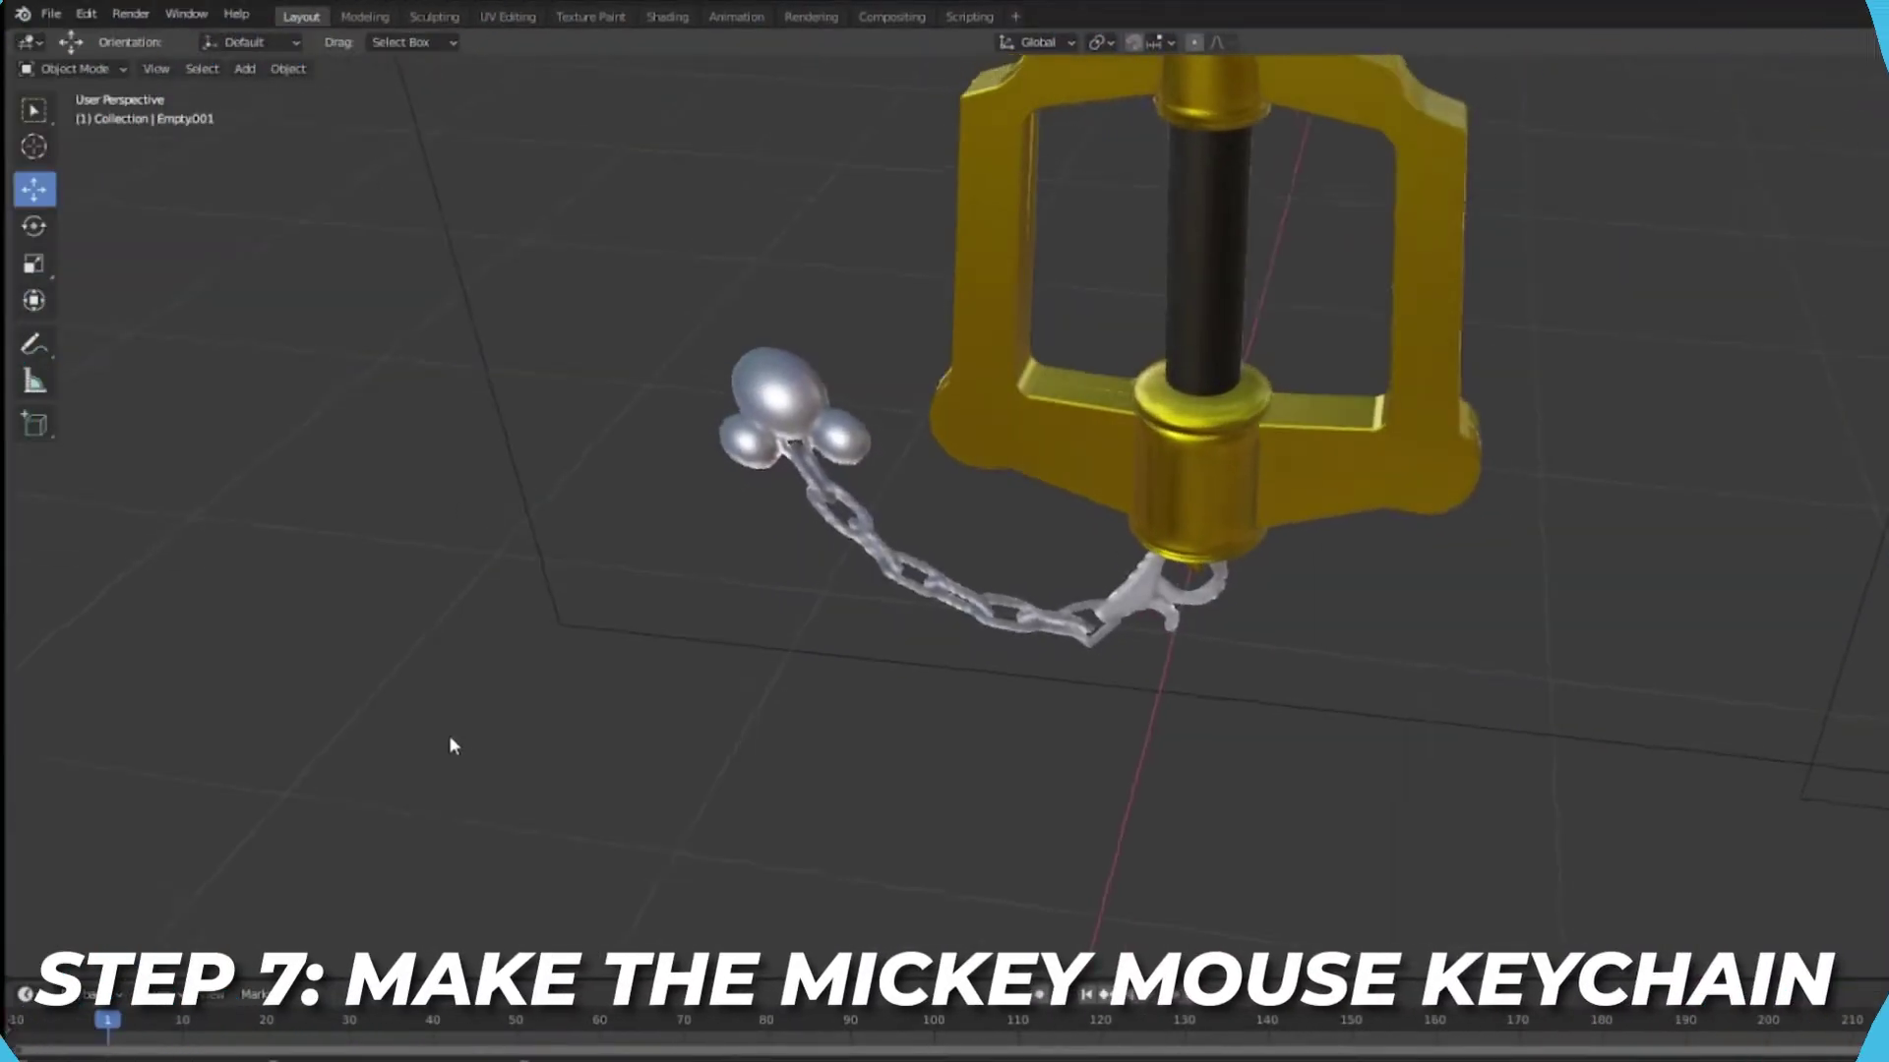
pyautogui.scroll(-1, 449, 735)
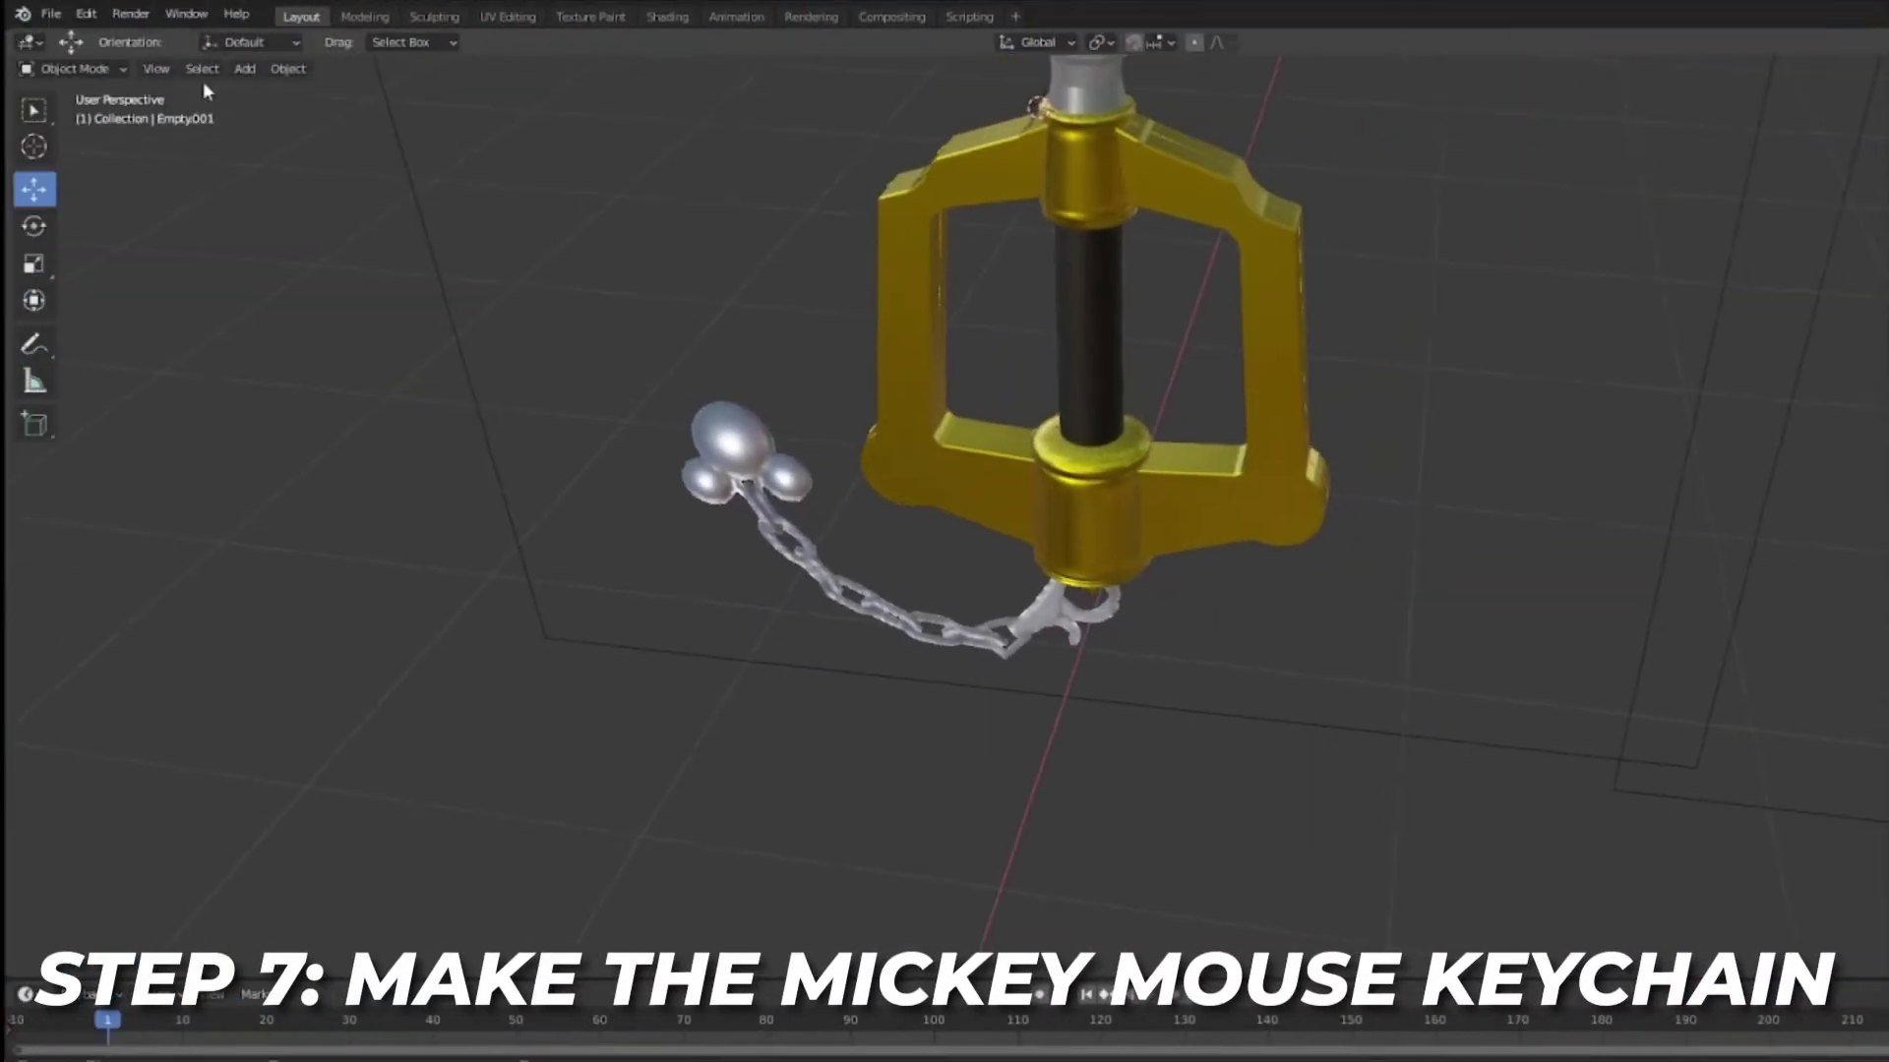
pyautogui.click(248, 68)
pyautogui.moveTo(263, 100)
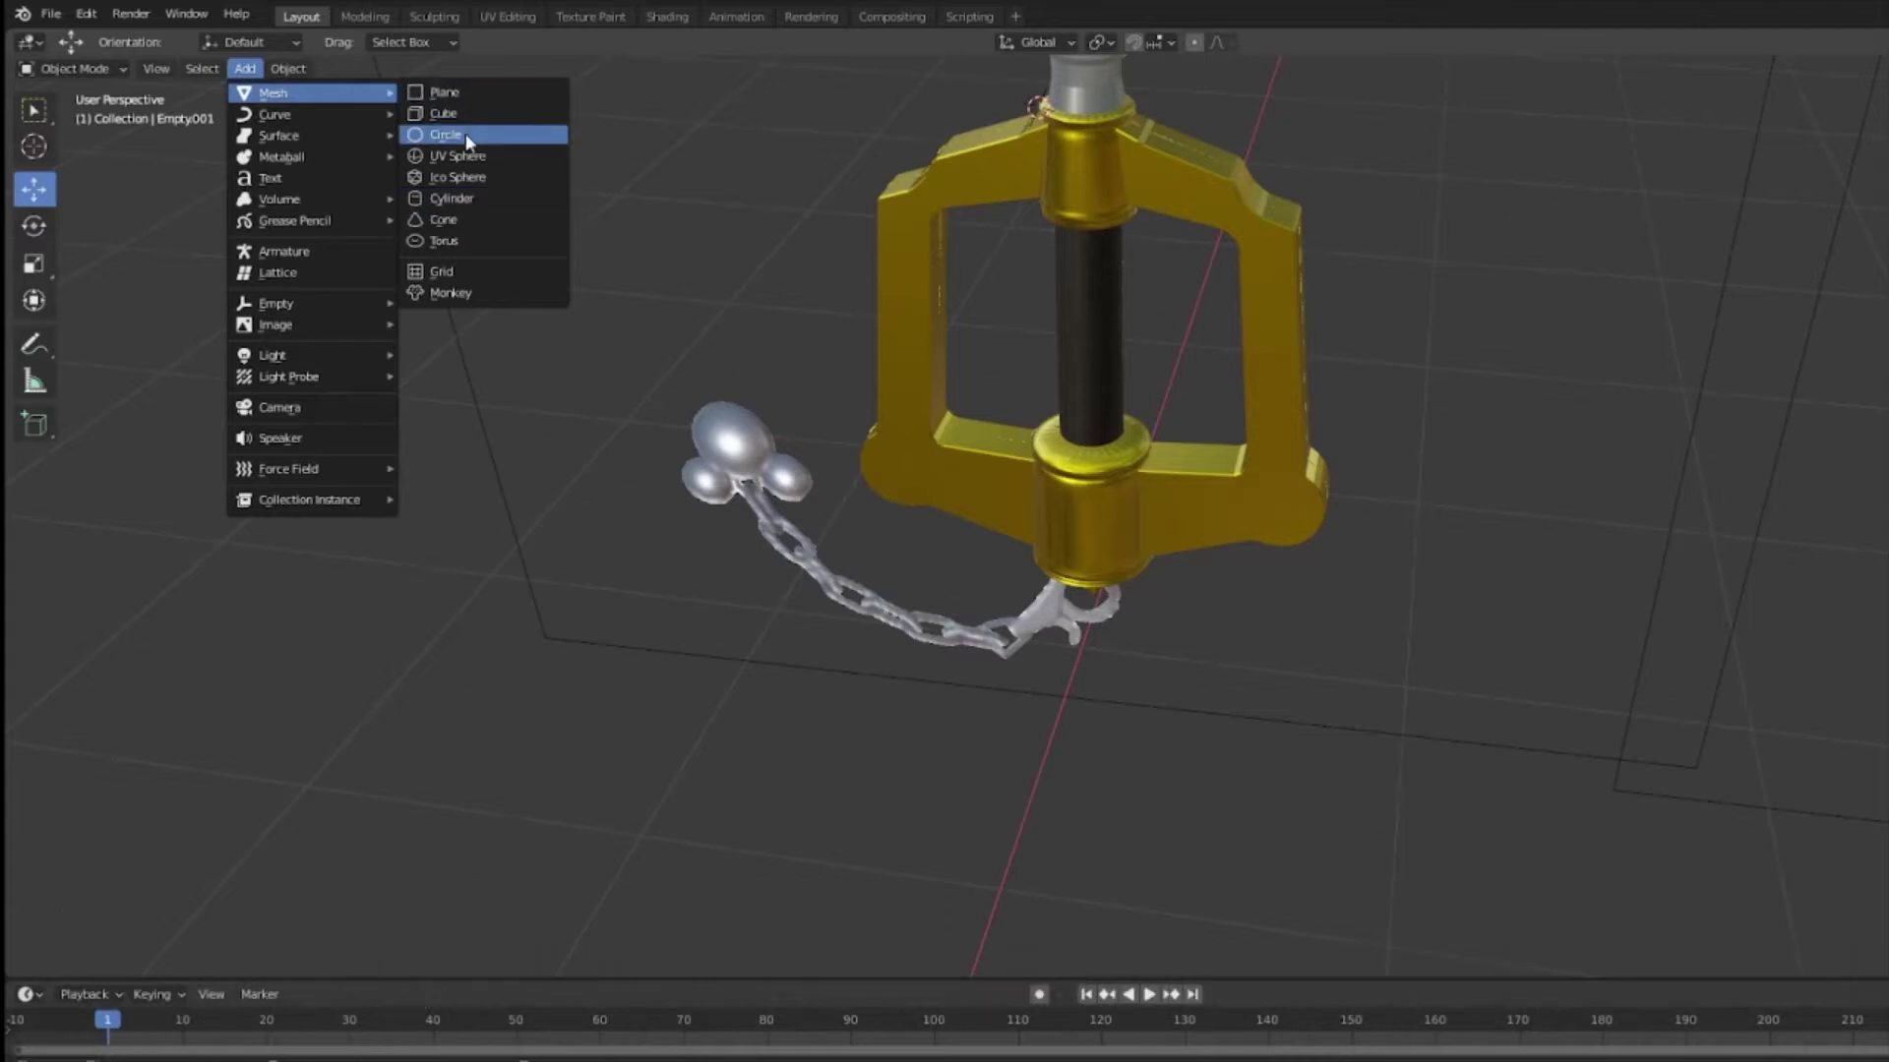
pyautogui.click(466, 136)
pyautogui.scroll(-2, 482, 455)
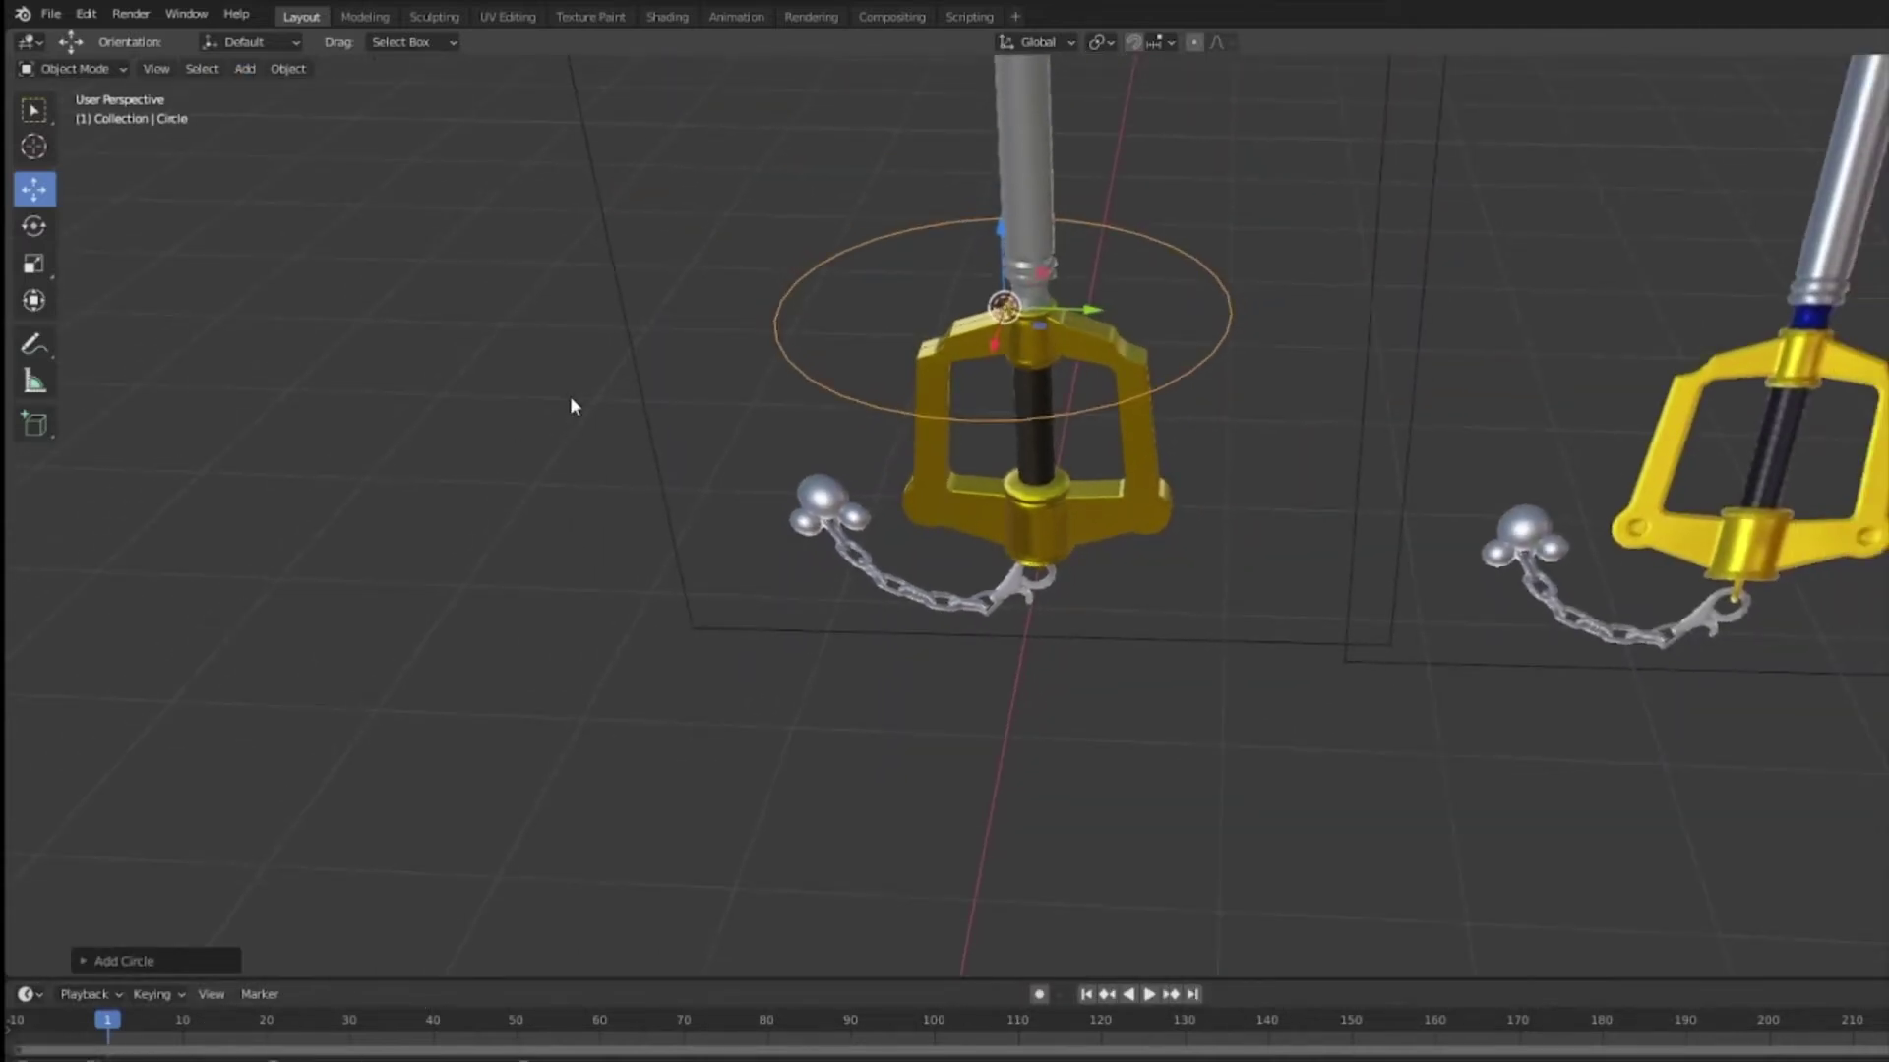
pyautogui.press('Delete')
pyautogui.click(245, 69)
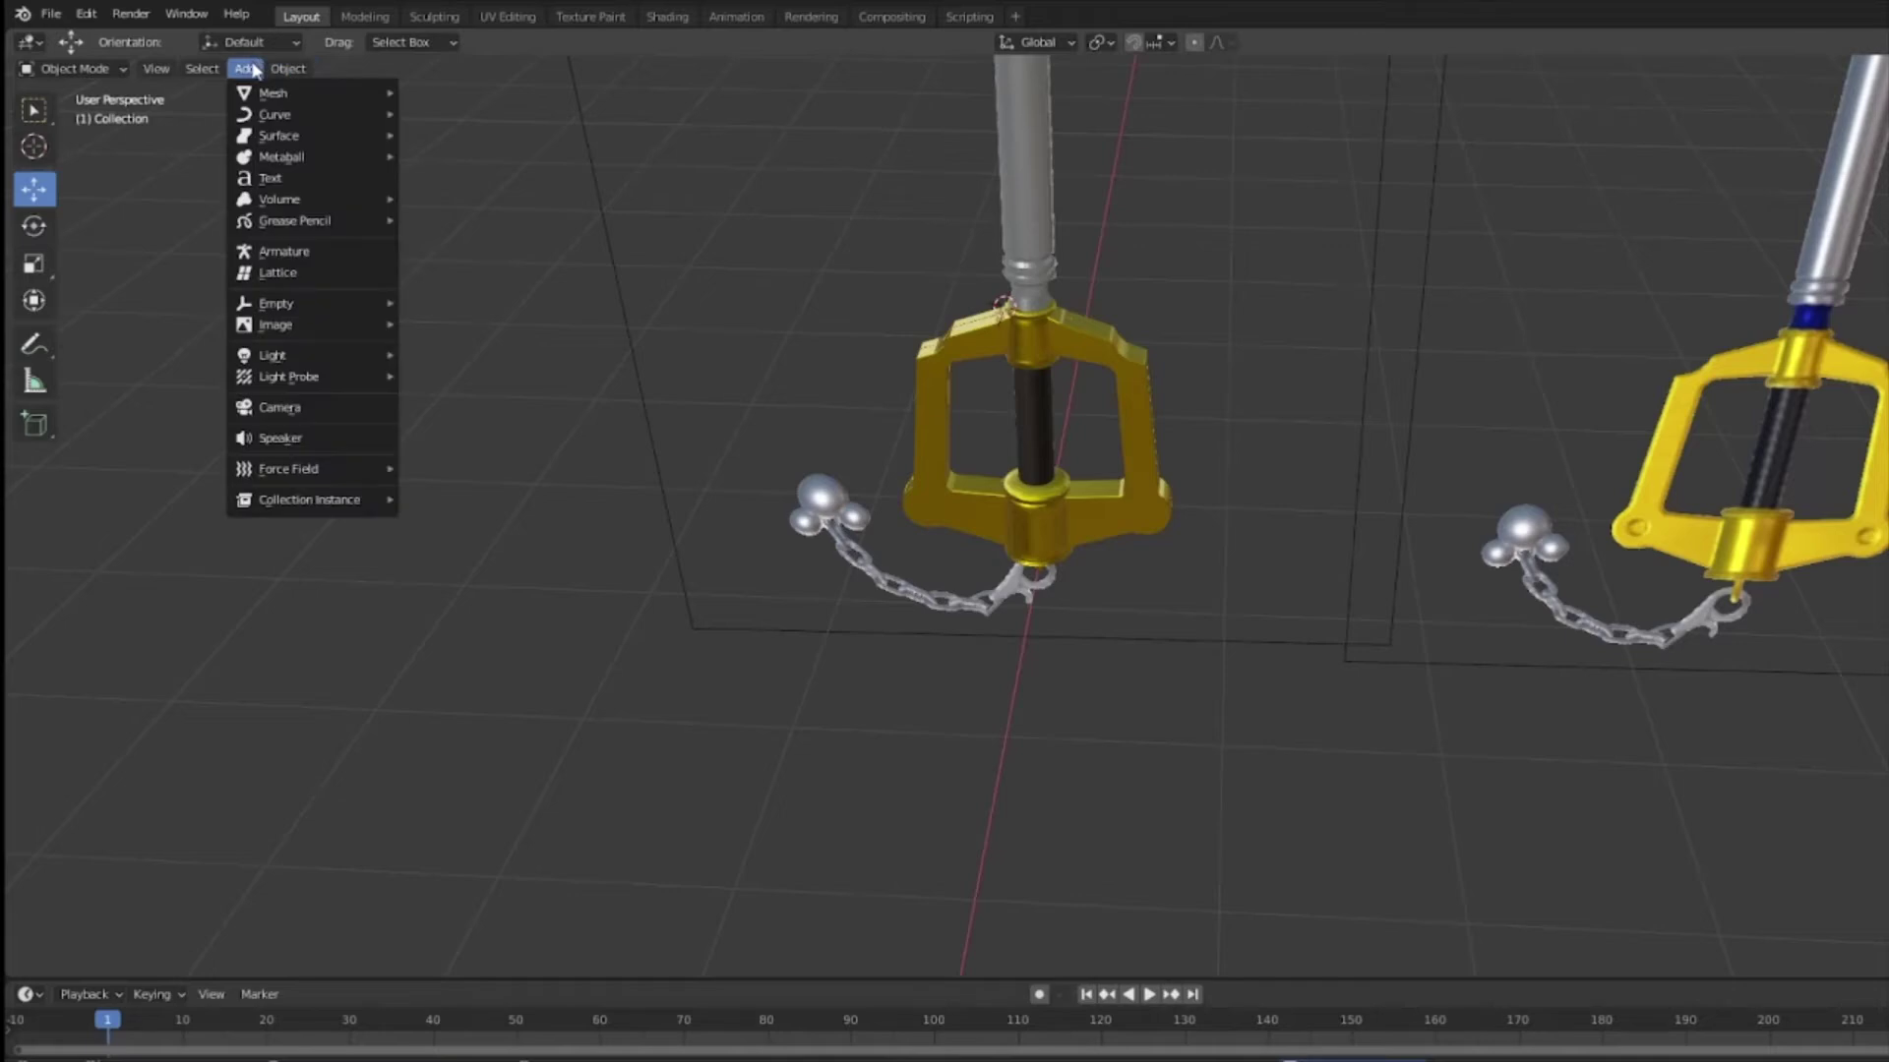
pyautogui.moveTo(266, 91)
pyautogui.click(482, 136)
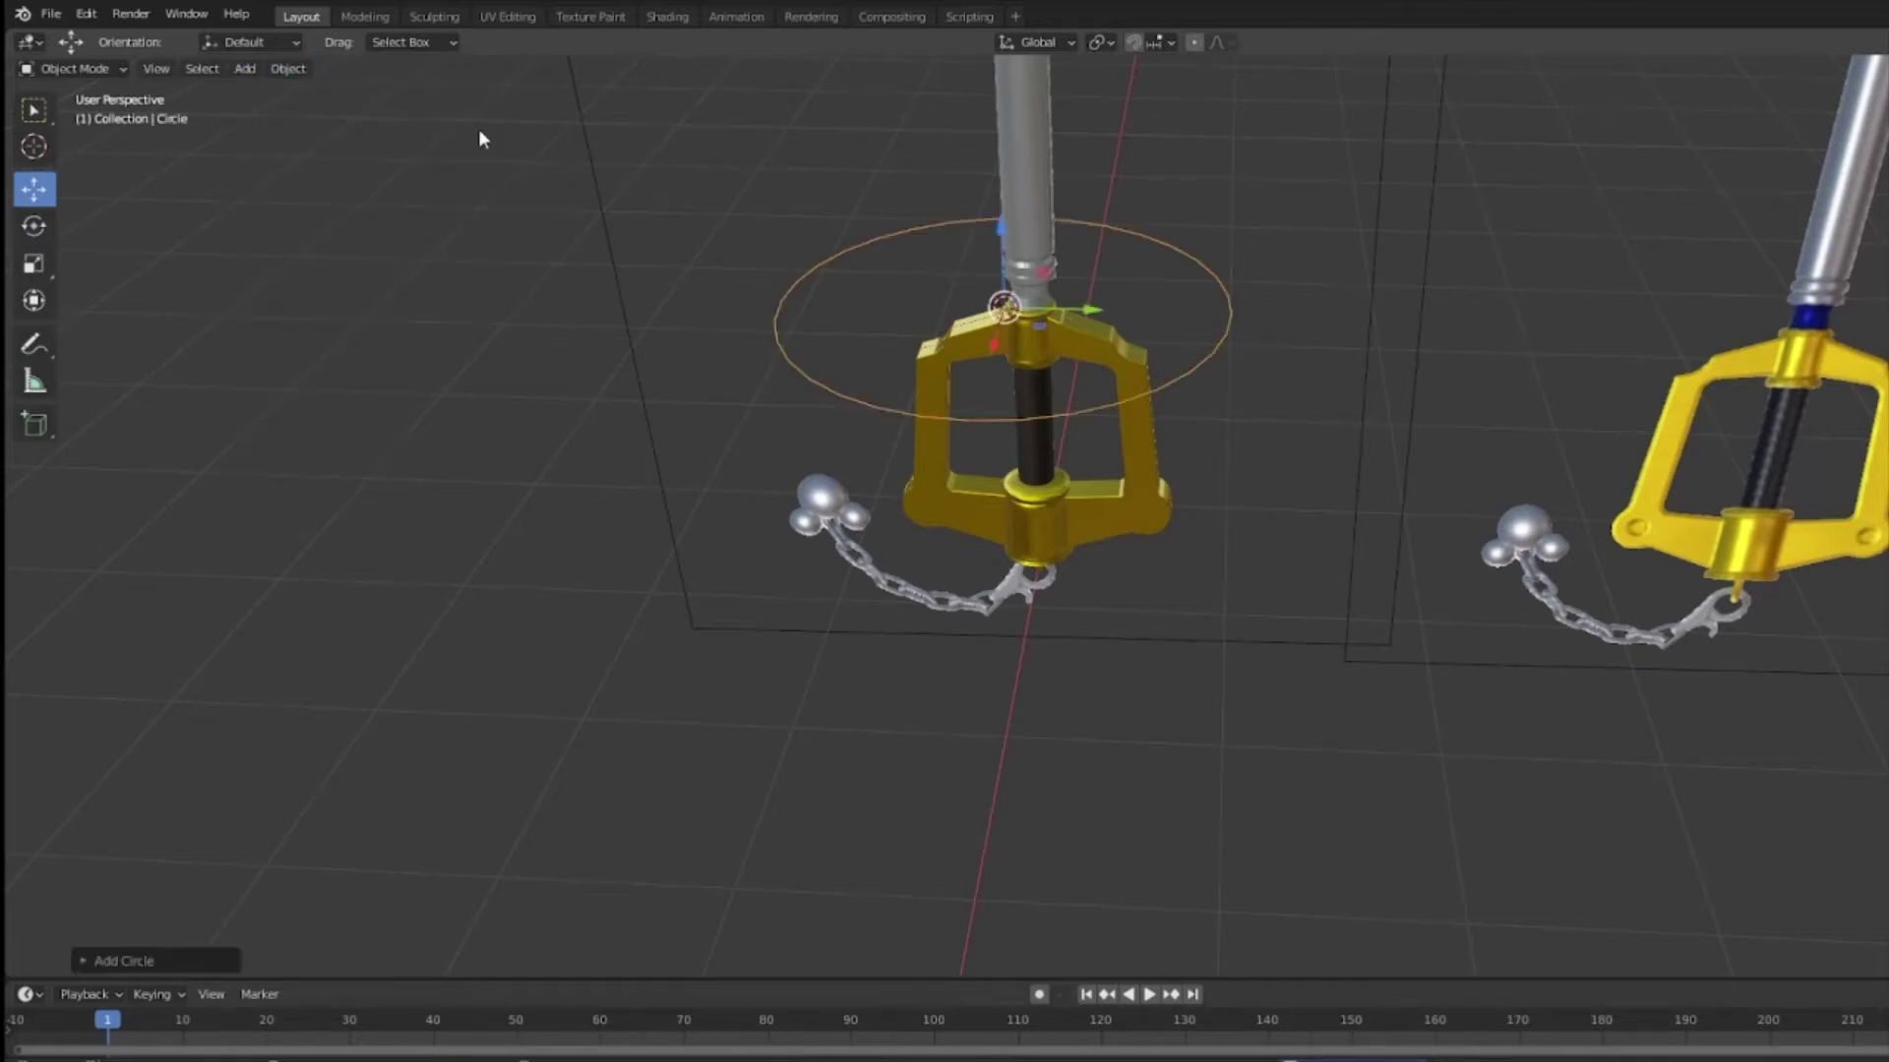
pyautogui.press('Delete')
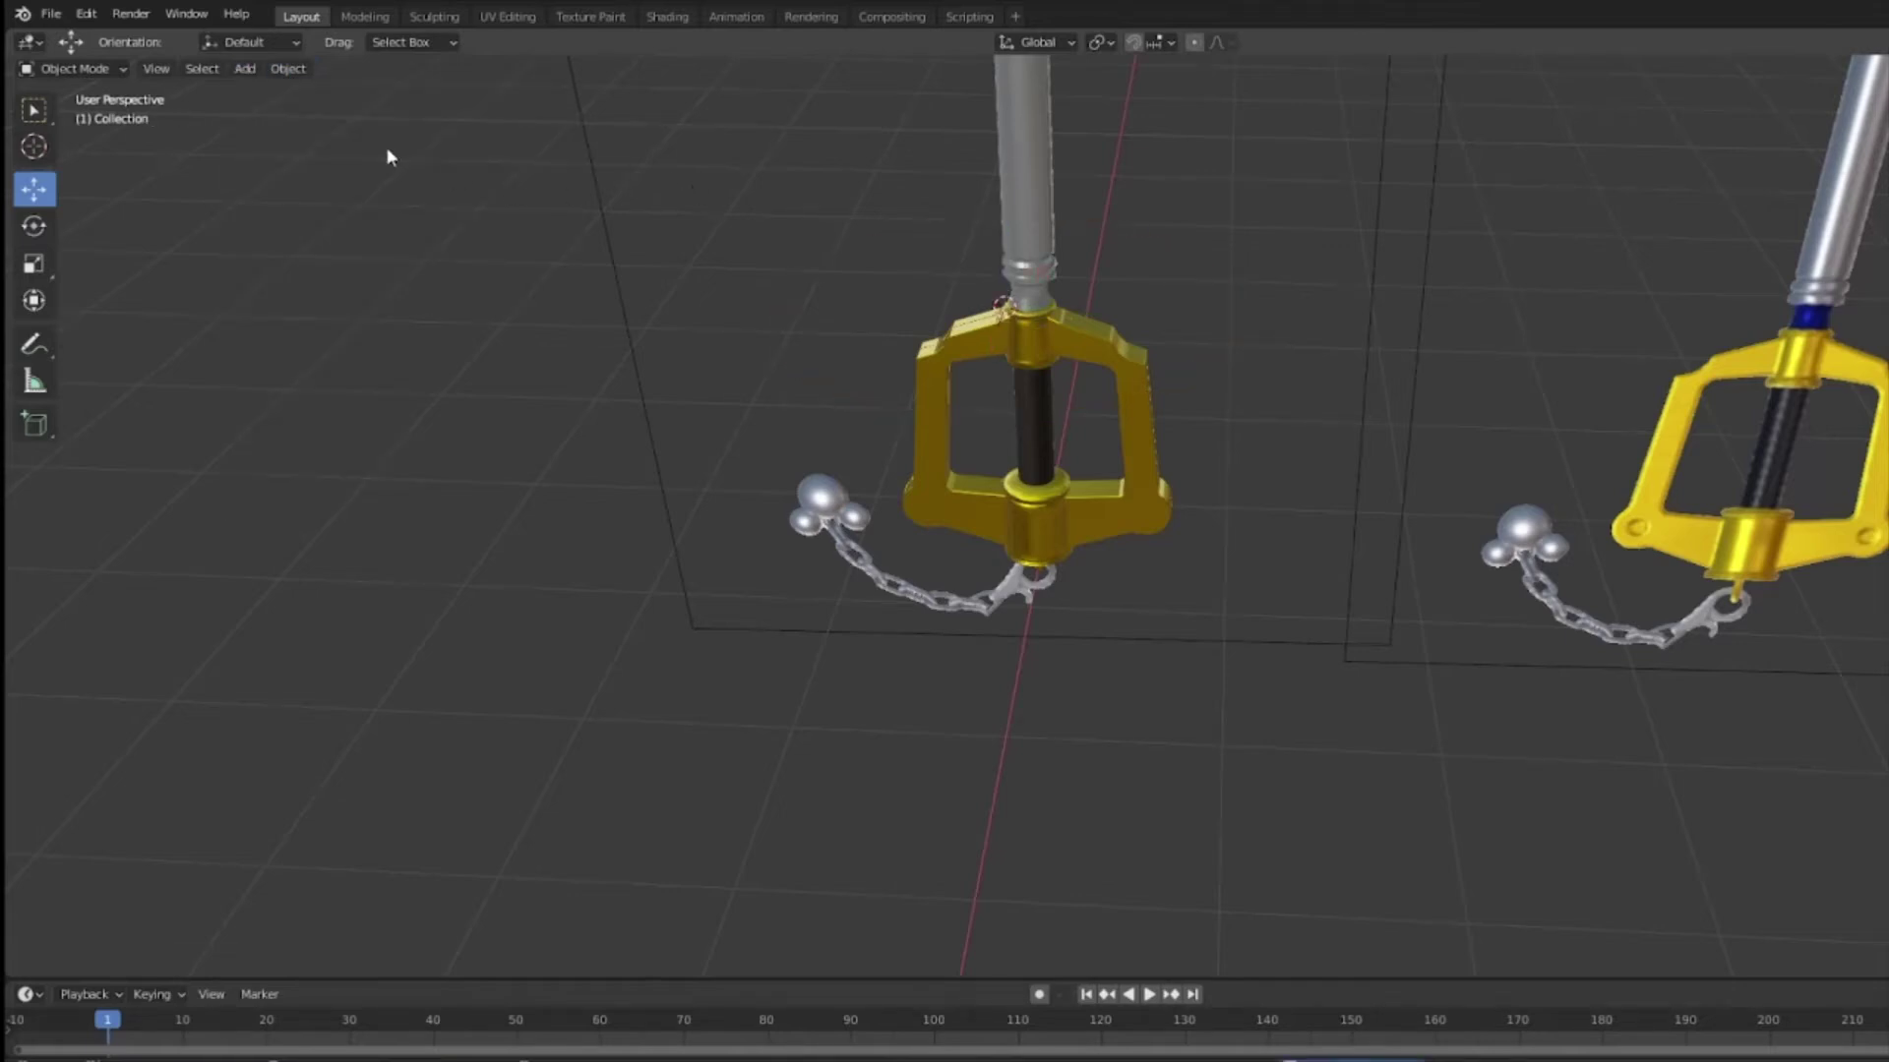
# Step: Add a UV sphere and move it out to open space in front of the keyblade model
pyautogui.click(245, 69)
pyautogui.moveTo(325, 98)
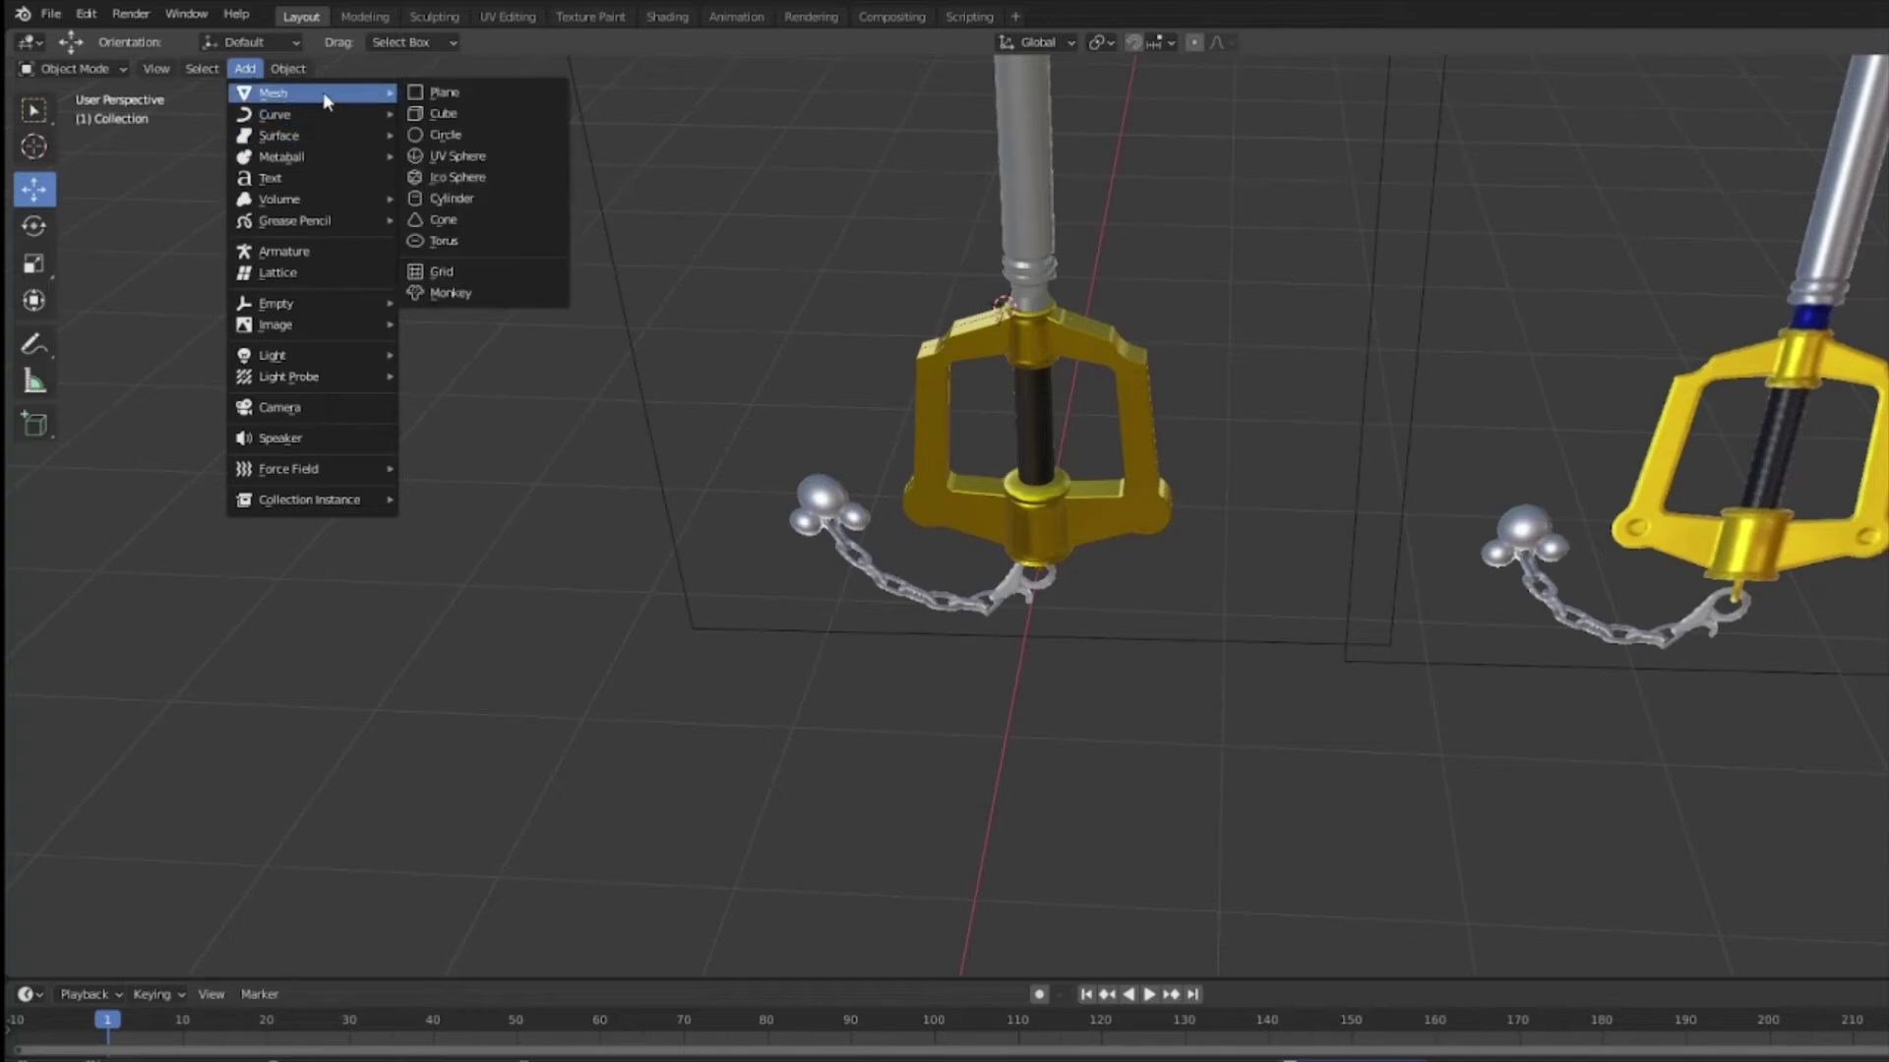
pyautogui.click(503, 155)
pyautogui.moveTo(991, 349); pyautogui.dragTo(843, 739)
pyautogui.moveTo(1146, 625); pyautogui.dragTo(905, 630, button='middle')
pyautogui.scroll(-3, 551, 566)
# Step: Scale the sphere down on each axis to roughly the size of the keychain's large ball, keeping it round
pyautogui.click(33, 263)
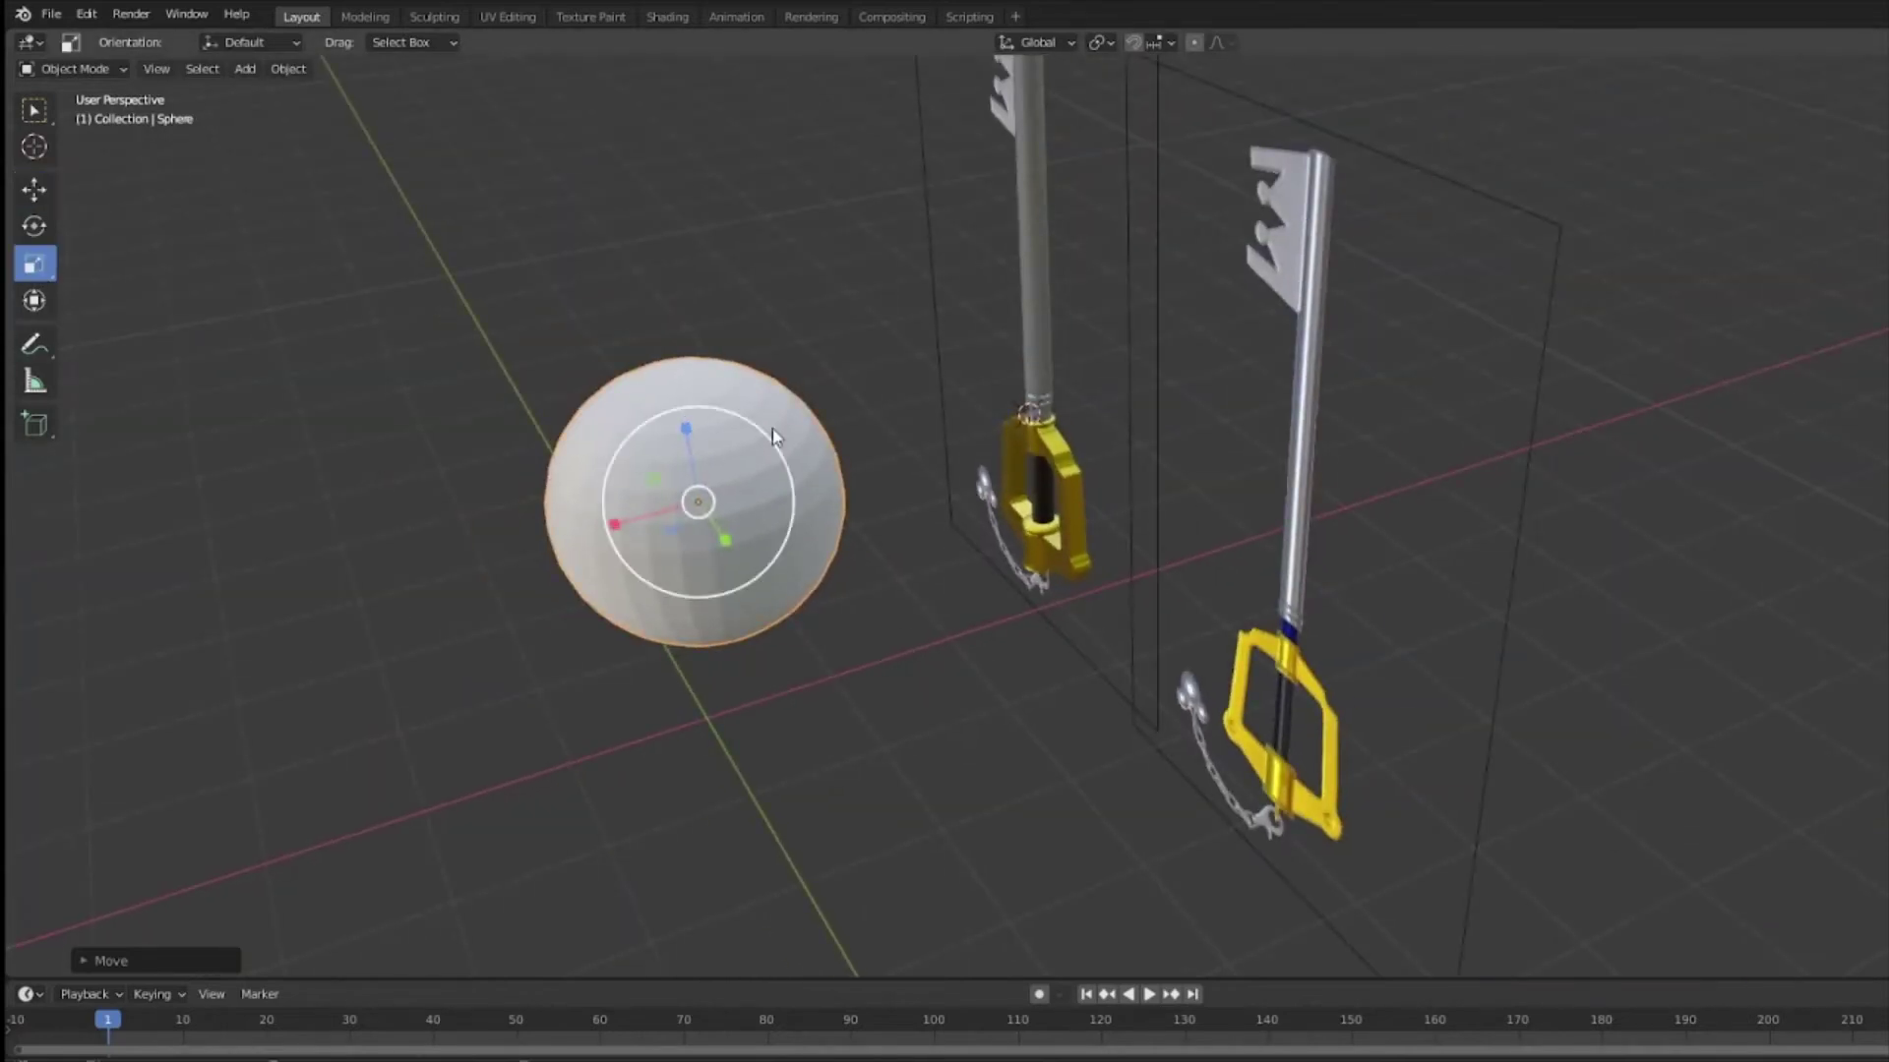
pyautogui.moveTo(694, 445); pyautogui.dragTo(709, 504)
pyautogui.press('KP_Decimal')
pyautogui.moveTo(855, 541); pyautogui.dragTo(1180, 548, button='middle')
pyautogui.moveTo(1213, 516); pyautogui.dragTo(1170, 518)
pyautogui.moveTo(1133, 442); pyautogui.dragTo(1033, 667)
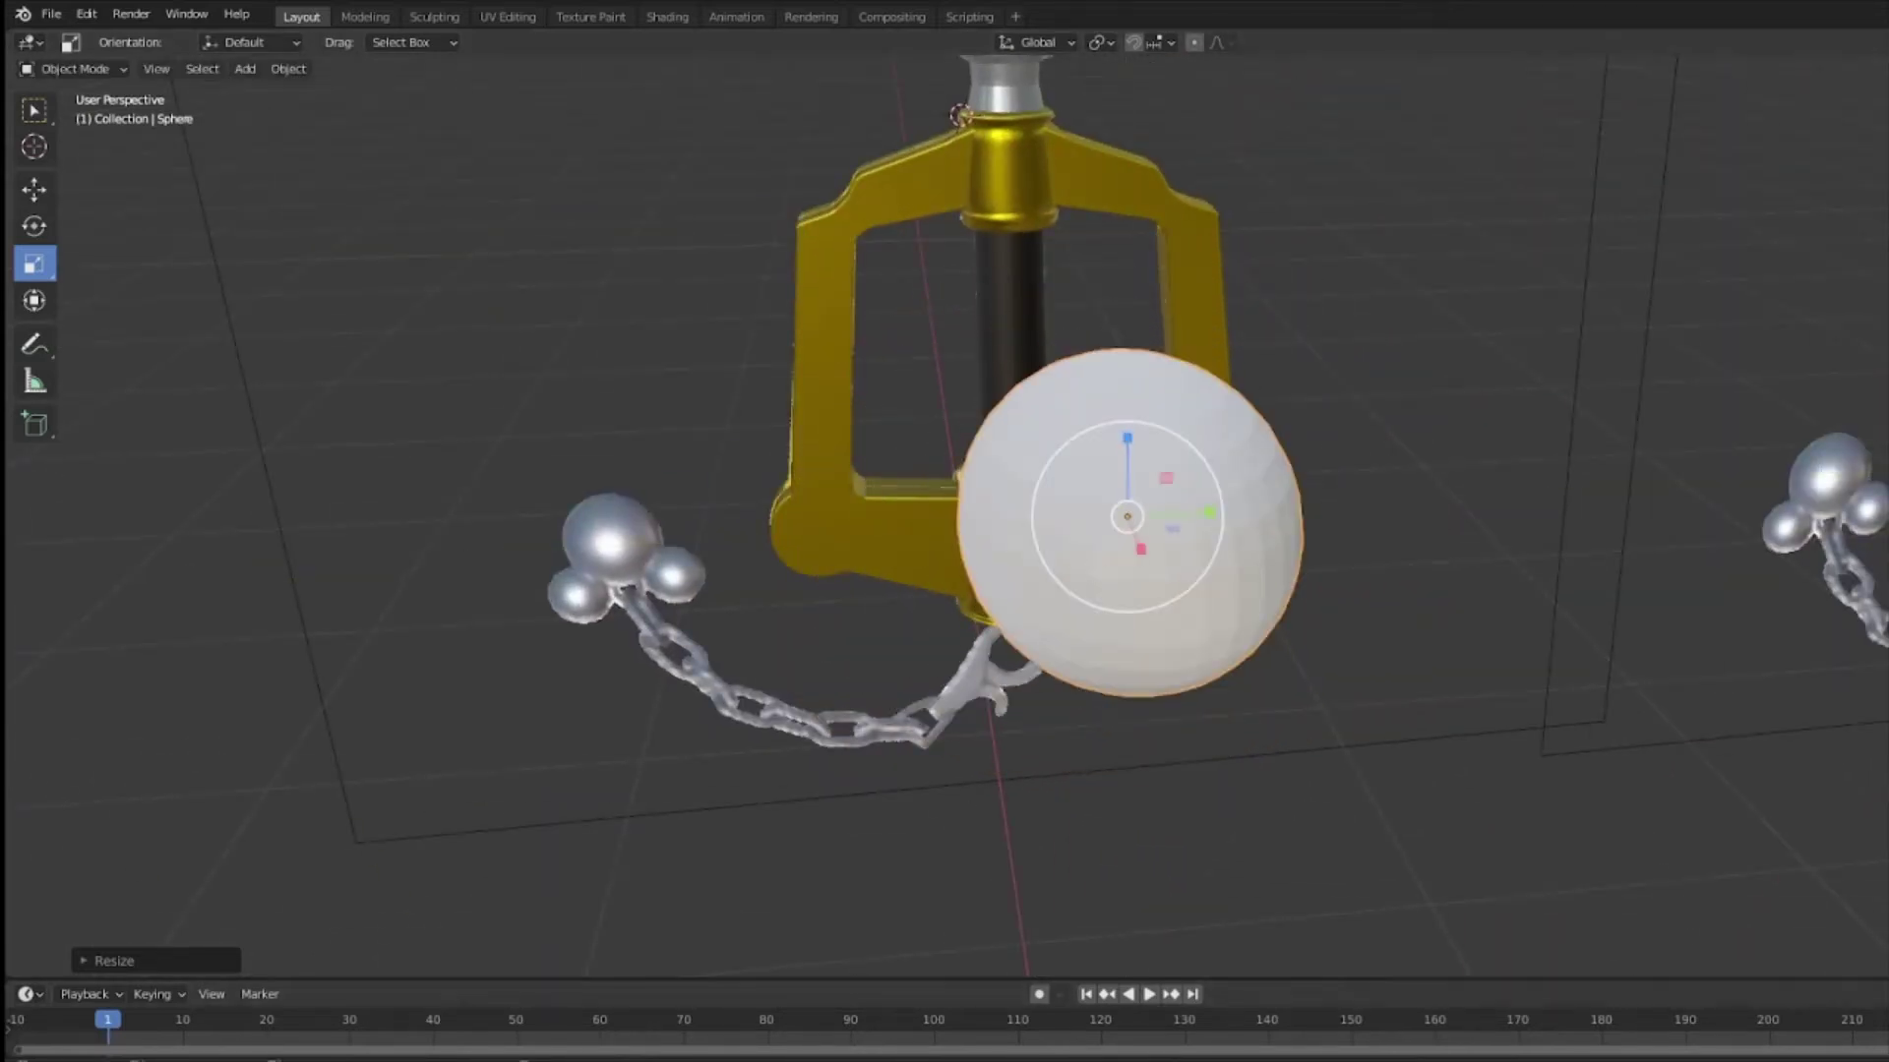
pyautogui.moveTo(1378, 662); pyautogui.dragTo(1164, 484, button='middle')
pyautogui.moveTo(1209, 458); pyautogui.dragTo(1211, 480)
pyautogui.moveTo(1234, 502); pyautogui.dragTo(1283, 634, button='middle')
pyautogui.moveTo(1214, 602); pyautogui.dragTo(1276, 537)
# Step: Move the small sphere over to the Mickey head at the end of the reference keychain
pyautogui.hotkey('shift', 'space')
pyautogui.press('g')
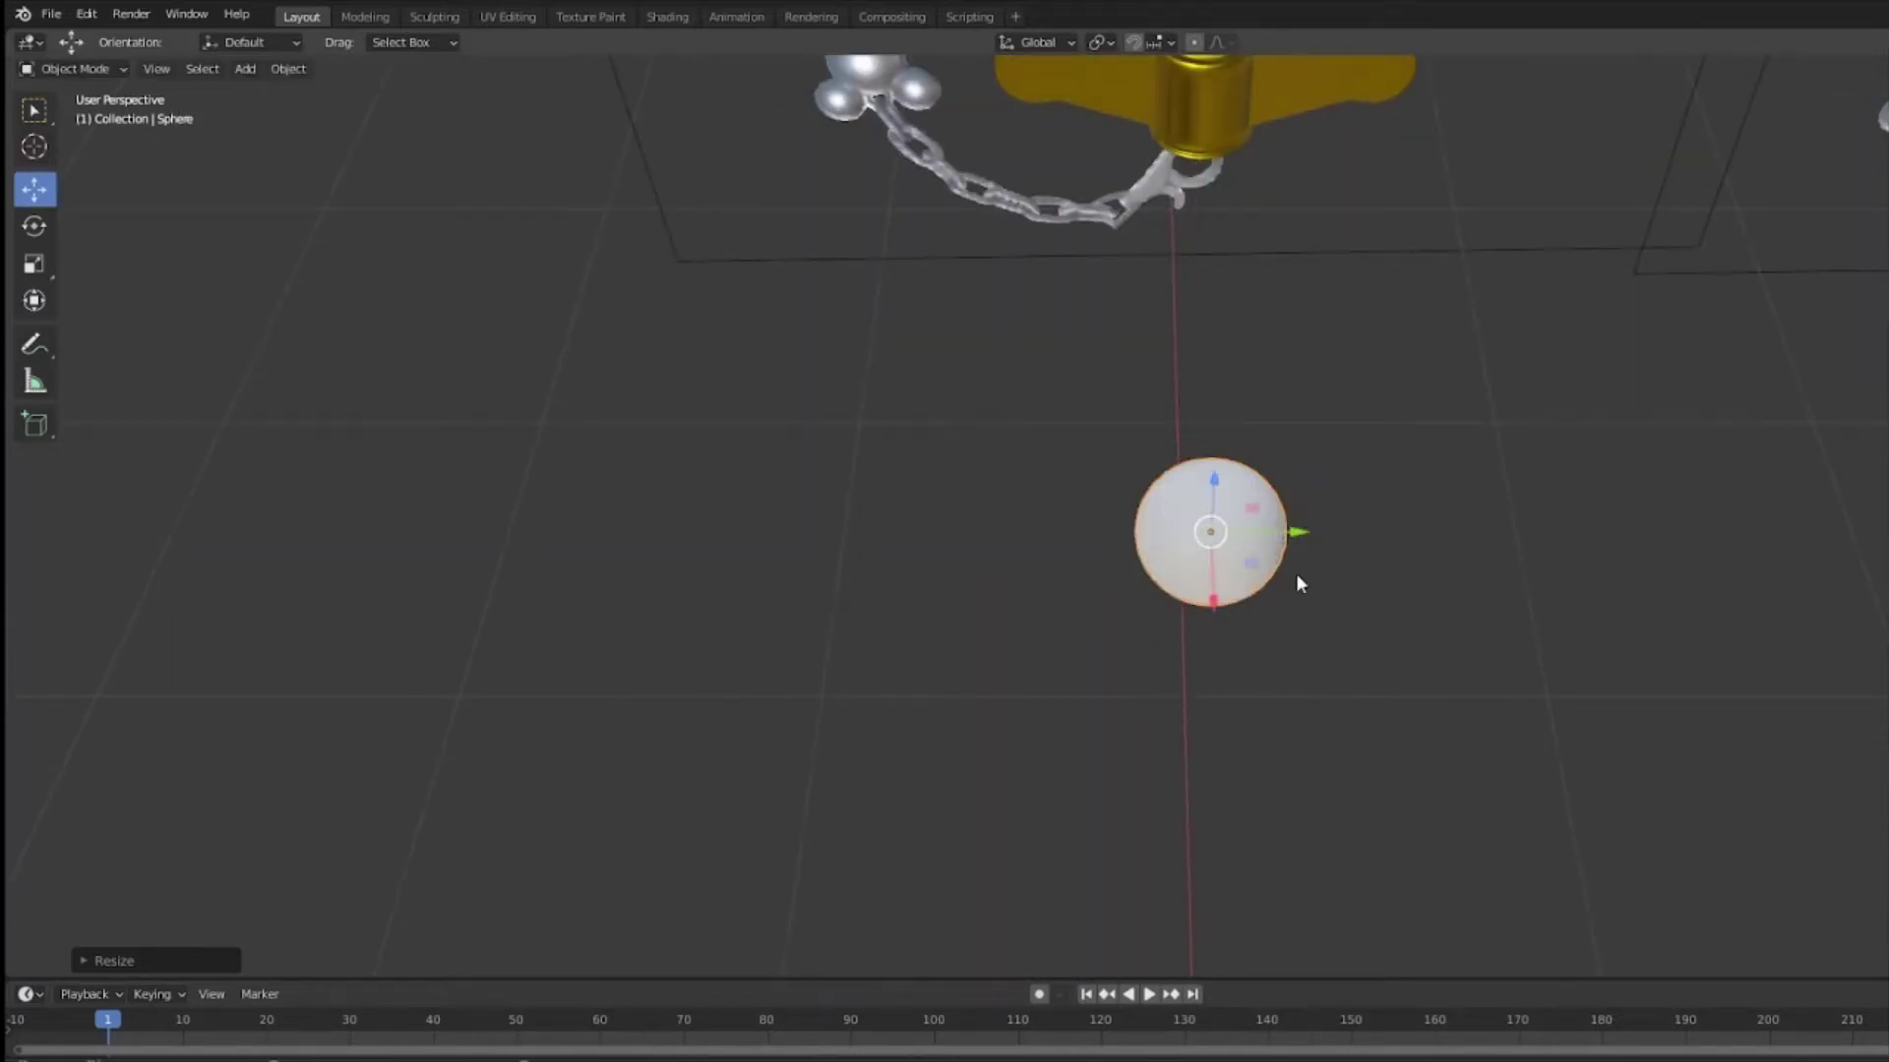
pyautogui.scroll(-2, 1297, 580)
pyautogui.moveTo(1298, 581); pyautogui.dragTo(1279, 448, button='middle')
pyautogui.moveTo(1247, 433); pyautogui.dragTo(1247, 822)
pyautogui.moveTo(1301, 808); pyautogui.dragTo(1349, 890, button='middle')
pyautogui.moveTo(1200, 705); pyautogui.dragTo(1002, 365)
pyautogui.moveTo(1109, 299); pyautogui.dragTo(869, 344)
pyautogui.press('KP_Decimal')
# Step: Align the sphere with the large head ball of the reference keychain
pyautogui.scroll(-4, 1101, 538)
pyautogui.moveTo(935, 482); pyautogui.dragTo(1044, 408, button='middle')
pyautogui.moveTo(1158, 402); pyautogui.dragTo(1145, 557)
pyautogui.moveTo(1243, 641); pyautogui.dragTo(1078, 612)
pyautogui.moveTo(1090, 594); pyautogui.dragTo(962, 583, button='middle')
pyautogui.moveTo(1234, 627); pyautogui.dragTo(1228, 626)
pyautogui.moveTo(759, 622); pyautogui.dragTo(752, 583, button='middle')
pyautogui.moveTo(1146, 573); pyautogui.dragTo(1146, 563)
pyautogui.moveTo(1233, 652); pyautogui.dragTo(1243, 649)
pyautogui.press('w')
pyautogui.moveTo(1143, 589); pyautogui.dragTo(1143, 576)
pyautogui.moveTo(1223, 643); pyautogui.dragTo(1222, 641)
pyautogui.moveTo(1408, 566)
pyautogui.mouseDown(button='middle')
pyautogui.moveTo(1428, 625)
pyautogui.moveTo(1430, 590)
pyautogui.mouseUp(button='middle')
# Step: Shade the head sphere smooth and shift it along the X axis to centre it on the reference ball
pyautogui.rightClick(1151, 580)
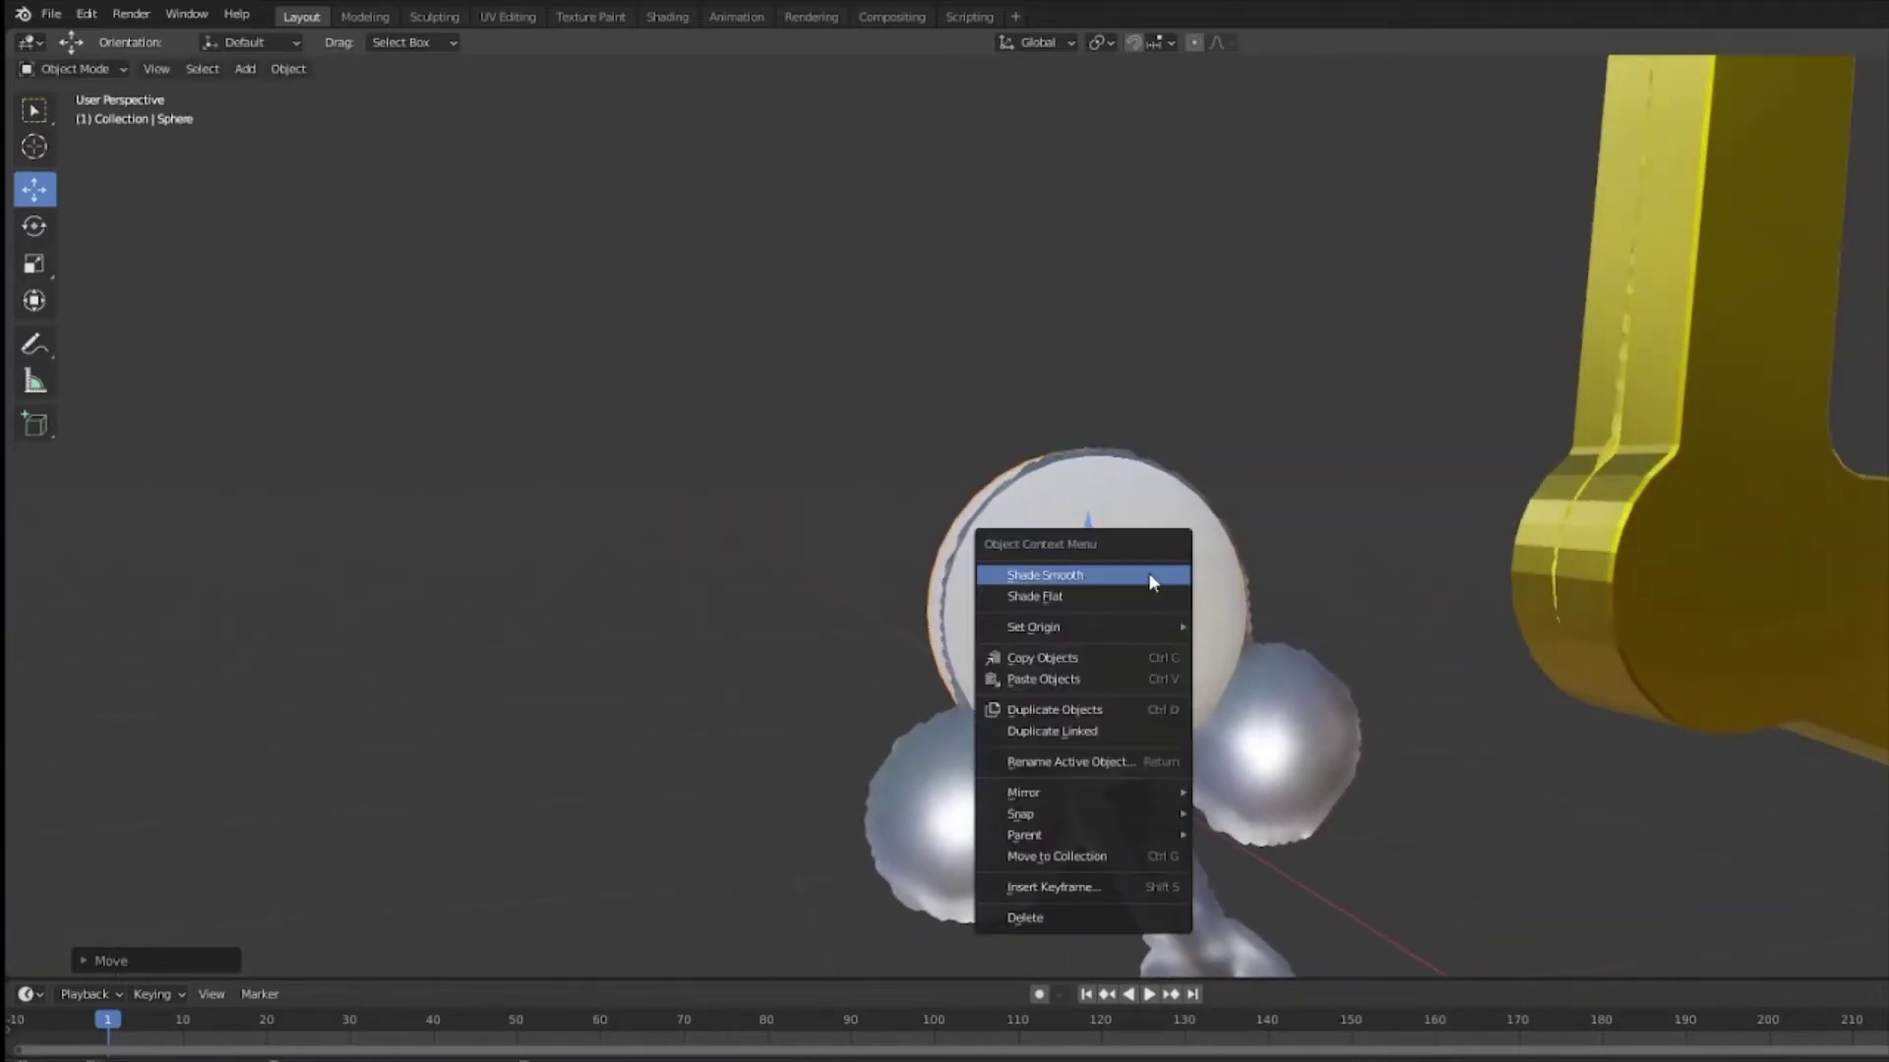
pyautogui.click(1153, 582)
pyautogui.rightClick(1184, 561)
pyautogui.click(1185, 562)
pyautogui.moveTo(1335, 582); pyautogui.dragTo(1133, 604, button='middle')
pyautogui.moveTo(1043, 622); pyautogui.dragTo(1090, 624)
pyautogui.moveTo(715, 578); pyautogui.dragTo(551, 512, button='middle')
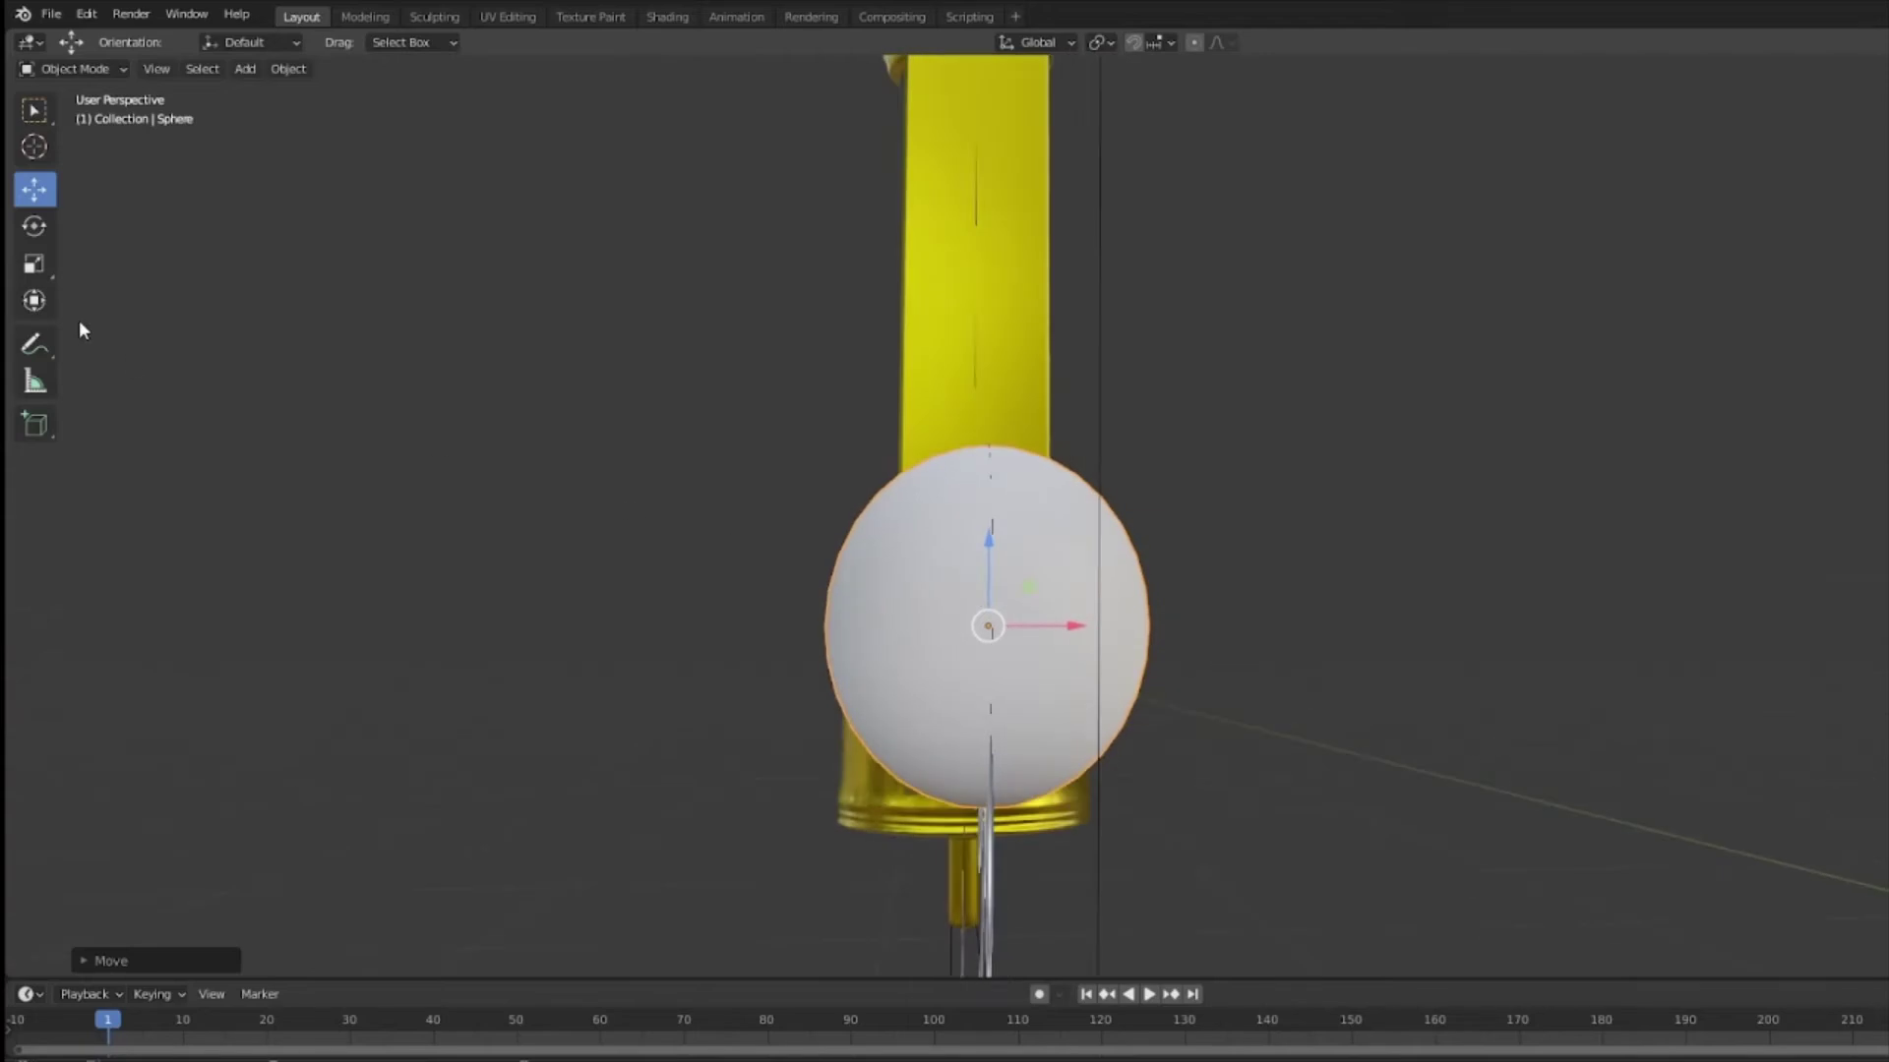
# Step: Stretch the head sphere slightly along the X axis to round out its profile
pyautogui.click(34, 263)
pyautogui.moveTo(1080, 635); pyautogui.dragTo(1088, 626)
pyautogui.moveTo(1433, 579); pyautogui.dragTo(1170, 628, button='middle')
# Step: Duplicate the head sphere and place the copy over the reference ear on the side away from the handle
pyautogui.click(34, 190)
pyautogui.moveTo(897, 687); pyautogui.dragTo(1047, 611, button='middle')
pyautogui.hotkey('shift', 'd')
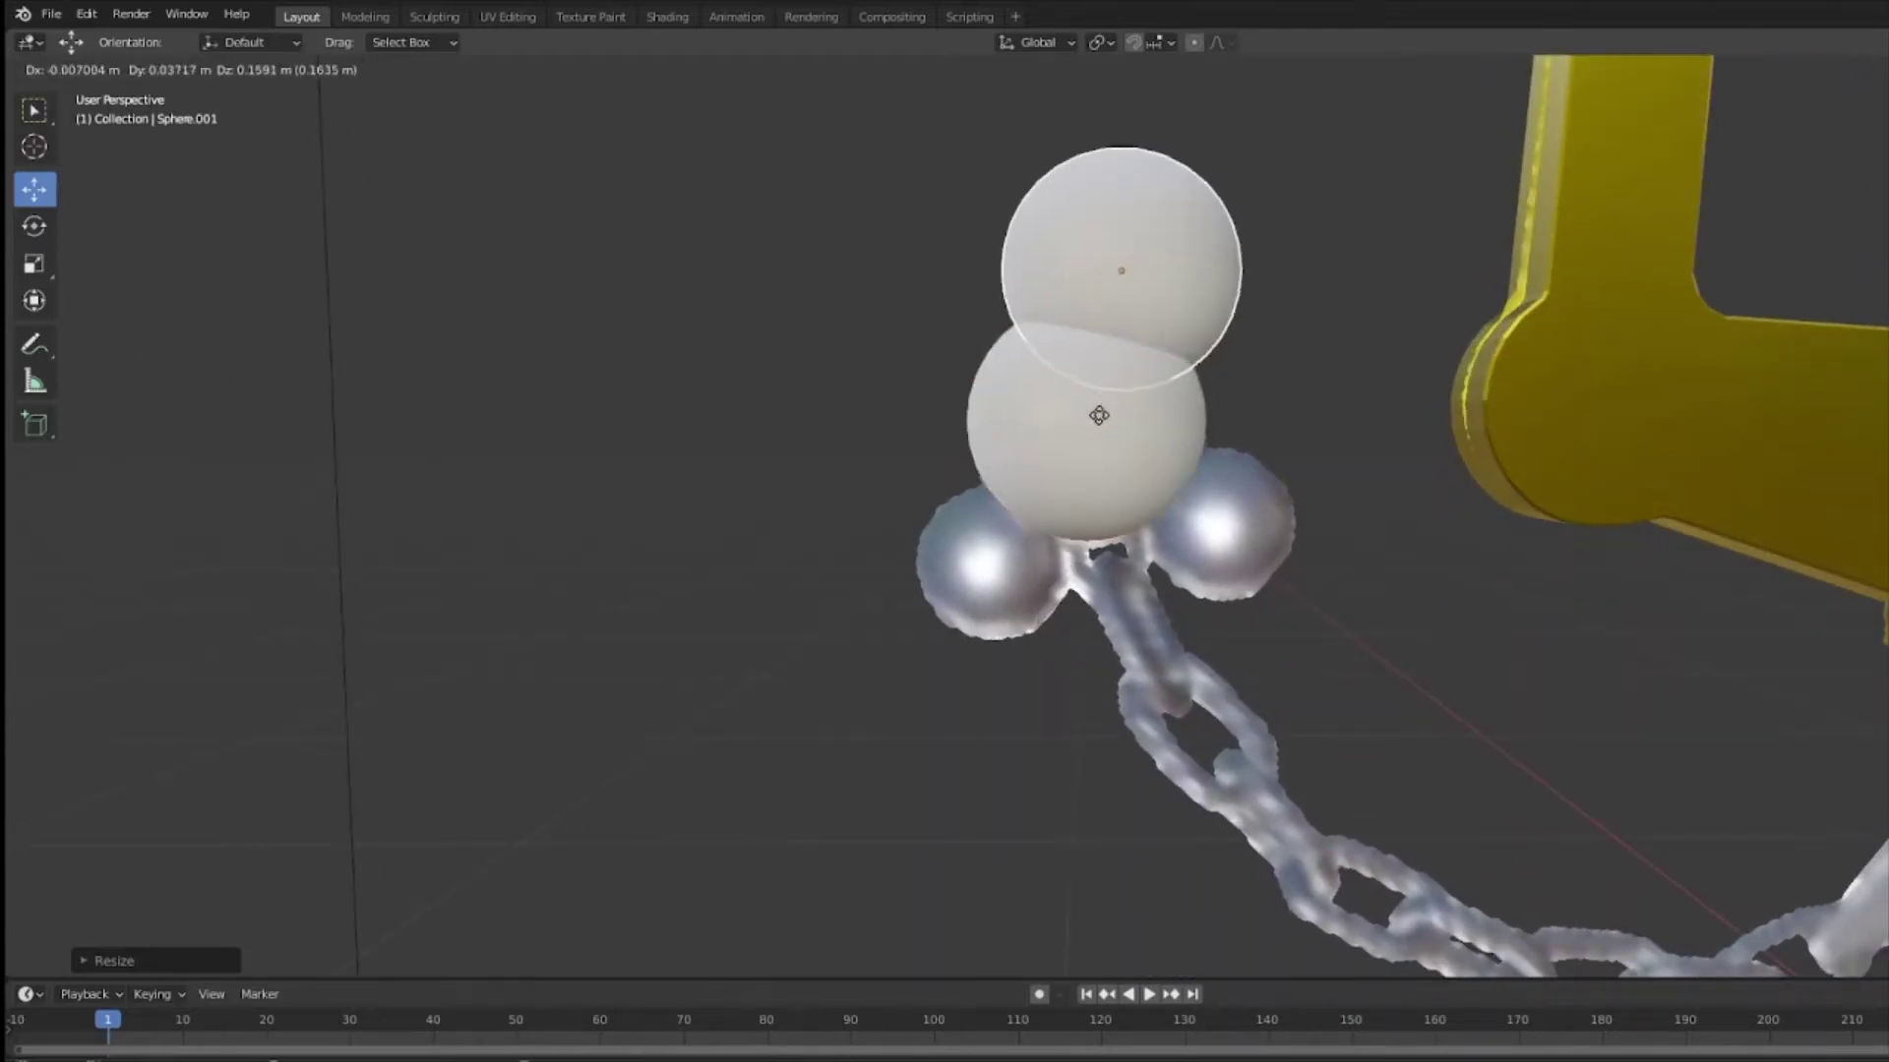
pyautogui.click(970, 692)
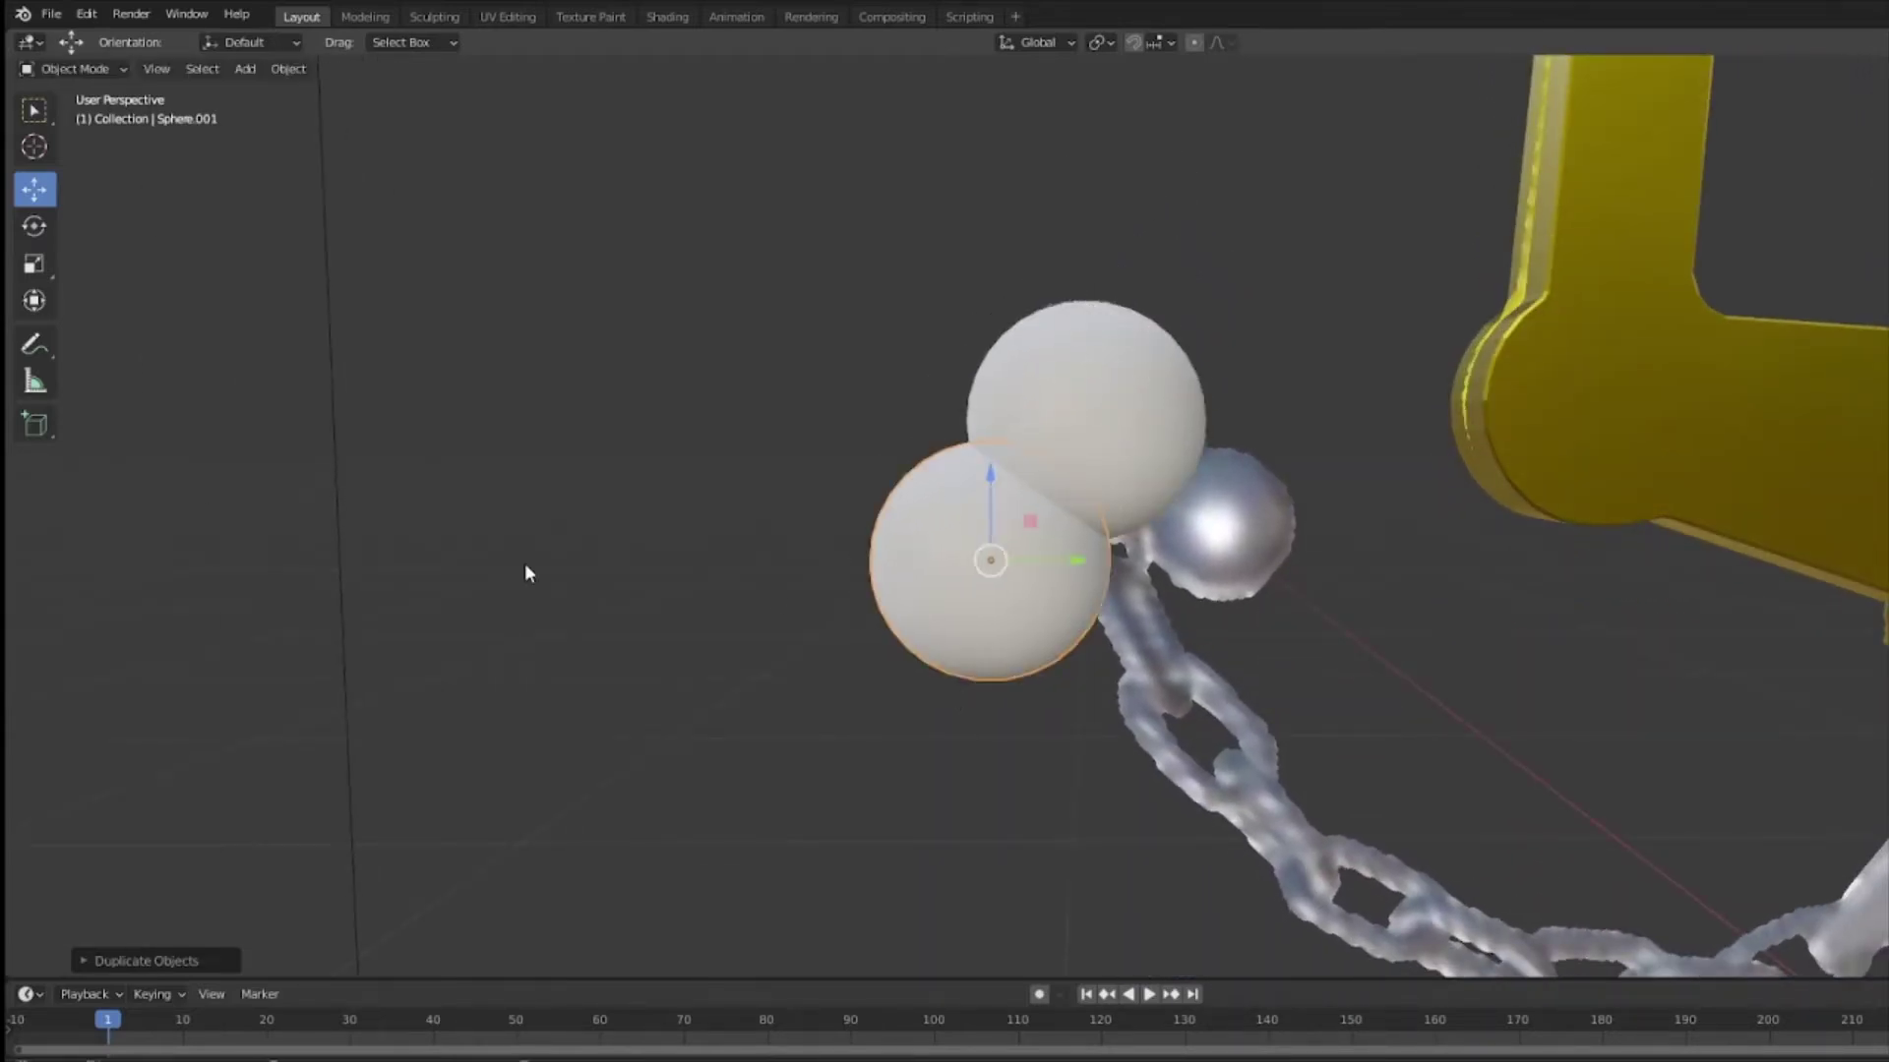
pyautogui.click(34, 264)
pyautogui.moveTo(1077, 560); pyautogui.dragTo(1041, 578)
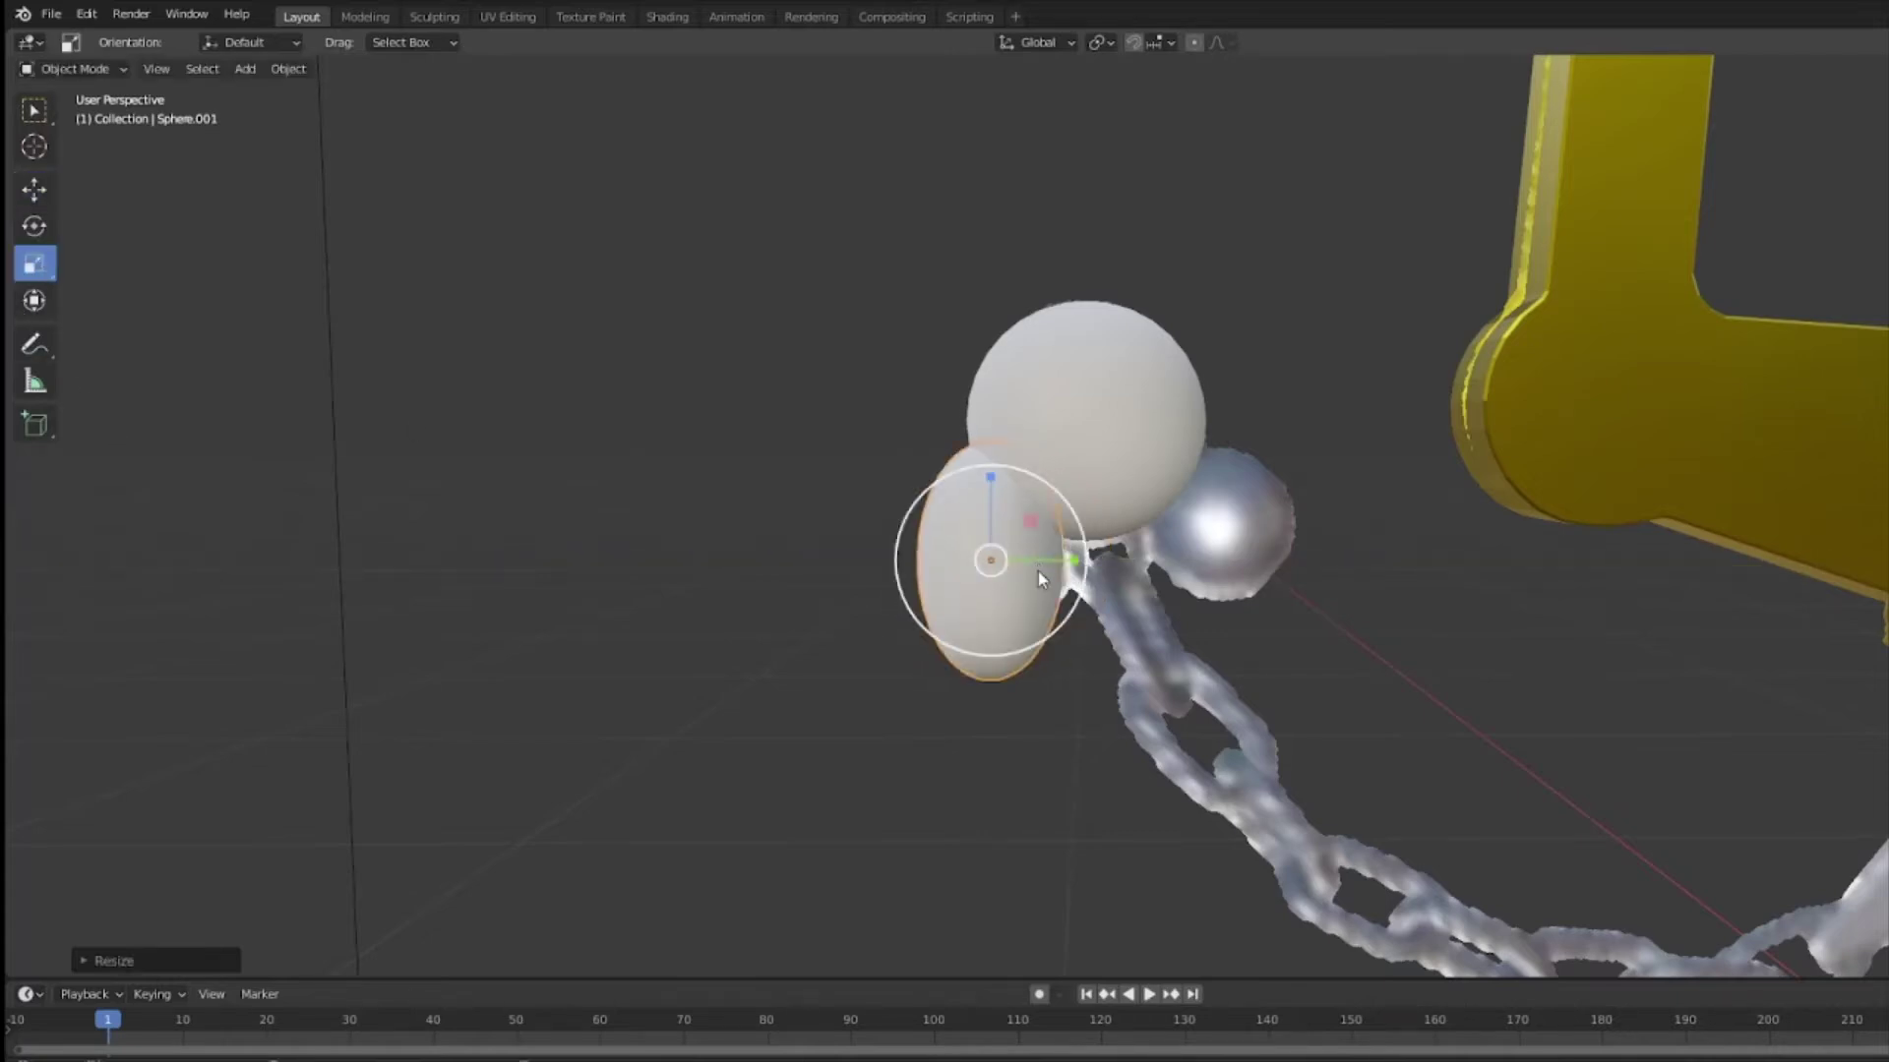
pyautogui.hotkey('ctrl', 'z')
# Step: Scale the copied sphere uniformly to about 0.64 to match the reference ear
pyautogui.press('s')
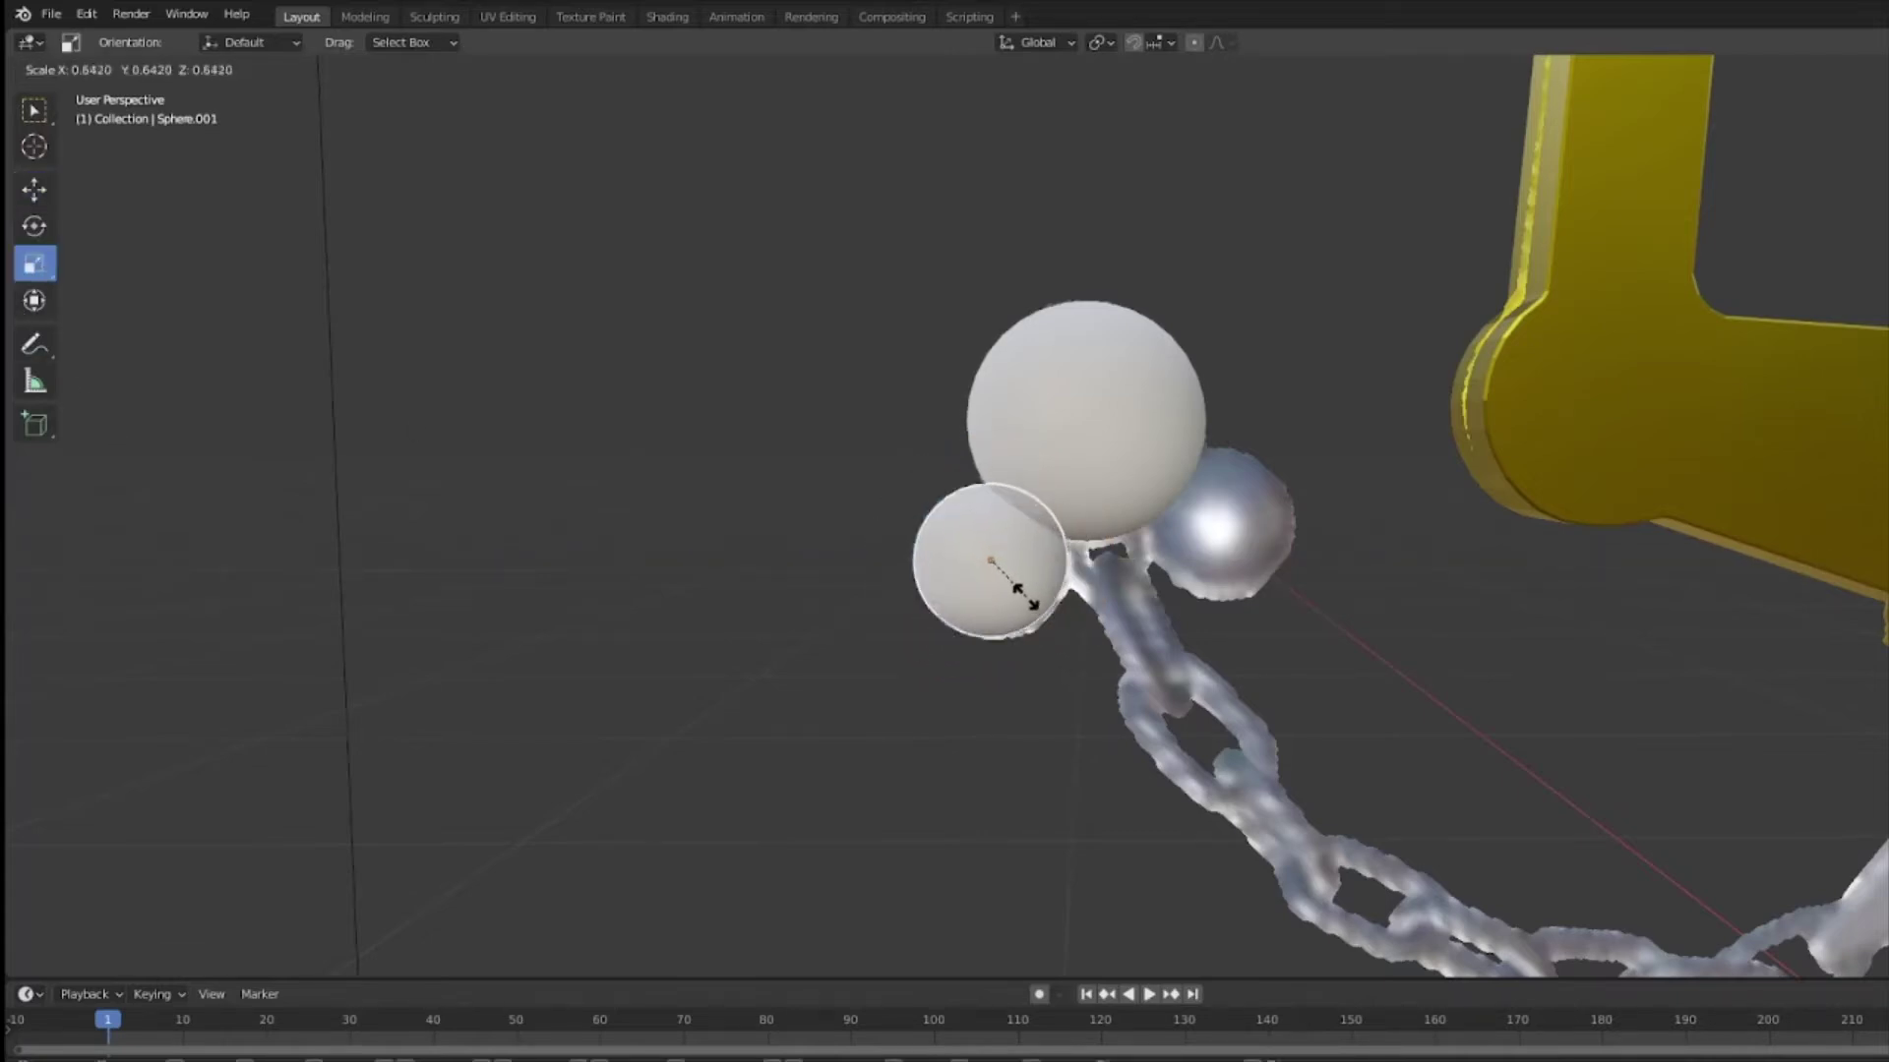
pyautogui.click(1027, 599)
pyautogui.click(34, 190)
pyautogui.moveTo(893, 685)
pyautogui.mouseDown(button='middle')
pyautogui.moveTo(1218, 655)
pyautogui.moveTo(1155, 676)
pyautogui.moveTo(883, 688)
pyautogui.mouseUp(button='middle')
# Step: Duplicate the ear sphere and position the copy over the other reference ear, adjusting it along the Y axis
pyautogui.hotkey('shift', 'd')
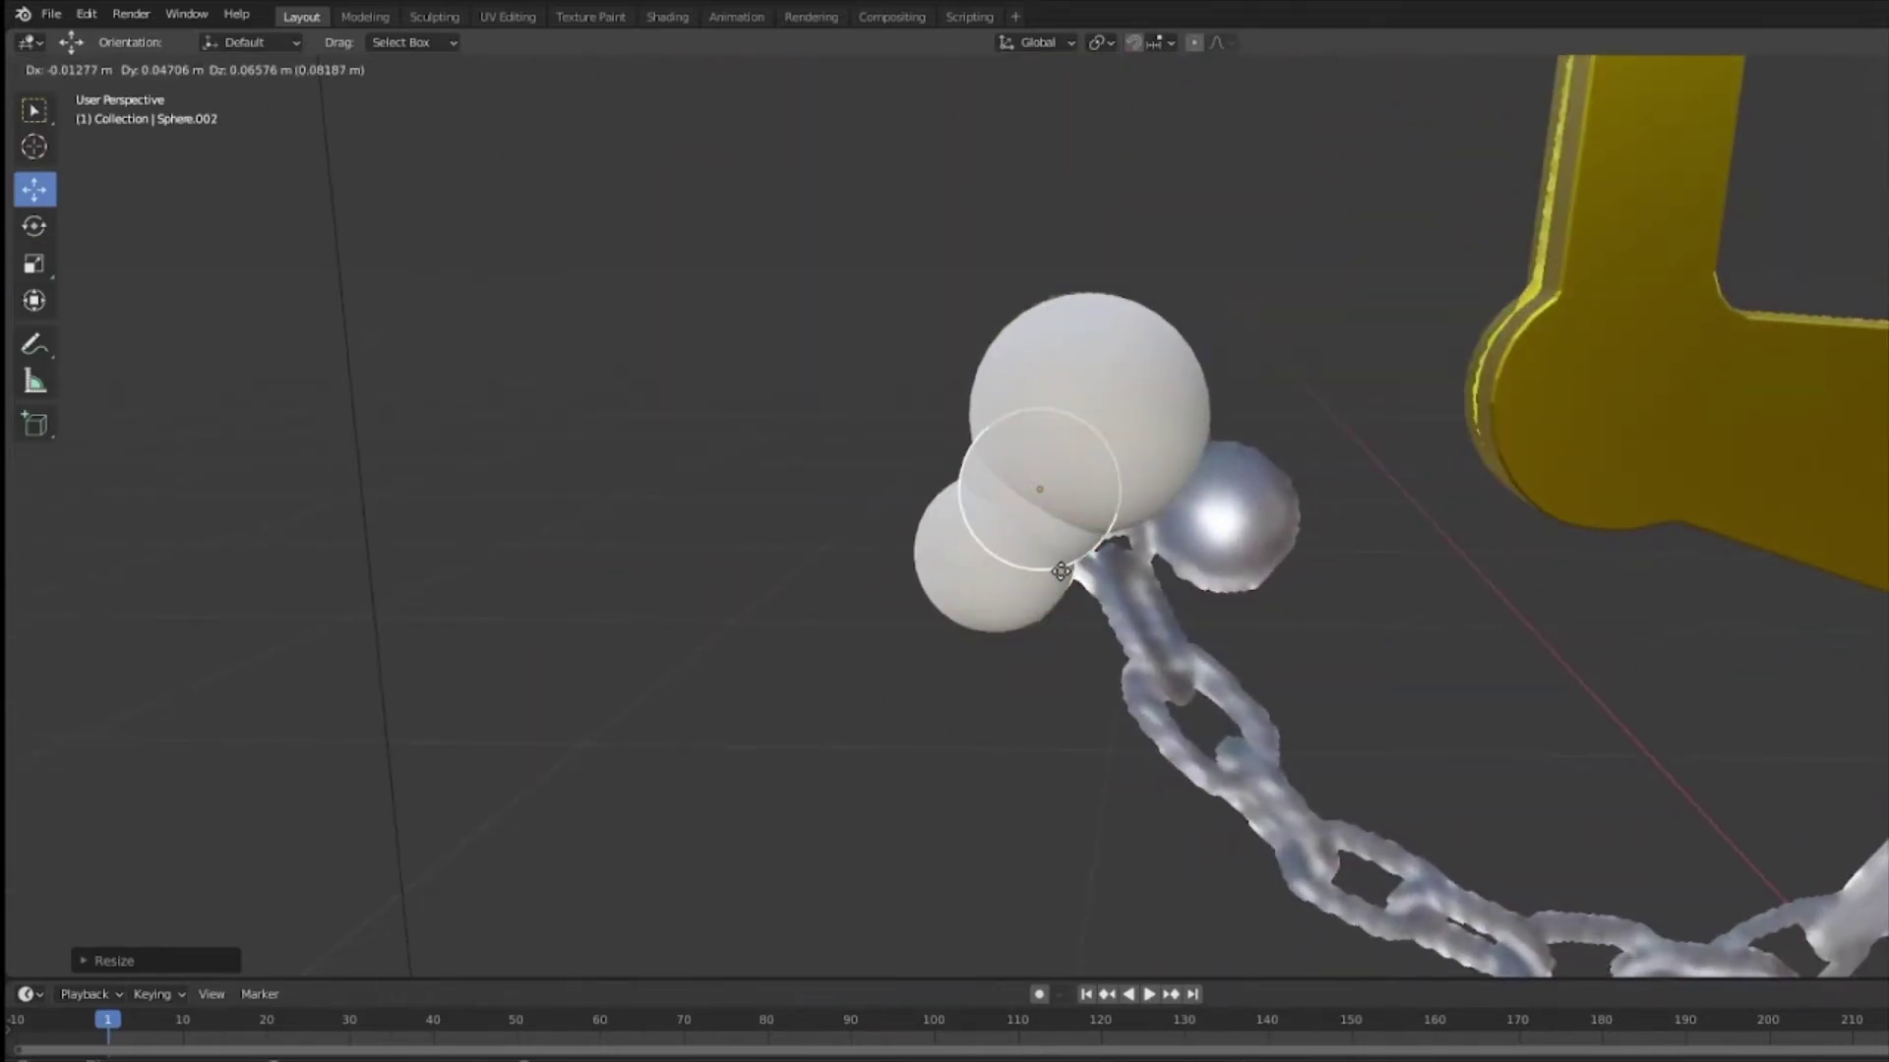
pyautogui.click(1242, 600)
pyautogui.moveTo(1242, 599); pyautogui.dragTo(1394, 580, button='middle')
pyautogui.press('g')
pyautogui.press('y')
pyautogui.click(1323, 547)
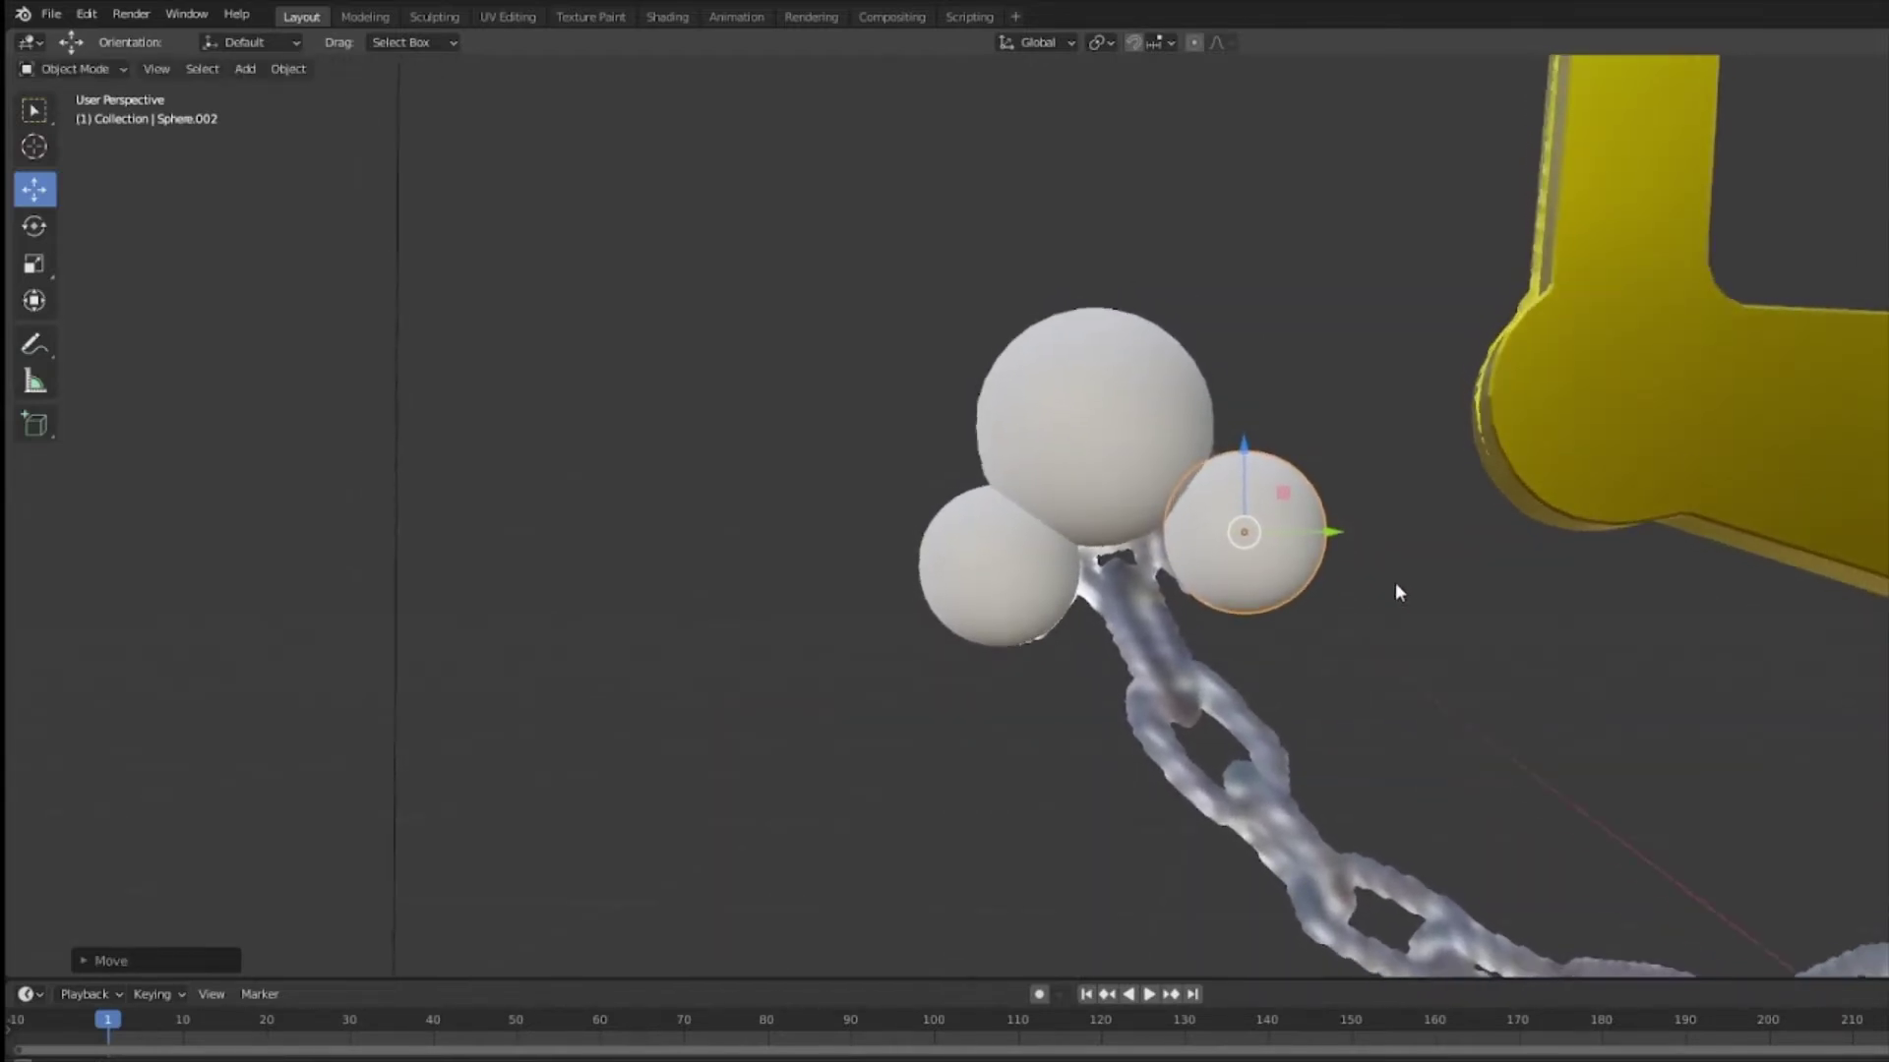
pyautogui.click(1395, 582)
# Step: Select the first ear sphere and fine-tune its position along the Y axis from behind
pyautogui.moveTo(1024, 592); pyautogui.dragTo(1388, 590, button='middle')
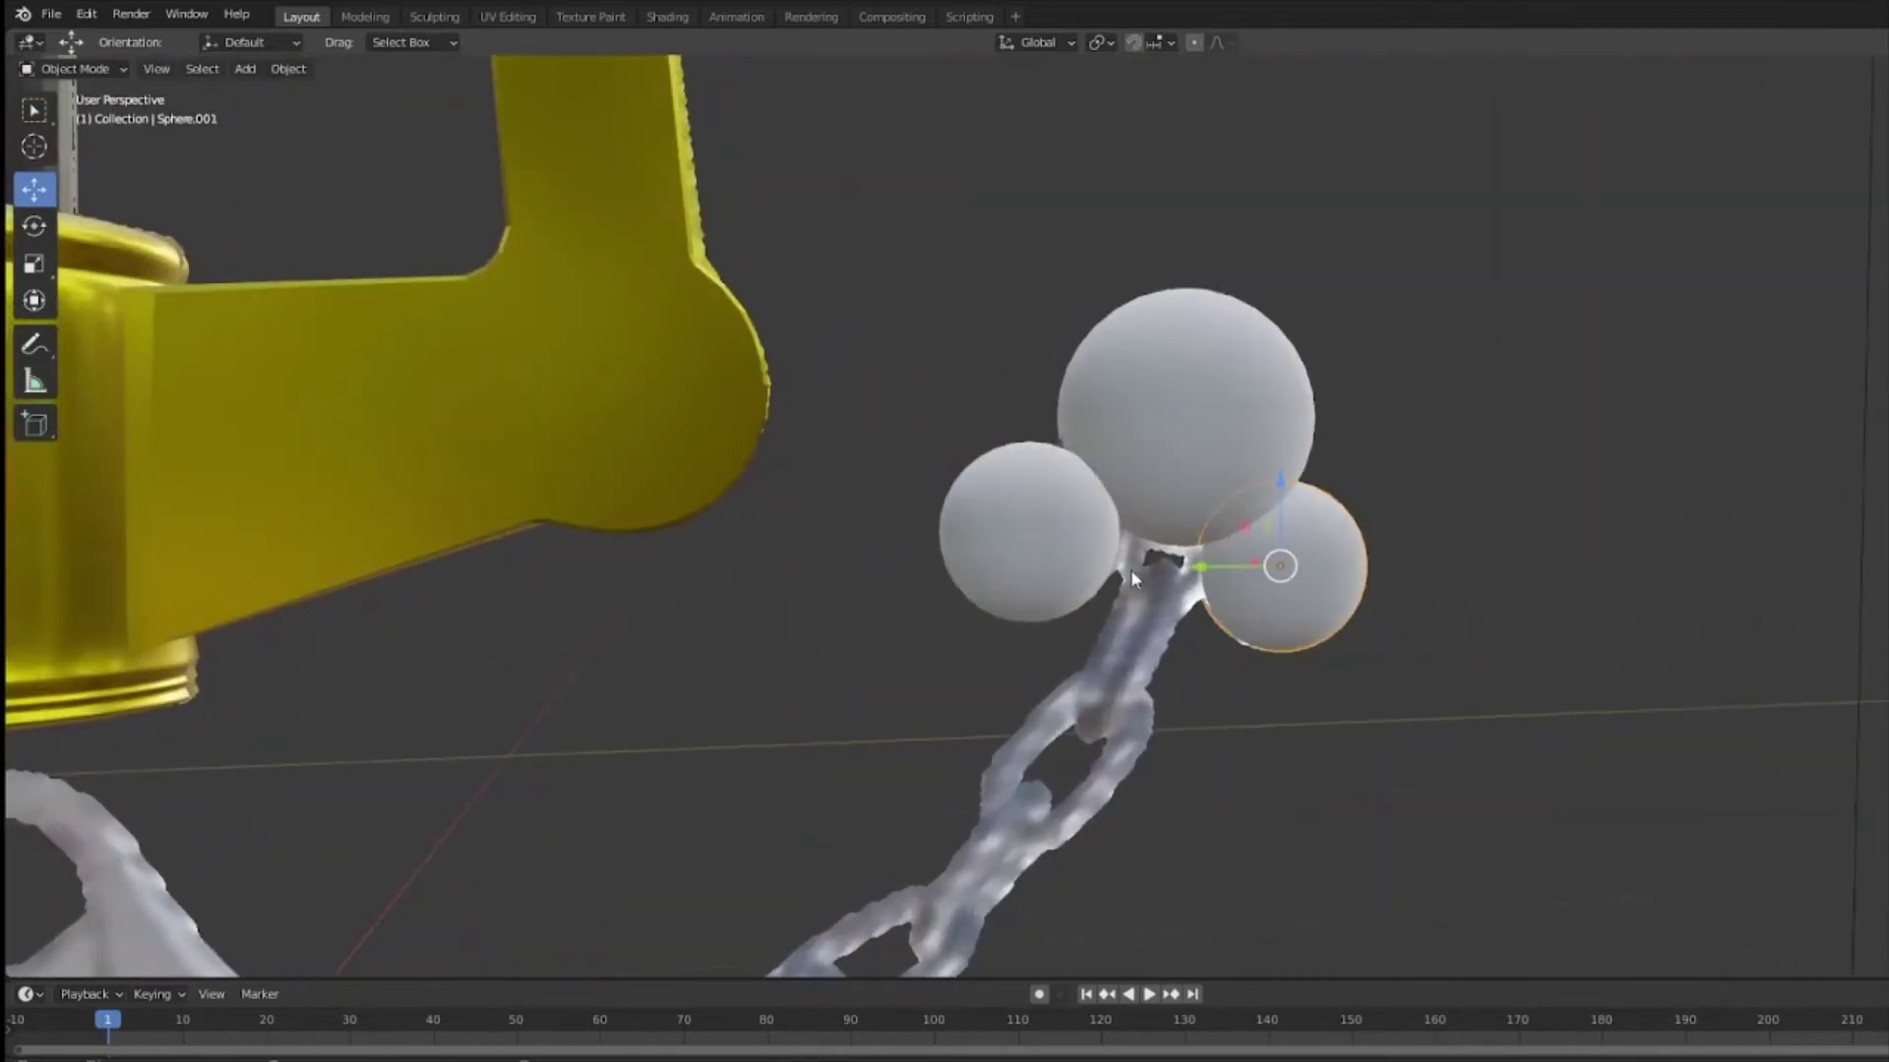
pyautogui.moveTo(1167, 570); pyautogui.dragTo(977, 565, button='middle')
pyautogui.press('g')
pyautogui.press('y')
pyautogui.click(976, 538)
pyautogui.click(1237, 573)
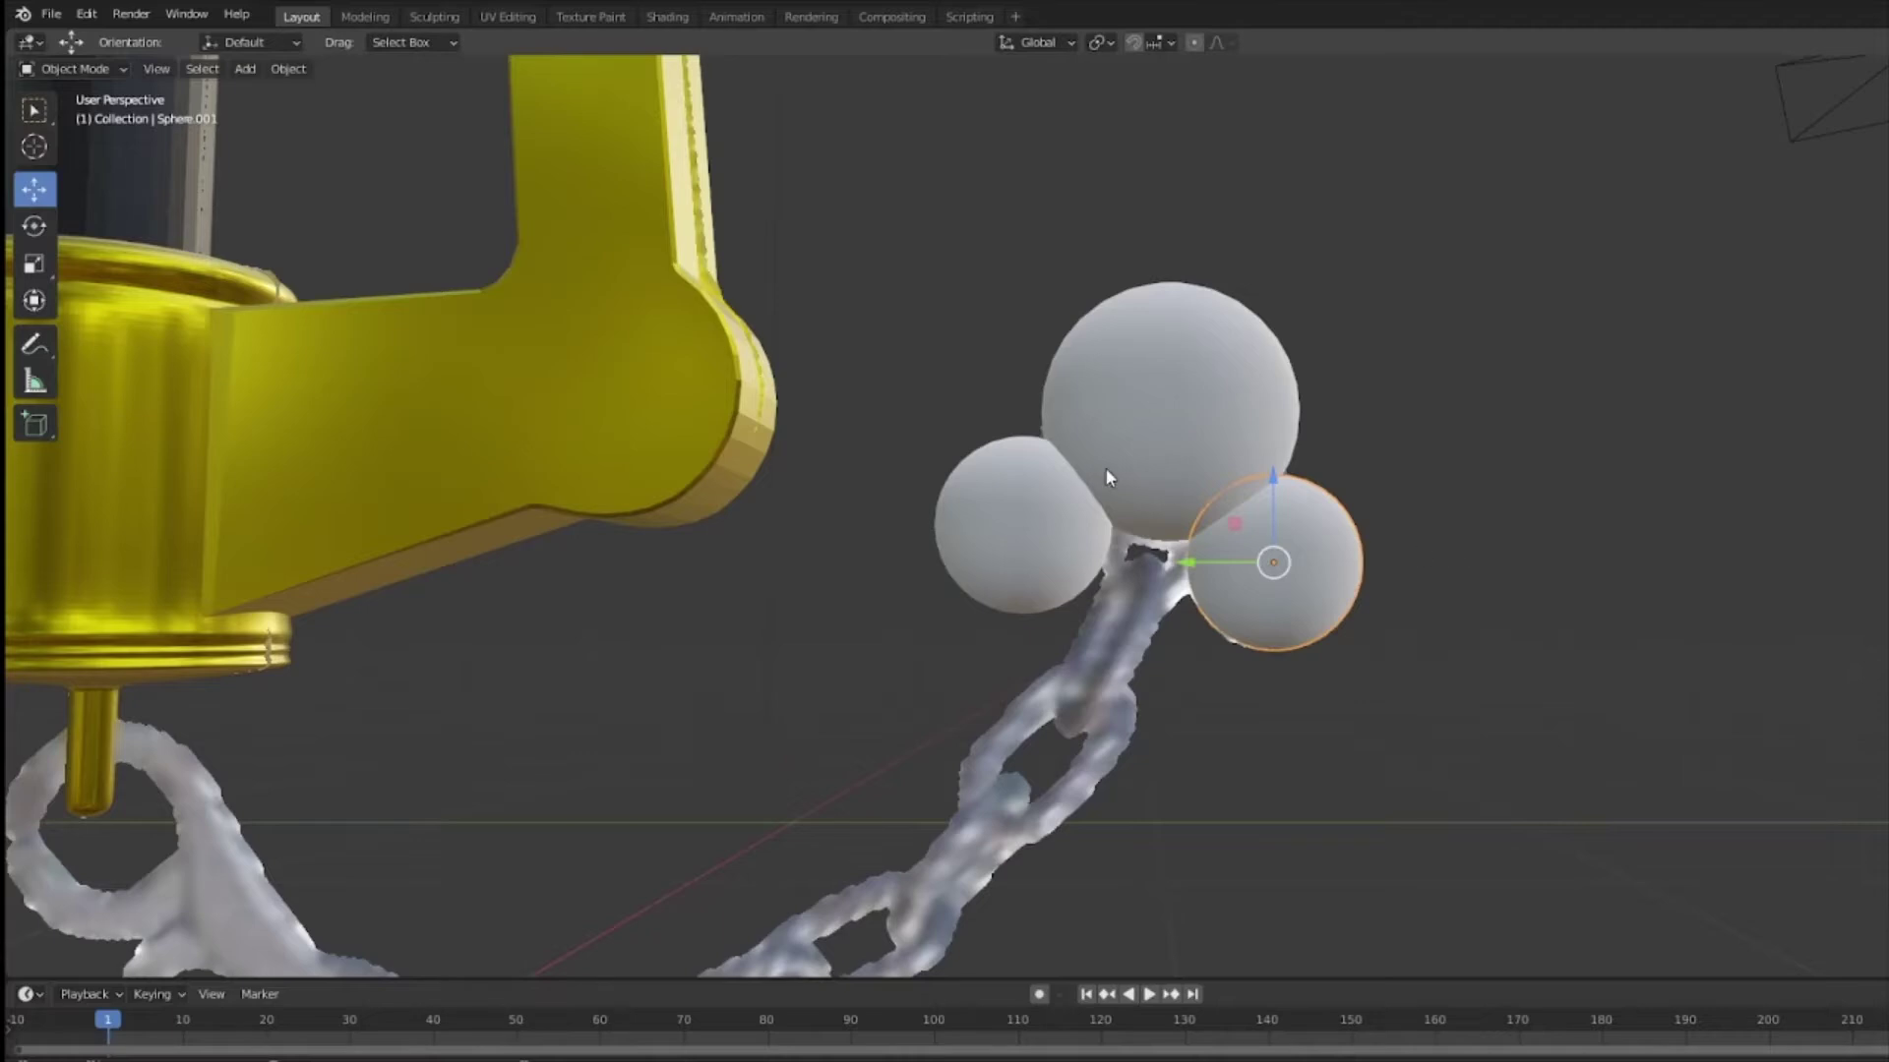
pyautogui.hotkey('shift', 'd')
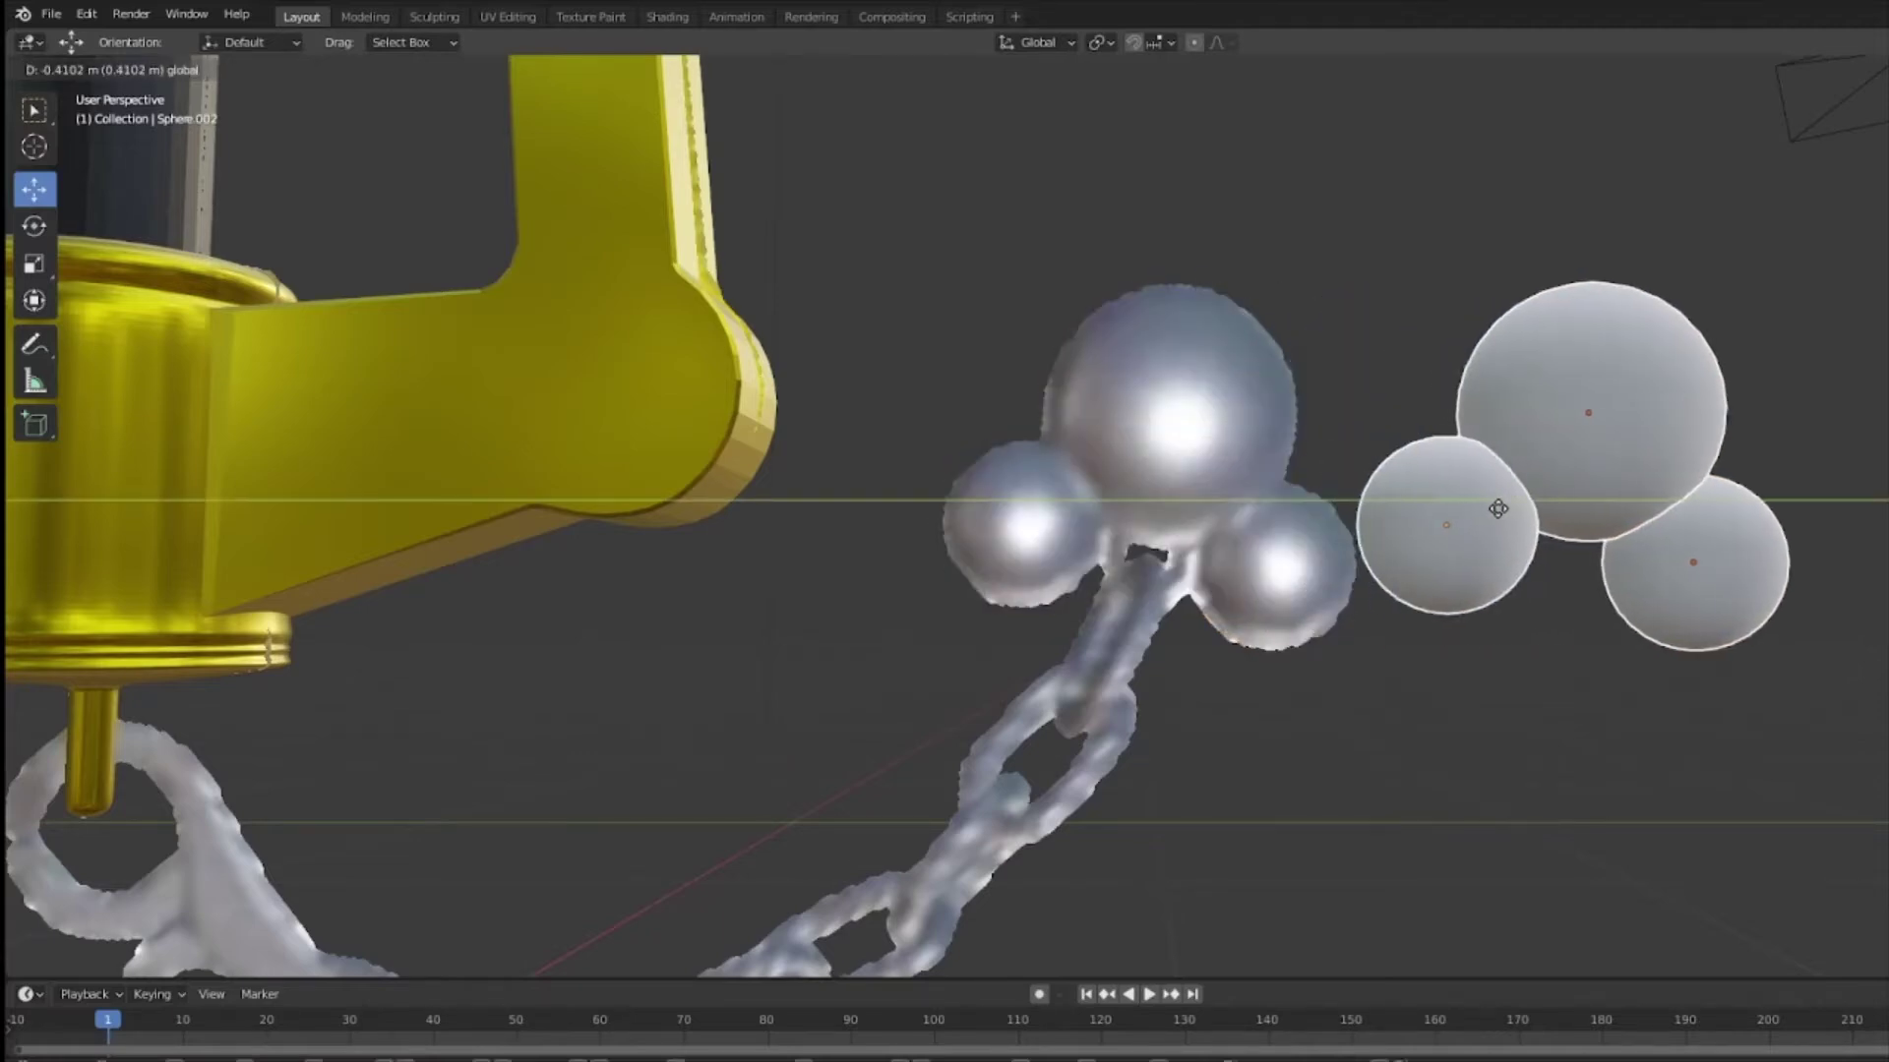
pyautogui.rightClick(1611, 506)
pyautogui.click(1319, 548)
pyautogui.keyDown('shift'); pyautogui.click(1245, 452); pyautogui.keyUp('shift')
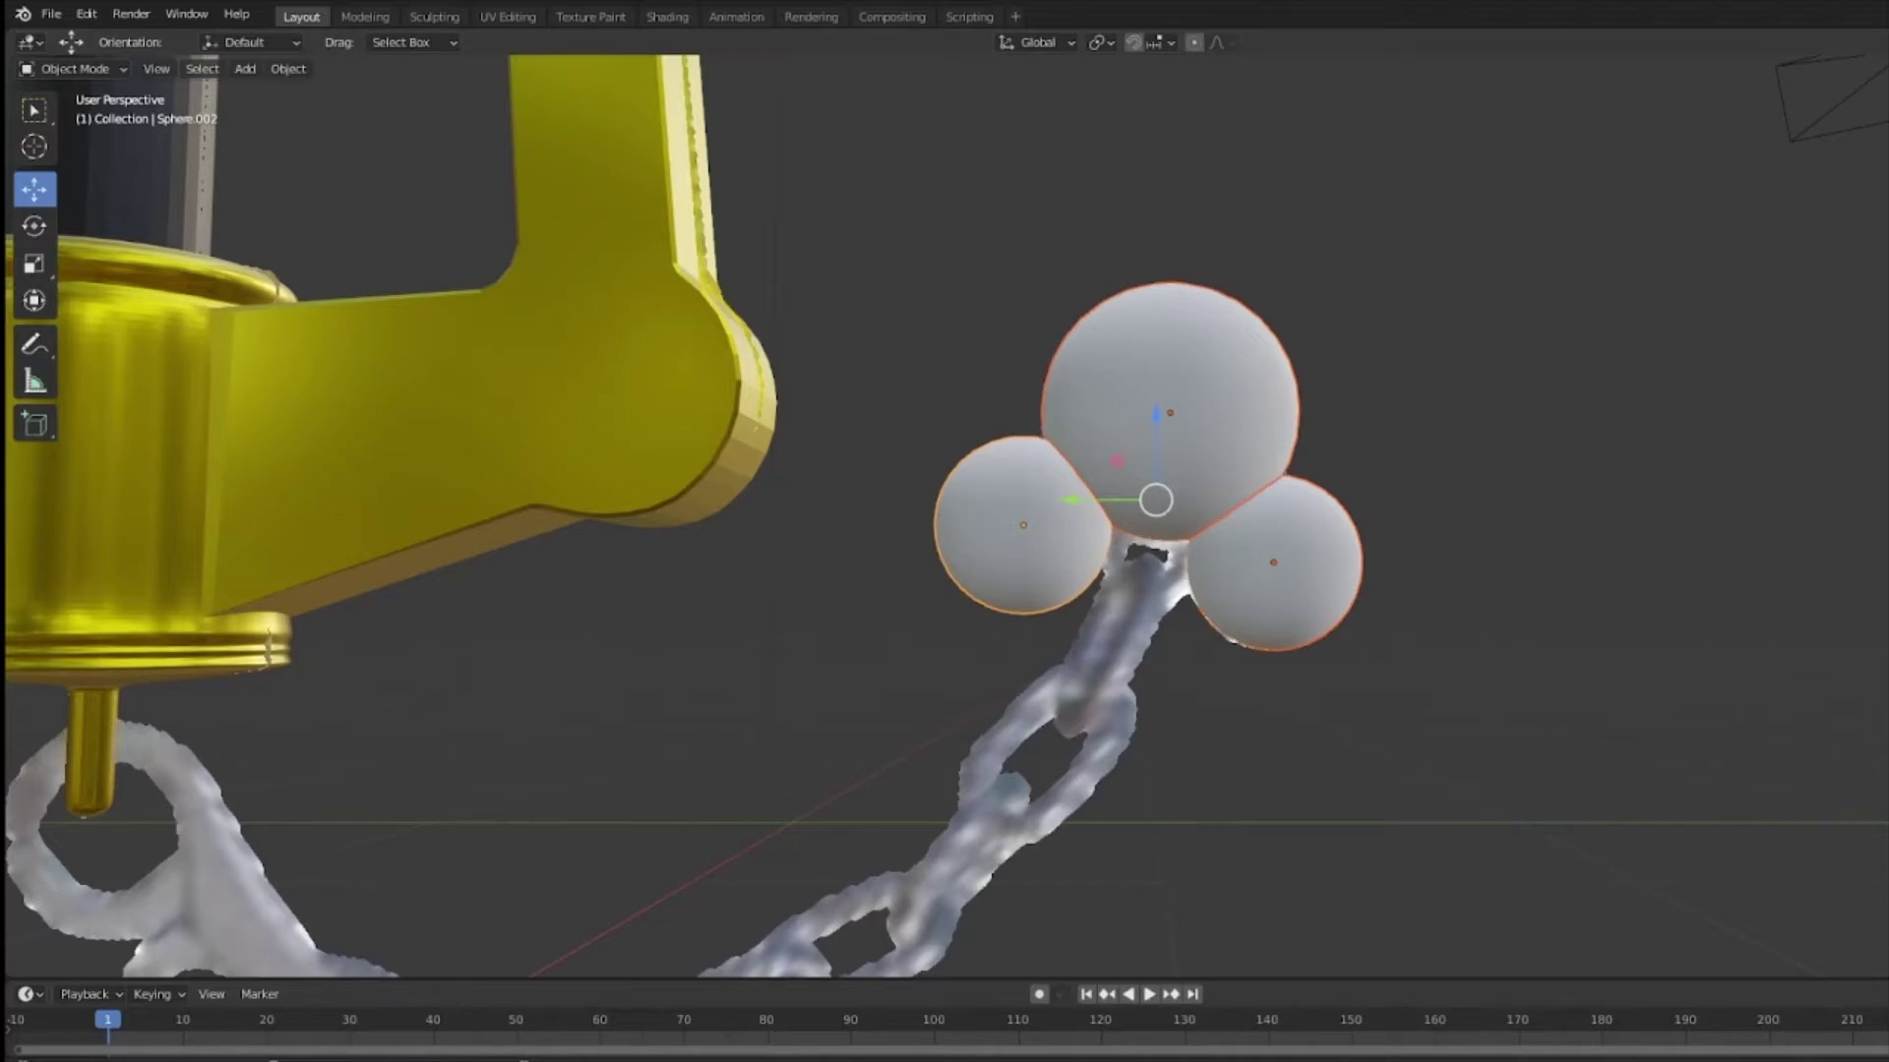
# Step: Assign the silver metallic material to the ear sphere nearest the handle
pyautogui.hotkey('alt', 'a')
pyautogui.moveTo(1082, 630); pyautogui.dragTo(982, 559, button='middle')
pyautogui.keyDown('shift'); pyautogui.click(1259, 531); pyautogui.keyUp('shift')
pyautogui.scroll(-5, 1349, 586)
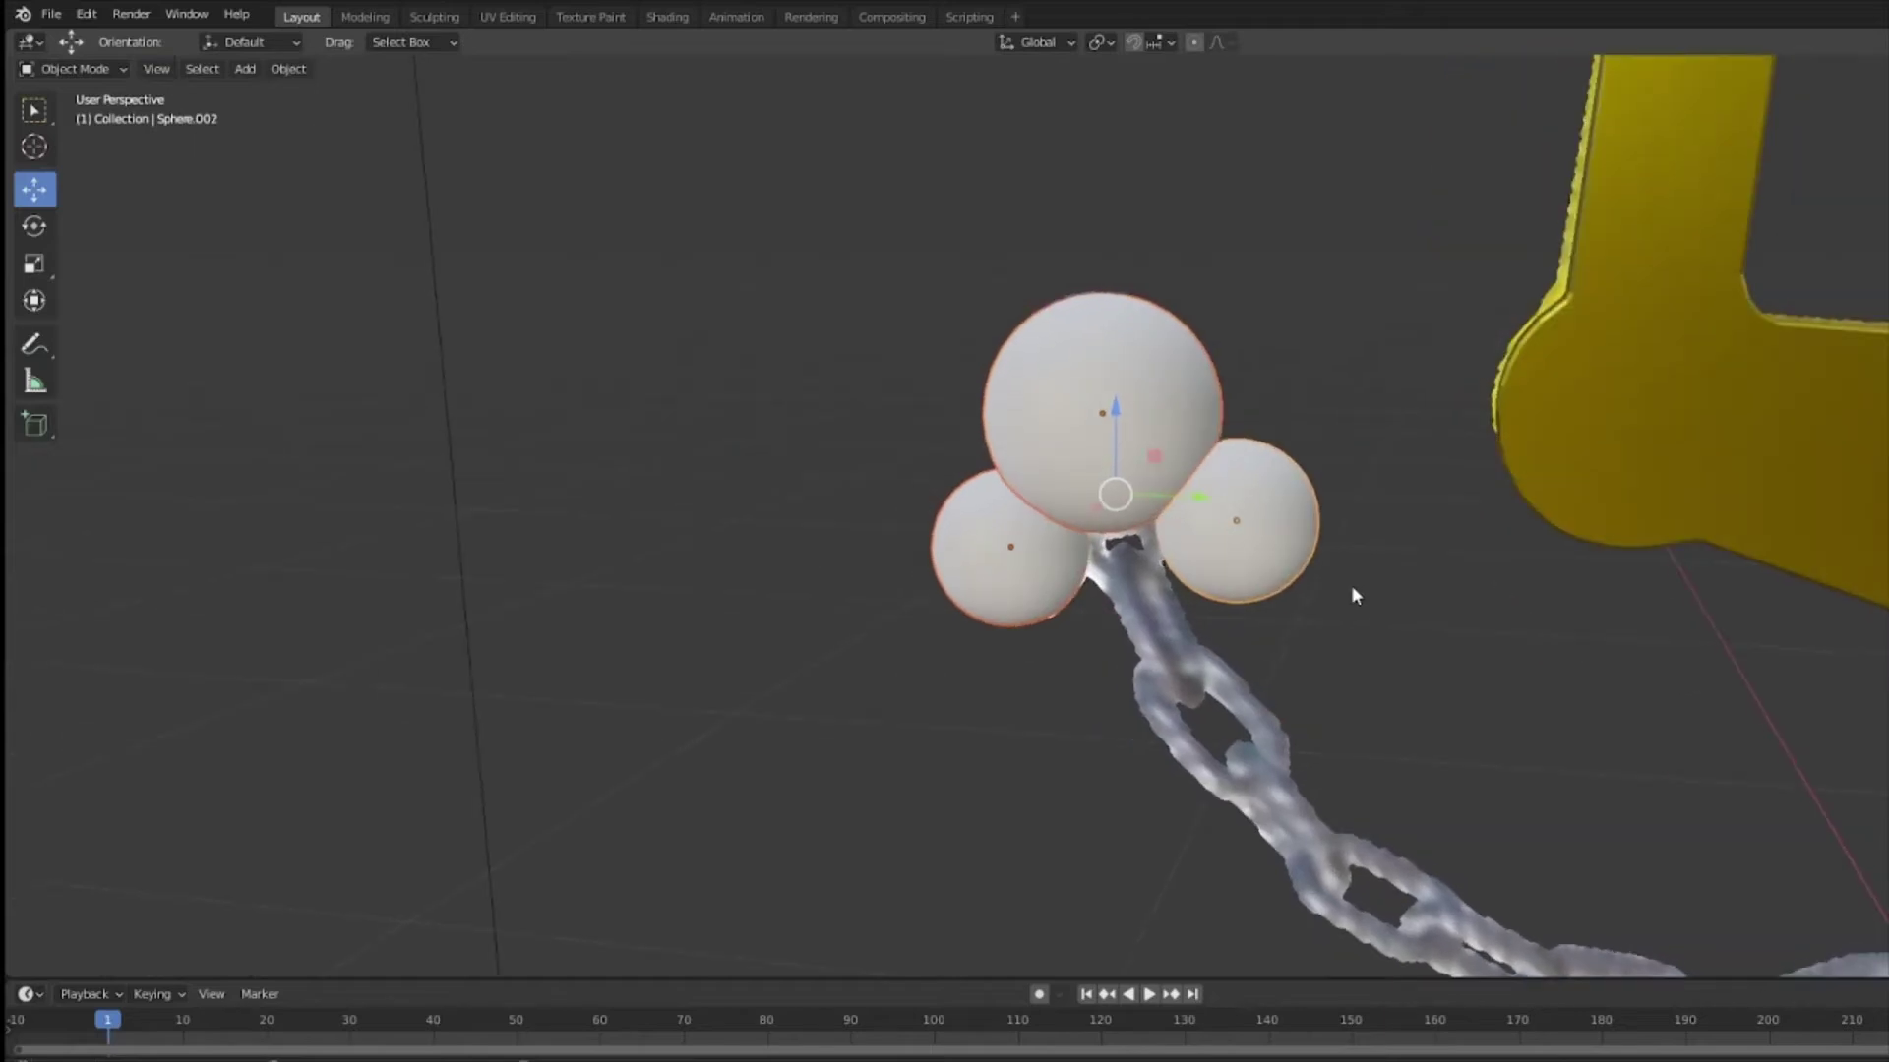
pyautogui.scroll(4, 749, 490)
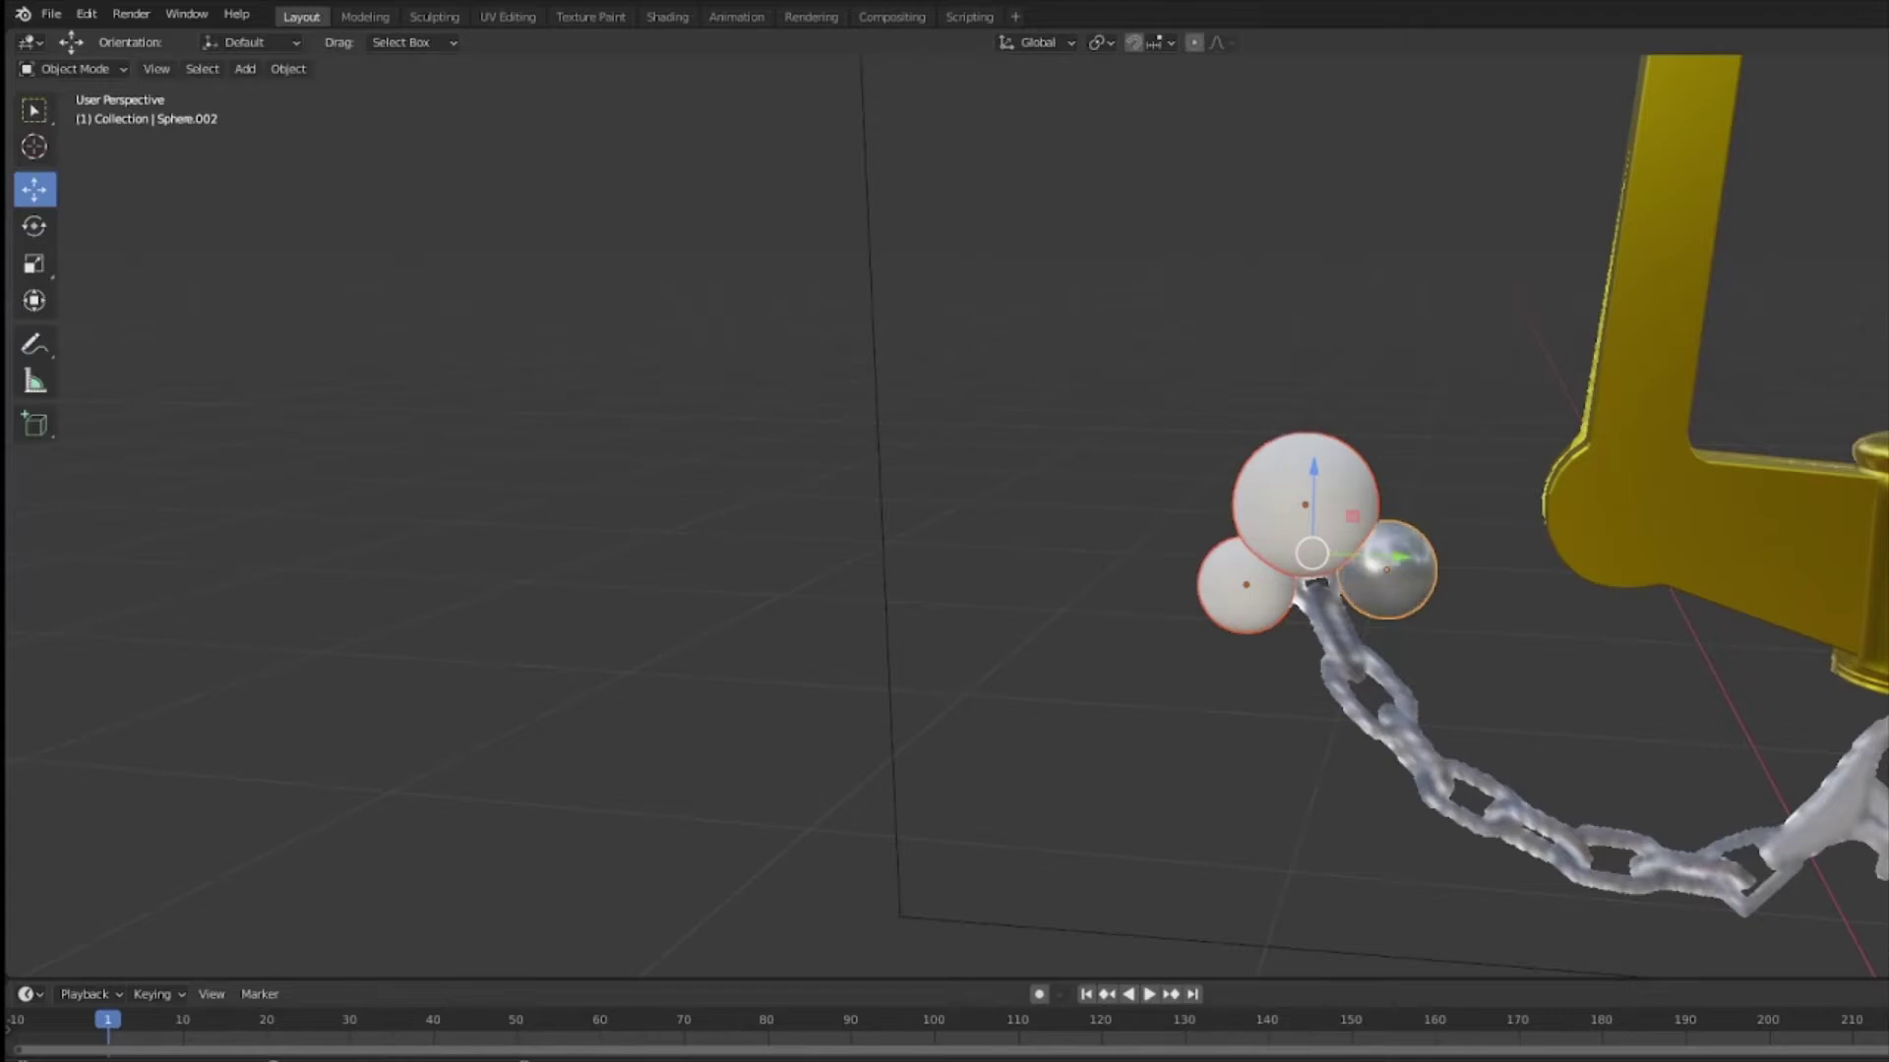
# Step: Assign the same silver metallic material to the head sphere and the remaining ear sphere
pyautogui.click(1351, 490)
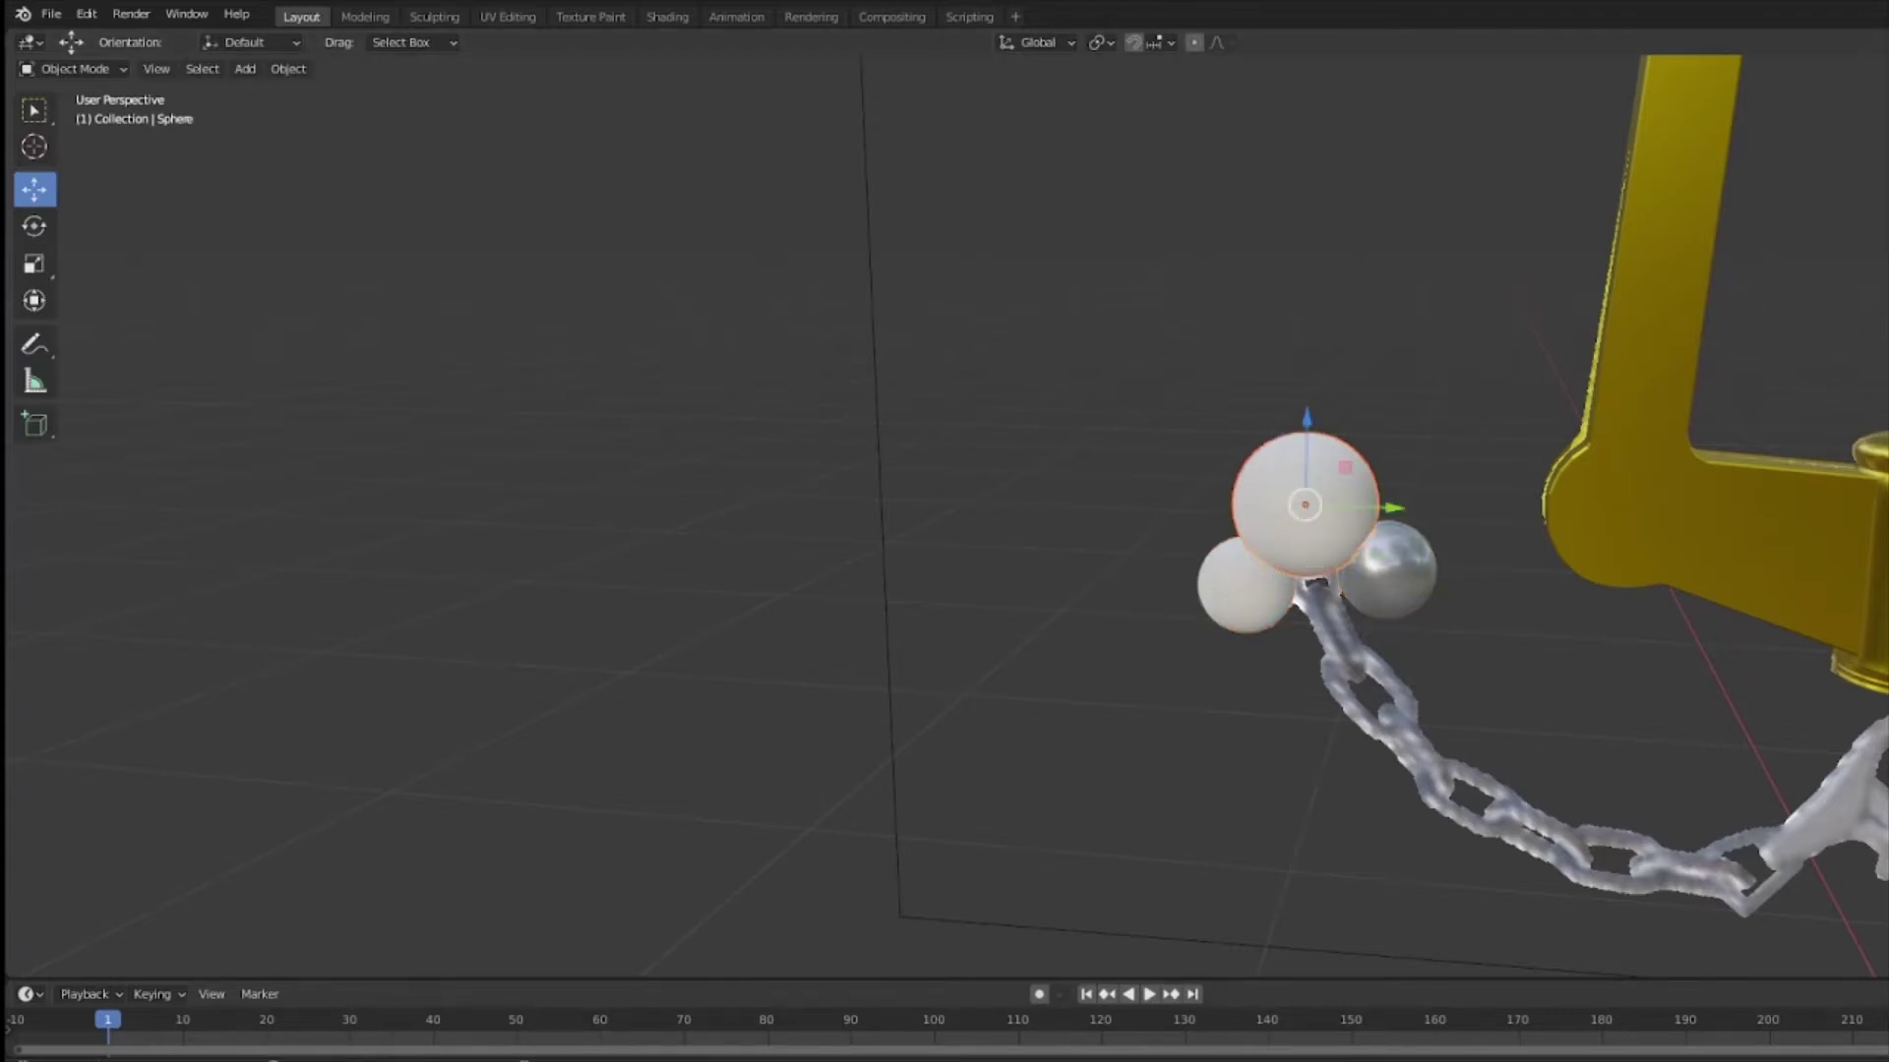
pyautogui.click(1255, 576)
pyautogui.click(1112, 359)
pyautogui.moveTo(1111, 359); pyautogui.dragTo(986, 348, button='middle')
pyautogui.click(1183, 534)
pyautogui.click(1183, 534)
pyautogui.scroll(3, 1083, 489)
pyautogui.click(1254, 769)
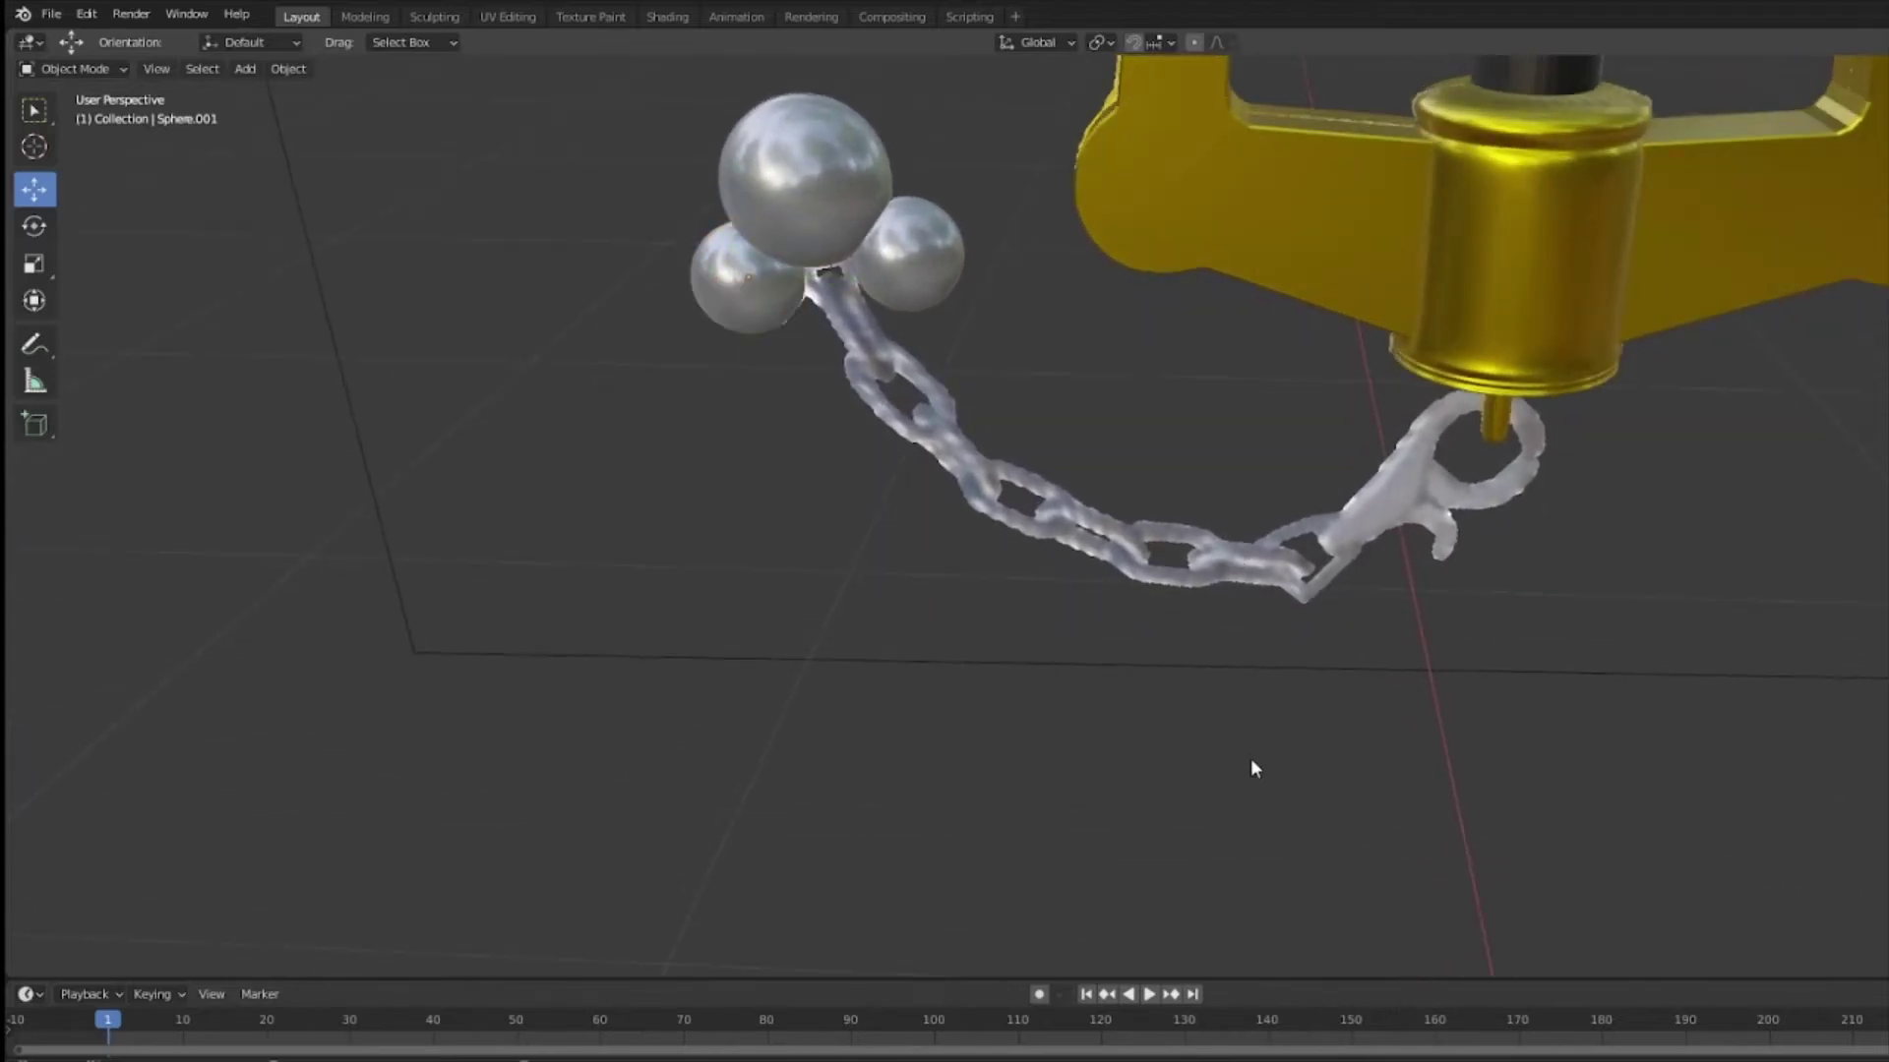
pyautogui.moveTo(787, 320); pyautogui.dragTo(218, 313, button='middle')
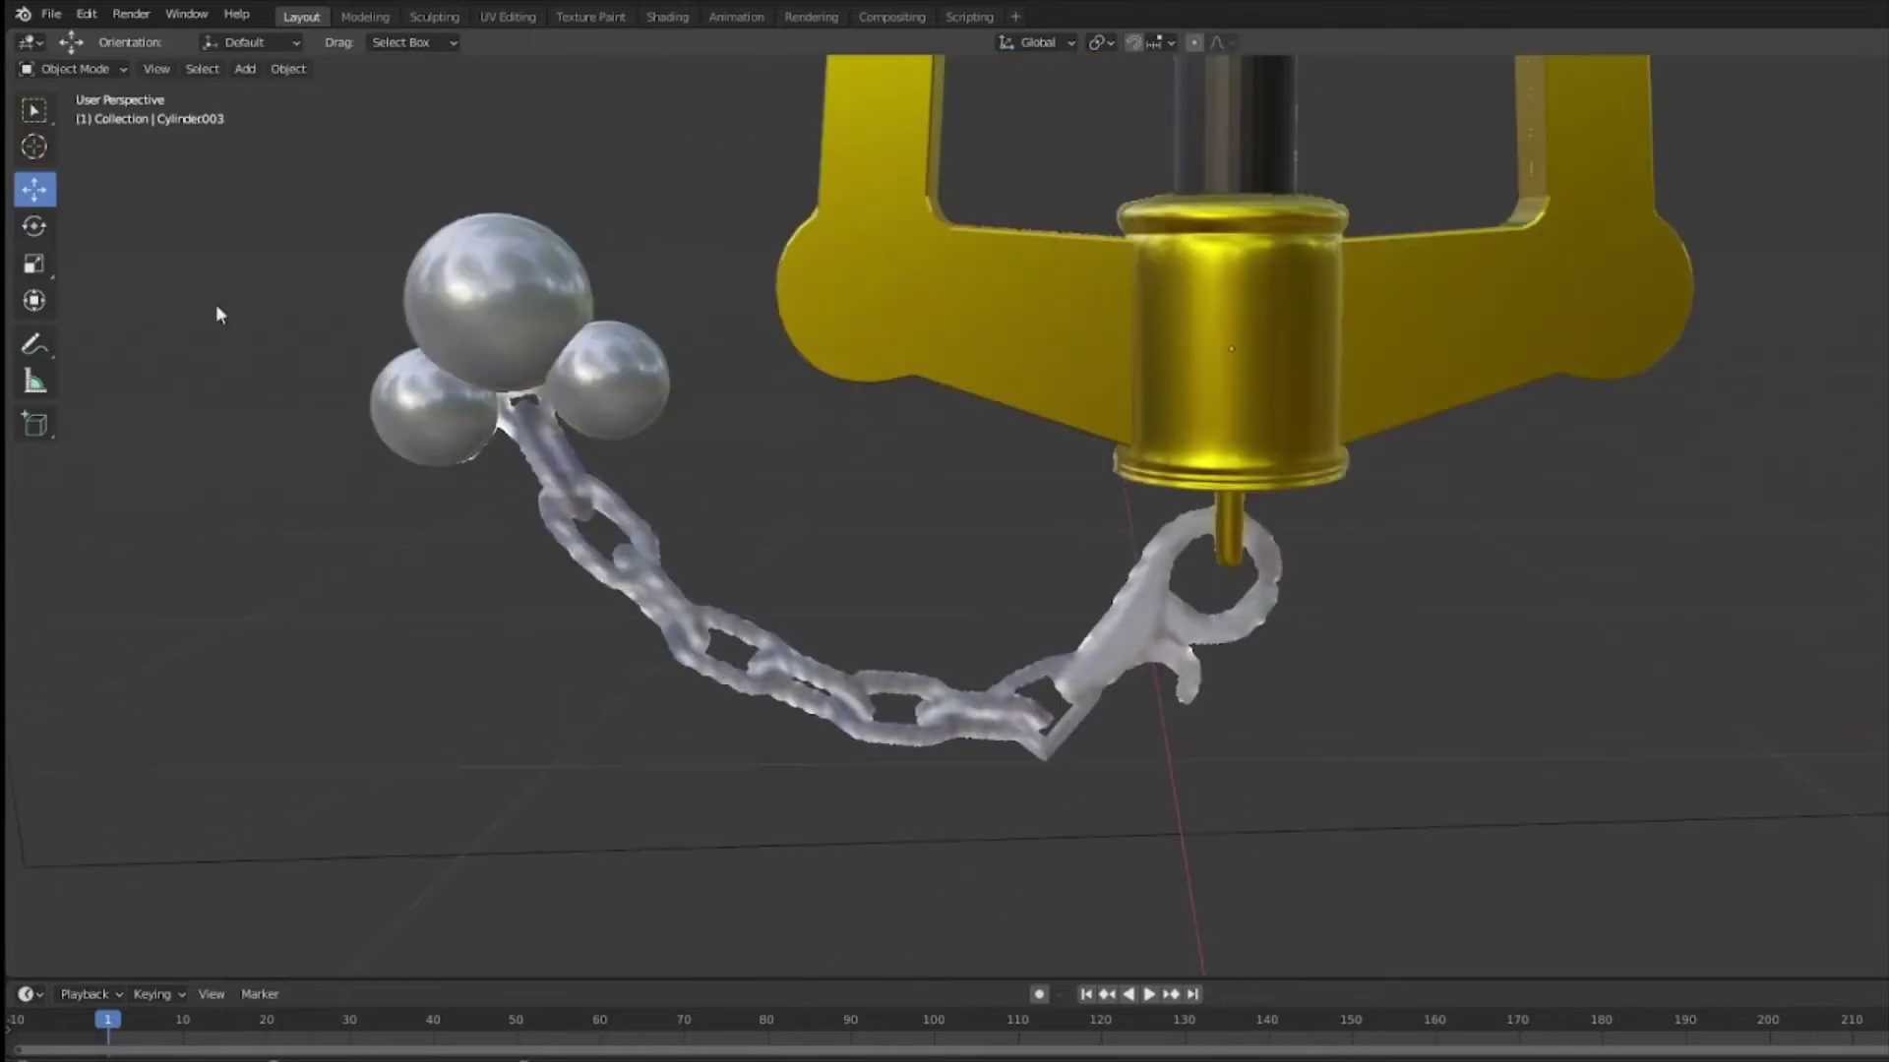
pyautogui.click(243, 71)
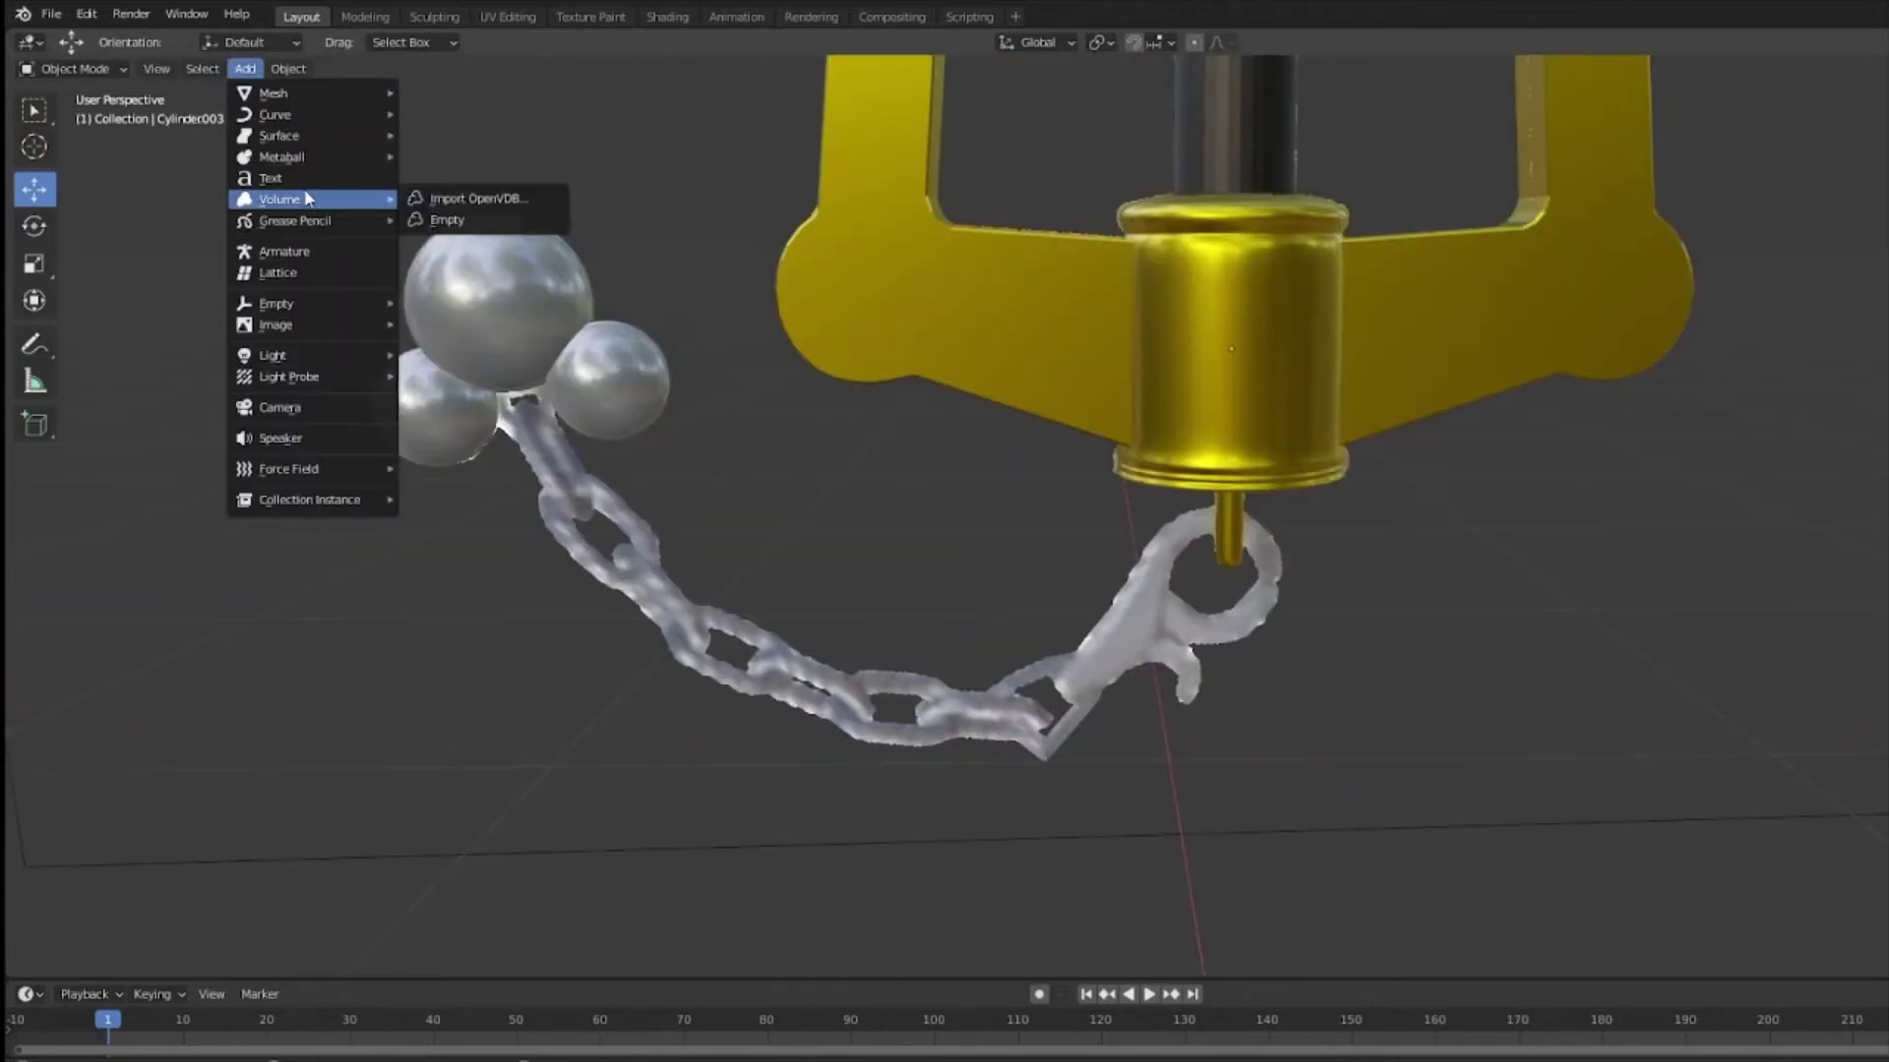
pyautogui.moveTo(348, 97)
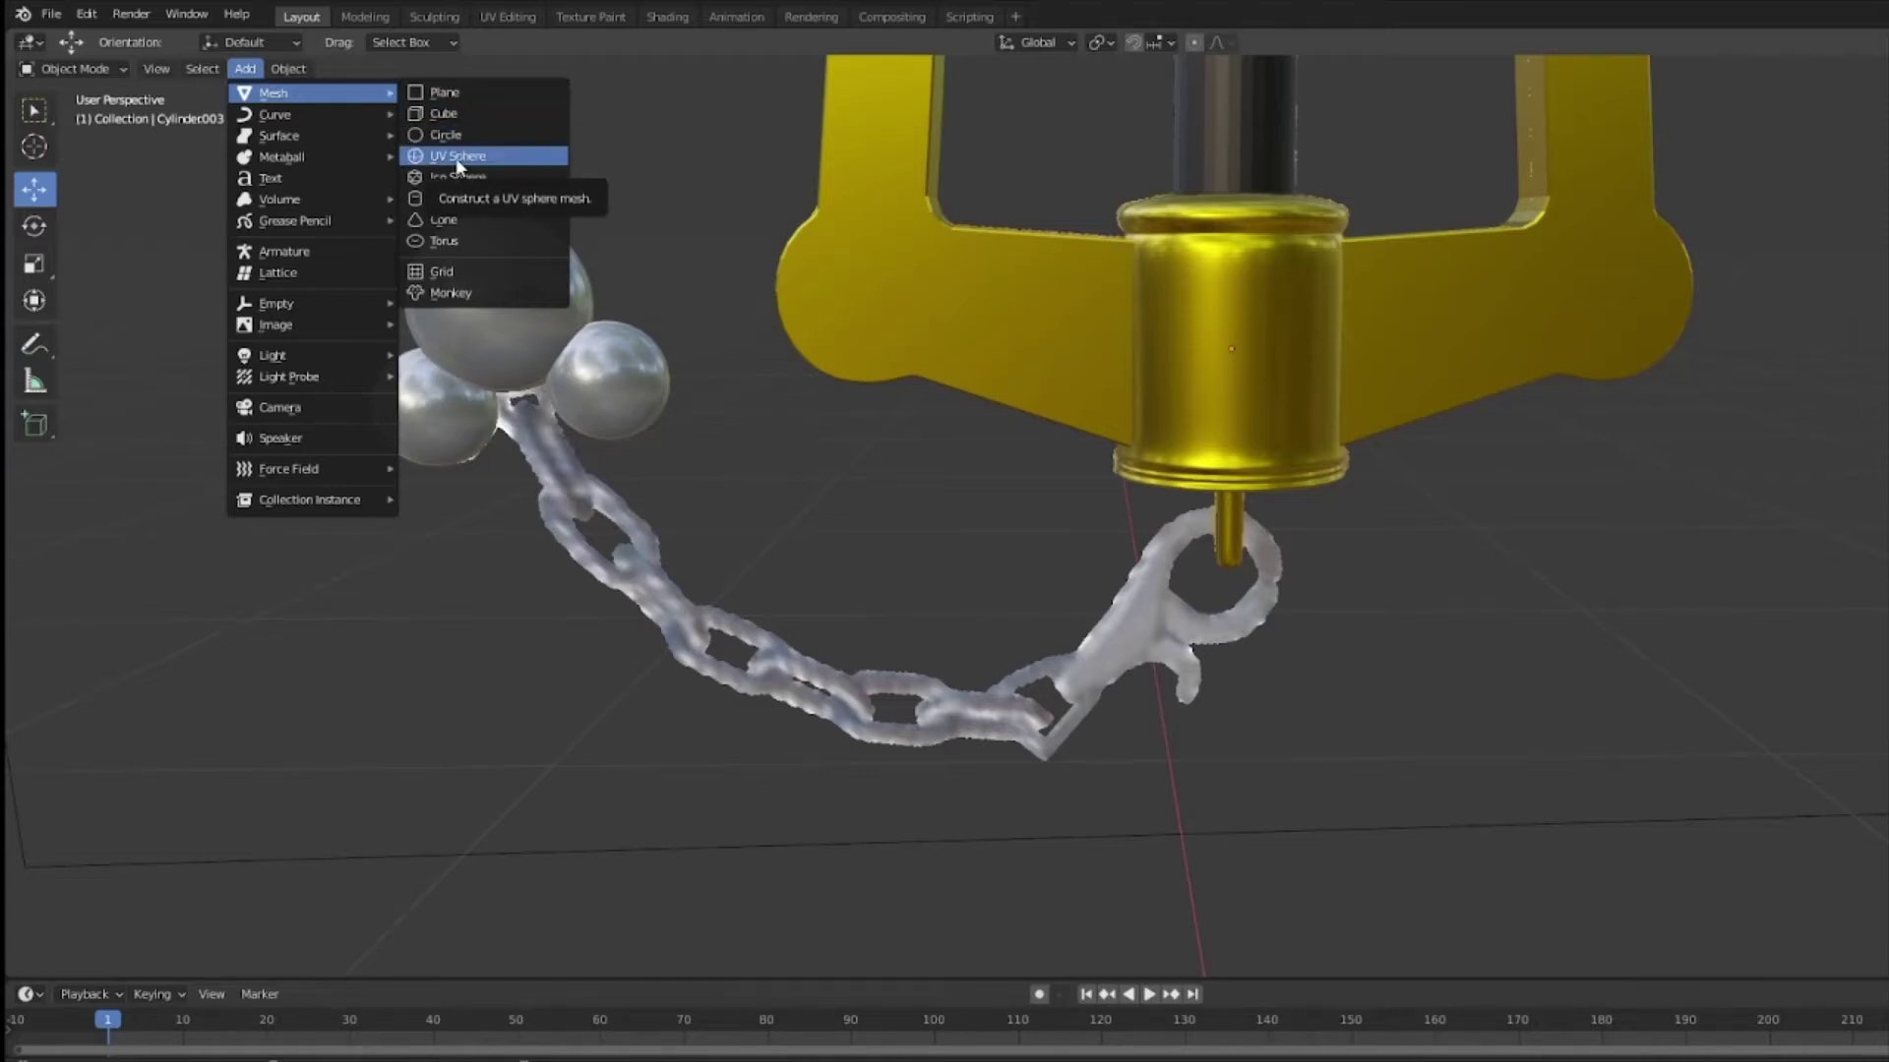
pyautogui.click(455, 244)
pyautogui.scroll(-8, 1277, 668)
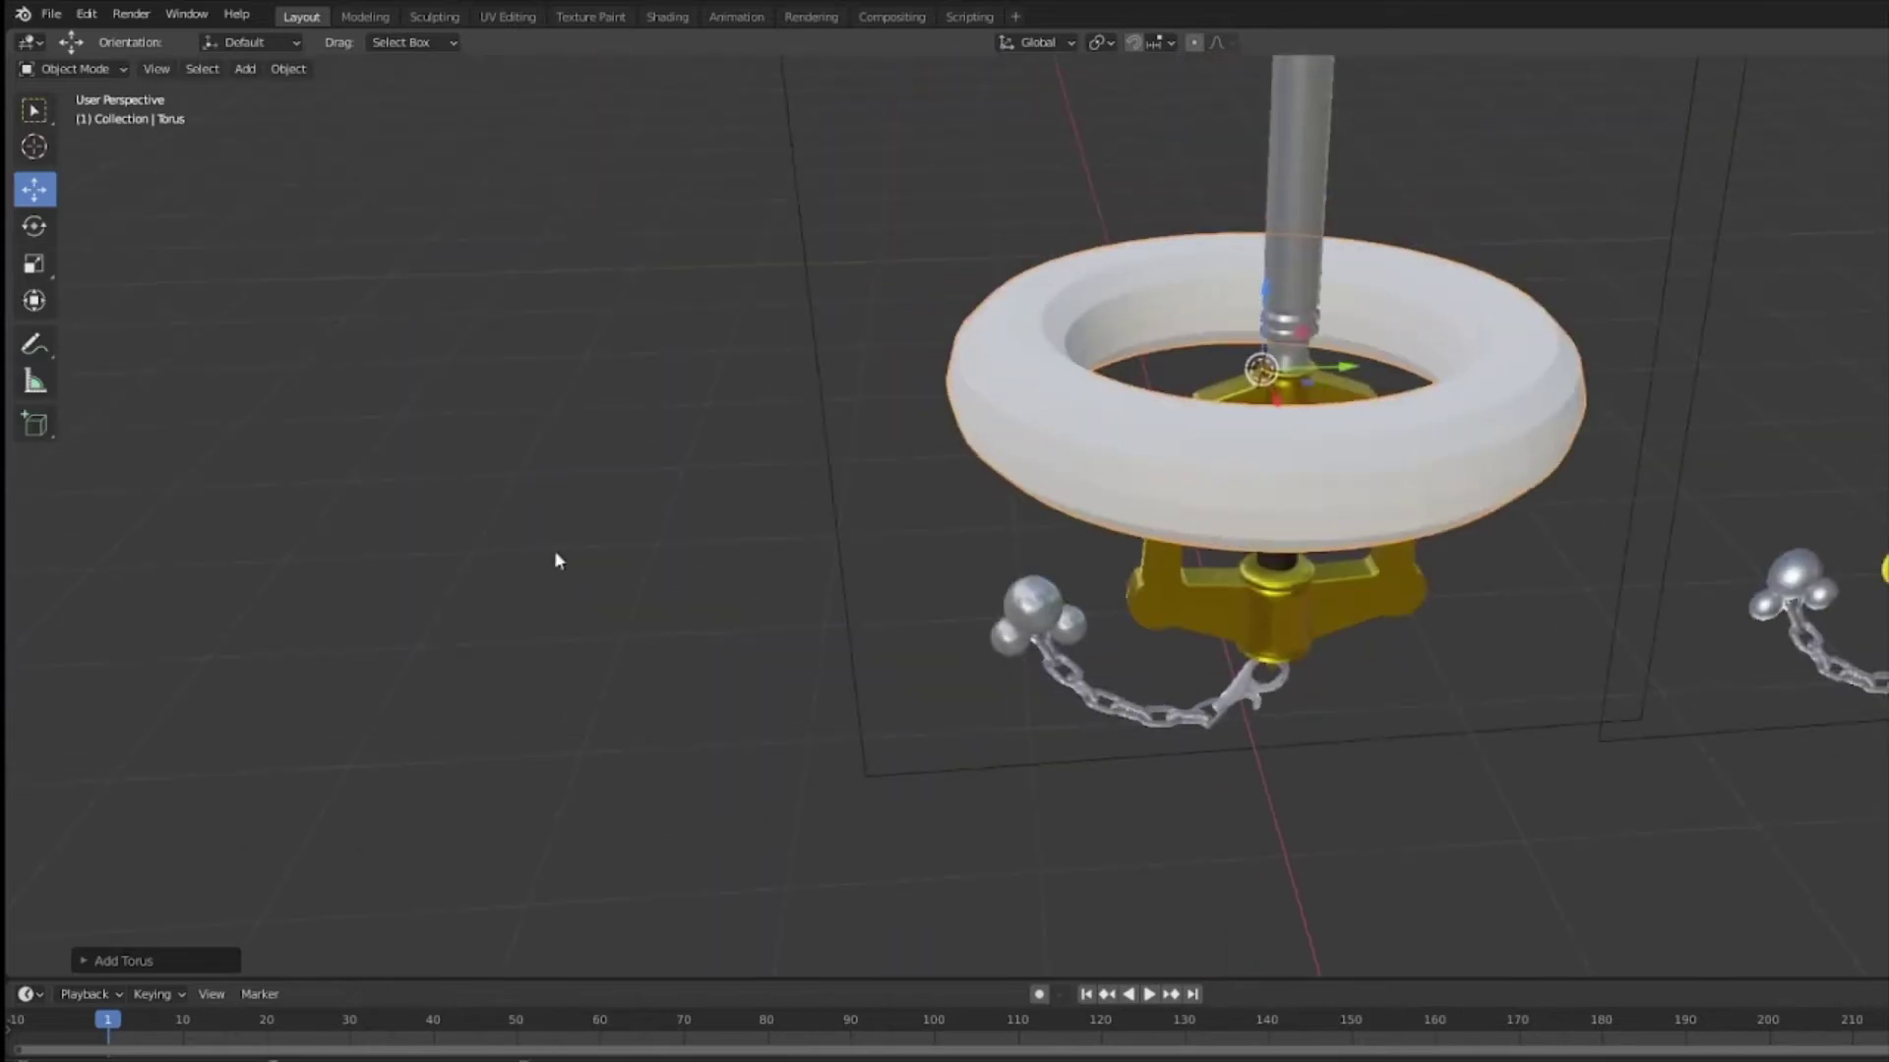
pyautogui.moveTo(1267, 331); pyautogui.dragTo(1370, 834)
pyautogui.hotkey('ctrl', 'z')
pyautogui.hotkey('ctrl', 'z')
pyautogui.hotkey('ctrl', 'z')
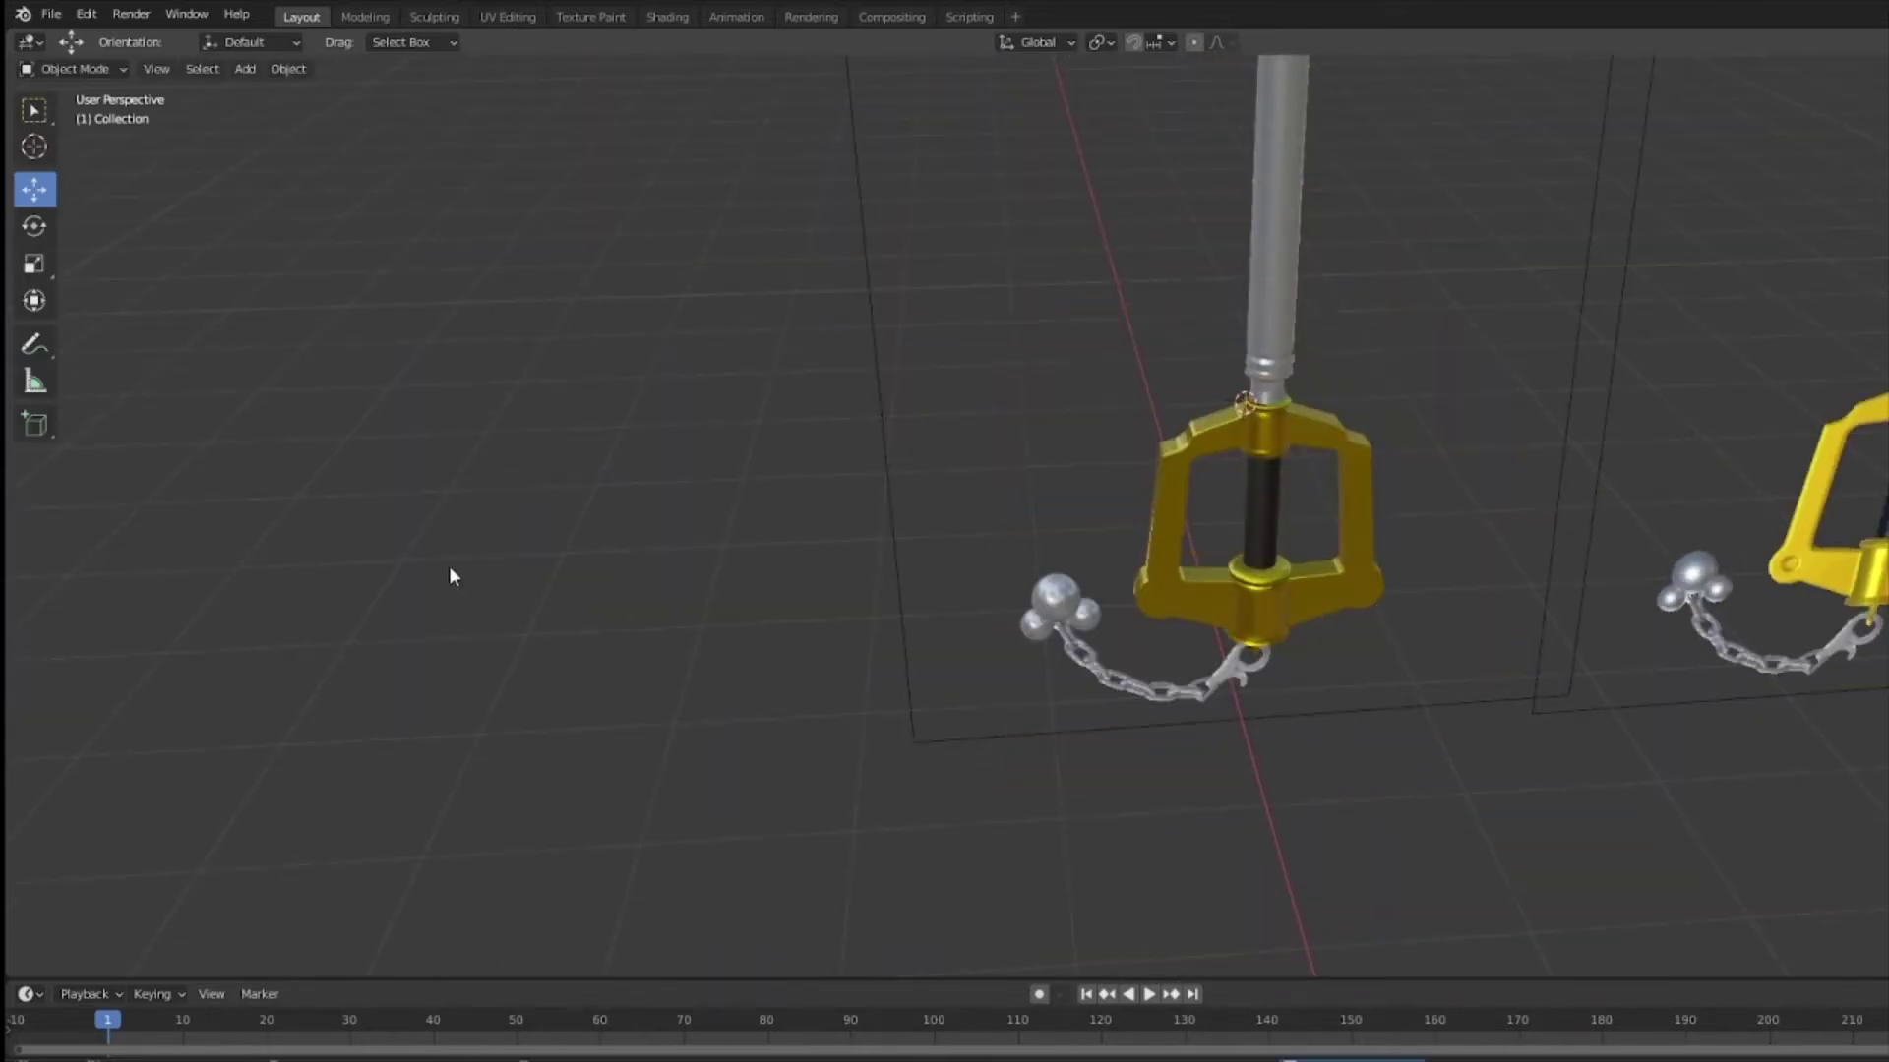
# Step: Add a torus mesh with 6 major segments as the base for a chain link
pyautogui.click(245, 68)
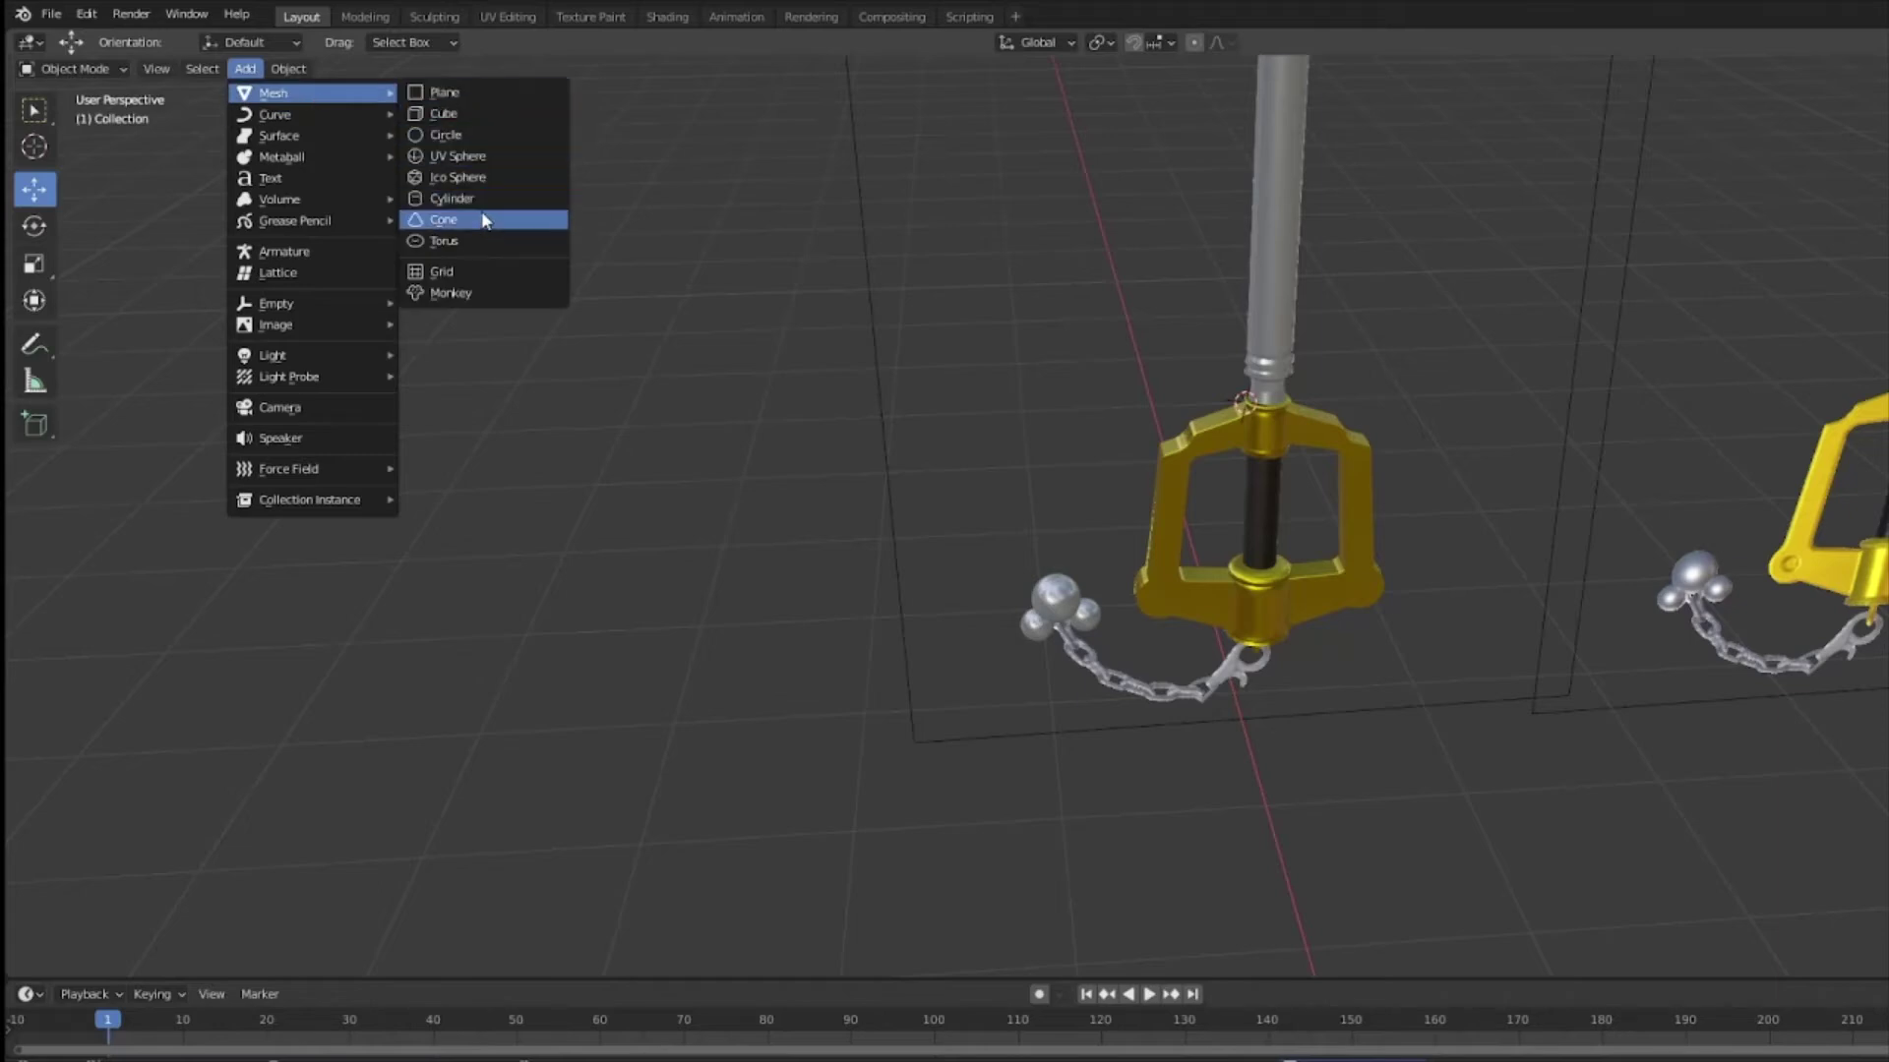
pyautogui.click(447, 241)
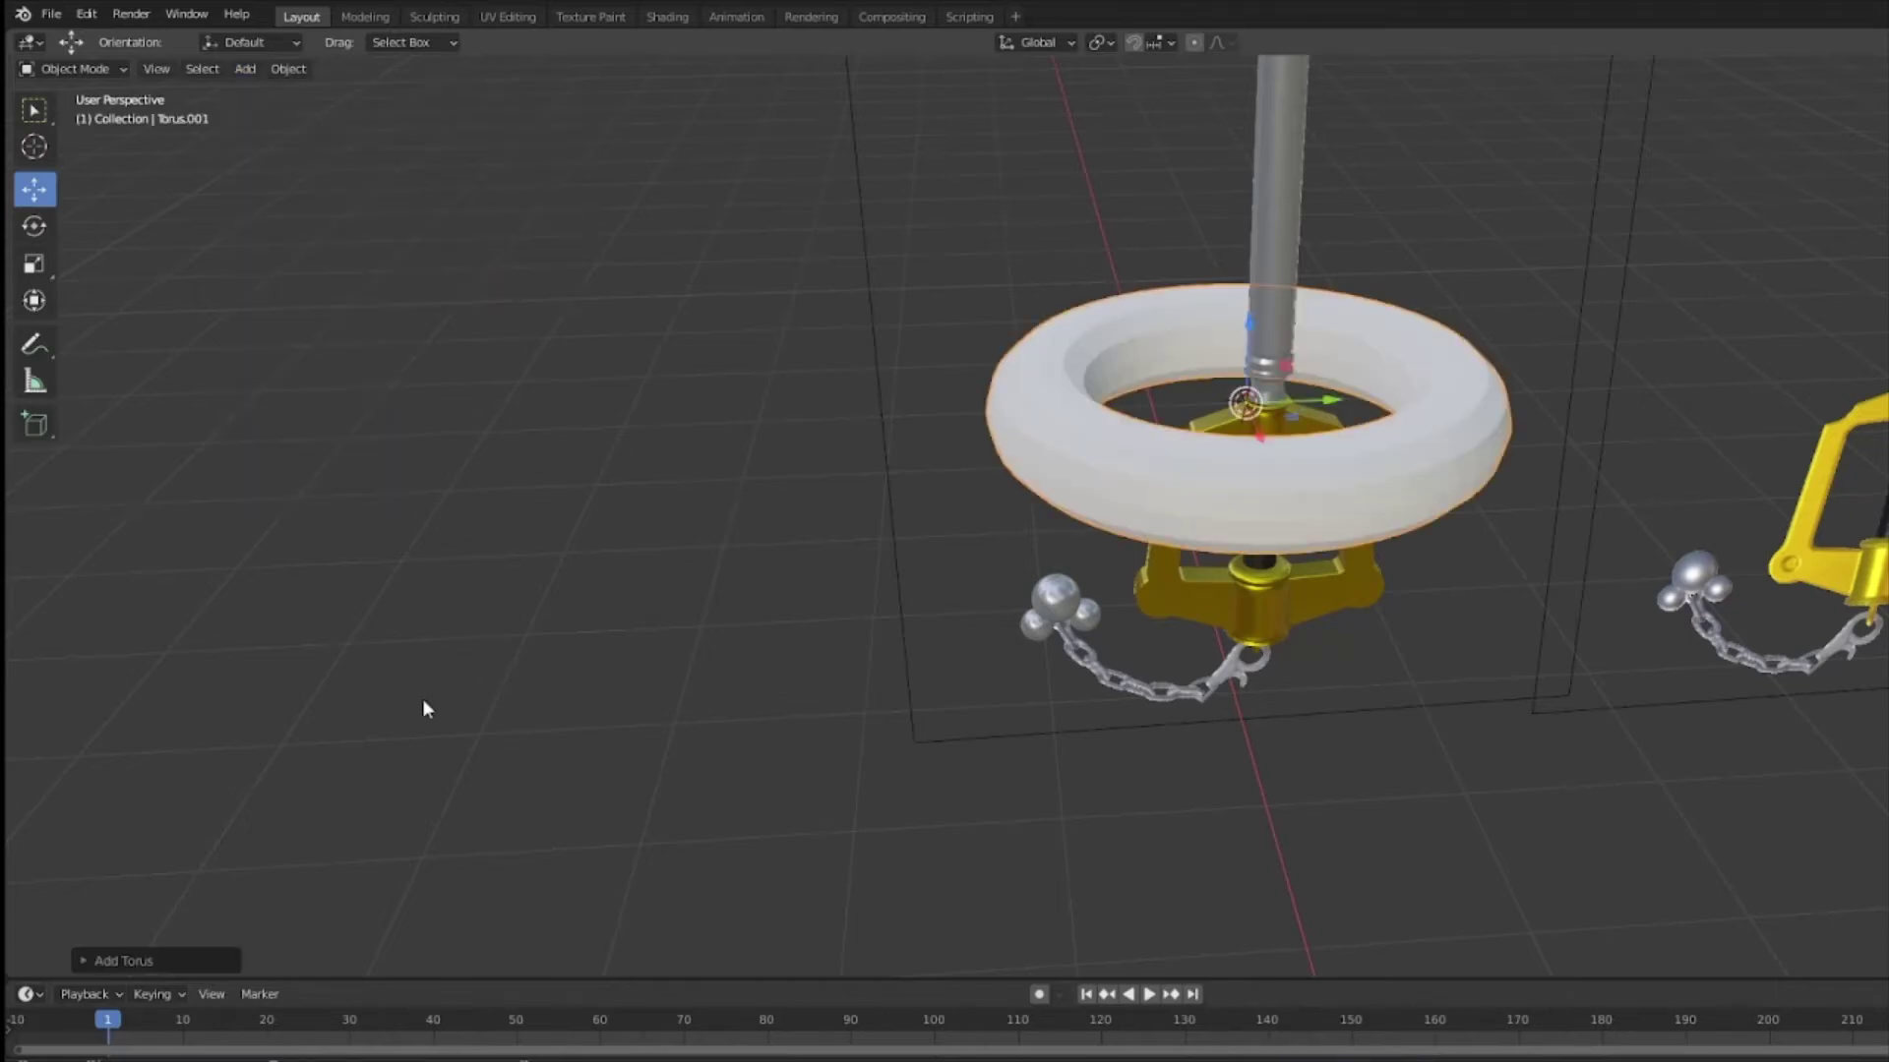
pyautogui.click(92, 962)
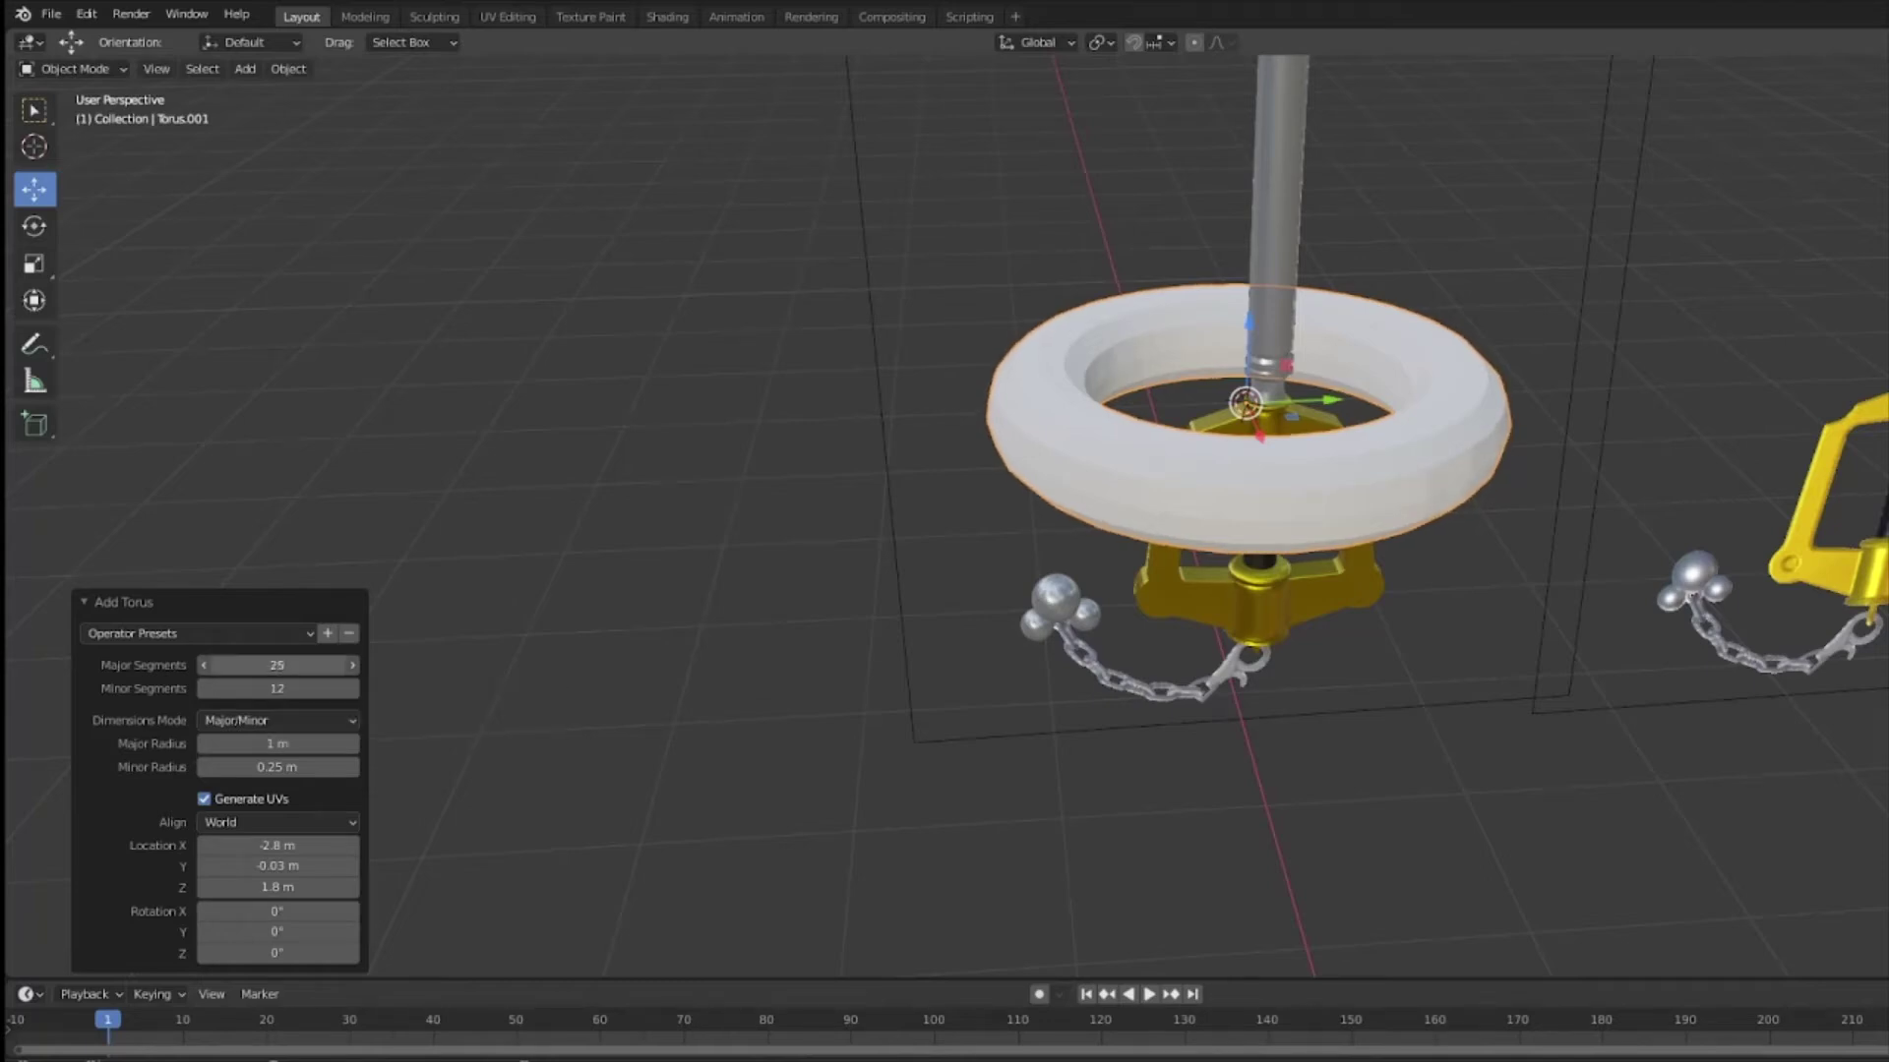
pyautogui.moveTo(300, 668); pyautogui.dragTo(227, 671)
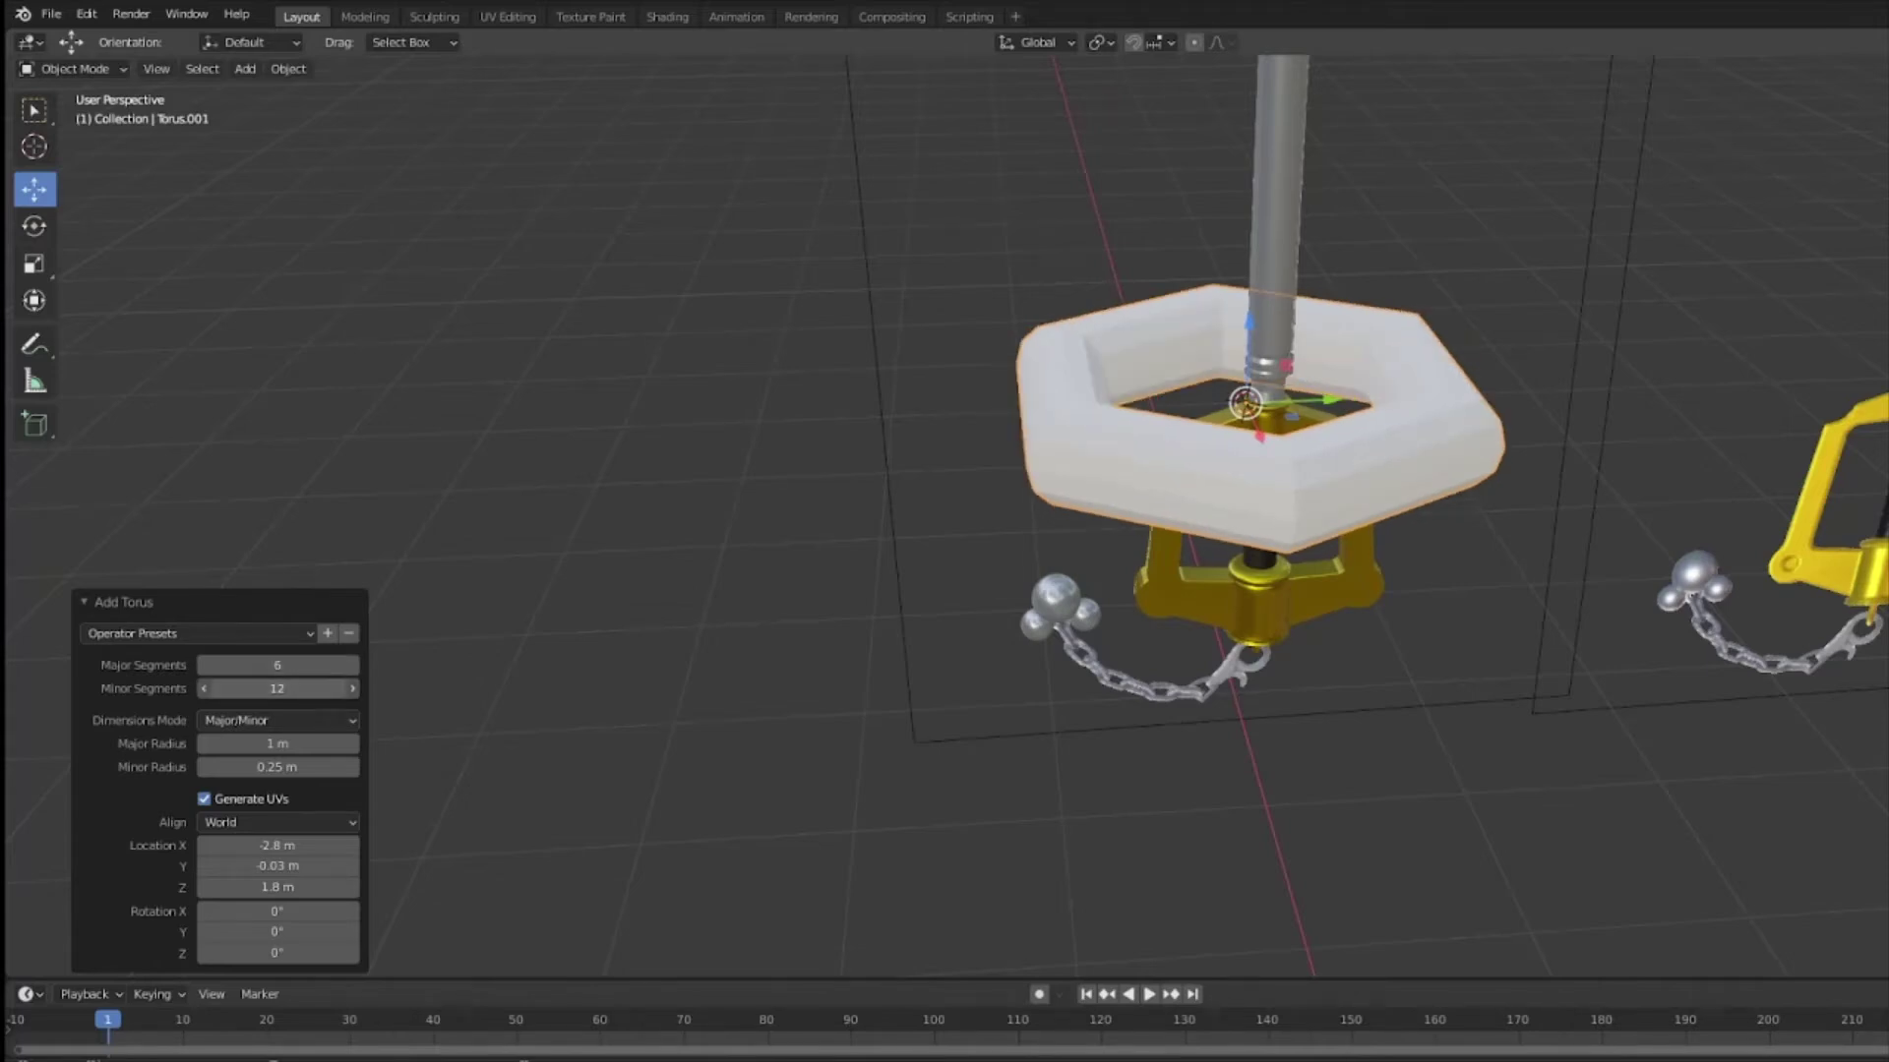
# Step: Set the torus to 14 minor segments, scale it 0.583 along X and 0.530 along Y, and shrink it uniformly
pyautogui.moveTo(246, 689); pyautogui.dragTo(295, 689)
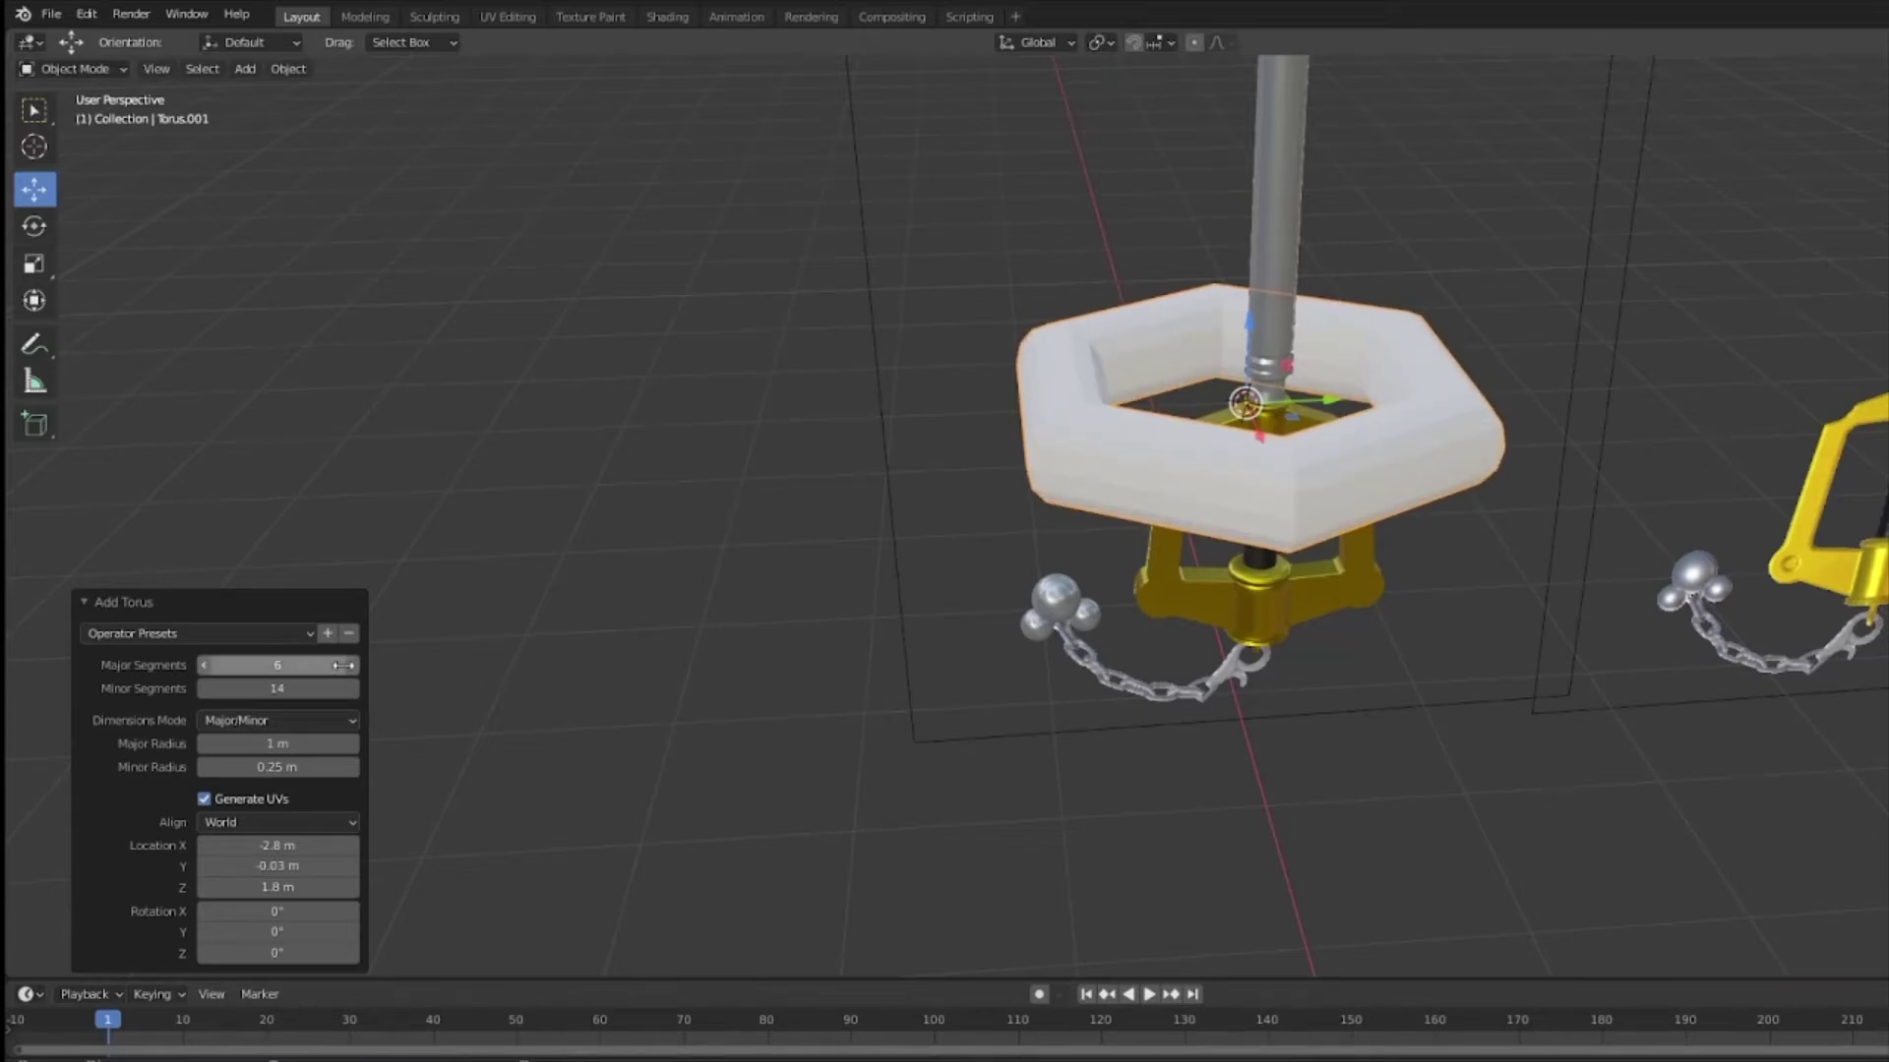
pyautogui.click(35, 265)
pyautogui.moveTo(1258, 437); pyautogui.dragTo(1249, 420)
pyautogui.moveTo(1336, 463); pyautogui.dragTo(1318, 522, button='middle')
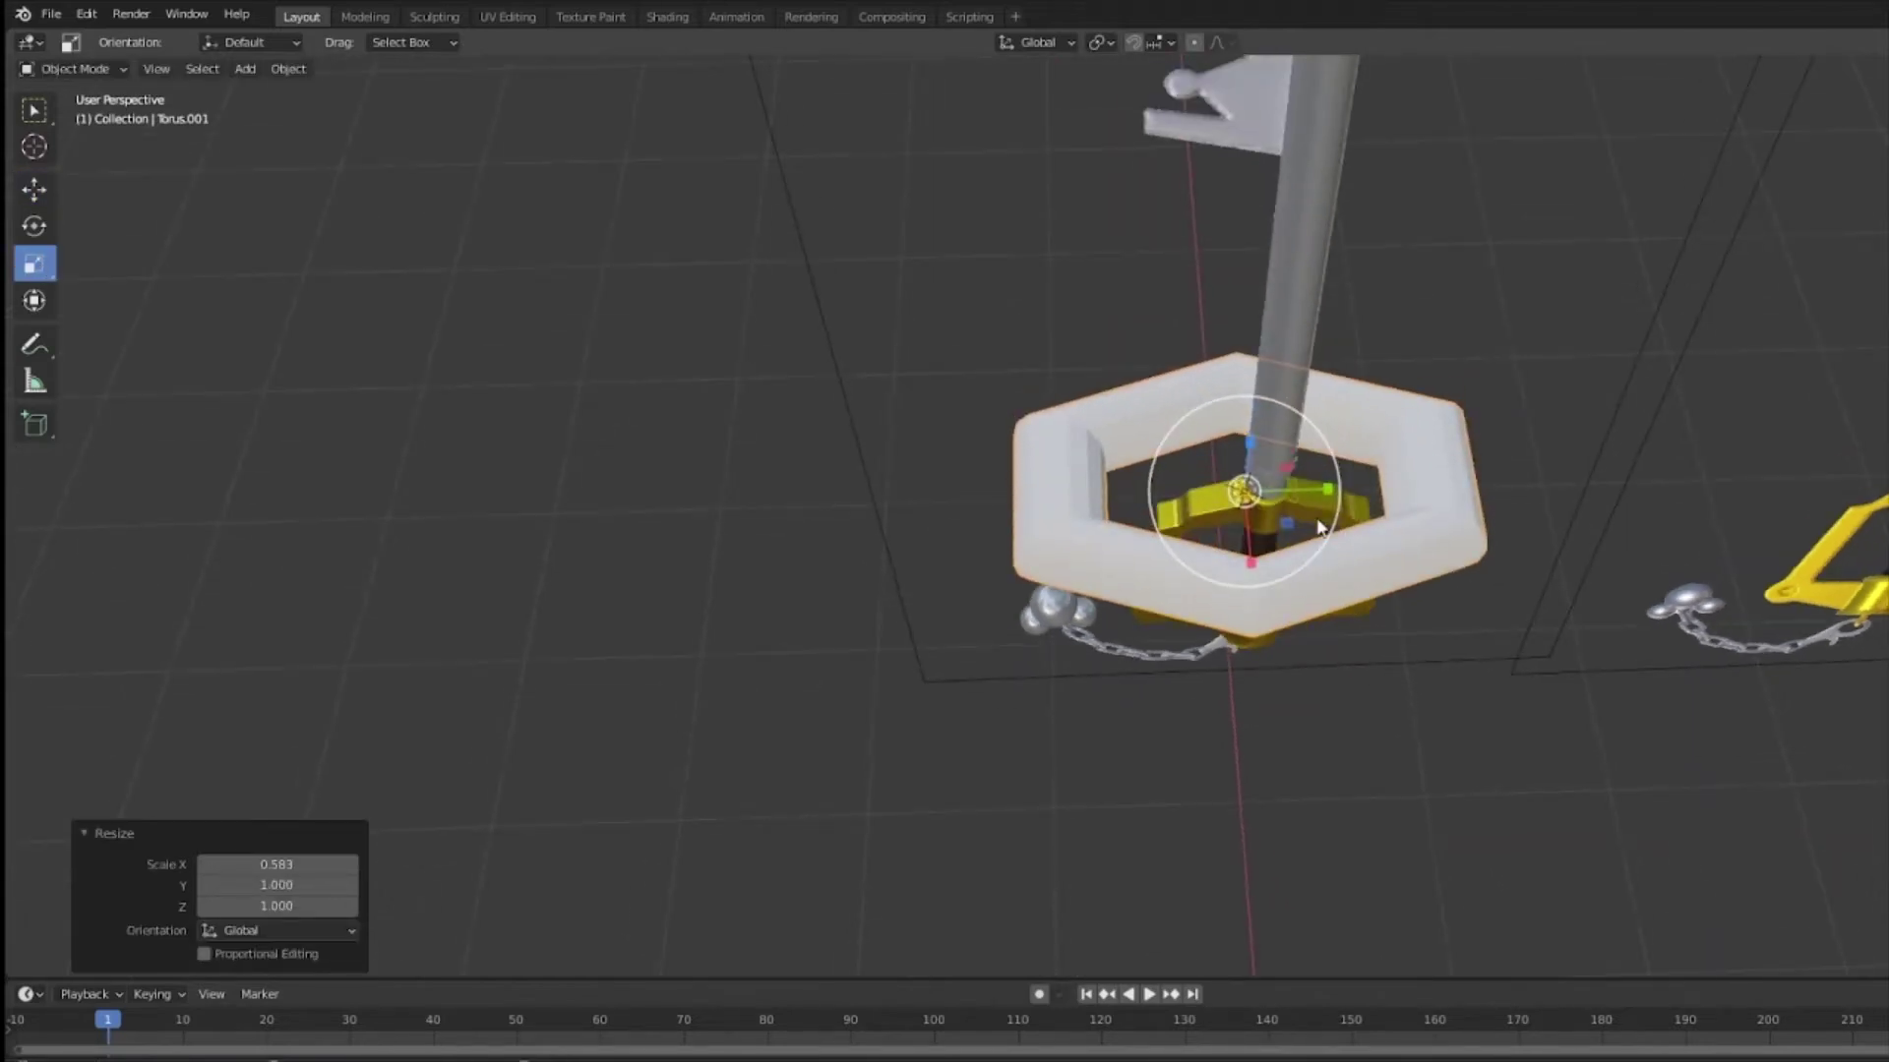
pyautogui.moveTo(1318, 490); pyautogui.dragTo(1257, 521)
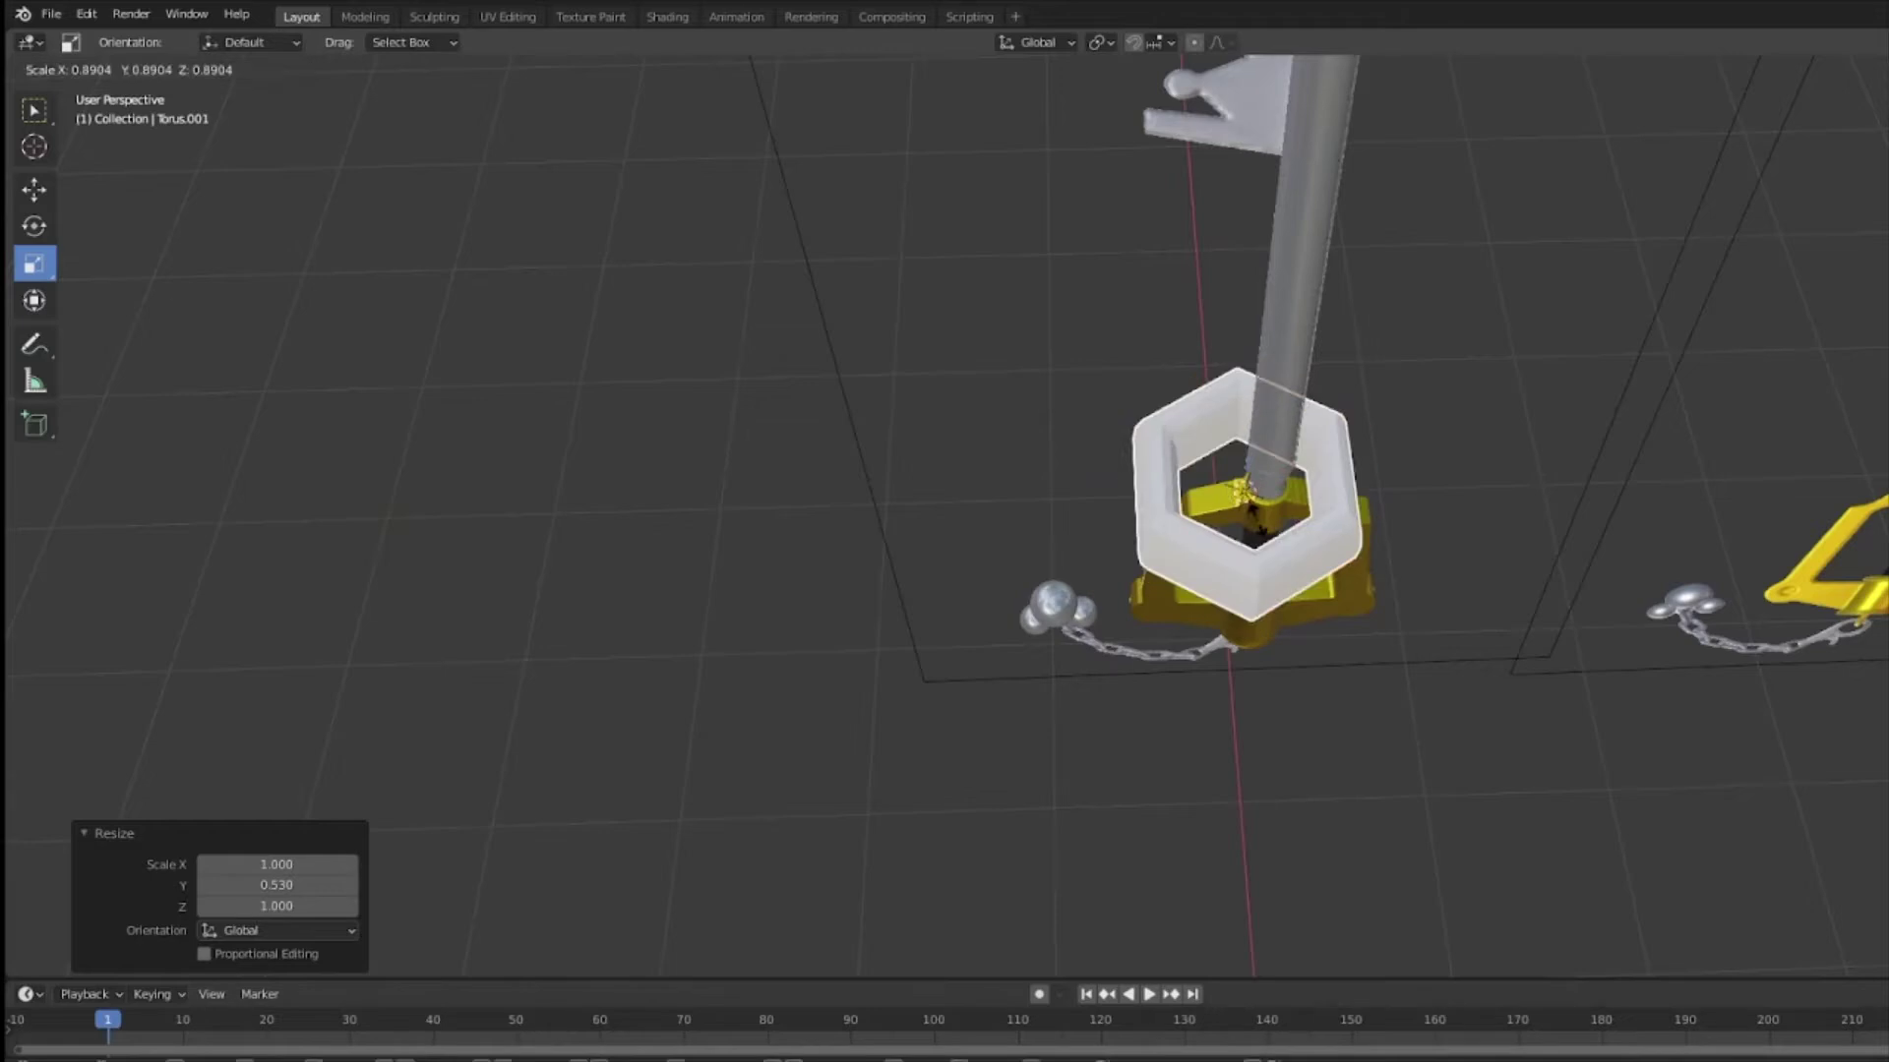
# Step: Move the torus down 1.6342 m along Z beside the reference clasp and scale it uniformly by 0.595
pyautogui.click(33, 189)
pyautogui.moveTo(1248, 486); pyautogui.dragTo(1237, 618)
pyautogui.press('KP_Decimal')
pyautogui.scroll(-2, 1348, 617)
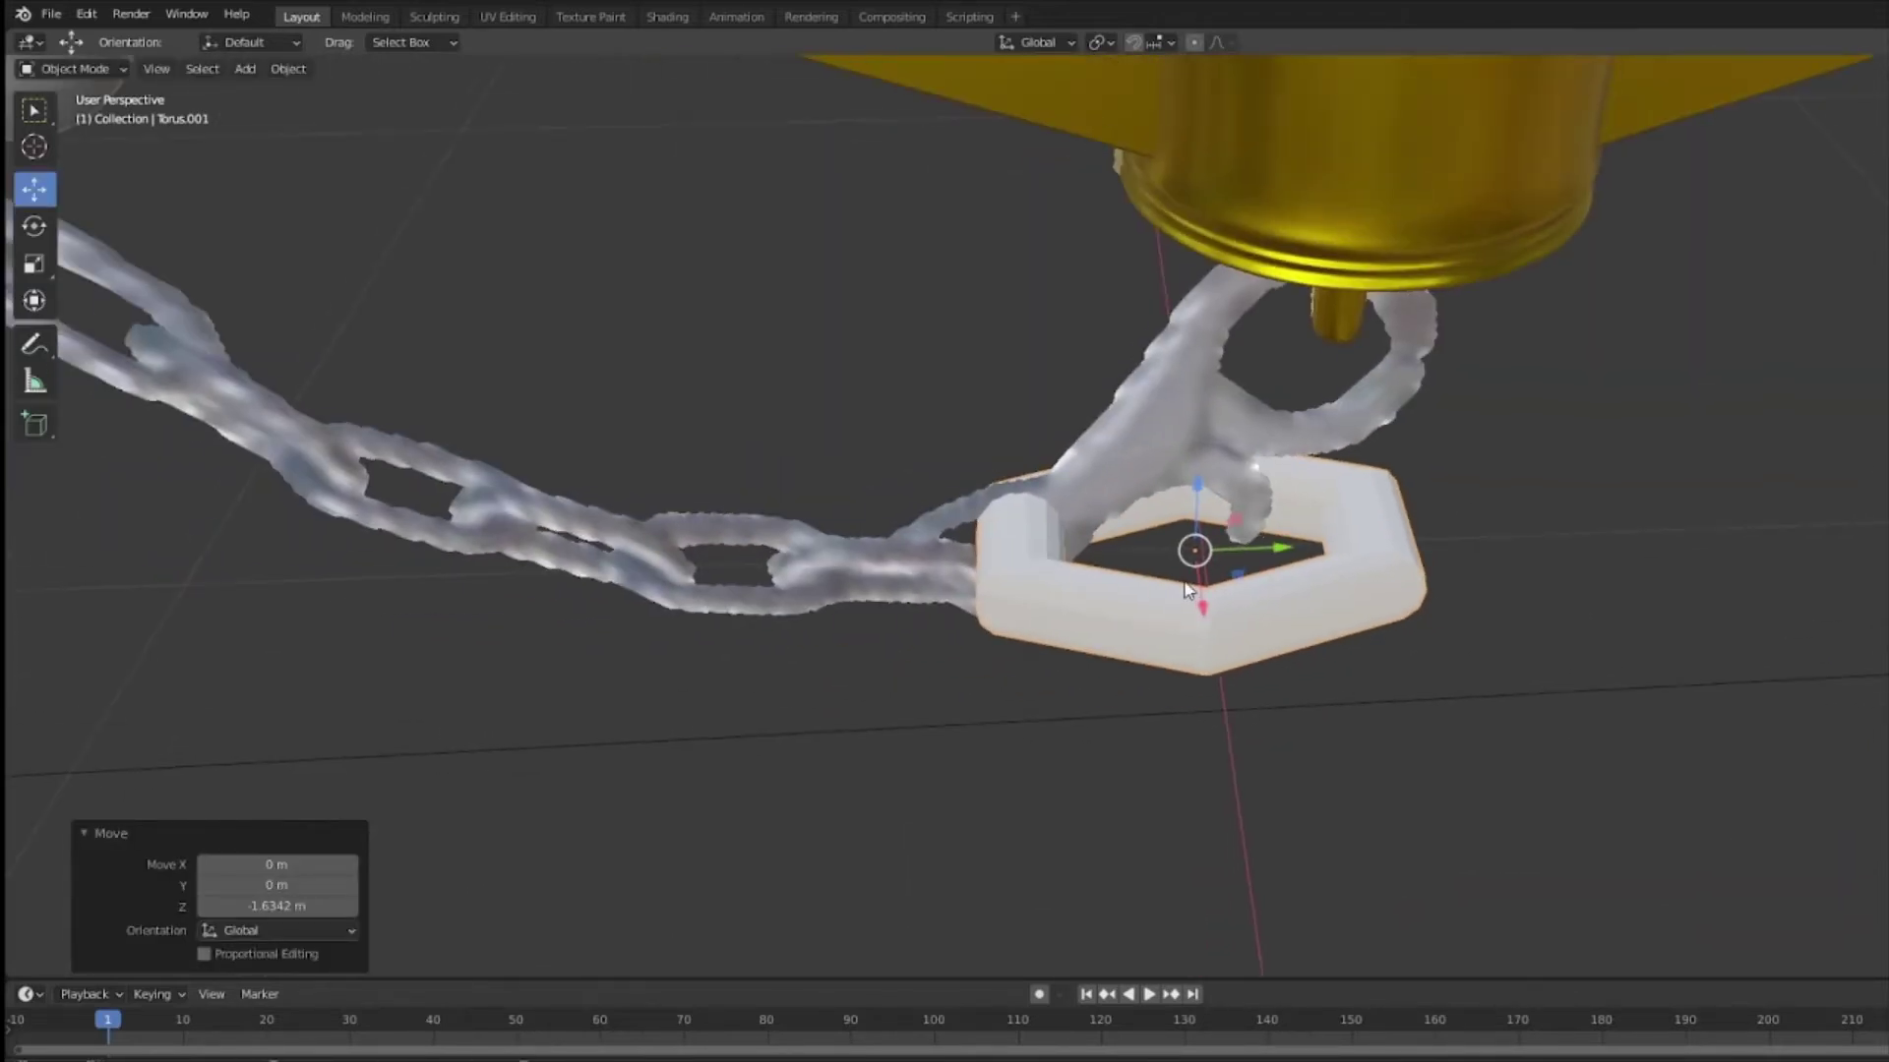
pyautogui.press('s')
pyautogui.click(1267, 602)
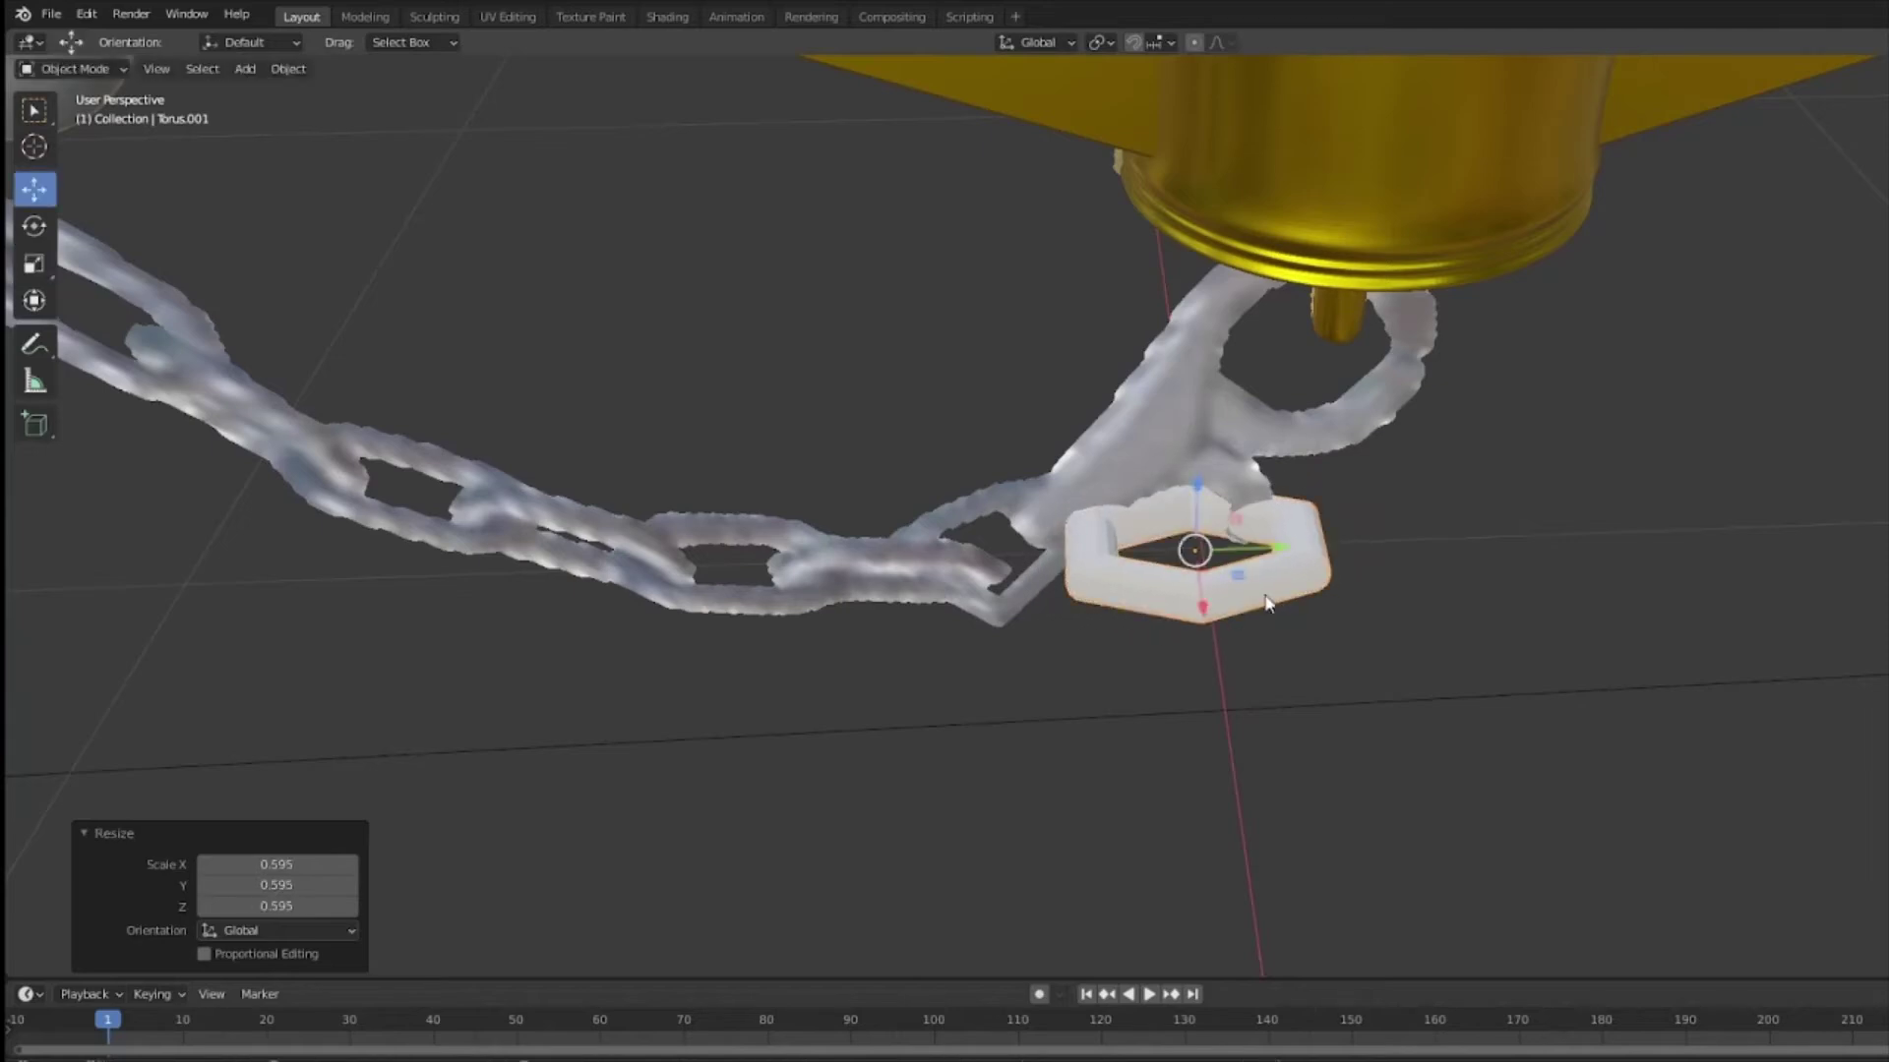
pyautogui.moveTo(1267, 602); pyautogui.dragTo(1299, 532, button='middle')
pyautogui.click(34, 226)
pyautogui.moveTo(1233, 518); pyautogui.dragTo(1280, 617)
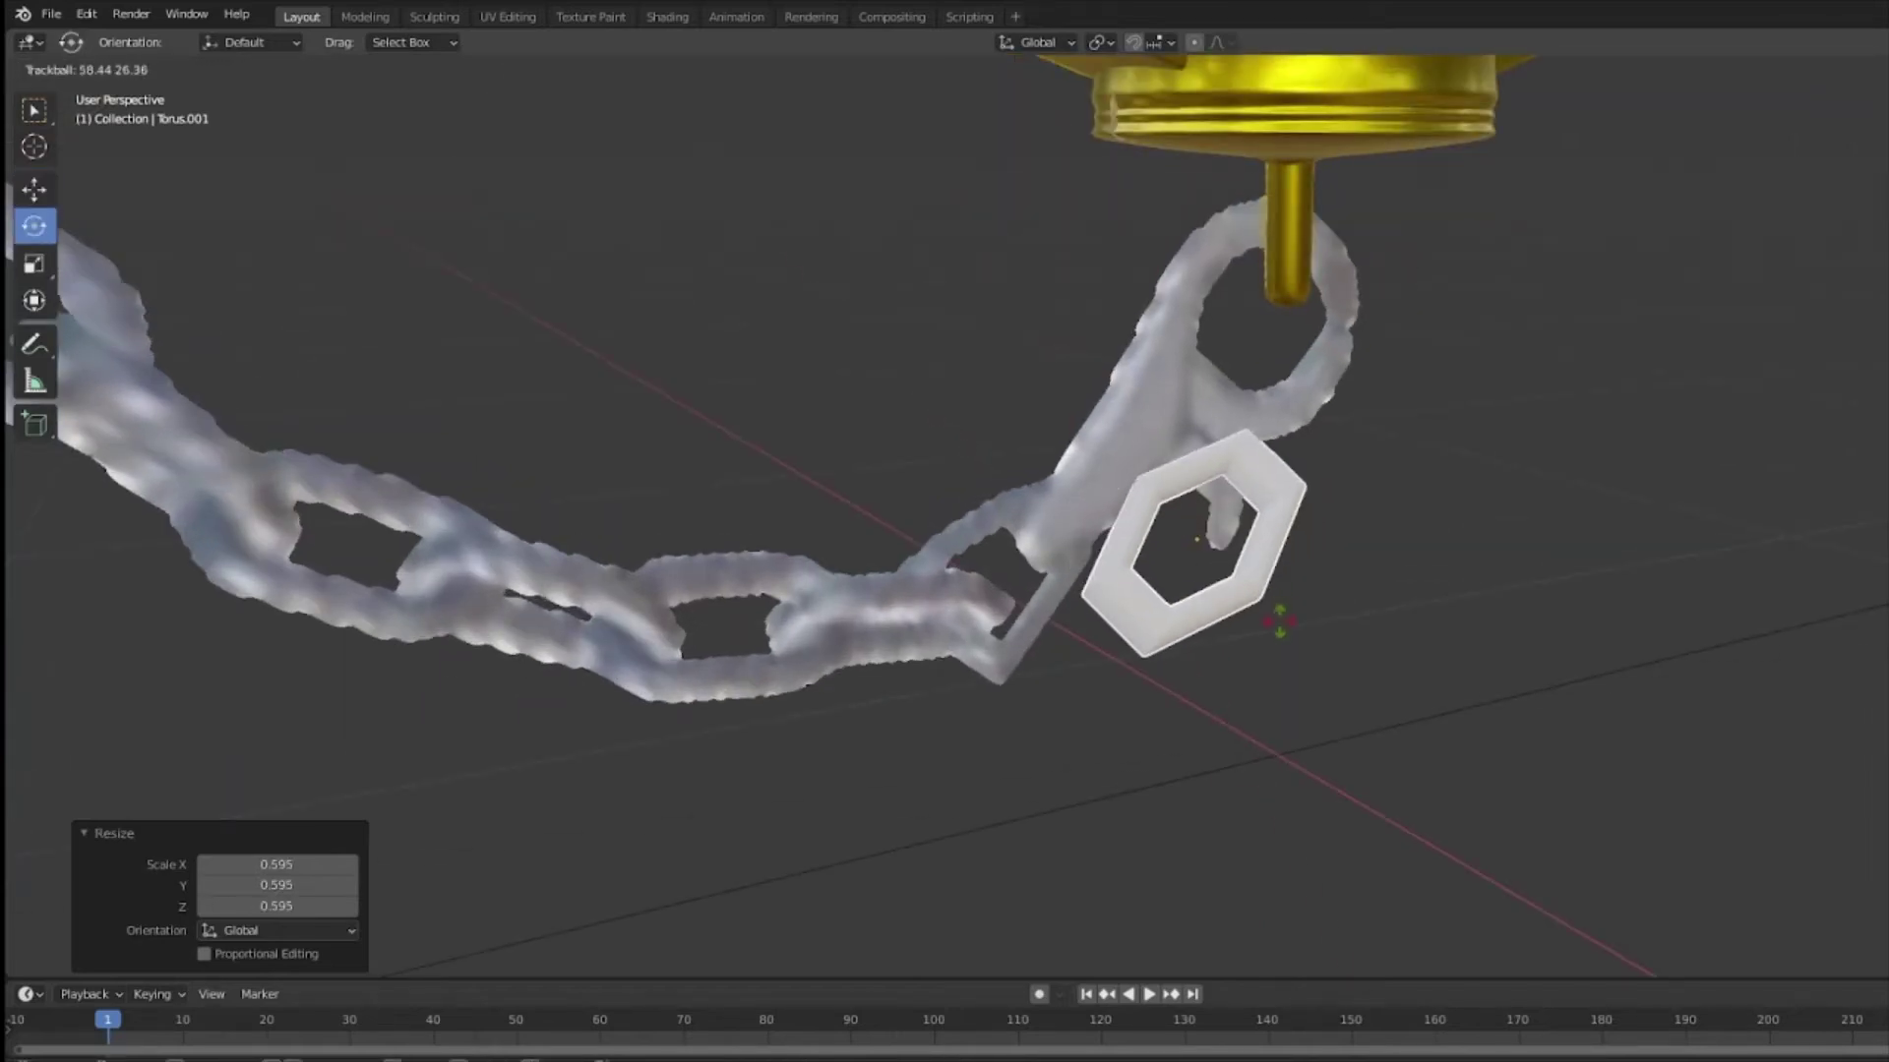
pyautogui.click(1285, 646)
pyautogui.moveTo(1285, 647); pyautogui.dragTo(1296, 728, button='middle')
pyautogui.hotkey('ctrl', 'z')
# Step: Move the torus below the clasp, shift it 0.1142 m along X, and save the file
pyautogui.hotkey('shift', 'space')
pyautogui.press('g')
pyautogui.moveTo(1196, 624); pyautogui.dragTo(1194, 723)
pyautogui.moveTo(1194, 723); pyautogui.dragTo(547, 754, button='middle')
pyautogui.moveTo(990, 653); pyautogui.dragTo(1356, 839, button='middle')
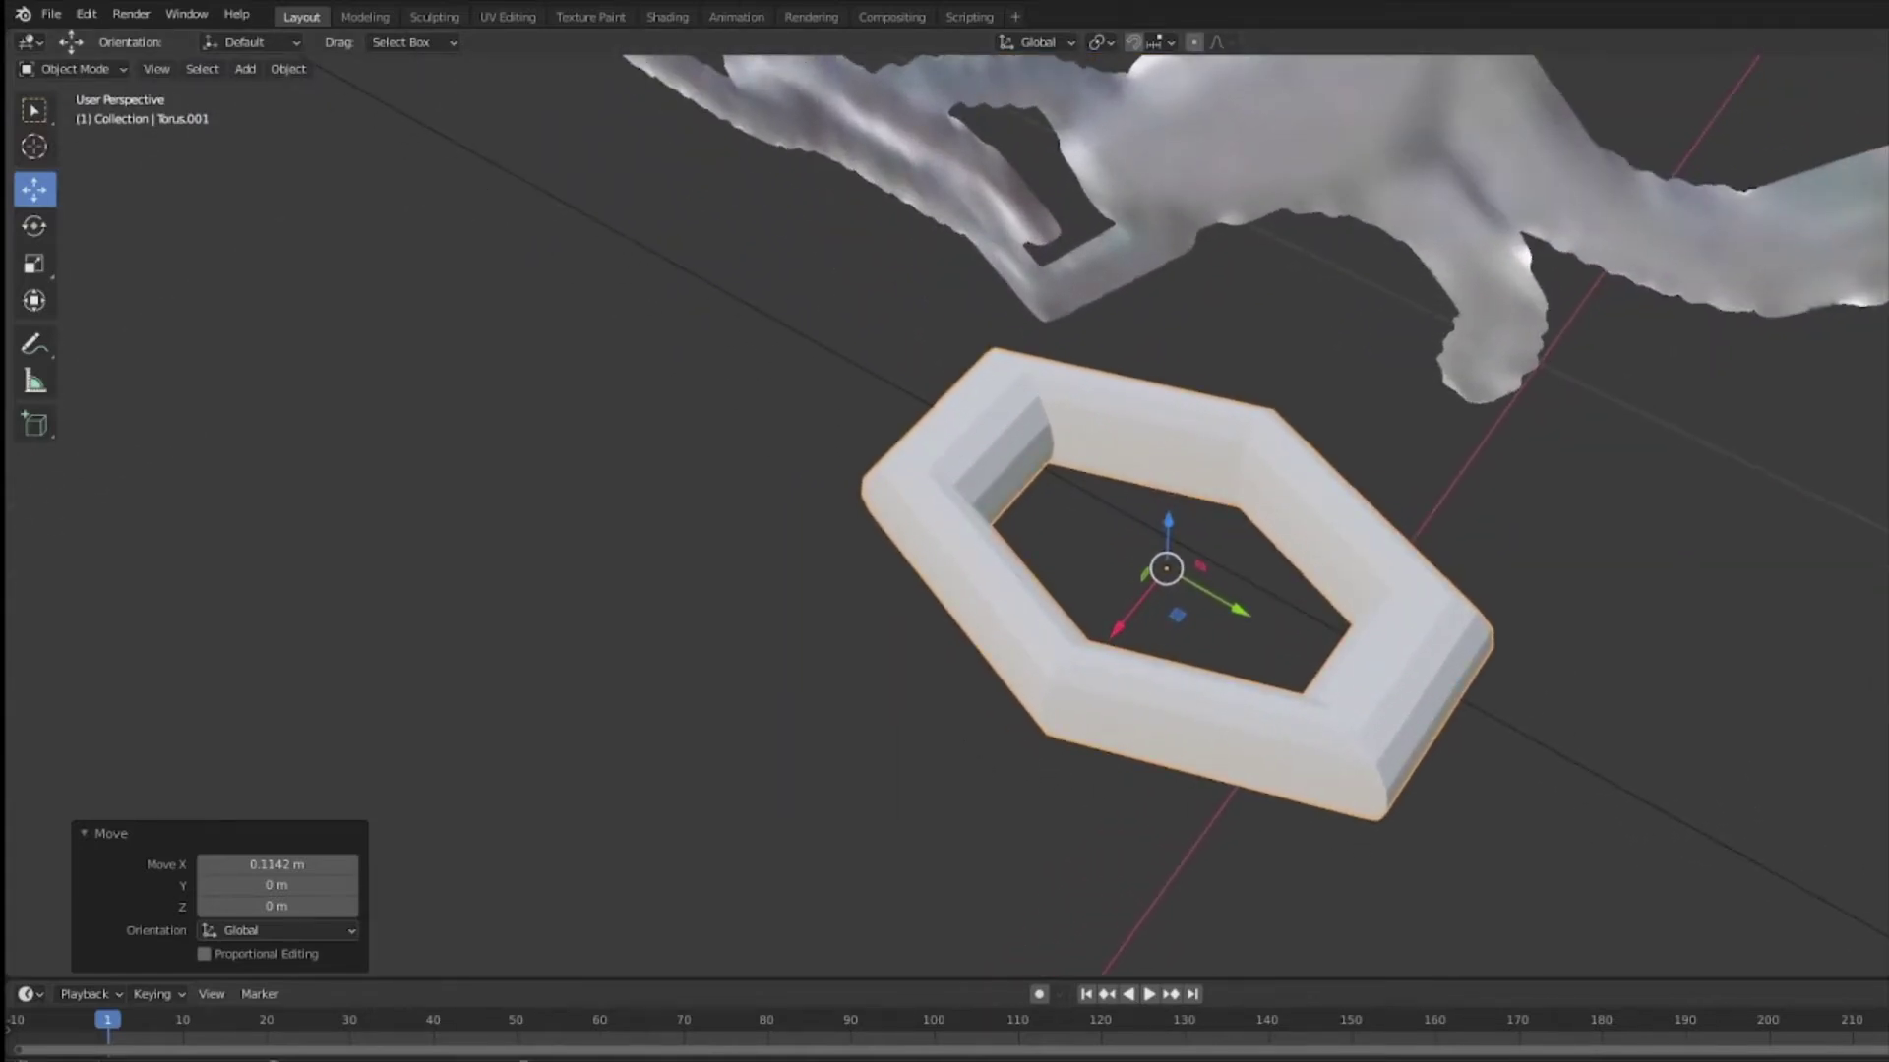
pyautogui.scroll(-5, 1646, 634)
pyautogui.click(52, 14)
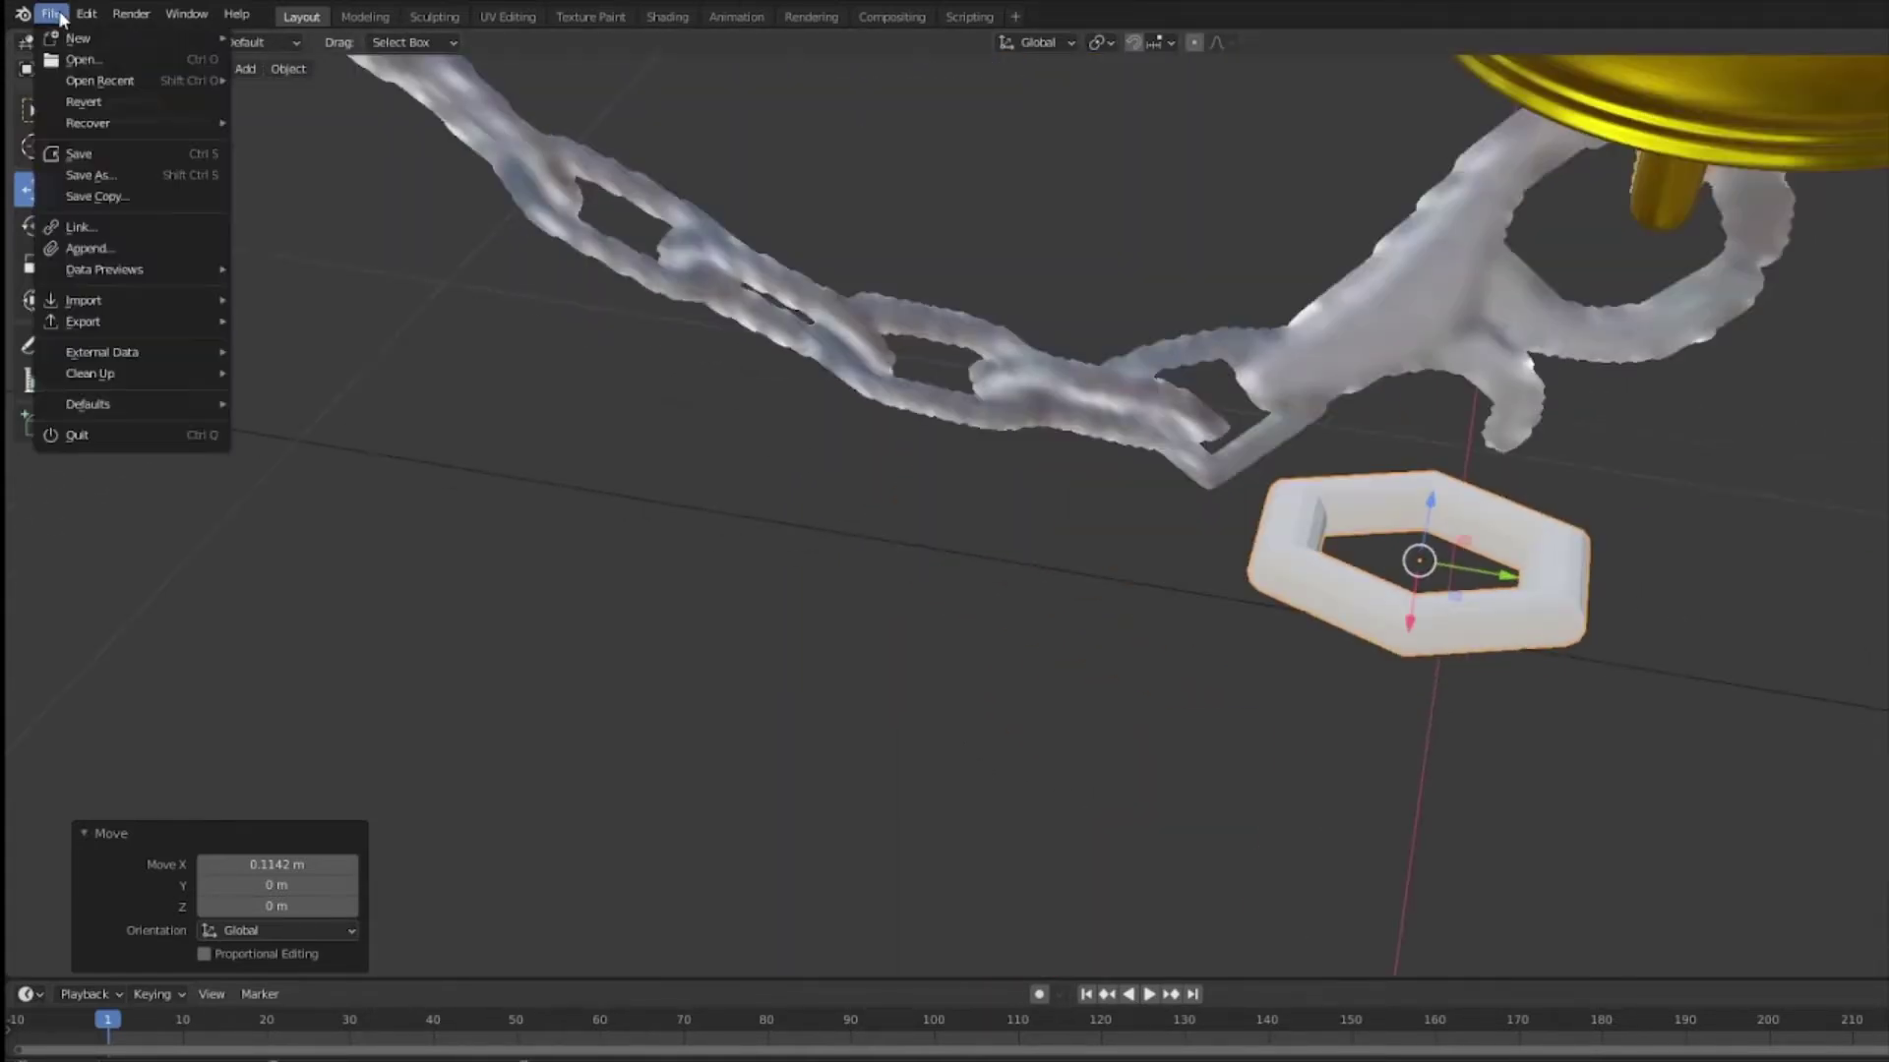
pyautogui.click(126, 154)
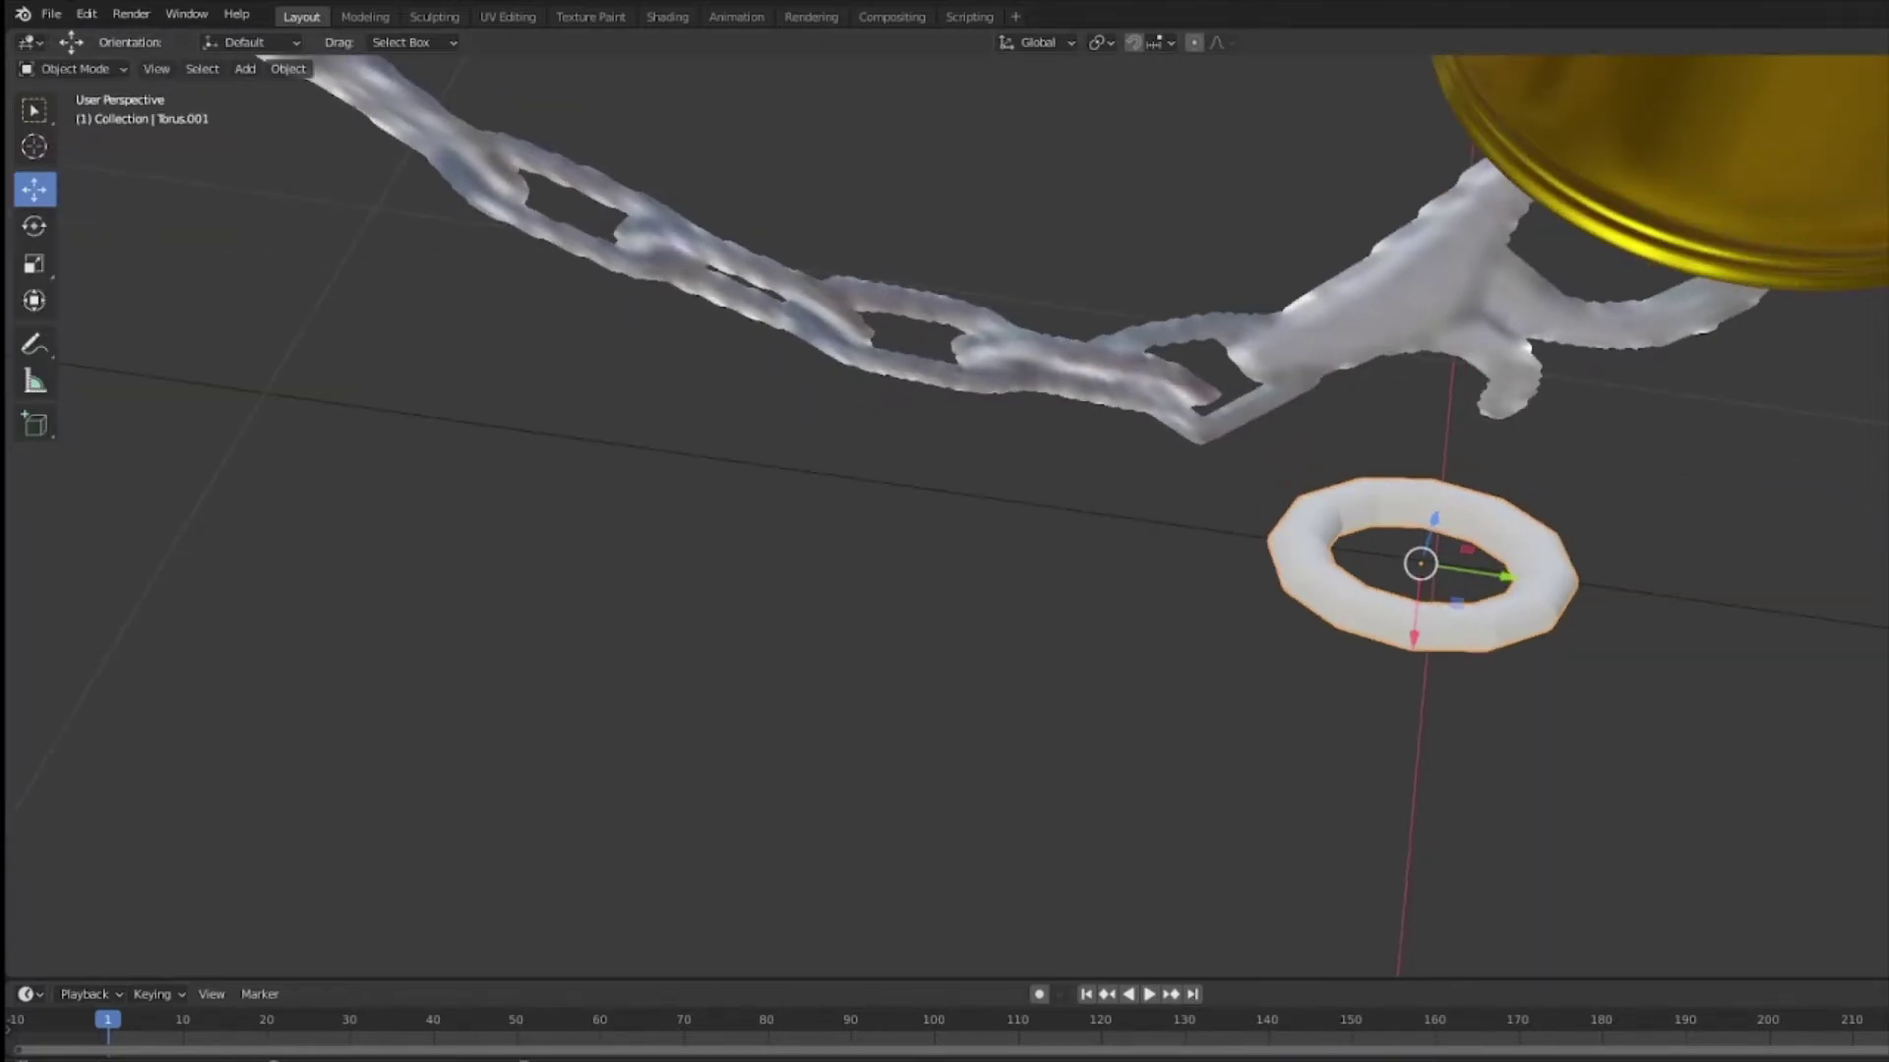
# Step: Shade the torus smooth
pyautogui.moveTo(1448, 516); pyautogui.dragTo(1456, 429, button='middle')
pyautogui.rightClick(1560, 534)
pyautogui.click(1561, 534)
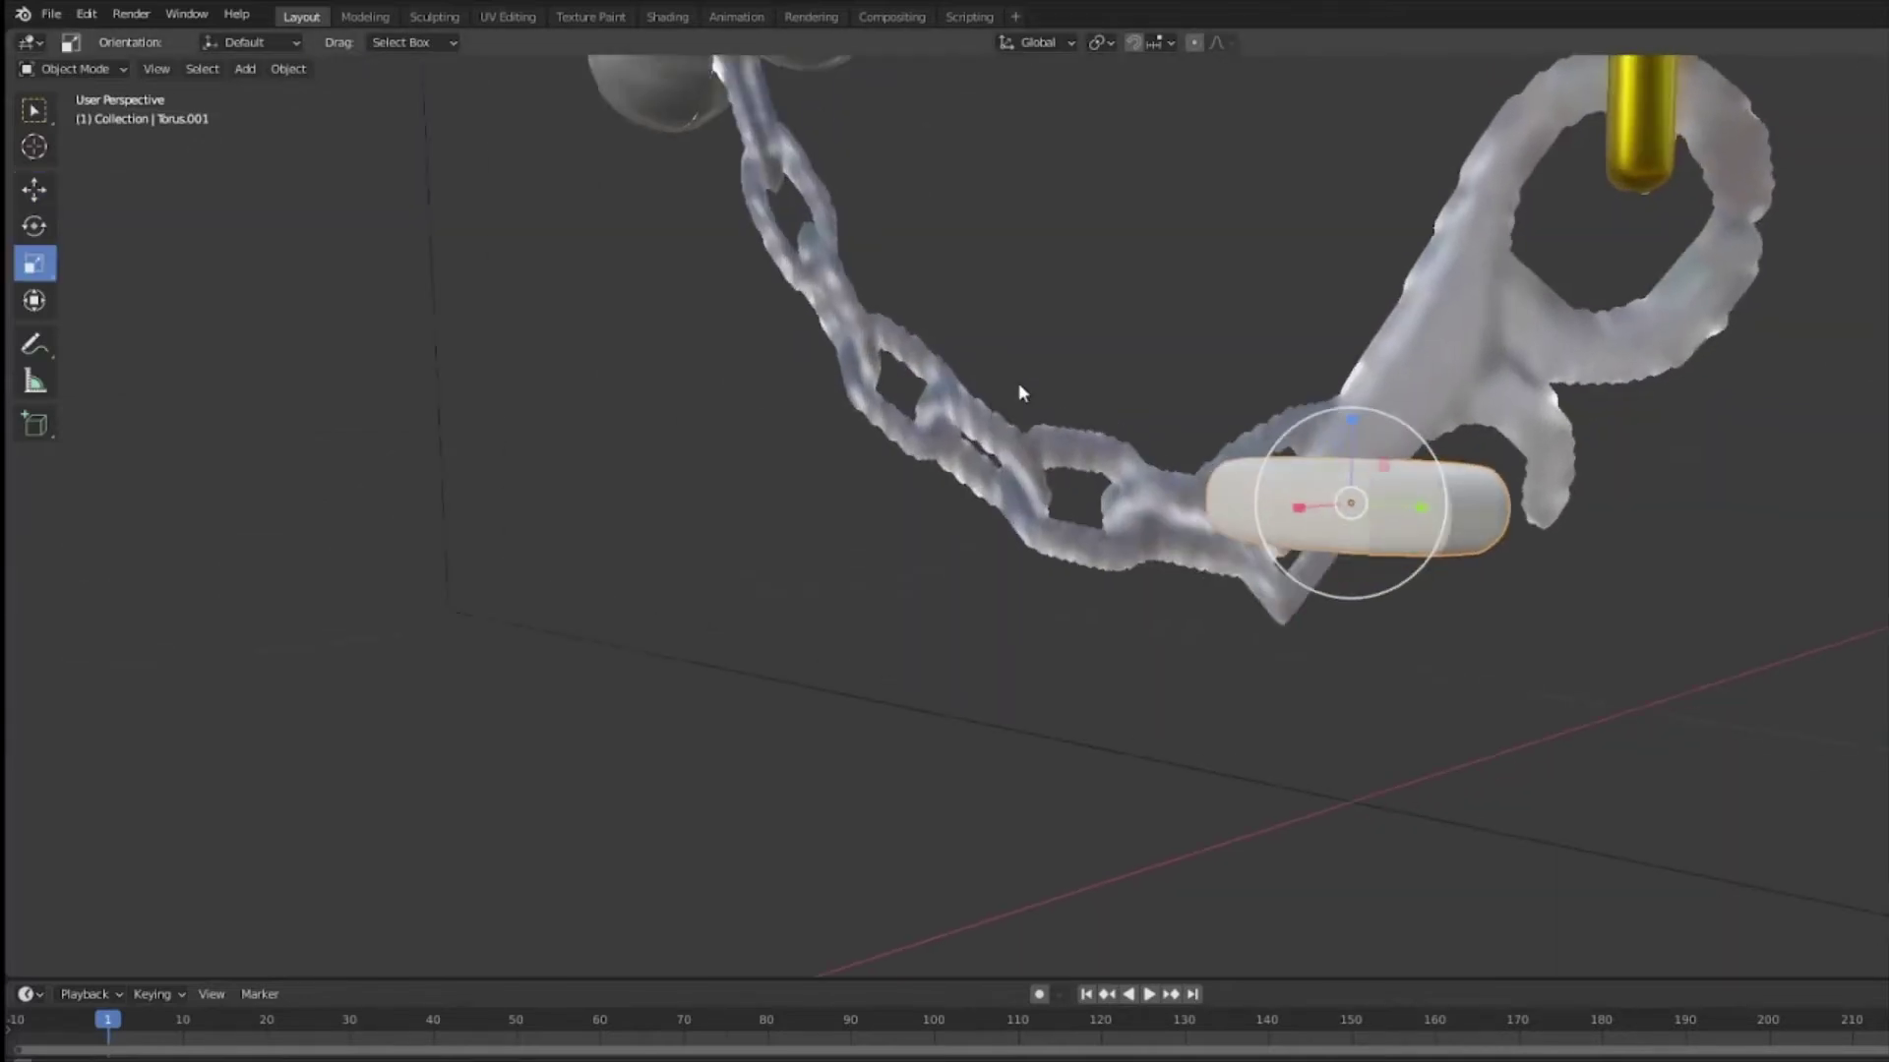
# Step: Rotate the torus link upright so its opening faces sideways like the flat links of the reference chain
pyautogui.moveTo(1018, 382); pyautogui.dragTo(1044, 376, button='middle')
pyautogui.moveTo(1364, 420); pyautogui.dragTo(1360, 446)
pyautogui.moveTo(1387, 436); pyautogui.dragTo(1465, 578, button='middle')
pyautogui.click(35, 226)
pyautogui.moveTo(934, 536); pyautogui.dragTo(1184, 513, button='middle')
pyautogui.moveTo(1345, 510); pyautogui.dragTo(1279, 596)
pyautogui.press('w')
pyautogui.moveTo(1462, 607); pyautogui.dragTo(1570, 562, button='middle')
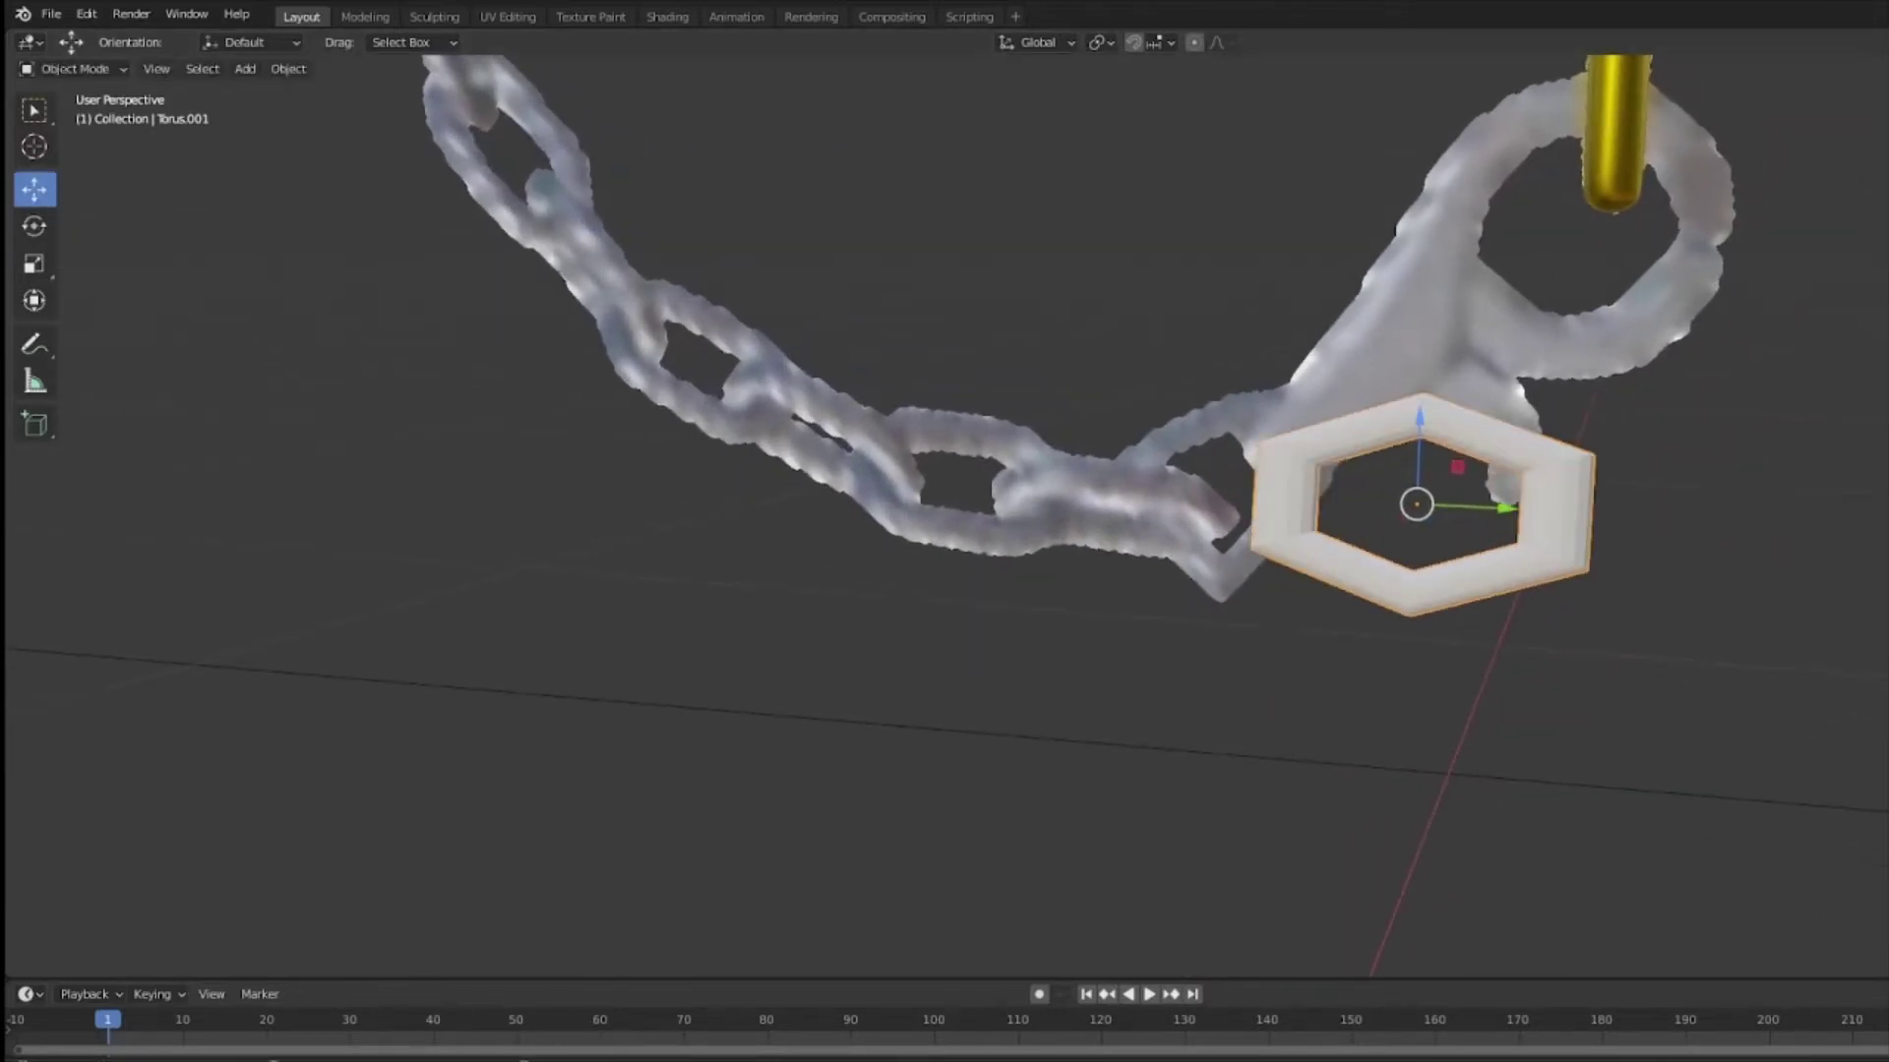
# Step: Move the upright link along Y and Z onto the reference chain near the Mickey head
pyautogui.moveTo(1564, 510); pyautogui.dragTo(1622, 511, button='middle')
pyautogui.moveTo(1501, 506); pyautogui.dragTo(838, 356)
pyautogui.press('e')
pyautogui.press('w')
pyautogui.moveTo(842, 354); pyautogui.dragTo(1525, 585, button='middle')
pyautogui.moveTo(1361, 602); pyautogui.dragTo(1365, 287)
pyautogui.moveTo(1559, 545); pyautogui.dragTo(1520, 495, button='middle')
pyautogui.moveTo(1446, 540); pyautogui.dragTo(1088, 393)
pyautogui.moveTo(1043, 389); pyautogui.dragTo(1121, 386, button='middle')
pyautogui.moveTo(1083, 391); pyautogui.dragTo(1150, 411)
pyautogui.moveTo(1150, 412); pyautogui.dragTo(1068, 394, button='middle')
# Step: Tilt the link to follow the slope of the reference chain, with a final -10.8° rotation about X
pyautogui.press('e')
pyautogui.moveTo(1058, 295)
pyautogui.mouseDown()
pyautogui.moveTo(1076, 306)
pyautogui.moveTo(1021, 293)
pyautogui.mouseUp()
pyautogui.press('w')
pyautogui.moveTo(1109, 362); pyautogui.dragTo(1101, 360)
pyautogui.moveTo(1015, 282); pyautogui.dragTo(1014, 271)
pyautogui.moveTo(1014, 272); pyautogui.dragTo(1225, 393, button='middle')
pyautogui.press('e')
pyautogui.moveTo(1172, 367); pyautogui.dragTo(1172, 378)
pyautogui.moveTo(1182, 406); pyautogui.dragTo(1186, 403)
pyautogui.moveTo(1235, 307); pyautogui.dragTo(1246, 321)
pyautogui.moveTo(1318, 329); pyautogui.dragTo(919, 334, button='middle')
pyautogui.press('w')
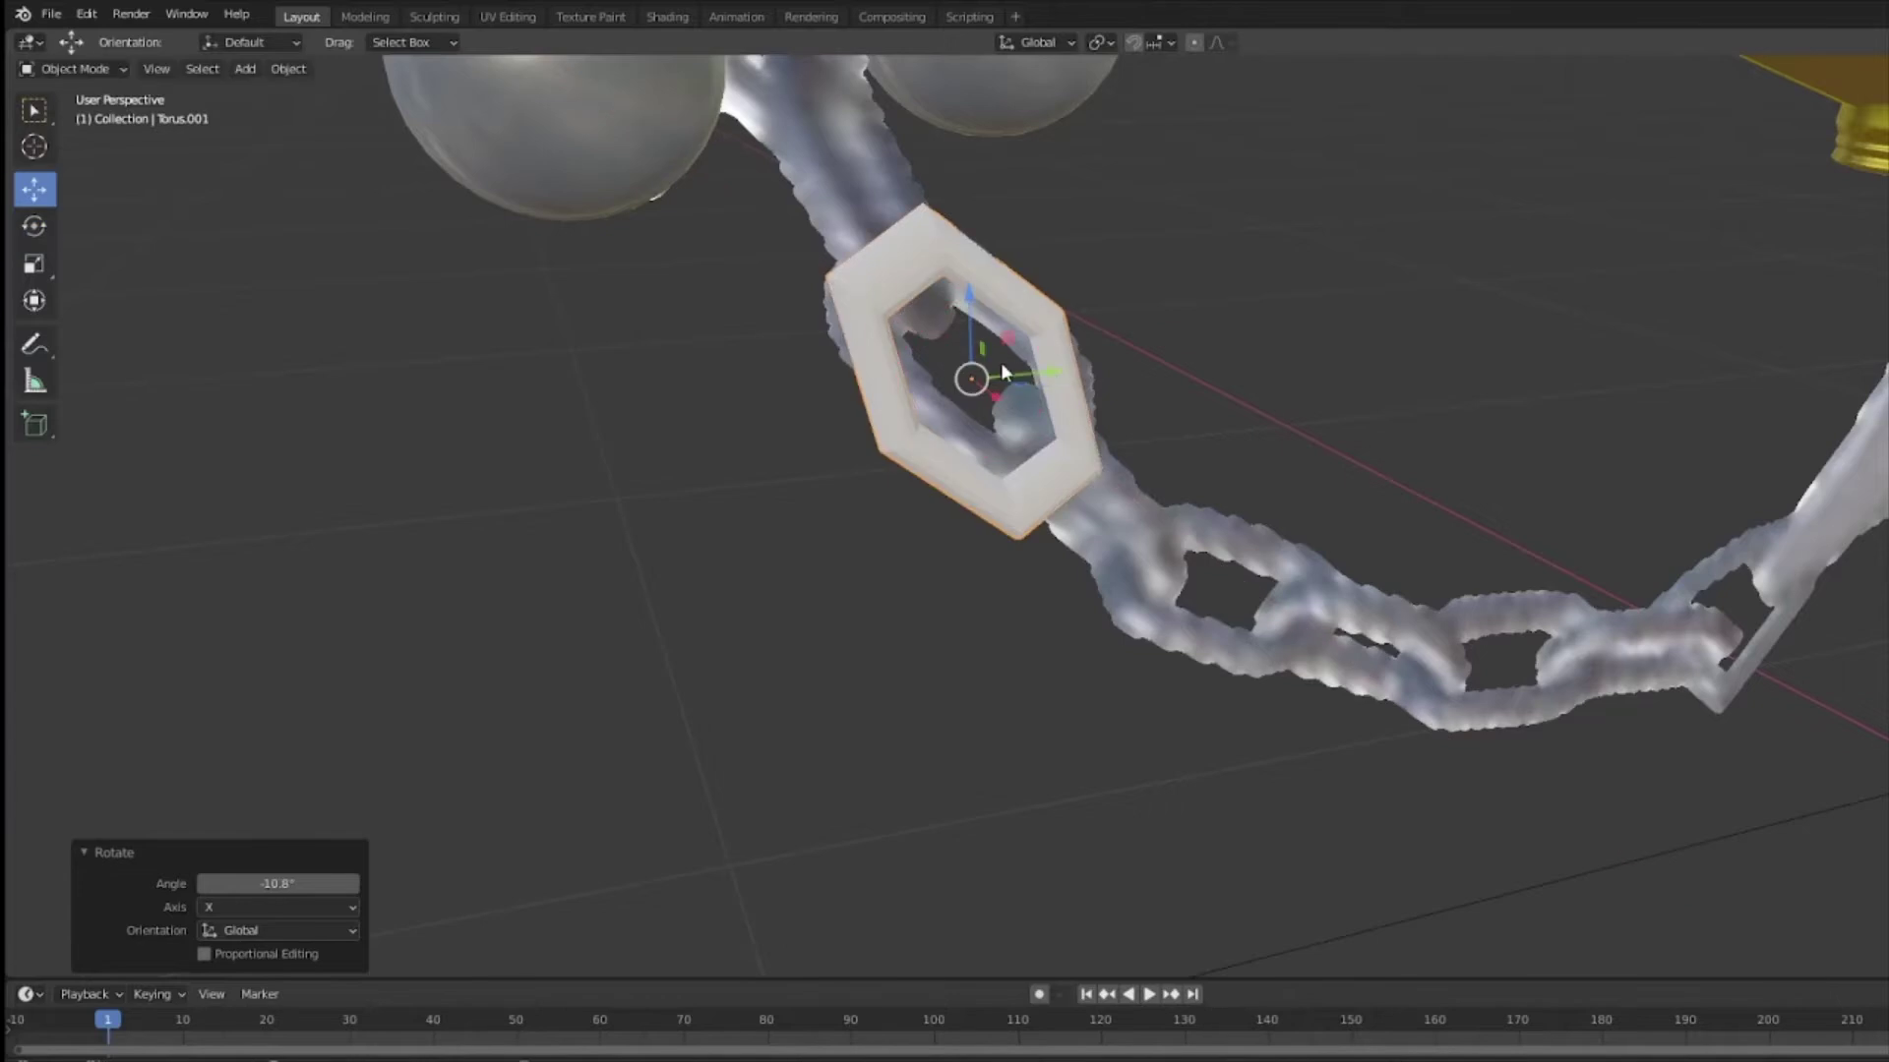
# Step: Fine-tune the link's position over the reference, shifting it 0.004046 m along X
pyautogui.moveTo(1043, 370); pyautogui.dragTo(1045, 371)
pyautogui.moveTo(1044, 371); pyautogui.dragTo(787, 364, button='middle')
pyautogui.moveTo(1020, 353); pyautogui.dragTo(1019, 354)
pyautogui.moveTo(1019, 353); pyautogui.dragTo(1254, 366, button='middle')
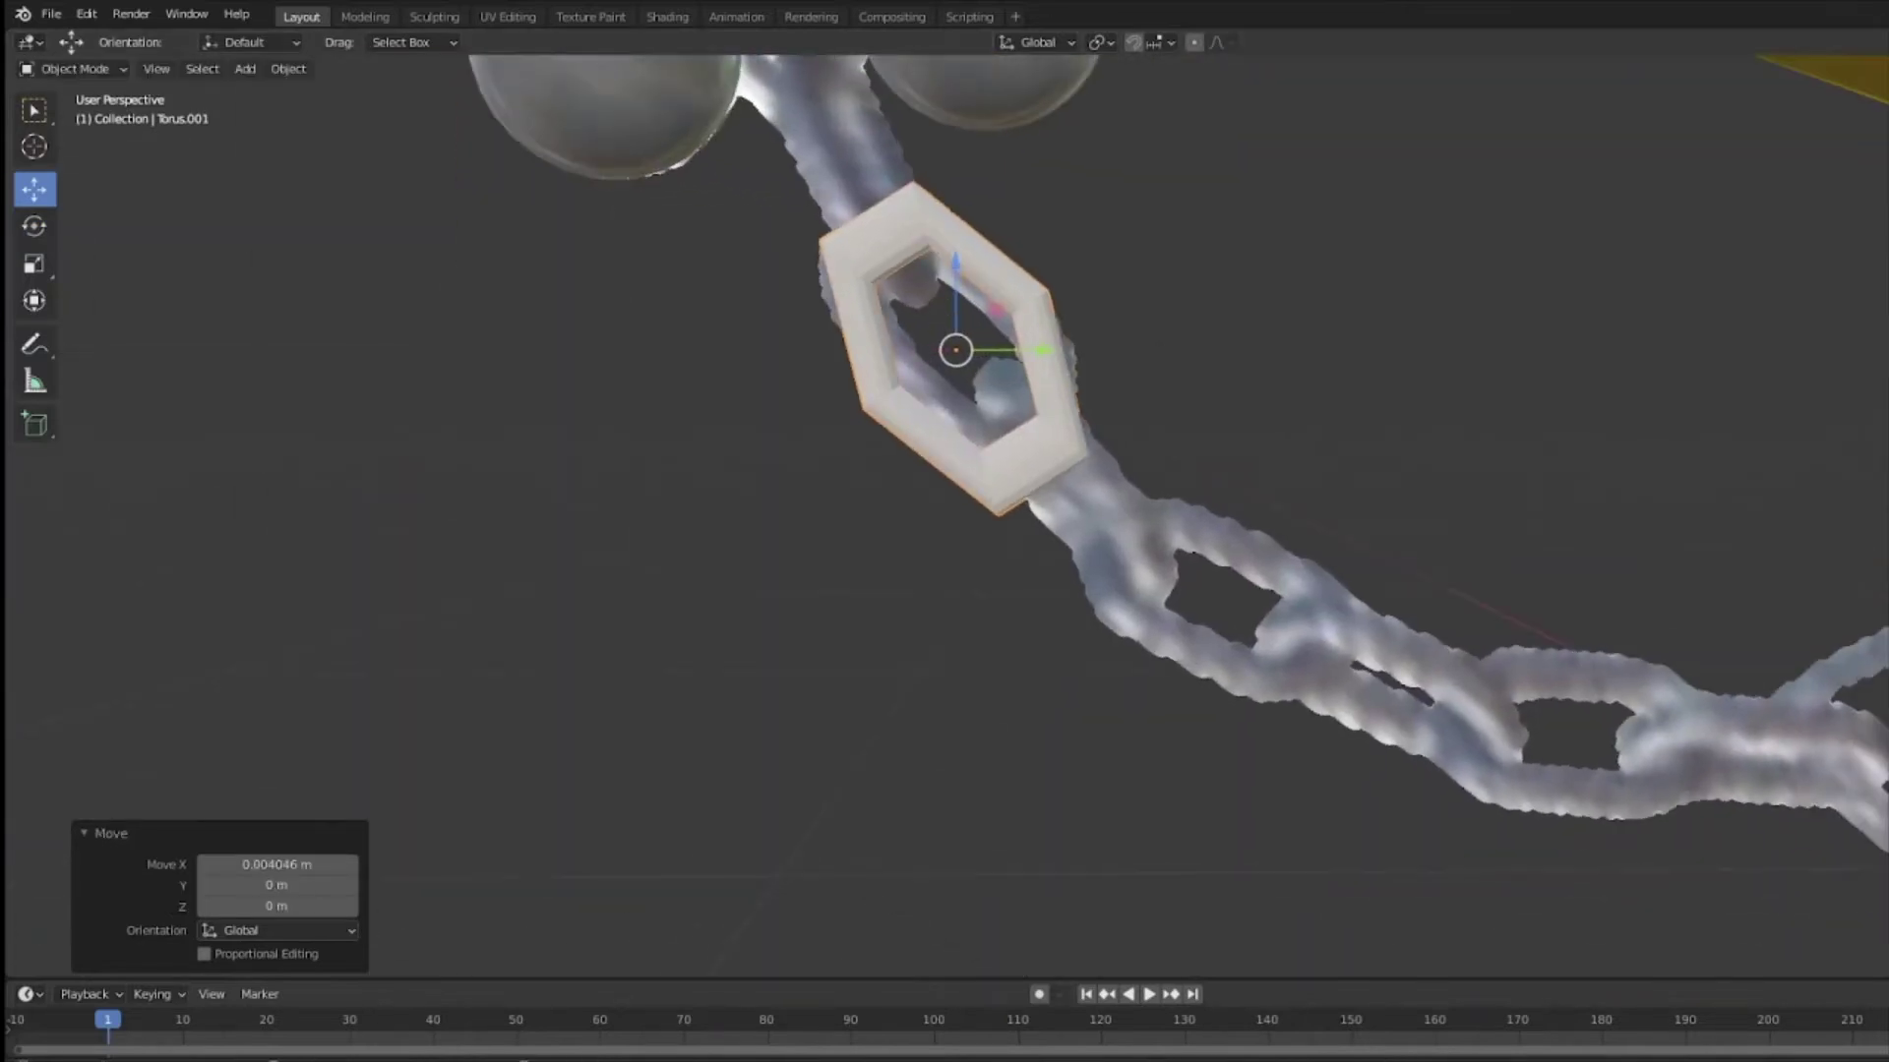
pyautogui.click(1038, 387)
pyautogui.click(1043, 392)
pyautogui.moveTo(1106, 391); pyautogui.dragTo(1158, 415, button='middle')
# Step: Duplicate the link toward the Mickey head and turn the copy crosswise to the first link
pyautogui.hotkey('shift', 'd')
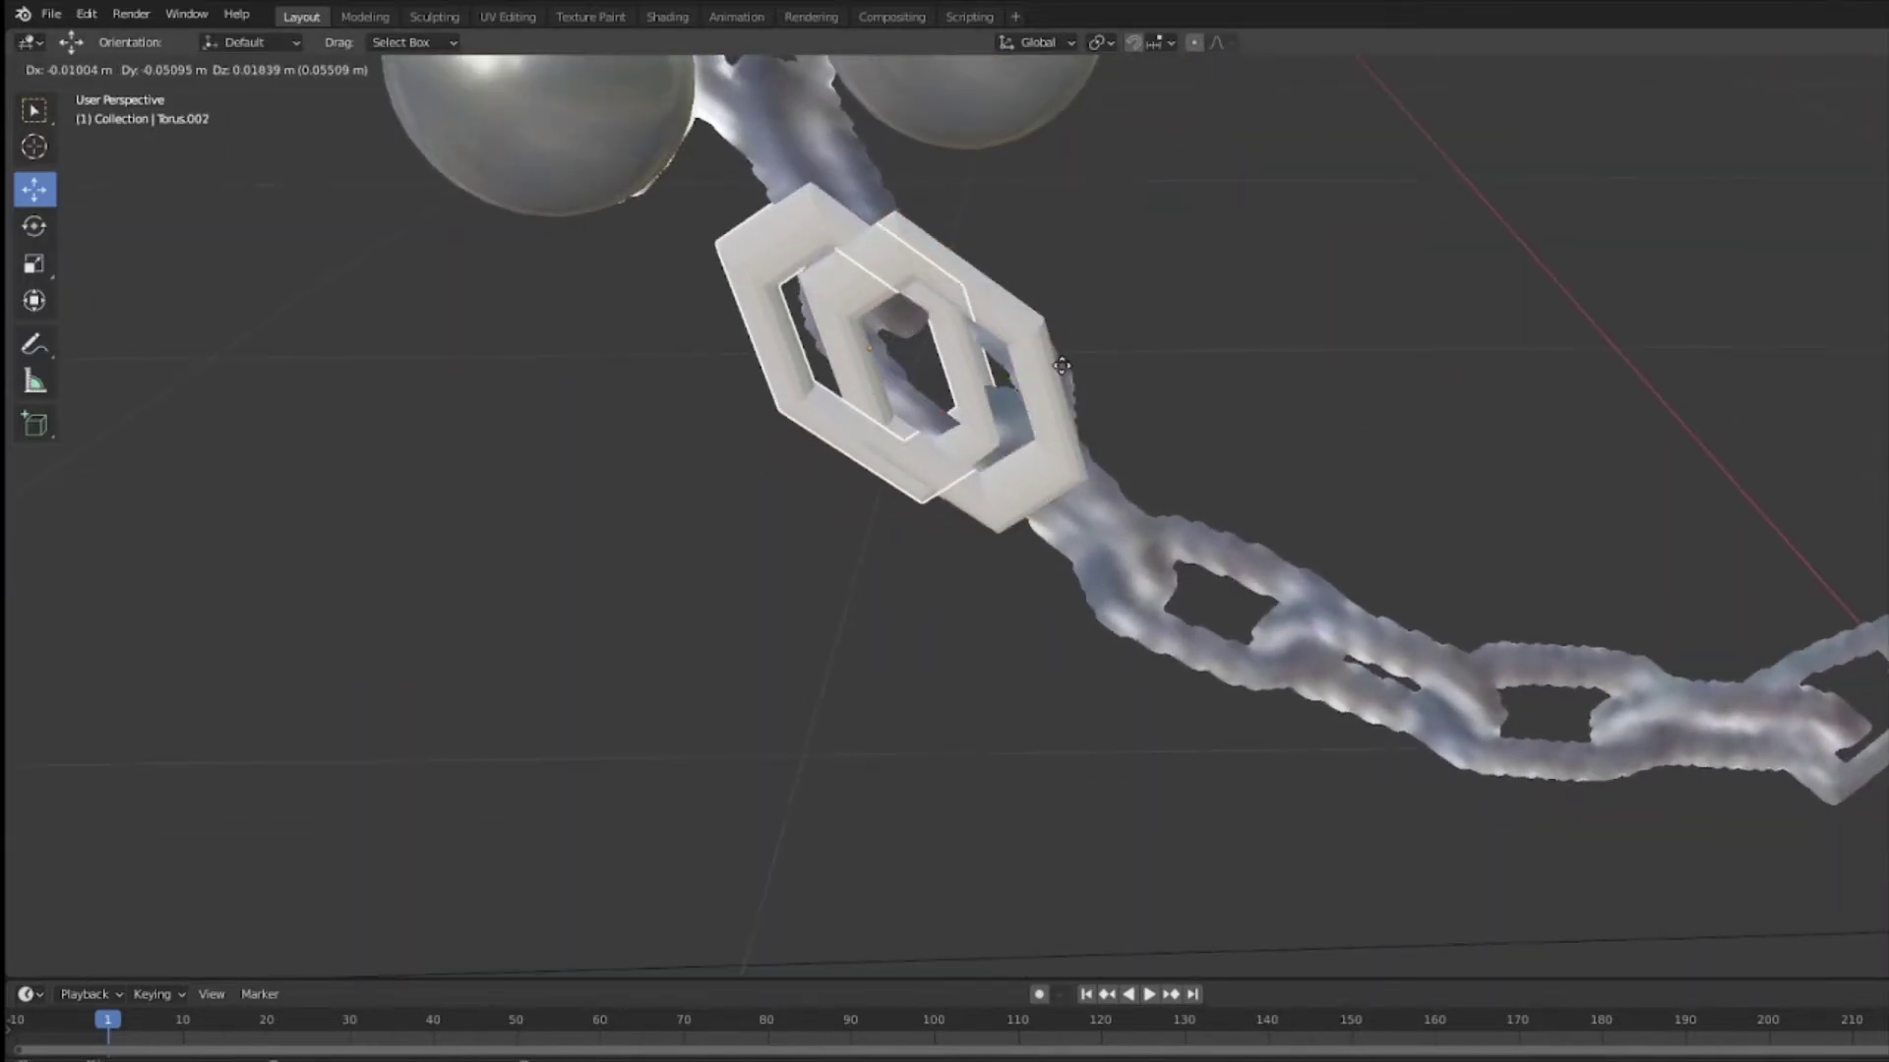
pyautogui.click(1069, 393)
pyautogui.moveTo(919, 470); pyautogui.dragTo(909, 531, button='middle')
pyautogui.press('r')
pyautogui.moveTo(876, 442); pyautogui.dragTo(976, 347)
pyautogui.moveTo(977, 348); pyautogui.dragTo(821, 320, button='middle')
pyautogui.moveTo(984, 242); pyautogui.dragTo(1016, 165)
# Step: Move the crosswise link along Y and Z so its lower end passes through the first link
pyautogui.press('g')
pyautogui.moveTo(1016, 165); pyautogui.dragTo(1176, 187, button='middle')
pyautogui.moveTo(954, 247); pyautogui.dragTo(993, 247)
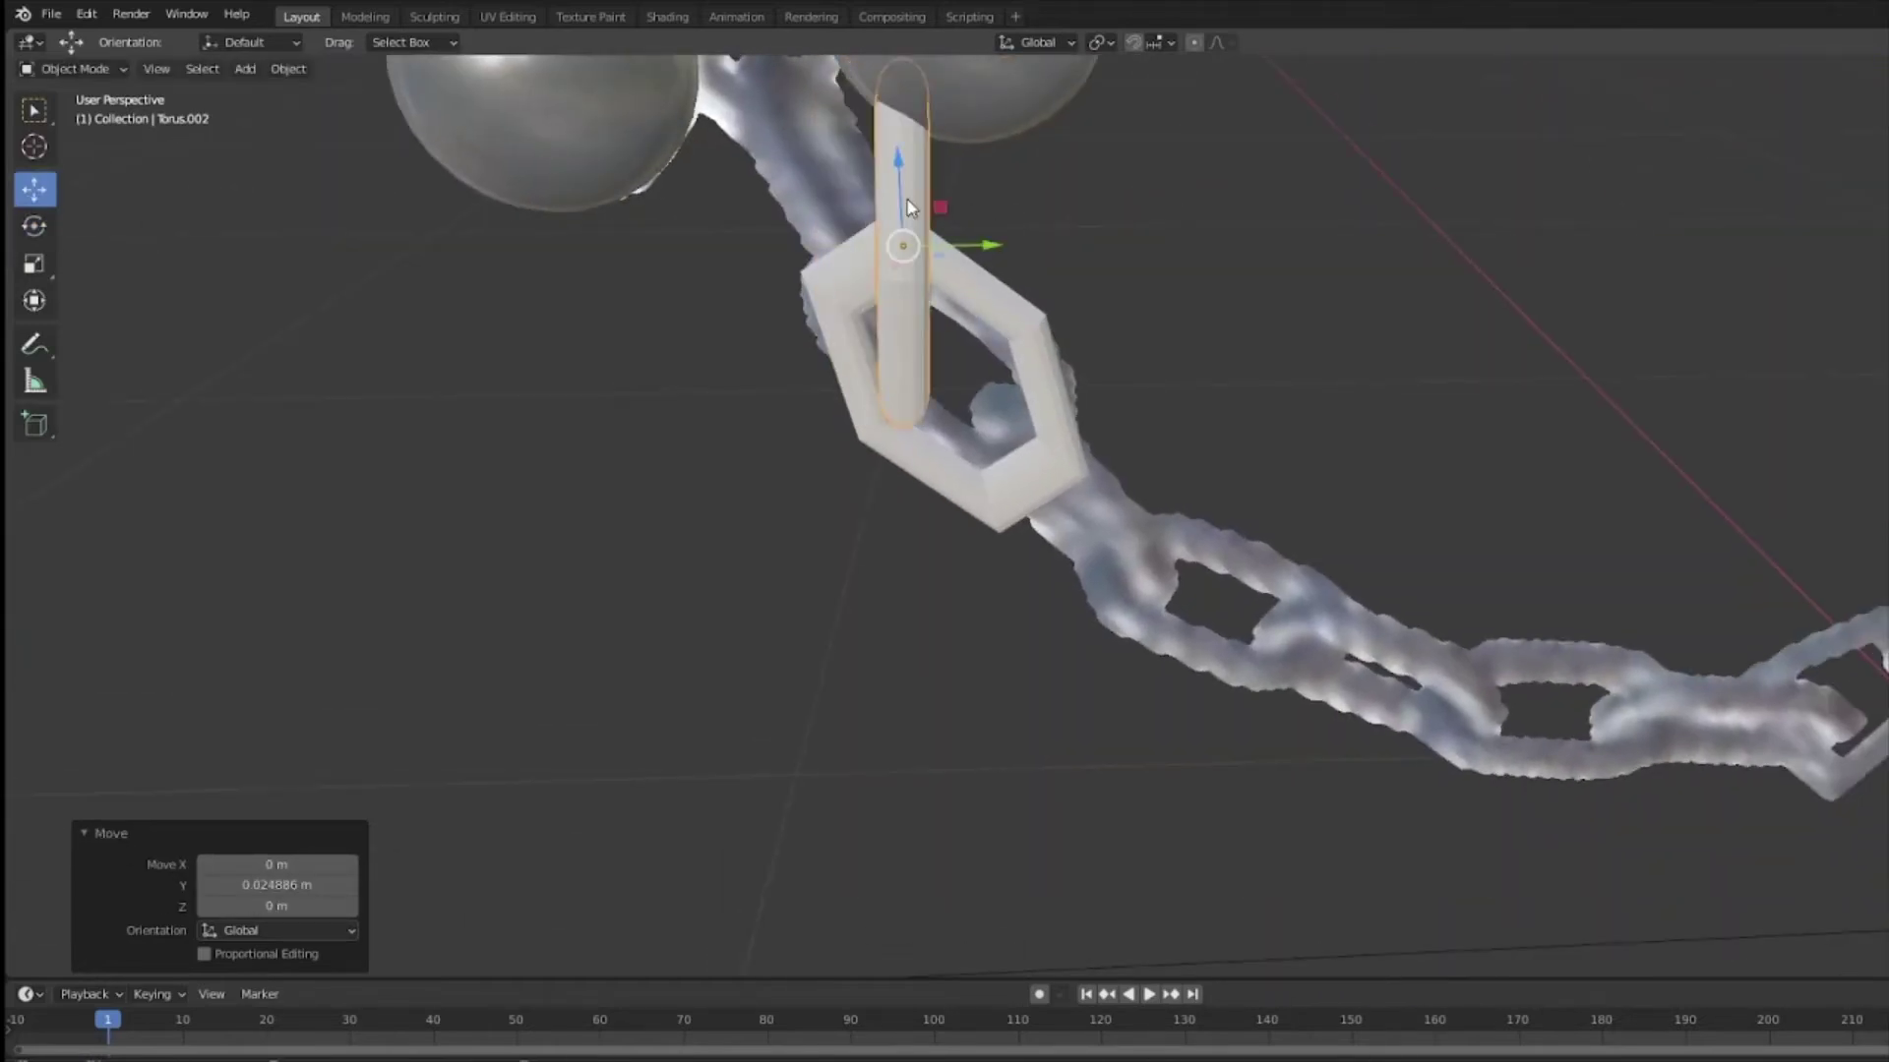
pyautogui.moveTo(897, 159); pyautogui.dragTo(896, 95)
pyautogui.moveTo(981, 185); pyautogui.dragTo(991, 190, button='middle')
pyautogui.keyDown('shift'); pyautogui.moveTo(1114, 279); pyautogui.dragTo(1292, 528, button='middle'); pyautogui.keyUp('shift')
# Step: Tilt the crosswise link along the reference chain and center it in the first link, shifting it 0.016957 m along X
pyautogui.press('r')
pyautogui.moveTo(1130, 378); pyautogui.dragTo(1104, 361)
pyautogui.press('g')
pyautogui.moveTo(1159, 427); pyautogui.dragTo(1090, 430)
pyautogui.moveTo(1168, 427); pyautogui.dragTo(1431, 341, button='middle')
pyautogui.moveTo(1344, 341); pyautogui.dragTo(1379, 341)
pyautogui.moveTo(1446, 339); pyautogui.dragTo(1272, 472, button='middle')
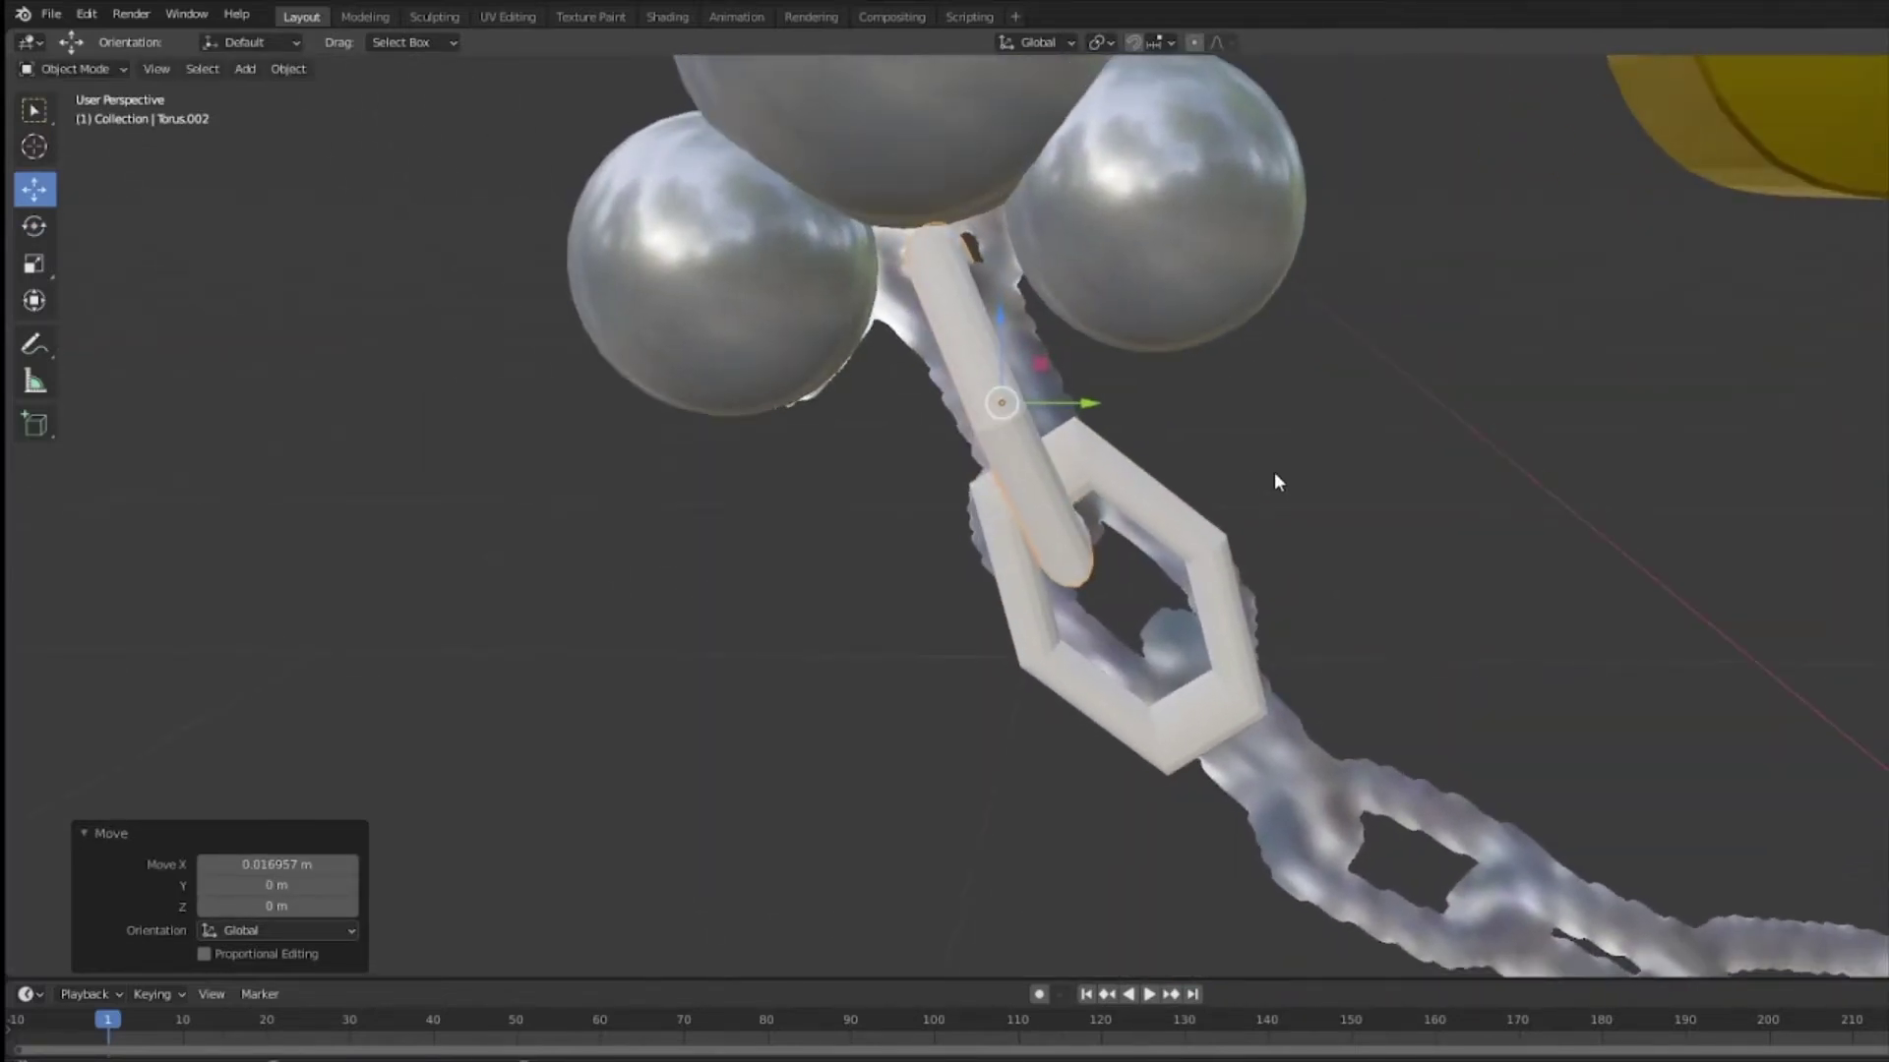
# Step: Duplicate a link for the connection to the head sphere and rotate the copy to face sideways
pyautogui.scroll(-3, 1275, 474)
pyautogui.moveTo(1475, 388); pyautogui.dragTo(1366, 379, button='middle')
pyautogui.click(1335, 468)
pyautogui.moveTo(1123, 429); pyautogui.dragTo(1123, 290)
pyautogui.click(34, 227)
pyautogui.moveTo(1124, 404); pyautogui.dragTo(1140, 405)
pyautogui.moveTo(1358, 433); pyautogui.dragTo(1308, 403, button='middle')
pyautogui.moveTo(1295, 388); pyautogui.dragTo(1283, 418)
# Step: Reposition the new connecting link vertically and shorten it to a Z scale of 0.598
pyautogui.hotkey('shift', 'space')
pyautogui.press('g')
pyautogui.moveTo(1222, 452); pyautogui.dragTo(1223, 431, button='middle')
pyautogui.hotkey('shift', 'space')
pyautogui.press('s')
pyautogui.moveTo(1241, 385); pyautogui.dragTo(1164, 352)
pyautogui.hotkey('ctrl', 'z')
pyautogui.moveTo(1168, 309); pyautogui.dragTo(1169, 342)
# Step: Move the small connecting link under the head sphere along Y, Z and X, including -0.038734 m along X
pyautogui.hotkey('shift', 'space')
pyautogui.press('g')
pyautogui.moveTo(1245, 364); pyautogui.dragTo(1215, 365, button='middle')
pyautogui.moveTo(1217, 380); pyautogui.dragTo(1174, 385)
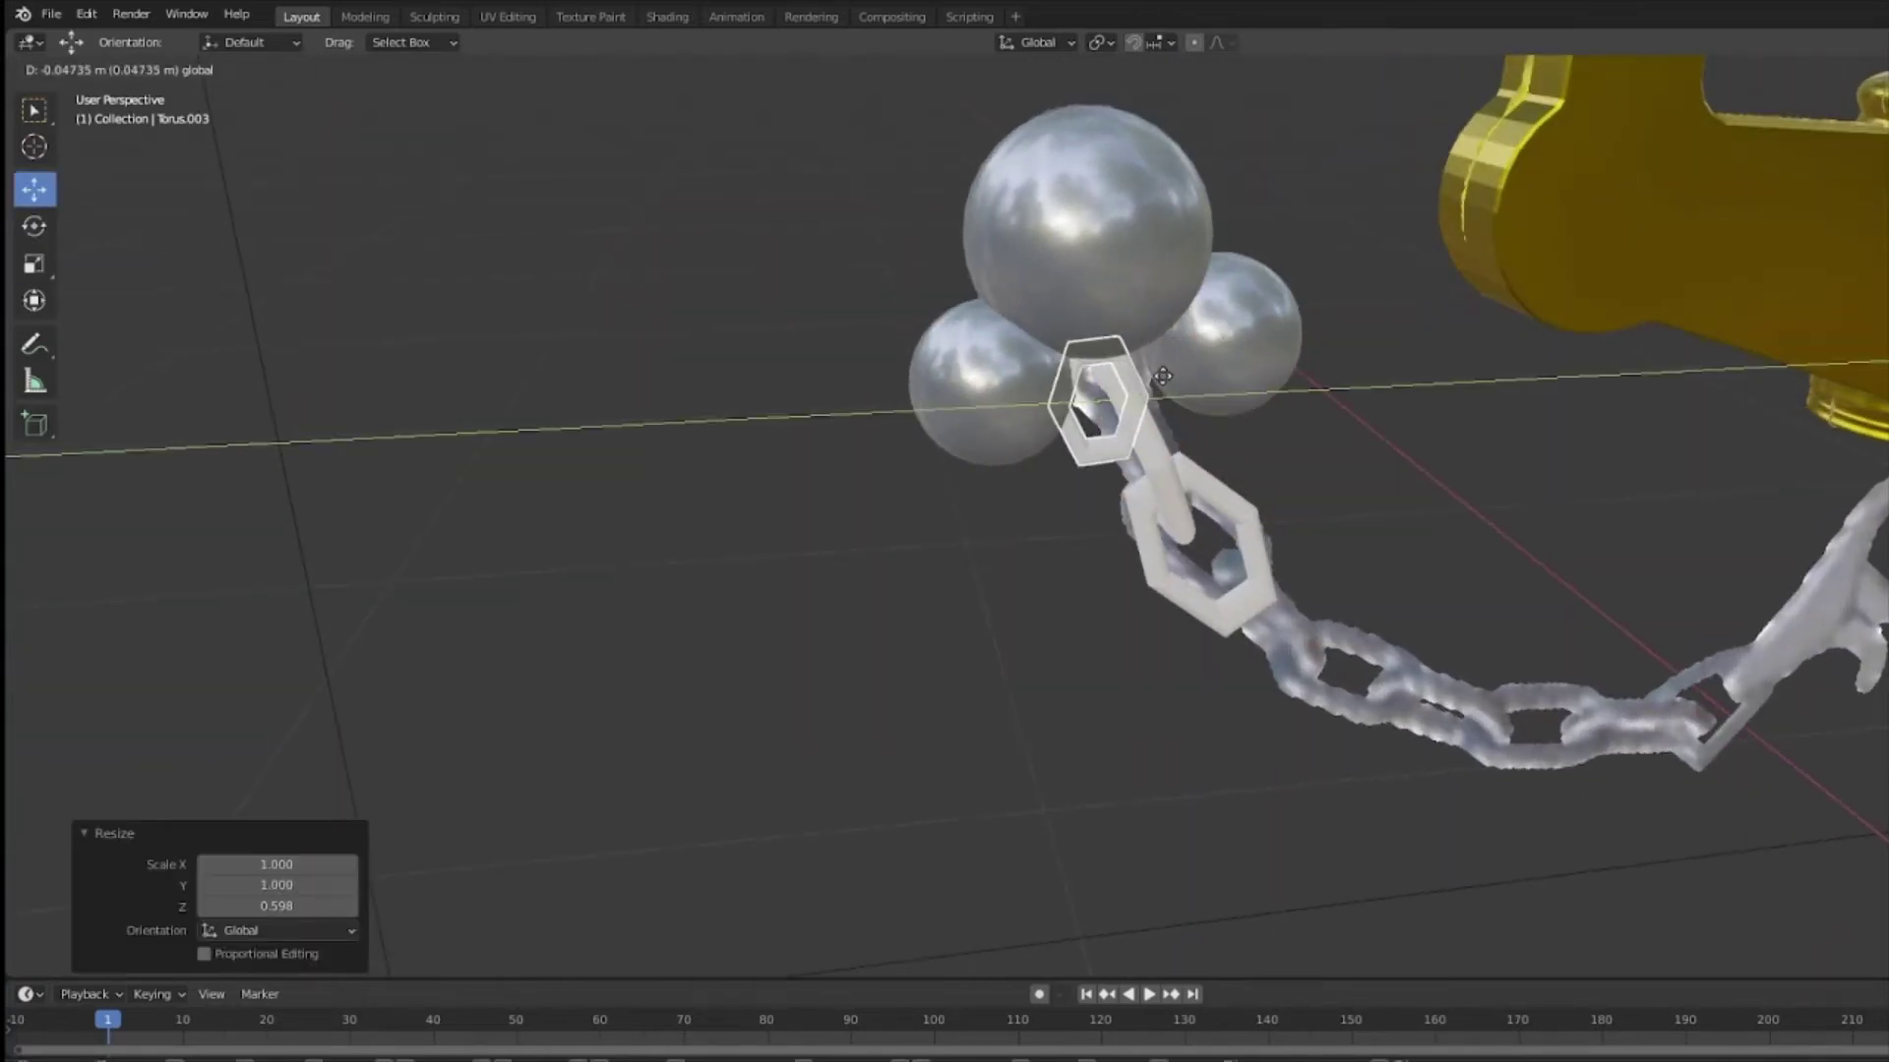
pyautogui.moveTo(1174, 403); pyautogui.dragTo(1183, 477, button='middle')
pyautogui.scroll(4, 1222, 470)
pyautogui.moveTo(1377, 610); pyautogui.dragTo(1042, 447, button='middle')
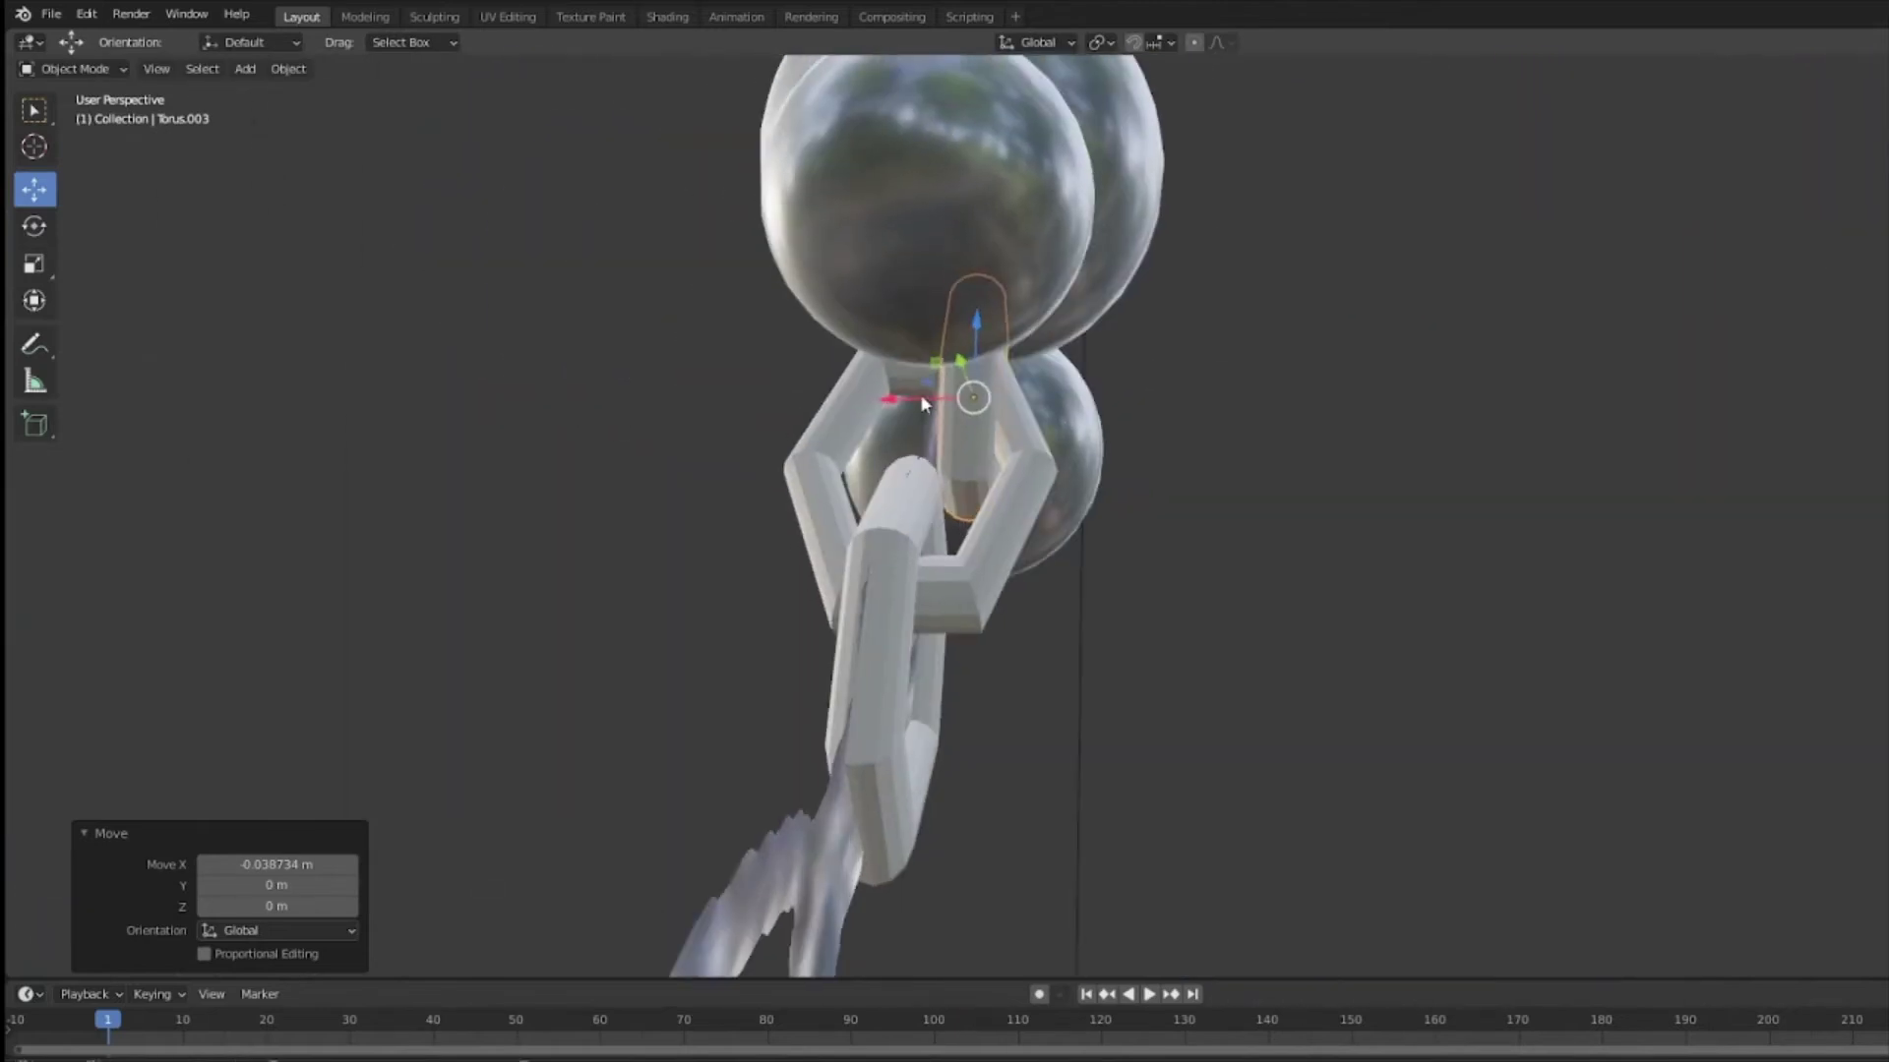
# Step: Align the small link with the crosswise link along X and raise it 0.010701 m along Z
pyautogui.moveTo(886, 387); pyautogui.dragTo(854, 390)
pyautogui.moveTo(865, 388); pyautogui.dragTo(991, 345, button='middle')
pyautogui.moveTo(888, 246); pyautogui.dragTo(897, 231)
pyautogui.moveTo(1023, 257); pyautogui.dragTo(1069, 296, button='middle')
pyautogui.moveTo(1025, 320); pyautogui.dragTo(999, 320)
pyautogui.hotkey('ctrl', 'z')
# Step: Adjust the small connecting link's scale along Z where it enters the head sphere
pyautogui.click(36, 264)
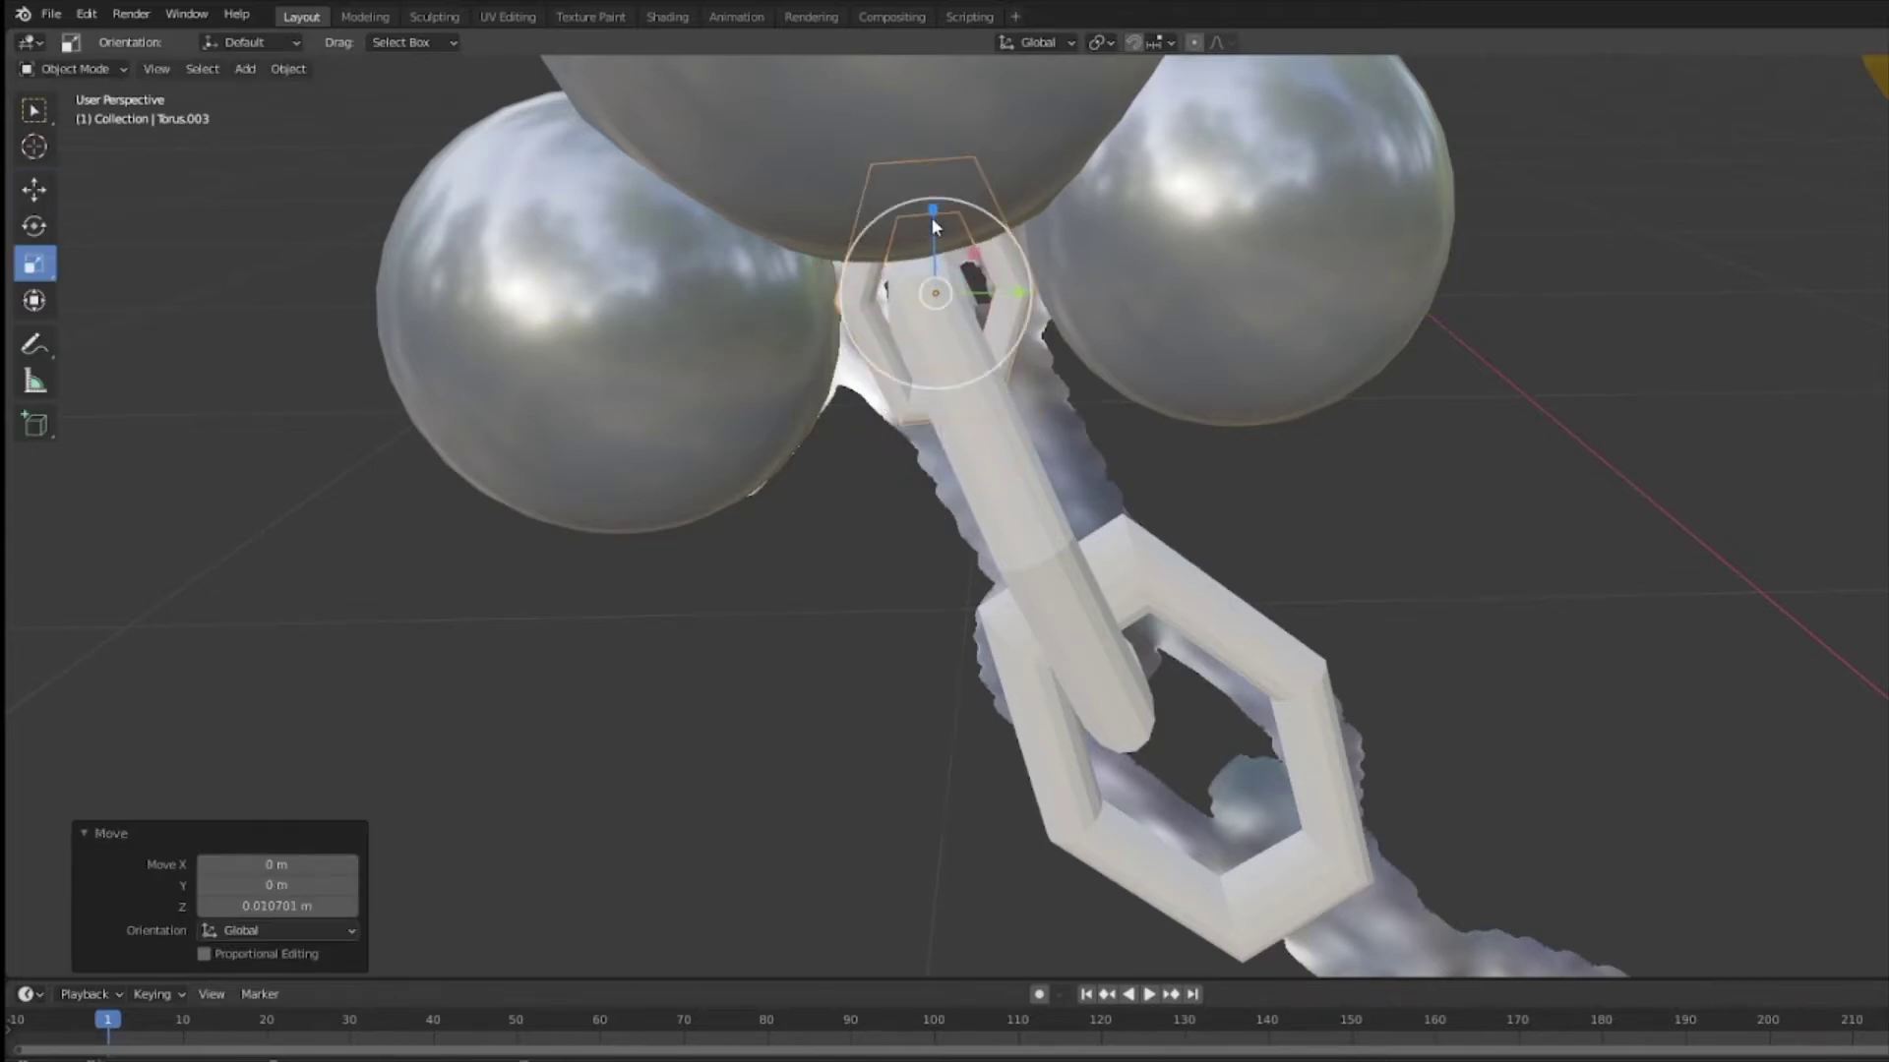
pyautogui.moveTo(931, 243); pyautogui.dragTo(932, 248)
pyautogui.moveTo(1022, 275); pyautogui.dragTo(1278, 315, button='middle')
# Step: Select the first sideways-facing link and duplicate it farther down the reference chain toward the handle
pyautogui.click(1509, 405)
pyautogui.scroll(-2, 1509, 406)
pyautogui.moveTo(1574, 393); pyautogui.dragTo(1527, 376, button='middle')
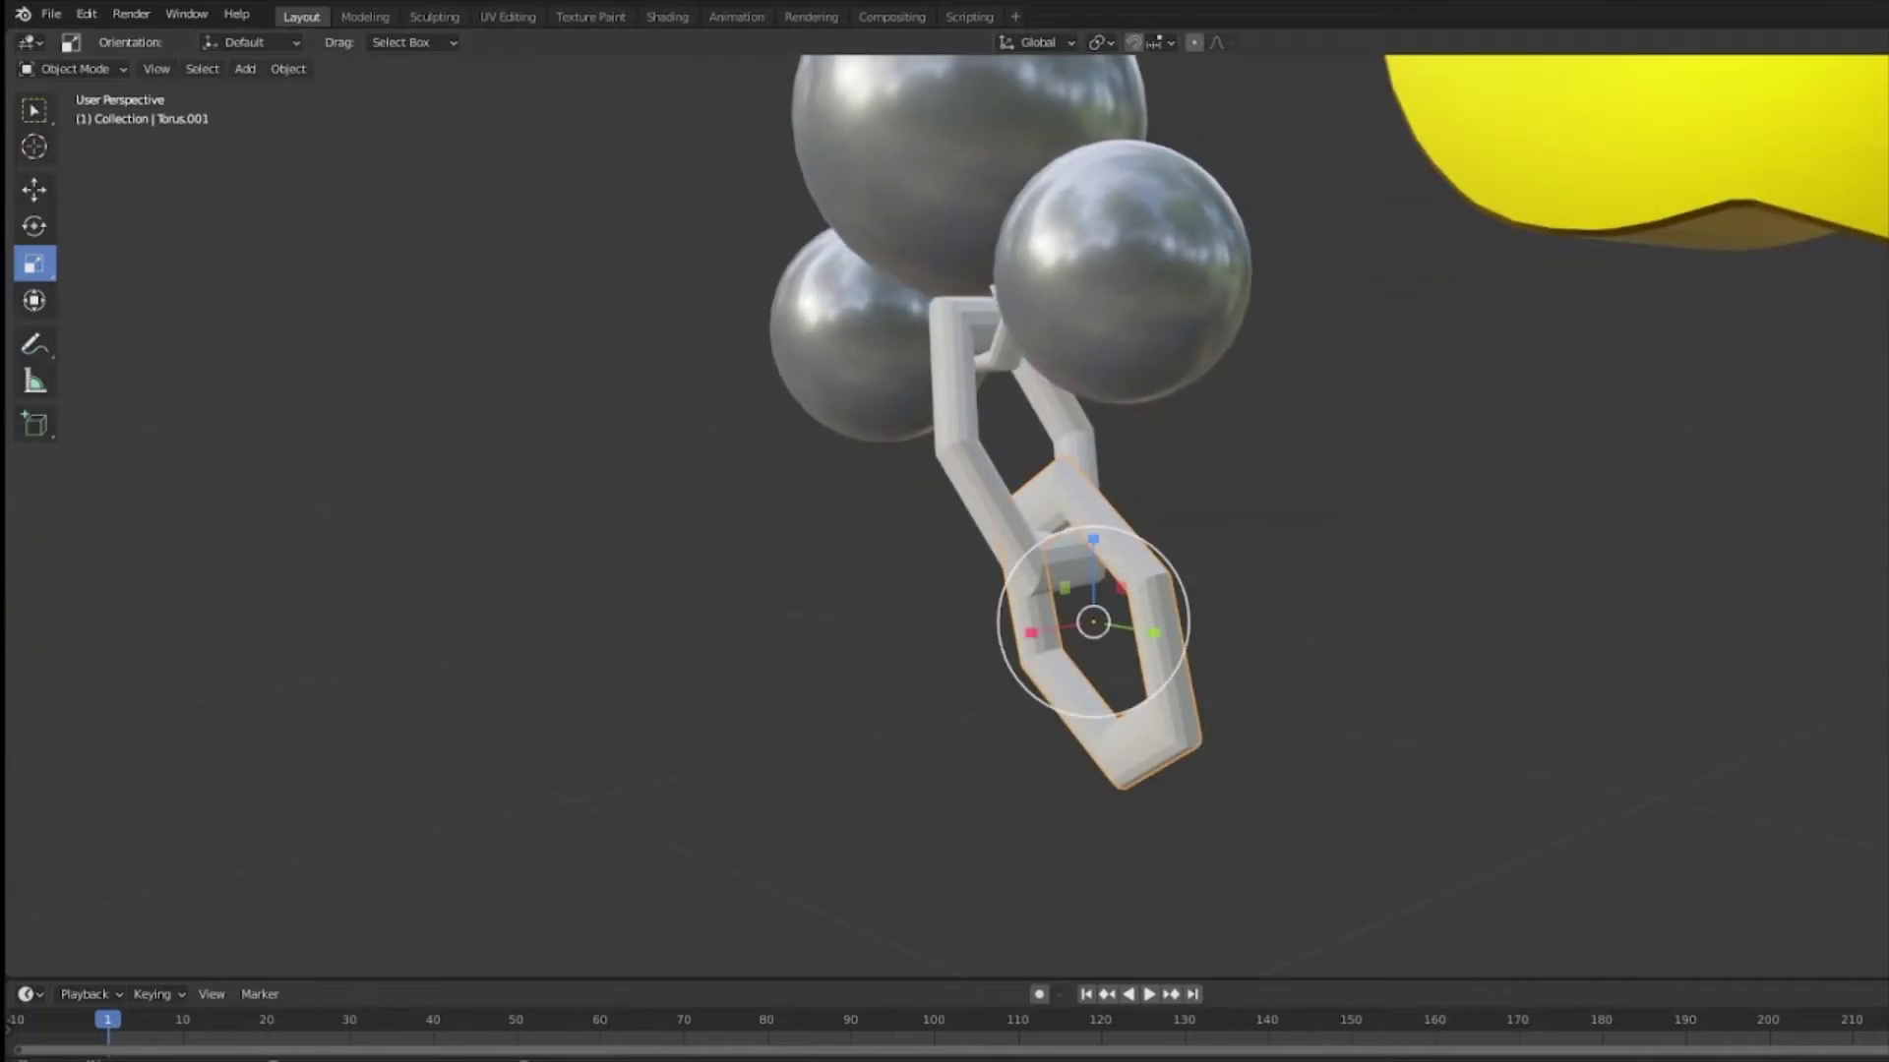
pyautogui.click(35, 189)
pyautogui.moveTo(1476, 536); pyautogui.dragTo(1650, 645, button='middle')
pyautogui.scroll(-1, 1650, 645)
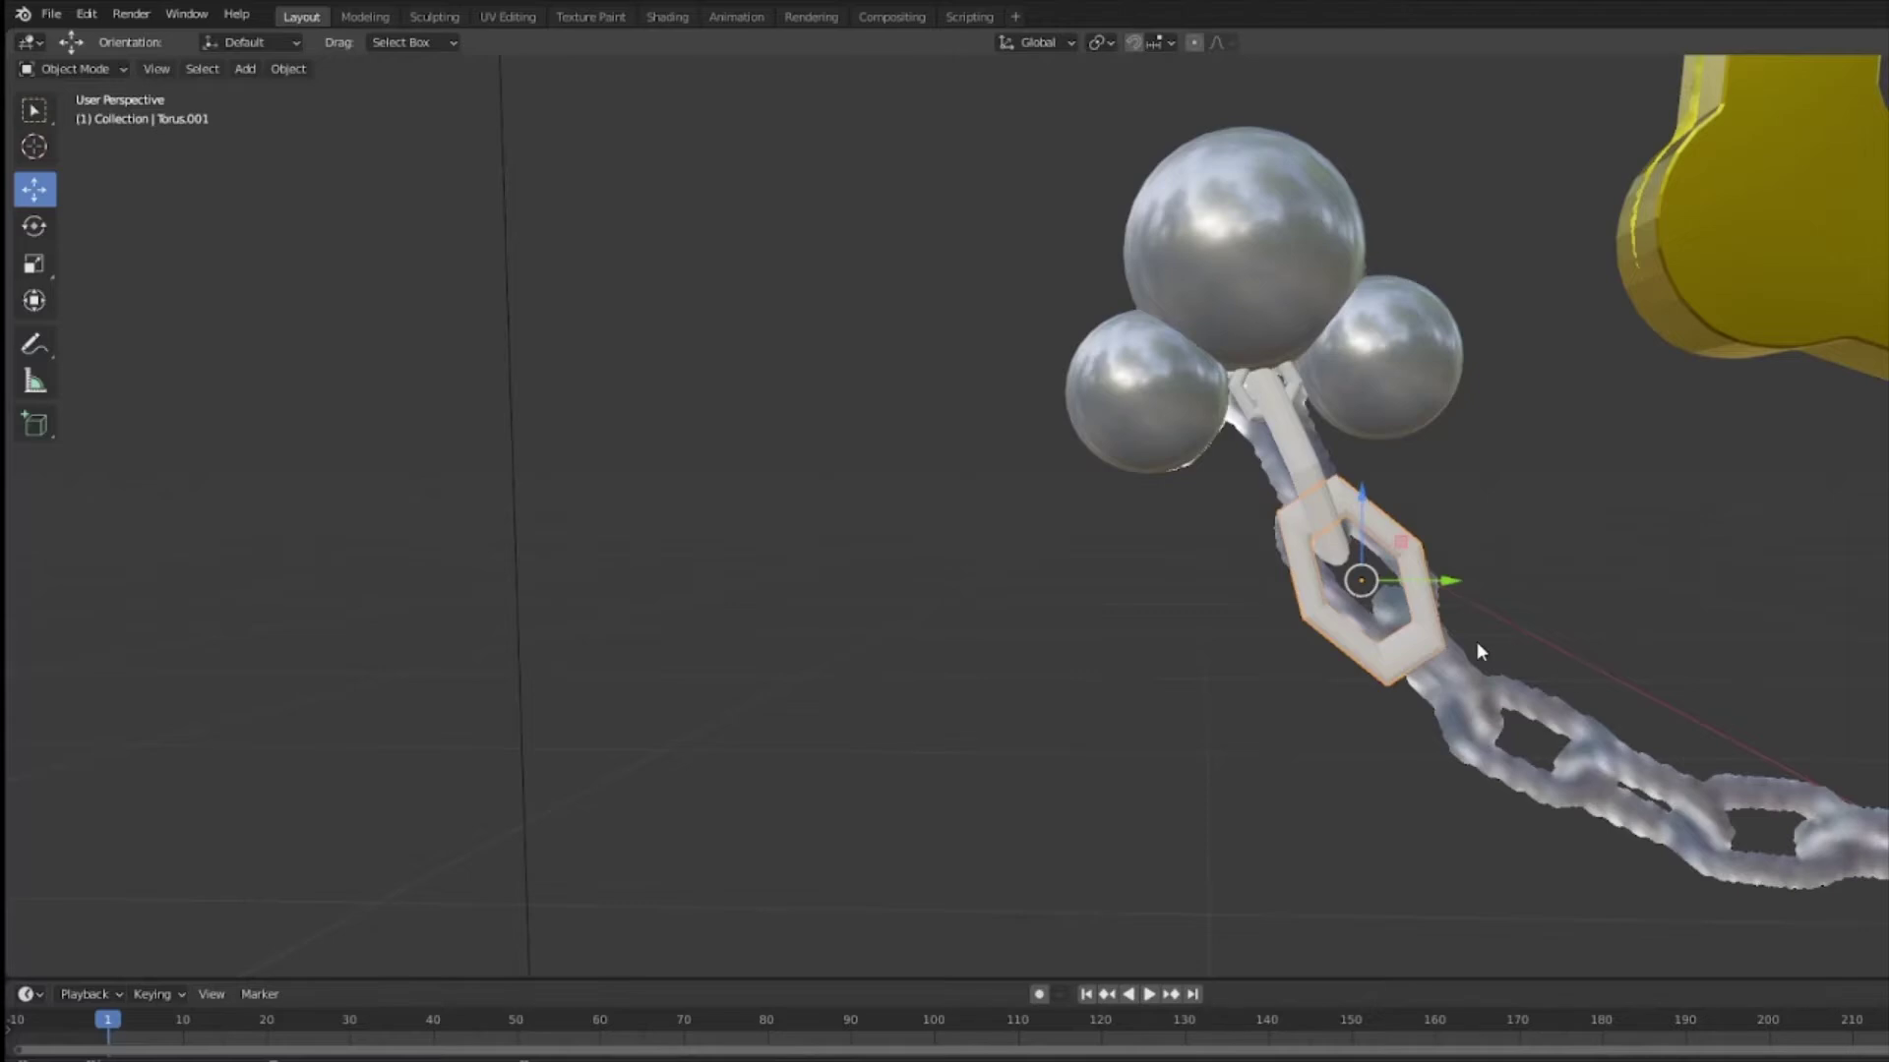
pyautogui.moveTo(1388, 622); pyautogui.dragTo(1348, 590, button='middle')
pyautogui.hotkey('shift', 'd')
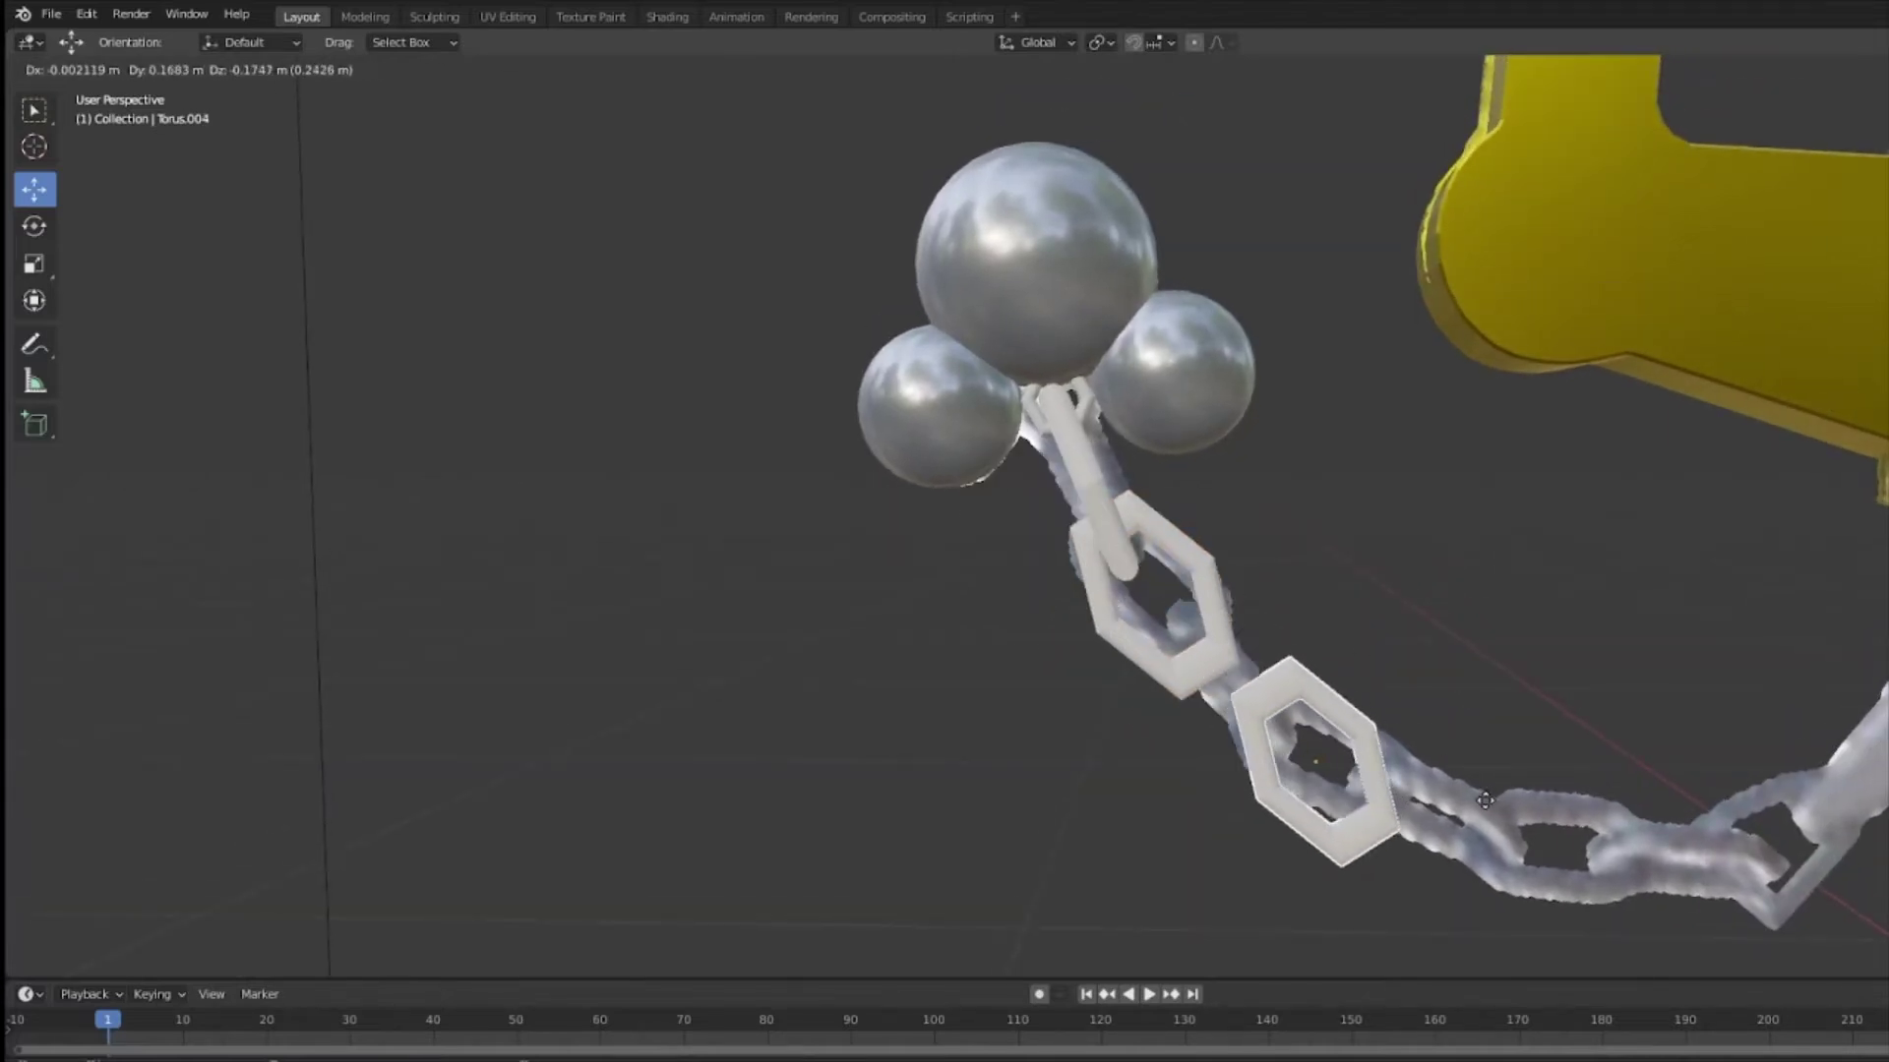
pyautogui.click(1398, 735)
pyautogui.moveTo(1399, 736); pyautogui.dragTo(1195, 595, button='middle')
# Step: Rotate the new copy crosswise to the first link and tilt it along the reference chain
pyautogui.click(34, 226)
pyautogui.moveTo(1195, 595); pyautogui.dragTo(1196, 547)
pyautogui.hotkey('ctrl', 'z')
pyautogui.moveTo(1185, 615); pyautogui.dragTo(1202, 553, button='middle')
pyautogui.moveTo(1130, 633); pyautogui.dragTo(1086, 632)
pyautogui.moveTo(1112, 595); pyautogui.dragTo(1219, 635)
pyautogui.moveTo(1242, 568); pyautogui.dragTo(1169, 493)
# Step: Refine the new link's angle and nudge it 0.006027 m along Z so it interlocks with the first link
pyautogui.hotkey('shift', 'space')
pyautogui.press('r')
pyautogui.hotkey('shift', 'space')
pyautogui.press('g')
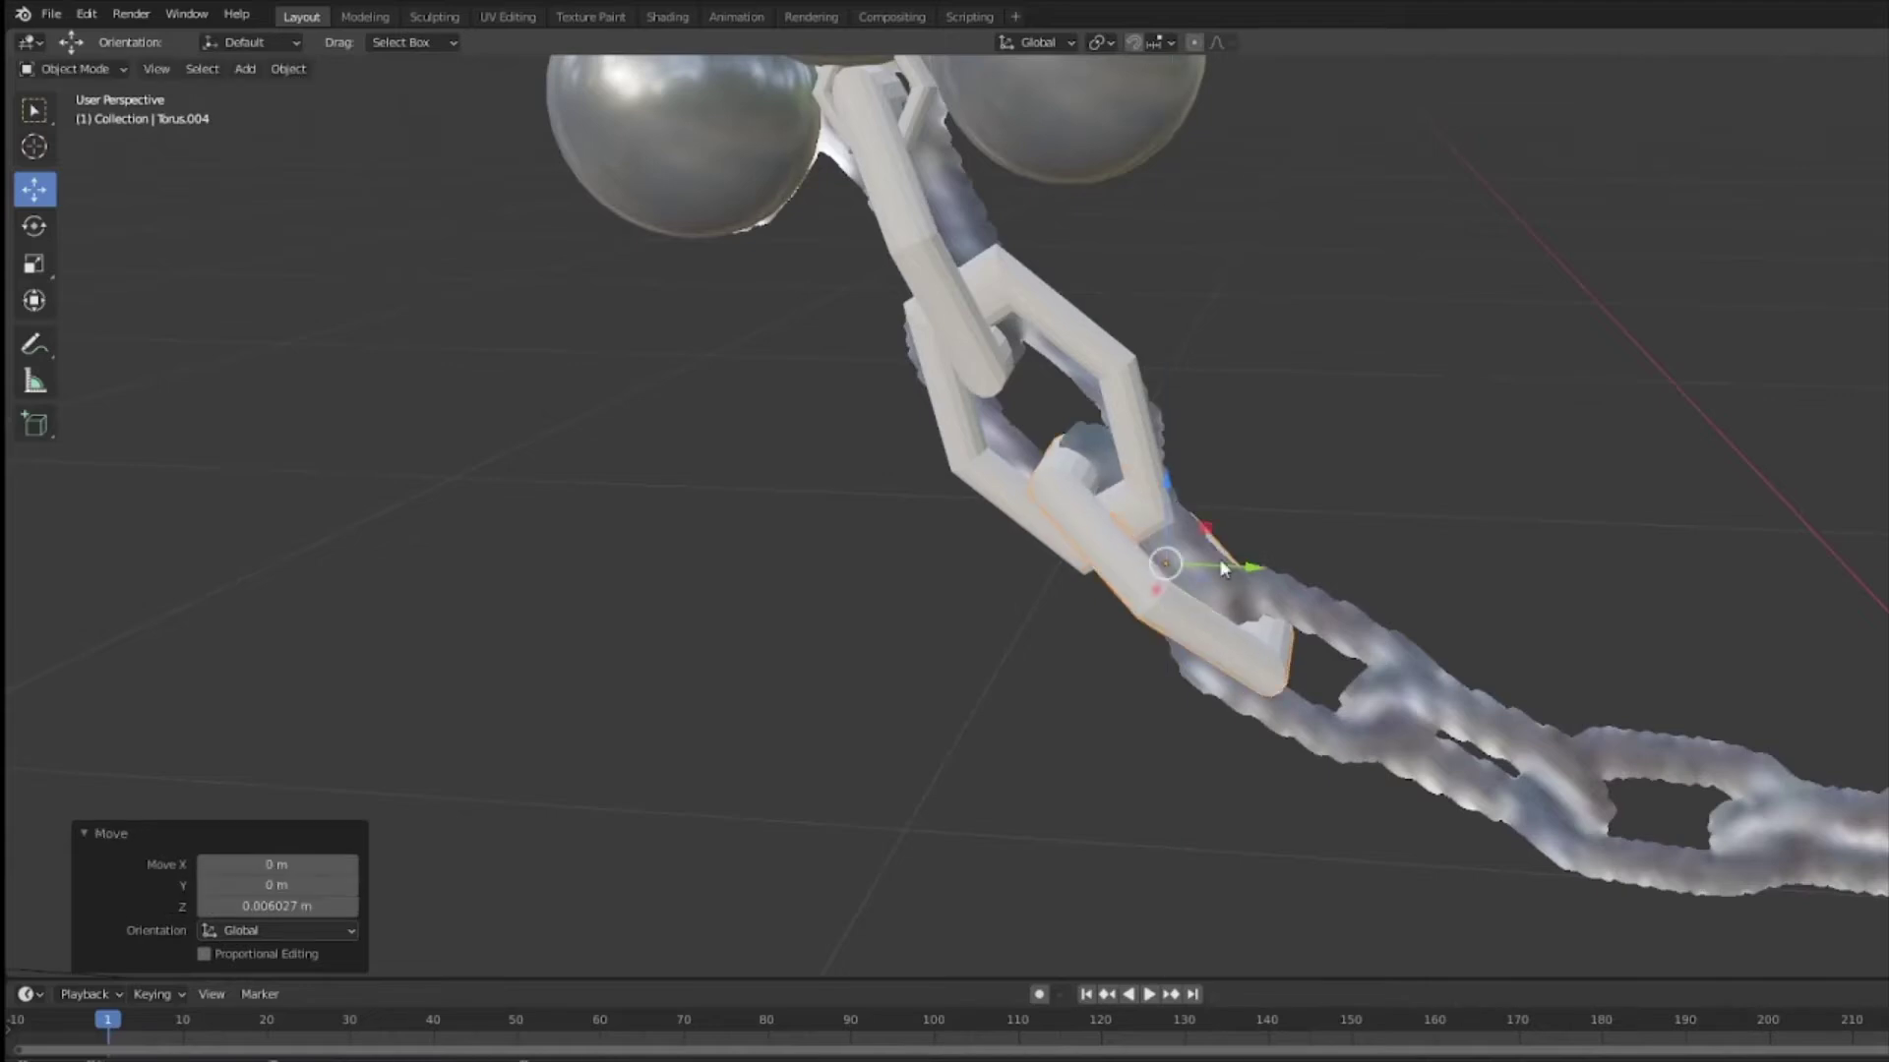
# Step: Duplicate a chain link and place the copy farther down the reference chain, past the newest sideways link
pyautogui.moveTo(1379, 588); pyautogui.dragTo(1389, 634, button='middle')
pyautogui.click(1448, 529)
pyautogui.click(1146, 639)
pyautogui.hotkey('shift', 'd')
pyautogui.click(1518, 761)
# Step: Rotate the new copy crosswise to its neighbour and move it onto the next link of the reference chain
pyautogui.hotkey('shift', 'space')
pyautogui.press('r')
pyautogui.moveTo(1354, 644); pyautogui.dragTo(1304, 605)
pyautogui.hotkey('shift', 'space')
pyautogui.press('g')
pyautogui.moveTo(1385, 606); pyautogui.dragTo(1421, 595, button='middle')
pyautogui.hotkey('shift', 'space')
pyautogui.press('r')
pyautogui.moveTo(1281, 725); pyautogui.dragTo(1316, 688)
pyautogui.moveTo(1406, 661); pyautogui.dragTo(1212, 637, button='middle')
# Step: Refine the new link's tilt and shift it -0.016265 m along Z to follow the reference chain
pyautogui.moveTo(1083, 574); pyautogui.dragTo(1075, 580)
pyautogui.moveTo(1111, 610); pyautogui.dragTo(1254, 737, button='middle')
pyautogui.moveTo(1182, 680); pyautogui.dragTo(1172, 692)
pyautogui.moveTo(1180, 683); pyautogui.dragTo(1352, 602, button='middle')
pyautogui.hotkey('shift', 'space')
pyautogui.press('g')
pyautogui.hotkey('shift', 'space')
pyautogui.press('r')
pyautogui.moveTo(1333, 578)
pyautogui.mouseDown()
pyautogui.moveTo(1347, 582)
pyautogui.moveTo(1315, 604)
pyautogui.mouseUp()
pyautogui.hotkey('shift', 'space')
pyautogui.press('g')
pyautogui.moveTo(1327, 610); pyautogui.dragTo(1377, 661, button='middle')
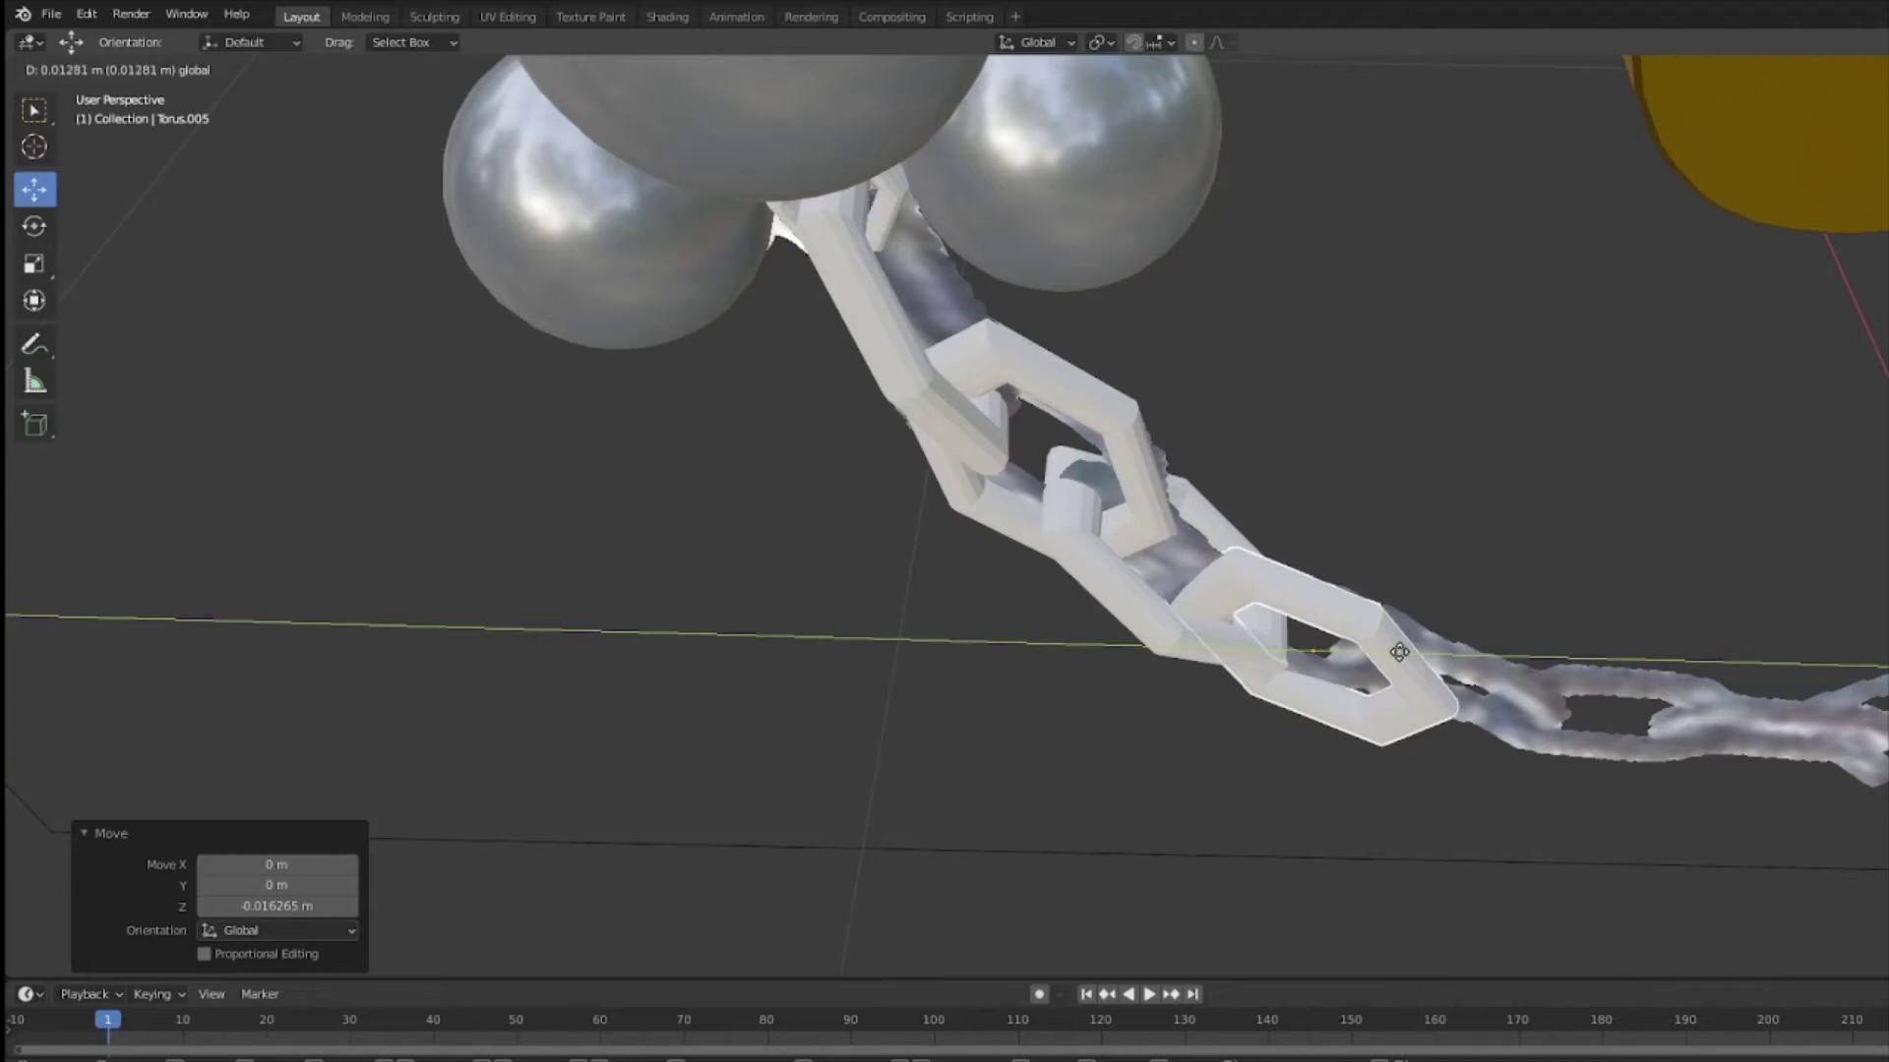
# Step: Adjust the link's angle and nudge it -0.010767 m along Y around the end of the sideways link
pyautogui.moveTo(1399, 653); pyautogui.dragTo(1399, 652)
pyautogui.scroll(-6, 1438, 540)
pyautogui.moveTo(1438, 540); pyautogui.dragTo(1430, 583, button='middle')
pyautogui.scroll(4, 1559, 745)
pyautogui.keyDown('shift'); pyautogui.moveTo(1555, 736); pyautogui.dragTo(1611, 536, button='middle'); pyautogui.keyUp('shift')
pyautogui.moveTo(1387, 573)
pyautogui.mouseDown(button='middle')
pyautogui.moveTo(1318, 569)
pyautogui.moveTo(1387, 582)
pyautogui.mouseUp(button='middle')
pyautogui.scroll(3, 1255, 521)
pyautogui.hotkey('shift', 'space')
pyautogui.press('r')
pyautogui.moveTo(1144, 605)
pyautogui.mouseDown()
pyautogui.moveTo(1058, 628)
pyautogui.moveTo(1117, 626)
pyautogui.mouseUp()
pyautogui.hotkey('shift', 'space')
pyautogui.press('g')
# Step: Undo the last rotation of the newest link and reposition it to interlock with the preceding link
pyautogui.hotkey('shift', 'space')
pyautogui.press('r')
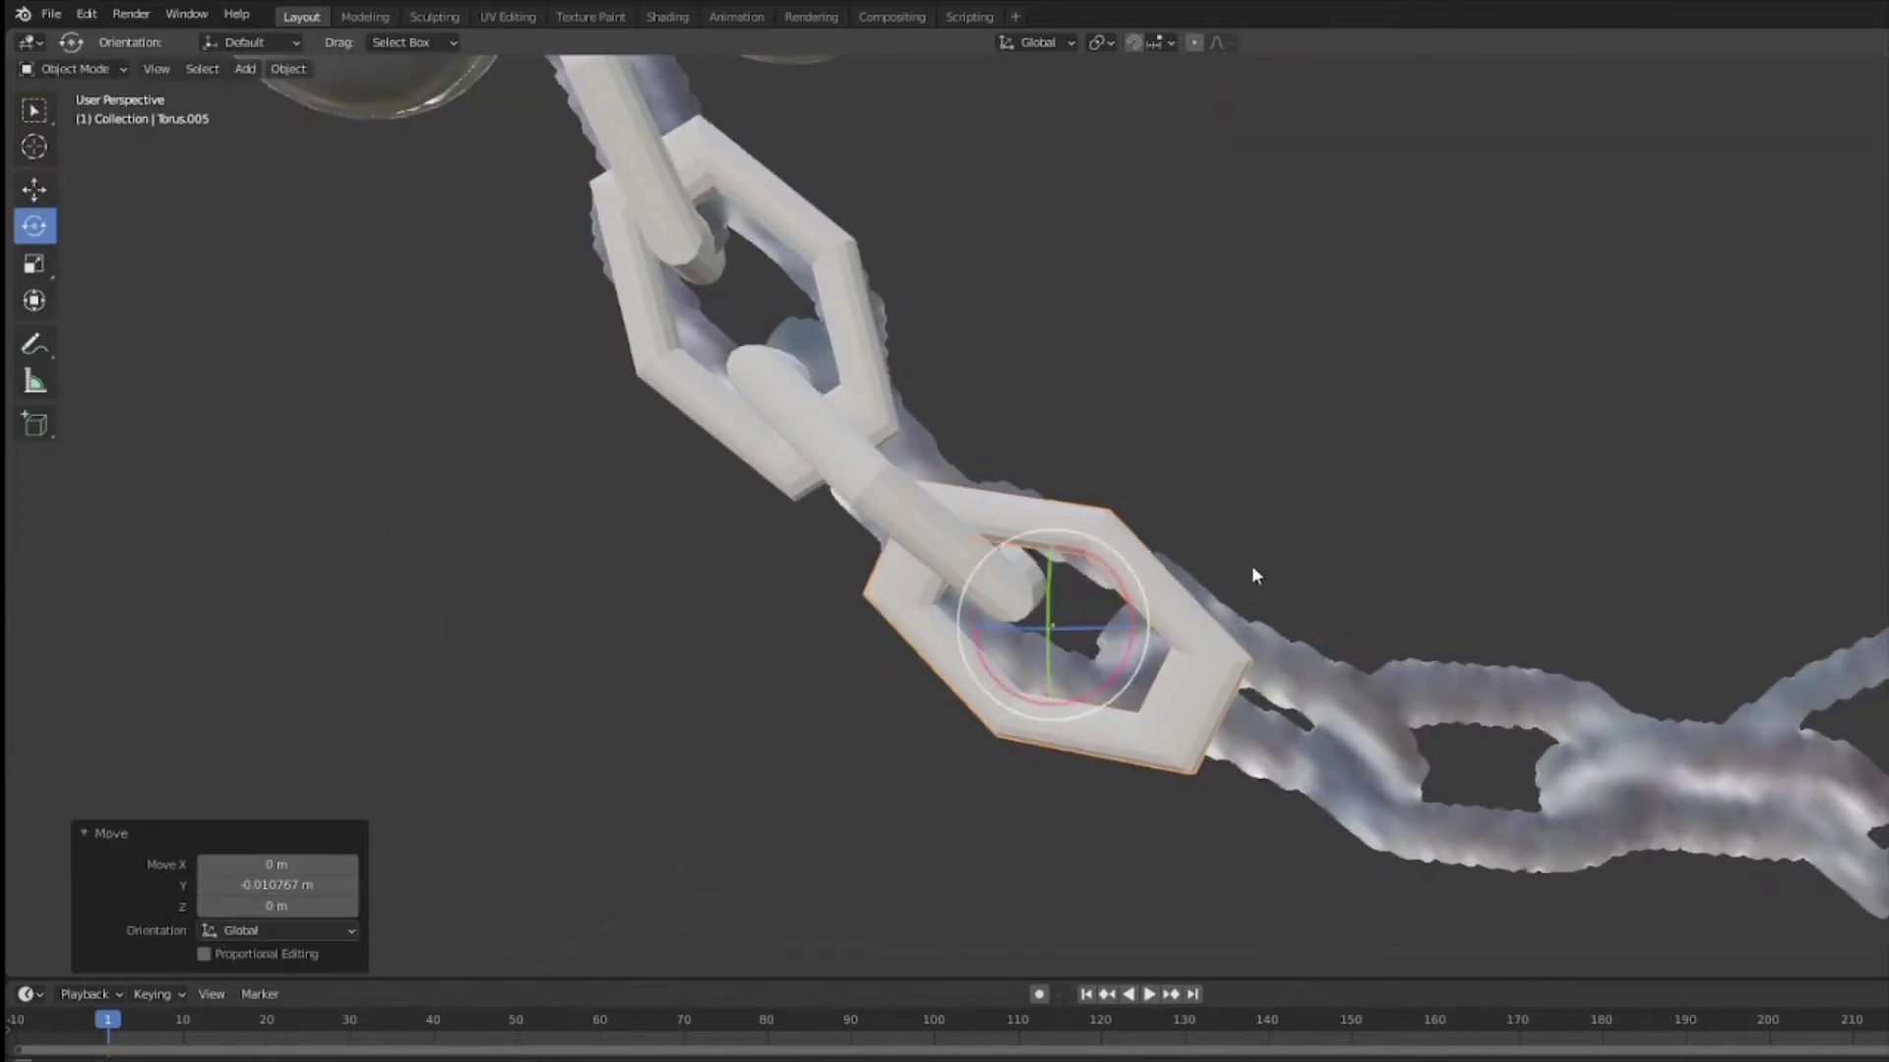
pyautogui.moveTo(1275, 553); pyautogui.dragTo(1146, 602, button='middle')
pyautogui.moveTo(1037, 578); pyautogui.dragTo(1073, 562)
pyautogui.hotkey('ctrl', 'z')
pyautogui.moveTo(1074, 562); pyautogui.dragTo(1110, 624, button='middle')
pyautogui.moveTo(1138, 626); pyautogui.dragTo(1137, 622)
pyautogui.click(34, 189)
pyautogui.moveTo(1160, 619); pyautogui.dragTo(1042, 581, button='middle')
pyautogui.moveTo(1057, 607); pyautogui.dragTo(1078, 606)
pyautogui.moveTo(1078, 606); pyautogui.dragTo(1378, 637, button='middle')
# Step: Duplicate the end link farther toward the handle, turn the copy crosswise, and undo the last extra rotation
pyautogui.hotkey('shift', 'd')
pyautogui.click(1544, 767)
pyautogui.click(34, 226)
pyautogui.moveTo(1475, 693); pyautogui.dragTo(1306, 698, button='middle')
pyautogui.moveTo(1306, 700)
pyautogui.mouseDown()
pyautogui.moveTo(1271, 697)
pyautogui.moveTo(1287, 670)
pyautogui.mouseUp()
pyautogui.hotkey('ctrl', 'z')
# Step: Move the sideways copy into the end of the preceding link and tilt it along the reference chain
pyautogui.click(35, 190)
pyautogui.moveTo(1141, 610); pyautogui.dragTo(1288, 688, button='middle')
pyautogui.moveTo(1259, 634); pyautogui.dragTo(1265, 603)
pyautogui.moveTo(1220, 743); pyautogui.dragTo(1212, 767)
pyautogui.click(34, 226)
pyautogui.moveTo(1377, 738); pyautogui.dragTo(1254, 725, button='middle')
pyautogui.moveTo(1183, 677); pyautogui.dragTo(1200, 674)
pyautogui.moveTo(1247, 733); pyautogui.dragTo(1295, 765)
# Step: Fine-tune the sideways link's position inside its neighbour, including a 0.000097 m shift along X
pyautogui.click(34, 190)
pyautogui.moveTo(1290, 783); pyautogui.dragTo(1263, 827, button='middle')
pyautogui.moveTo(1161, 782); pyautogui.dragTo(1162, 780)
pyautogui.moveTo(1259, 763); pyautogui.dragTo(1632, 630, button='middle')
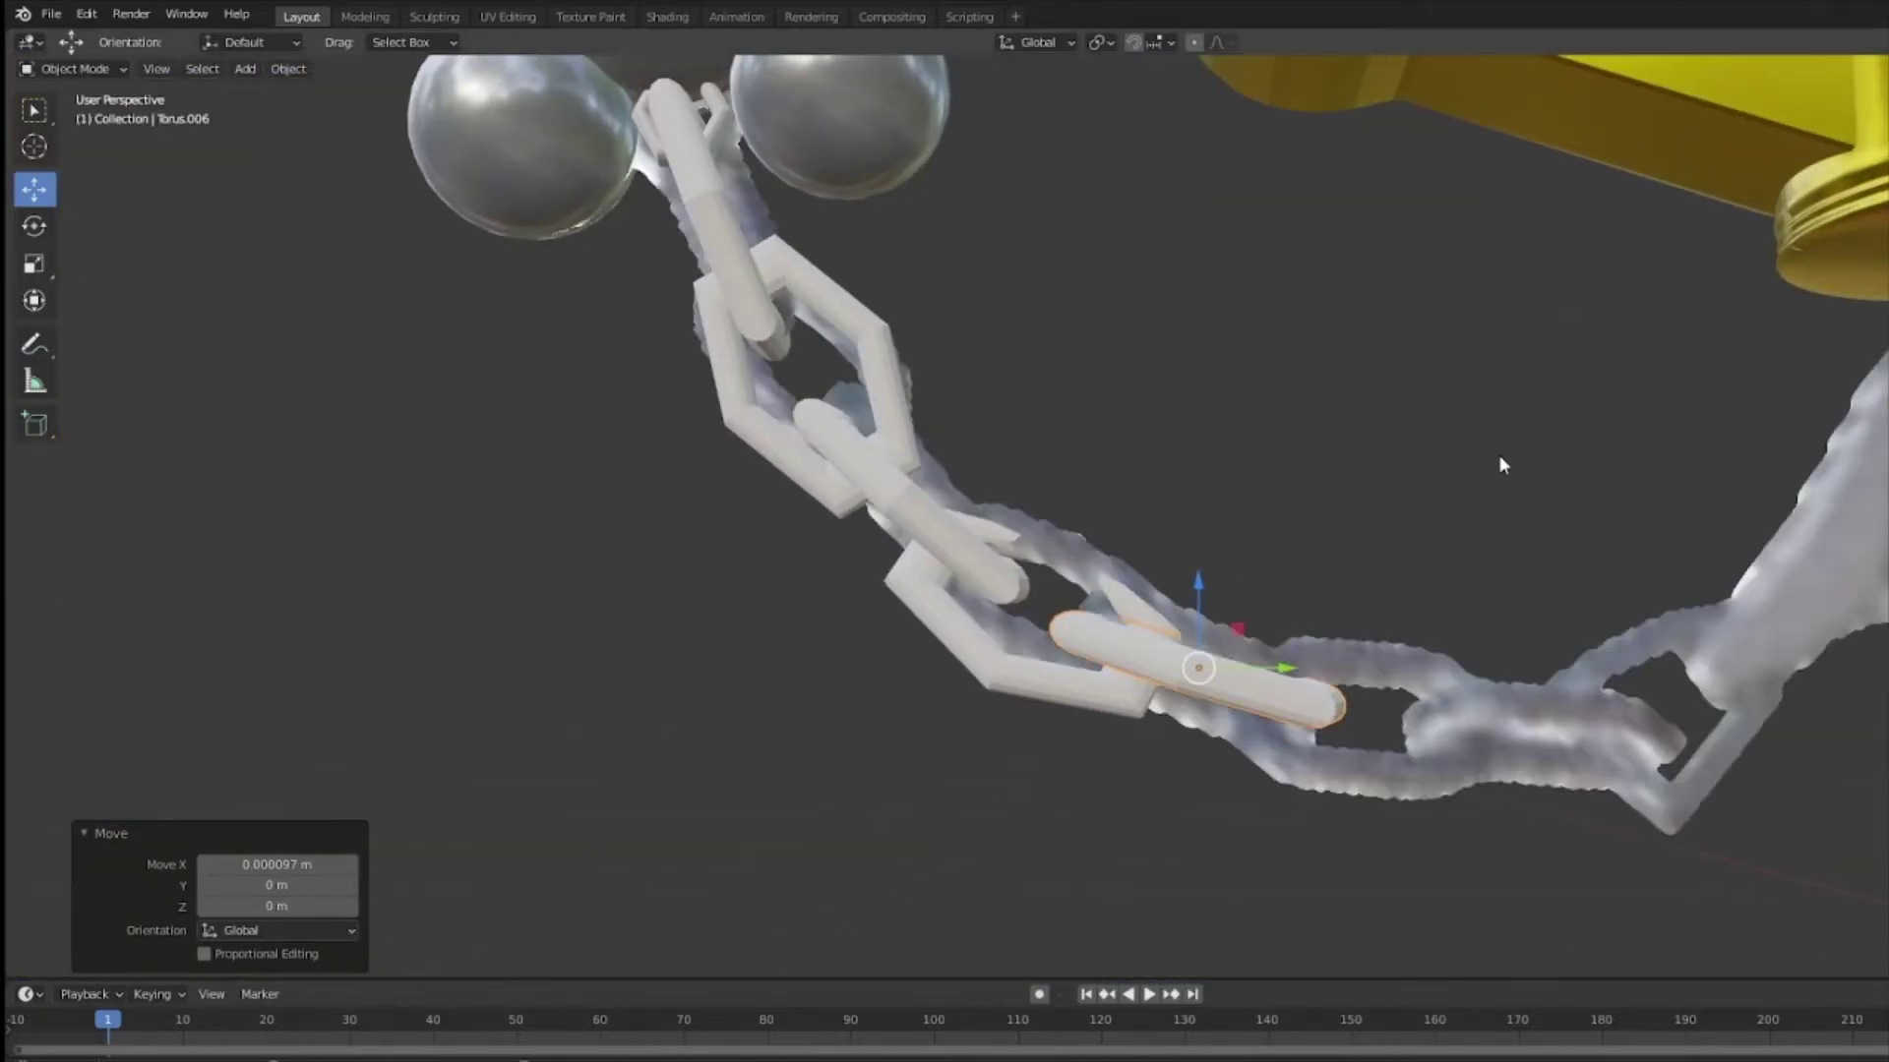
# Step: Examine the chain from several angles and distances against the reference keychain and the keyblade handle
pyautogui.scroll(-5, 1497, 454)
pyautogui.moveTo(728, 344); pyautogui.dragTo(708, 409, button='middle')
pyautogui.keyDown('shift'); pyautogui.moveTo(1529, 634); pyautogui.dragTo(1406, 629, button='middle'); pyautogui.keyUp('shift')
pyautogui.scroll(8, 1504, 645)
pyautogui.scroll(-2, 1220, 524)
pyautogui.keyDown('shift'); pyautogui.moveTo(1244, 534); pyautogui.dragTo(1480, 697, button='middle'); pyautogui.keyUp('shift')
pyautogui.scroll(1, 1307, 639)
pyautogui.moveTo(1153, 664); pyautogui.dragTo(1048, 593, button='middle')
pyautogui.scroll(-6, 470, 516)
pyautogui.keyDown('shift'); pyautogui.moveTo(931, 514); pyautogui.dragTo(1141, 723, button='middle'); pyautogui.keyUp('shift')
pyautogui.scroll(-6, 1008, 637)
pyautogui.scroll(3, 1602, 612)
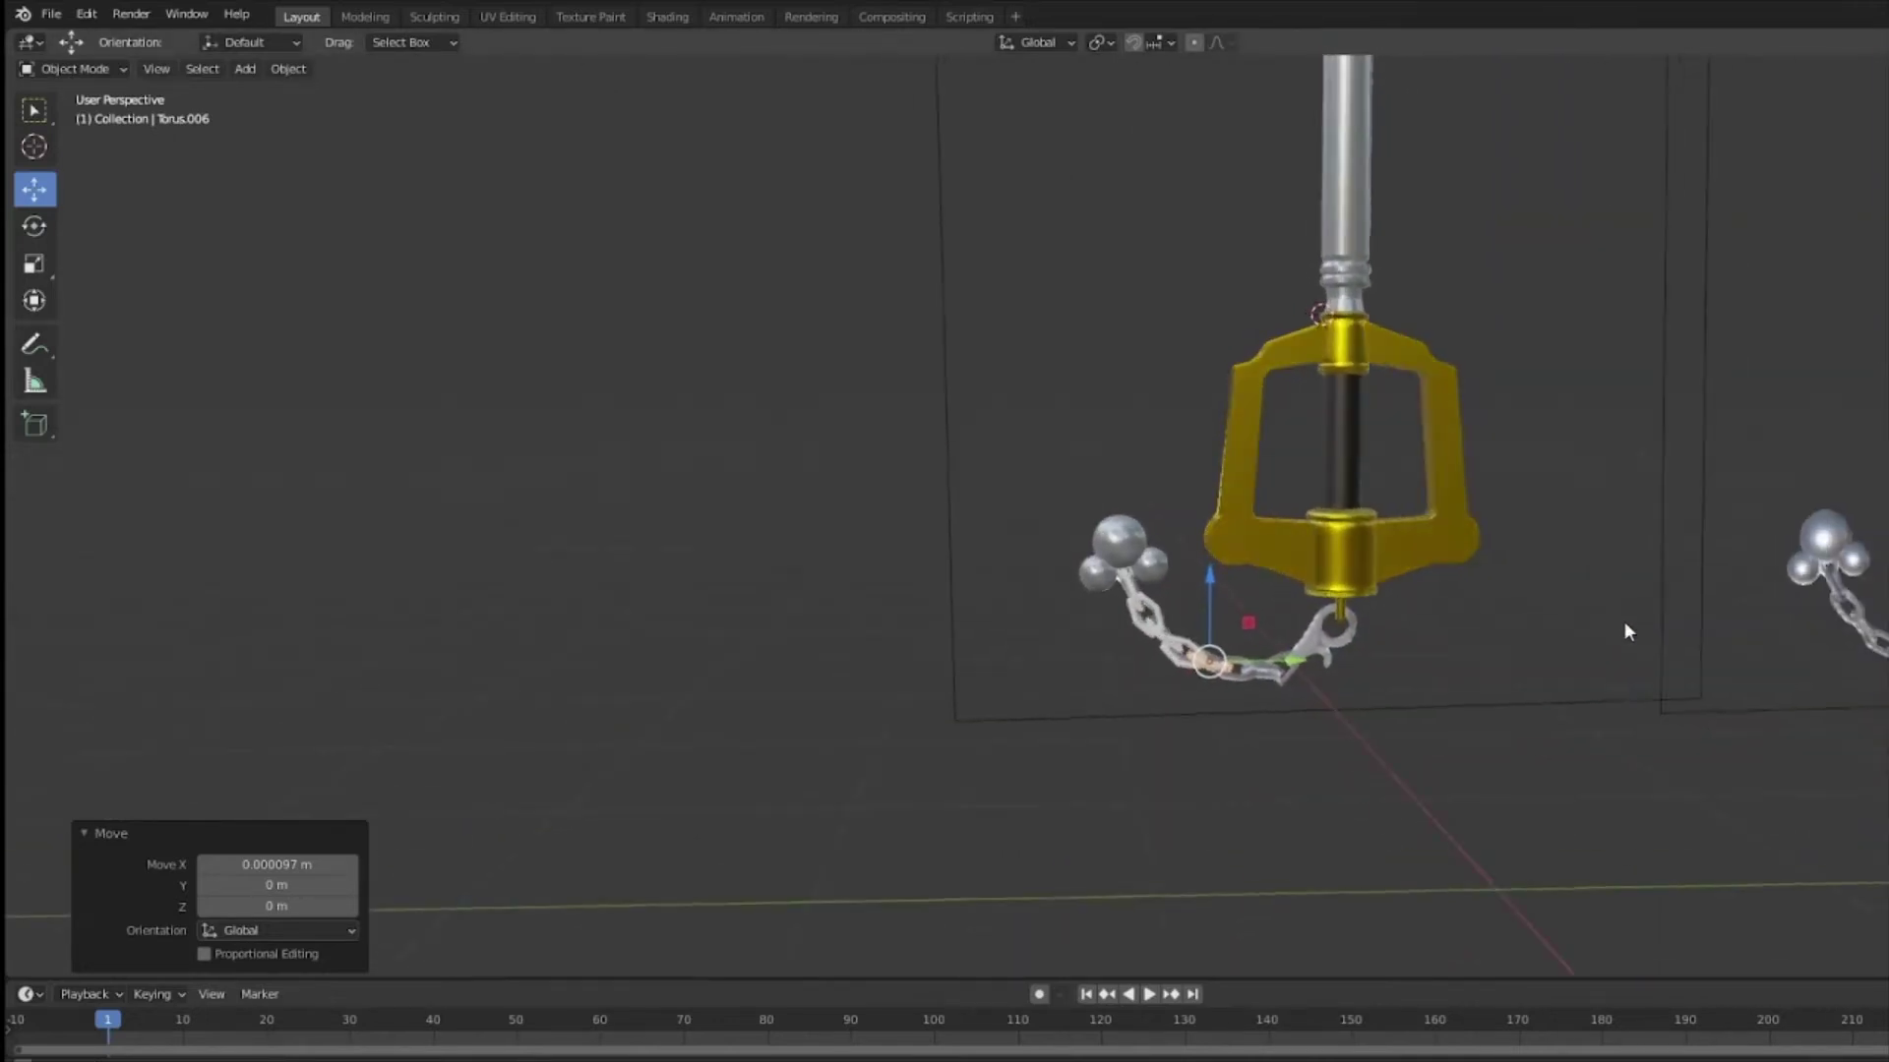
# Step: Duplicate the end link toward the reference clasp and rotate the copy 71.5° about the Y axis
pyautogui.scroll(6, 991, 545)
pyautogui.hotkey('shift', 'd')
pyautogui.click(1110, 637)
pyautogui.moveTo(1095, 635); pyautogui.dragTo(1100, 553)
pyautogui.moveTo(1100, 553); pyautogui.dragTo(1230, 575, button='middle')
pyautogui.click(34, 226)
pyautogui.moveTo(1129, 639); pyautogui.dragTo(1133, 590)
pyautogui.moveTo(1151, 679); pyautogui.dragTo(1489, 759, button='middle')
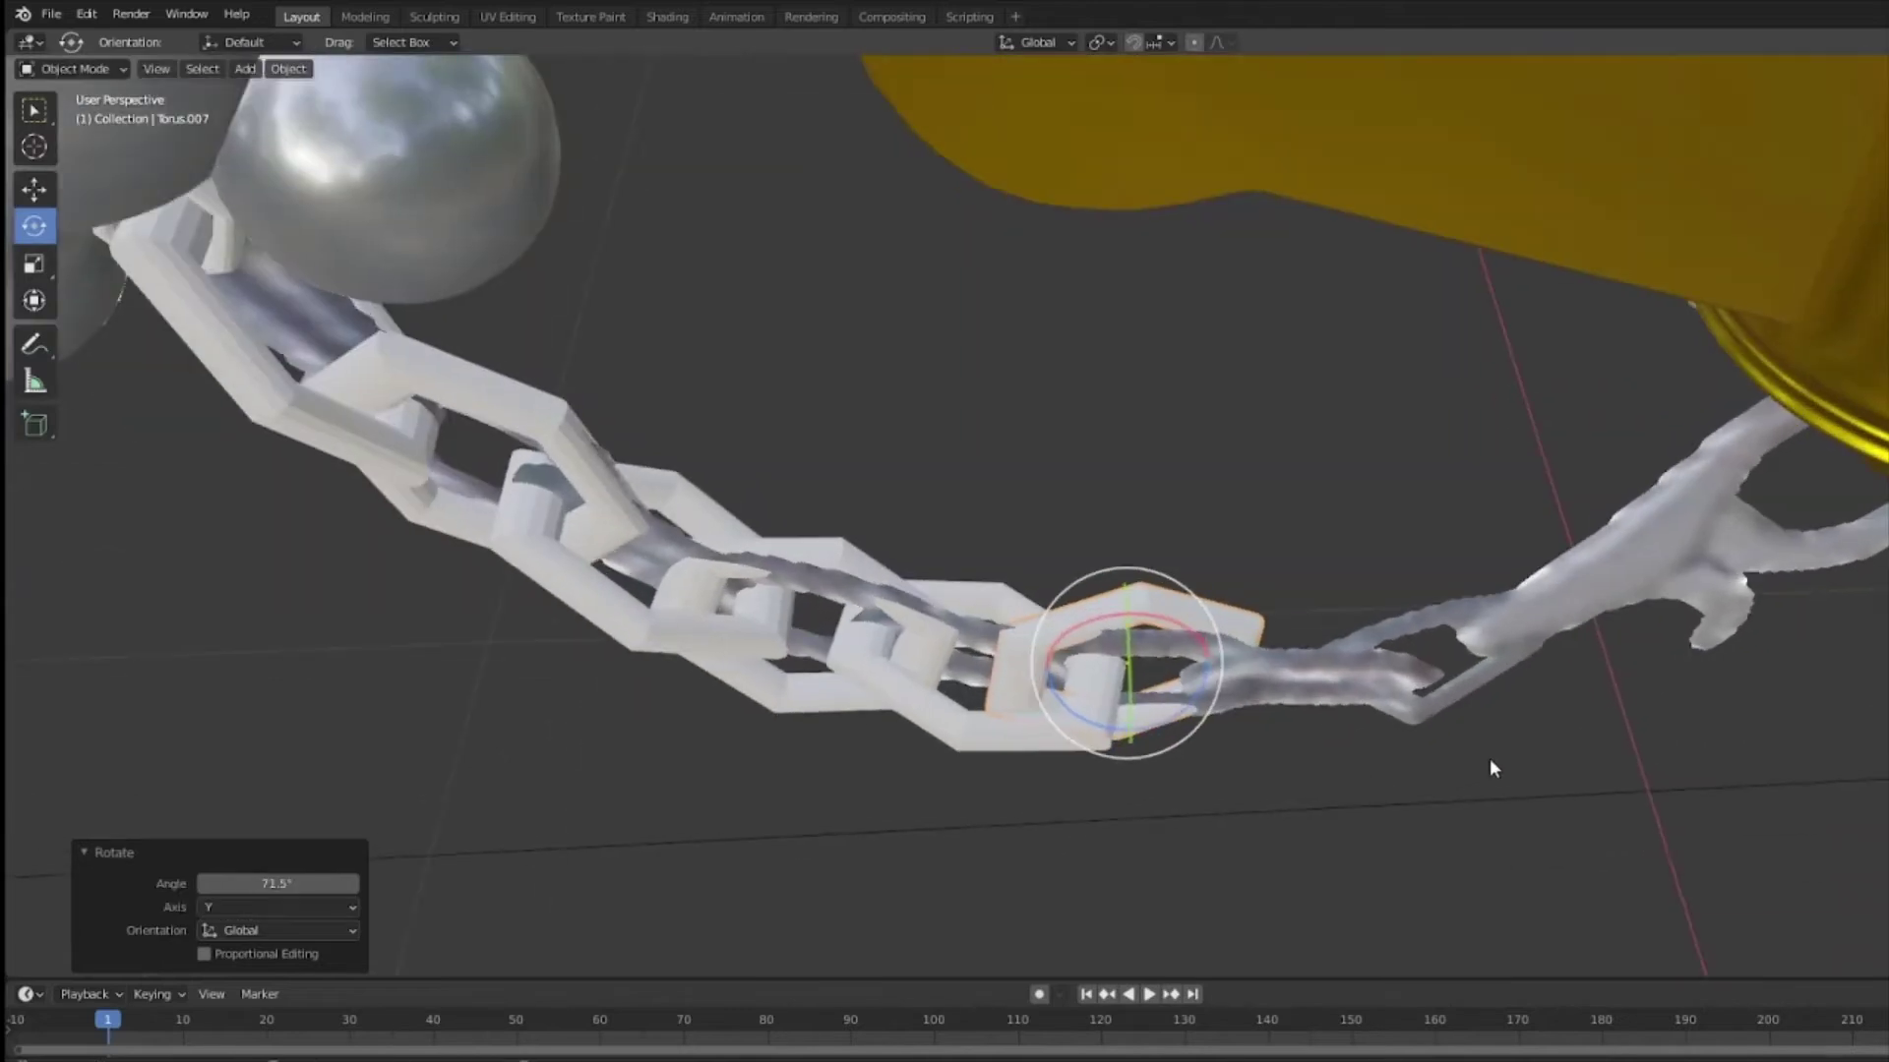
# Step: Move the new upright link so it loops through the end of the sideways link
pyautogui.scroll(-5, 1484, 509)
pyautogui.moveTo(1484, 509); pyautogui.dragTo(1307, 472, button='middle')
pyautogui.scroll(5, 1257, 702)
pyautogui.click(35, 189)
pyautogui.moveTo(1287, 726); pyautogui.dragTo(1303, 743)
pyautogui.moveTo(1304, 744); pyautogui.dragTo(985, 649, button='middle')
pyautogui.moveTo(890, 584); pyautogui.dragTo(943, 576)
# Step: Refine the end link's angle and shift it along the reference chain to fit the sideways link
pyautogui.moveTo(942, 577); pyautogui.dragTo(1279, 550, button='middle')
pyautogui.click(35, 189)
pyautogui.moveTo(1243, 604); pyautogui.dragTo(1269, 602)
pyautogui.click(35, 226)
pyautogui.moveTo(1131, 580); pyautogui.dragTo(1142, 679, button='middle')
pyautogui.moveTo(1149, 625); pyautogui.dragTo(1142, 626)
pyautogui.click(34, 189)
pyautogui.moveTo(1250, 560); pyautogui.dragTo(1349, 651, button='middle')
pyautogui.moveTo(1281, 705); pyautogui.dragTo(1202, 681)
# Step: Add the neighbouring sideways link to the selection and move both links -0.004984 m along Z
pyautogui.keyDown('shift'); pyautogui.click(1042, 717); pyautogui.keyUp('shift')
pyautogui.moveTo(1227, 614); pyautogui.dragTo(1243, 498, button='middle')
pyautogui.moveTo(1108, 512); pyautogui.dragTo(1103, 520)
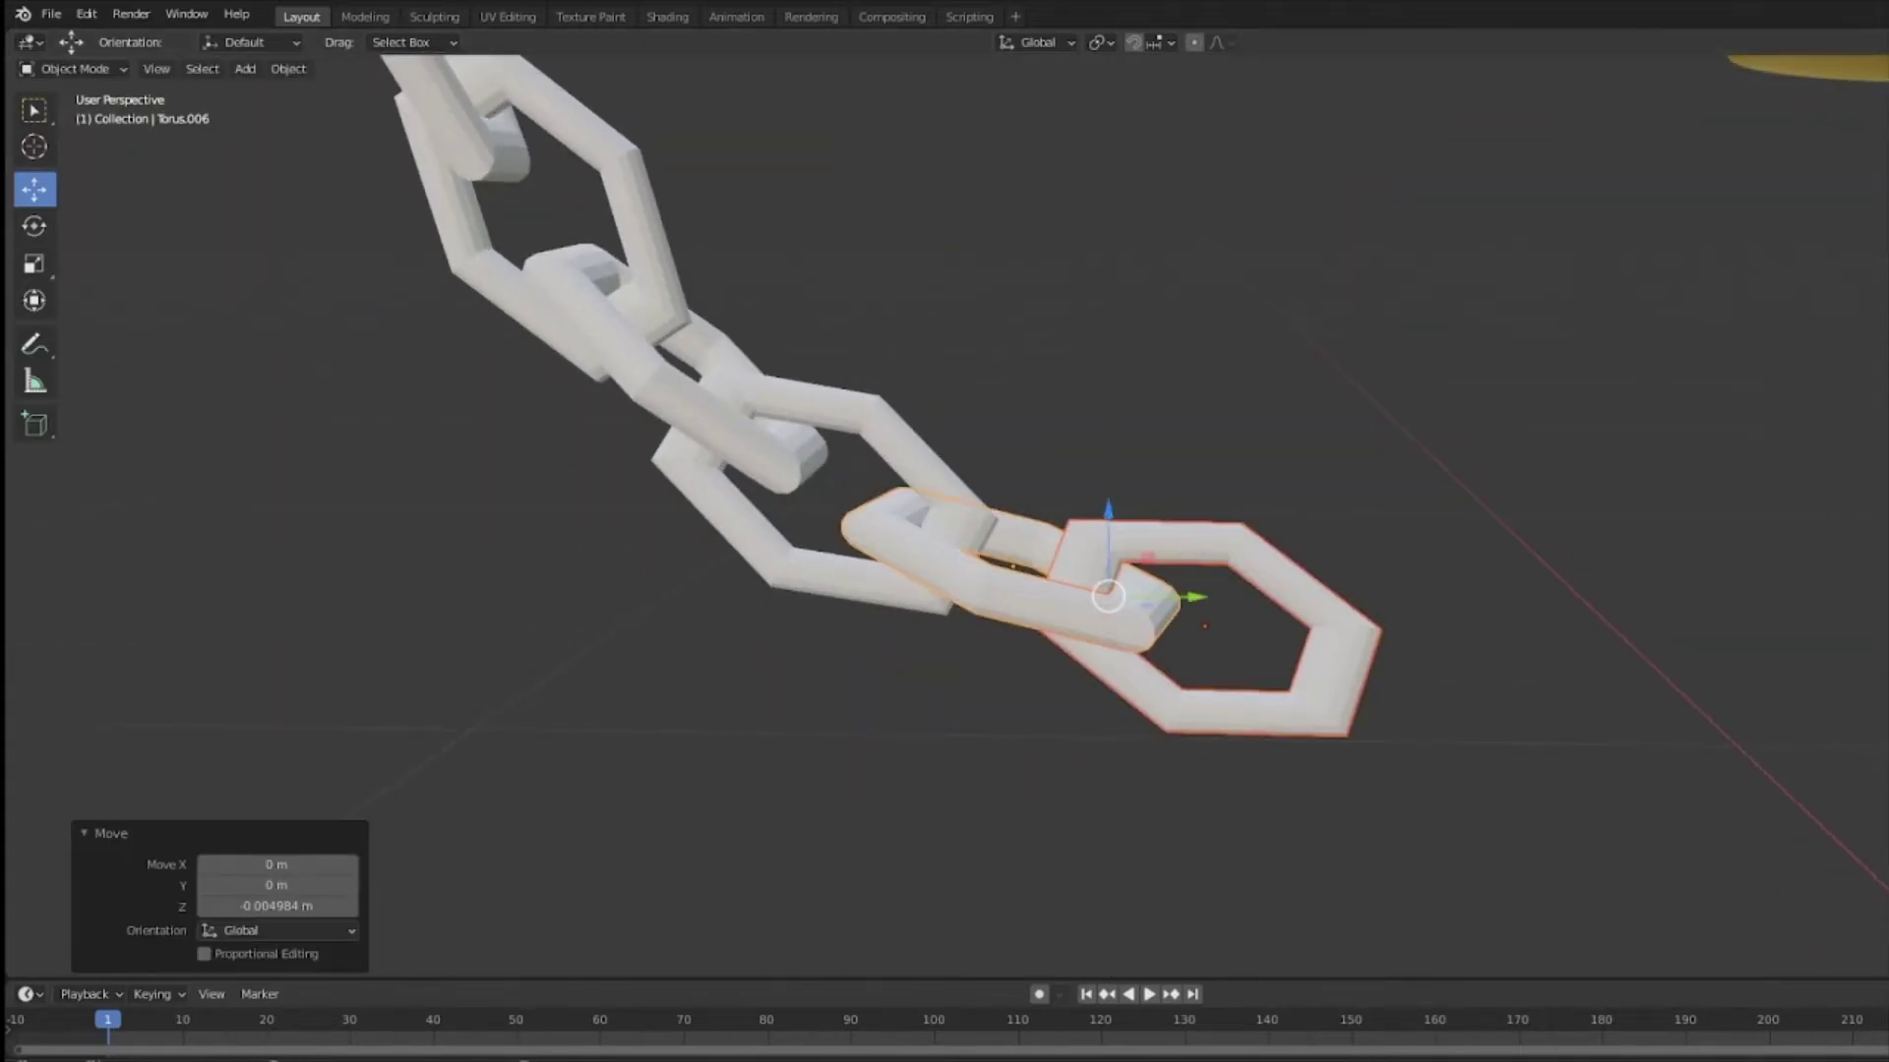
# Step: Select only the end link, nudge it to interlock with the sideways link, and keep it selected
pyautogui.click(1297, 620)
pyautogui.hotkey('shift', 'space')
pyautogui.press('g')
pyautogui.moveTo(1211, 575); pyautogui.dragTo(1200, 556)
pyautogui.click(1346, 578)
pyautogui.hotkey('ctrl', 'z')
pyautogui.scroll(-5, 1346, 578)
pyautogui.moveTo(1346, 579); pyautogui.dragTo(1213, 467, button='middle')
pyautogui.scroll(-5, 972, 623)
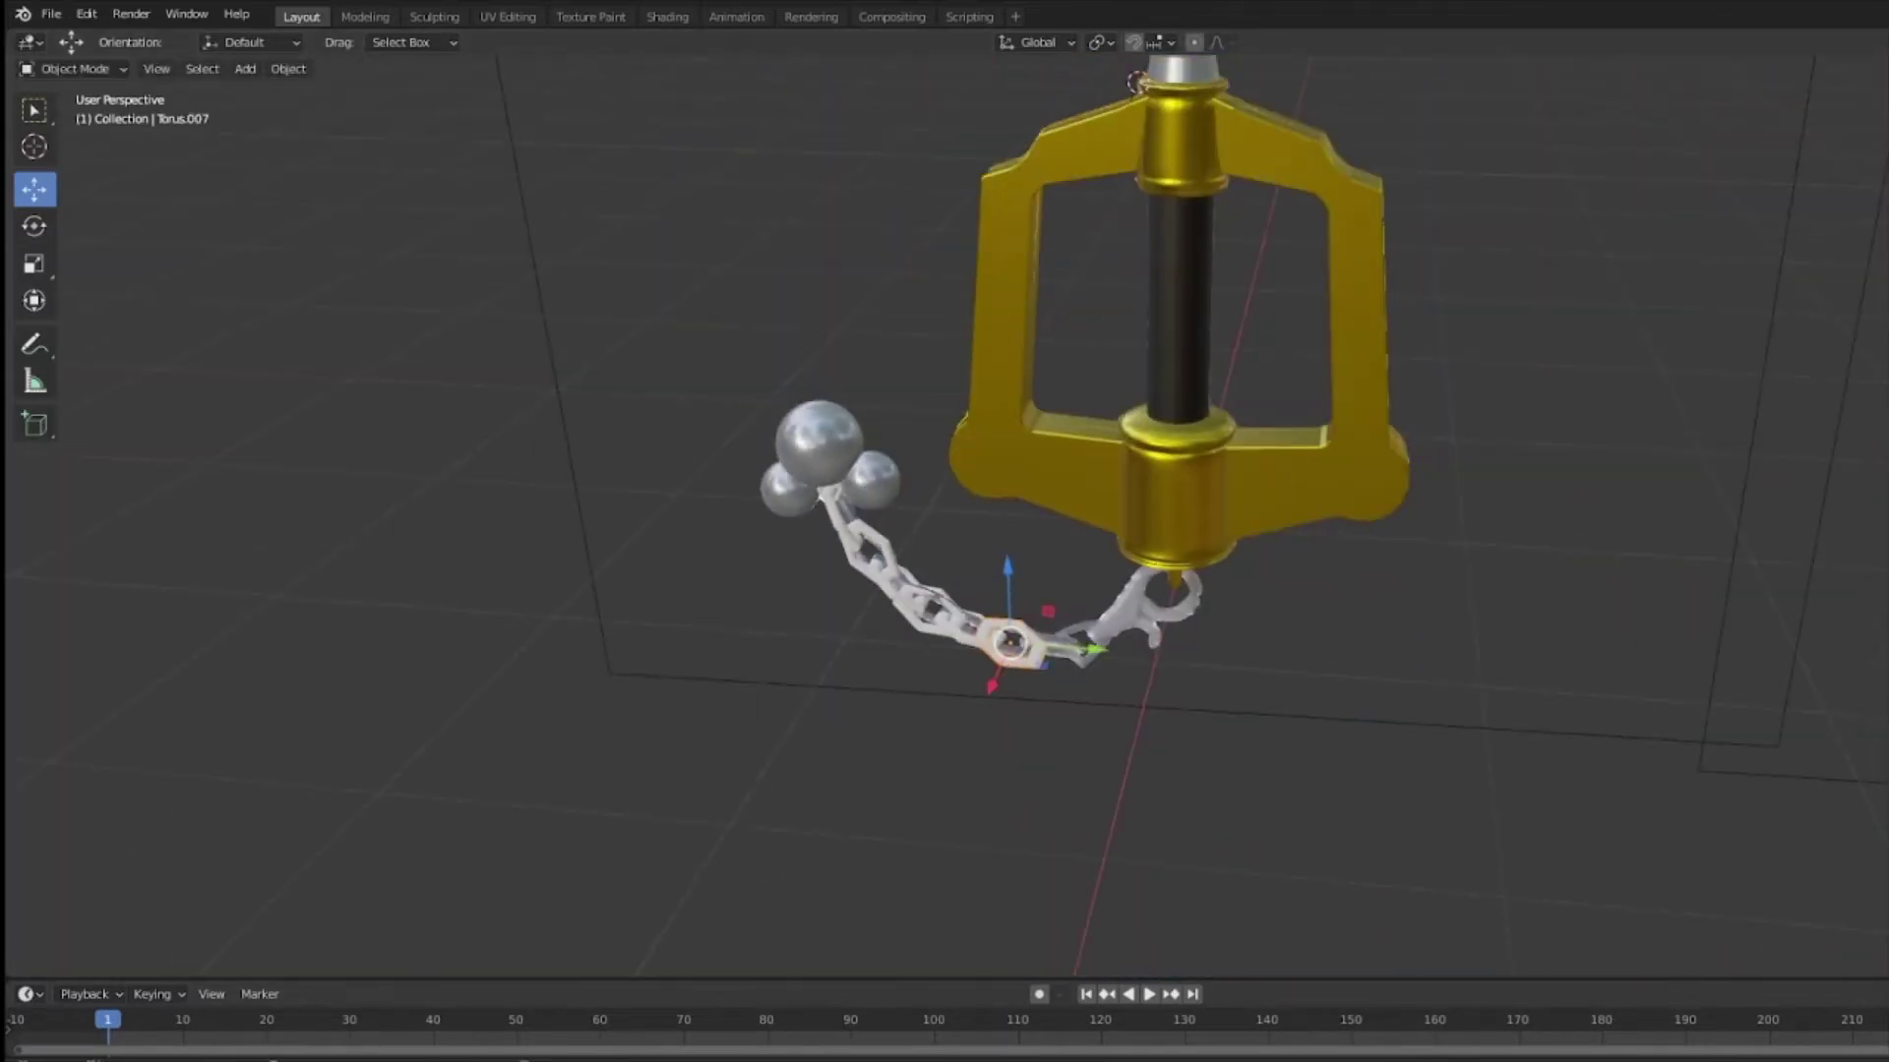
# Step: Place one more link at the chain's end next to the reference clasp, rotated sideways through the last upright link
pyautogui.click(1122, 610)
pyautogui.moveTo(1121, 610); pyautogui.dragTo(1150, 570, button='middle')
pyautogui.scroll(2, 1326, 639)
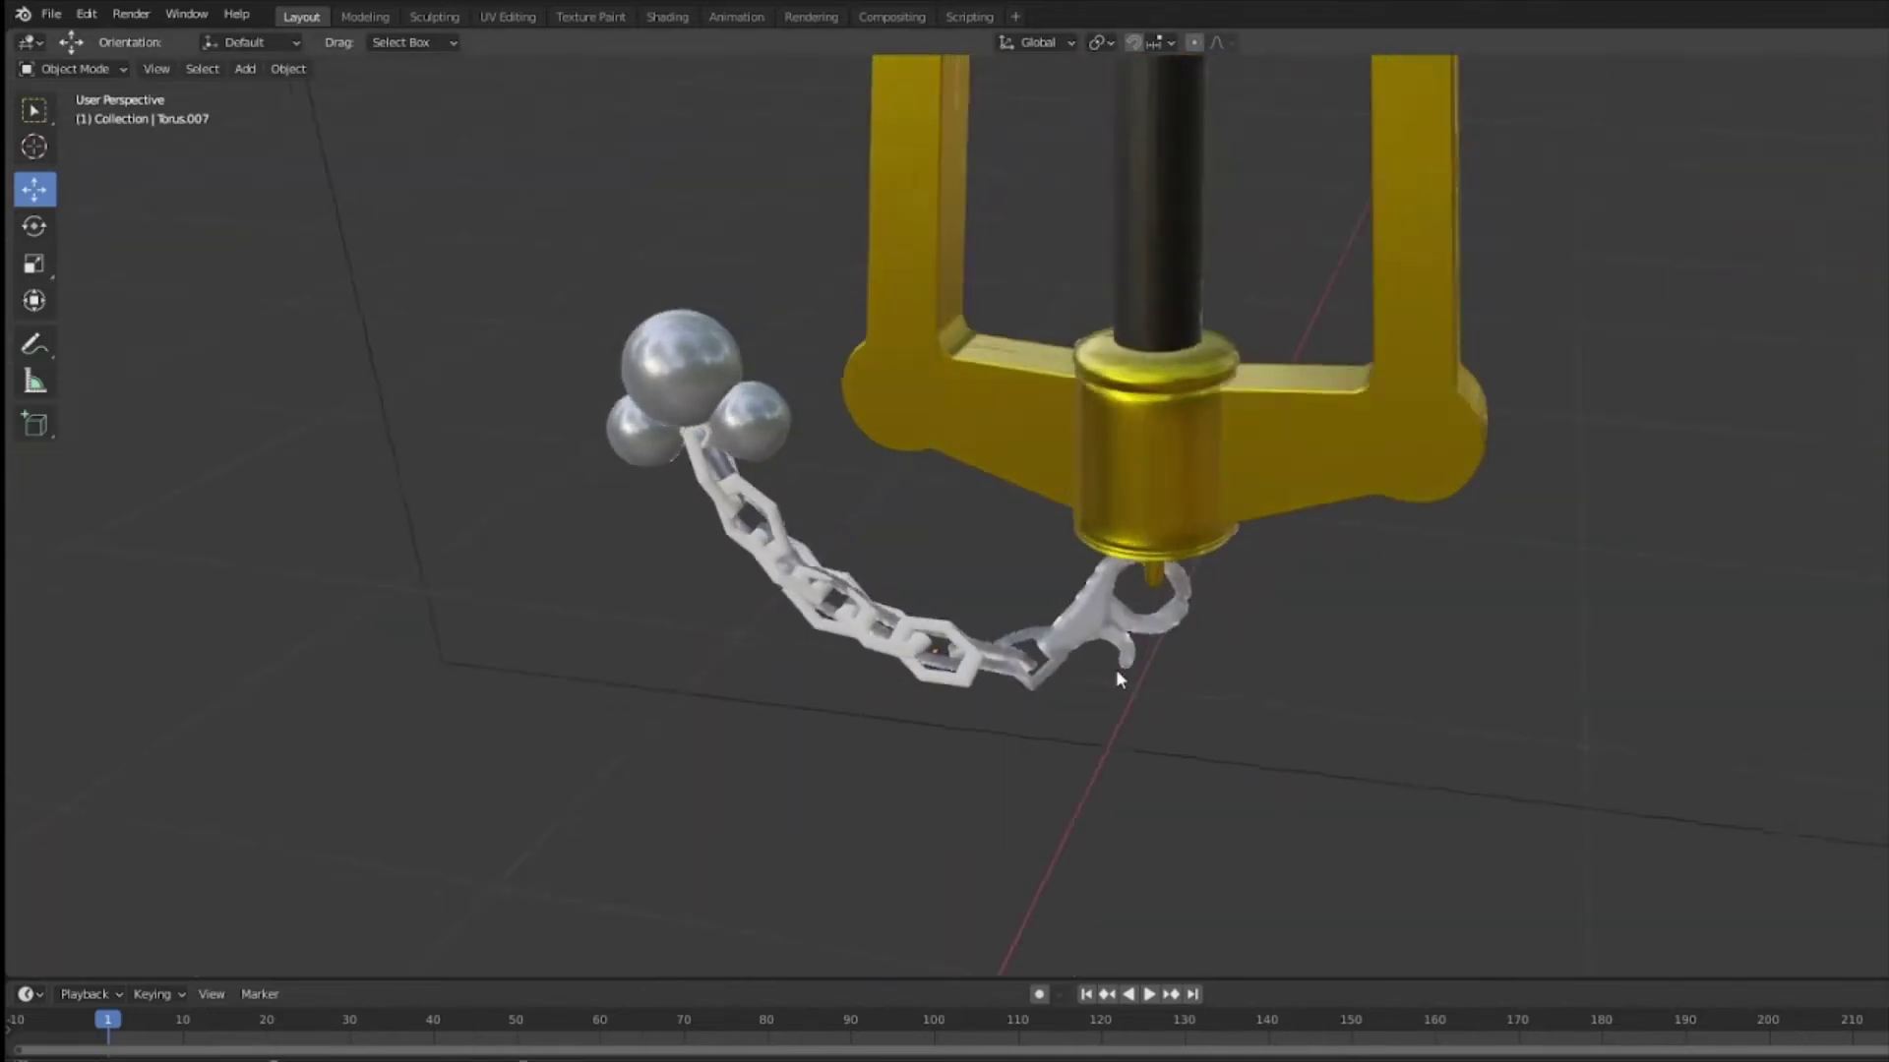
pyautogui.scroll(3, 1116, 669)
pyautogui.scroll(3, 1009, 718)
pyautogui.press('g')
pyautogui.click(926, 684)
pyautogui.click(34, 226)
pyautogui.moveTo(818, 626); pyautogui.dragTo(742, 523, button='middle')
pyautogui.moveTo(743, 526); pyautogui.dragTo(814, 489)
pyautogui.moveTo(813, 489); pyautogui.dragTo(929, 551, button='middle')
pyautogui.moveTo(934, 630); pyautogui.dragTo(901, 553)
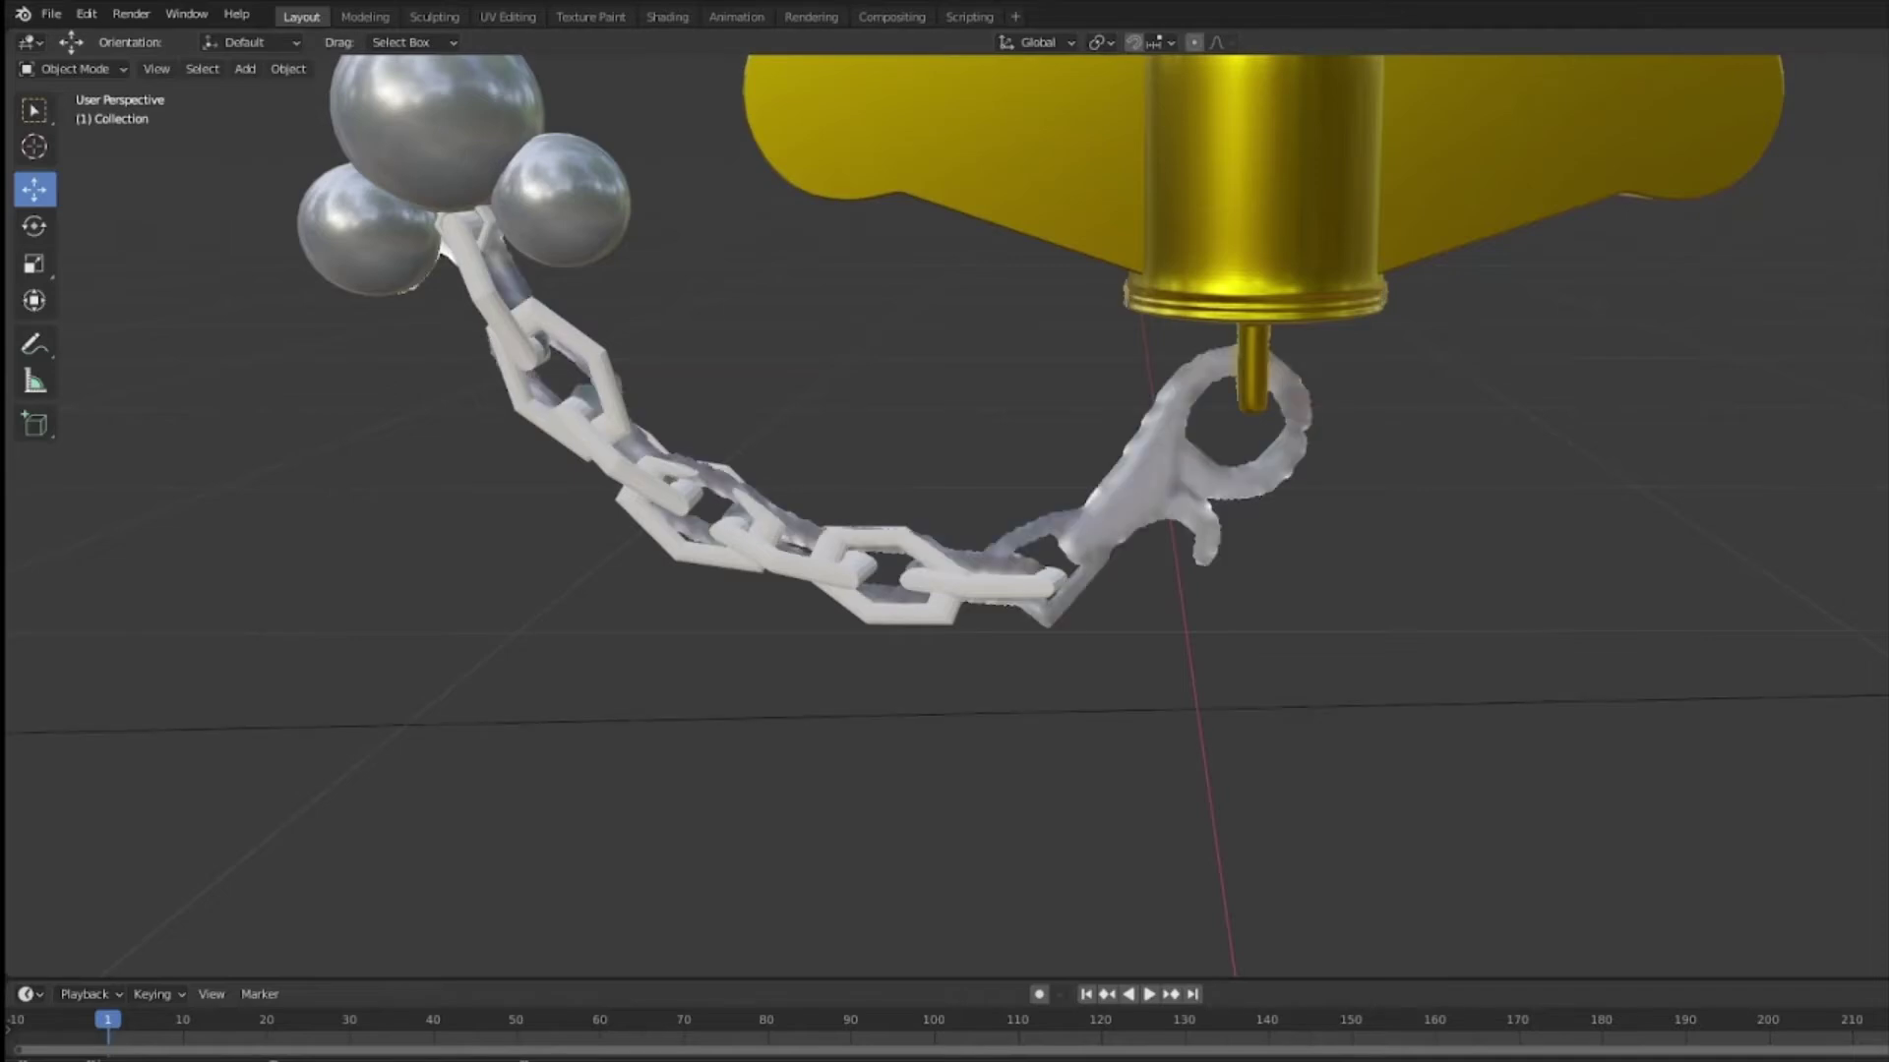
# Step: Add a 2 m plane mesh to the scene
pyautogui.scroll(5, 1267, 525)
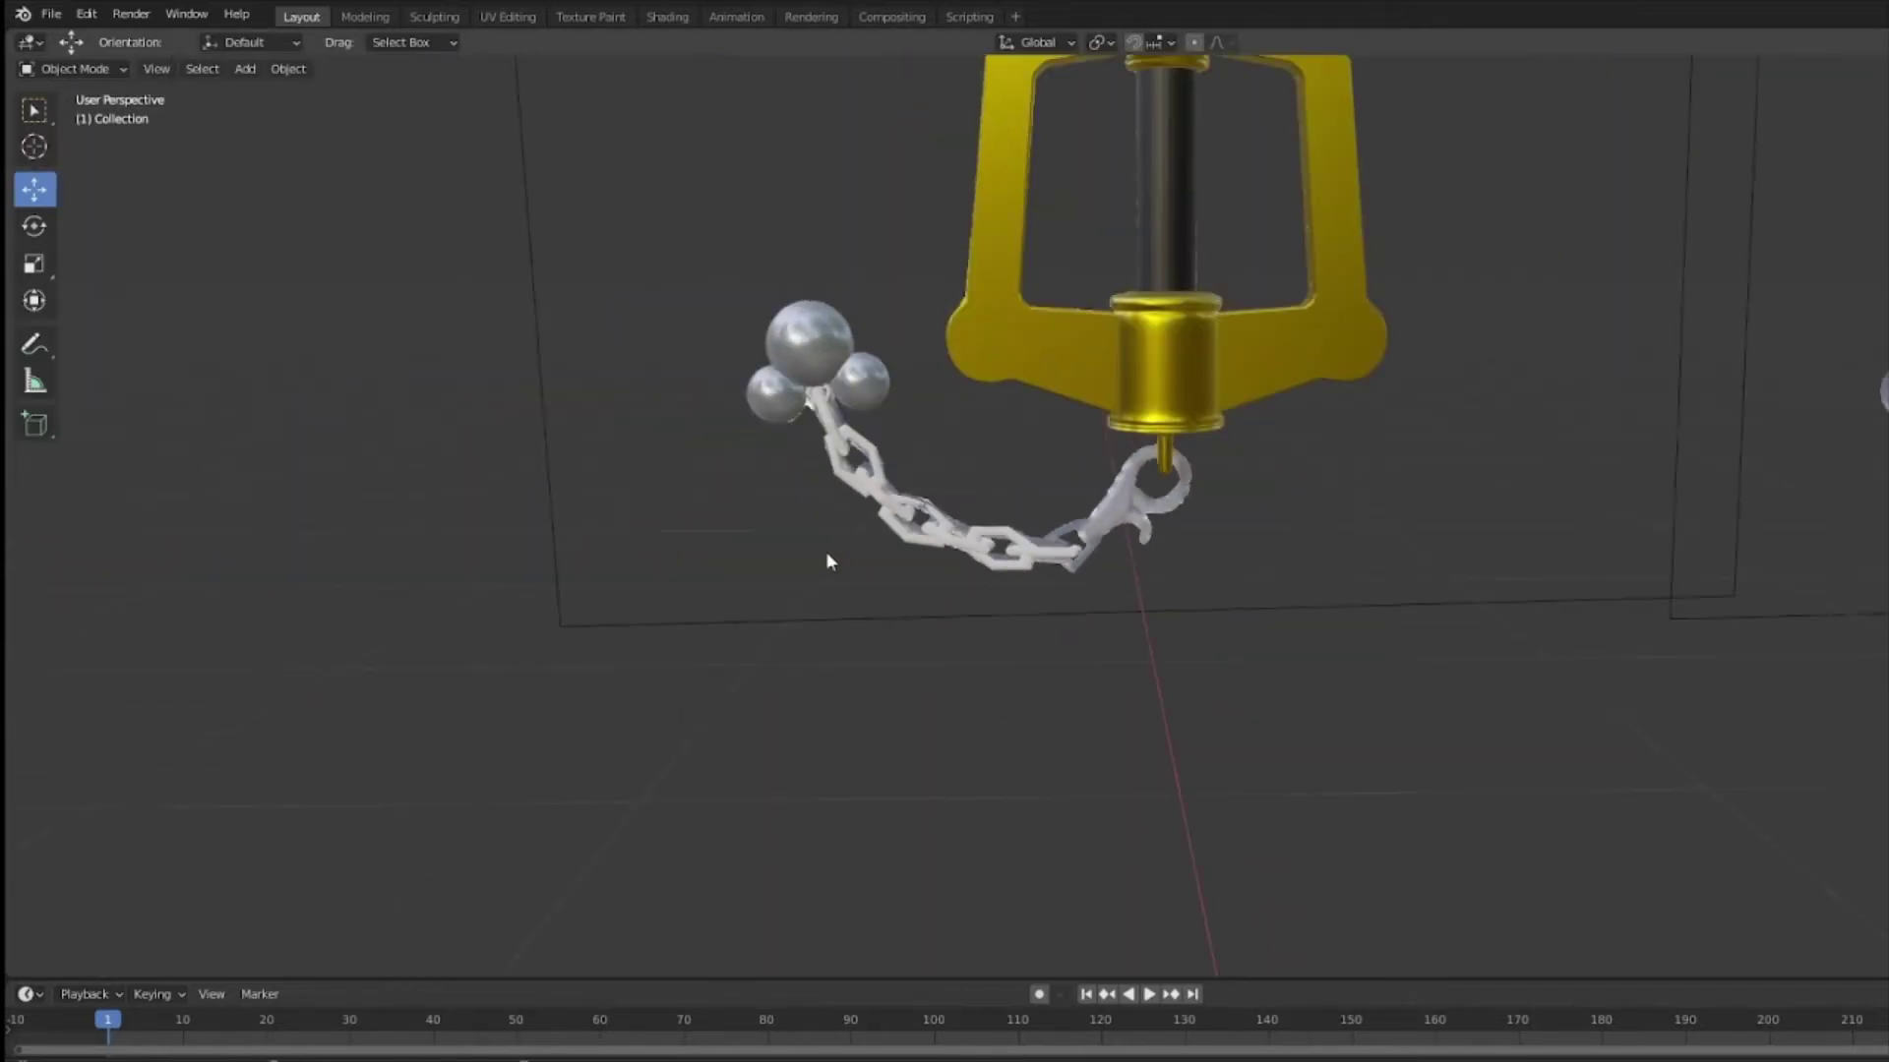
pyautogui.scroll(-5, 1265, 657)
pyautogui.click(245, 69)
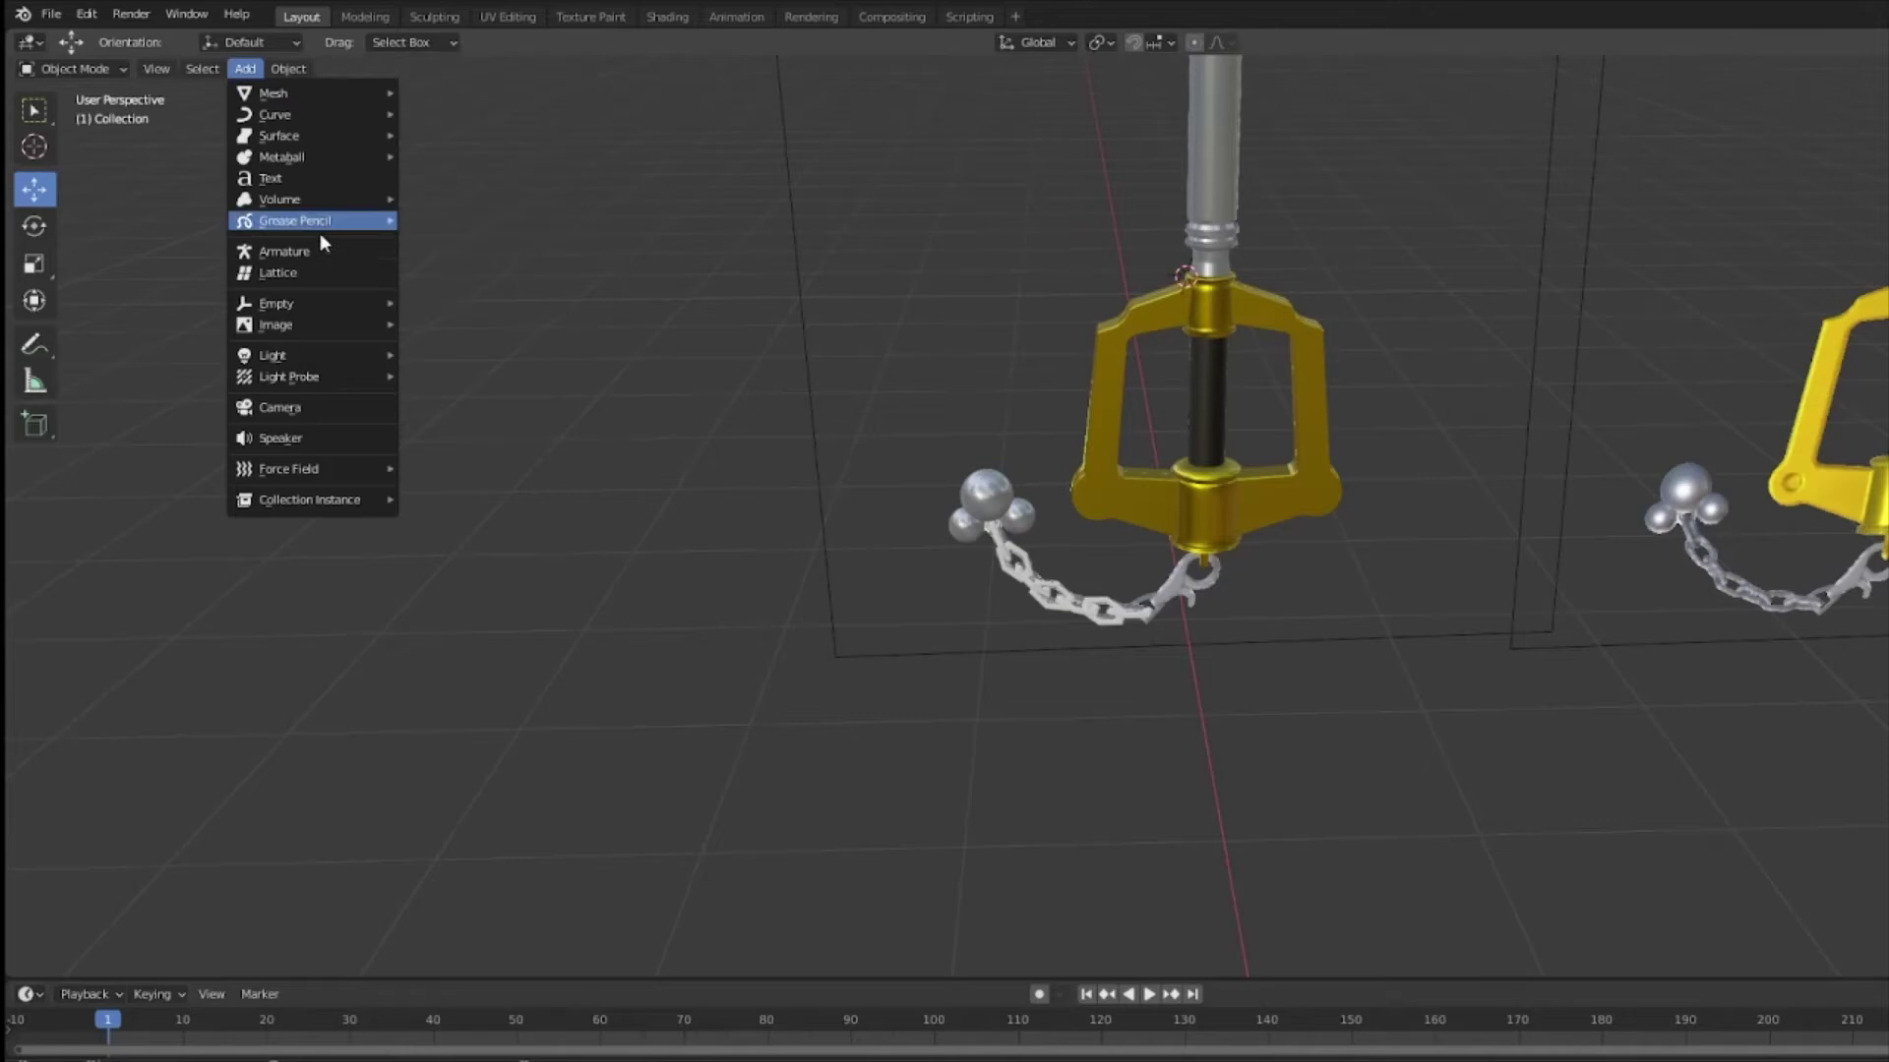
pyautogui.moveTo(311, 97)
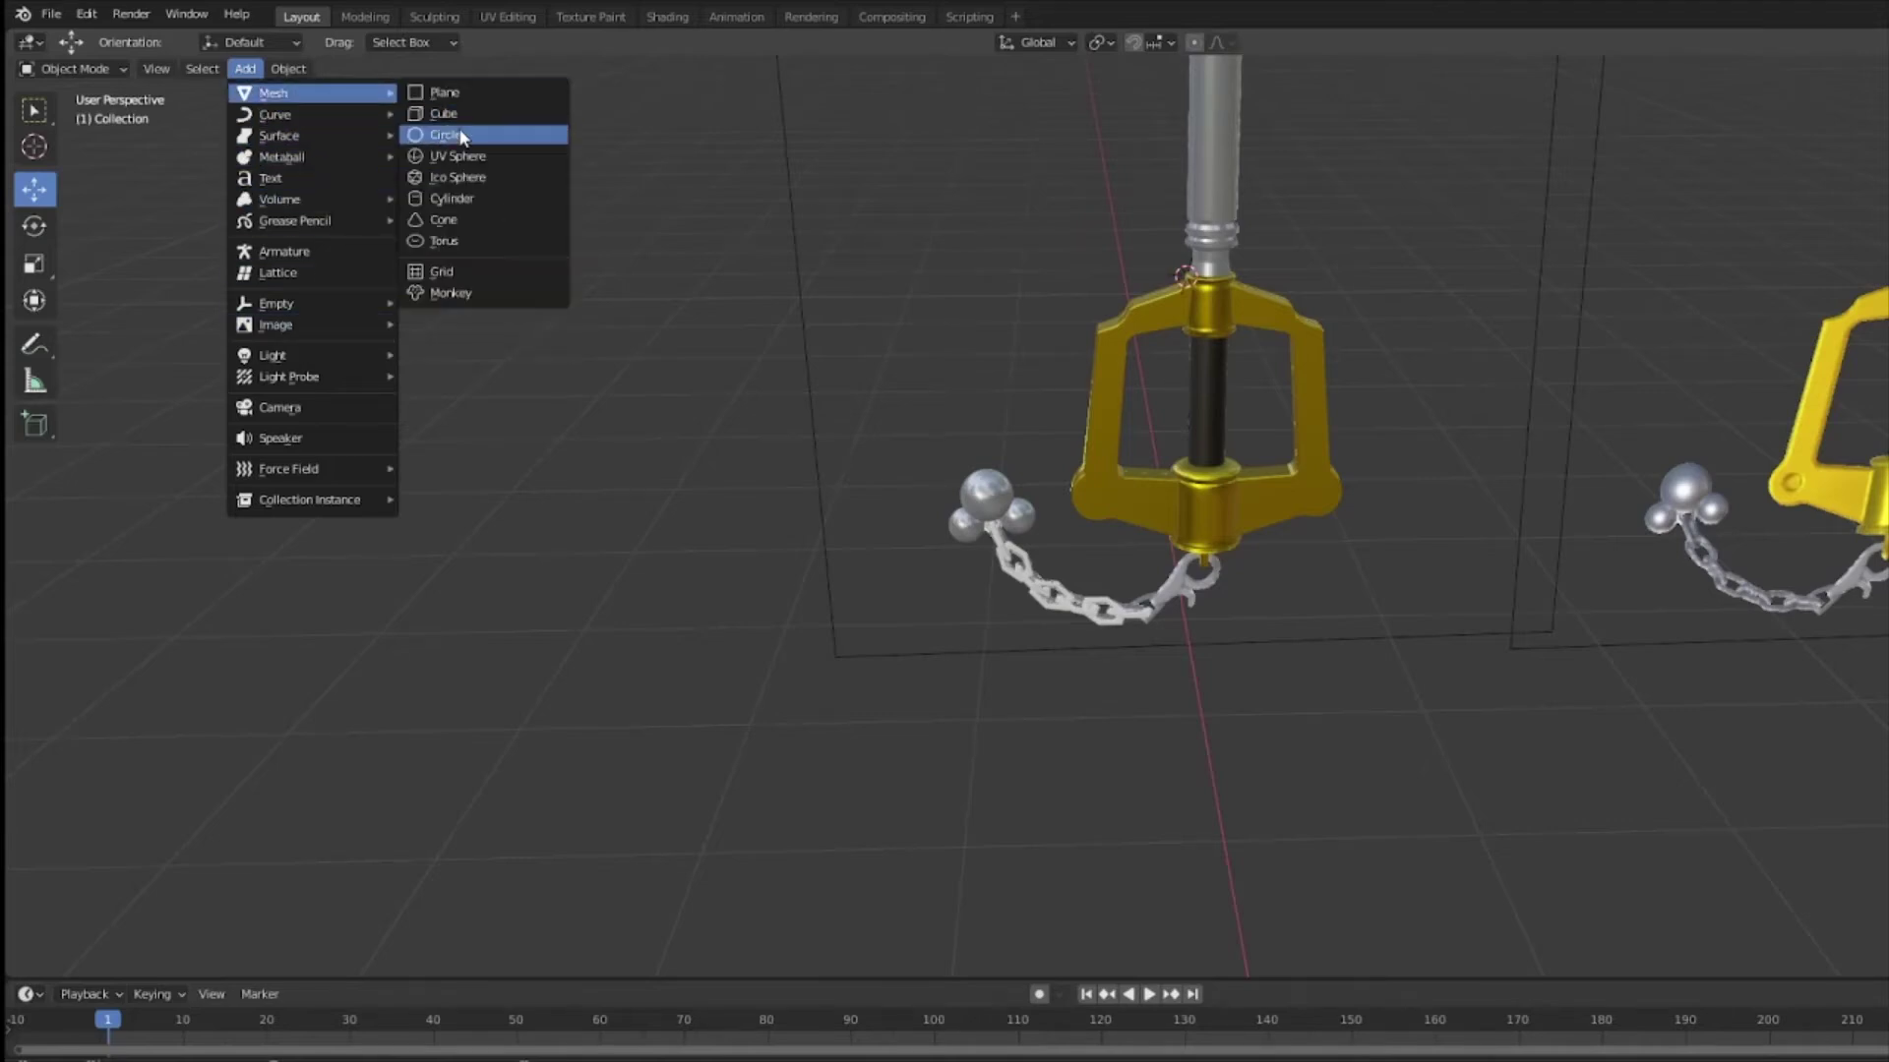
pyautogui.click(491, 95)
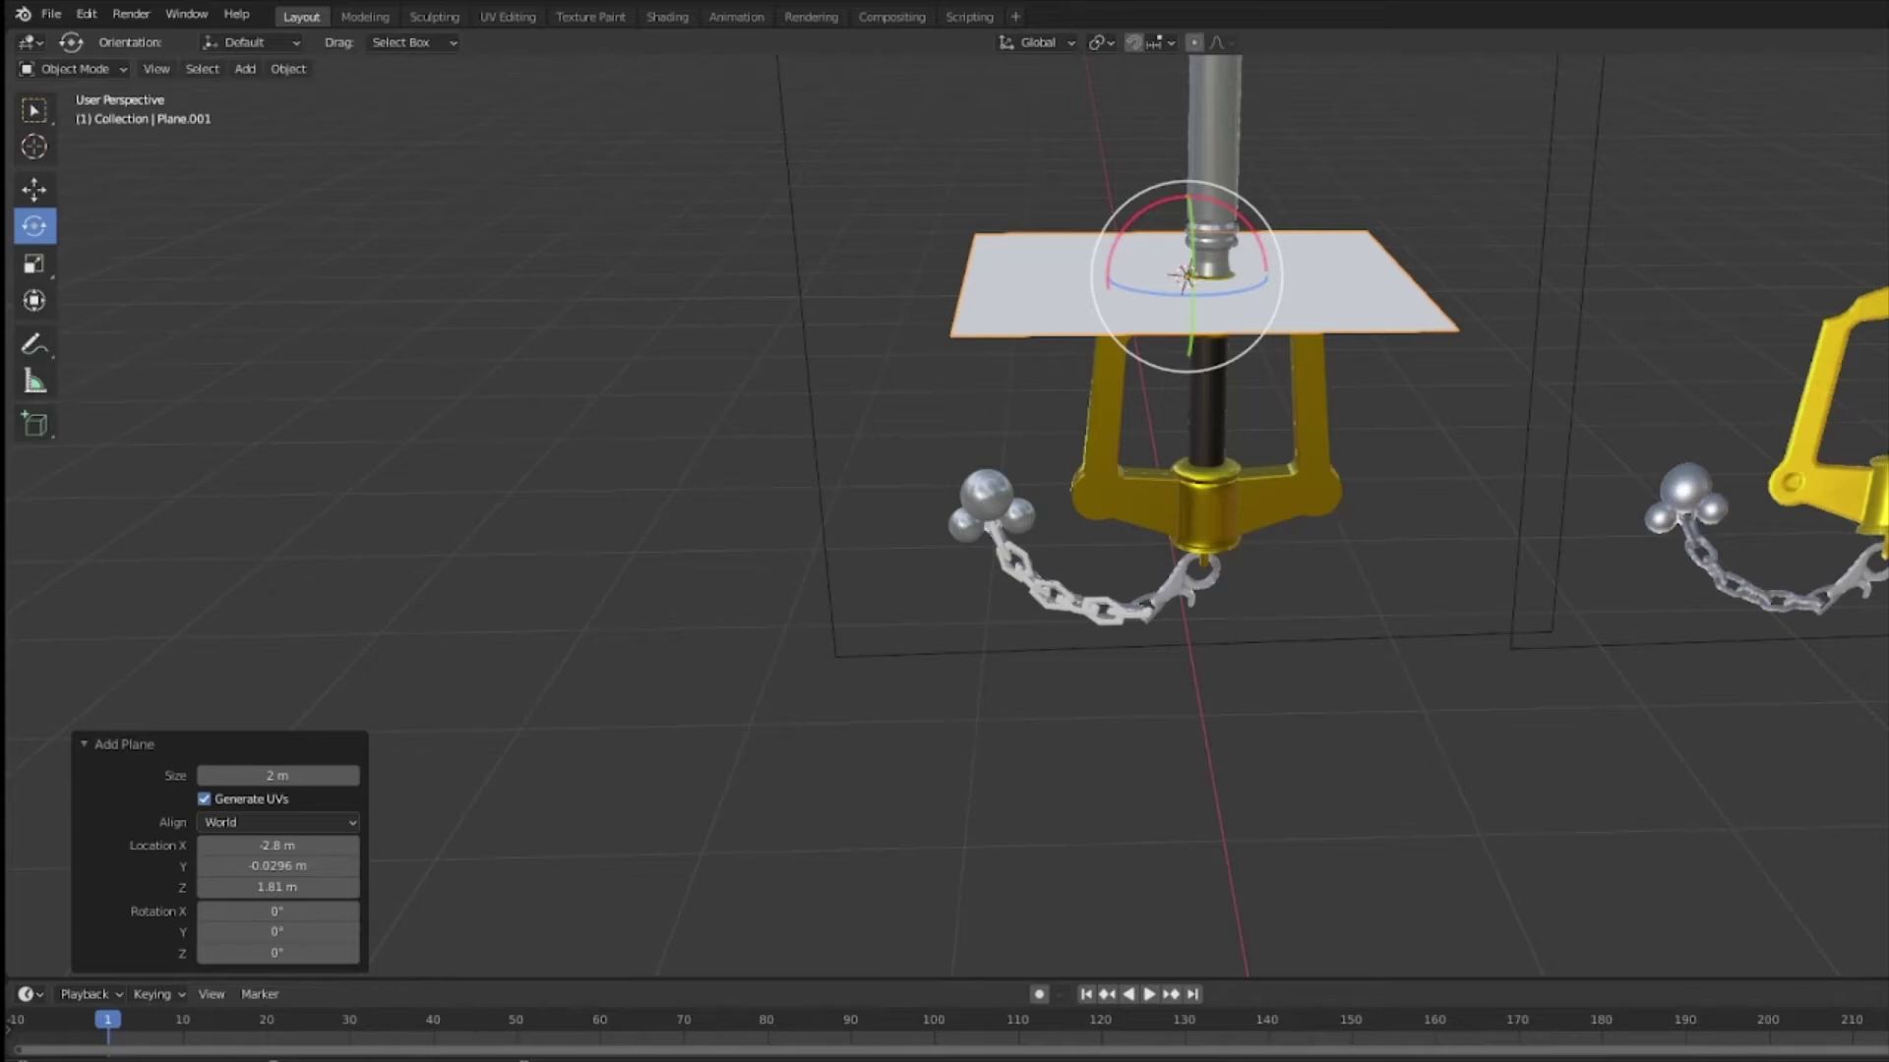
pyautogui.press('Return')
# Step: Rotate the new plane 90° so it stands upright behind the handle
pyautogui.press('r')
pyautogui.press('z')
pyautogui.press('9')
pyautogui.press('0')
pyautogui.press('Return')
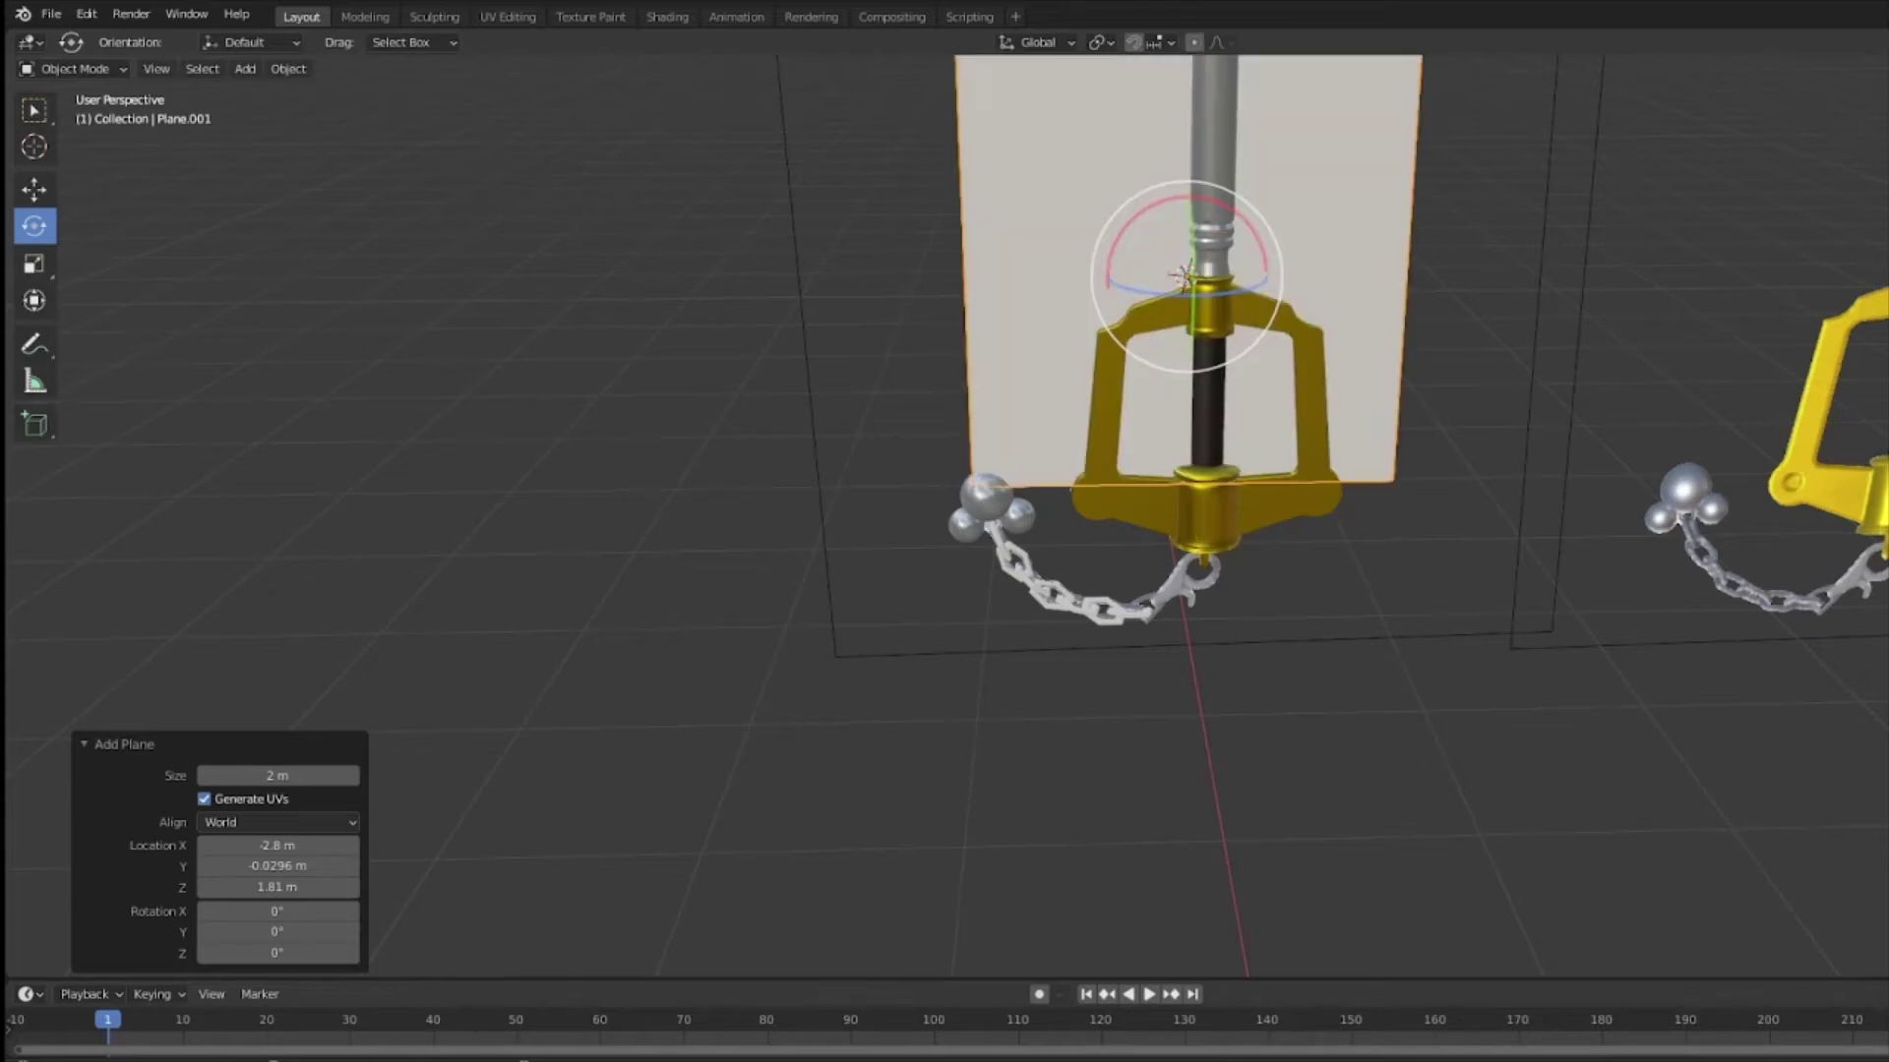
# Step: Scale the plane down and position it behind the reference clasp, including a -0.29554 m move along Z
pyautogui.moveTo(1181, 200); pyautogui.dragTo(1213, 454)
pyautogui.press('g')
pyautogui.press('KP_Decimal')
pyautogui.moveTo(1224, 467); pyautogui.dragTo(1426, 556, button='middle')
pyautogui.moveTo(1195, 539); pyautogui.dragTo(1077, 516)
pyautogui.moveTo(1367, 521); pyautogui.dragTo(1186, 492, button='middle')
pyautogui.moveTo(1120, 438); pyautogui.dragTo(1148, 630)
pyautogui.press('KP_Decimal')
pyautogui.scroll(5, 1279, 645)
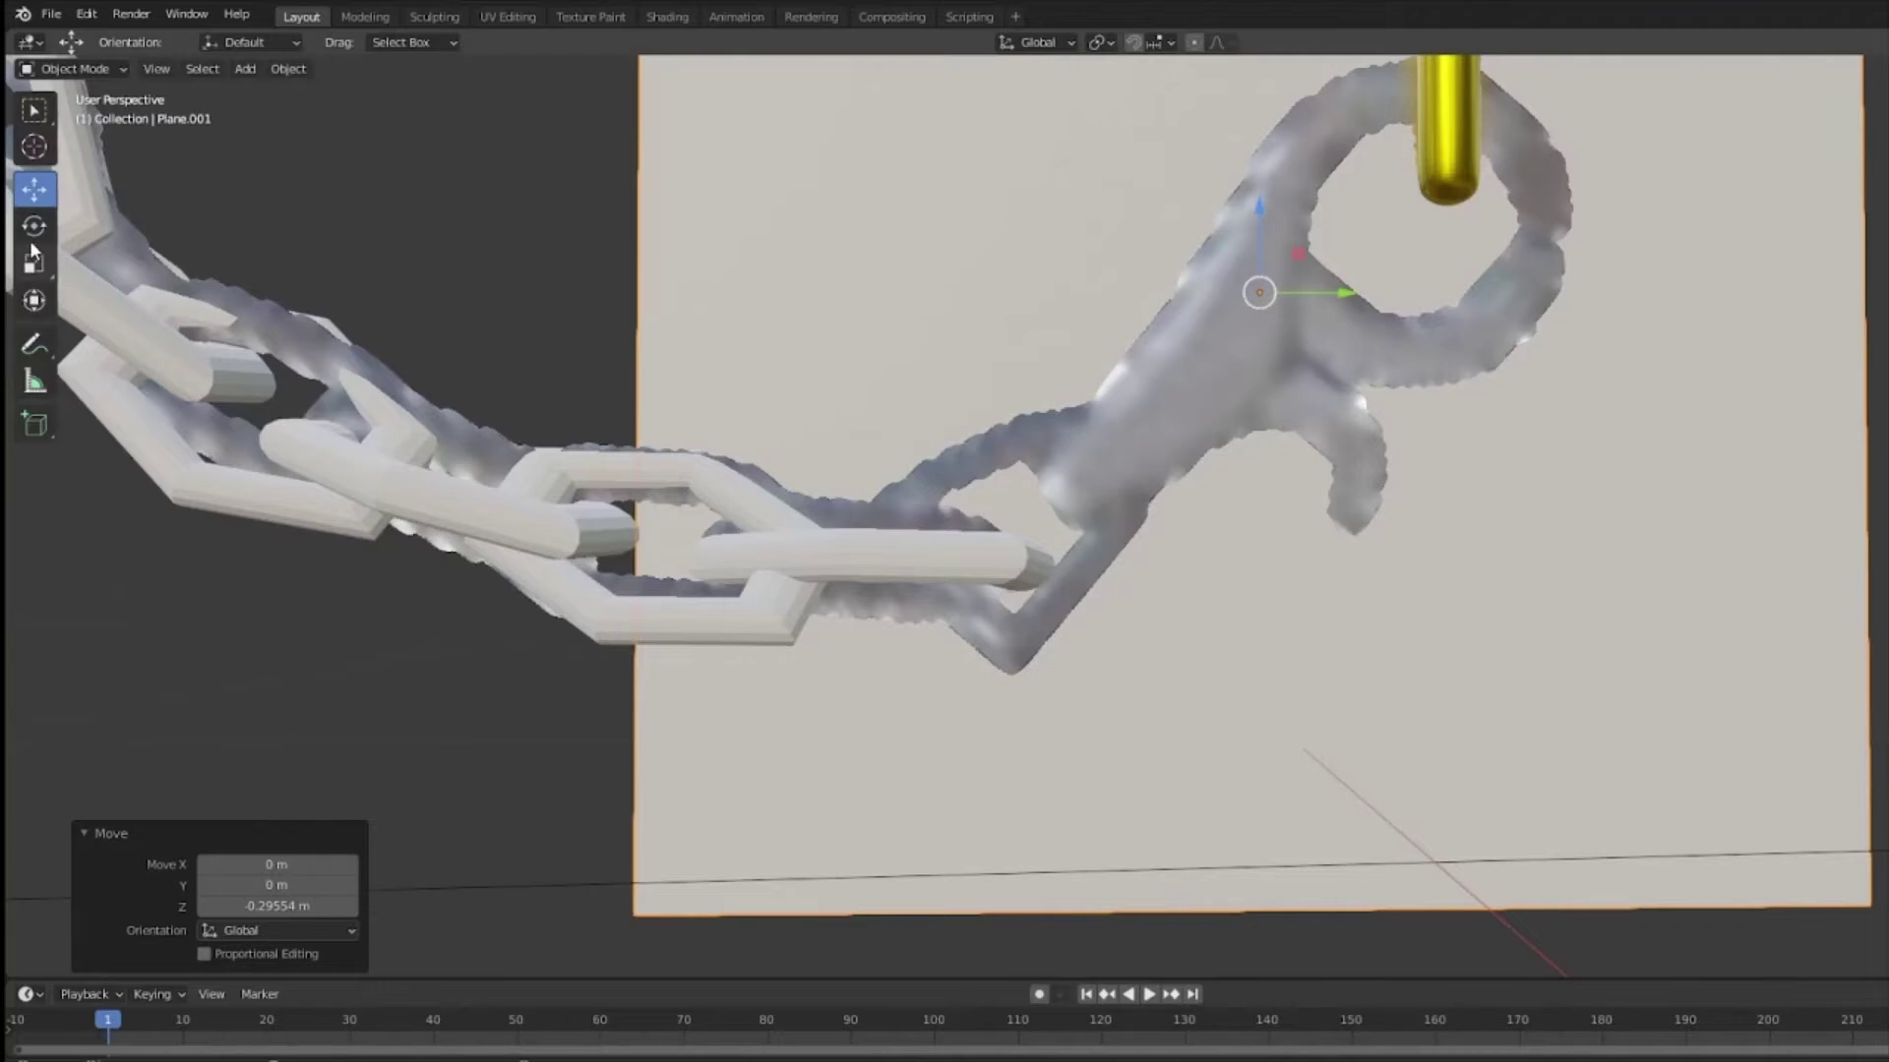
# Step: In Edit Mode, cut the reference clasp's outer outline into the plane with the Knife tool
pyautogui.moveTo(492, 305); pyautogui.dragTo(475, 310, button='middle')
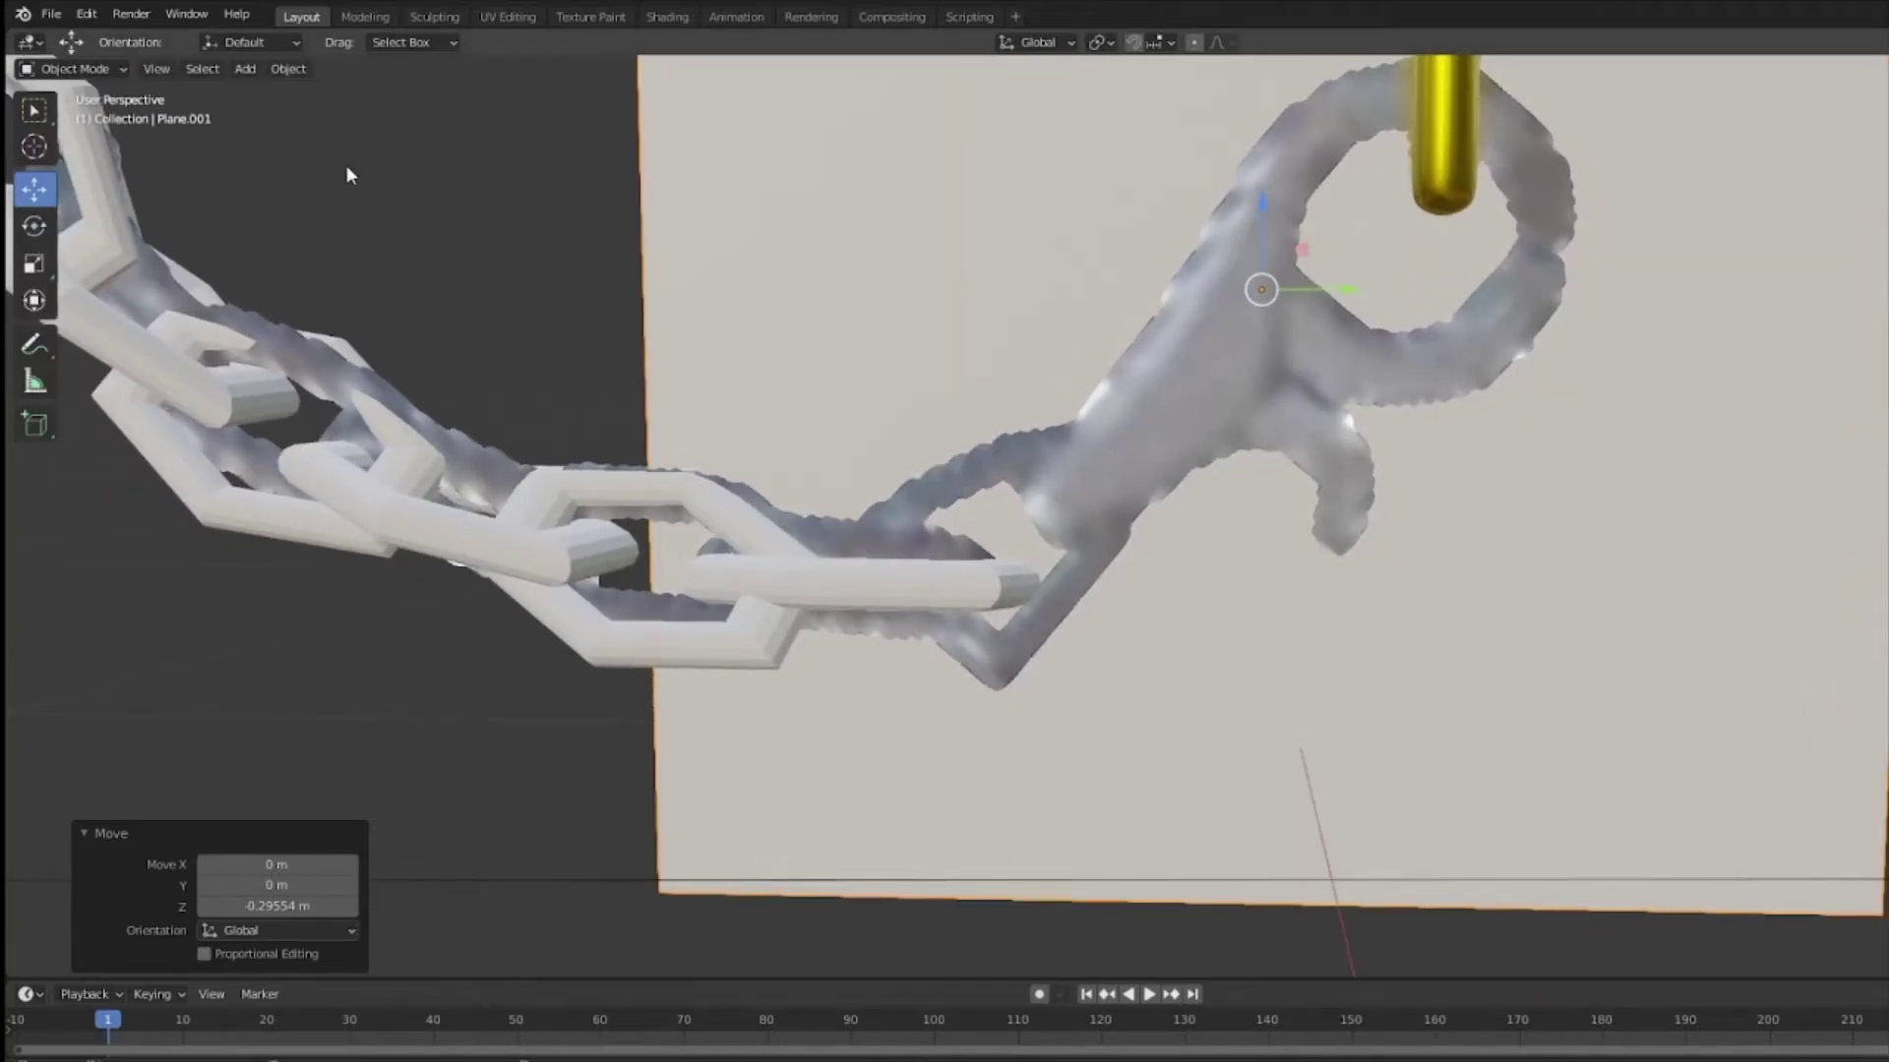
pyautogui.click(59, 70)
pyautogui.click(71, 119)
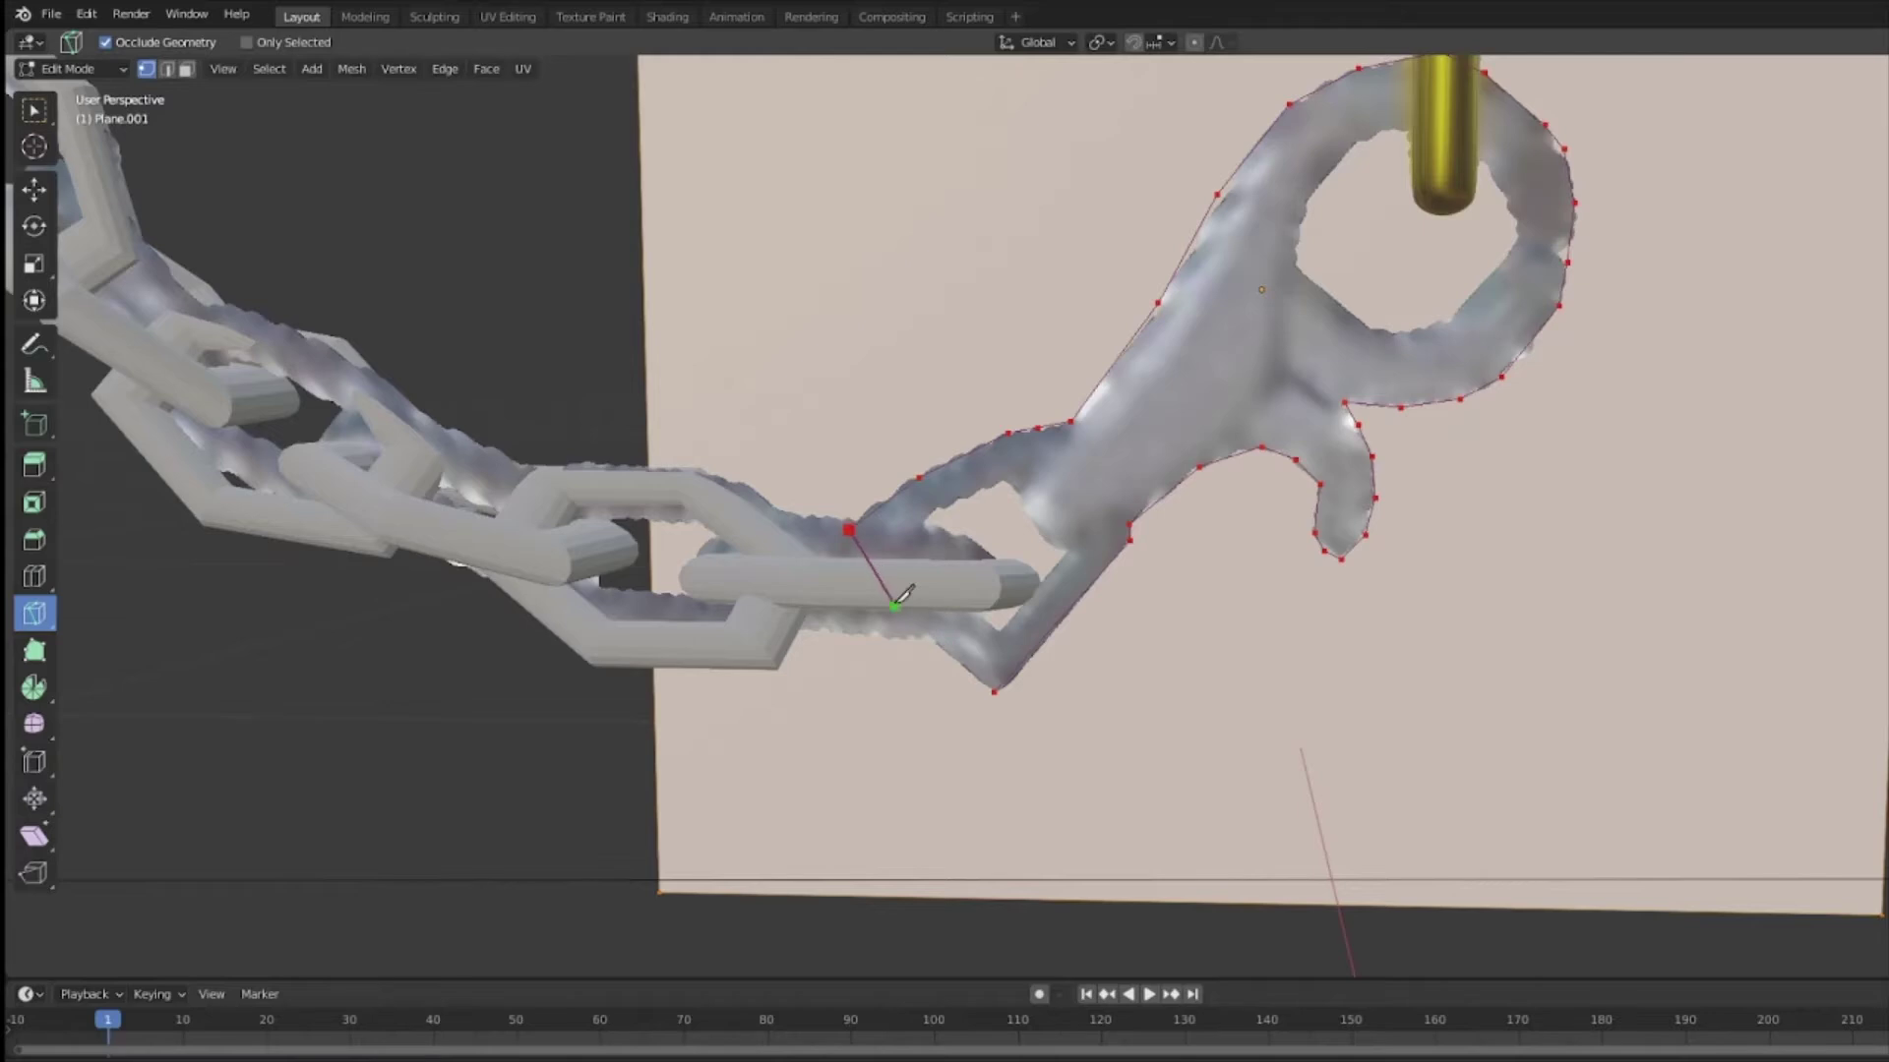
pyautogui.click(993, 692)
pyautogui.press('Return')
pyautogui.moveTo(993, 679); pyautogui.dragTo(1082, 748, button='middle')
pyautogui.click(34, 190)
pyautogui.click(106, 71)
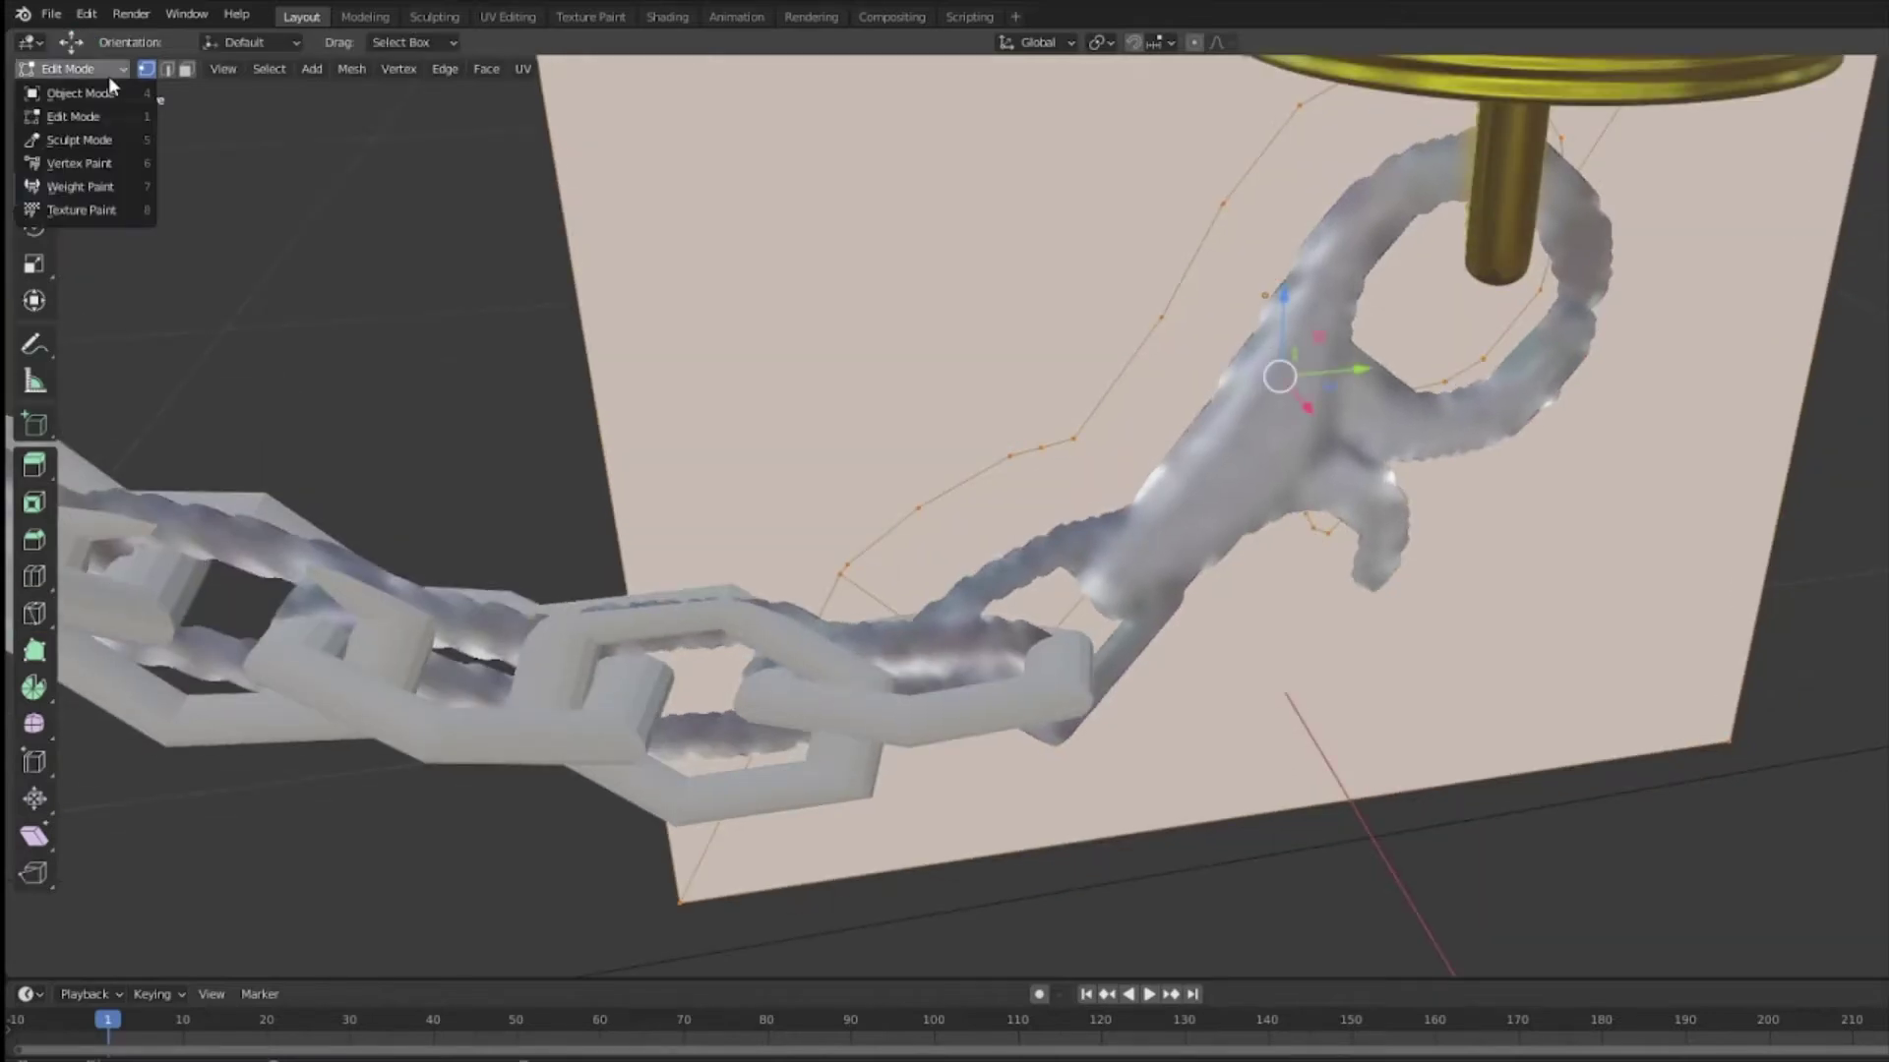
pyautogui.click(112, 93)
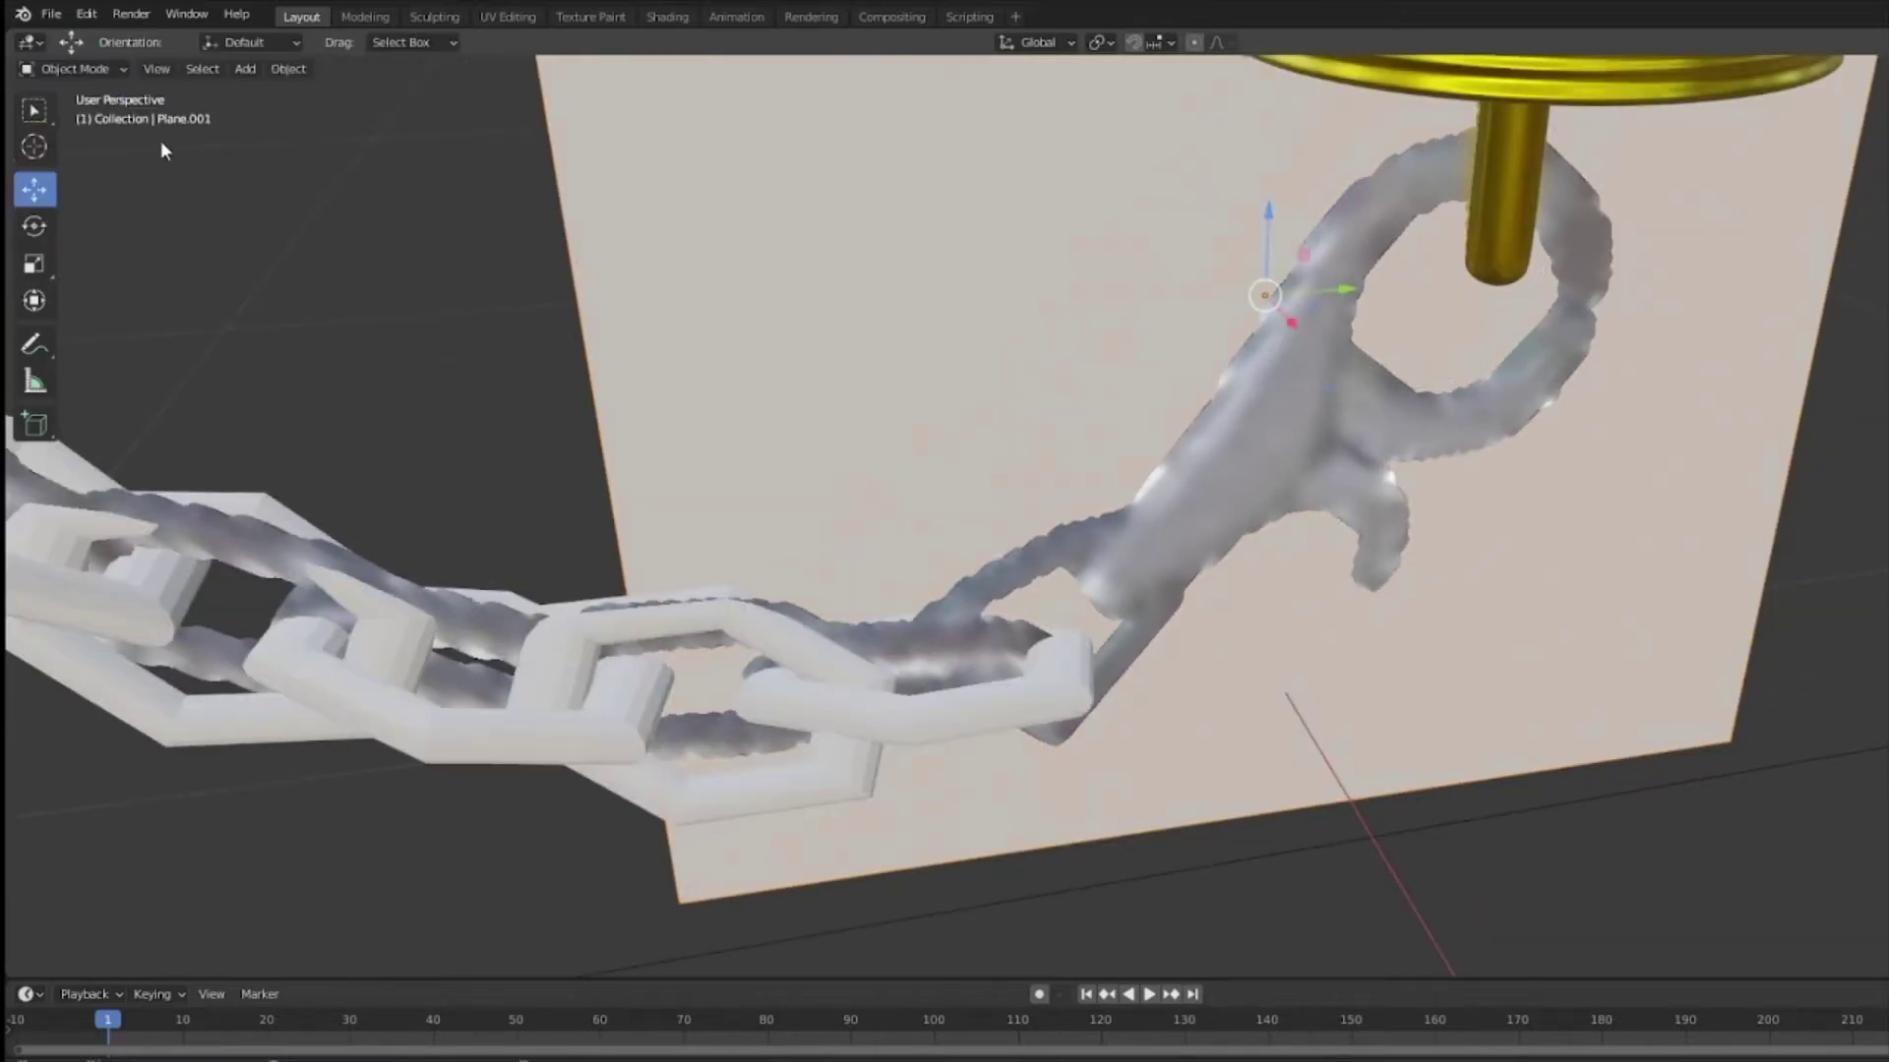
pyautogui.press('Tab')
pyautogui.click(87, 71)
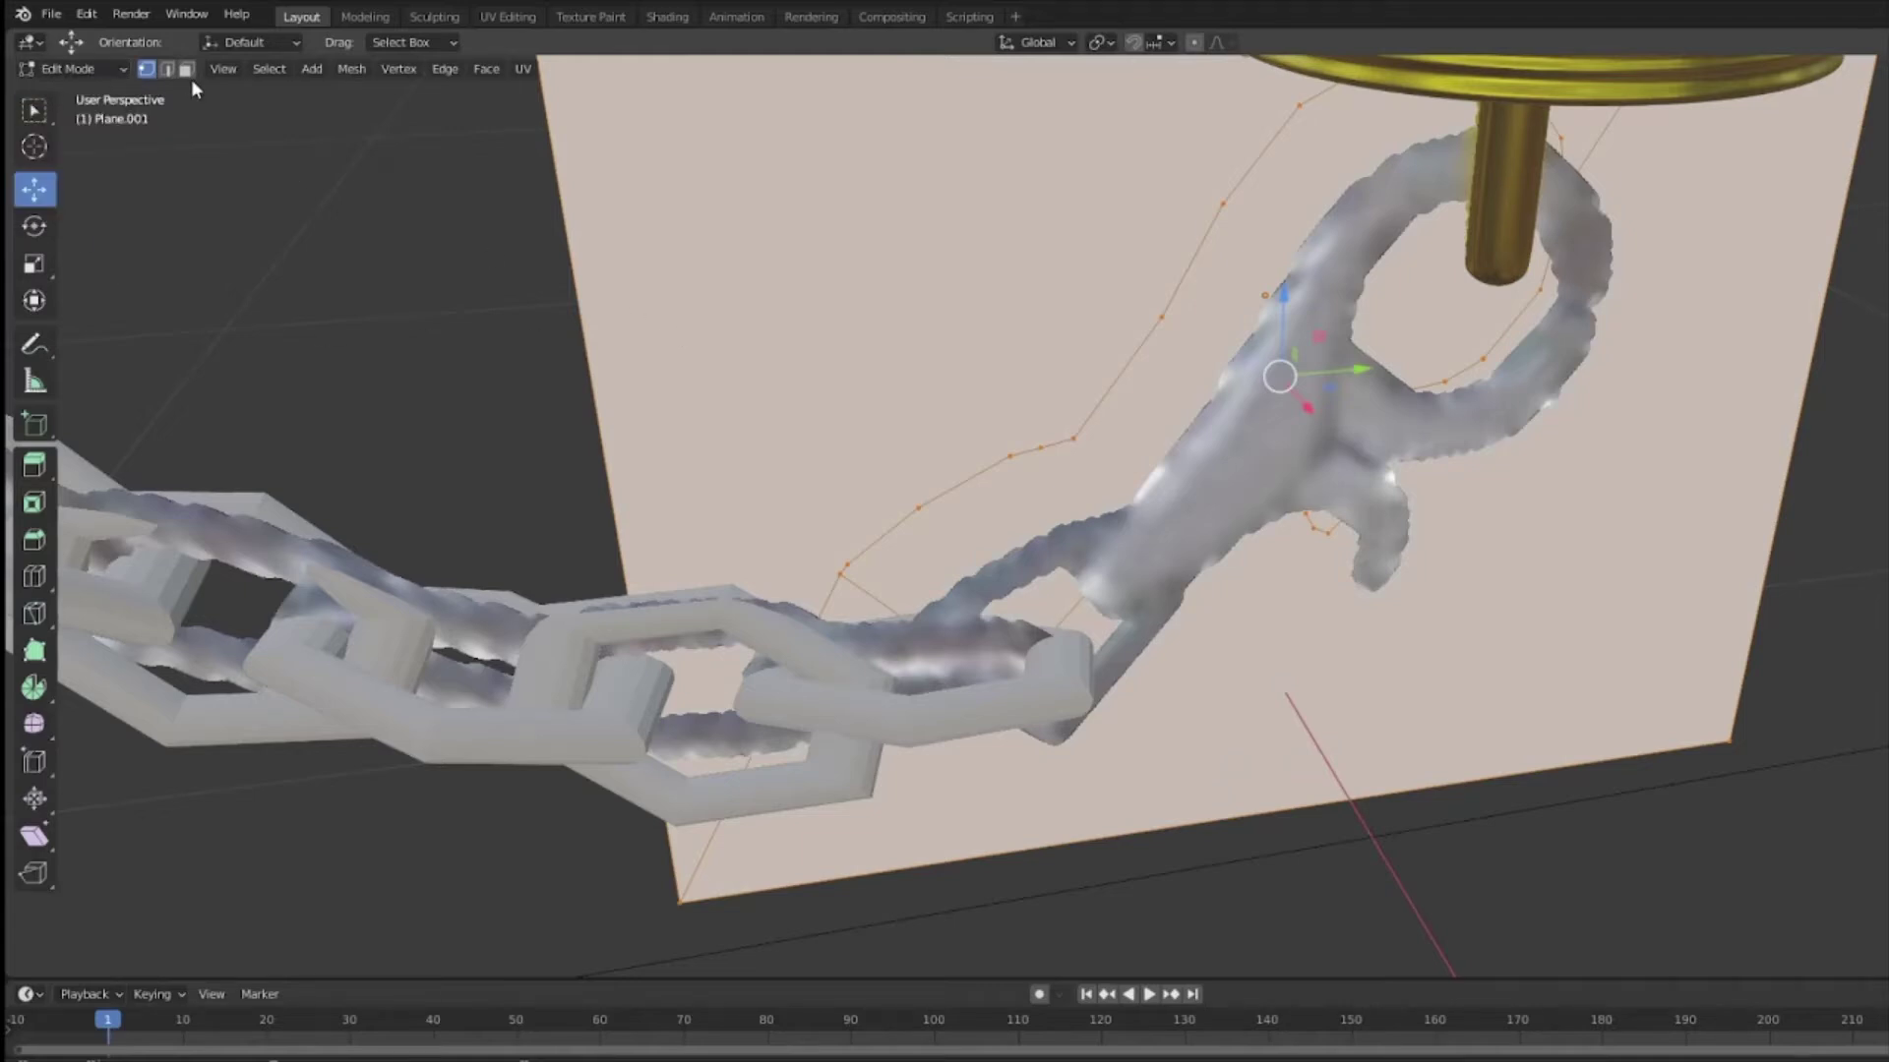
# Step: Delete the surplus plane faces outside the clasp outline, leaving only the clasp silhouette
pyautogui.click(812, 279)
pyautogui.press('x')
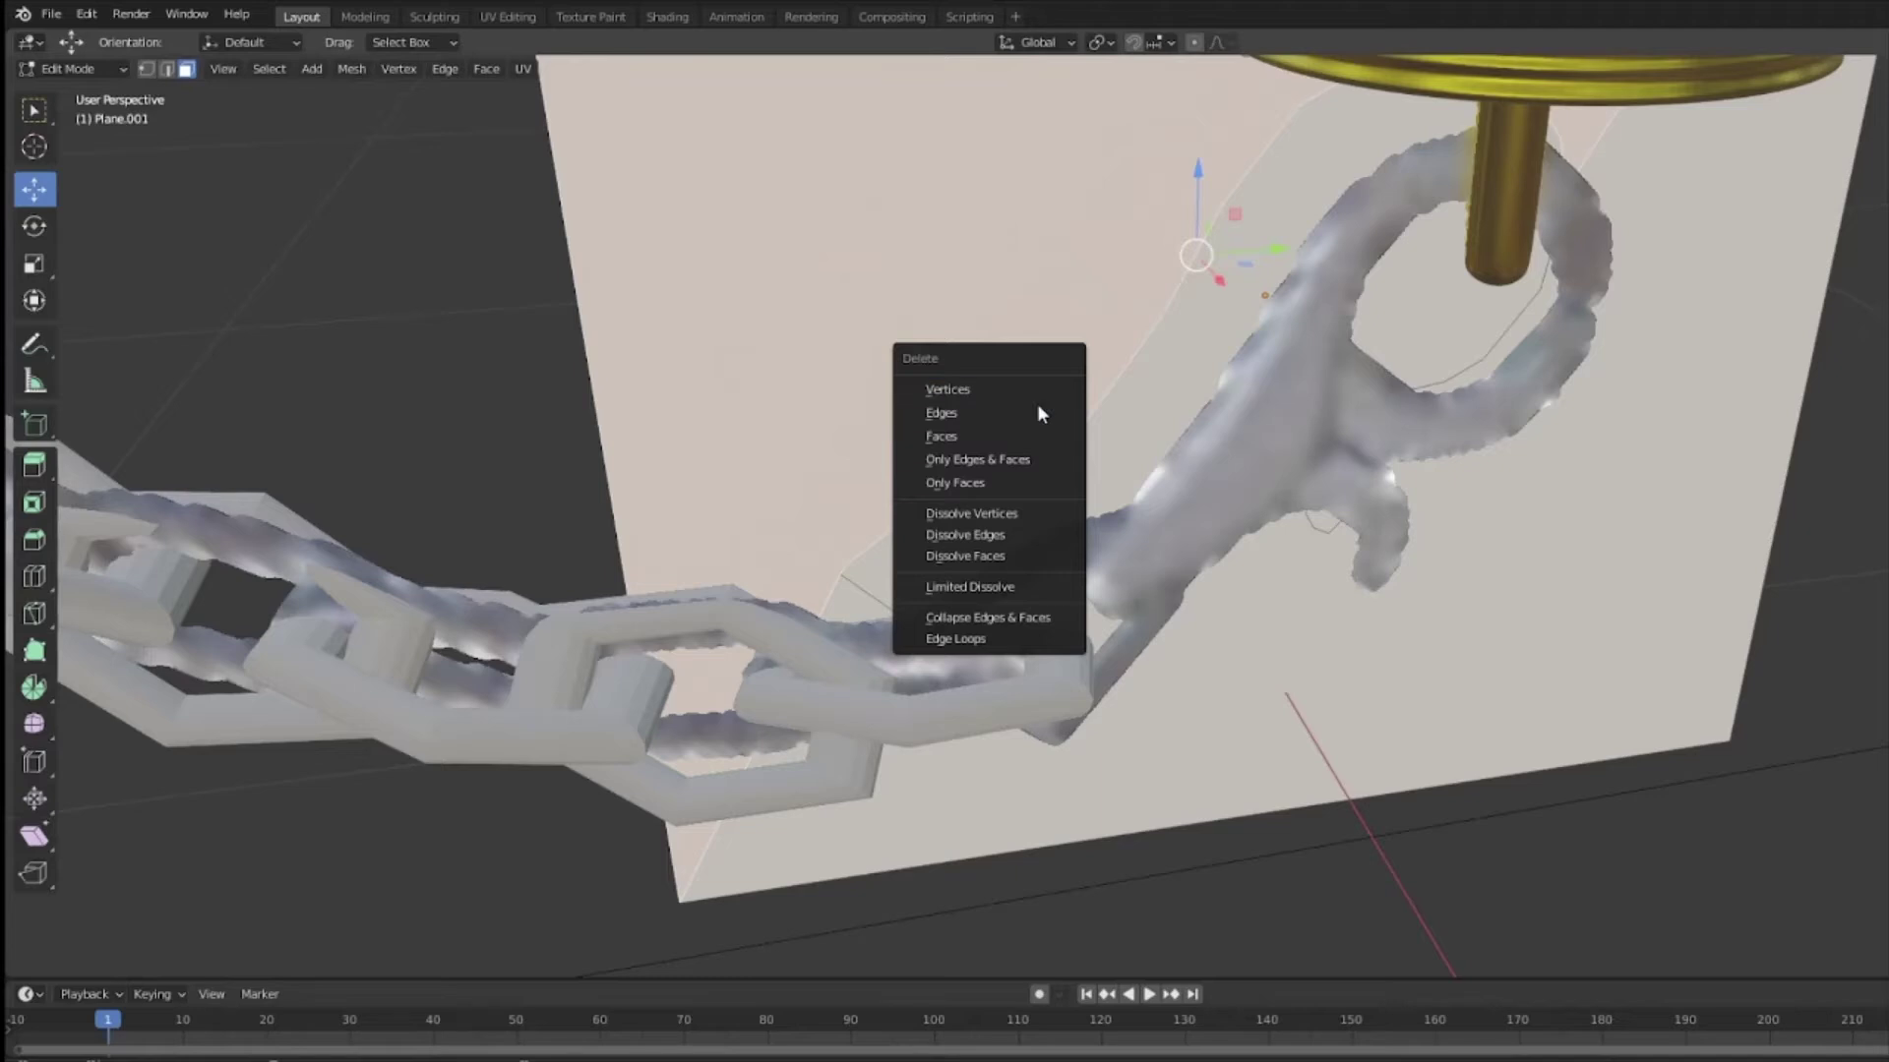
pyautogui.click(981, 434)
pyautogui.click(1556, 644)
pyautogui.press('x')
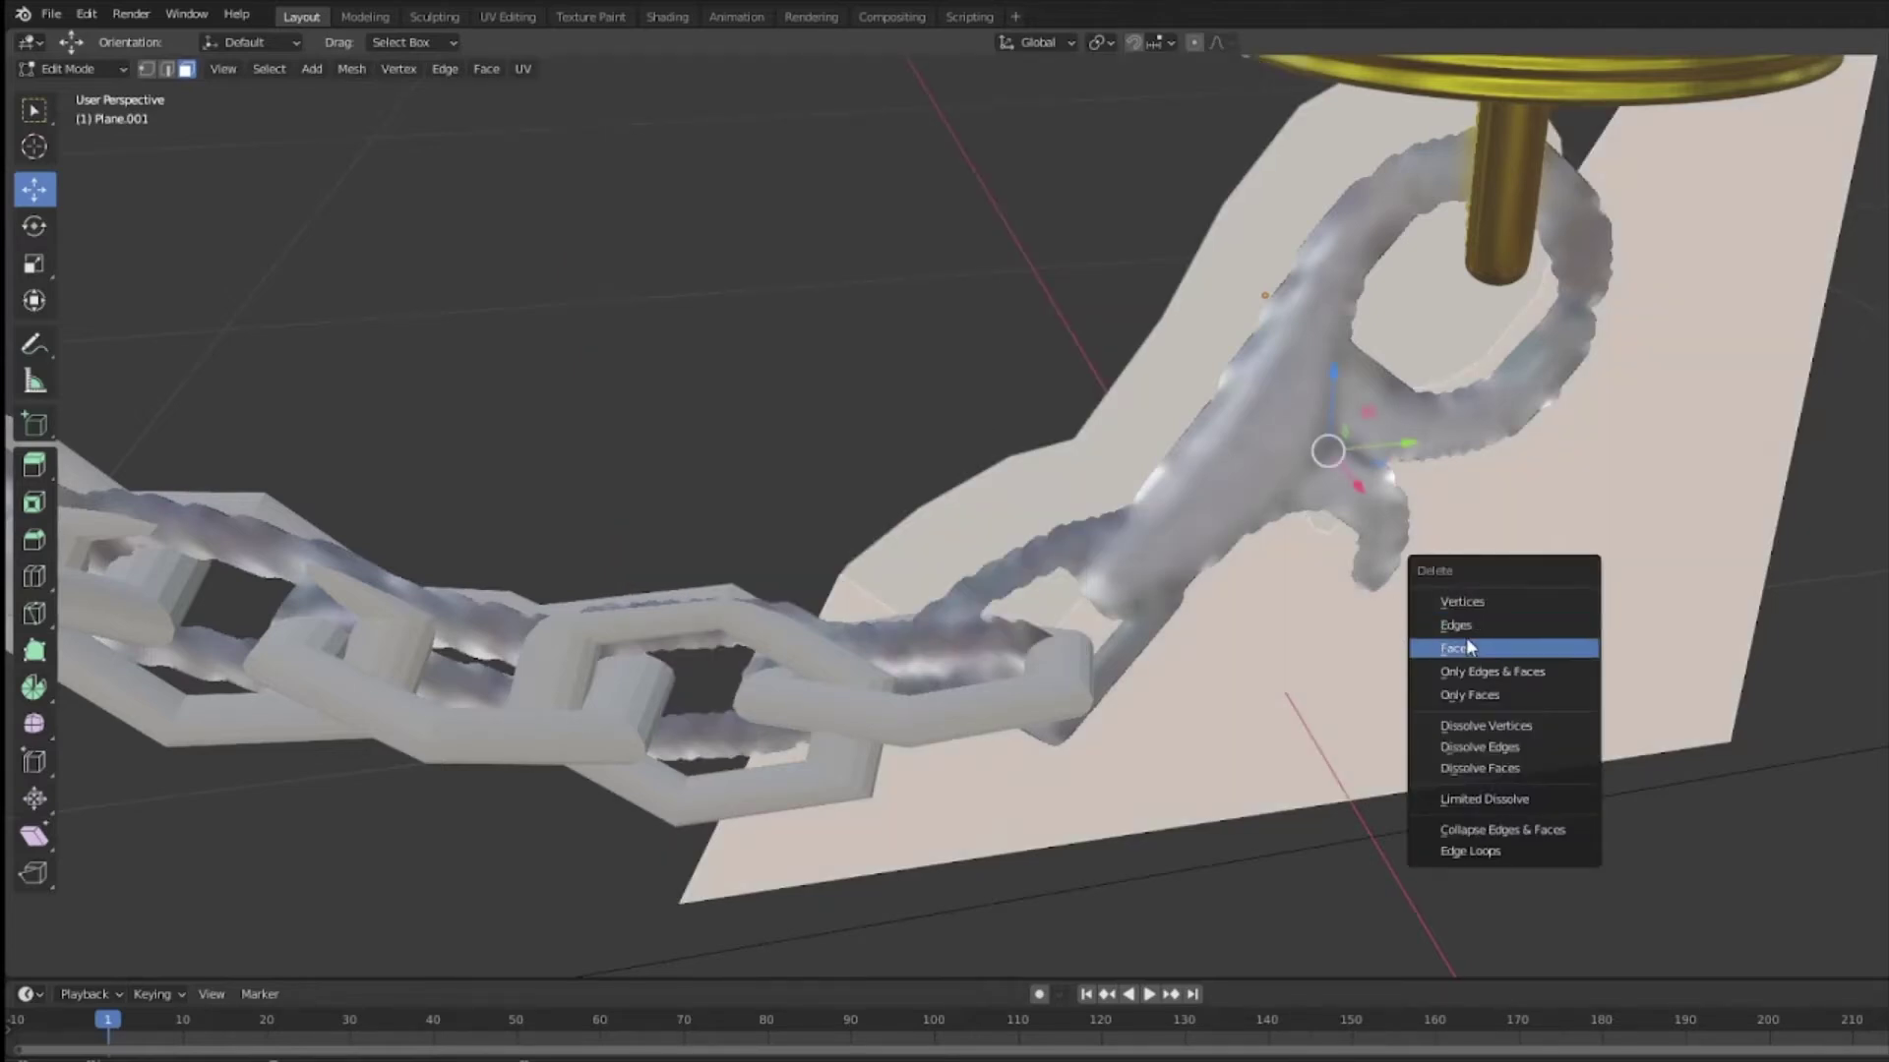
pyautogui.click(1465, 645)
# Step: Cut the chain-end opening into the clasp silhouette with the Knife tool and delete the enclosed face
pyautogui.moveTo(1581, 640); pyautogui.dragTo(1676, 495, button='middle')
pyautogui.press('KP_3')
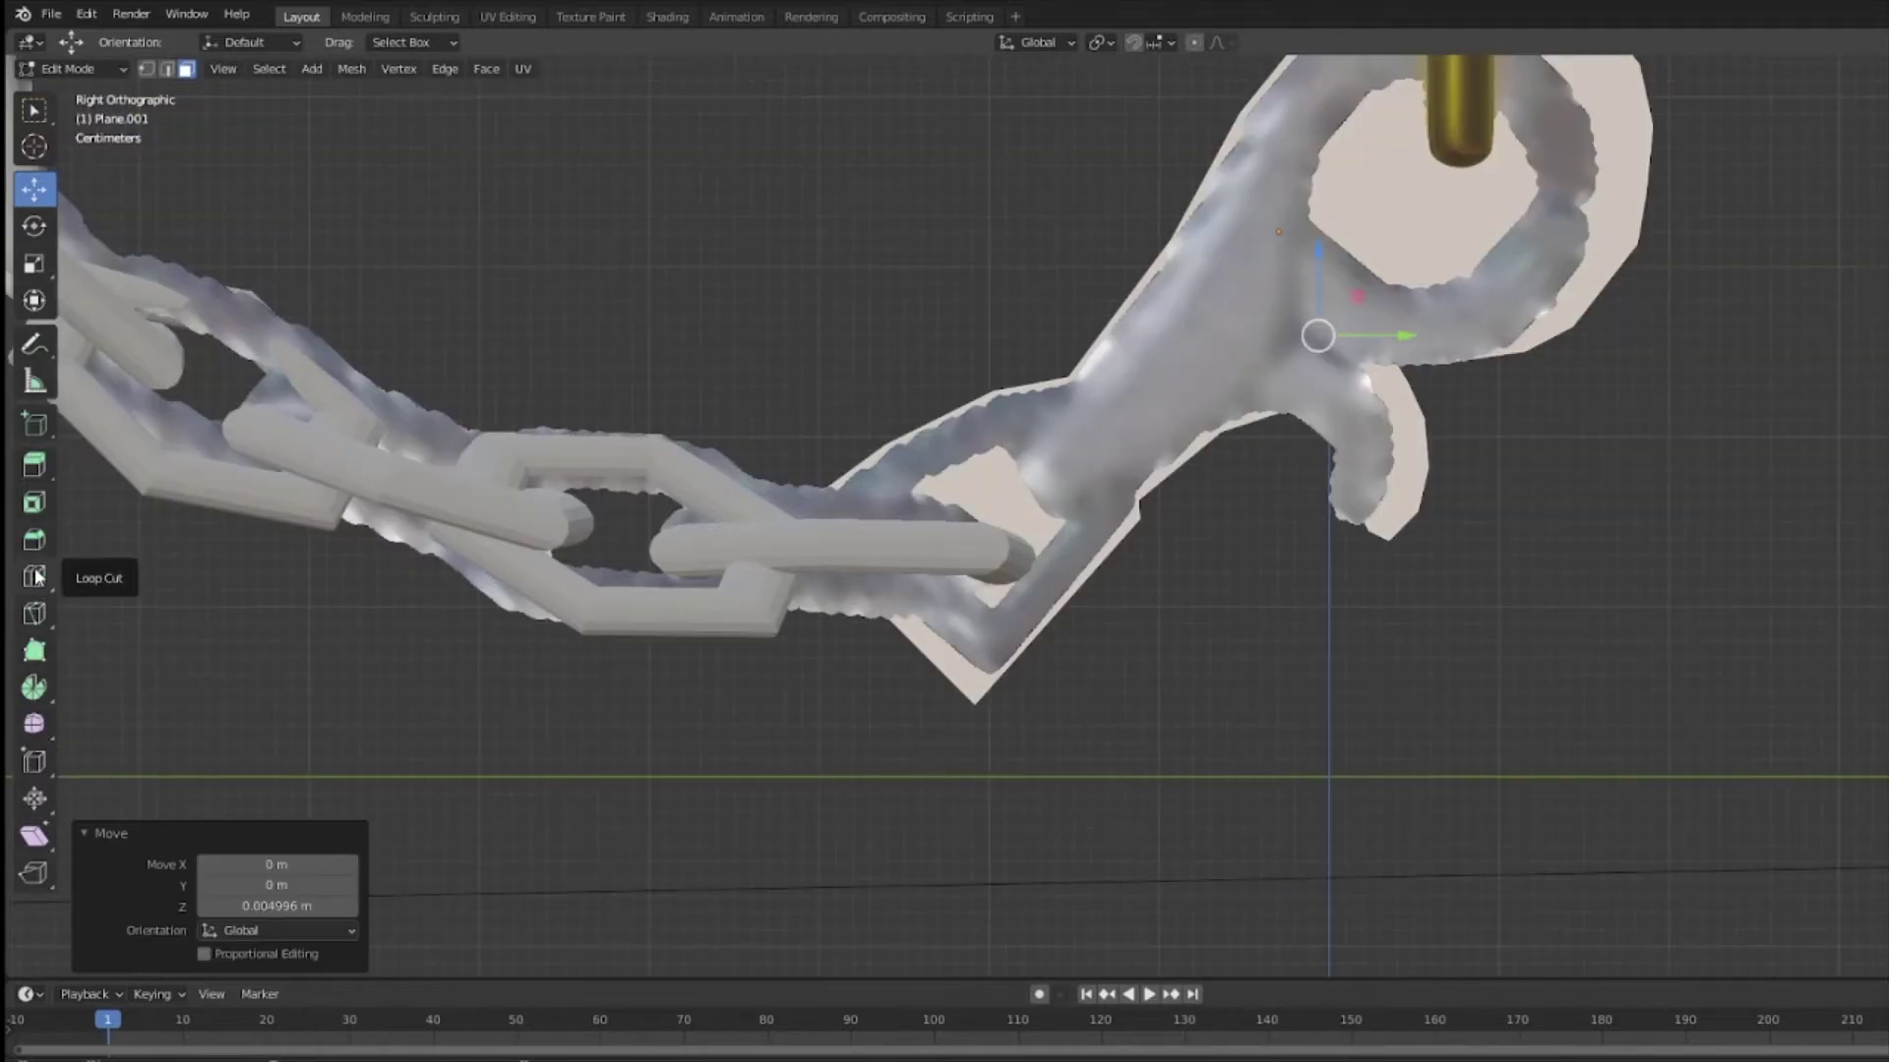
pyautogui.click(35, 578)
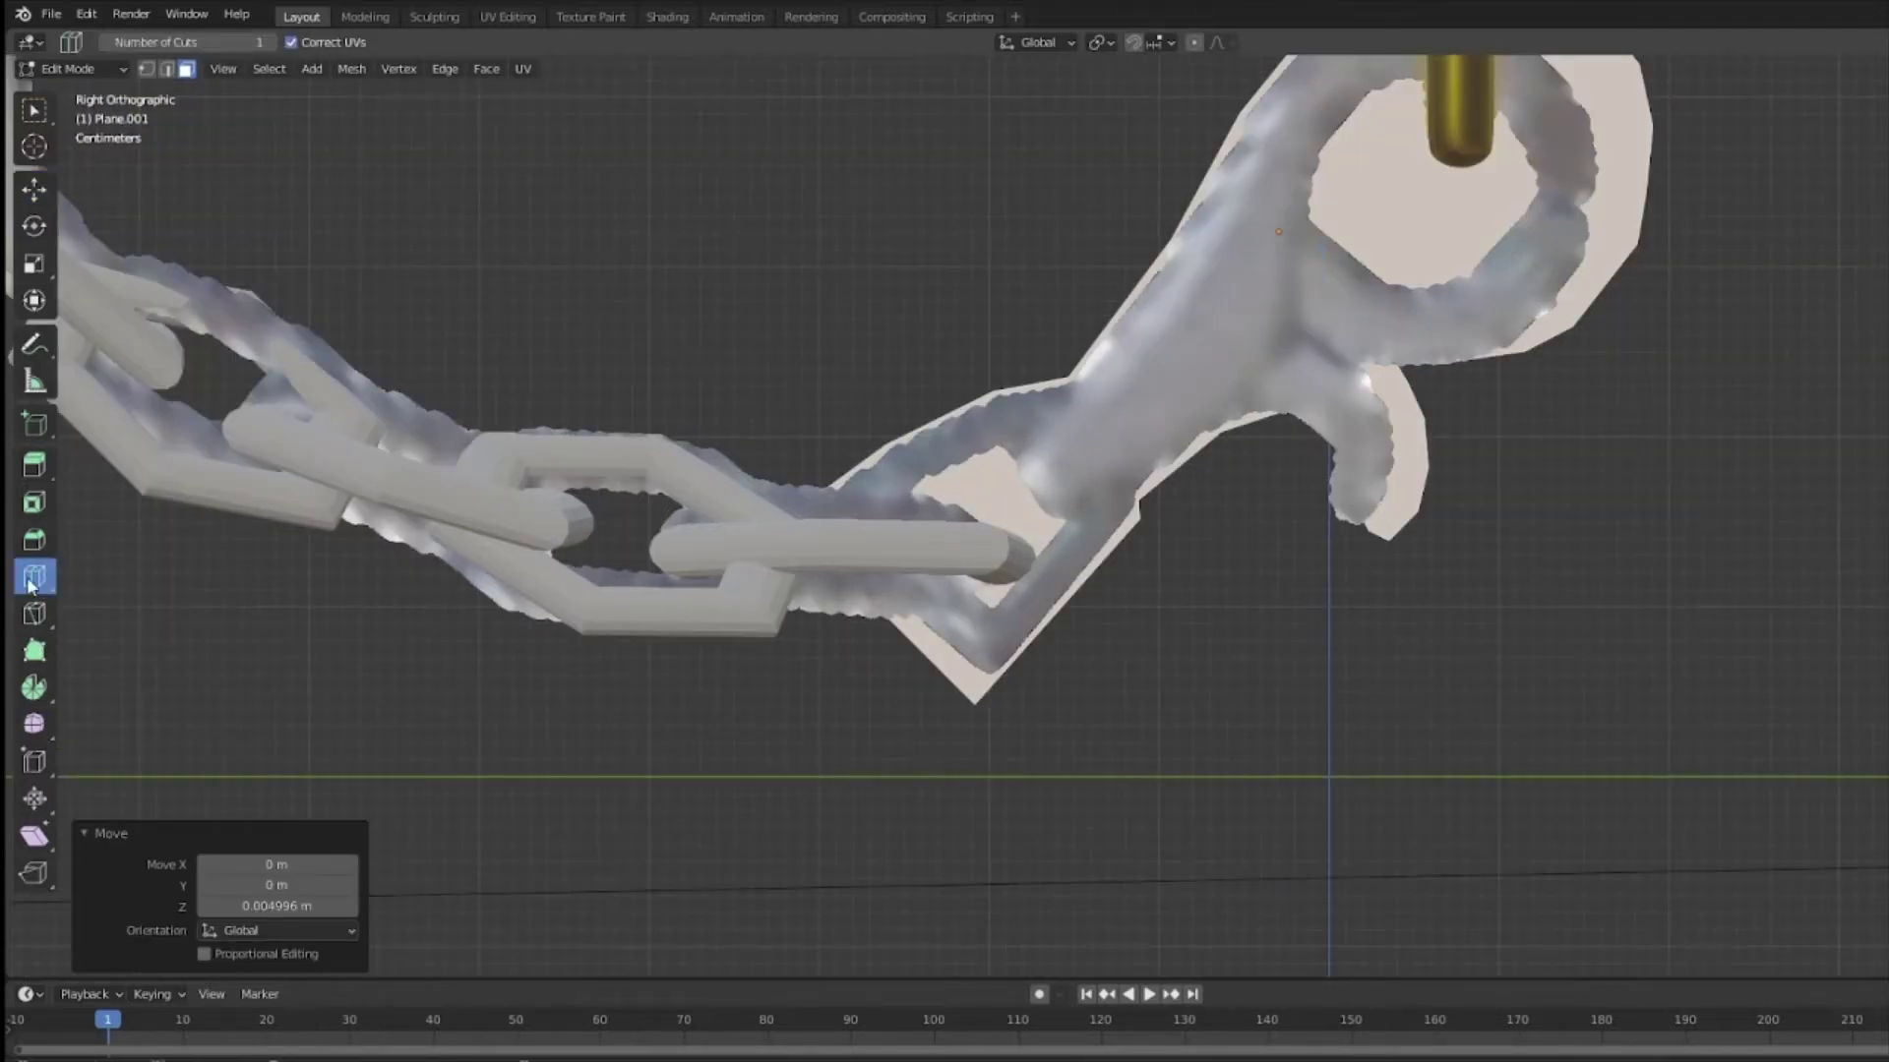
pyautogui.click(39, 618)
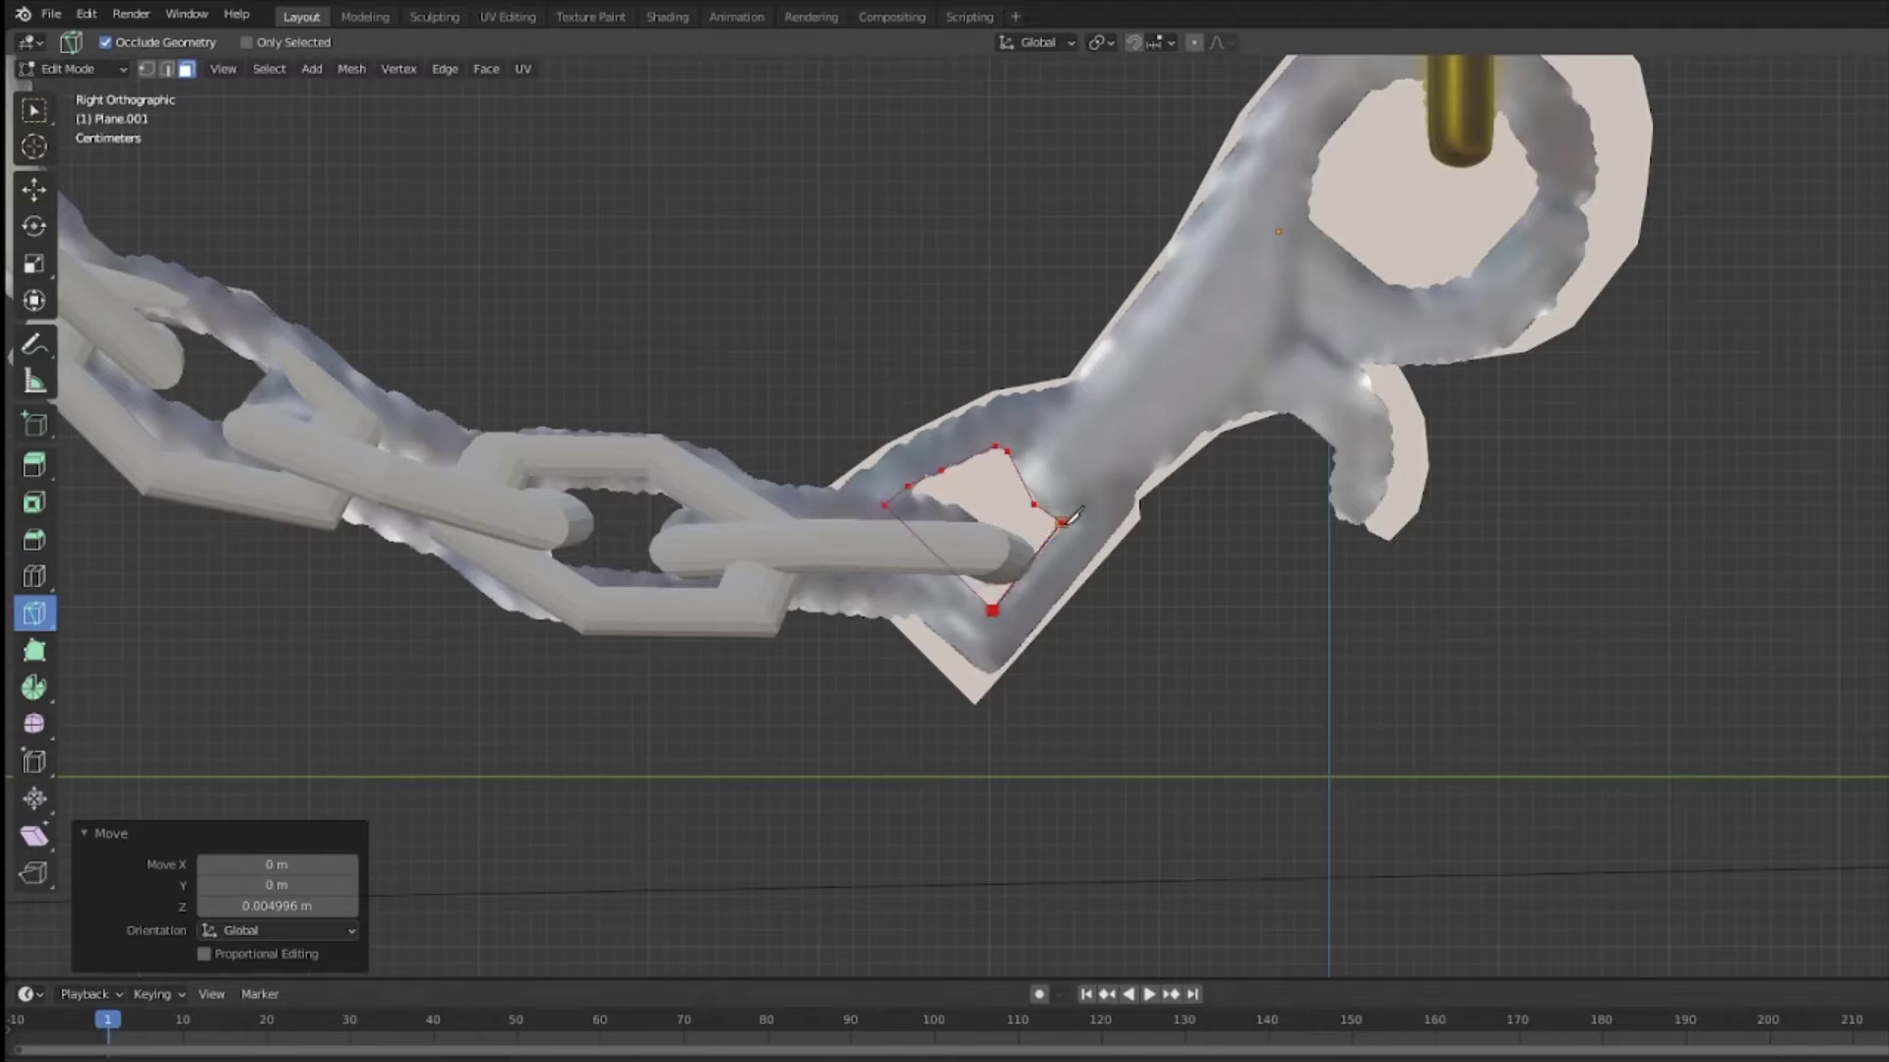
pyautogui.press('Return')
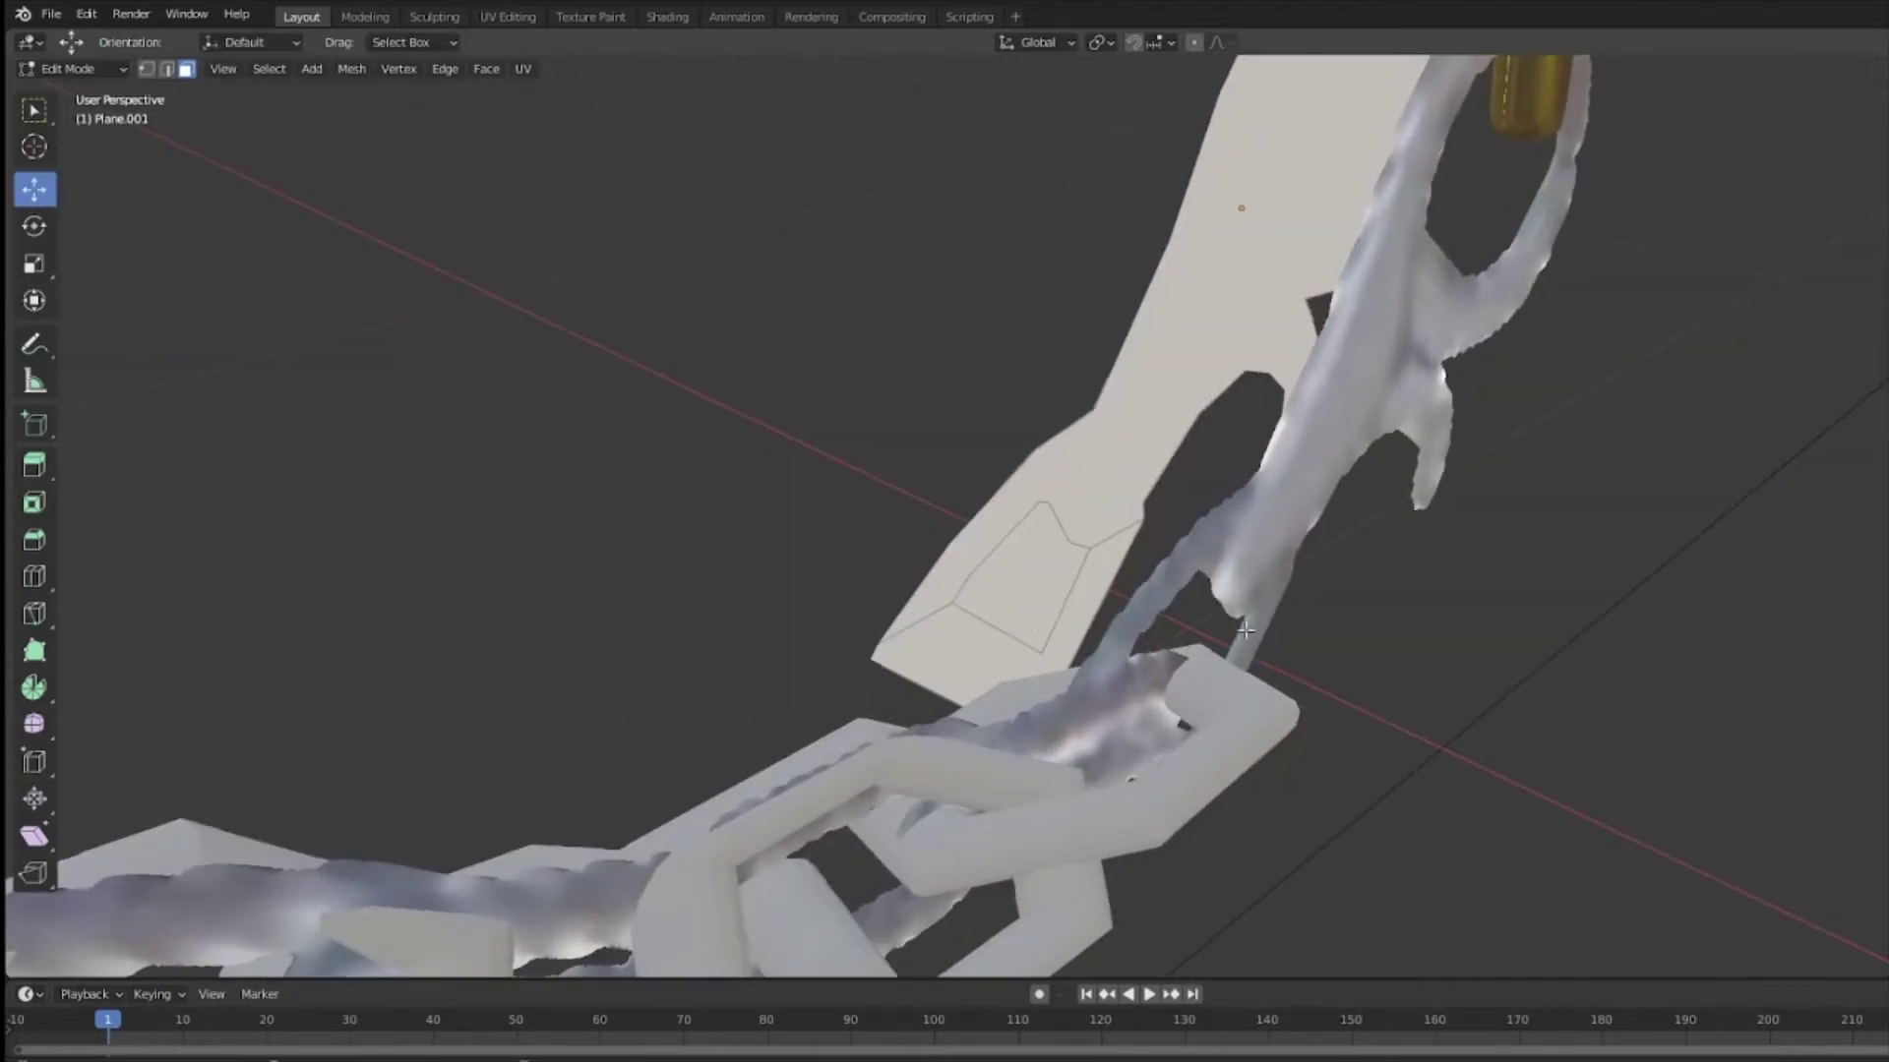
pyautogui.click(1035, 623)
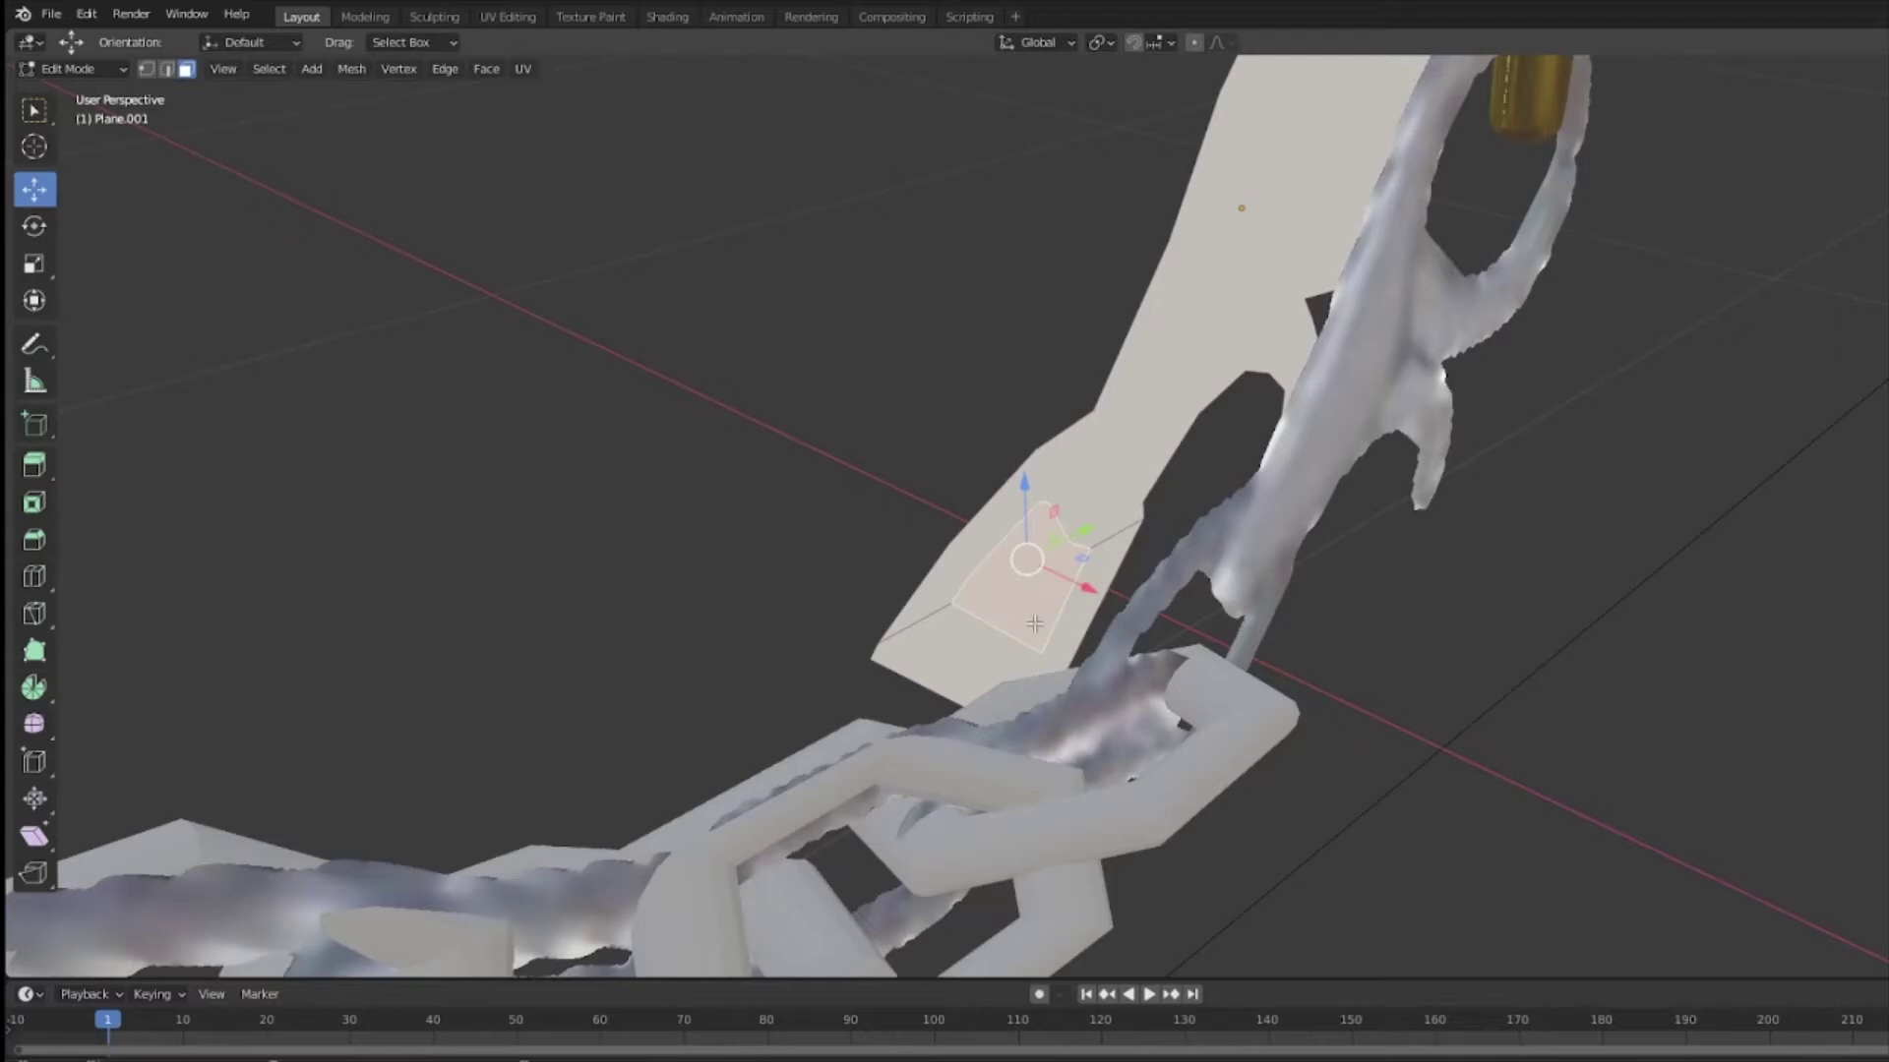
pyautogui.press('x')
pyautogui.click(991, 669)
# Step: Knife-cut the round opening inside the clasp's ring, dissolve the enclosed faces into one and delete it
pyautogui.moveTo(1573, 651); pyautogui.dragTo(1405, 571, button='middle')
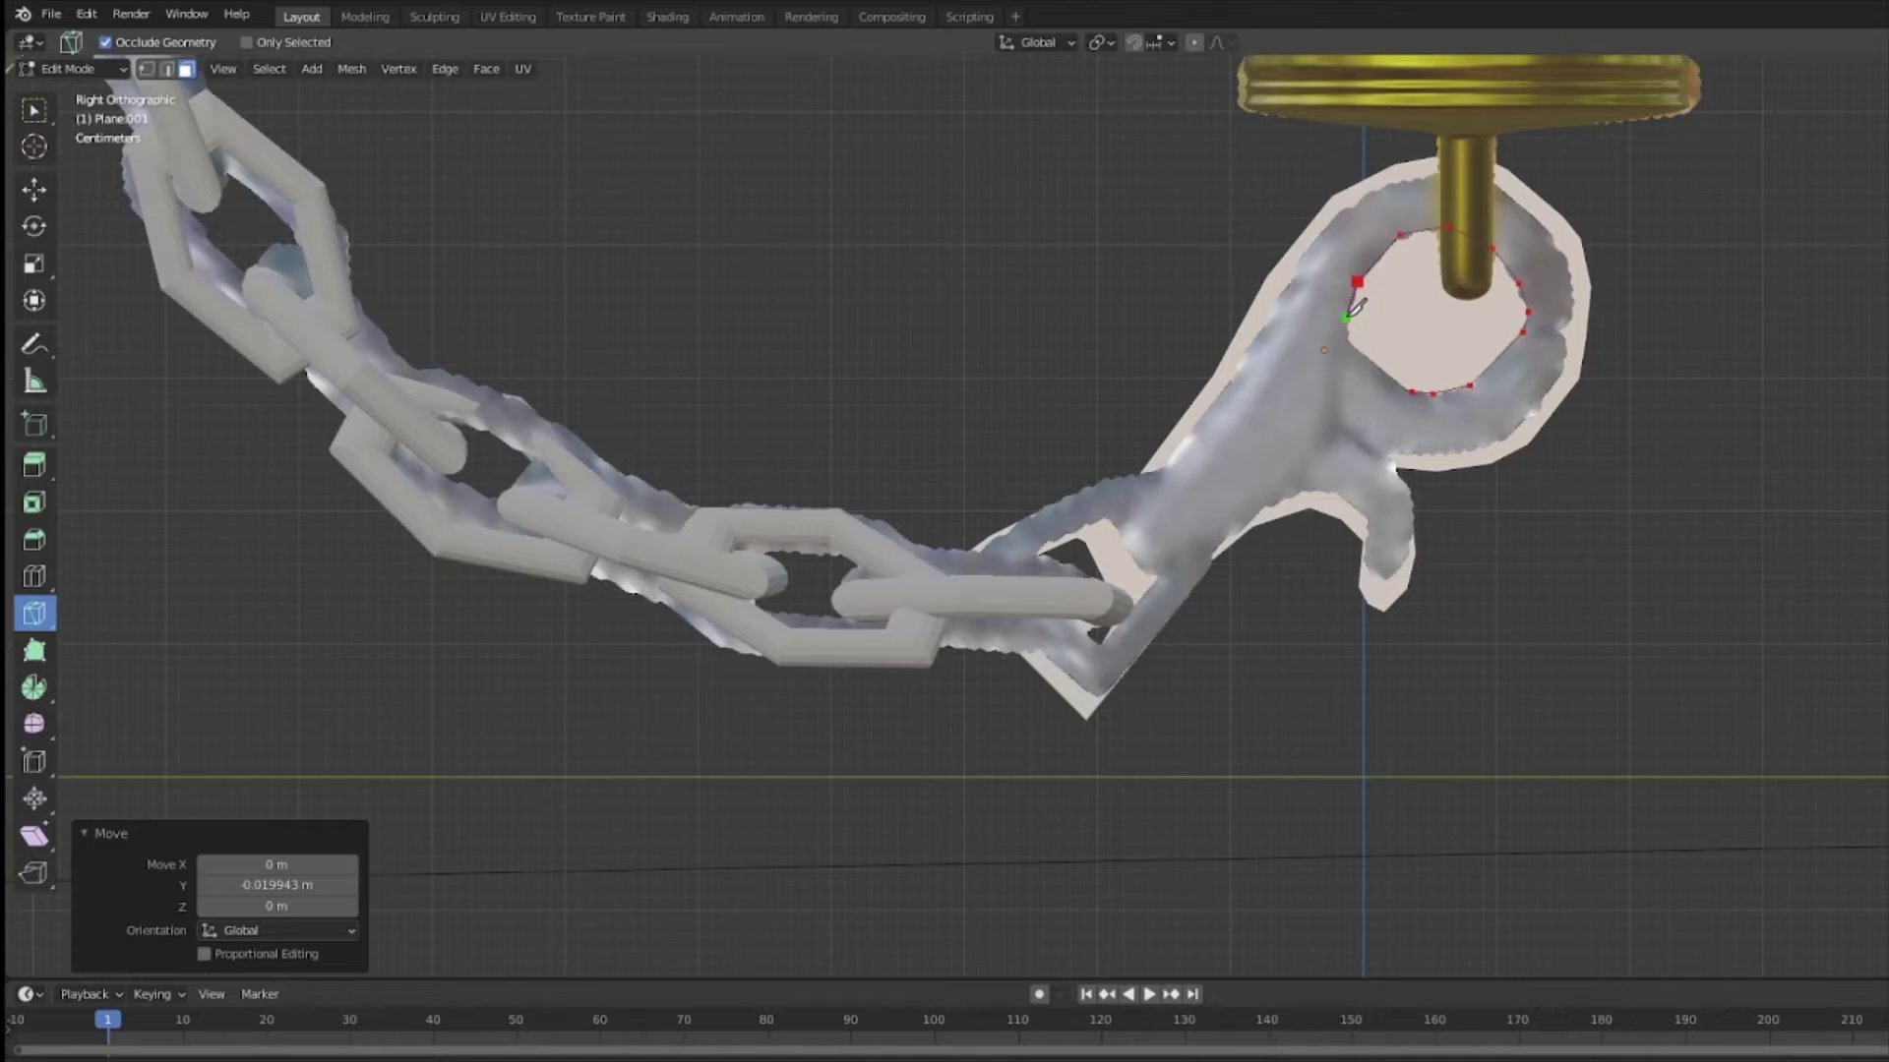
pyautogui.press('Return')
pyautogui.click(35, 110)
pyautogui.click(80, 69)
pyautogui.click(102, 95)
pyautogui.moveTo(1507, 454); pyautogui.dragTo(1552, 449, button='middle')
pyautogui.press('Tab')
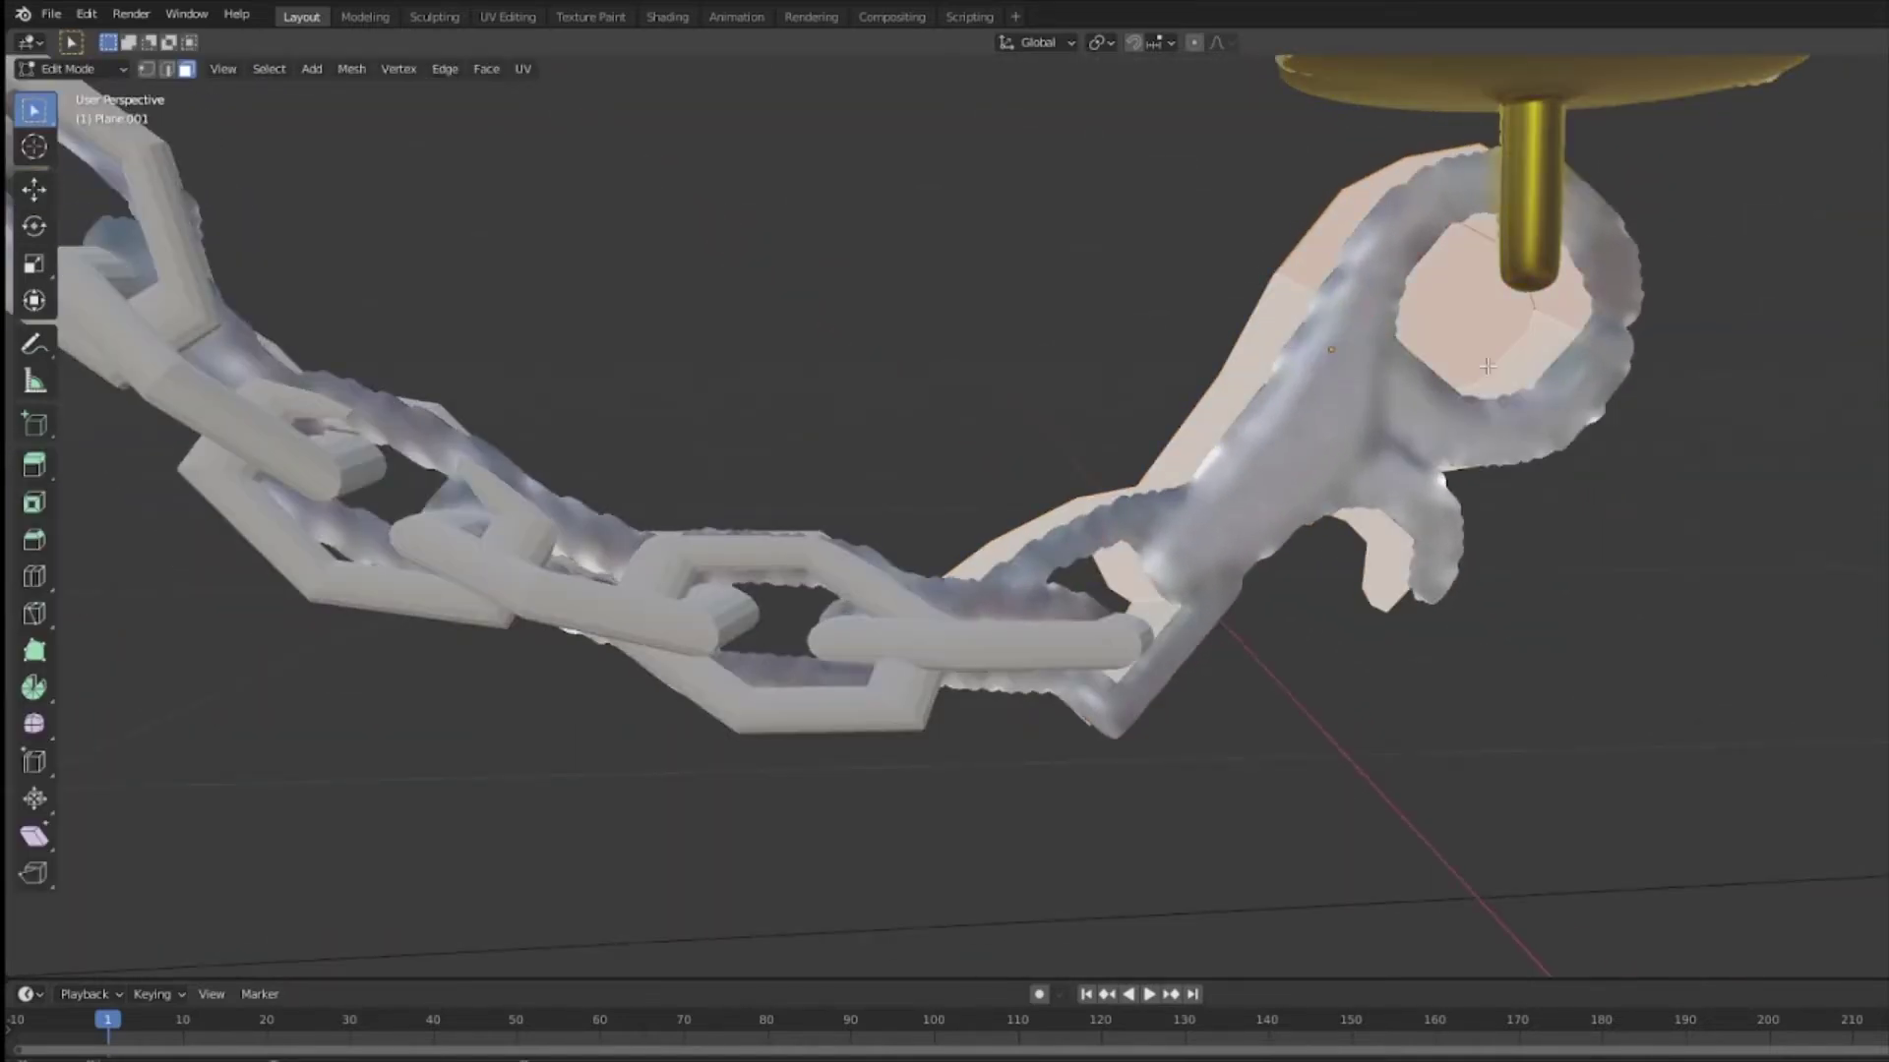
pyautogui.press('x')
pyautogui.click(1377, 304)
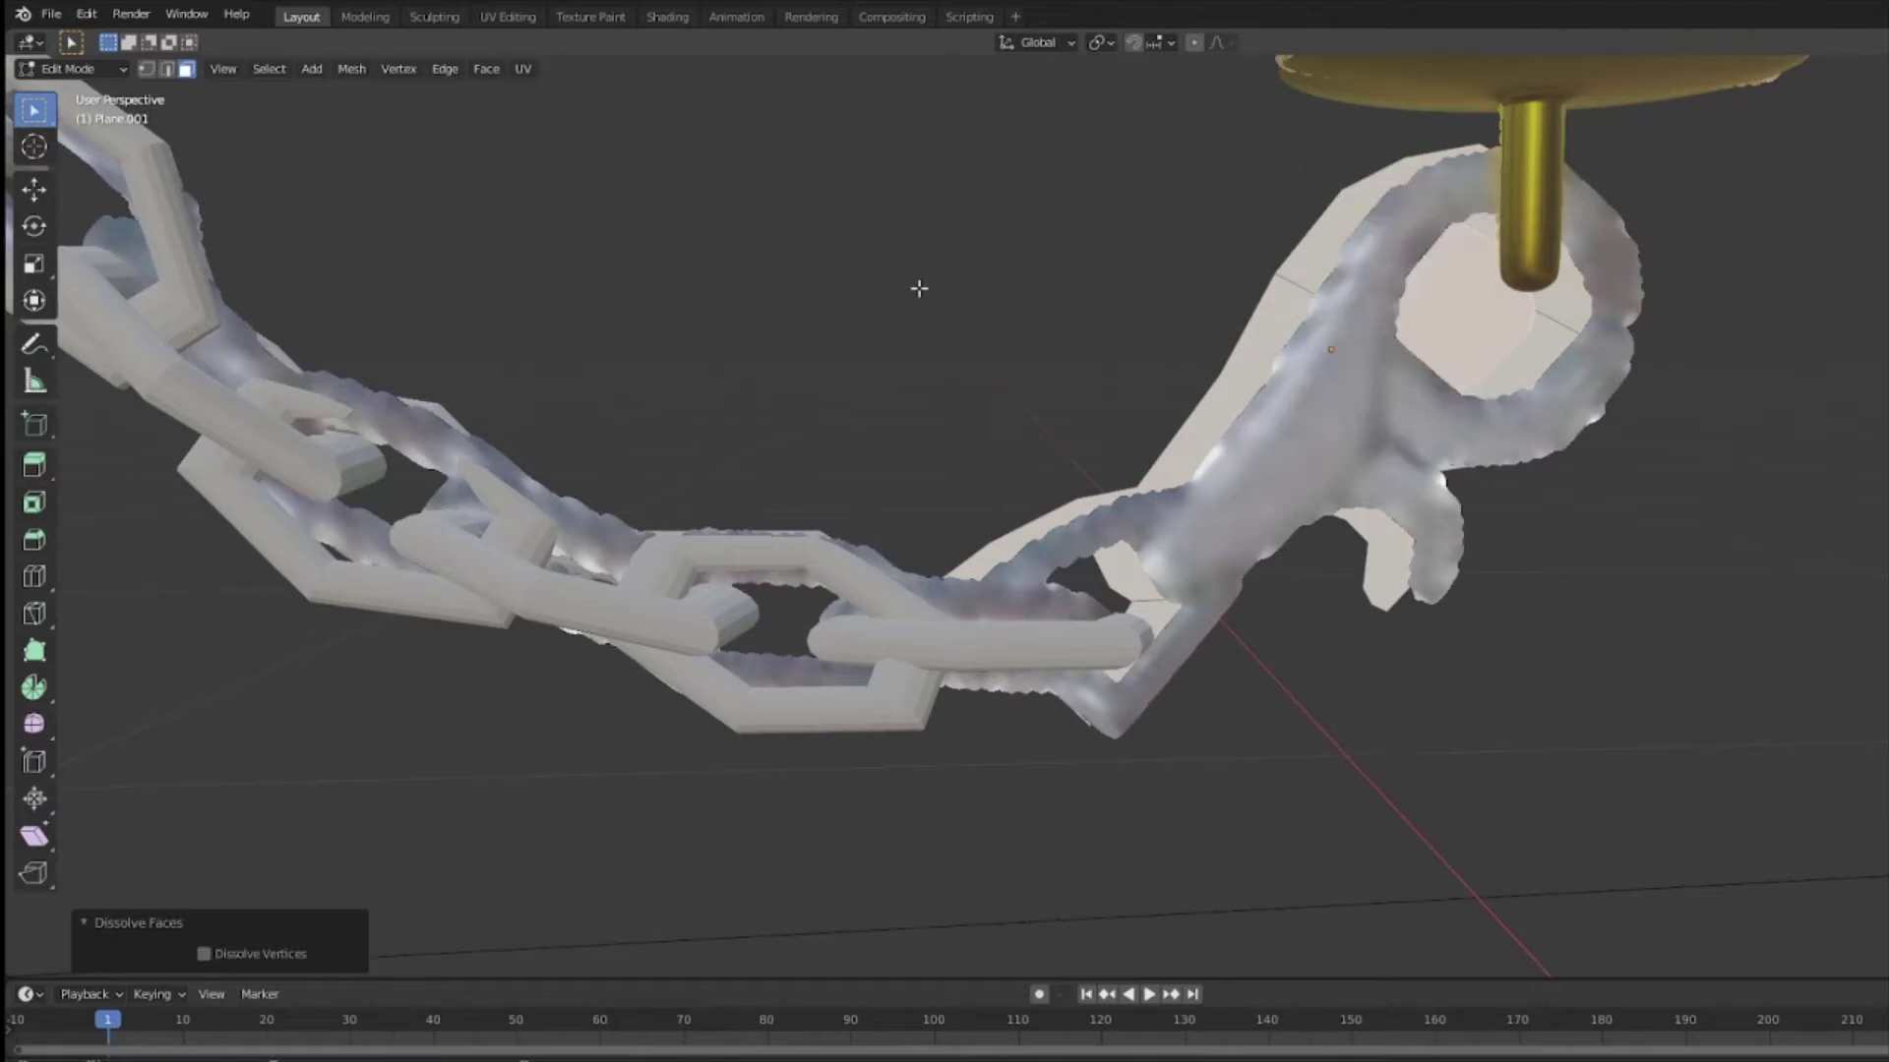
pyautogui.press('x')
pyautogui.click(1010, 169)
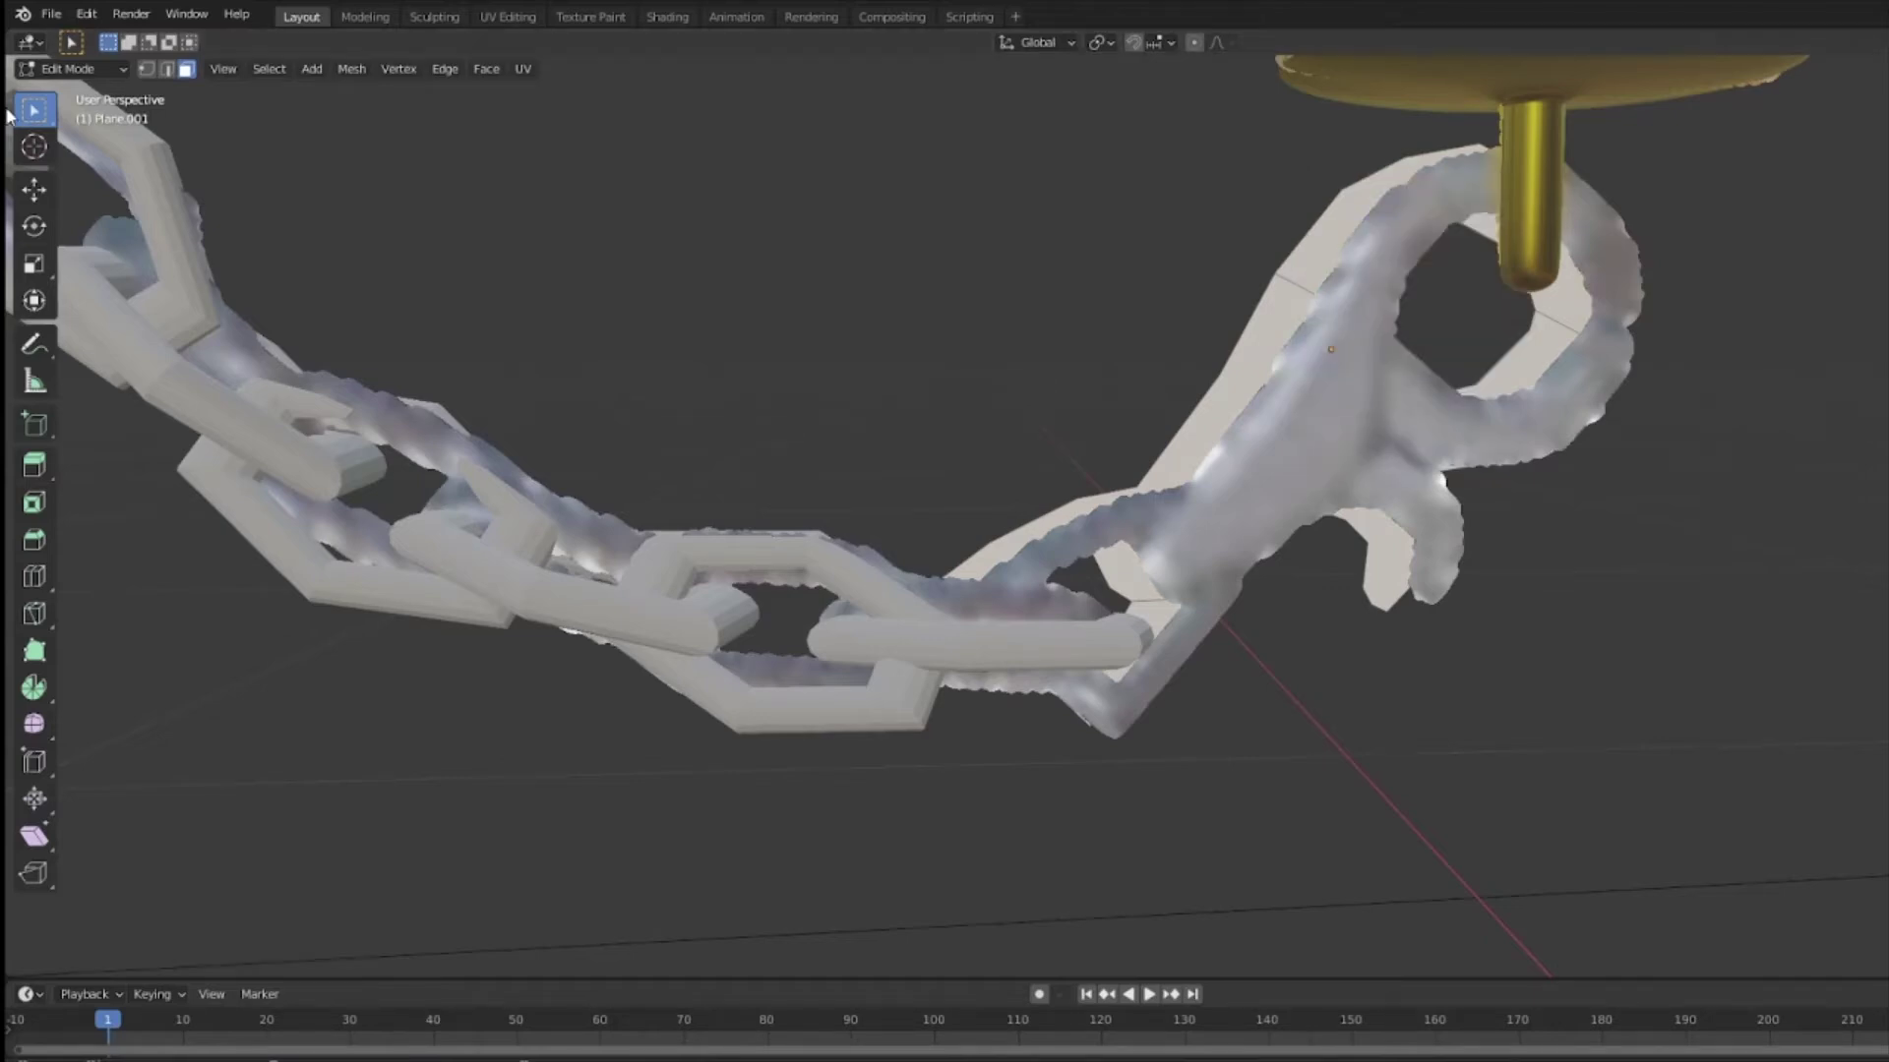
# Step: In Object Mode, move the cut-out clasp away from the reference clasp
pyautogui.press('Tab')
pyautogui.moveTo(700, 254); pyautogui.dragTo(1023, 553, button='middle')
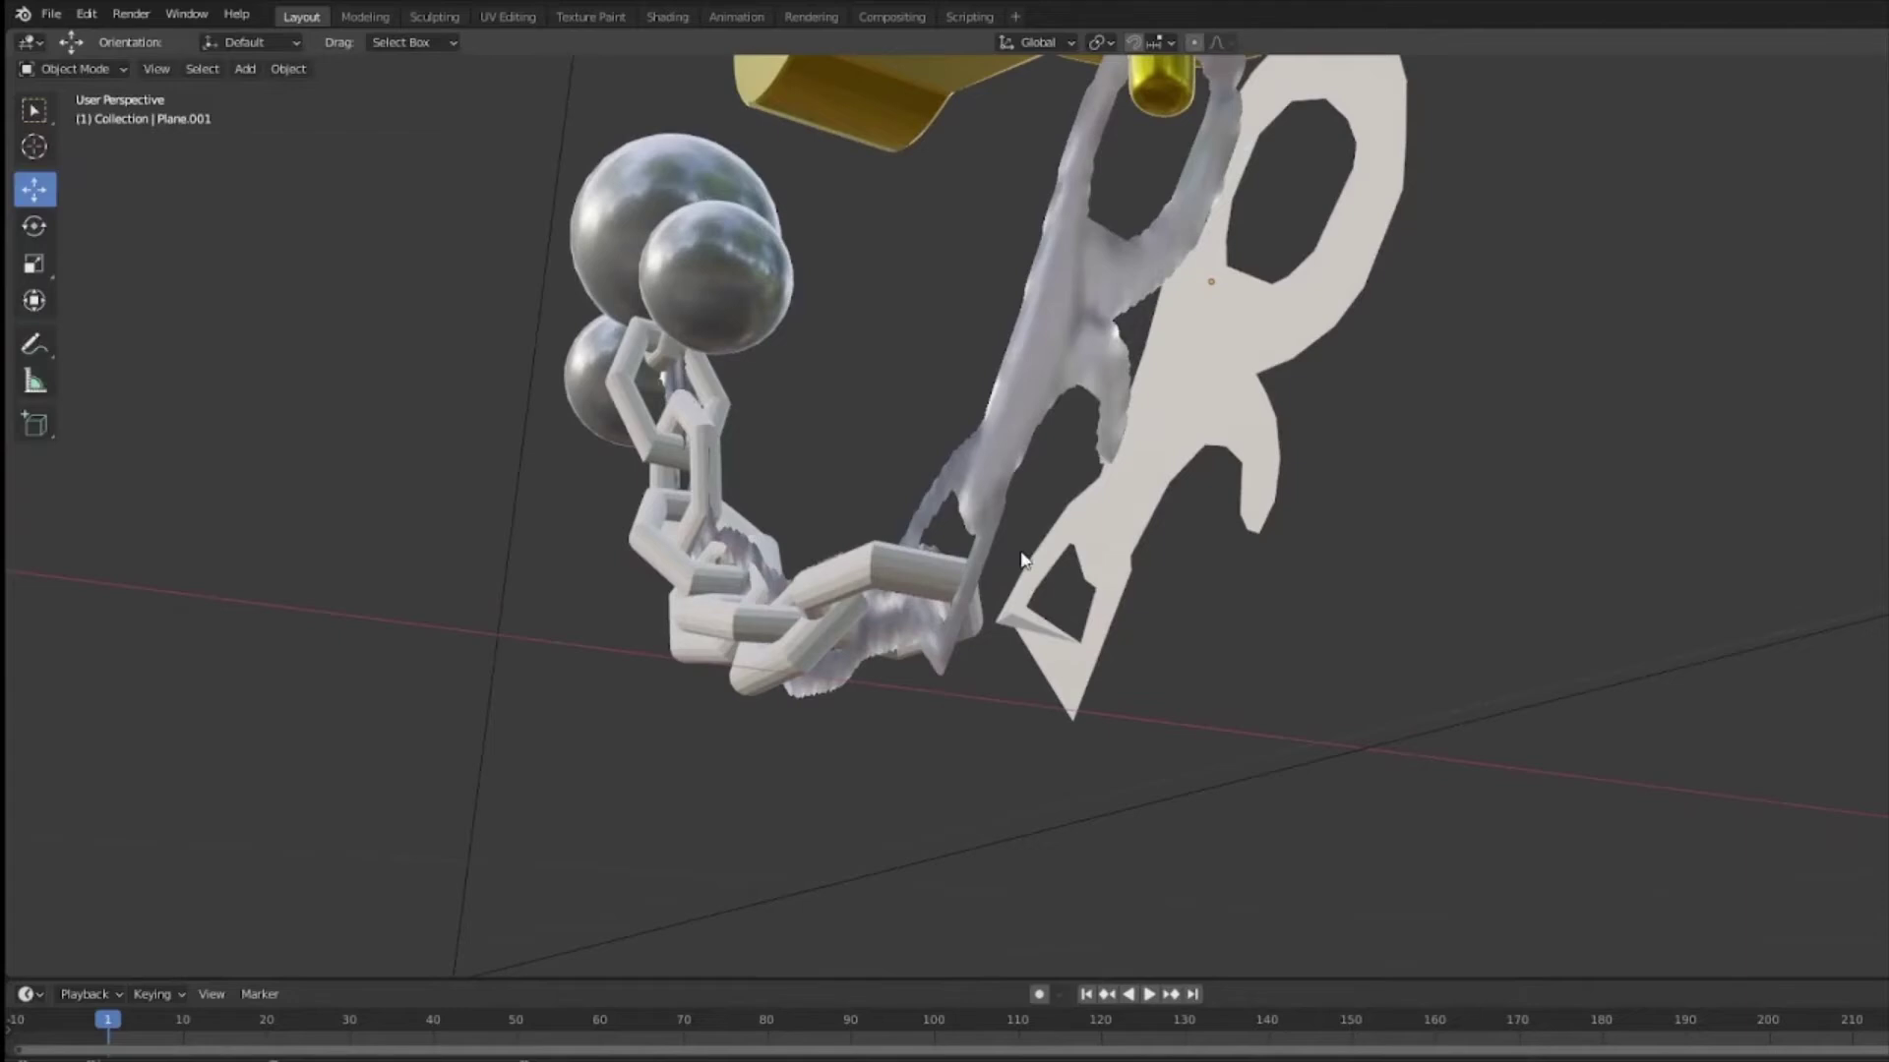
pyautogui.click(1057, 658)
pyautogui.moveTo(1057, 658); pyautogui.dragTo(1182, 424, button='middle')
pyautogui.moveTo(1255, 276); pyautogui.dragTo(1828, 201)
pyautogui.moveTo(1672, 295); pyautogui.dragTo(1363, 531, button='middle')
pyautogui.keyDown('shift'); pyautogui.moveTo(1362, 531); pyautogui.dragTo(1528, 308, button='middle'); pyautogui.keyUp('shift')
# Step: In Edit Mode, reposition the vertices around the chain-end opening to remove the overlap at the clasp's pointed corner
pyautogui.click(116, 69)
pyautogui.click(98, 110)
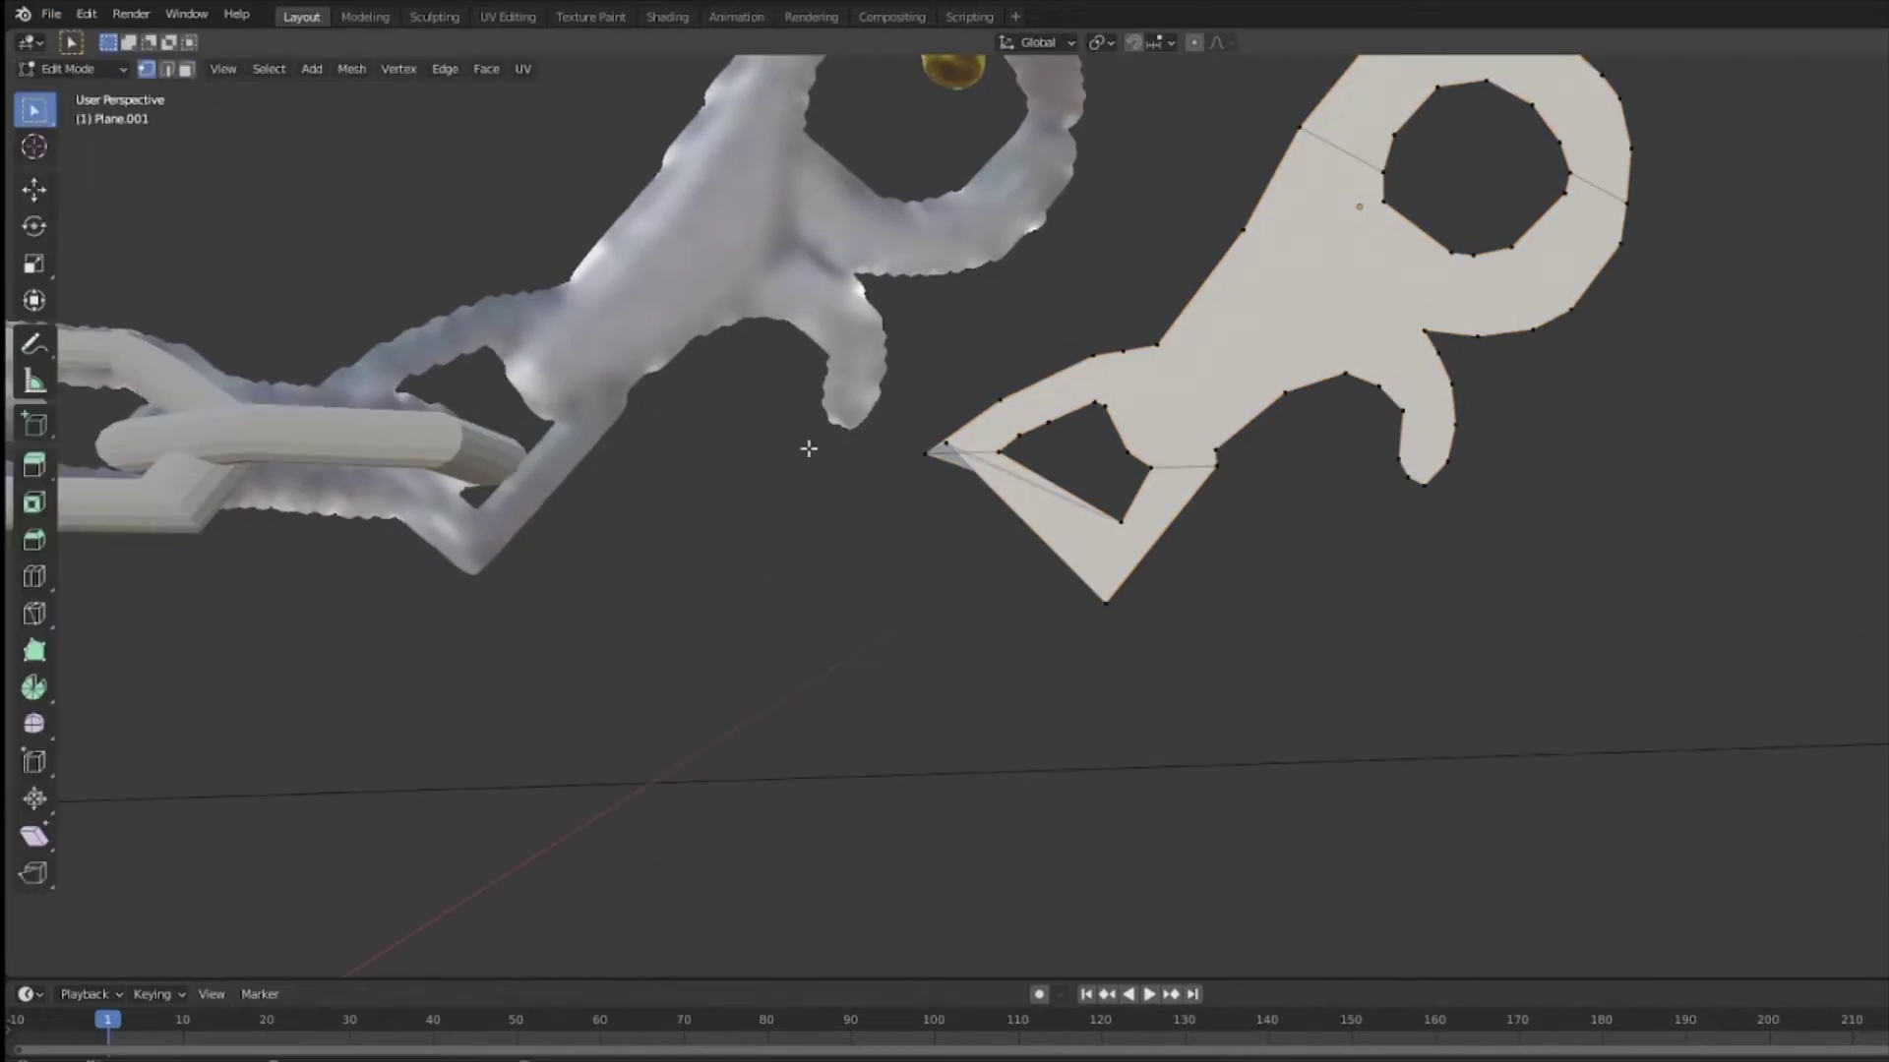
pyautogui.hotkey('shift', 'space')
pyautogui.press('g')
pyautogui.moveTo(947, 415); pyautogui.dragTo(945, 433)
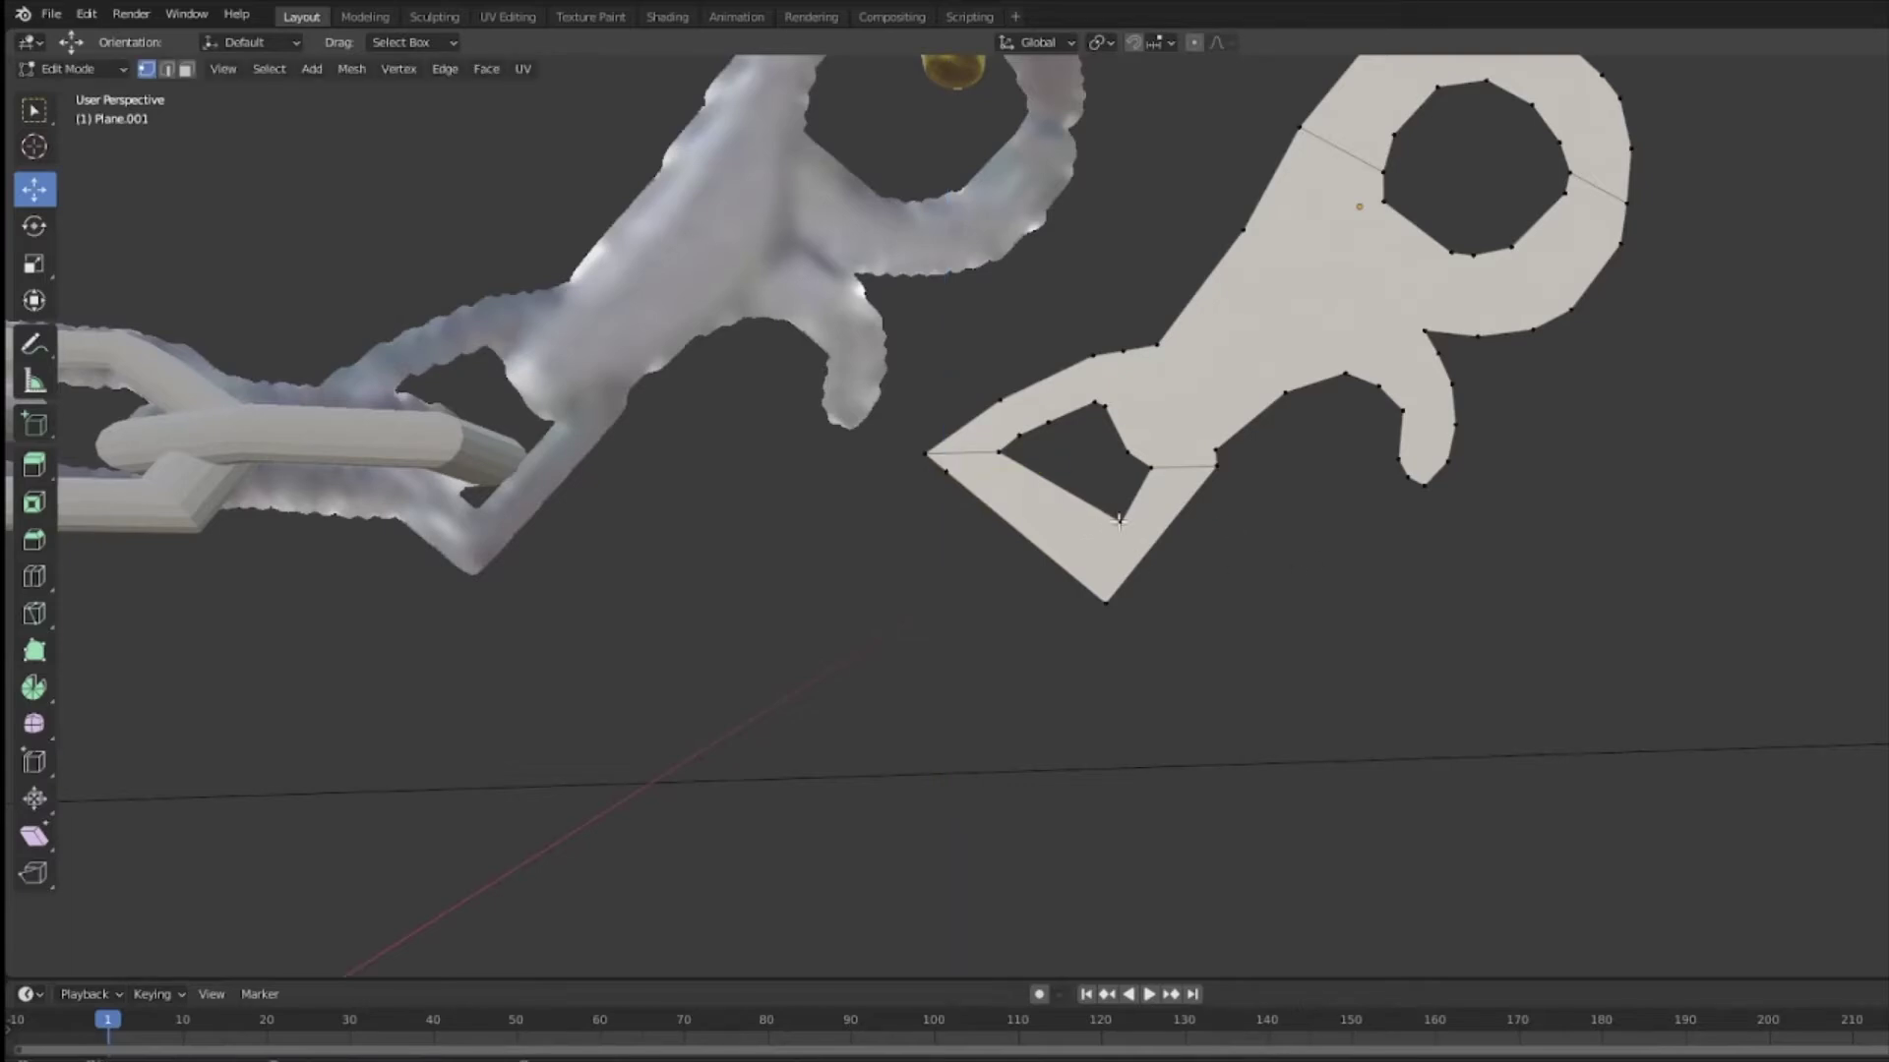
pyautogui.moveTo(1178, 522); pyautogui.dragTo(1156, 542)
pyautogui.moveTo(1102, 470); pyautogui.dragTo(1102, 476)
pyautogui.click(1131, 455)
pyautogui.click(1400, 461)
# Step: Select the edges of the clasp's outline and openings and extrude them about 0.0278 m to give it thickness
pyautogui.moveTo(1421, 546); pyautogui.dragTo(649, 512, button='middle')
pyautogui.scroll(-3, 950, 565)
pyautogui.scroll(-3, 960, 575)
pyautogui.click(65, 69)
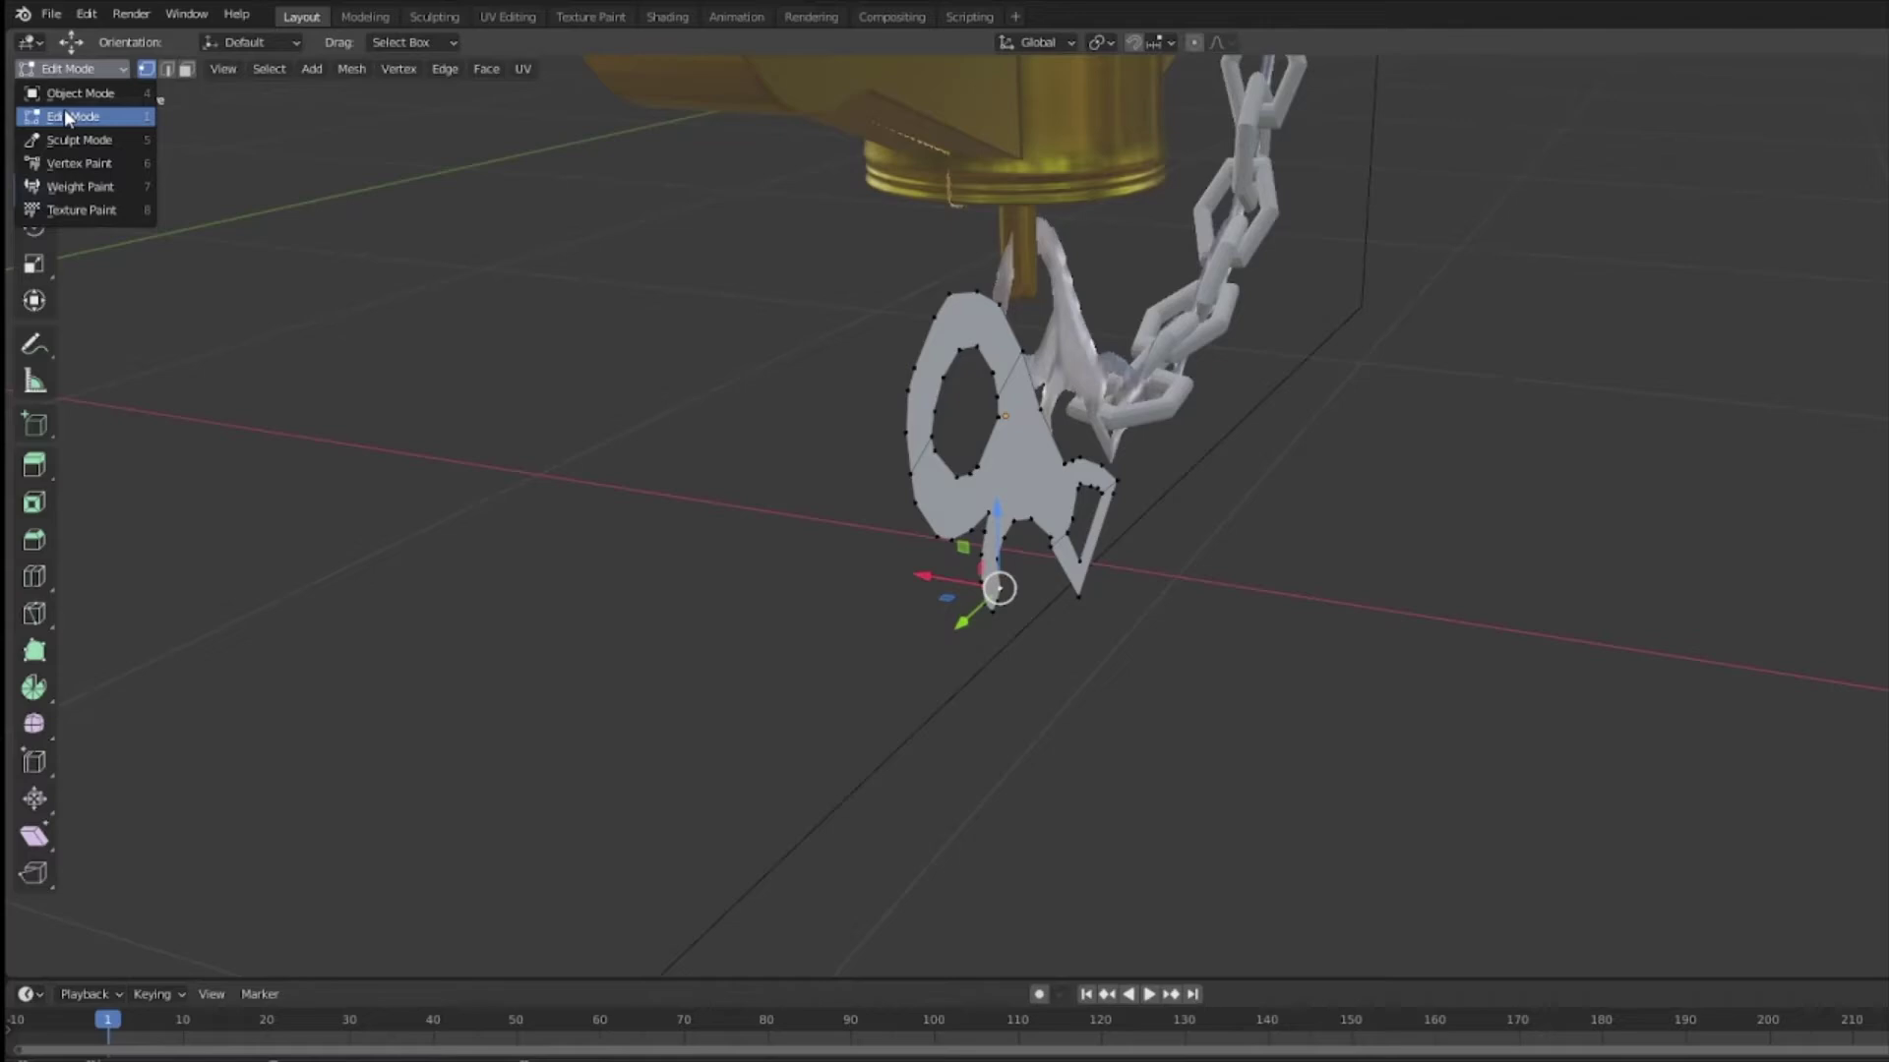
pyautogui.click(69, 117)
pyautogui.click(167, 71)
pyautogui.moveTo(650, 346); pyautogui.dragTo(868, 460, button='middle')
pyautogui.doubleClick(1018, 408)
pyautogui.keyDown('shift'); pyautogui.click(996, 469); pyautogui.keyUp('shift')
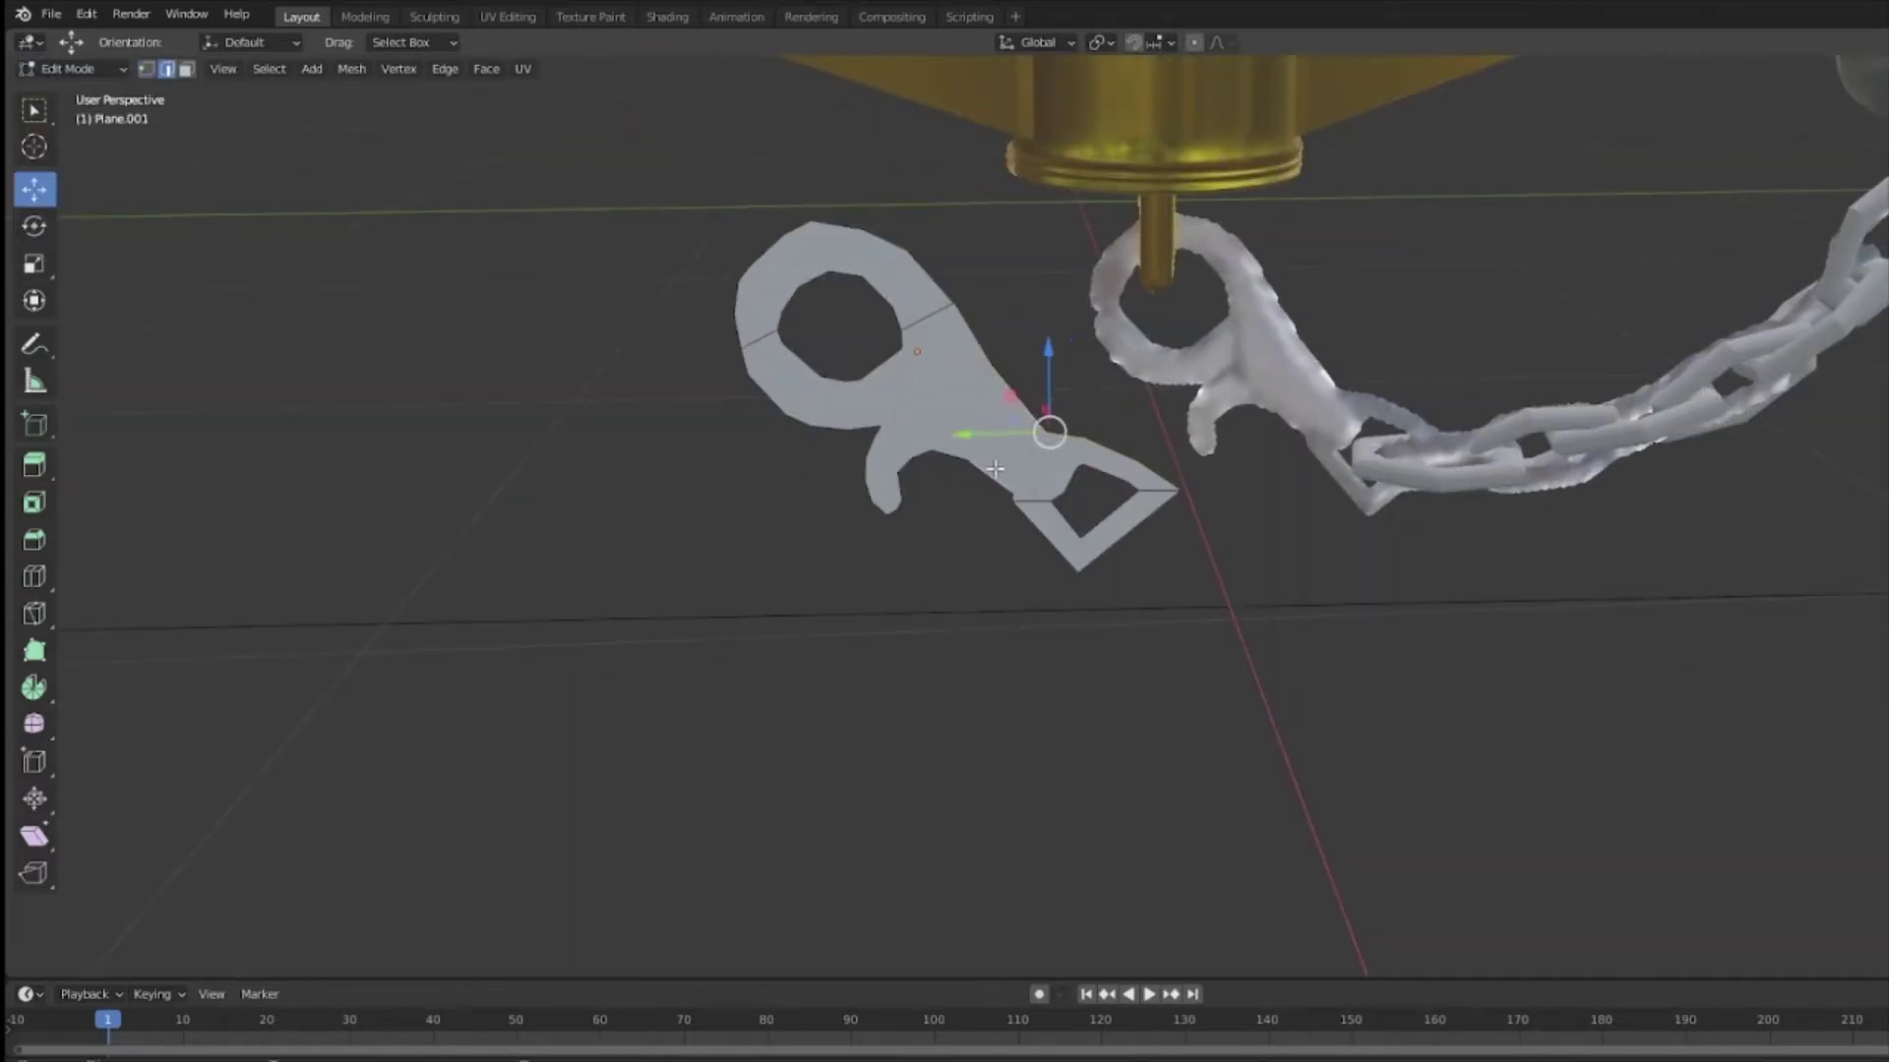
pyautogui.click(915, 452)
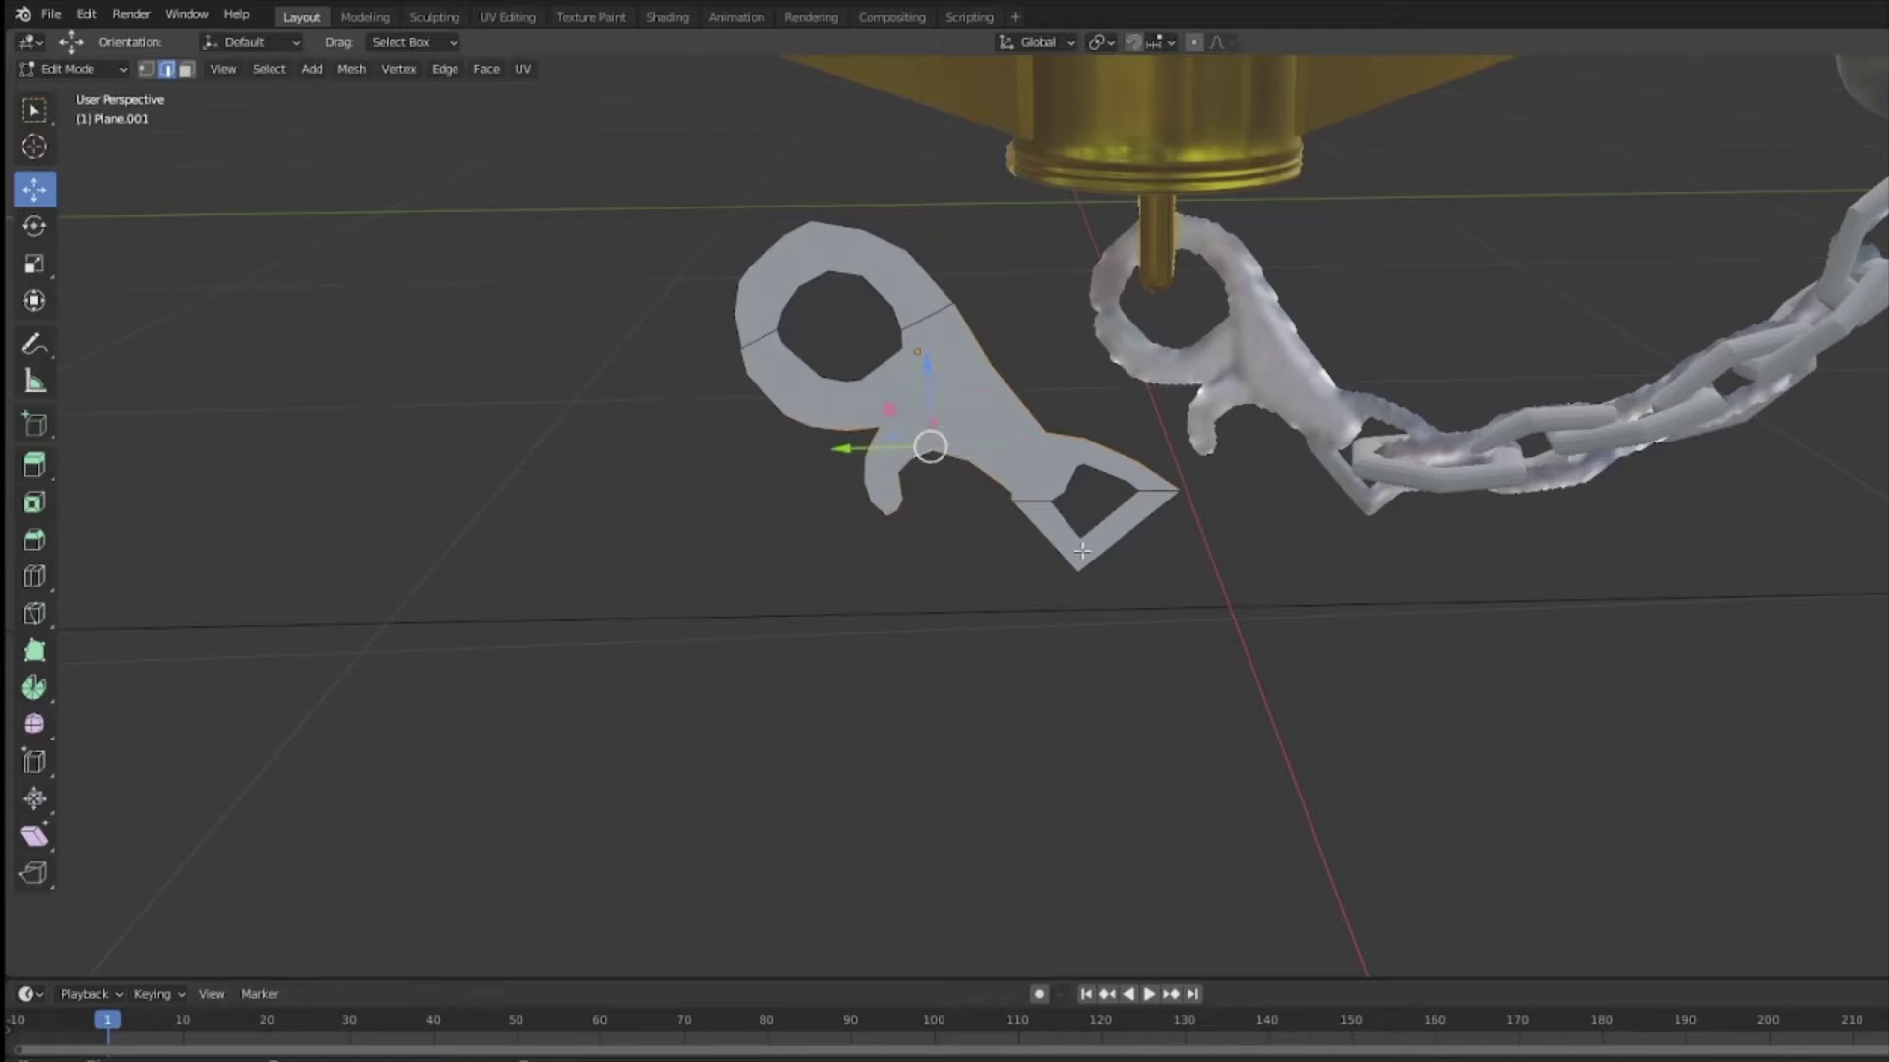
pyautogui.keyDown('shift'); pyautogui.doubleClick(730, 307); pyautogui.keyUp('shift')
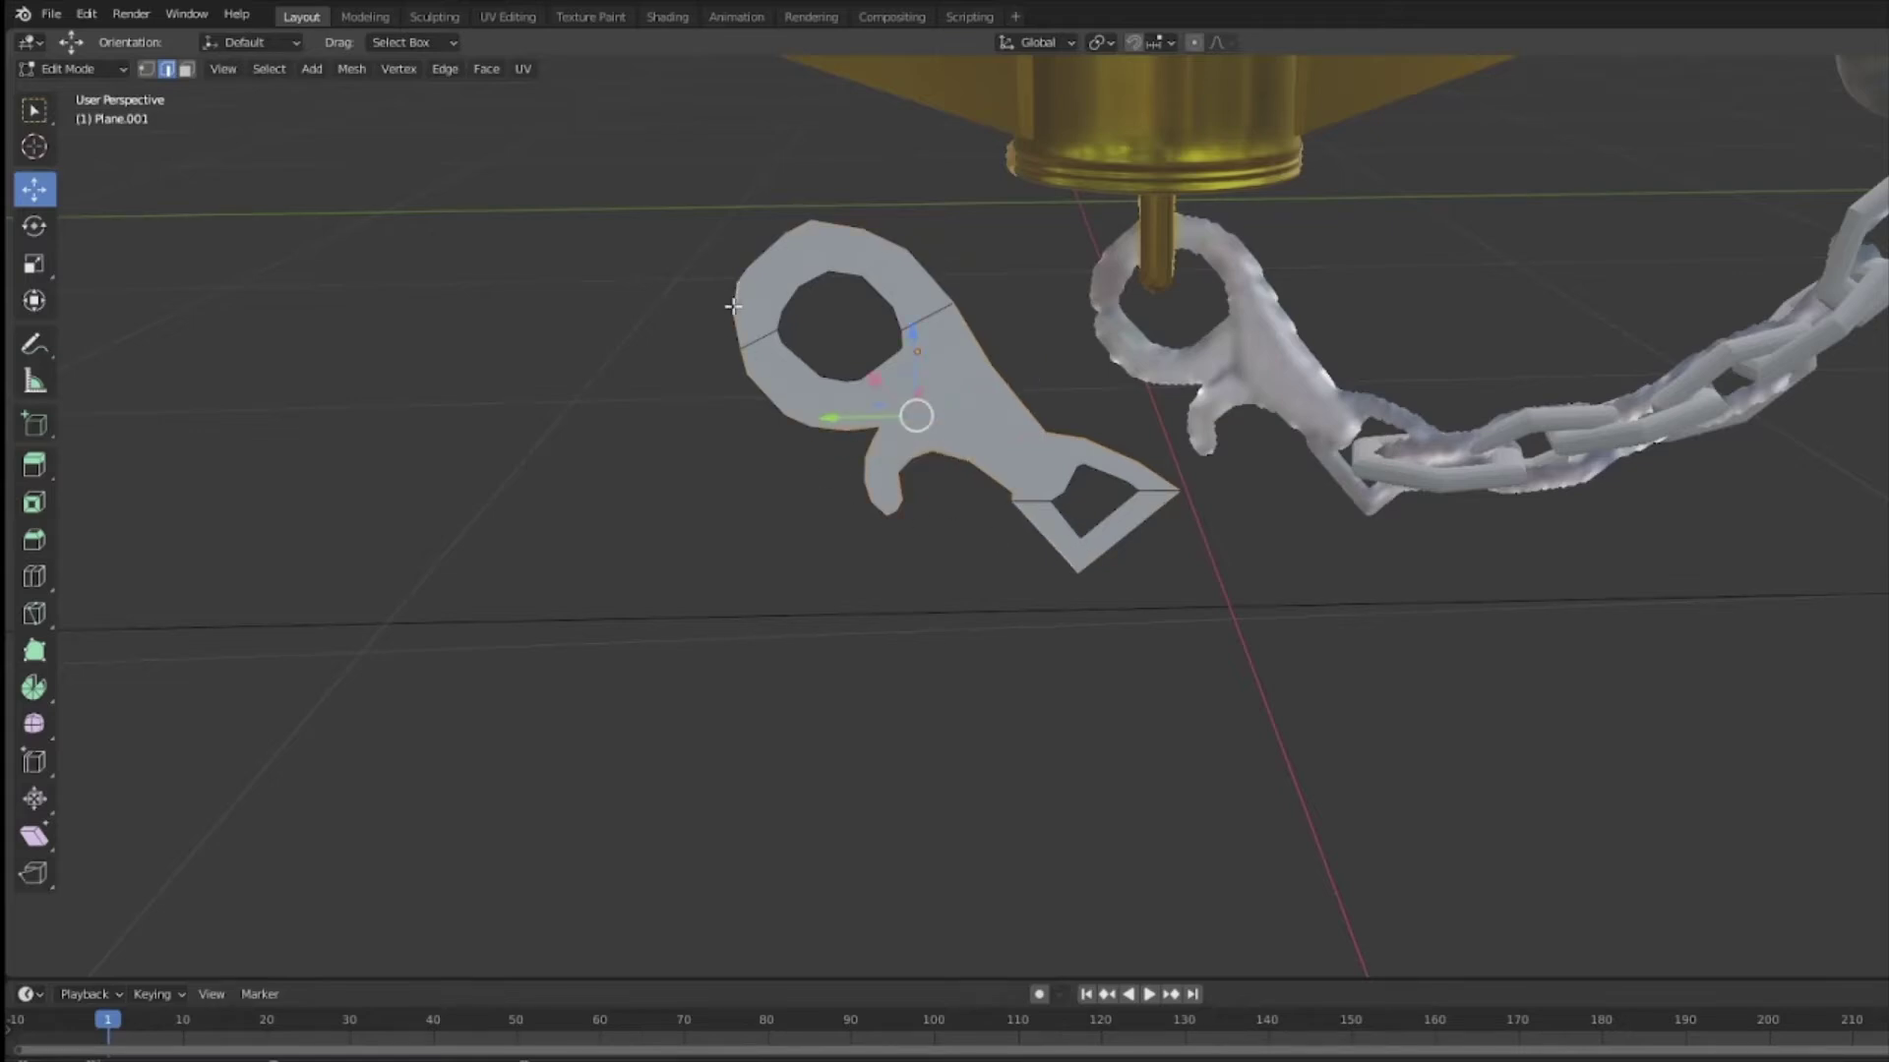
pyautogui.press('e')
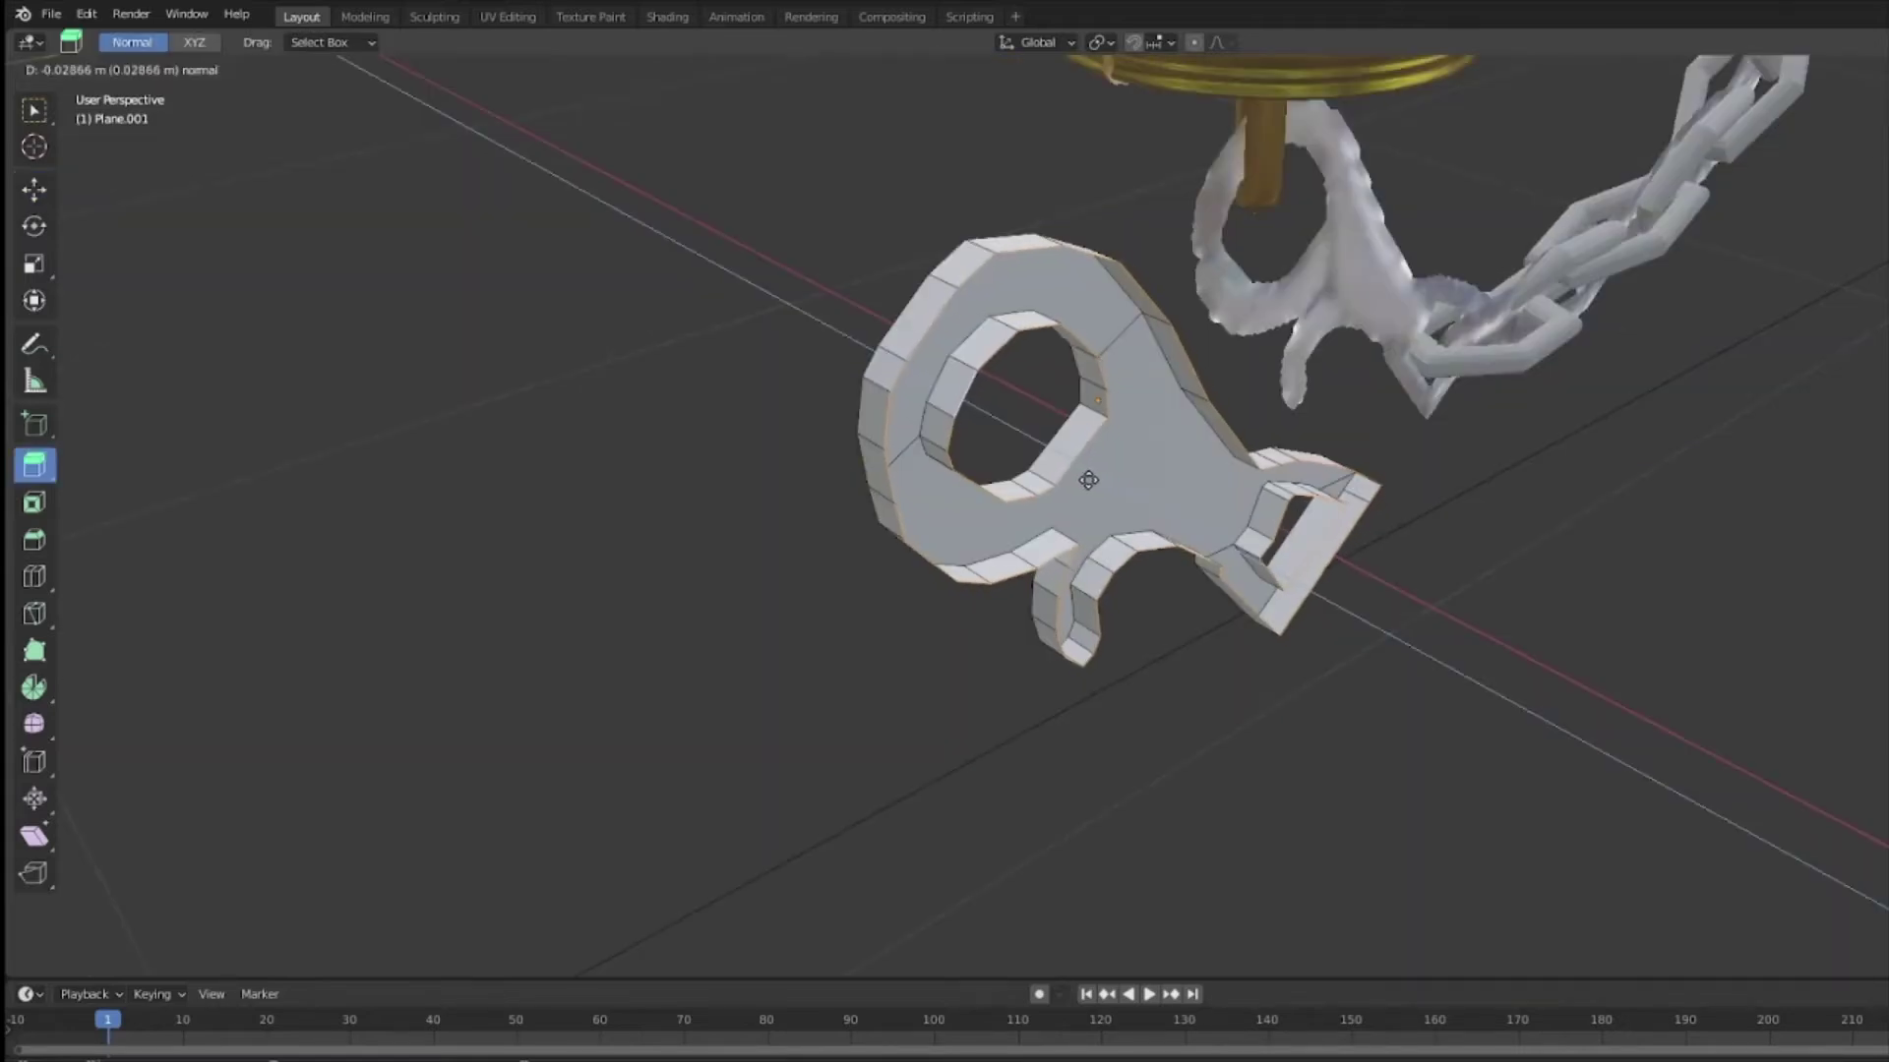
pyautogui.click(1088, 478)
pyautogui.moveTo(1088, 478); pyautogui.dragTo(1078, 480, button='middle')
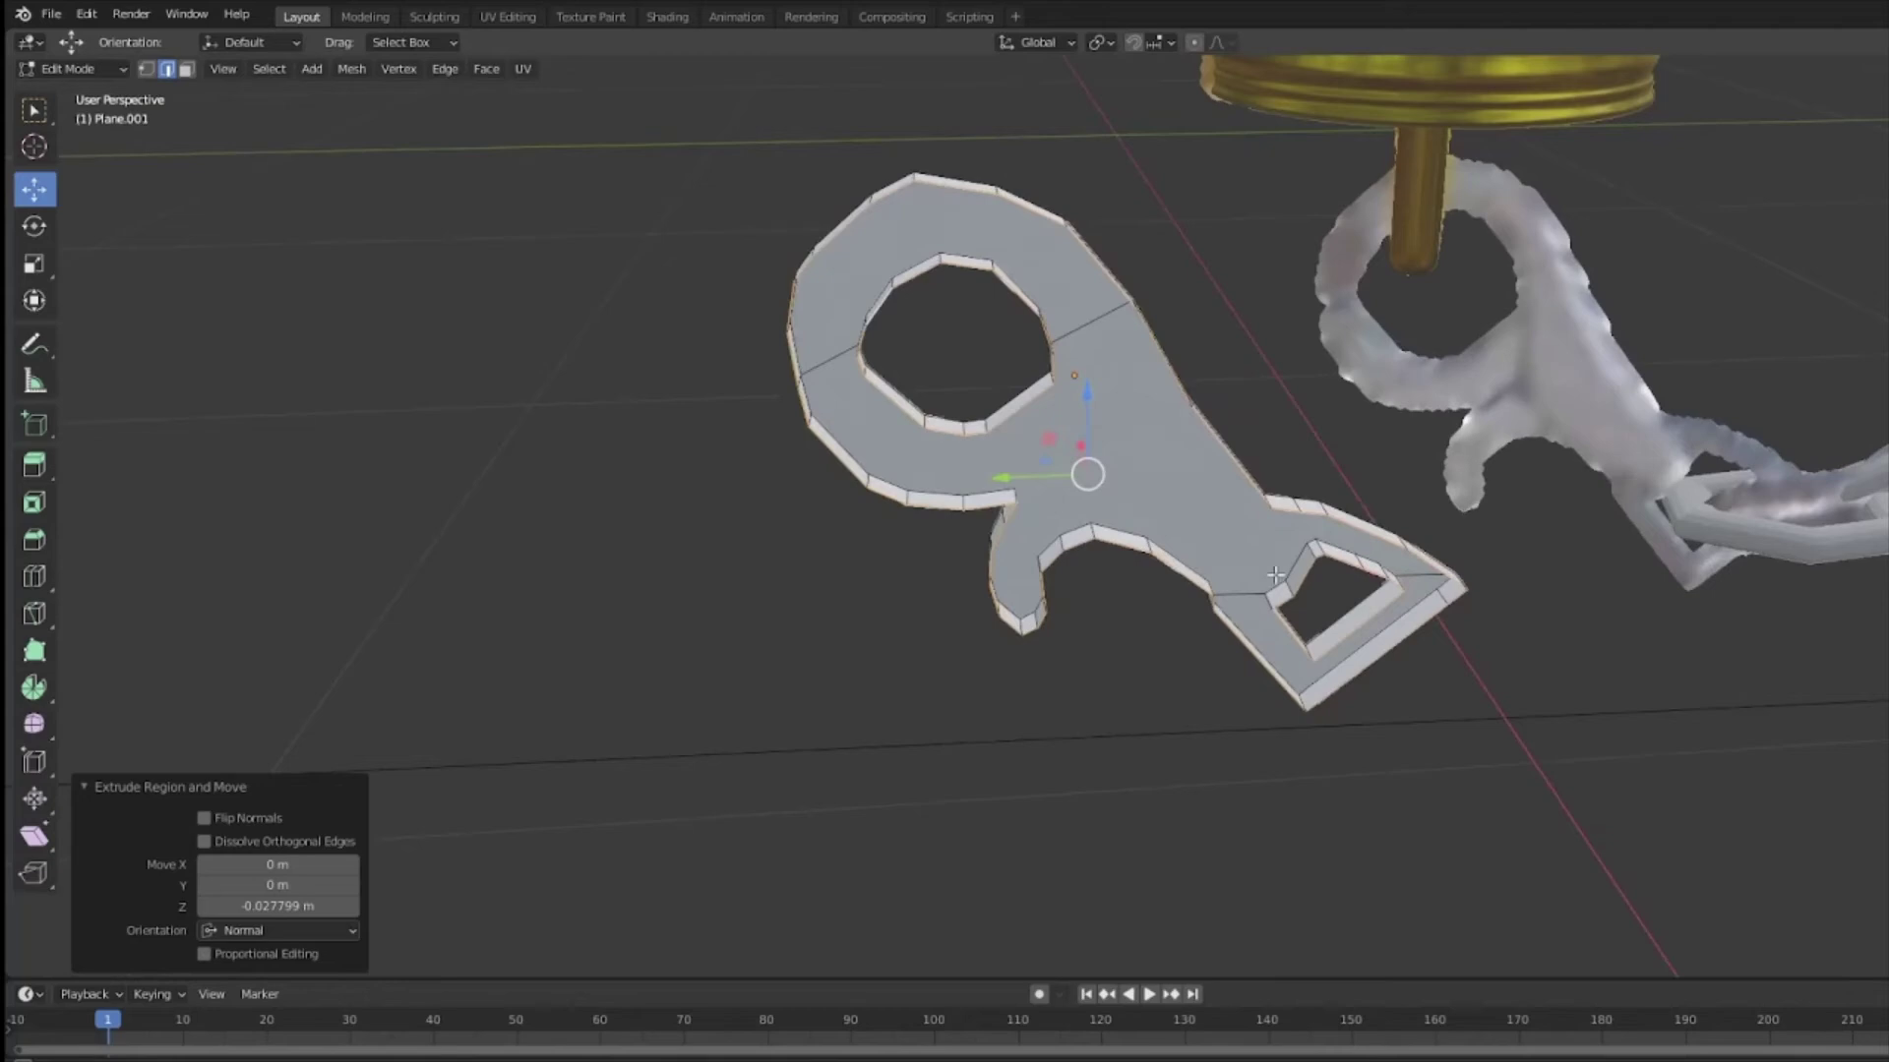
# Step: Fill the open side of the extruded clasp with faces
pyautogui.rightClick(1078, 480)
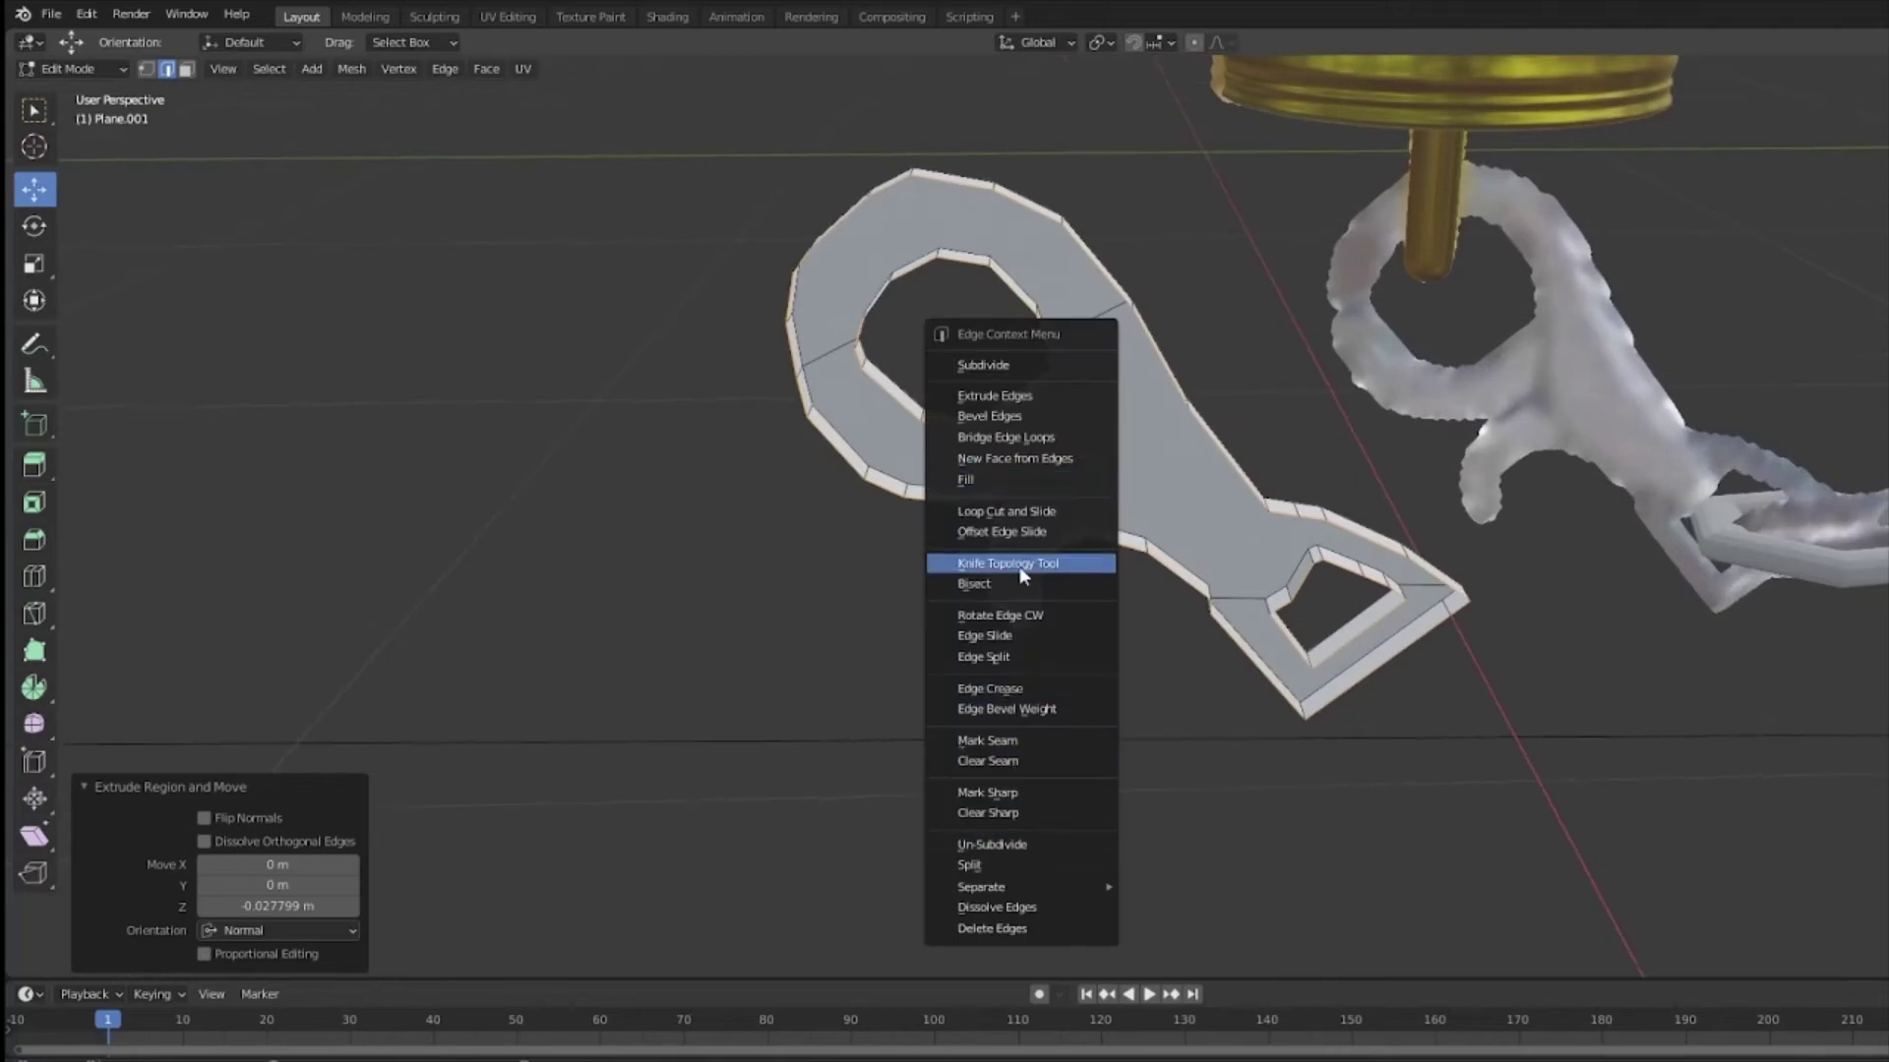
pyautogui.click(1018, 482)
pyautogui.moveTo(766, 530); pyautogui.dragTo(716, 662, button='middle')
pyautogui.scroll(1, 784, 561)
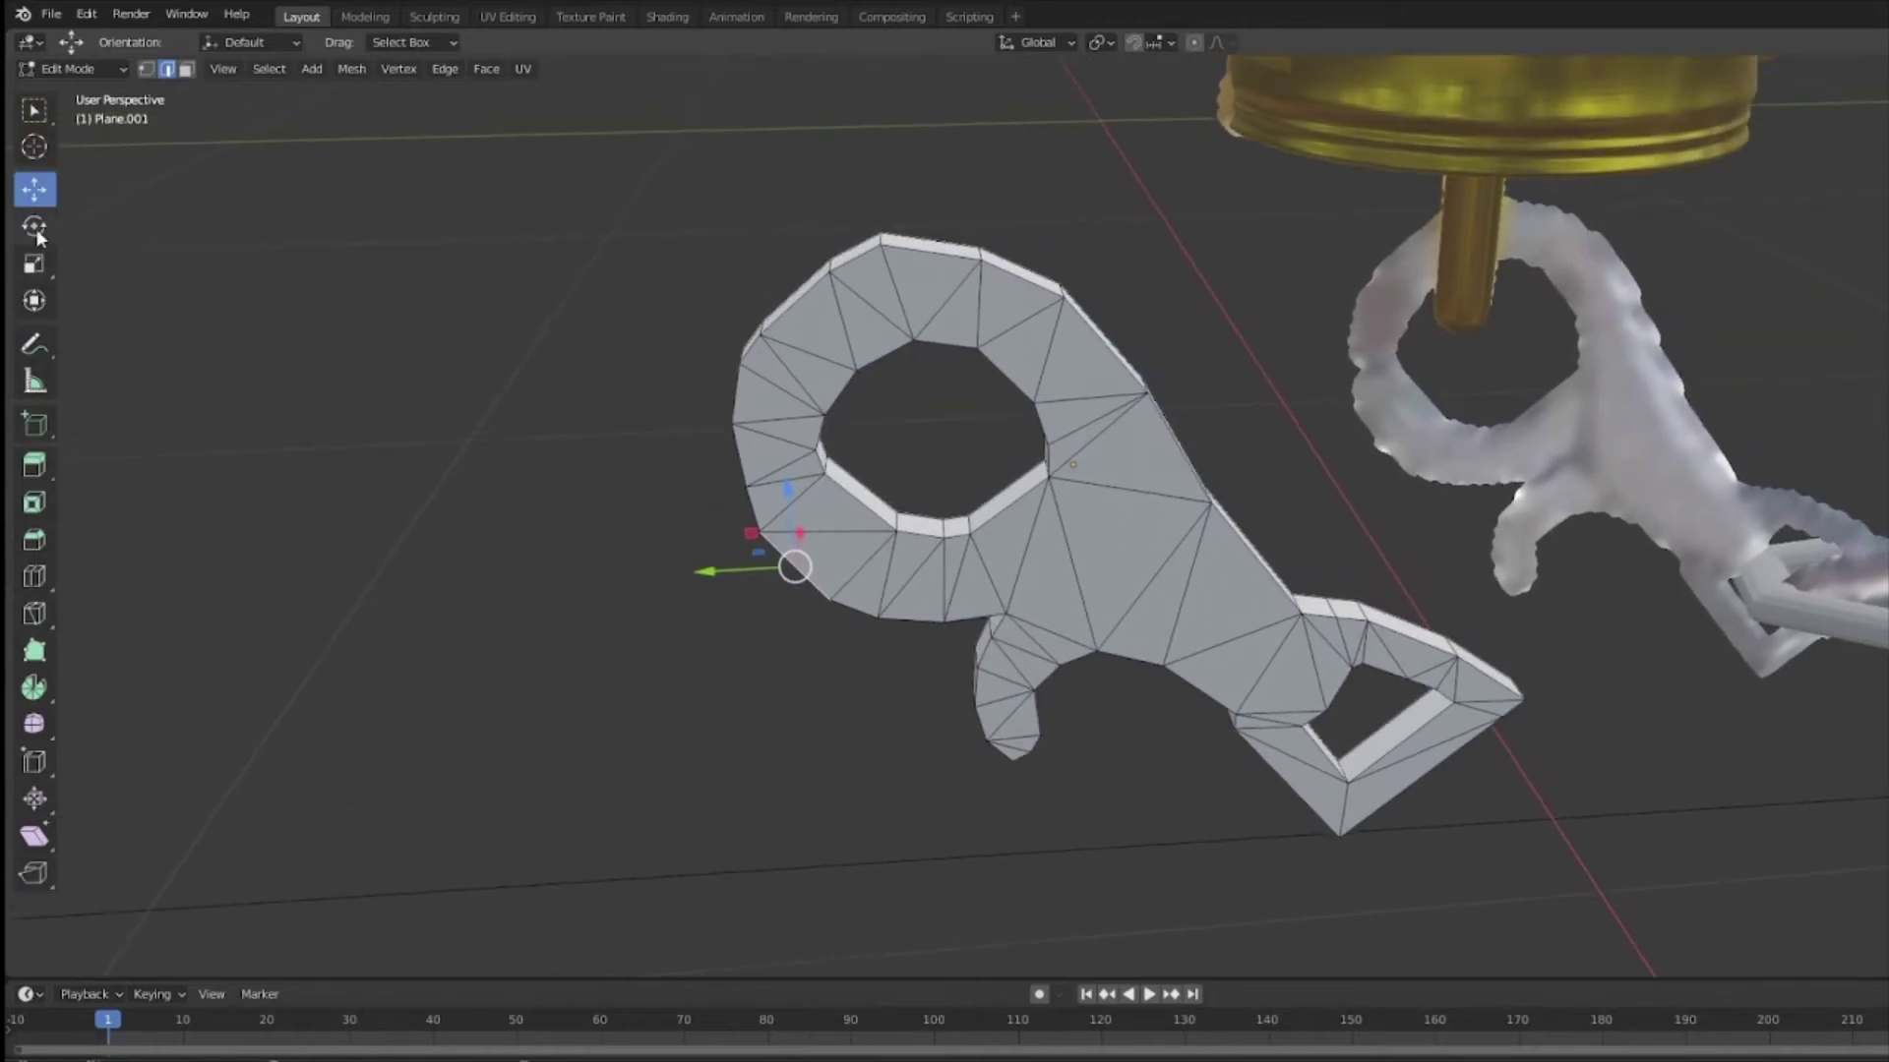
# Step: Select the triangulating edges across the clasp's filled side and dissolve them
pyautogui.click(797, 506)
pyautogui.click(765, 476)
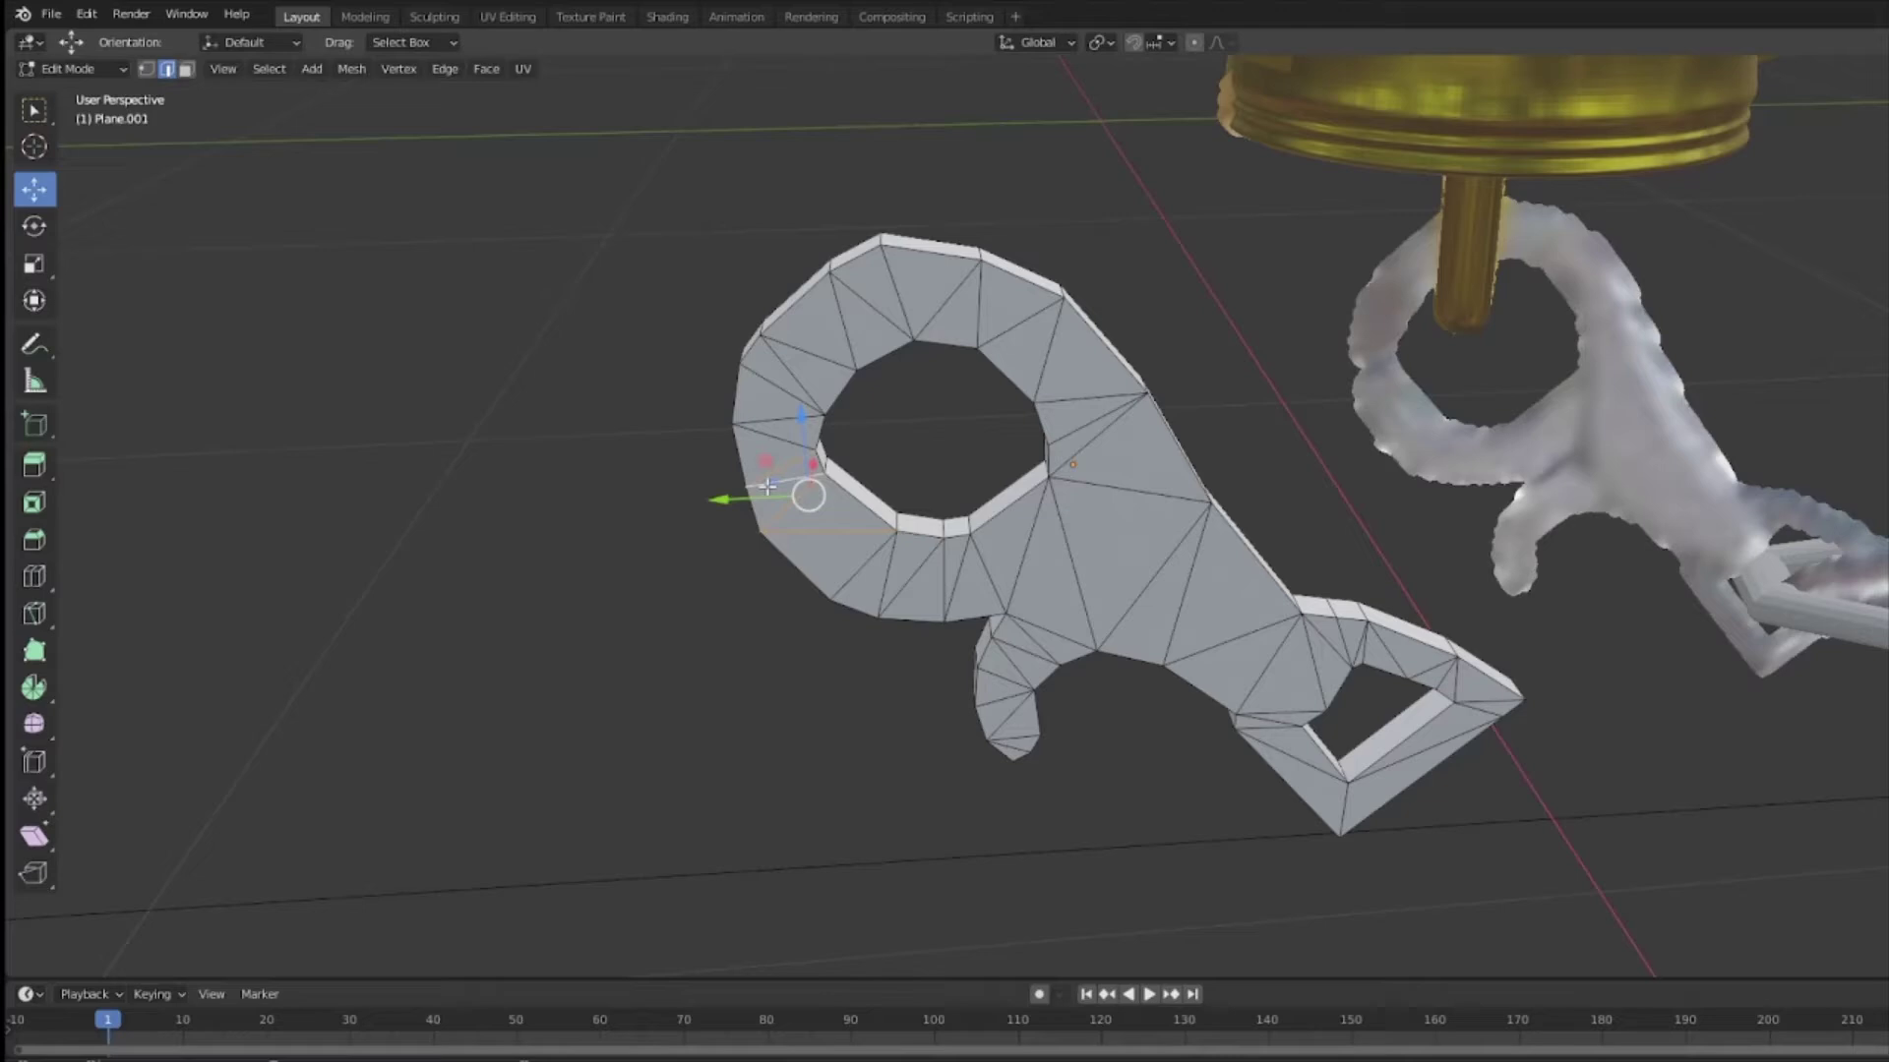
pyautogui.keyDown('shift'); pyautogui.click(779, 420); pyautogui.keyUp('shift')
pyautogui.keyDown('shift'); pyautogui.click(782, 388); pyautogui.keyUp('shift')
pyautogui.keyDown('shift'); pyautogui.click(843, 320); pyautogui.keyUp('shift')
pyautogui.keyDown('shift'); pyautogui.click(946, 300); pyautogui.keyUp('shift')
pyautogui.keyDown('shift'); pyautogui.click(1048, 349); pyautogui.keyUp('shift')
pyautogui.keyDown('shift'); pyautogui.click(1129, 489); pyautogui.keyUp('shift')
pyautogui.keyDown('shift'); pyautogui.click(1026, 545); pyautogui.keyUp('shift')
pyautogui.keyDown('shift'); pyautogui.click(911, 577); pyautogui.keyUp('shift')
pyautogui.keyDown('shift'); pyautogui.click(1053, 633); pyautogui.keyUp('shift')
pyautogui.keyDown('shift'); pyautogui.click(1018, 657); pyautogui.keyUp('shift')
pyautogui.keyDown('shift'); pyautogui.click(1005, 699); pyautogui.keyUp('shift')
pyautogui.keyDown('shift'); pyautogui.click(1153, 578); pyautogui.keyUp('shift')
pyautogui.keyDown('shift'); pyautogui.click(1232, 641); pyautogui.keyUp('shift')
pyautogui.keyDown('shift'); pyautogui.click(1279, 712); pyautogui.keyUp('shift')
pyautogui.keyDown('shift'); pyautogui.click(1291, 754); pyautogui.keyUp('shift')
pyautogui.keyDown('shift'); pyautogui.click(1344, 810); pyautogui.keyUp('shift')
pyautogui.keyDown('shift'); pyautogui.click(1451, 737); pyautogui.keyUp('shift')
pyautogui.keyDown('shift'); pyautogui.click(1494, 706); pyautogui.keyUp('shift')
pyautogui.keyDown('shift'); pyautogui.click(1434, 677); pyautogui.keyUp('shift')
pyautogui.keyDown('shift'); pyautogui.click(1360, 639); pyautogui.keyUp('shift')
pyautogui.press('x')
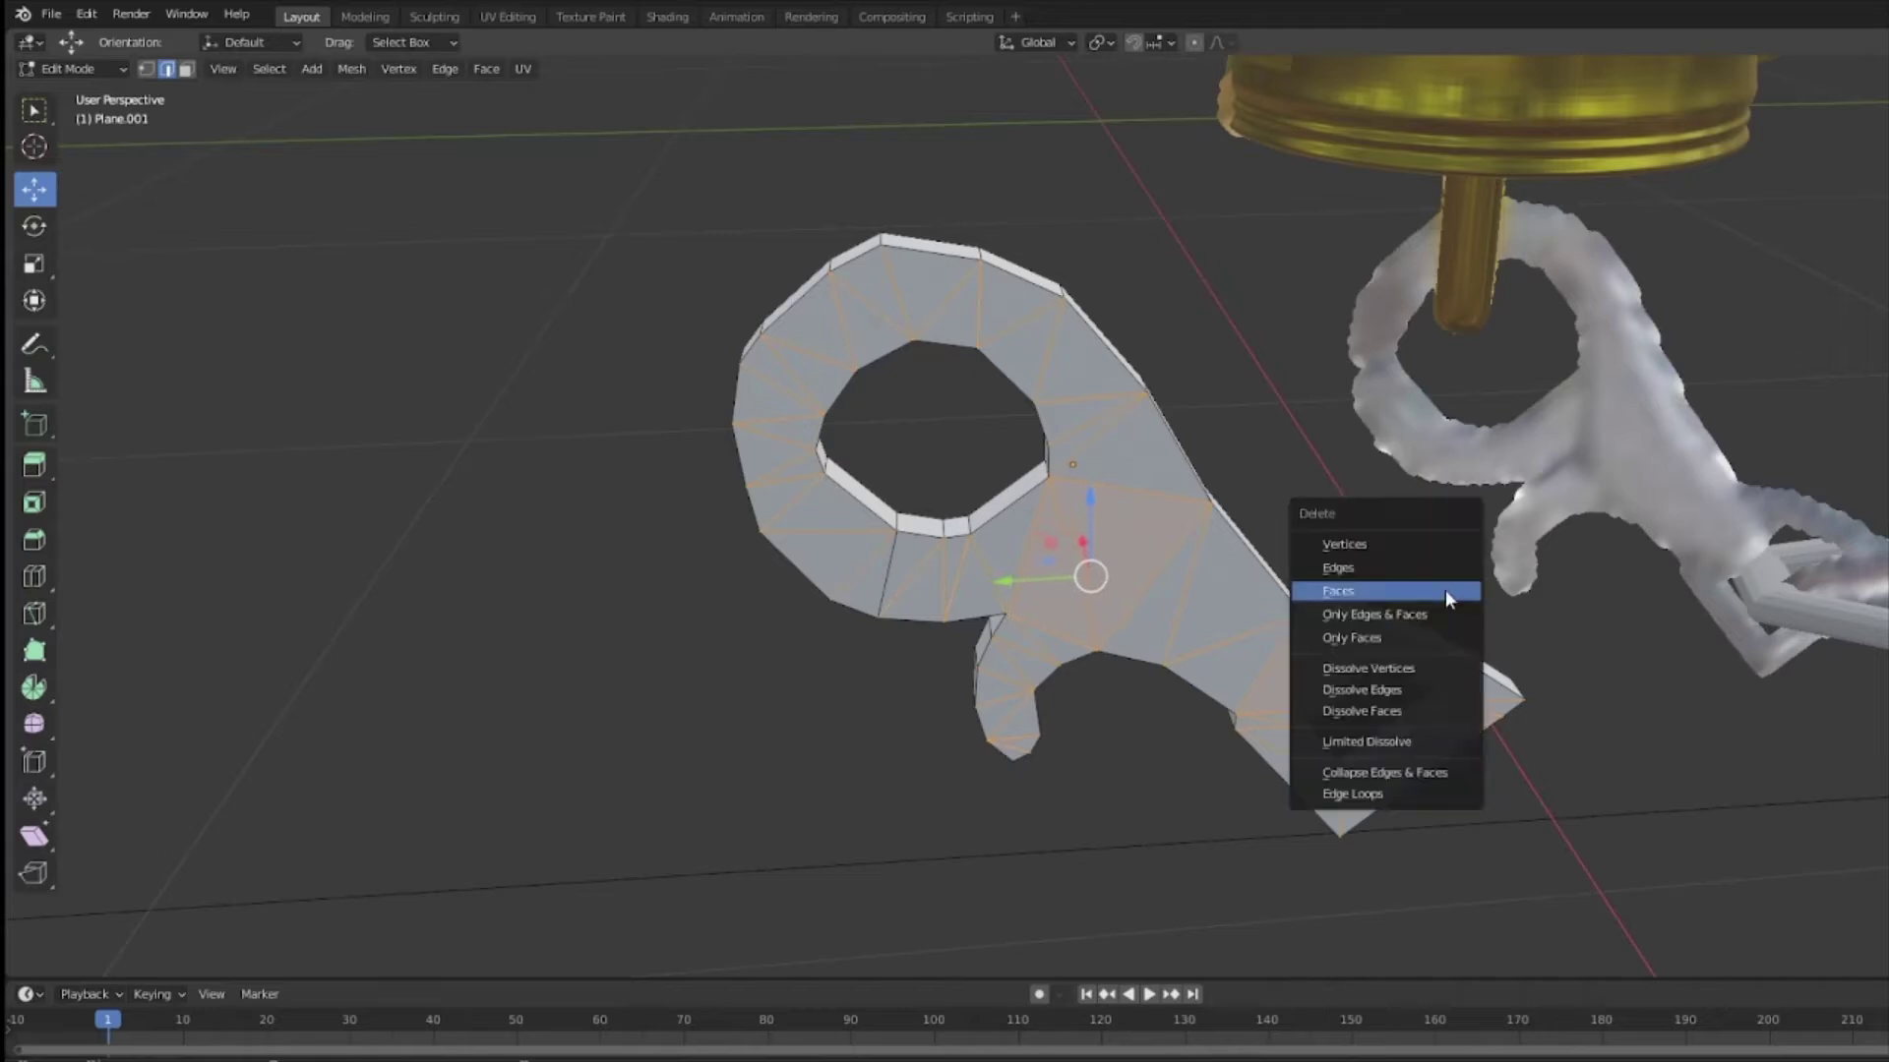
pyautogui.click(1447, 569)
pyautogui.hotkey('ctrl', 'z')
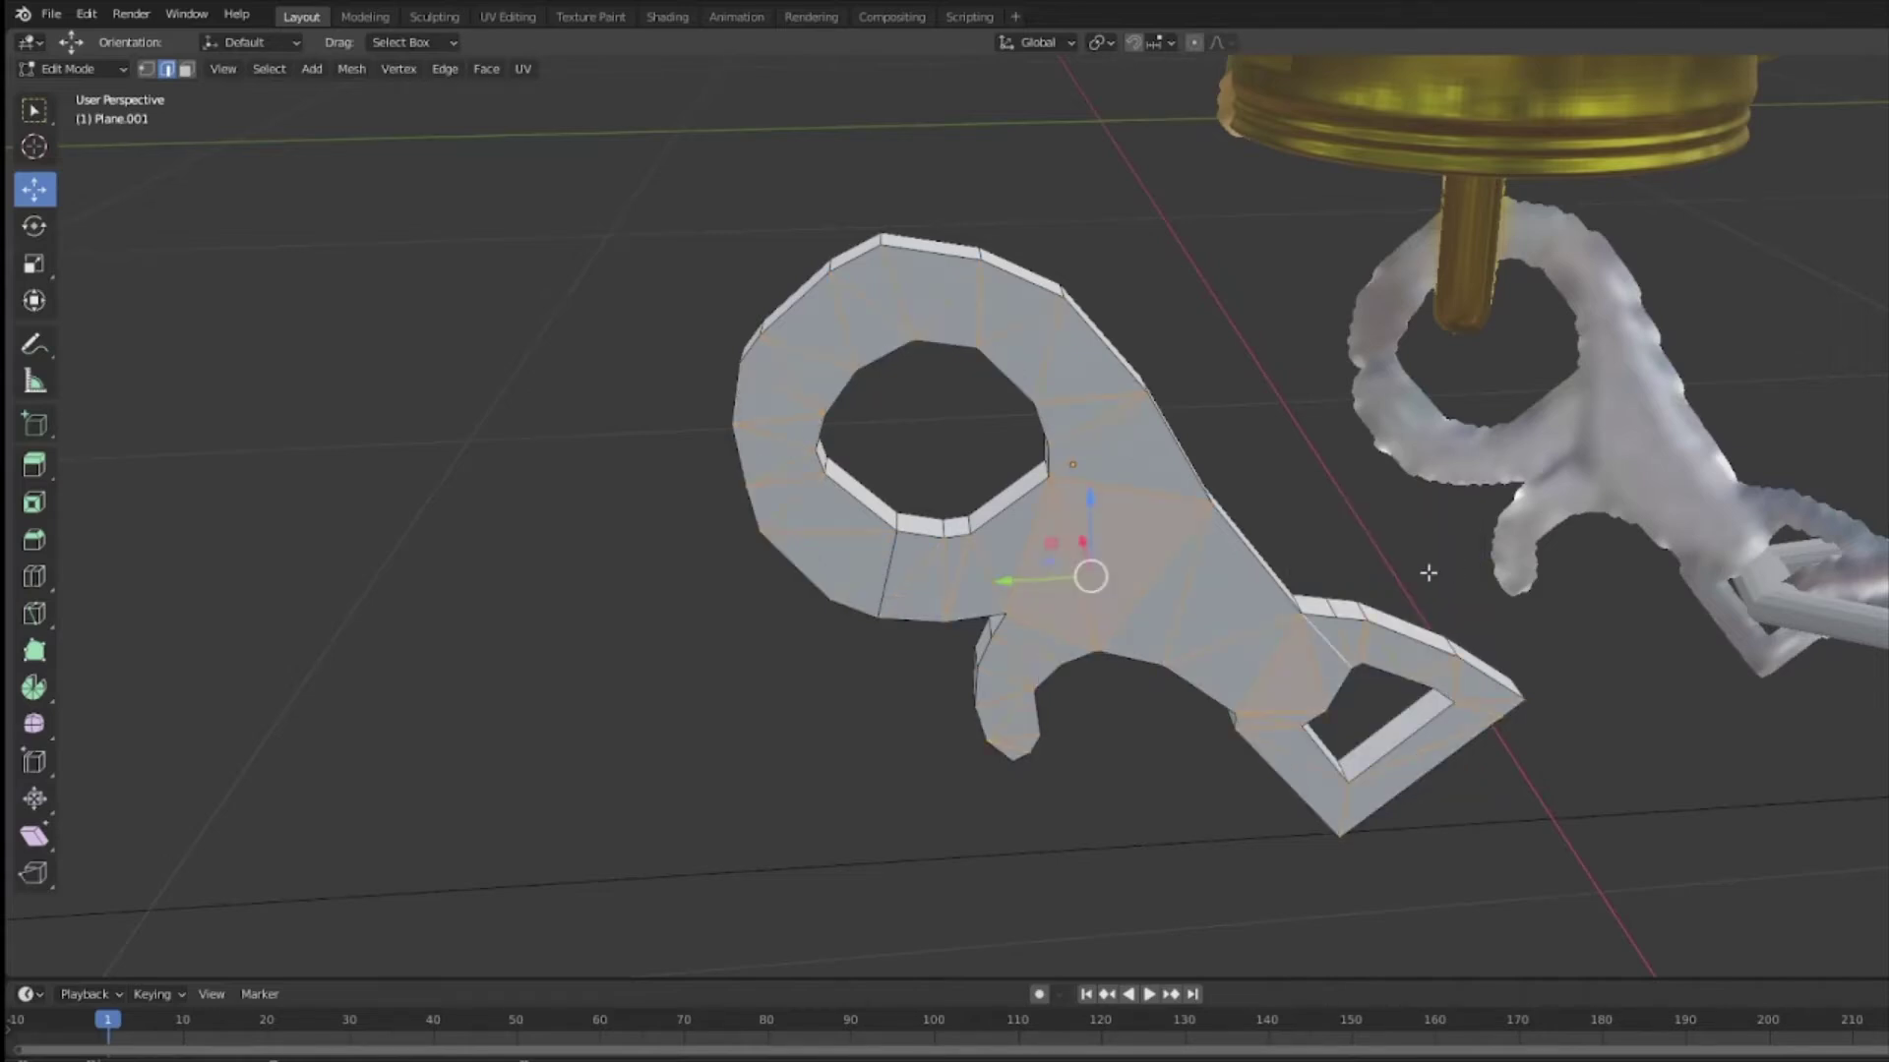
pyautogui.press('x')
pyautogui.click(1366, 696)
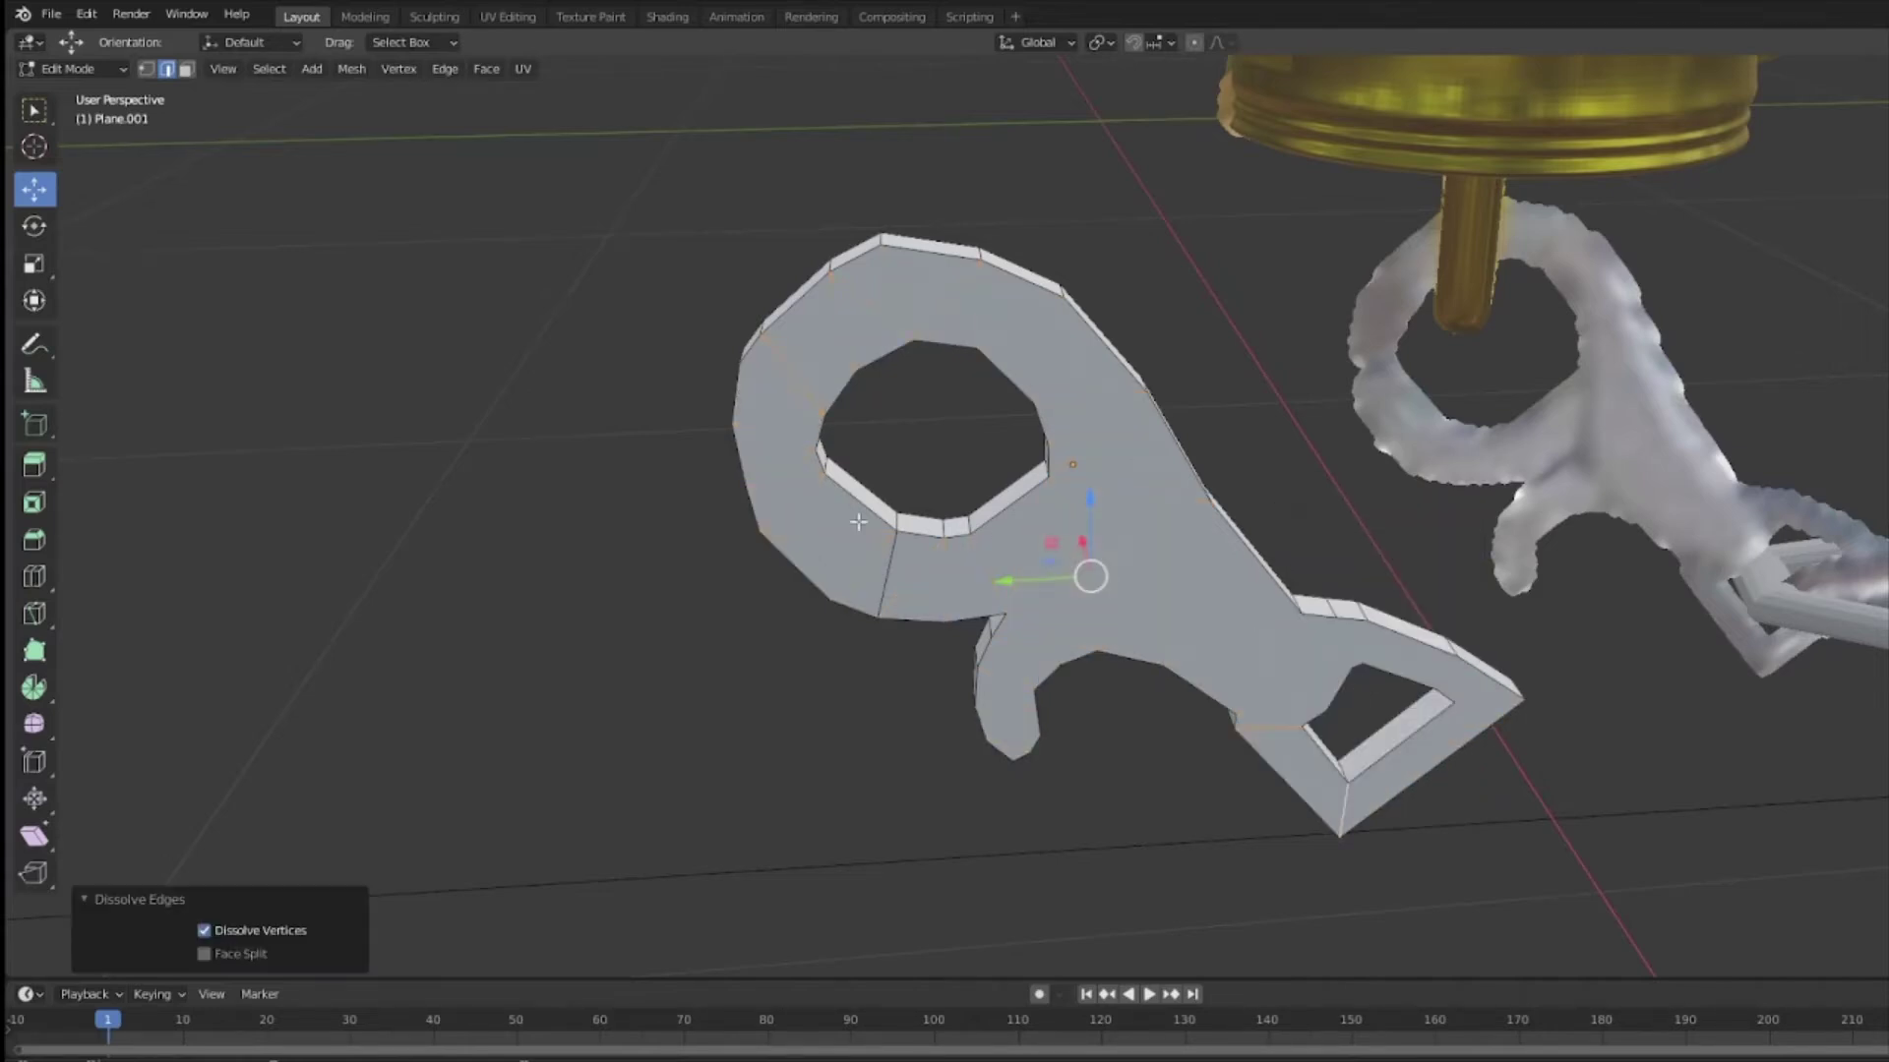
# Step: Try to dissolve the two remaining edges that cross the clasp's ring
pyautogui.click(888, 556)
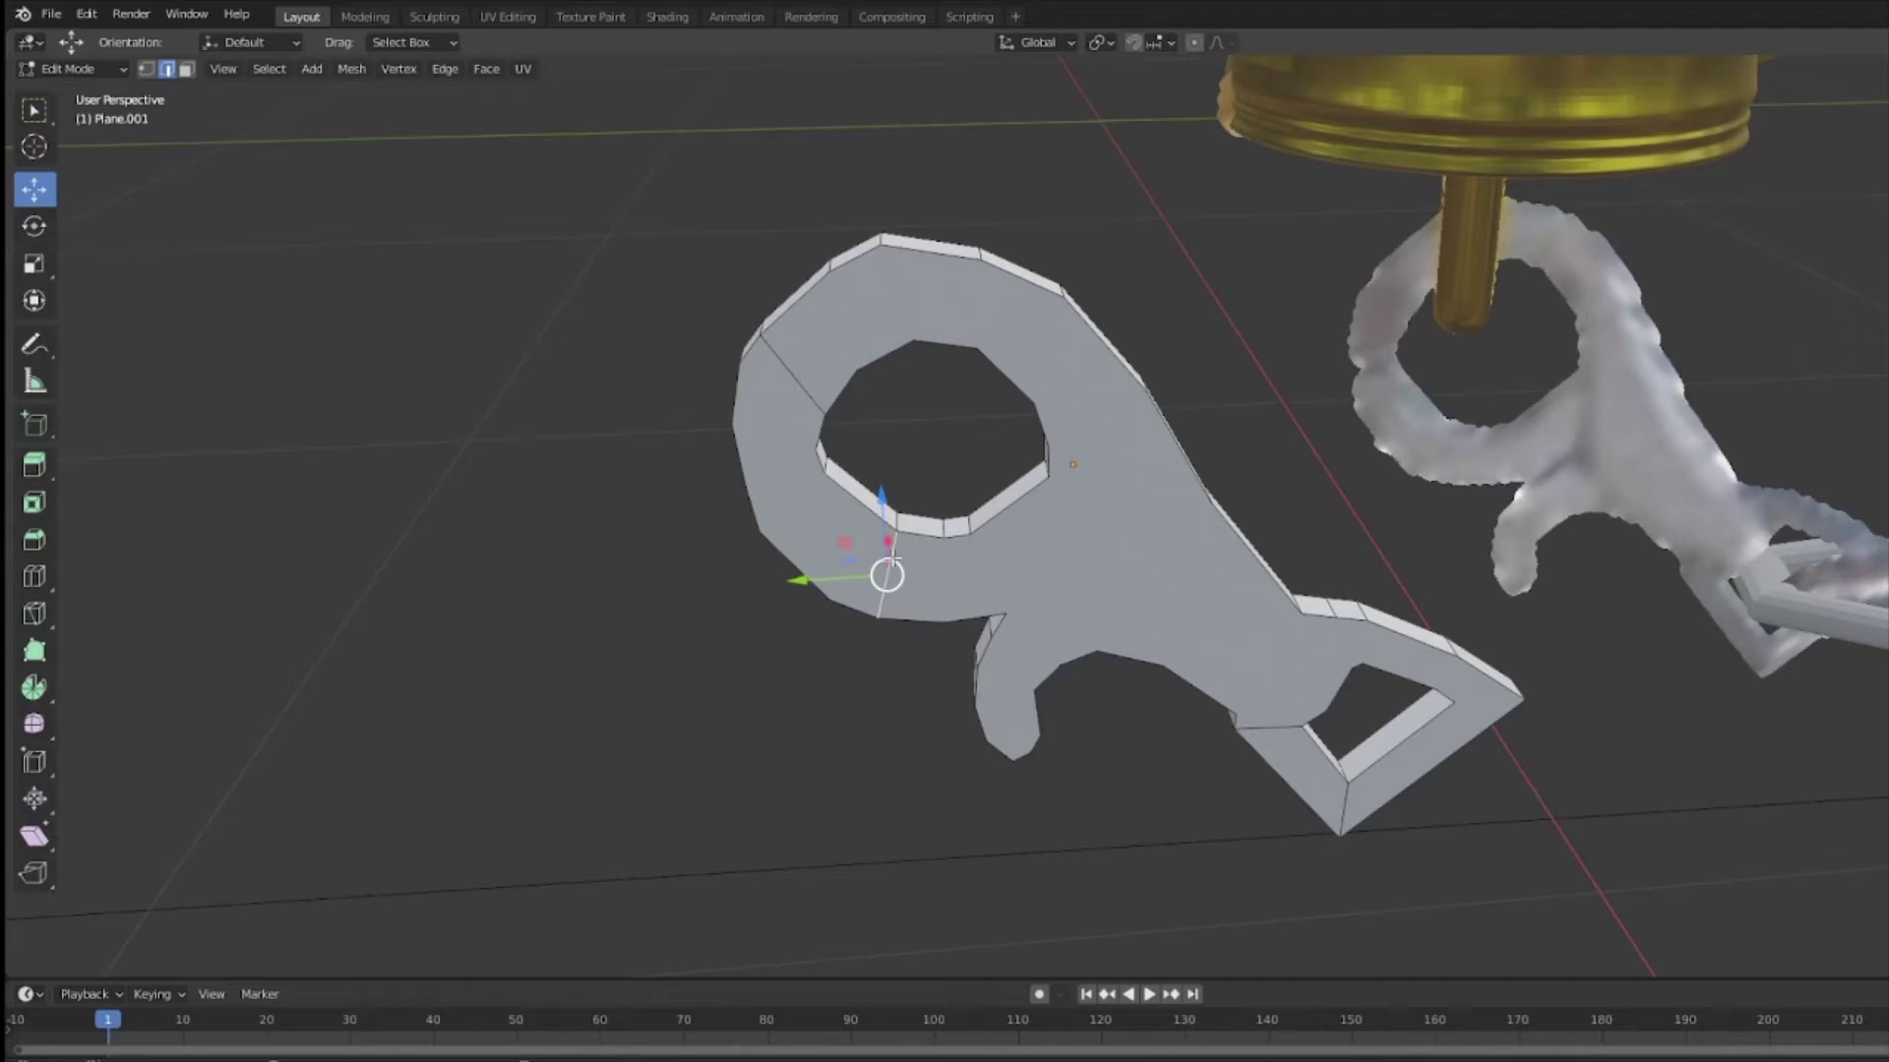
pyautogui.press('x')
pyautogui.click(872, 561)
pyautogui.click(808, 369)
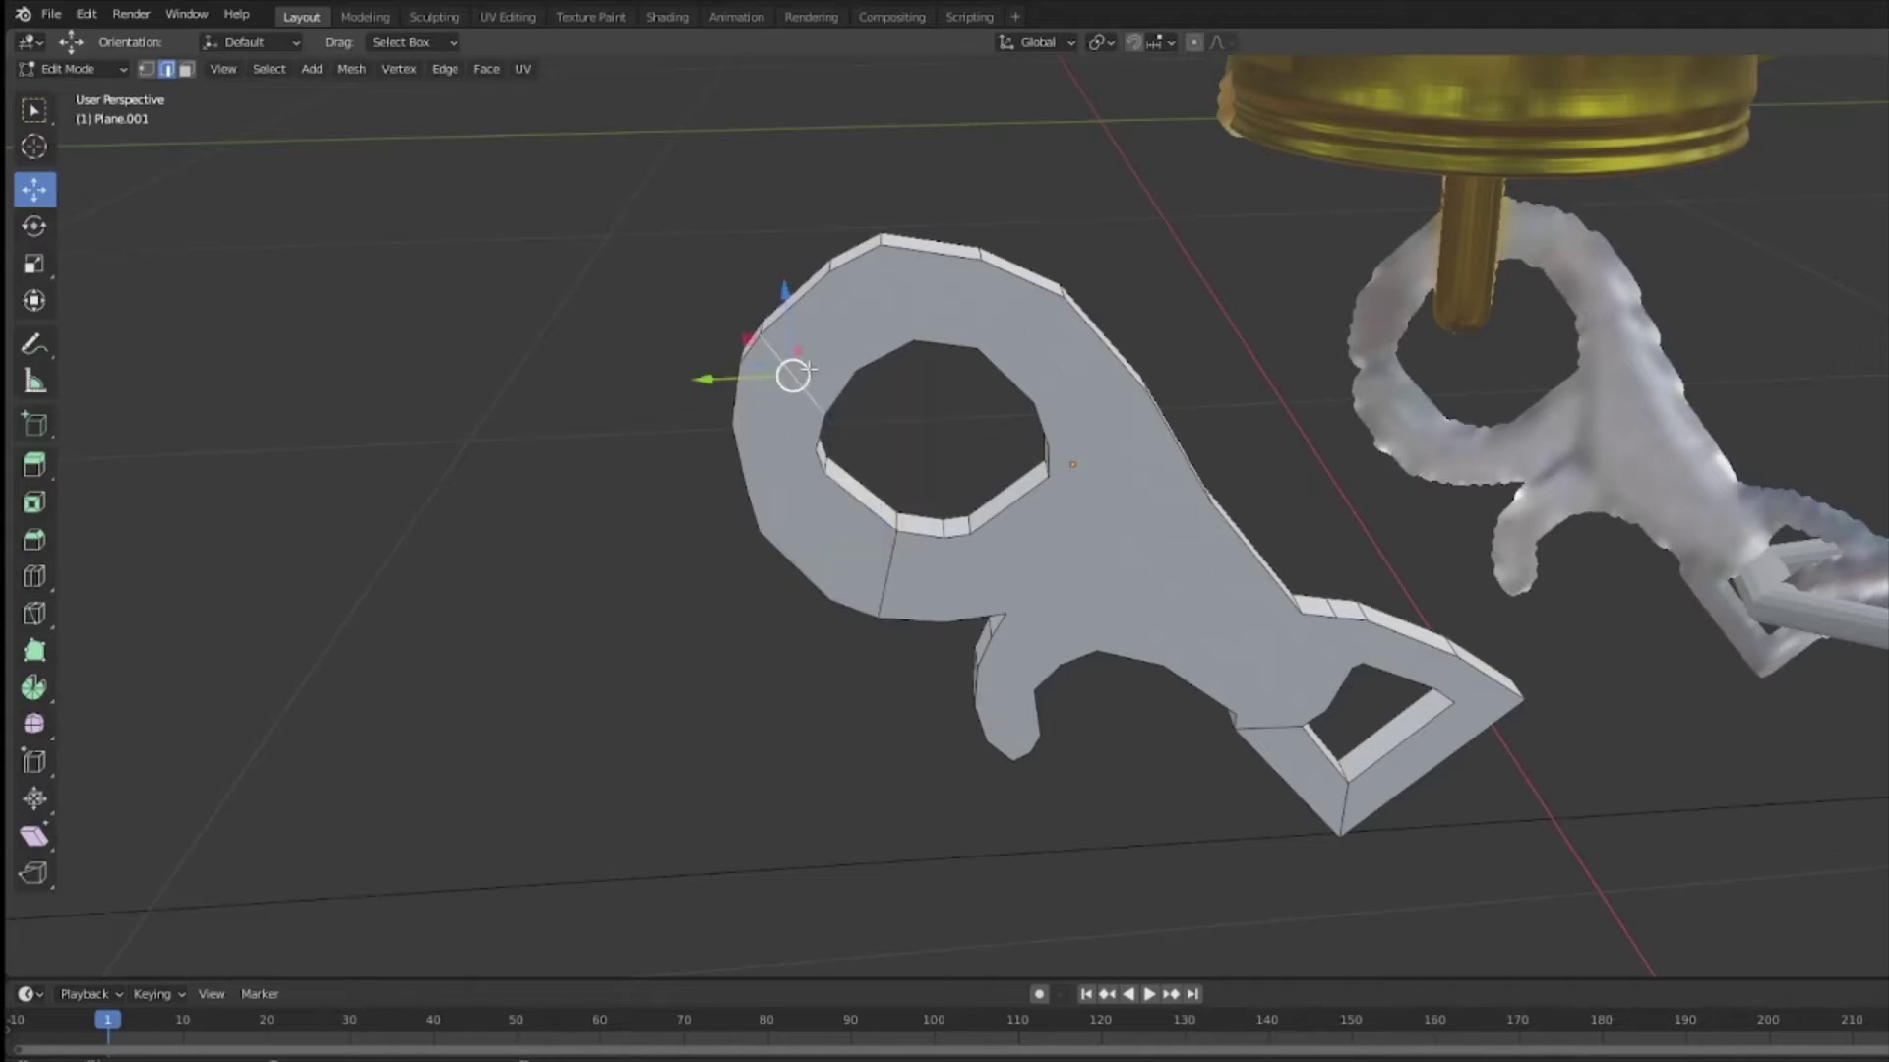
pyautogui.press('x')
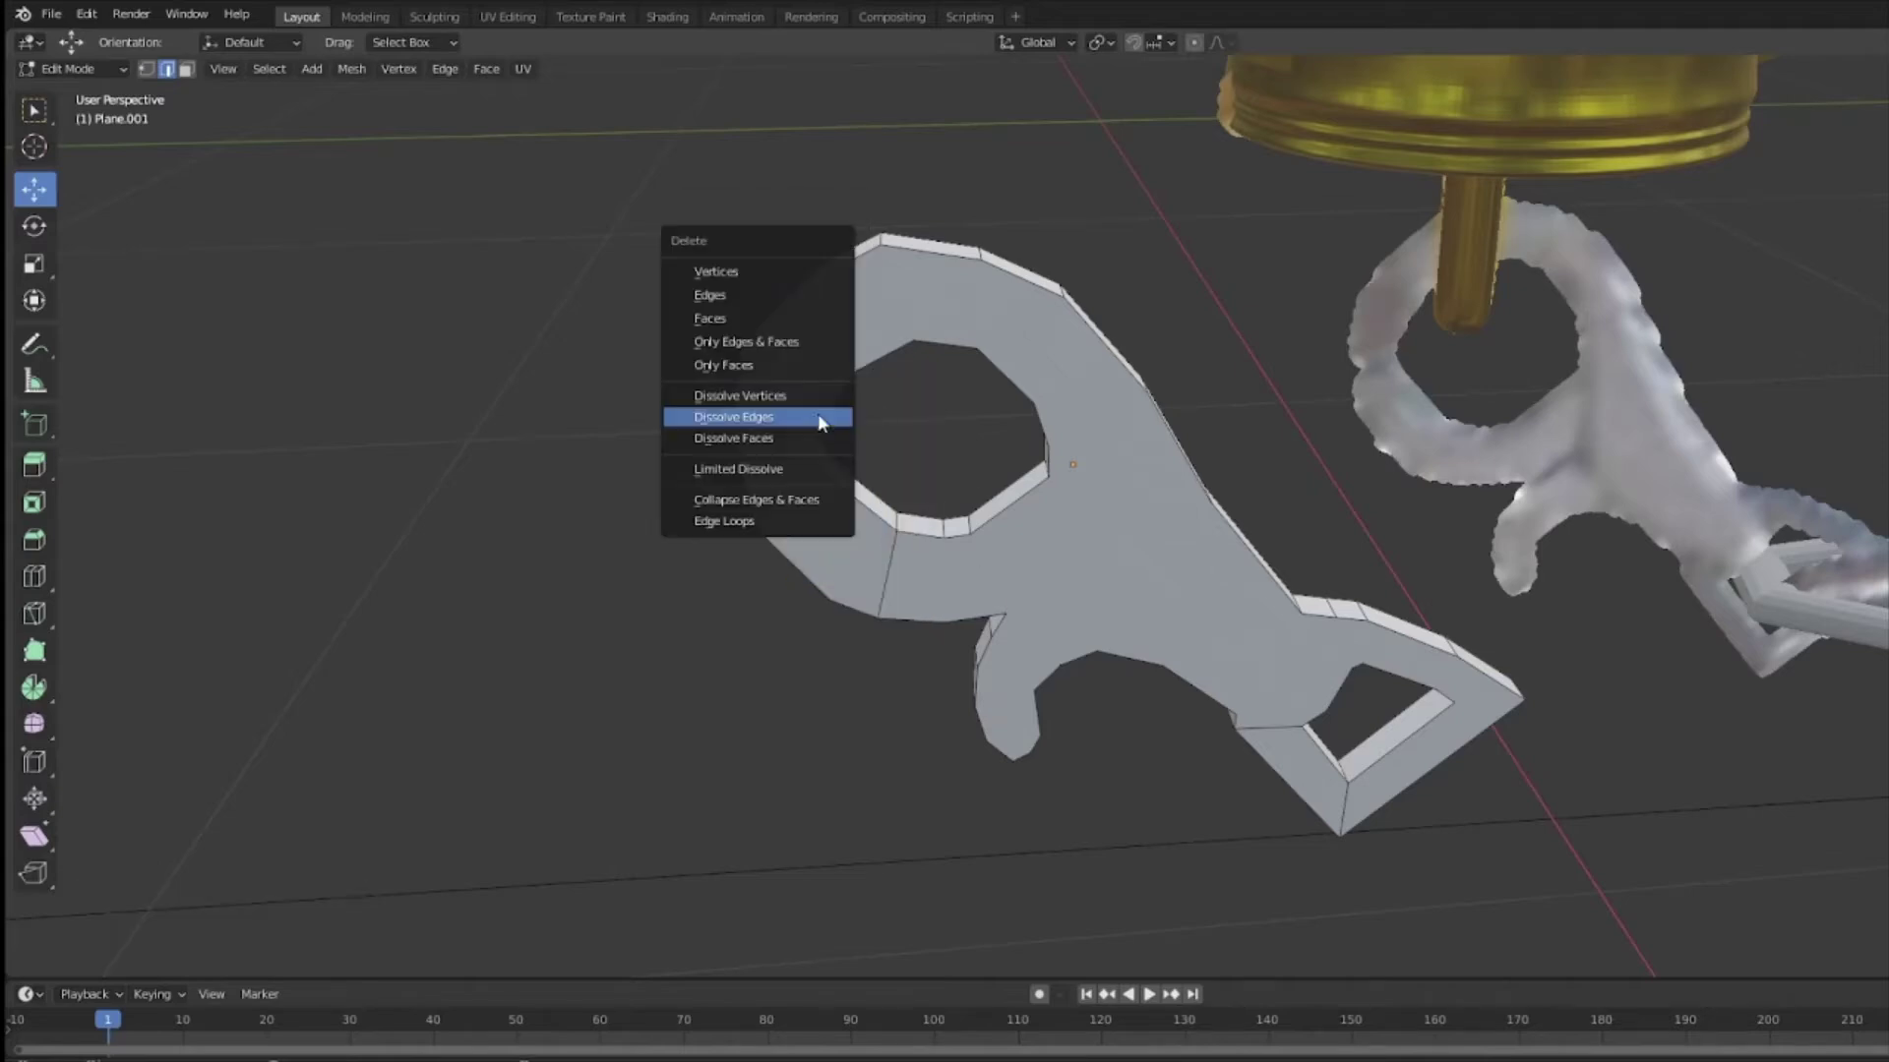
pyautogui.click(817, 413)
pyautogui.press('x')
pyautogui.click(787, 389)
pyautogui.hotkey('ctrl', 'z')
# Step: Try again to remove the ring's upper and lower cross edges, and undo the removal
pyautogui.scroll(-3, 975, 568)
pyautogui.moveTo(975, 568); pyautogui.dragTo(843, 590, button='middle')
pyautogui.press('x')
pyautogui.click(779, 717)
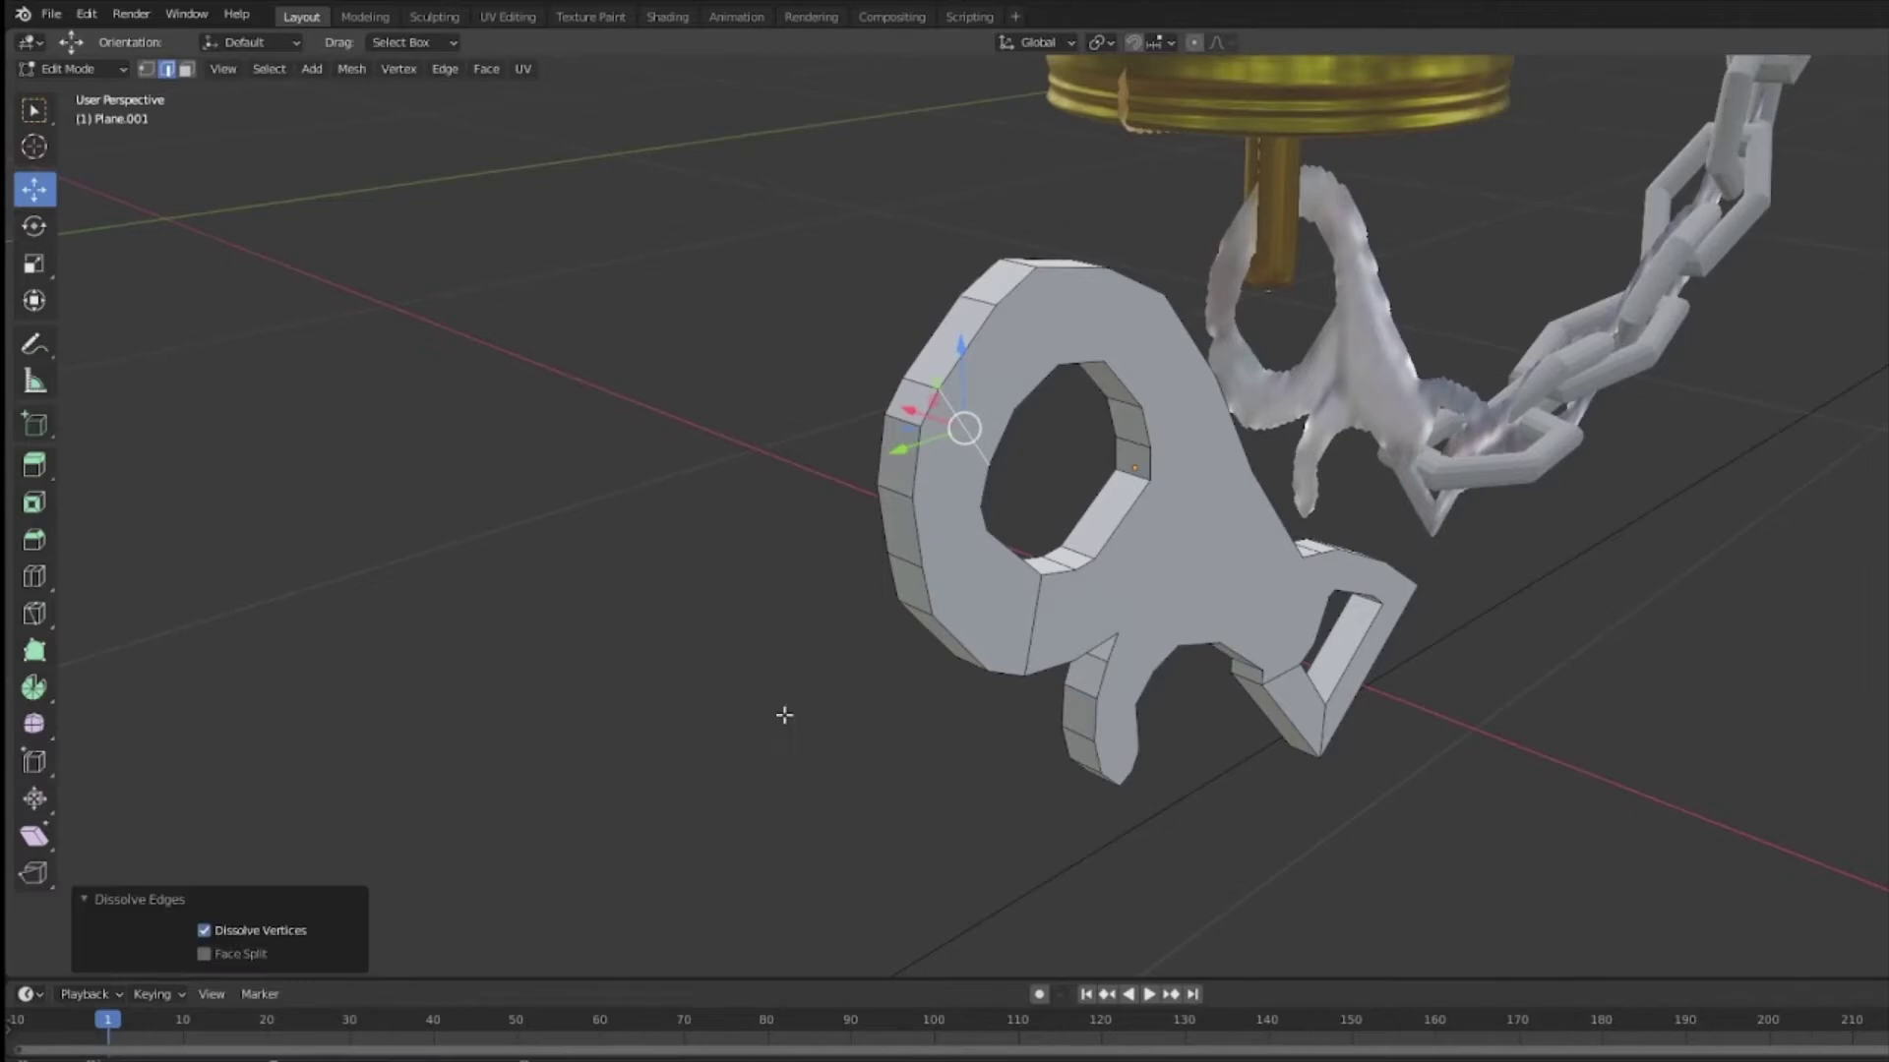
pyautogui.click(997, 526)
pyautogui.press('x')
pyautogui.click(987, 640)
pyautogui.moveTo(1000, 532); pyautogui.dragTo(1047, 553)
pyautogui.hotkey('ctrl', 'z')
# Step: Try to delete the two selected cross edges on the ring, and undo the deletion
pyautogui.moveTo(1041, 566); pyautogui.dragTo(913, 635, button='middle')
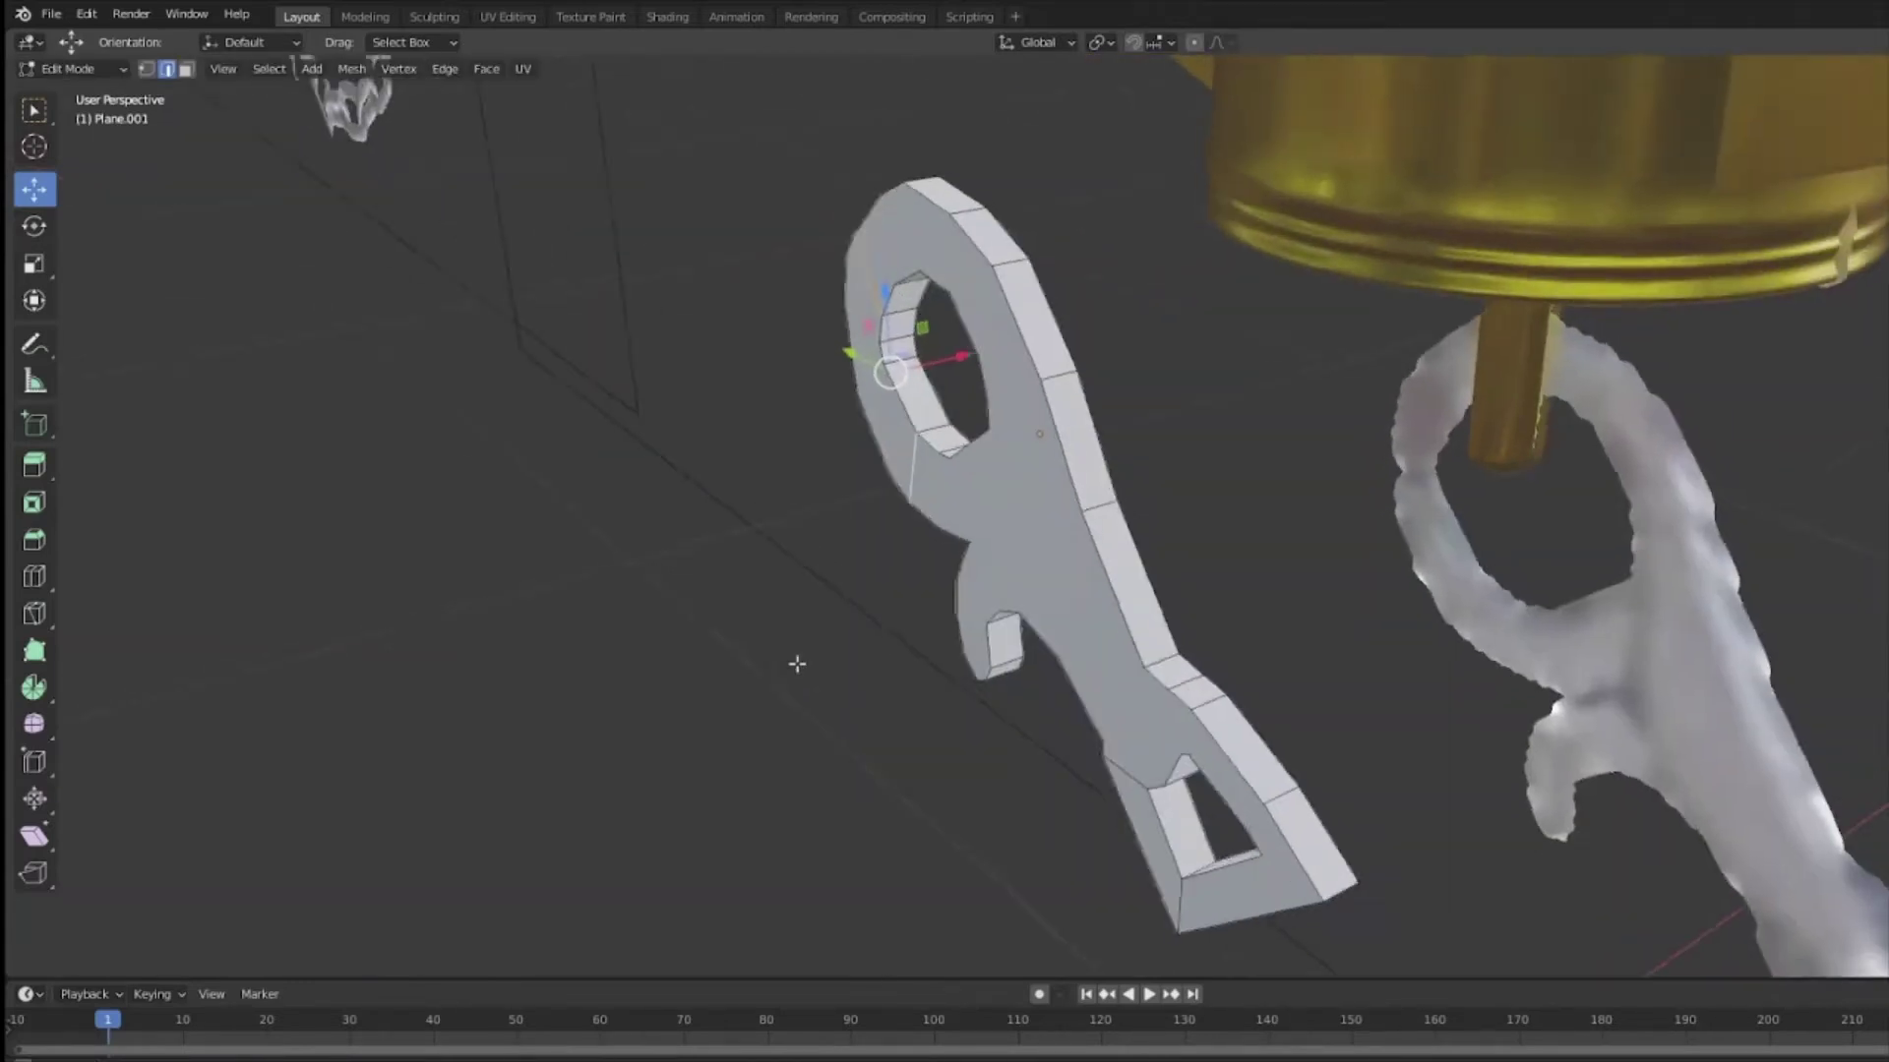
pyautogui.rightClick(913, 635)
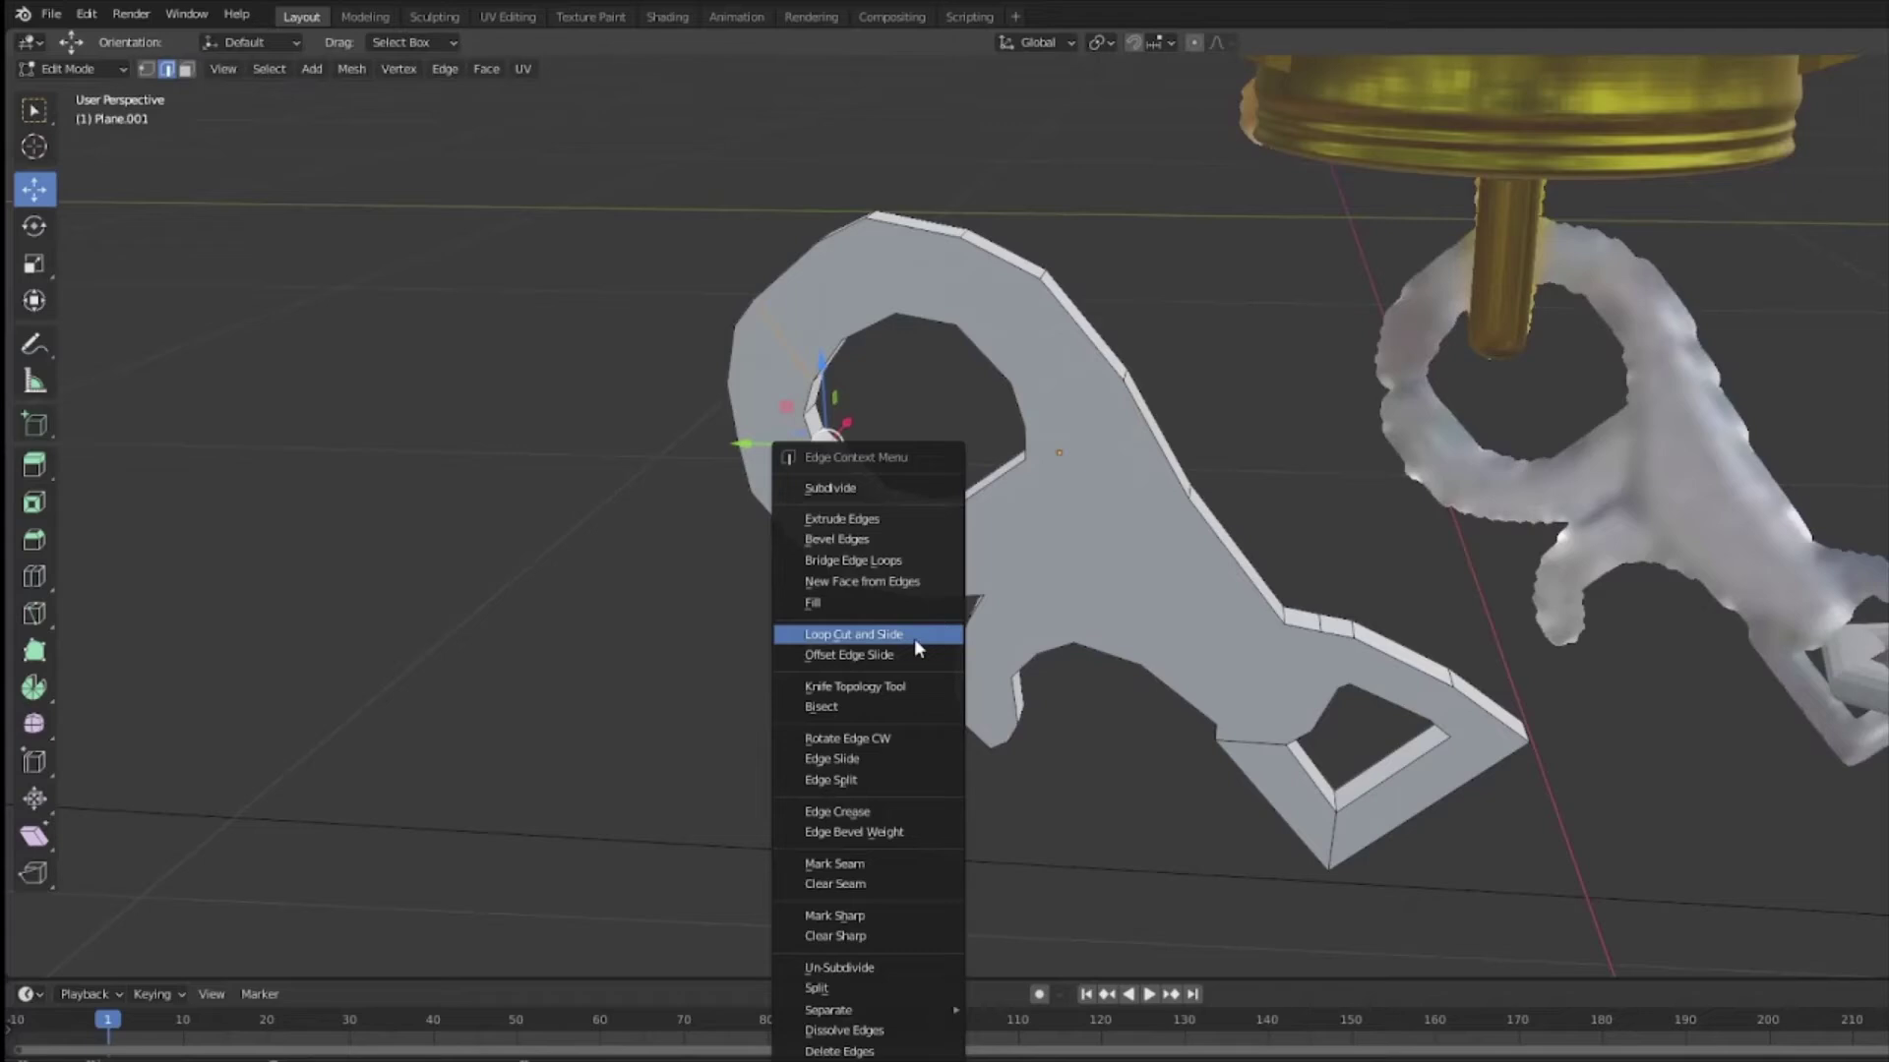
pyautogui.press('x')
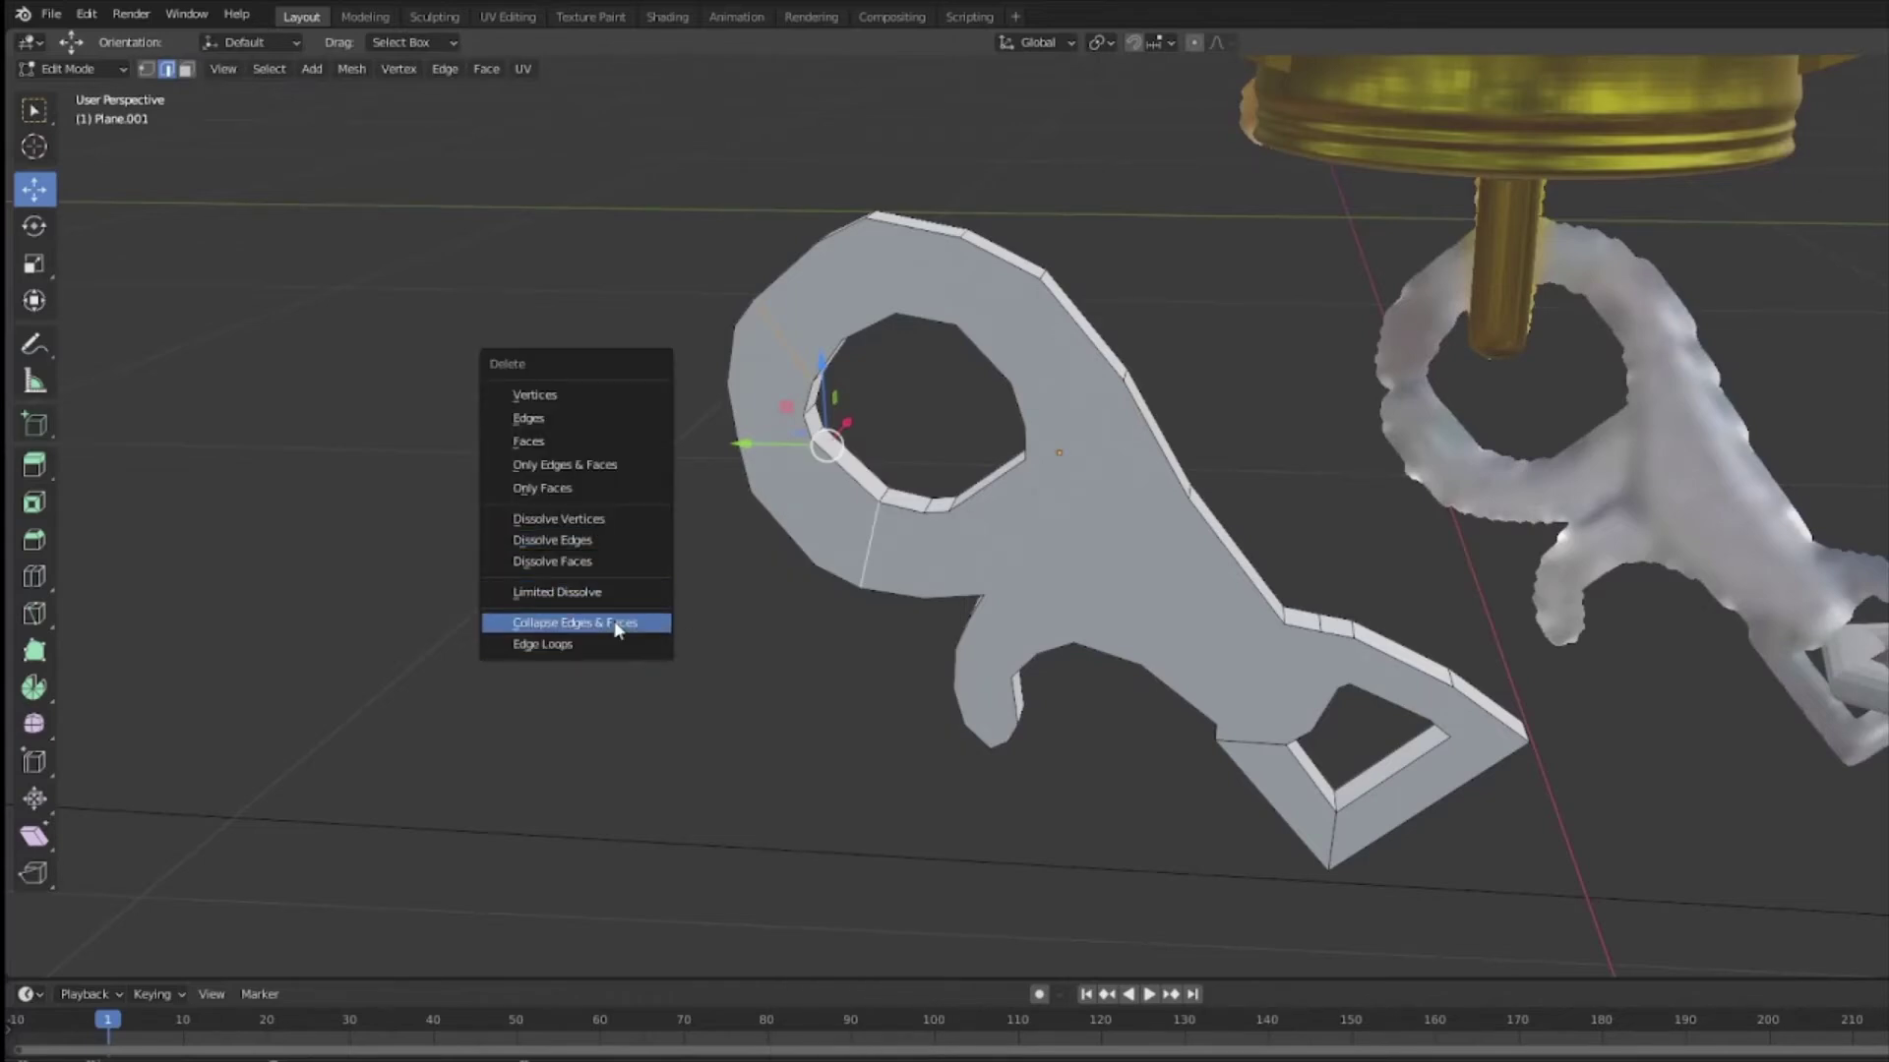
pyautogui.click(563, 421)
pyautogui.hotkey('ctrl', 'z')
# Step: Try other removal options on the ring's lower cross edge, undoing each result
pyautogui.press('x')
pyautogui.moveTo(899, 729); pyautogui.dragTo(991, 534, button='middle')
pyautogui.click(970, 391)
pyautogui.moveTo(1001, 453); pyautogui.dragTo(937, 552, button='middle')
pyautogui.press('x')
pyautogui.click(886, 530)
pyautogui.hotkey('ctrl', 'z')
pyautogui.press('x')
pyautogui.click(870, 560)
pyautogui.hotkey('ctrl', 'z')
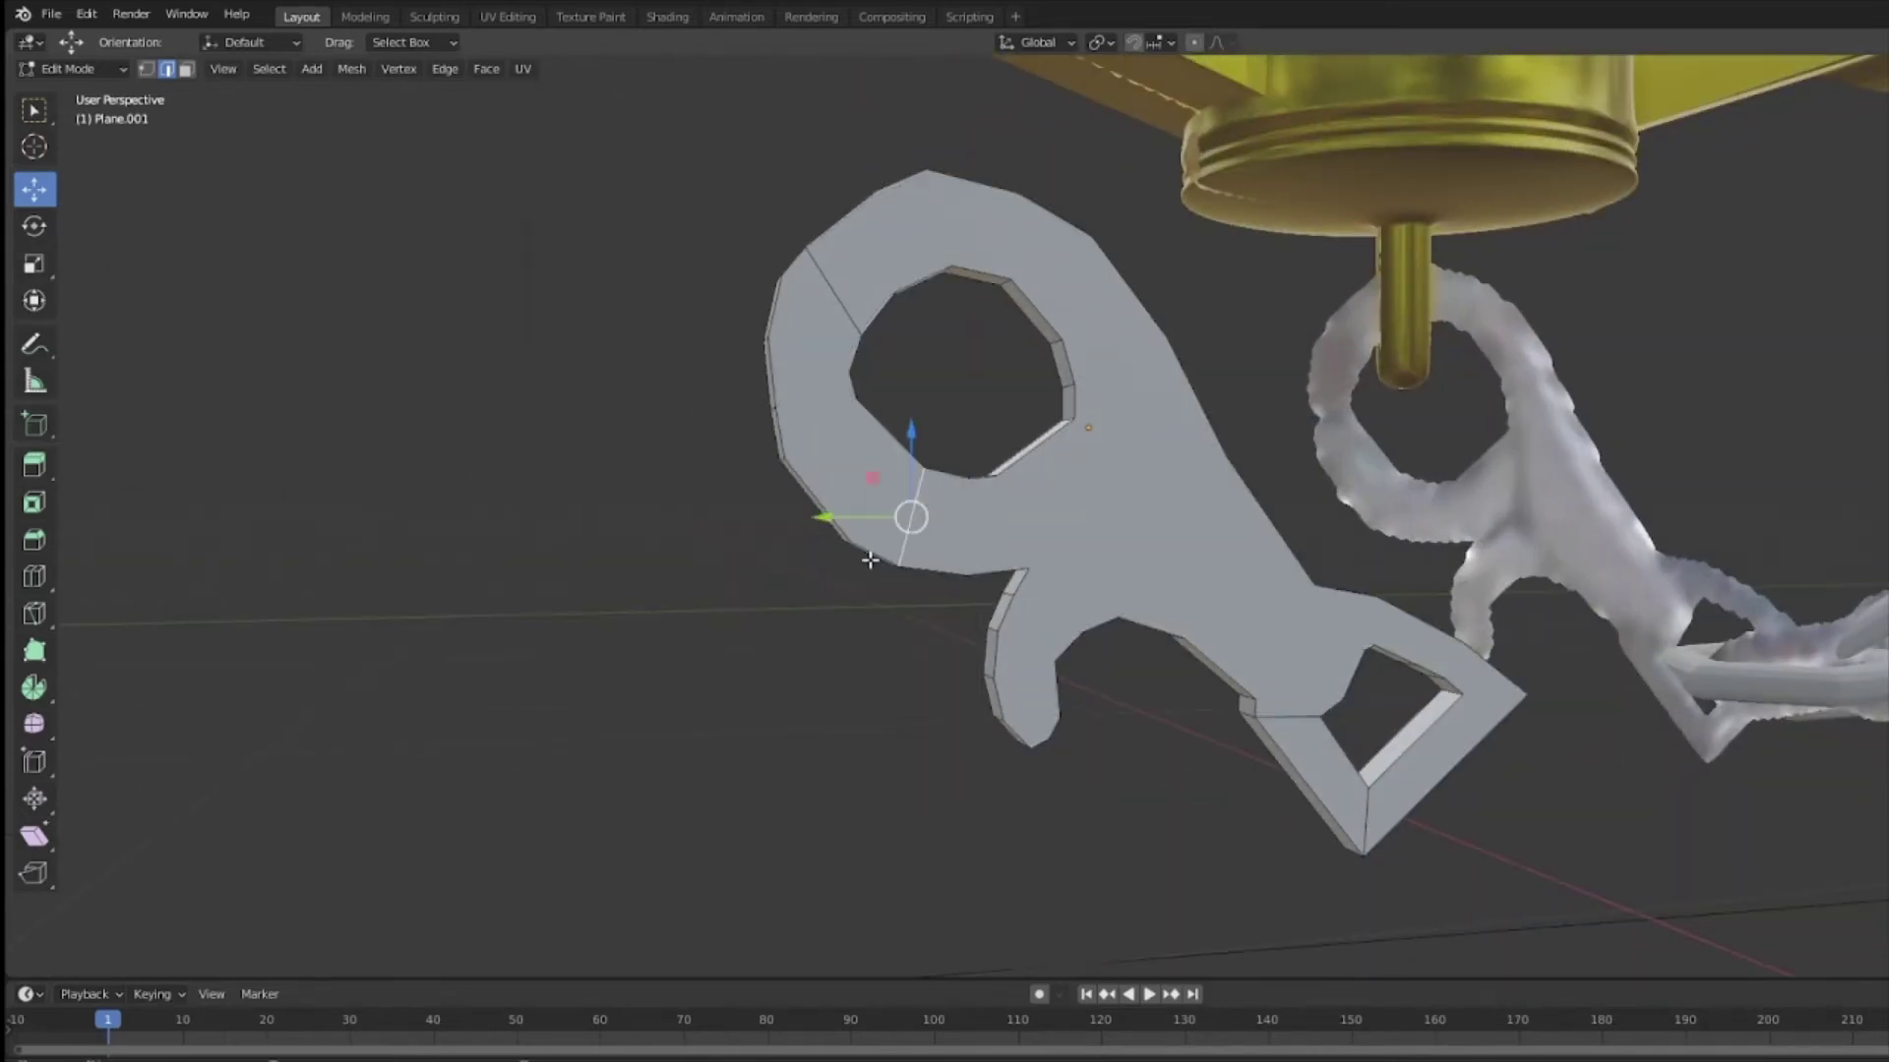
pyautogui.press('x')
# Step: Select the edges along the clasp's outer outline and bevel them with the Bevel tool
pyautogui.moveTo(624, 625); pyautogui.dragTo(1032, 691, button='middle')
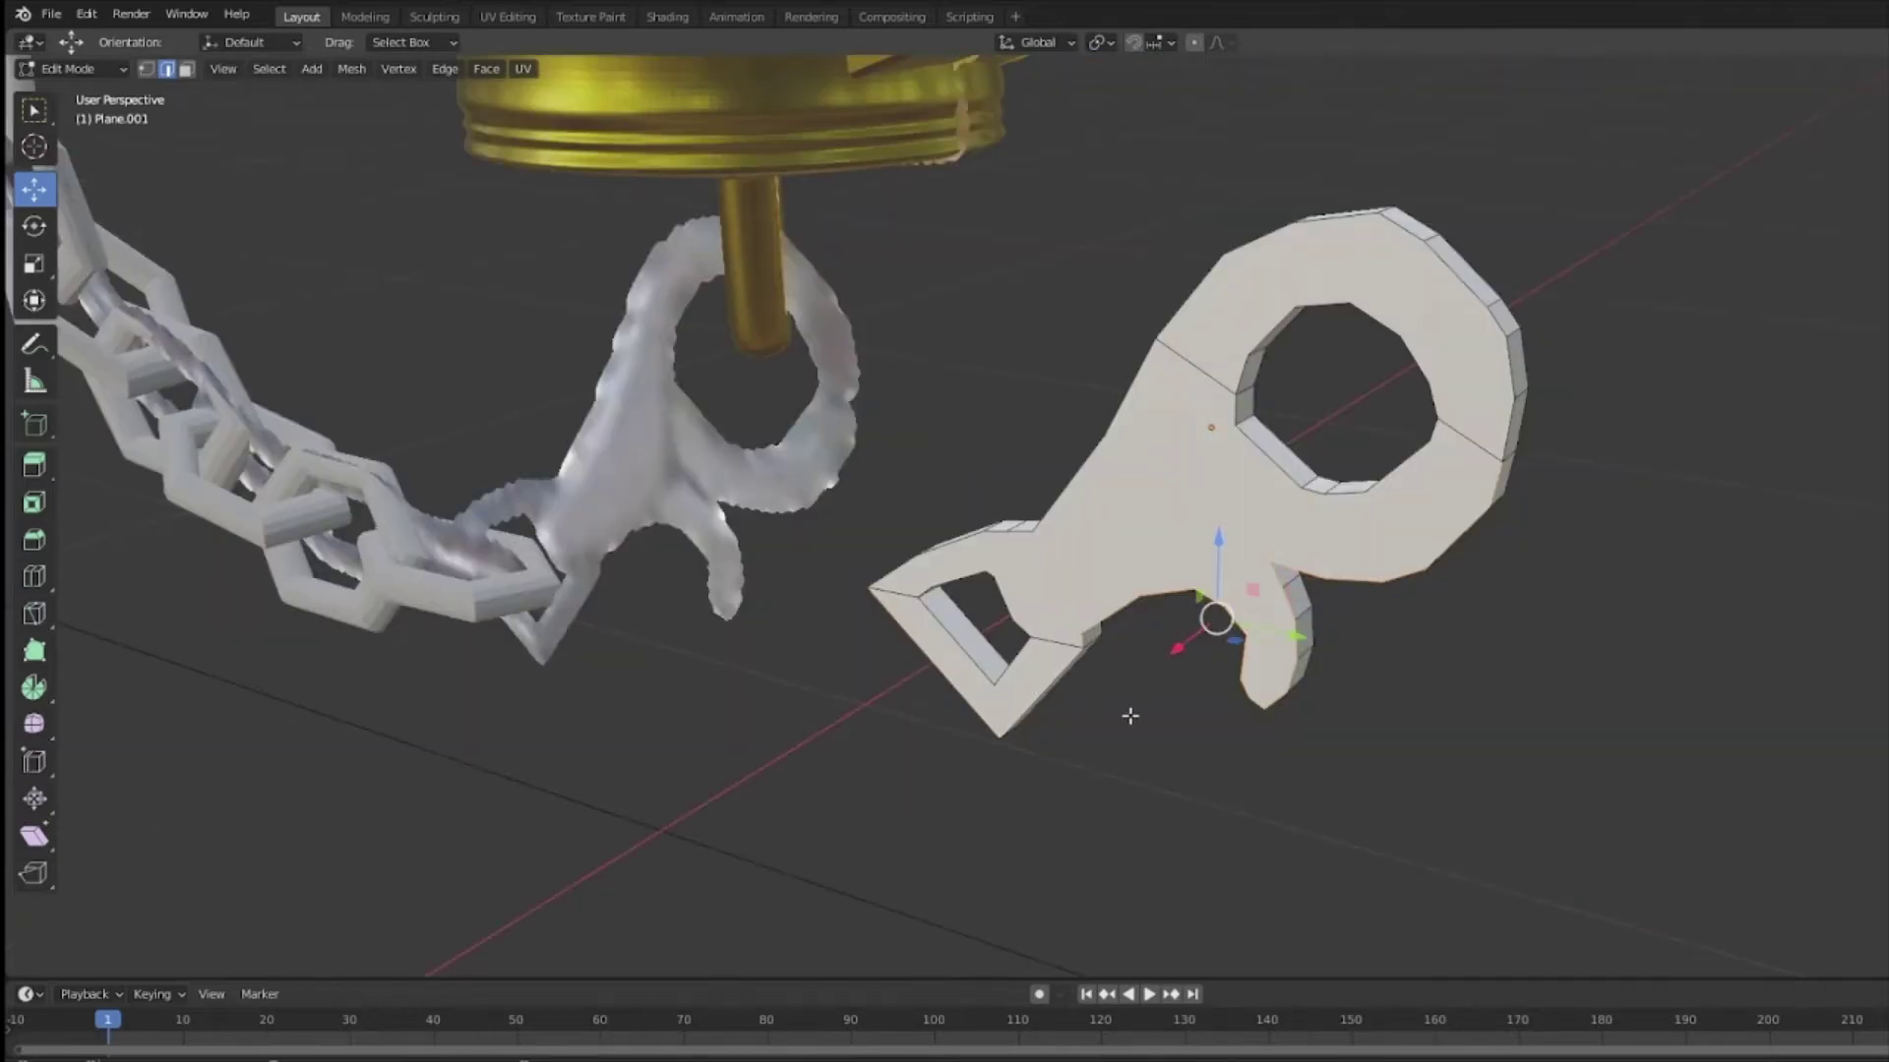
pyautogui.moveTo(1265, 615); pyautogui.dragTo(1043, 846, button='middle')
pyautogui.keyDown('alt'); pyautogui.keyDown('shift'); pyautogui.click(1254, 801); pyautogui.keyUp('shift'); pyautogui.keyUp('alt')
pyautogui.keyDown('alt'); pyautogui.keyDown('shift'); pyautogui.click(1268, 799); pyautogui.keyUp('shift'); pyautogui.keyUp('alt')
pyautogui.keyDown('alt'); pyautogui.keyDown('shift'); pyautogui.click(1338, 607); pyautogui.keyUp('shift'); pyautogui.keyUp('alt')
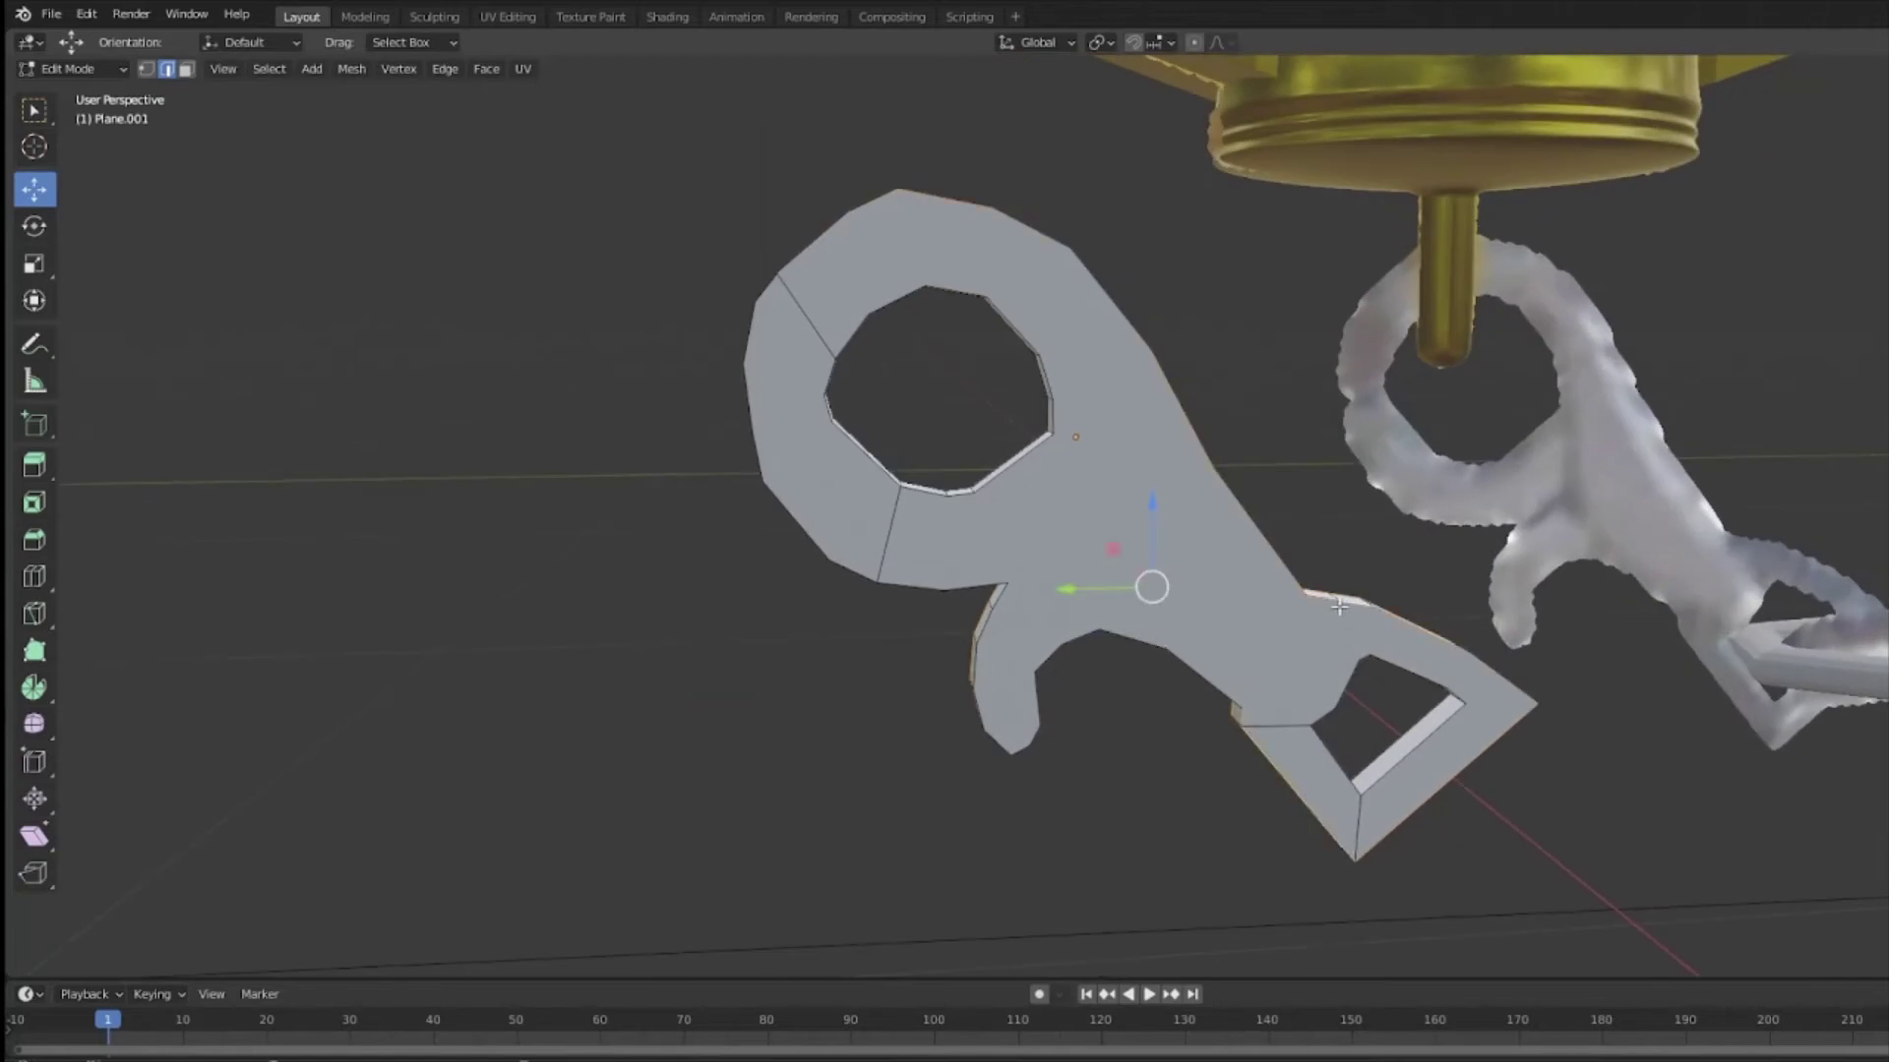
pyautogui.keyDown('alt'); pyautogui.keyDown('shift'); pyautogui.click(1161, 647); pyautogui.keyUp('shift'); pyautogui.keyUp('alt')
pyautogui.keyDown('alt'); pyautogui.keyDown('shift'); pyautogui.click(841, 572); pyautogui.keyUp('shift'); pyautogui.keyUp('alt')
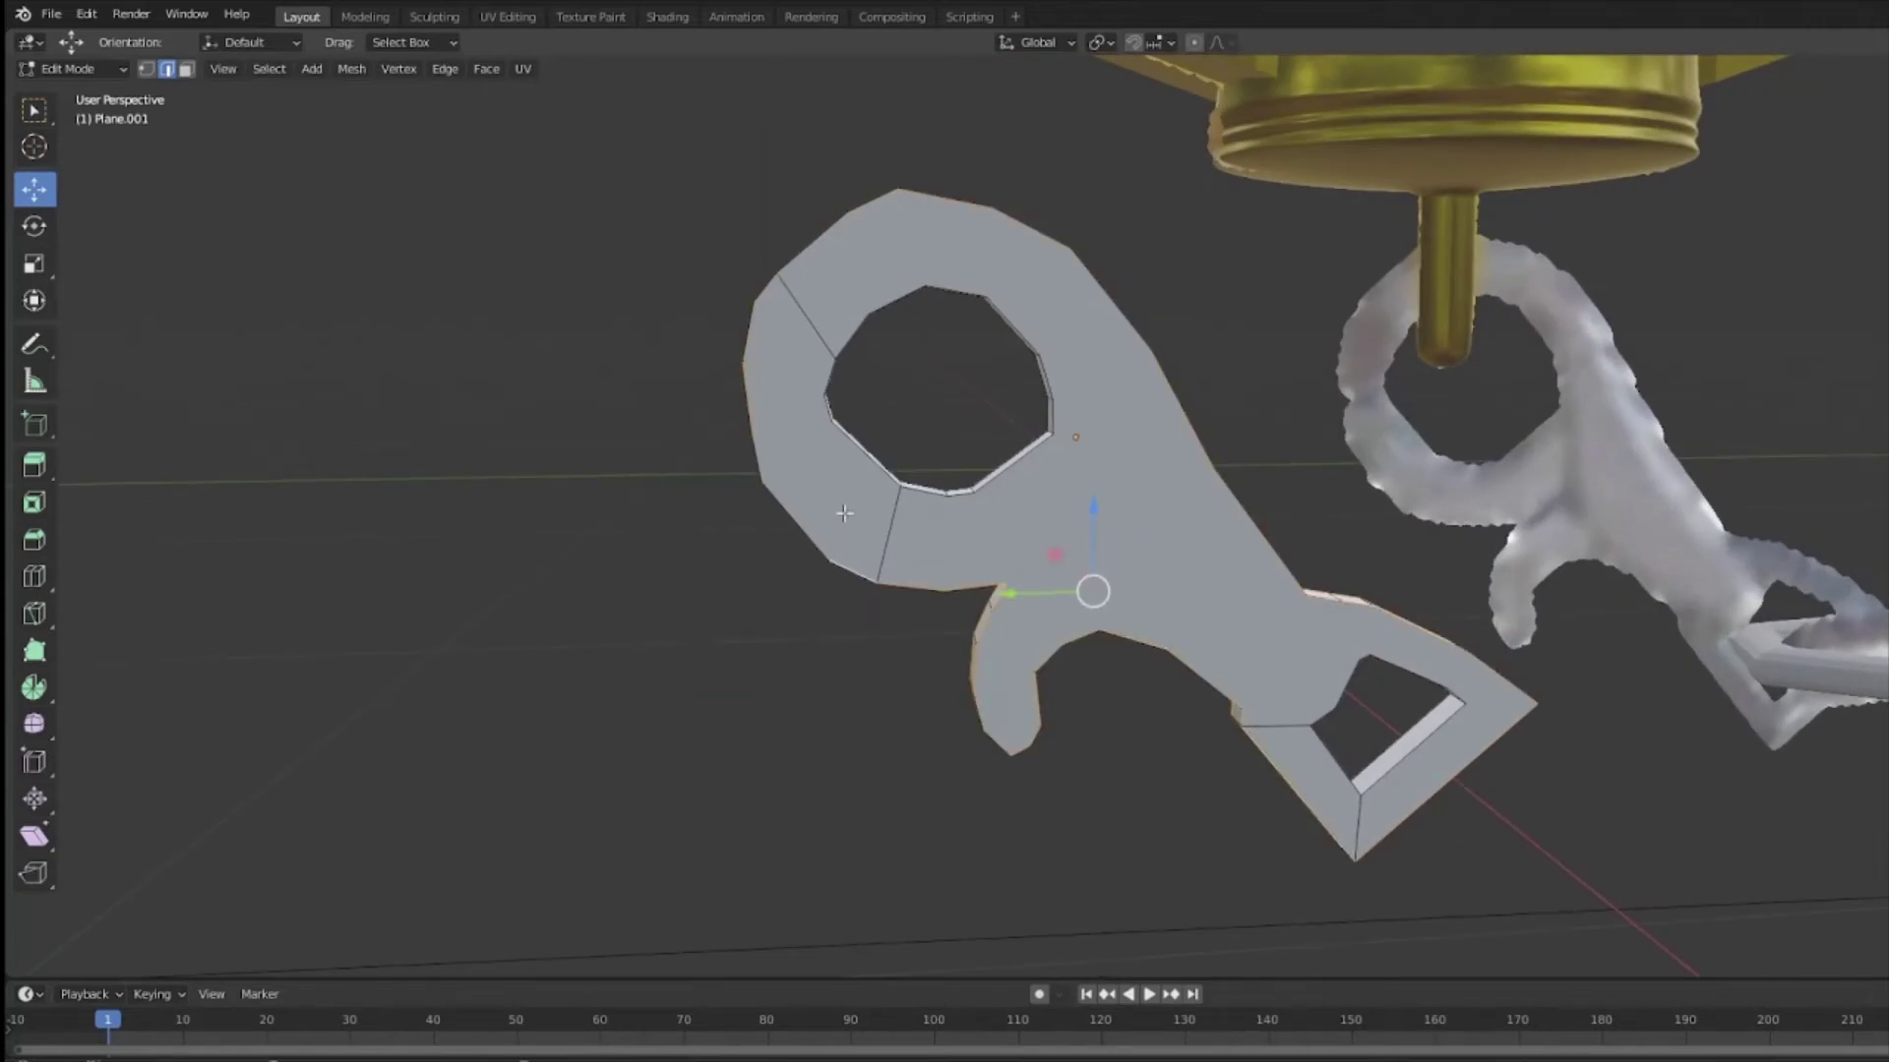
pyautogui.click(34, 538)
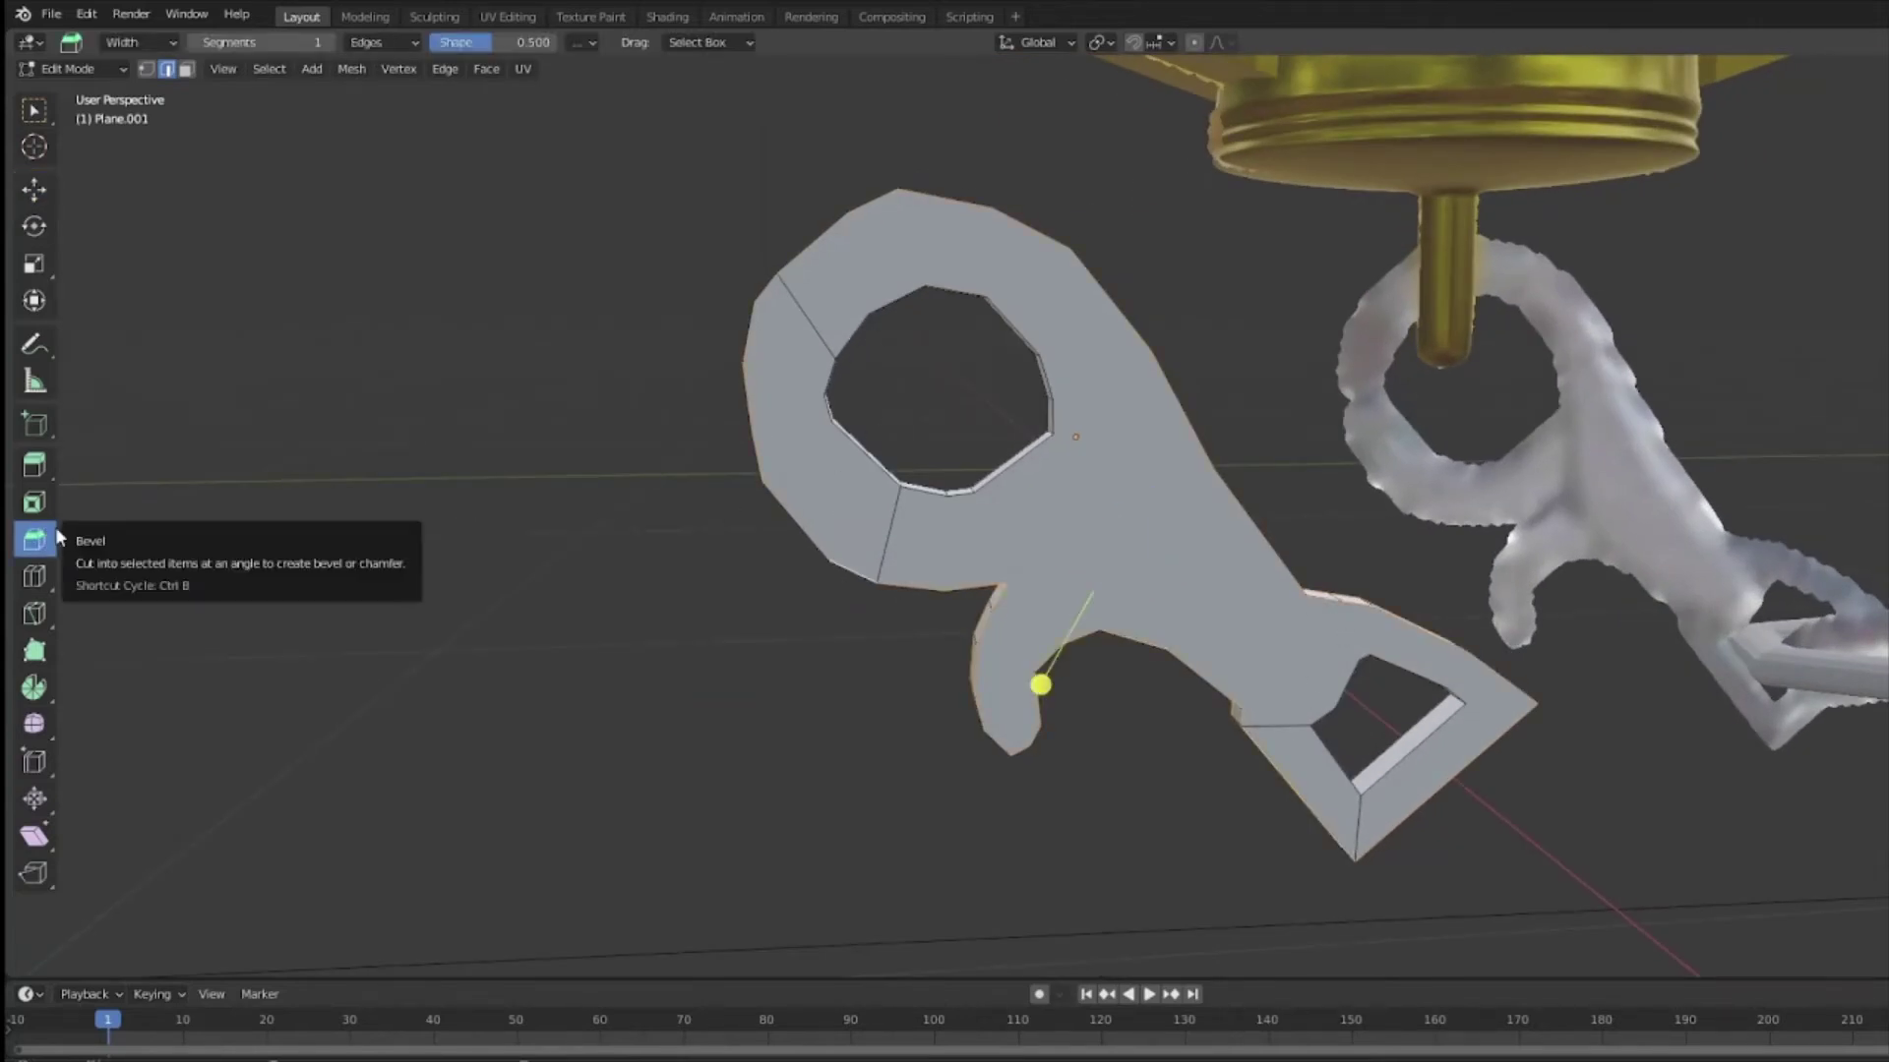
pyautogui.moveTo(1041, 683); pyautogui.dragTo(998, 705)
pyautogui.moveTo(843, 688); pyautogui.dragTo(1023, 688, button='middle')
pyautogui.moveTo(1287, 673); pyautogui.dragTo(1241, 651)
pyautogui.hotkey('ctrl', 'z')
pyautogui.hotkey('ctrl', 'z')
pyautogui.moveTo(1241, 650); pyautogui.dragTo(1330, 580, button='middle')
# Step: Select the edges around the clasp's ring hole on both sides and bevel them about 0.034 m wide
pyautogui.click(1353, 484)
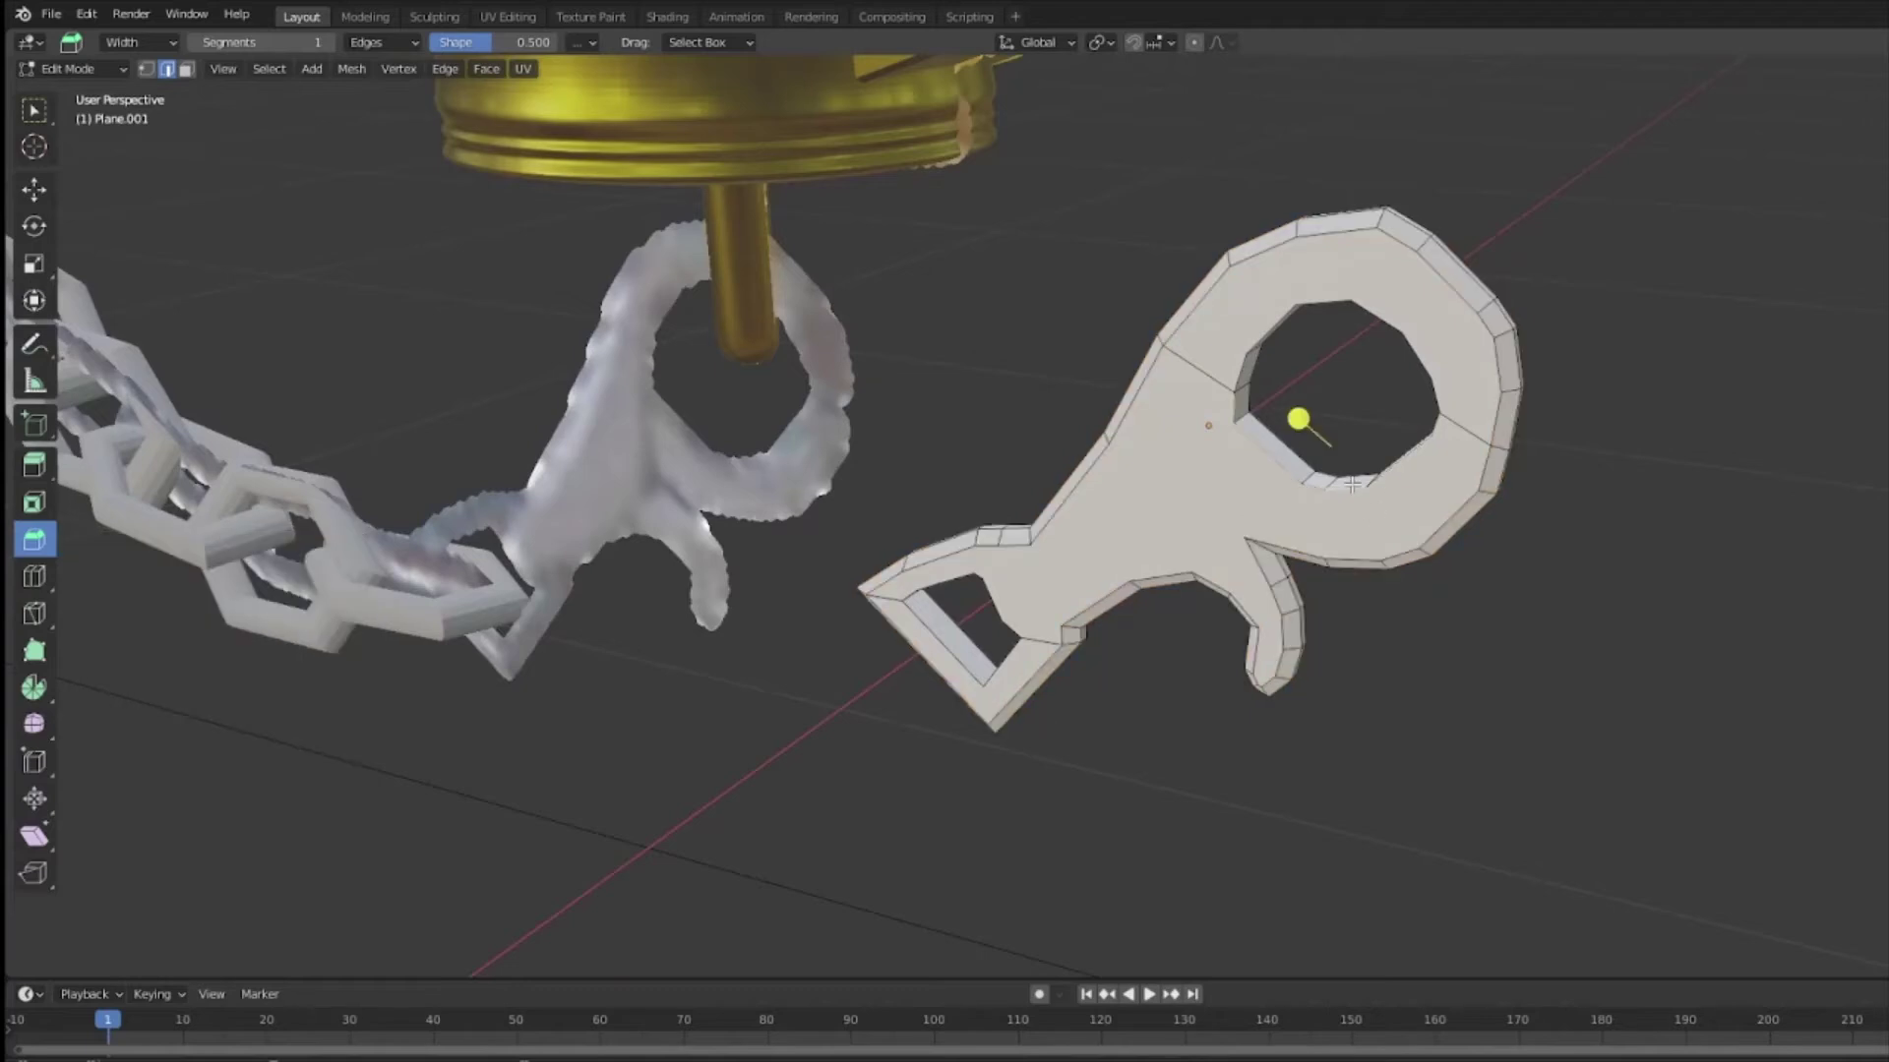
pyautogui.click(1248, 352)
pyautogui.click(1255, 411)
pyautogui.moveTo(1255, 412); pyautogui.dragTo(1085, 505, button='middle')
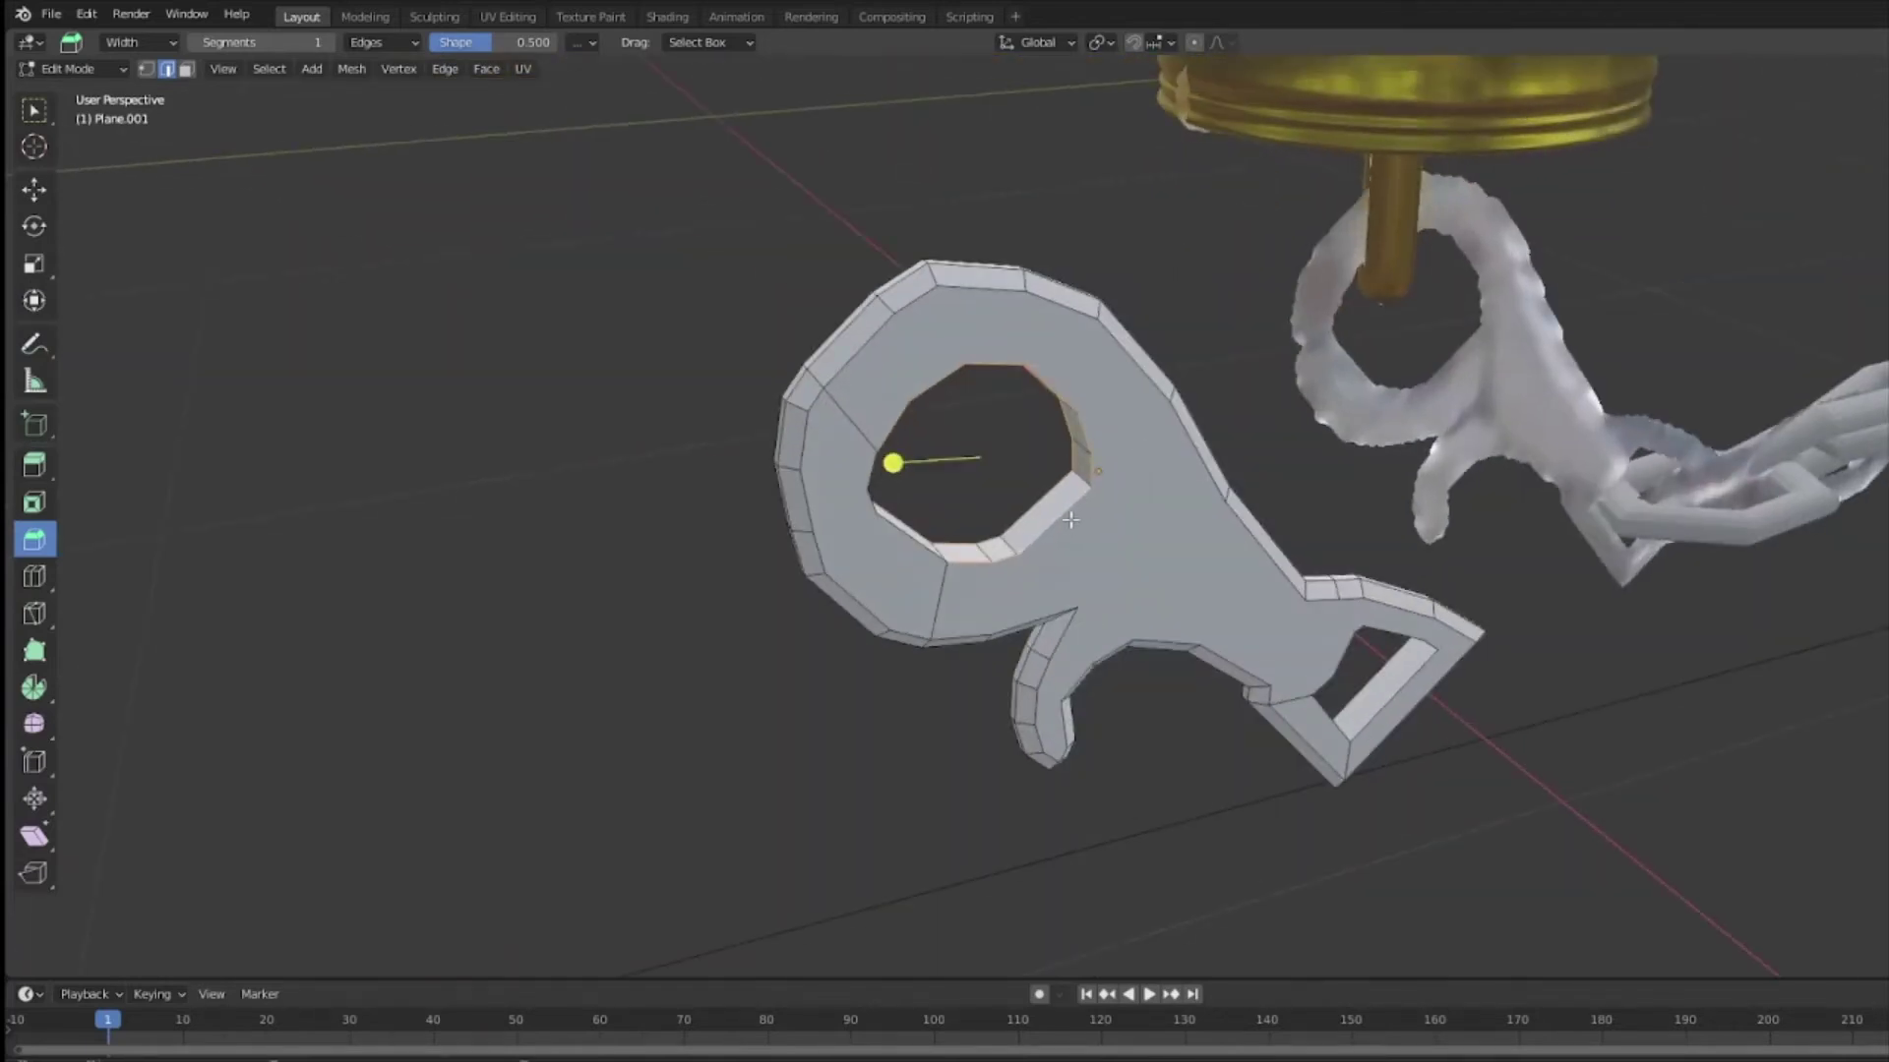
pyautogui.click(924, 556)
pyautogui.moveTo(1077, 539); pyautogui.dragTo(1049, 452, button='middle')
pyautogui.moveTo(1050, 453); pyautogui.dragTo(1079, 500)
pyautogui.moveTo(1079, 500); pyautogui.dragTo(1379, 505, button='middle')
pyautogui.hotkey('shift', 'space')
pyautogui.press('g')
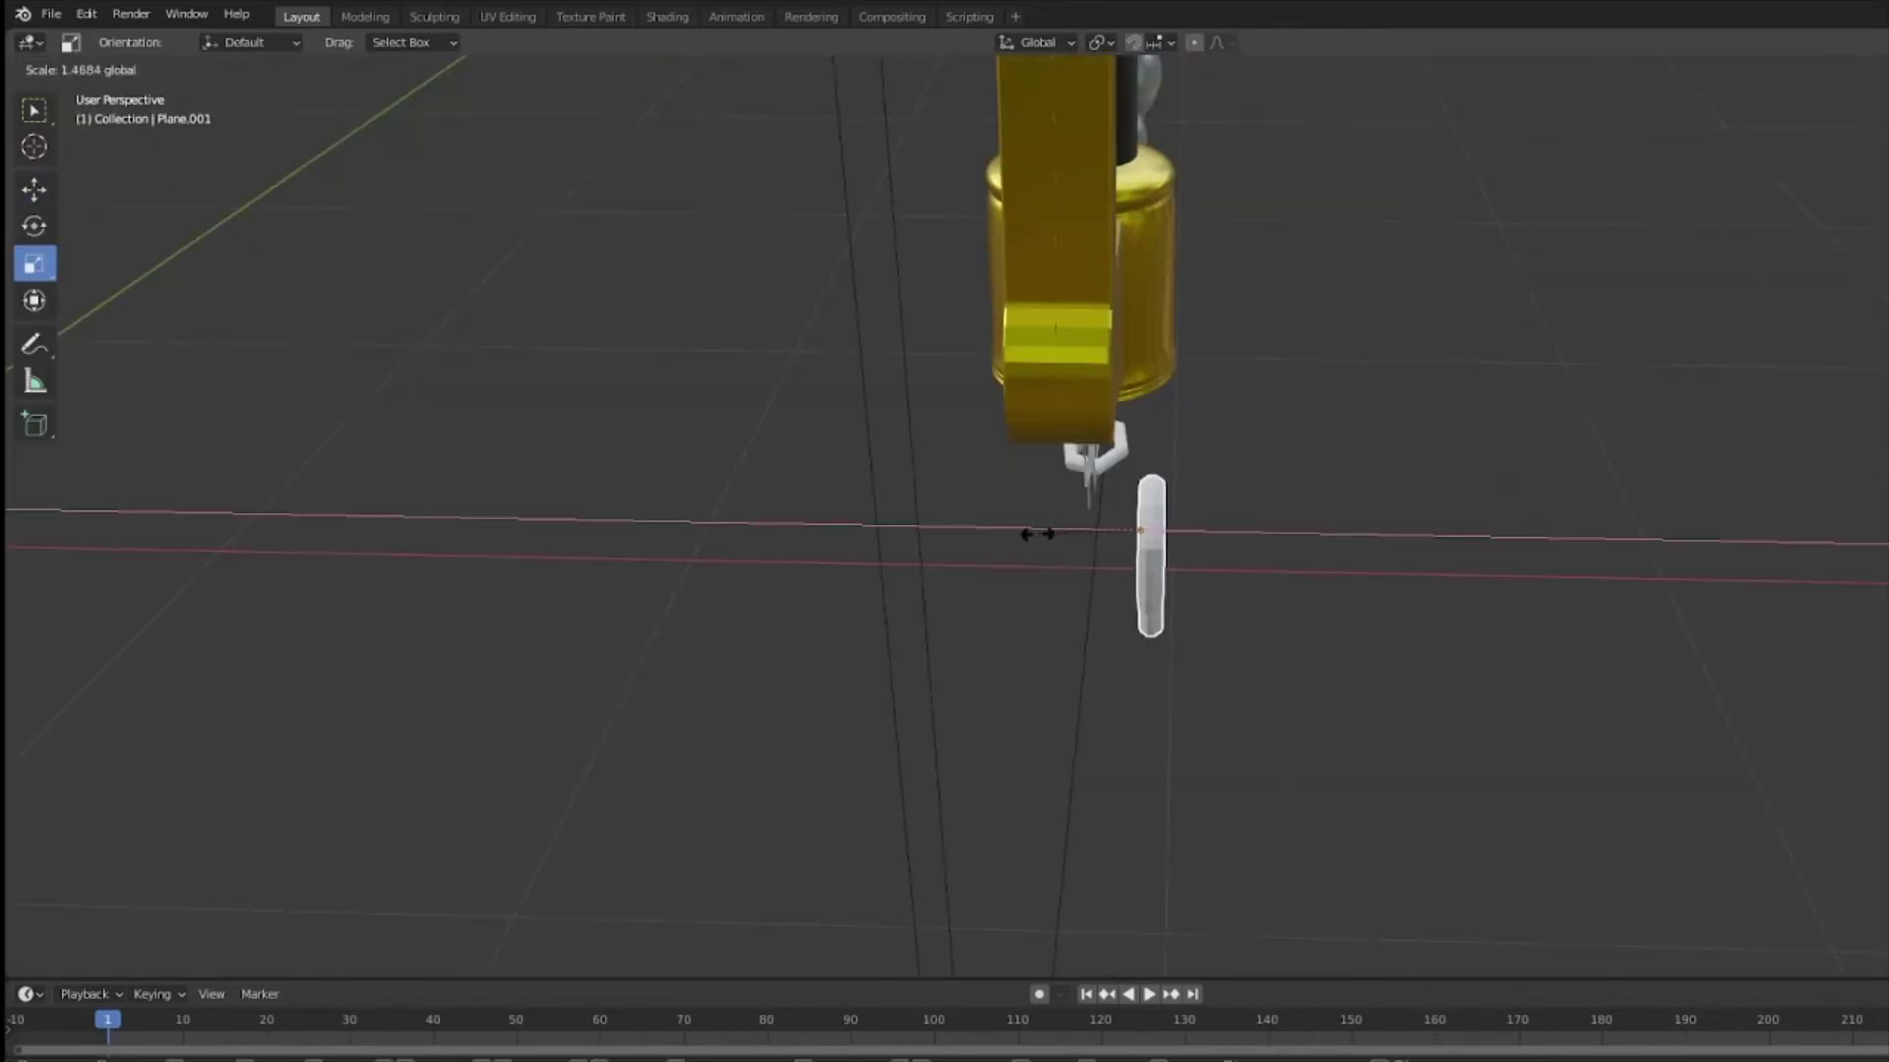
# Step: Move the whole clasp about 0.35 m along X and about -0.3 m along Y, towards the handle's pin
pyautogui.moveTo(1037, 534); pyautogui.dragTo(1036, 534)
pyautogui.hotkey('shift', 'space')
pyautogui.press('g')
pyautogui.moveTo(1456, 634); pyautogui.dragTo(1155, 559, button='middle')
pyautogui.press('g')
pyautogui.press('x')
pyautogui.click(1062, 602)
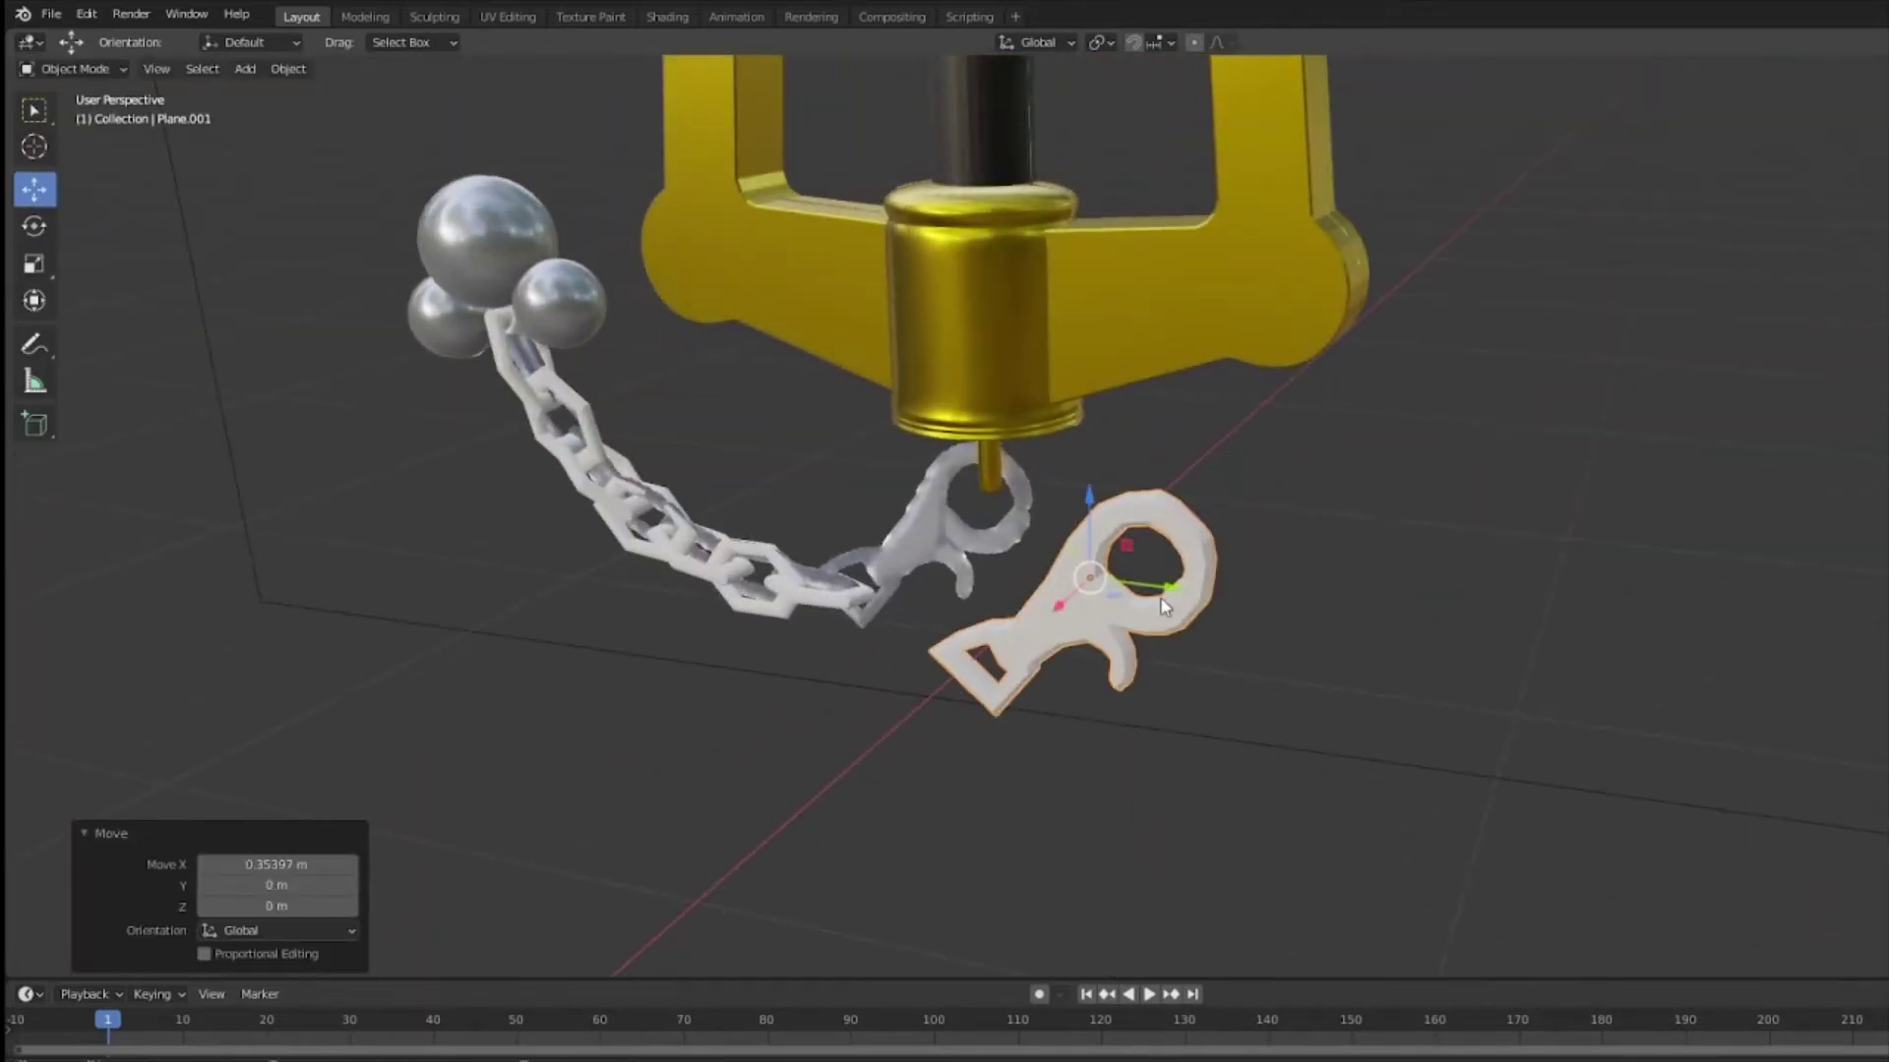
pyautogui.press('g')
pyautogui.press('y')
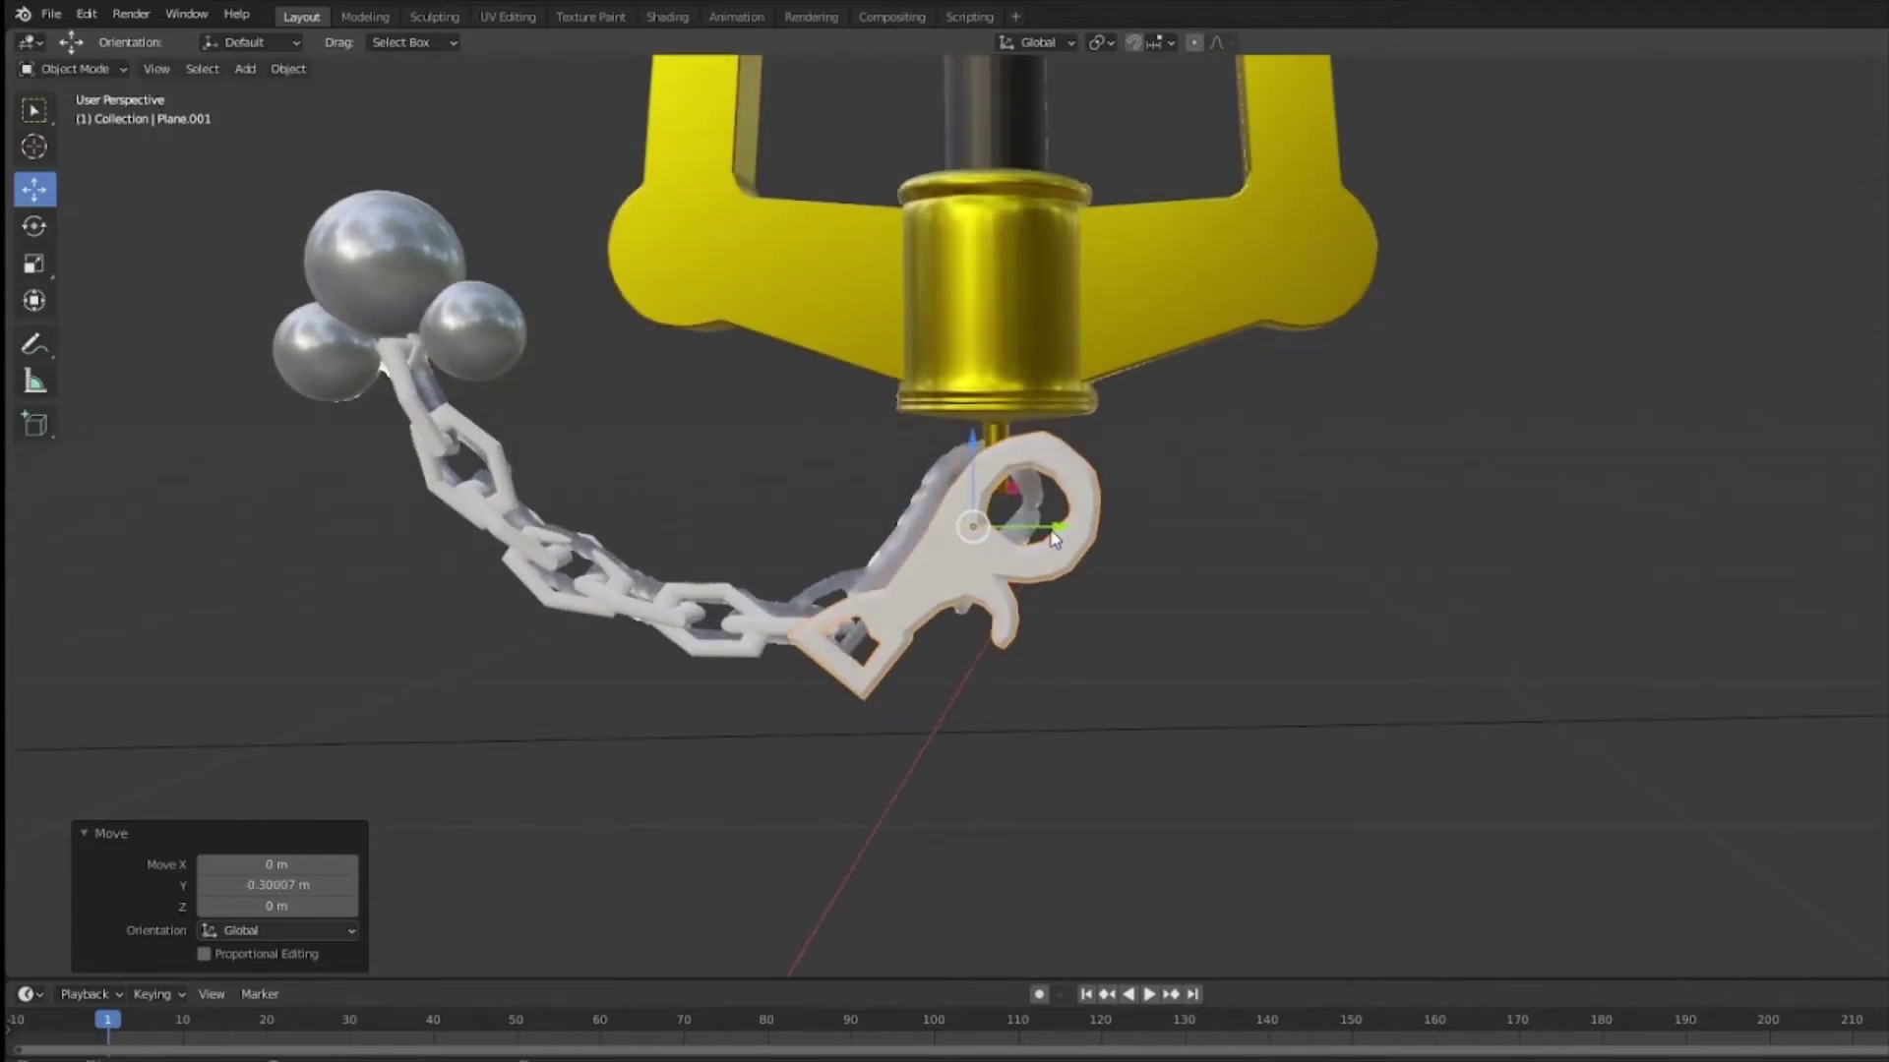
# Step: Fit the clasp in place so its ring meets the handle's pin and its triangular opening holds the last chain link
pyautogui.click(1083, 568)
pyautogui.moveTo(1083, 569); pyautogui.dragTo(1329, 626, button='middle')
pyautogui.moveTo(1327, 617); pyautogui.dragTo(1200, 617)
pyautogui.press('KP_Decimal')
pyautogui.moveTo(1281, 614); pyautogui.dragTo(1219, 581, button='middle')
pyautogui.click(1340, 596)
pyautogui.moveTo(1341, 596)
pyautogui.mouseDown(button='middle')
pyautogui.moveTo(1335, 553)
pyautogui.moveTo(1318, 581)
pyautogui.mouseUp(button='middle')
pyautogui.click(1335, 554)
pyautogui.scroll(4, 1318, 585)
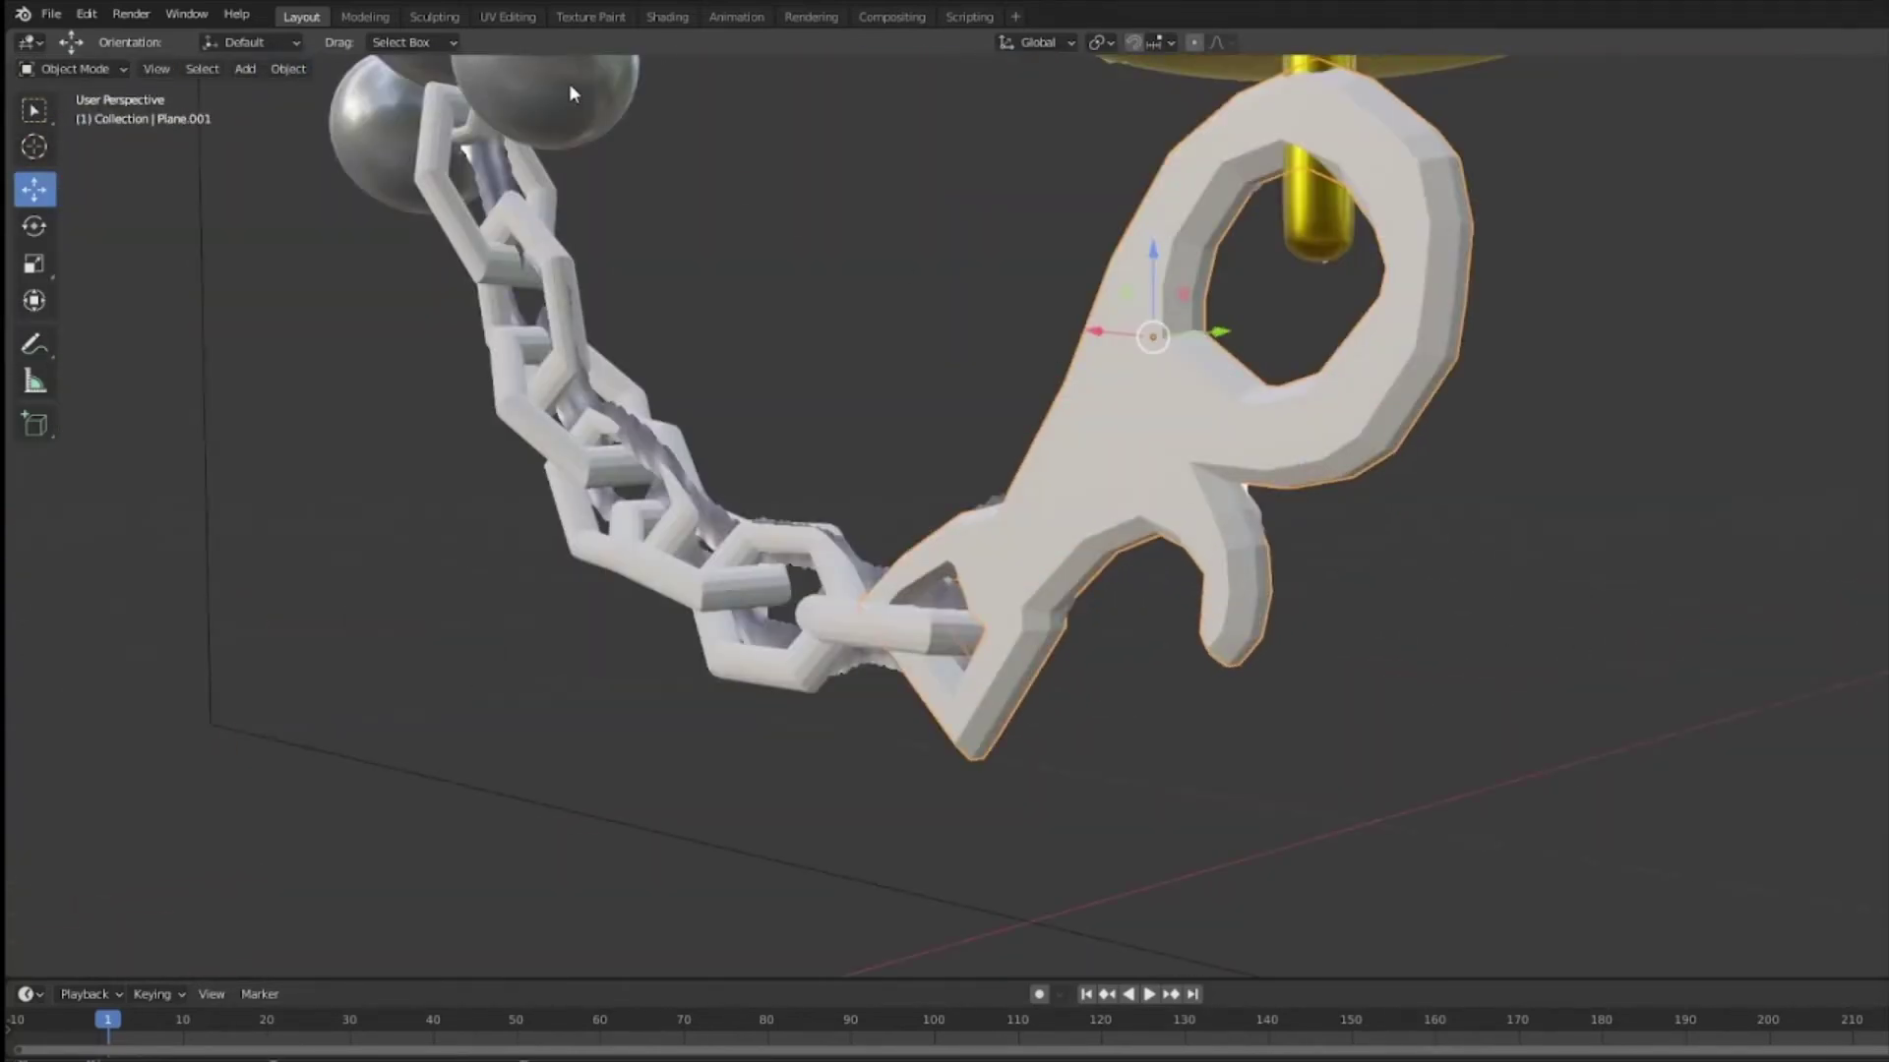
# Step: Select the handle's base cylinder and switch the viewport to solid shading
pyautogui.click(63, 71)
pyautogui.click(106, 113)
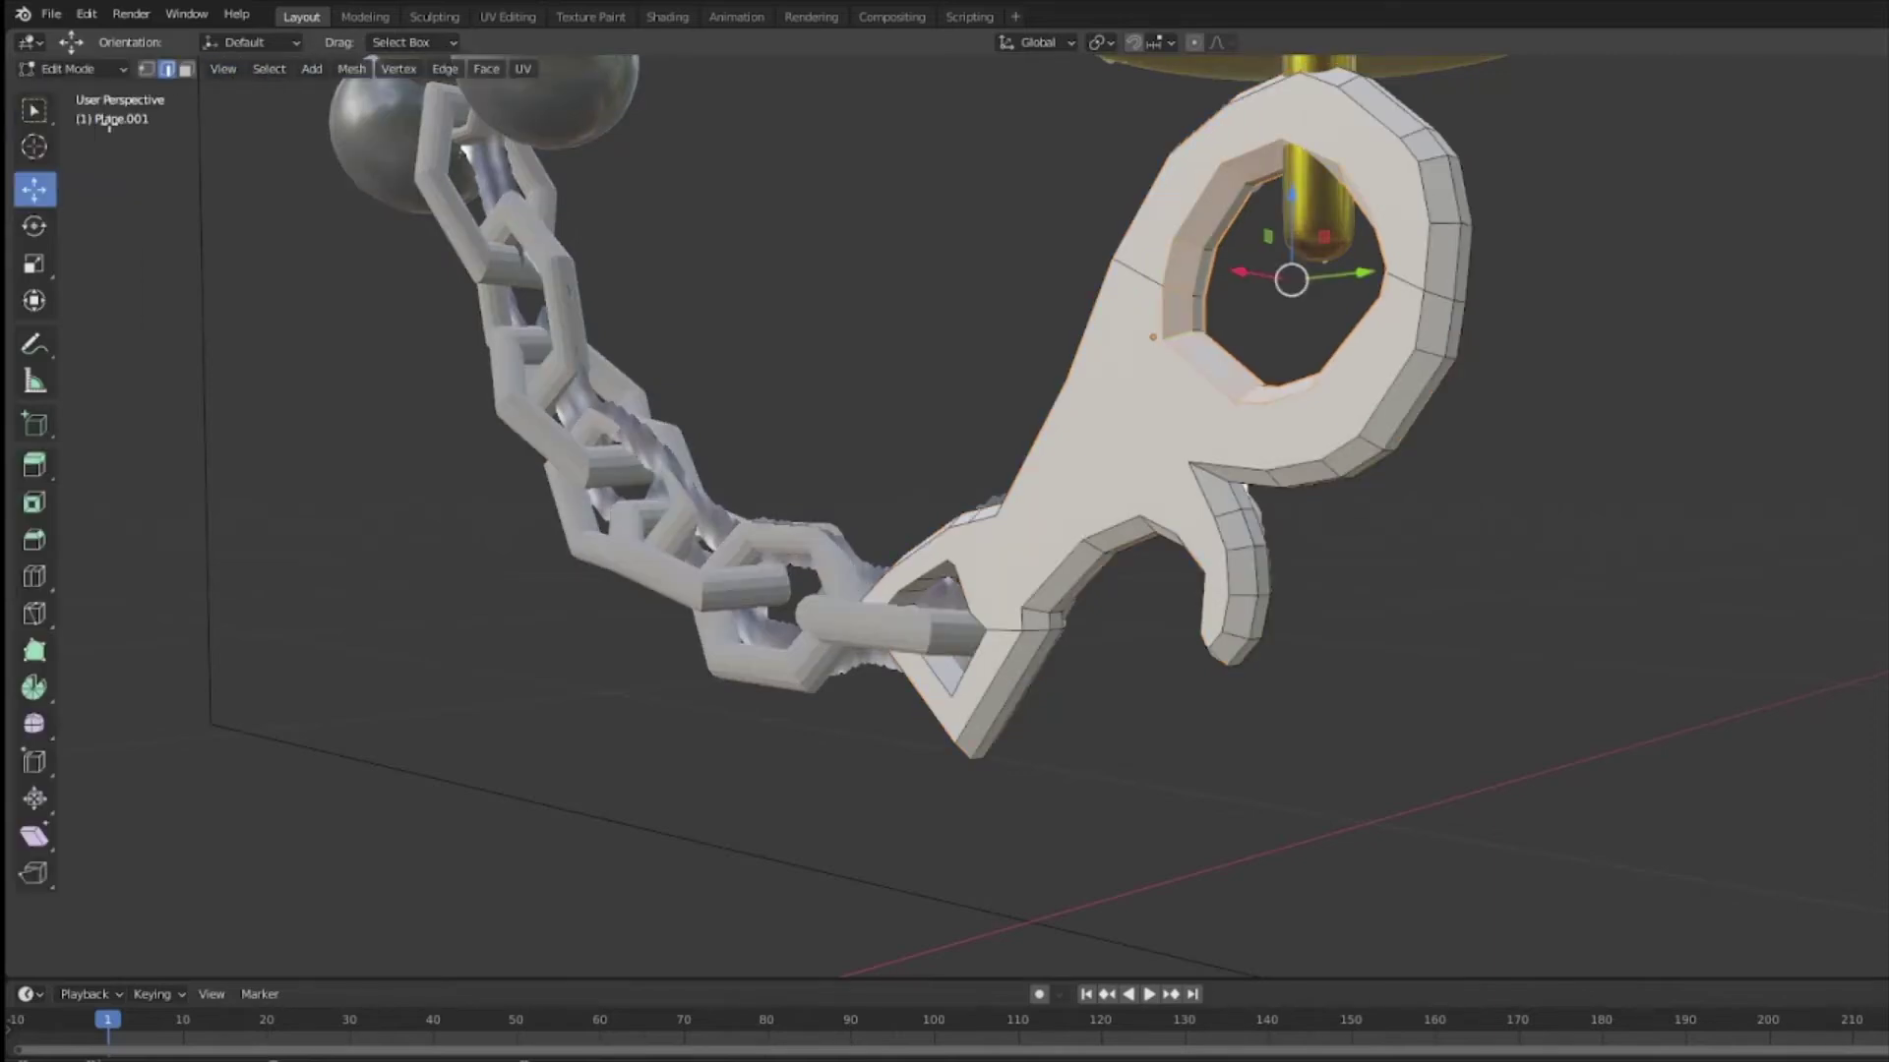
pyautogui.click(1168, 433)
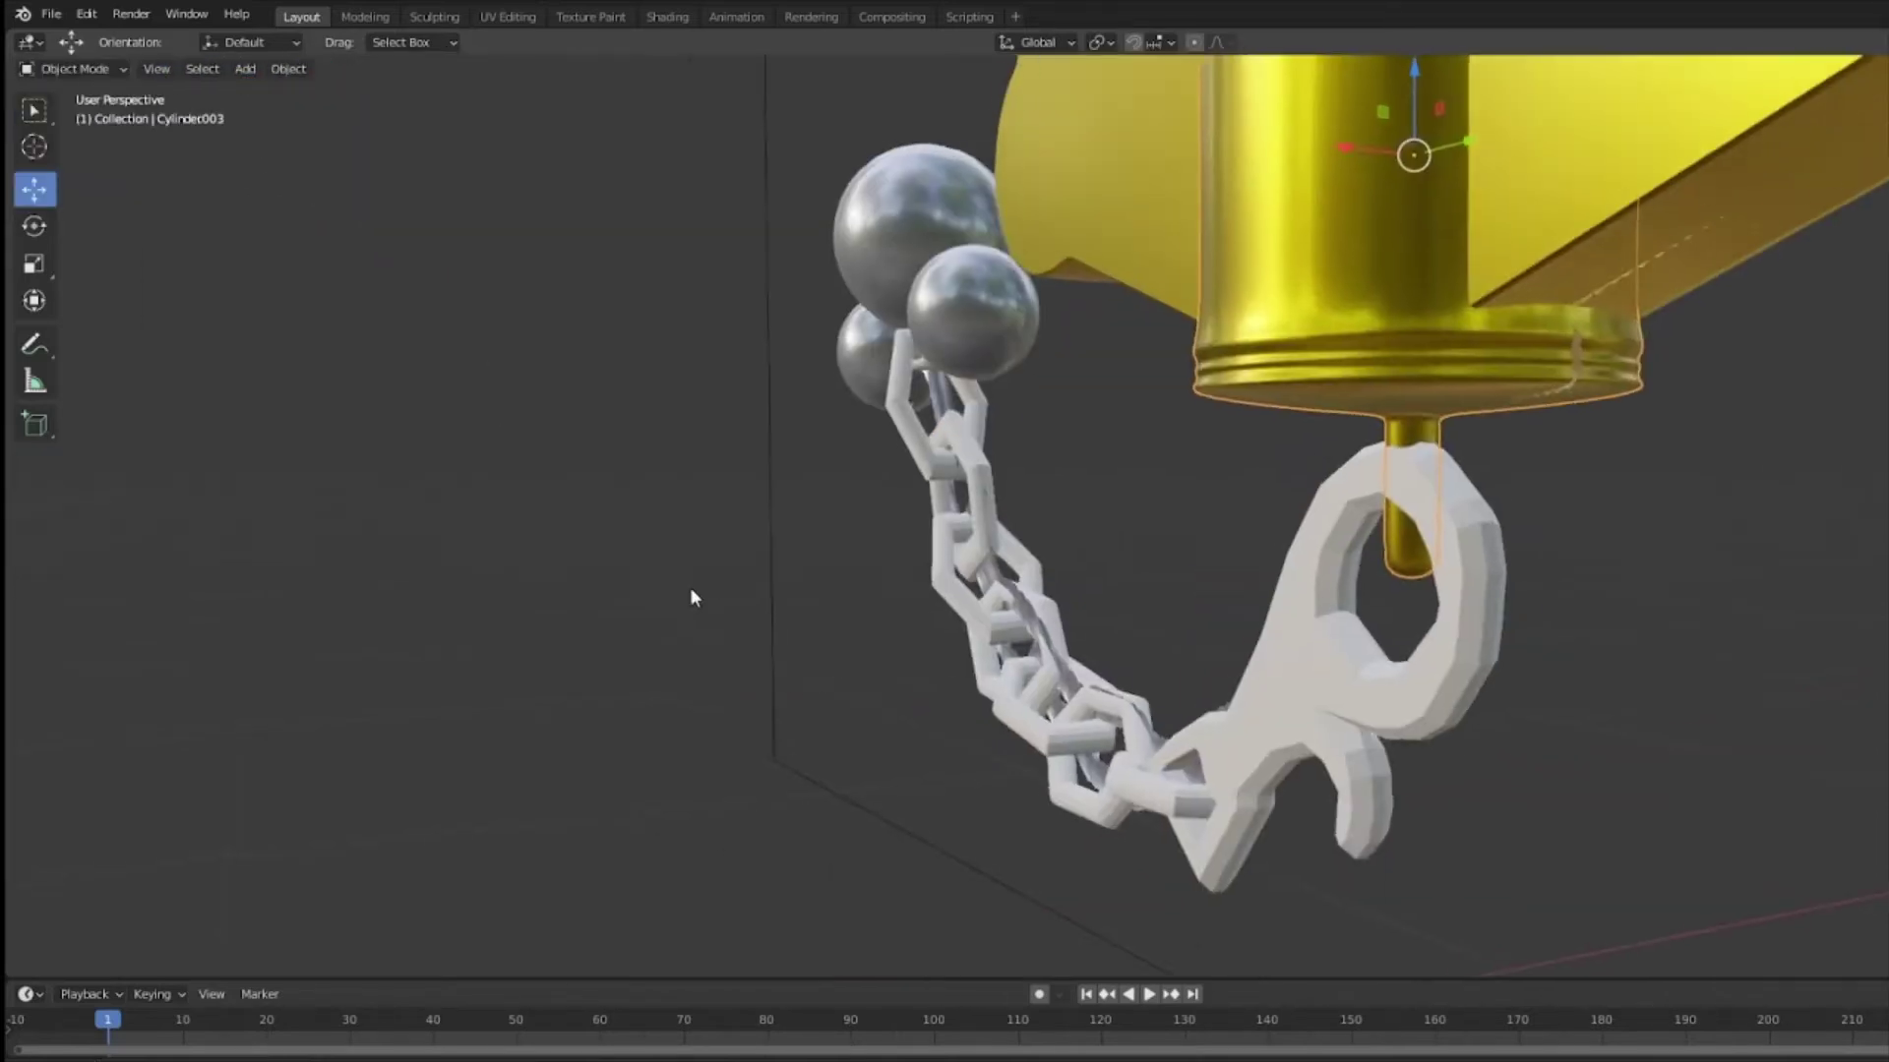
pyautogui.moveTo(688, 588); pyautogui.dragTo(1525, 417, button='middle')
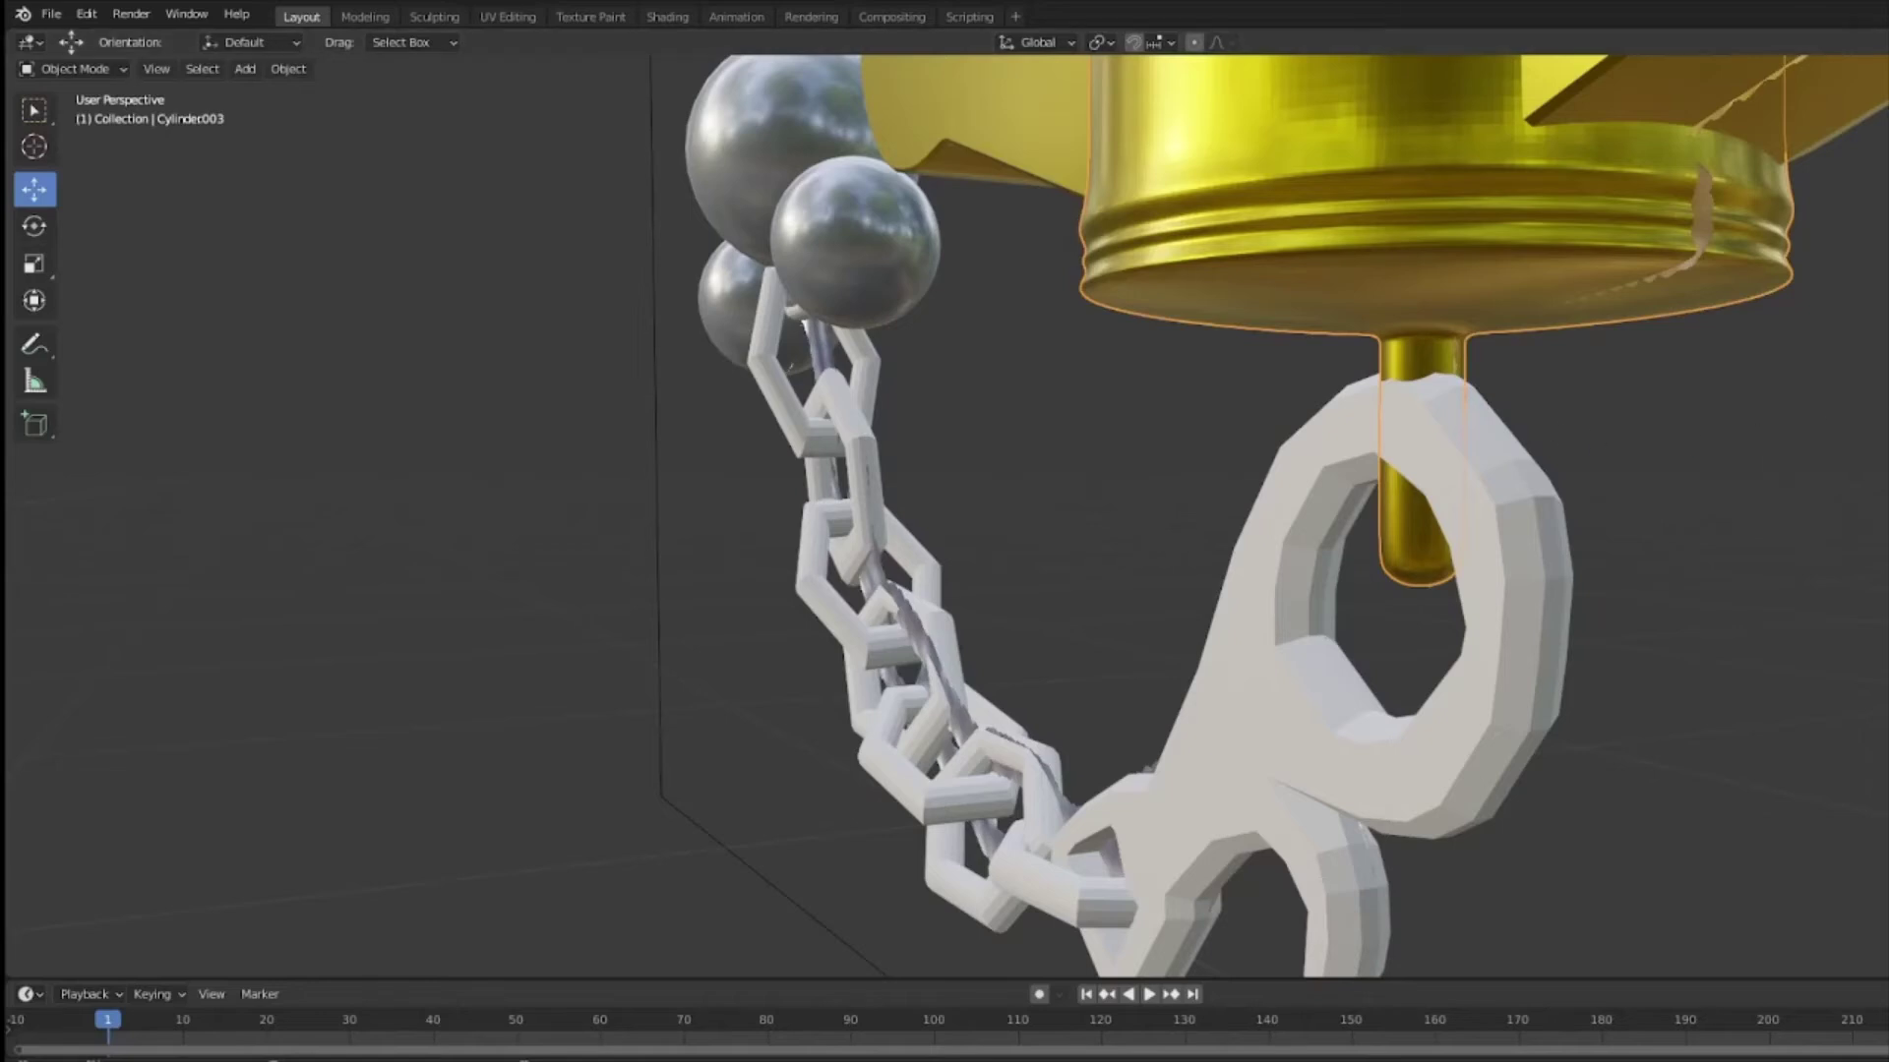
pyautogui.hotkey('shift', 'z')
pyautogui.moveTo(1567, 370); pyautogui.dragTo(1656, 373, button='middle')
pyautogui.keyDown('shift'); pyautogui.moveTo(881, 503); pyautogui.dragTo(1281, 595, button='middle'); pyautogui.keyUp('shift')
pyautogui.hotkey('alt', 'z')
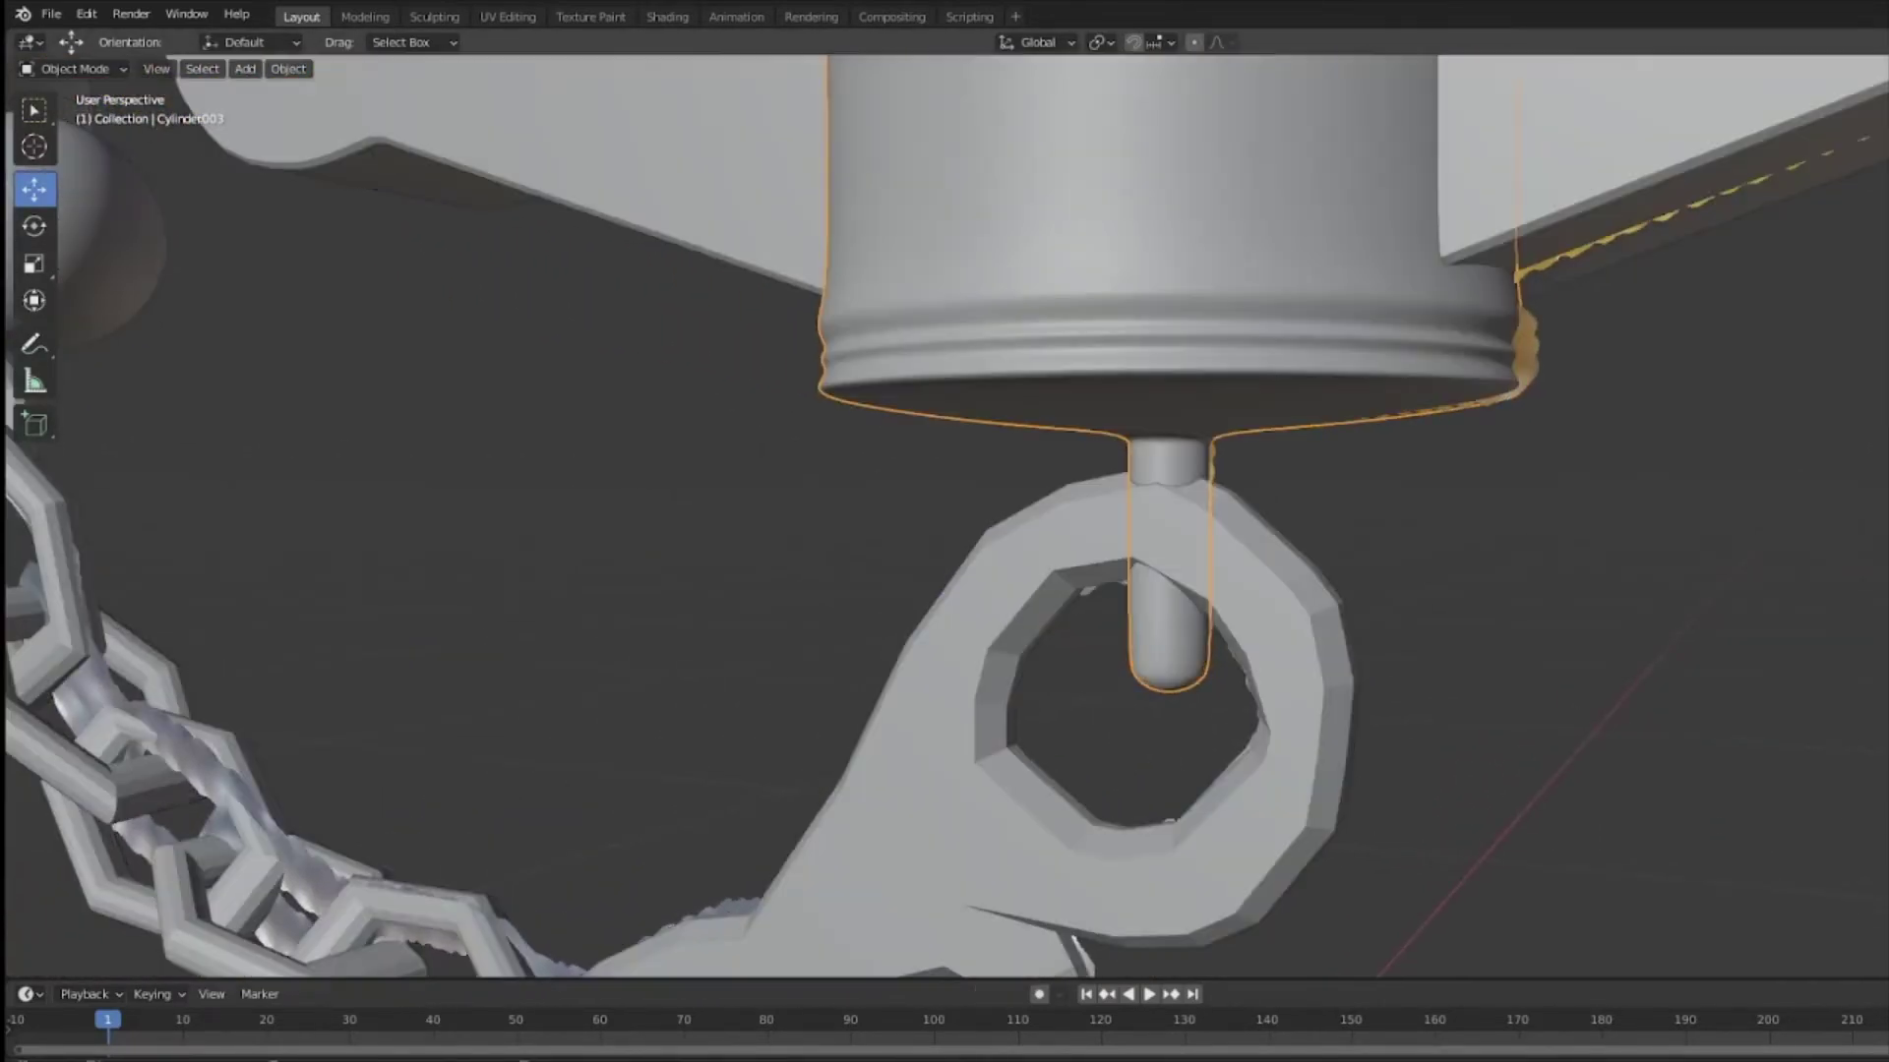
# Step: Examine how the handle's pin passes through the clasp's ring
pyautogui.scroll(3, 1183, 427)
pyautogui.keyDown('shift'); pyautogui.moveTo(689, 654); pyautogui.dragTo(1438, 515, button='middle'); pyautogui.keyUp('shift')
pyautogui.moveTo(915, 526); pyautogui.dragTo(735, 569, button='middle')
pyautogui.scroll(3, 1334, 555)
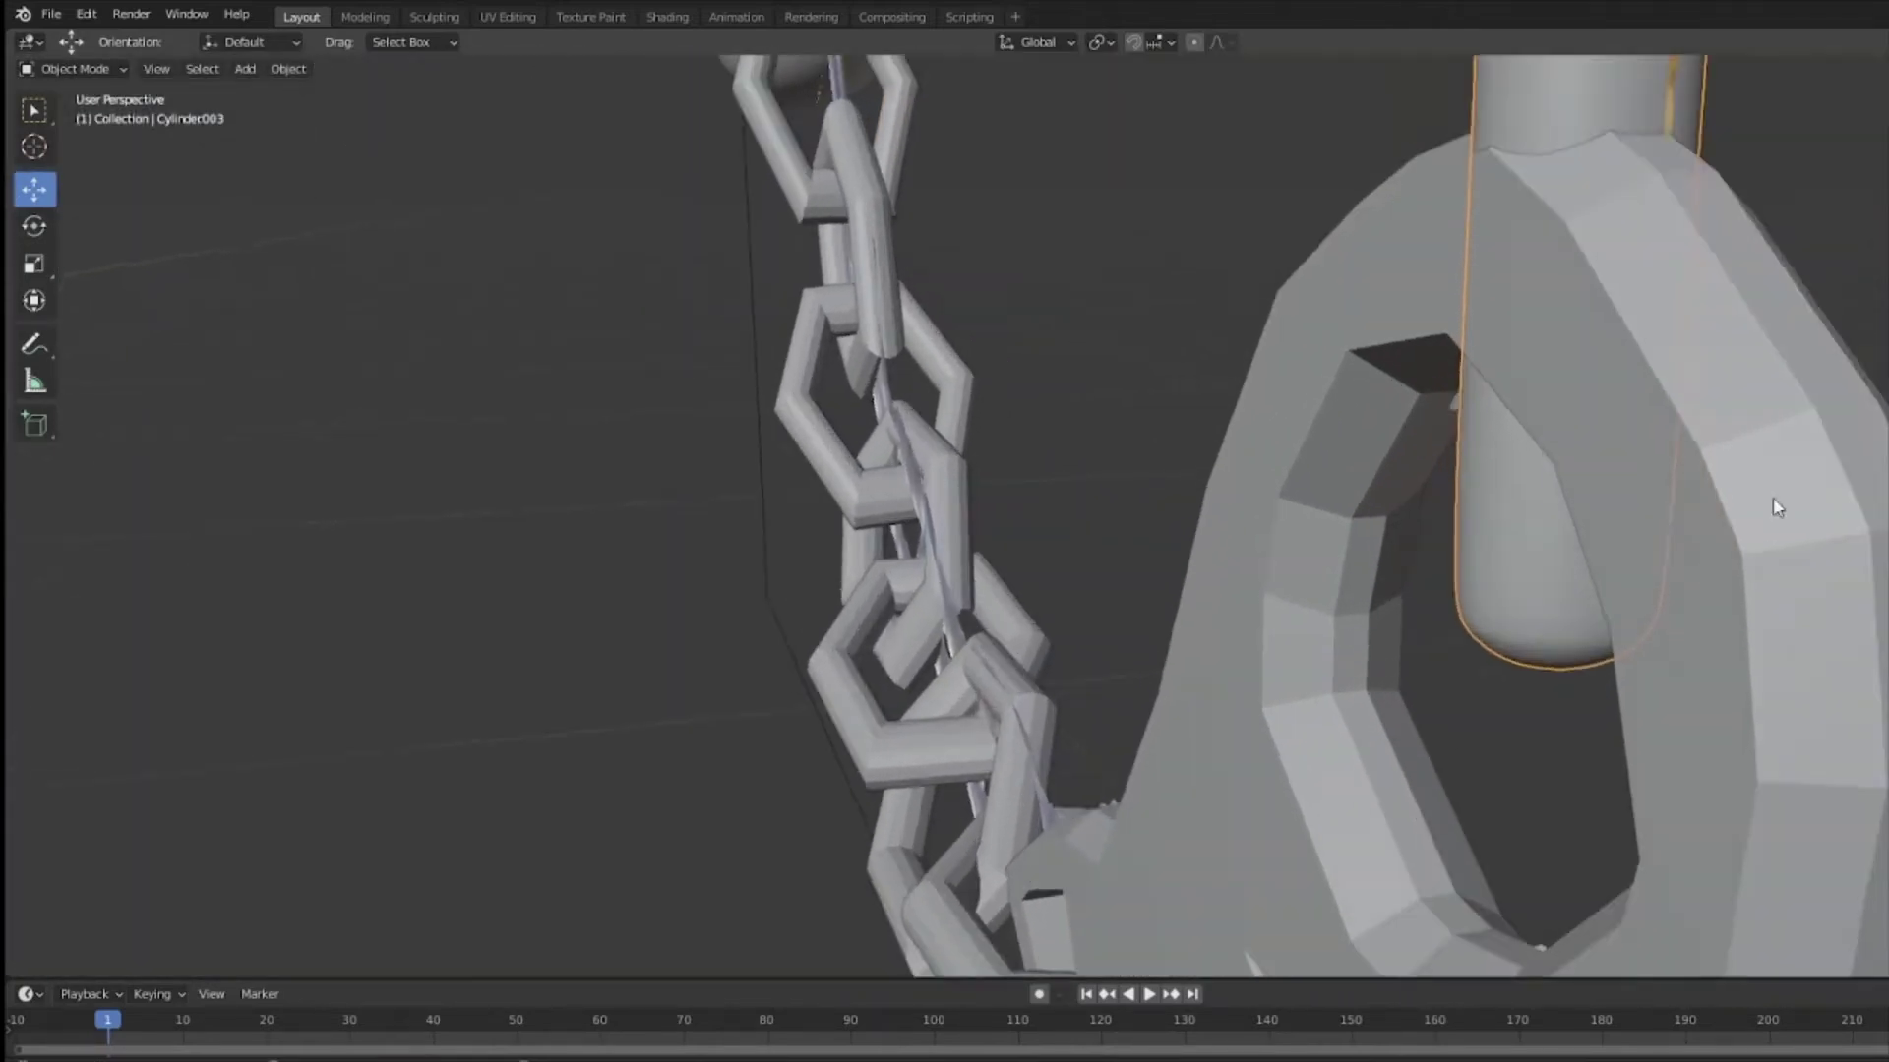
pyautogui.moveTo(1334, 555); pyautogui.dragTo(1691, 470, button='middle')
pyautogui.moveTo(1273, 486); pyautogui.dragTo(1252, 548, button='middle')
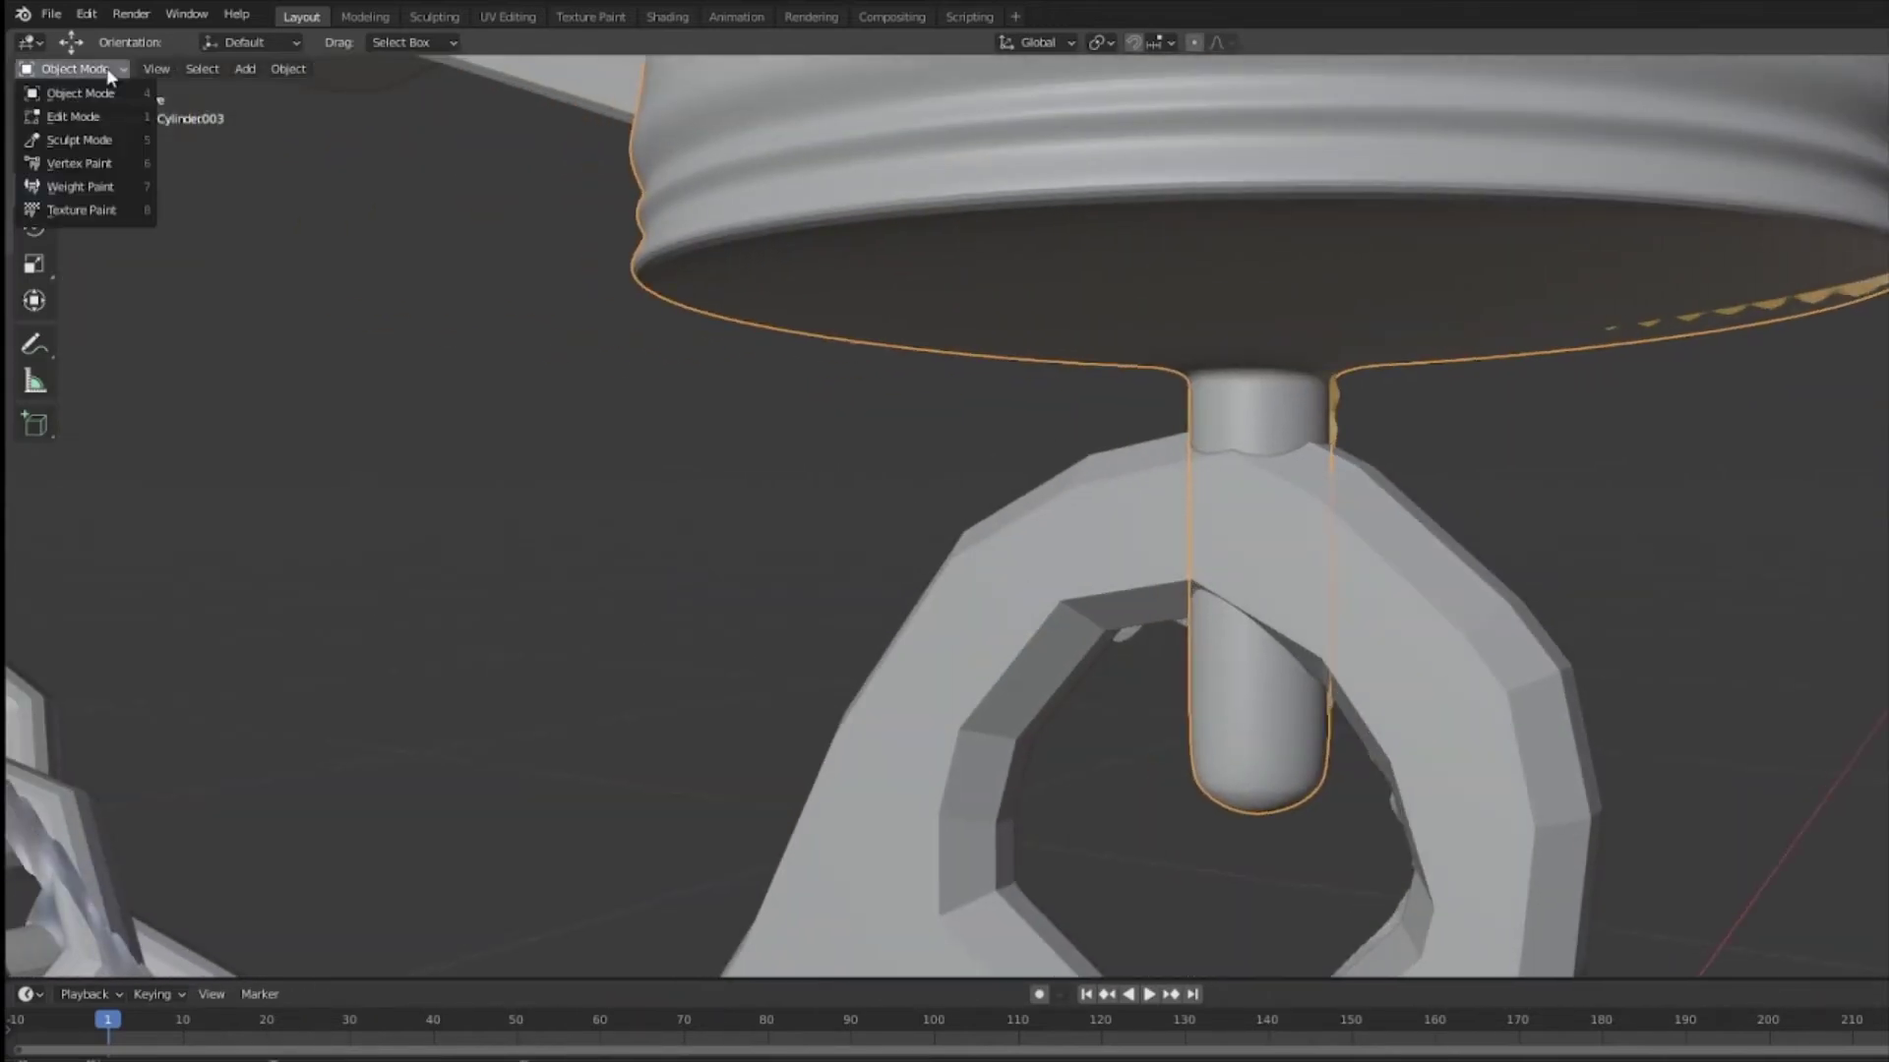
pyautogui.click(74, 69)
pyautogui.click(73, 116)
pyautogui.click(85, 69)
# Step: Select the clasp and shift it about 0.003 m along X to centre it on the pin
pyautogui.click(1092, 531)
pyautogui.moveTo(1092, 531); pyautogui.dragTo(610, 502, button='middle')
pyautogui.scroll(-6, 906, 510)
pyautogui.click(35, 264)
pyautogui.moveTo(1182, 728); pyautogui.dragTo(1187, 726)
pyautogui.press('g')
pyautogui.moveTo(1183, 727); pyautogui.dragTo(1198, 725)
pyautogui.moveTo(1198, 725); pyautogui.dragTo(1379, 667, button='middle')
pyautogui.press('s')
pyautogui.moveTo(1379, 667); pyautogui.dragTo(1355, 662)
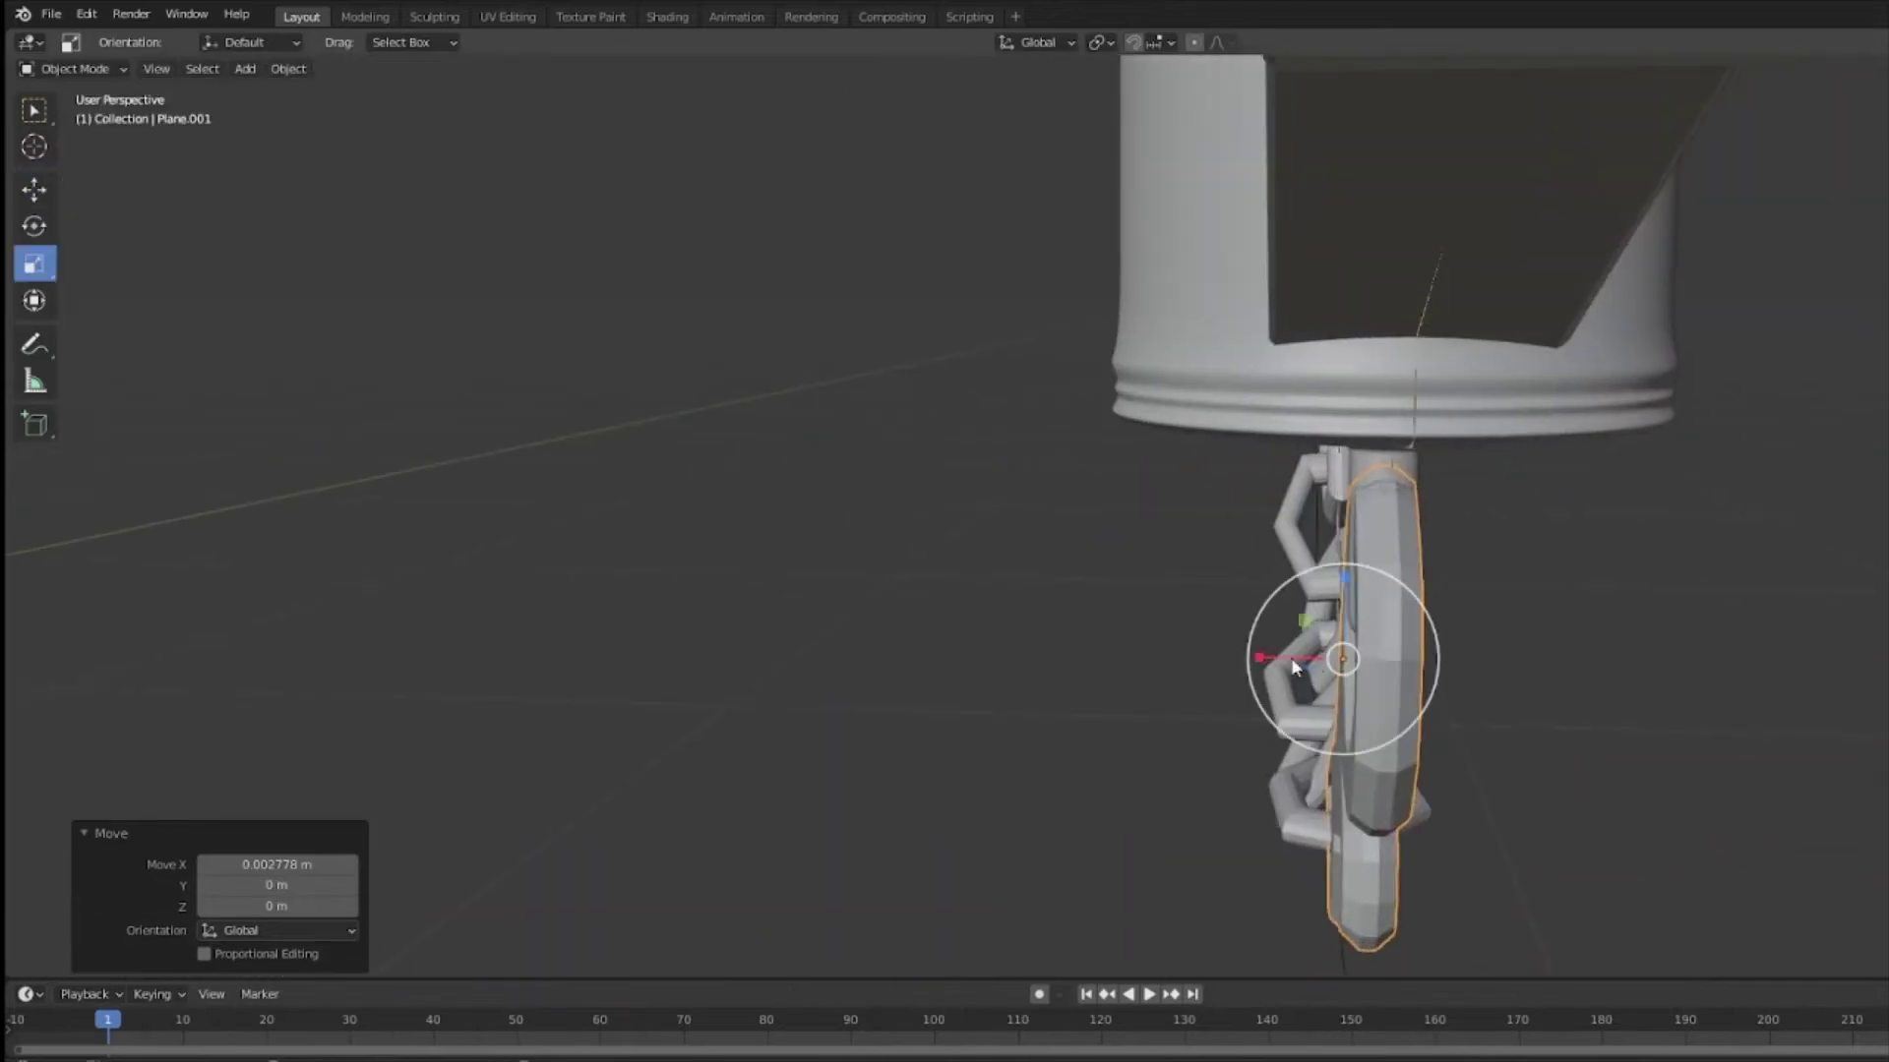
# Step: Thin the clasp along X by factors of about 0.941 and 0.942, realigning it with the pin
pyautogui.moveTo(1282, 655); pyautogui.dragTo(1275, 654)
pyautogui.press('g')
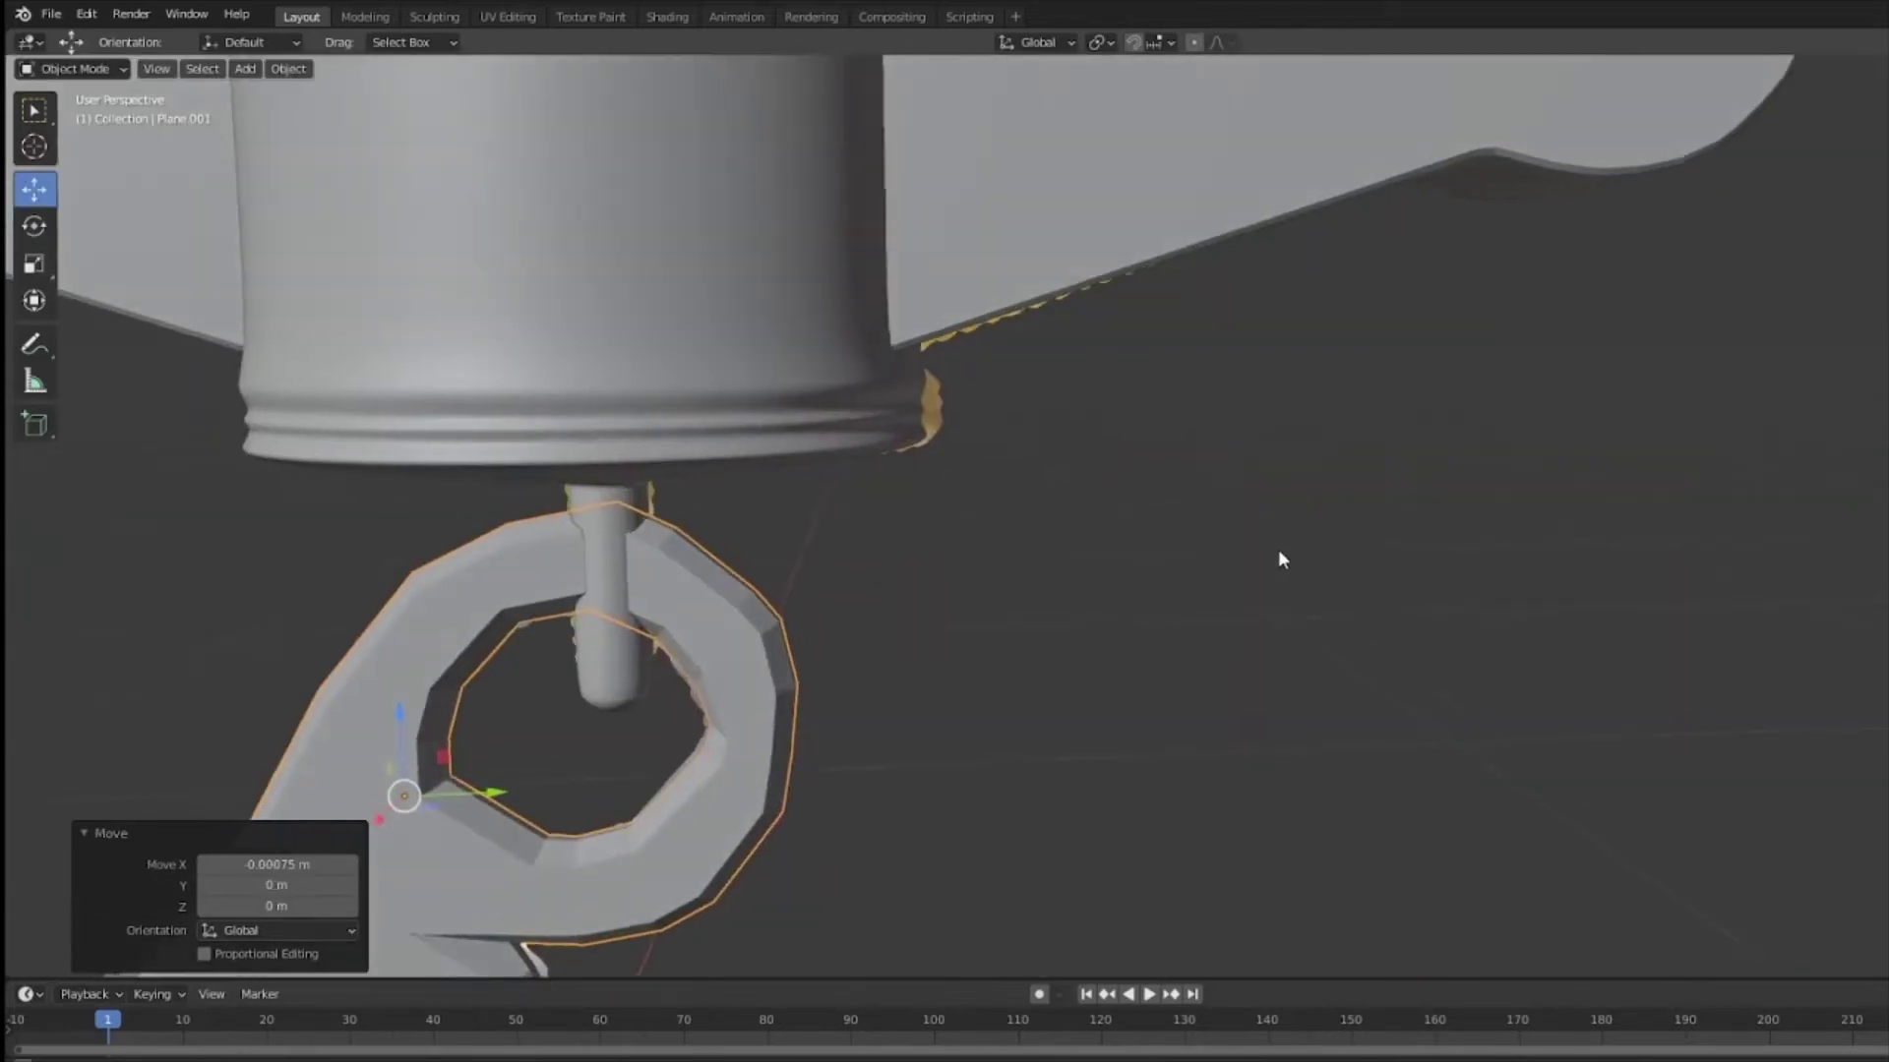
pyautogui.moveTo(1278, 549); pyautogui.dragTo(882, 567, button='middle')
pyautogui.press('s')
pyautogui.moveTo(1597, 701); pyautogui.dragTo(1607, 704)
pyautogui.press('g')
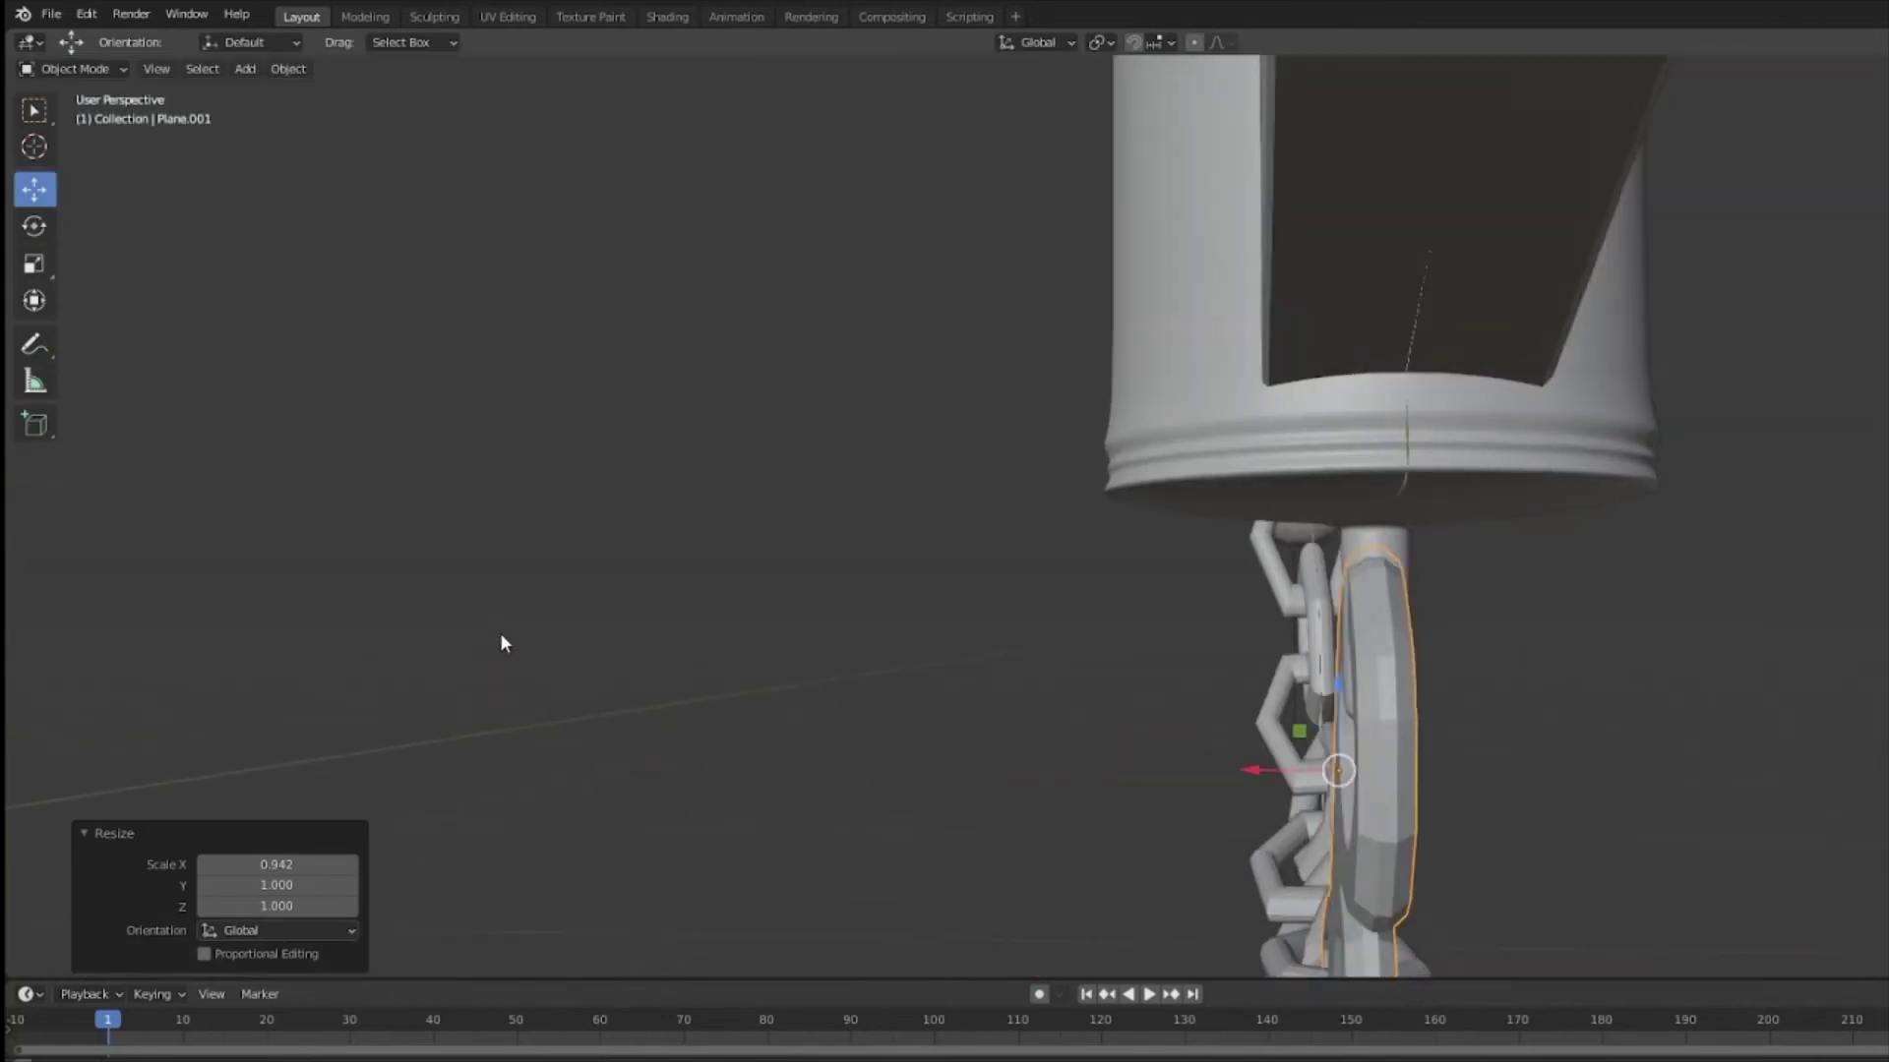
pyautogui.moveTo(1242, 768); pyautogui.dragTo(1241, 768)
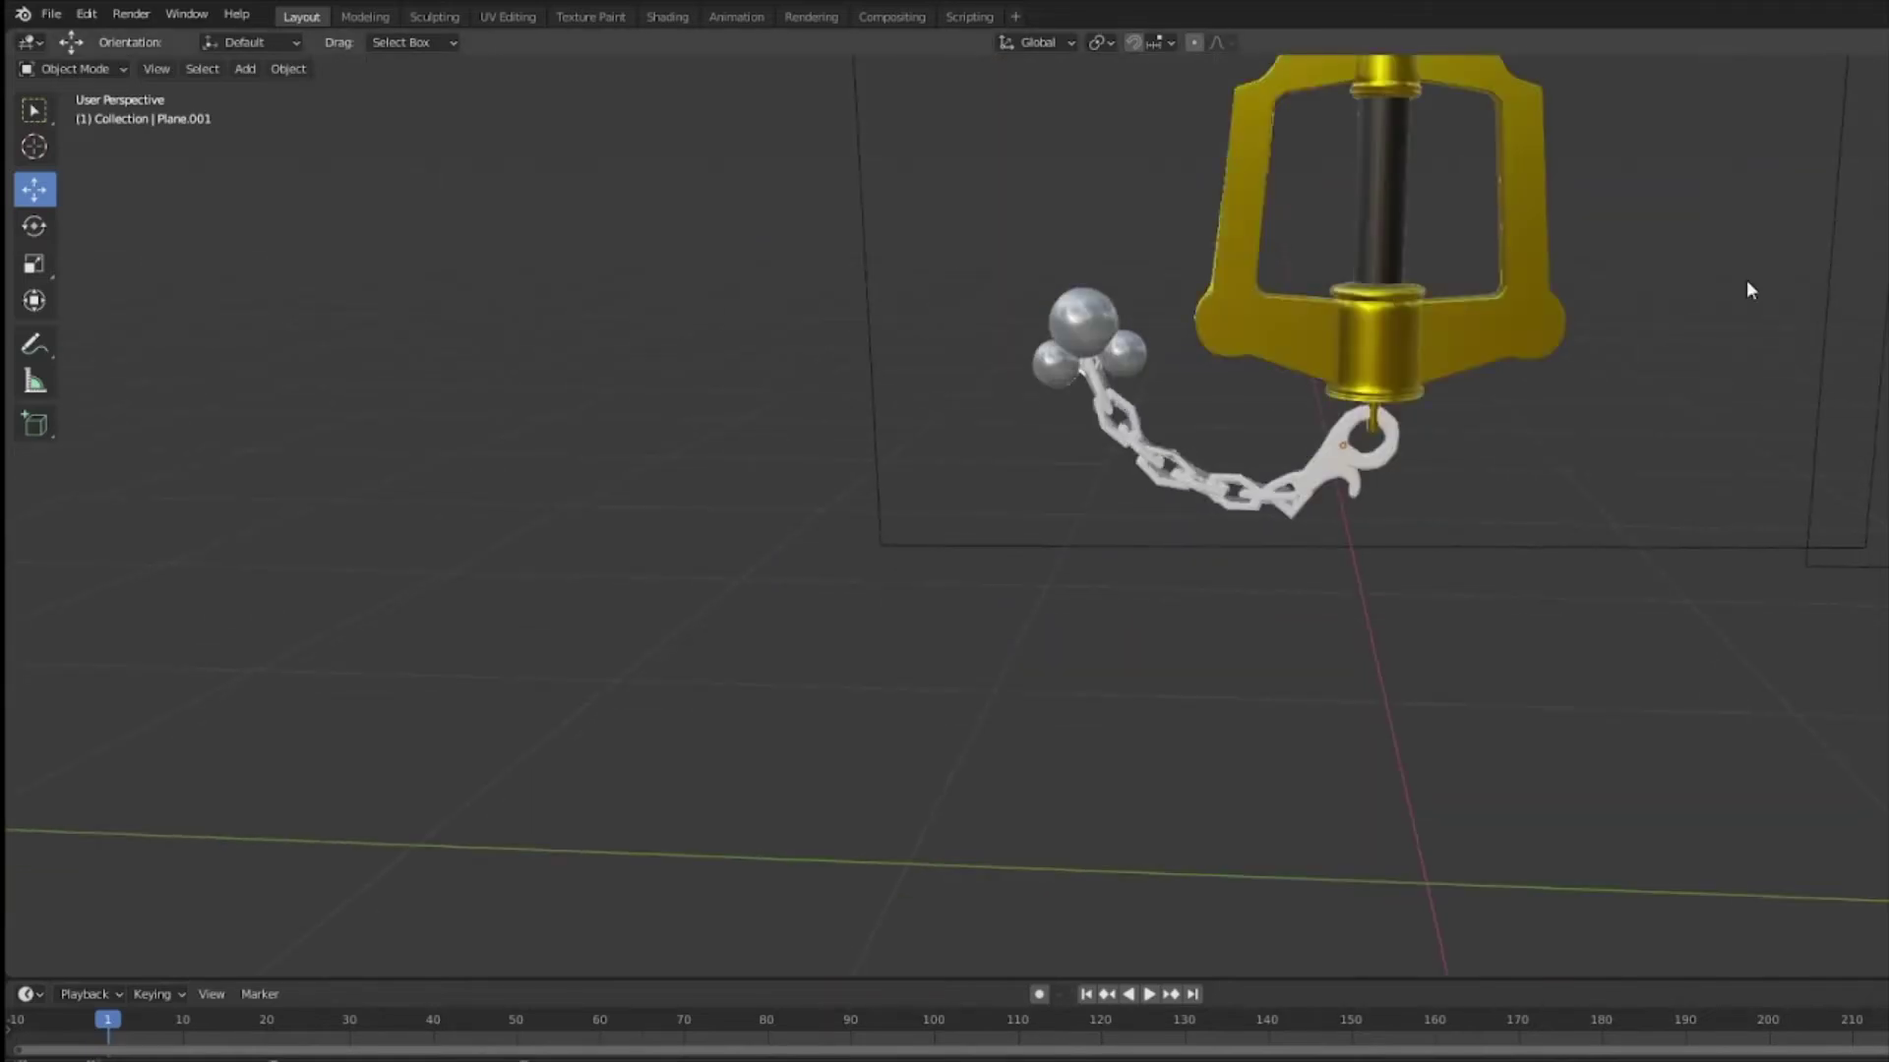
# Step: Assign the silver metal material to the chain links one after another, from the spheres to the clasp
pyautogui.moveTo(1279, 462)
pyautogui.mouseDown()
pyautogui.moveTo(1200, 521)
pyautogui.moveTo(1082, 536)
pyautogui.moveTo(866, 472)
pyautogui.moveTo(775, 284)
pyautogui.mouseUp()
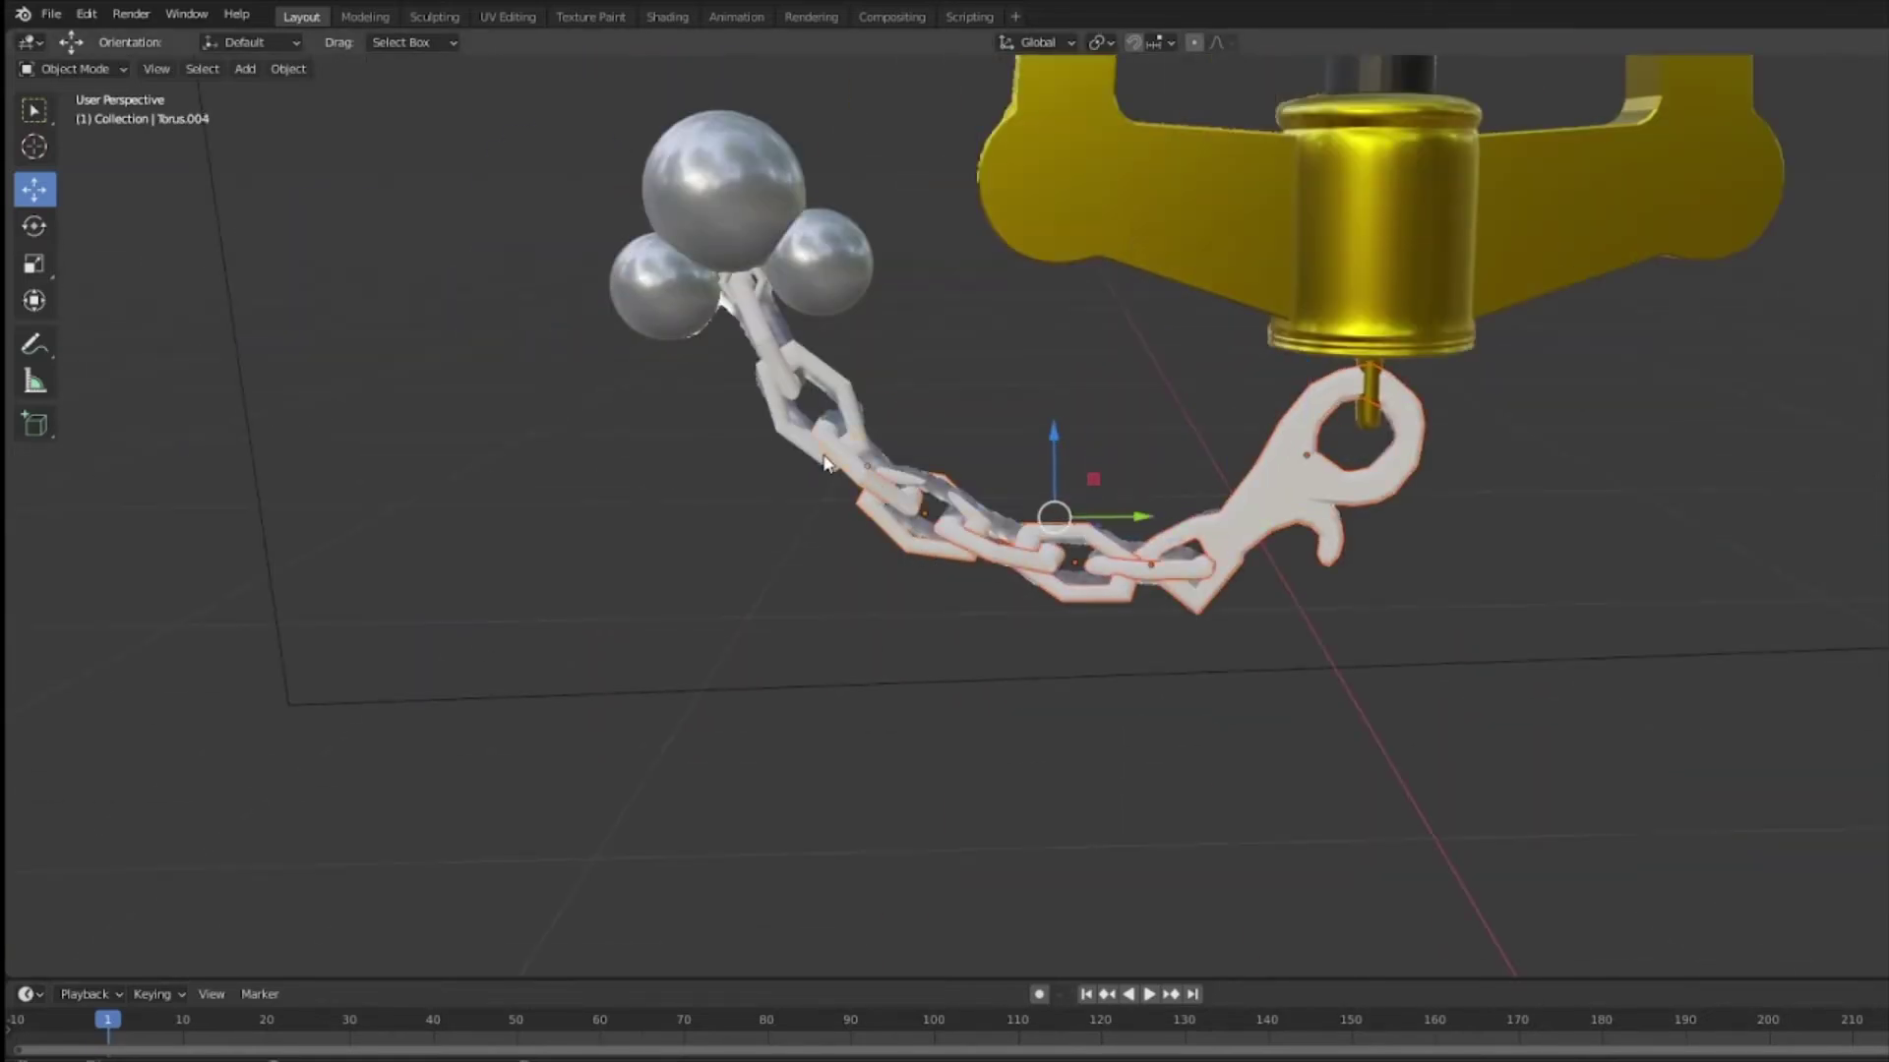
pyautogui.keyDown('shift'); pyautogui.click(743, 272); pyautogui.keyUp('shift')
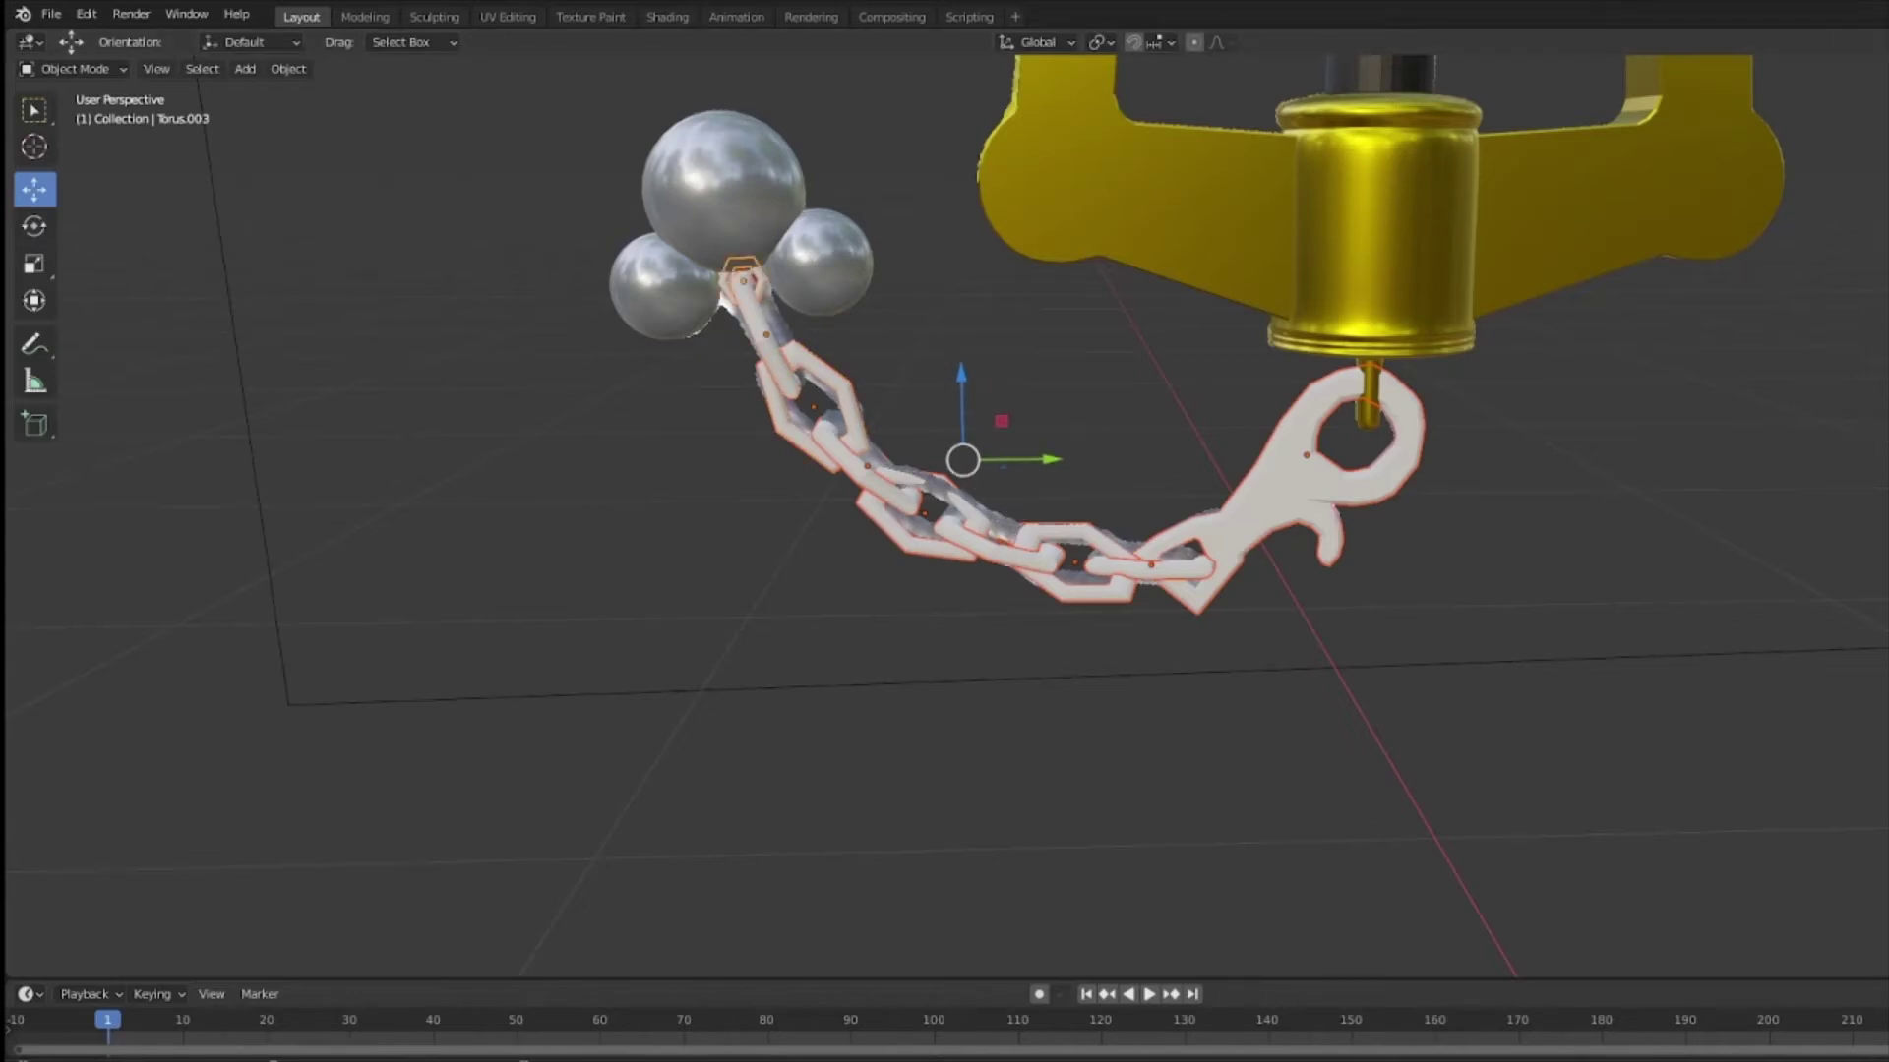
pyautogui.click(761, 347)
pyautogui.click(862, 421)
pyautogui.click(903, 487)
pyautogui.click(888, 482)
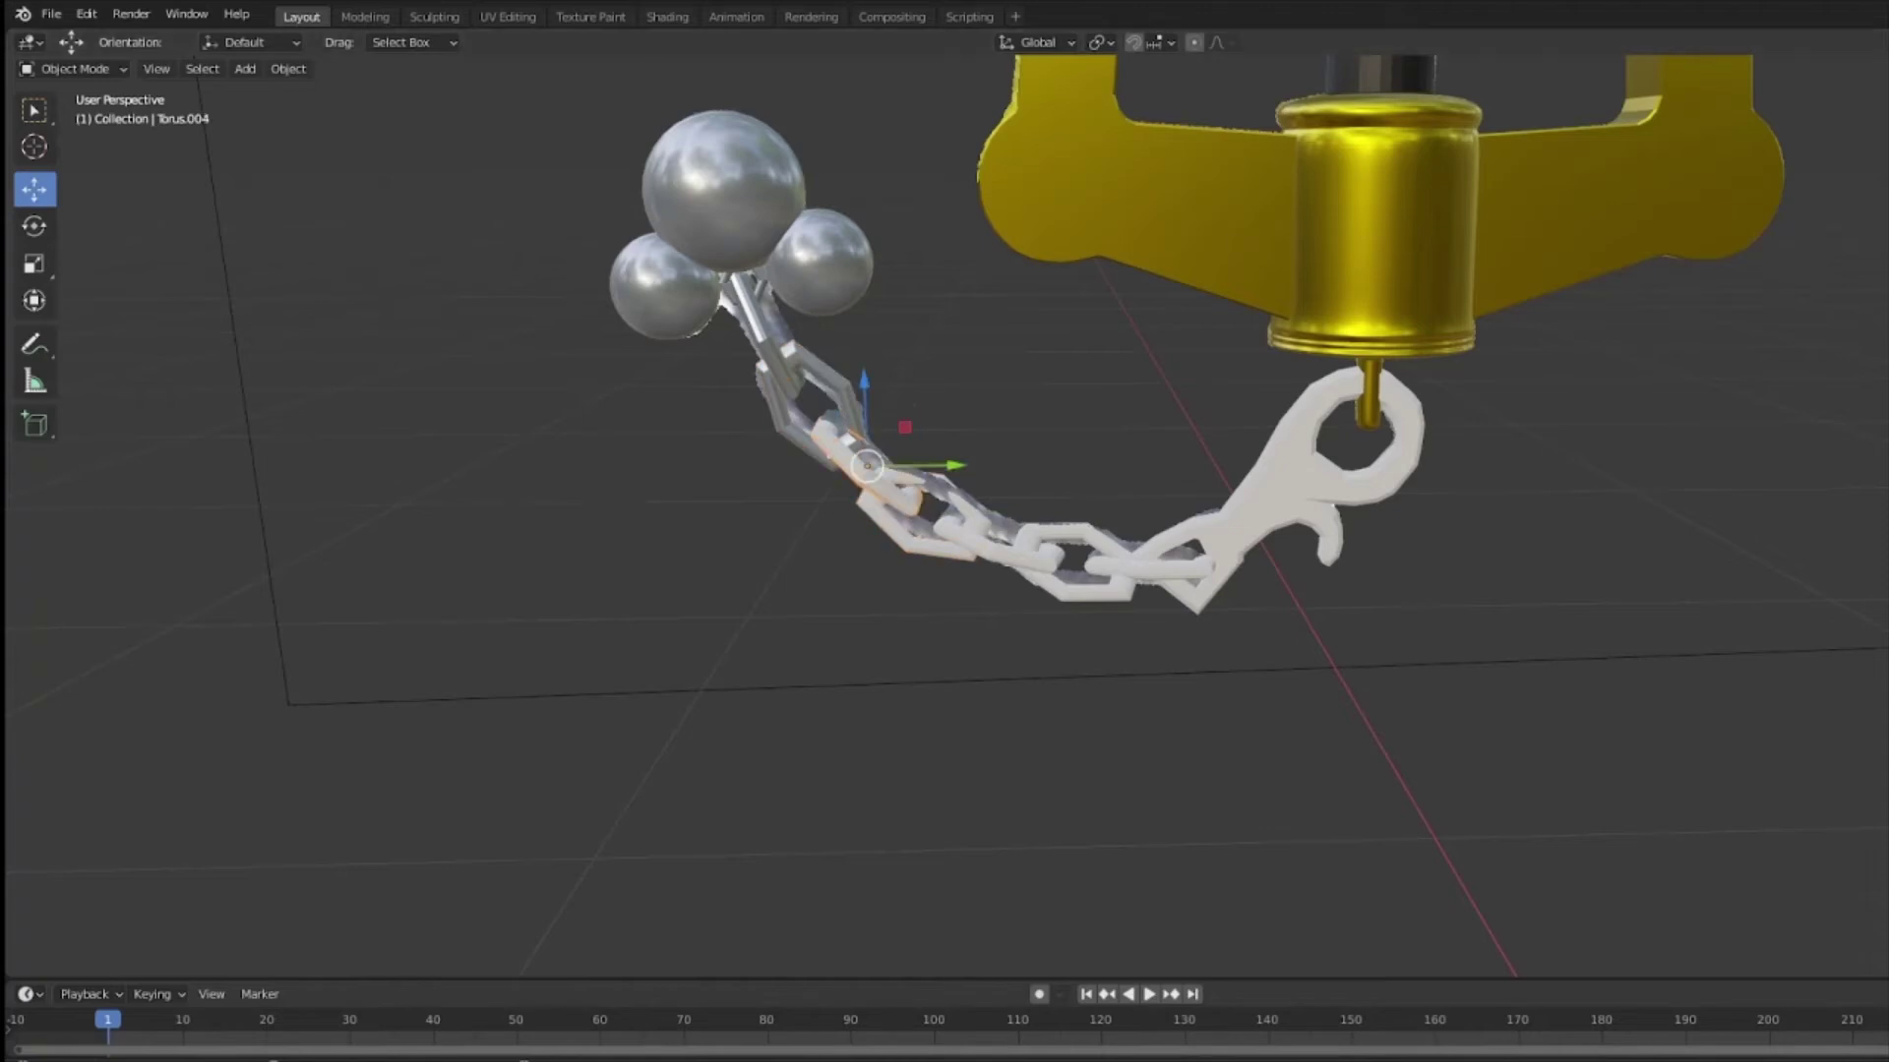
pyautogui.click(932, 504)
pyautogui.click(999, 539)
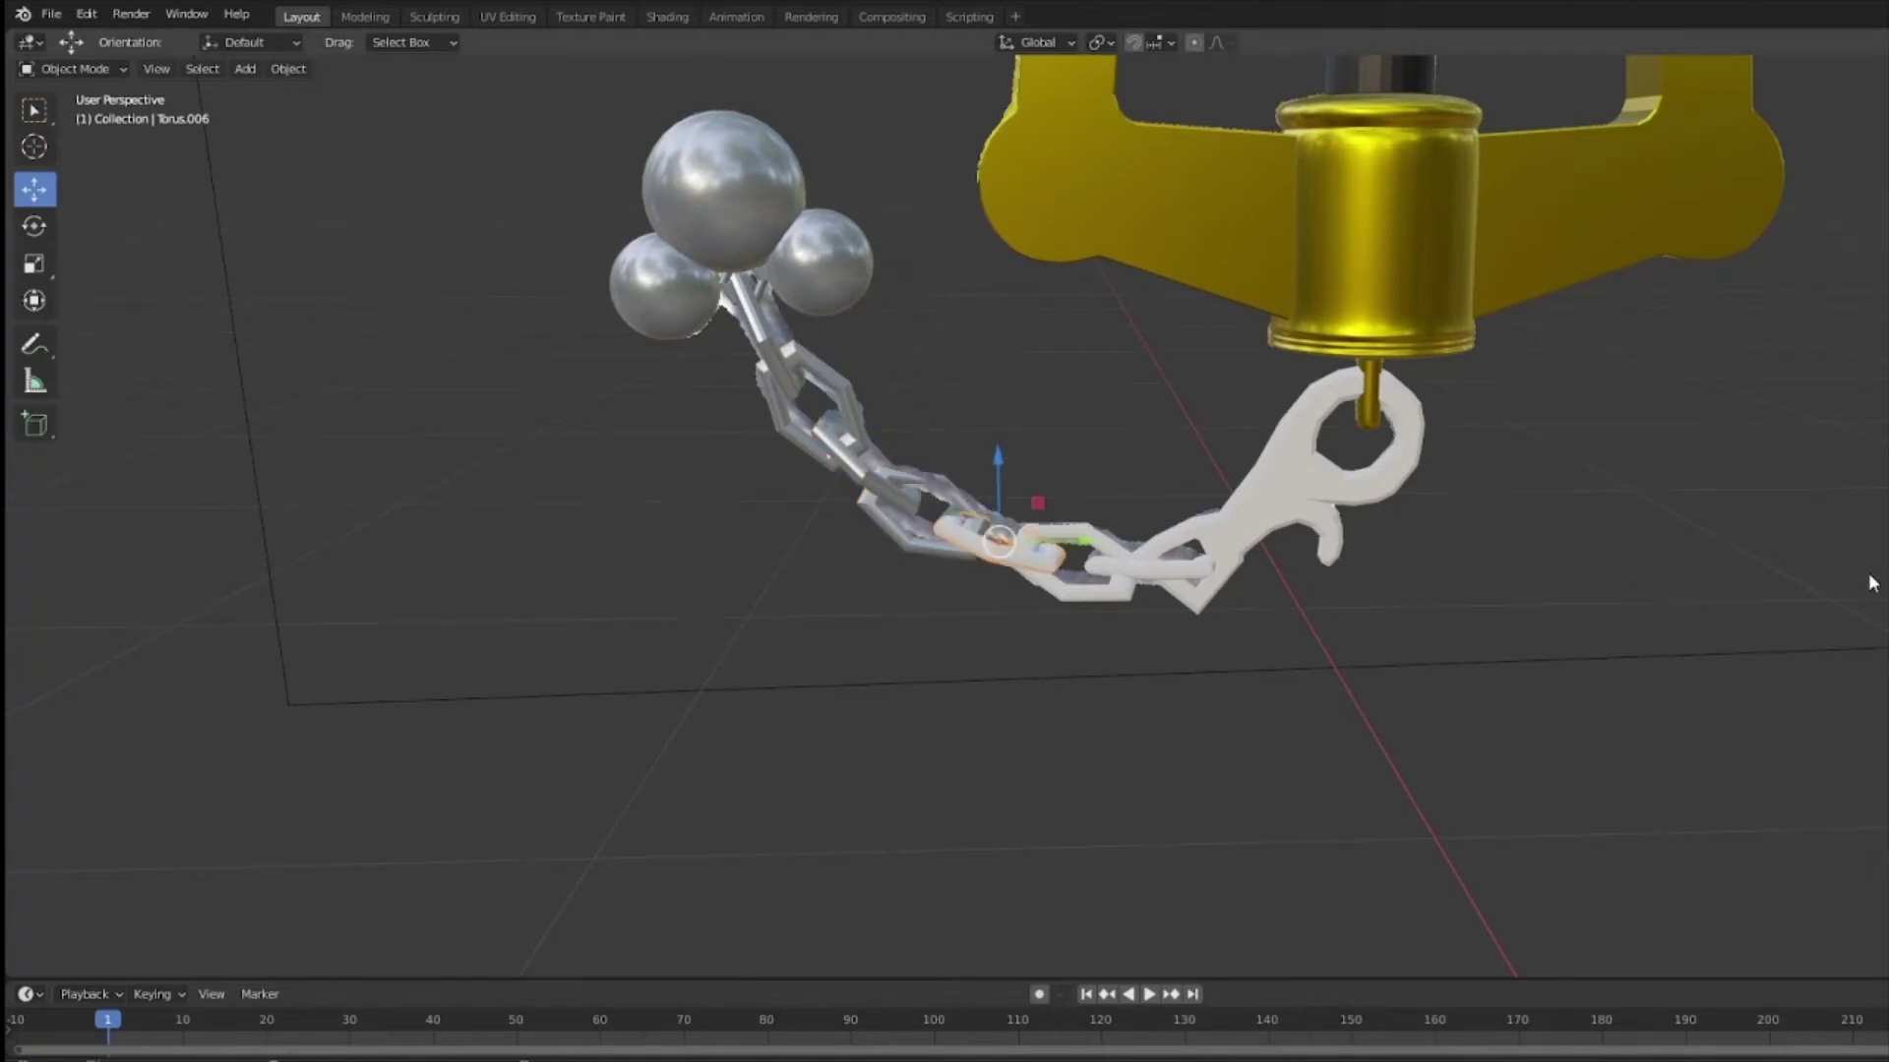
pyautogui.click(1067, 553)
pyautogui.click(1149, 565)
# Step: Assign the same silver metal material to the clasp and deselect it
pyautogui.click(1304, 487)
pyautogui.click(1501, 617)
pyautogui.scroll(-2, 1512, 631)
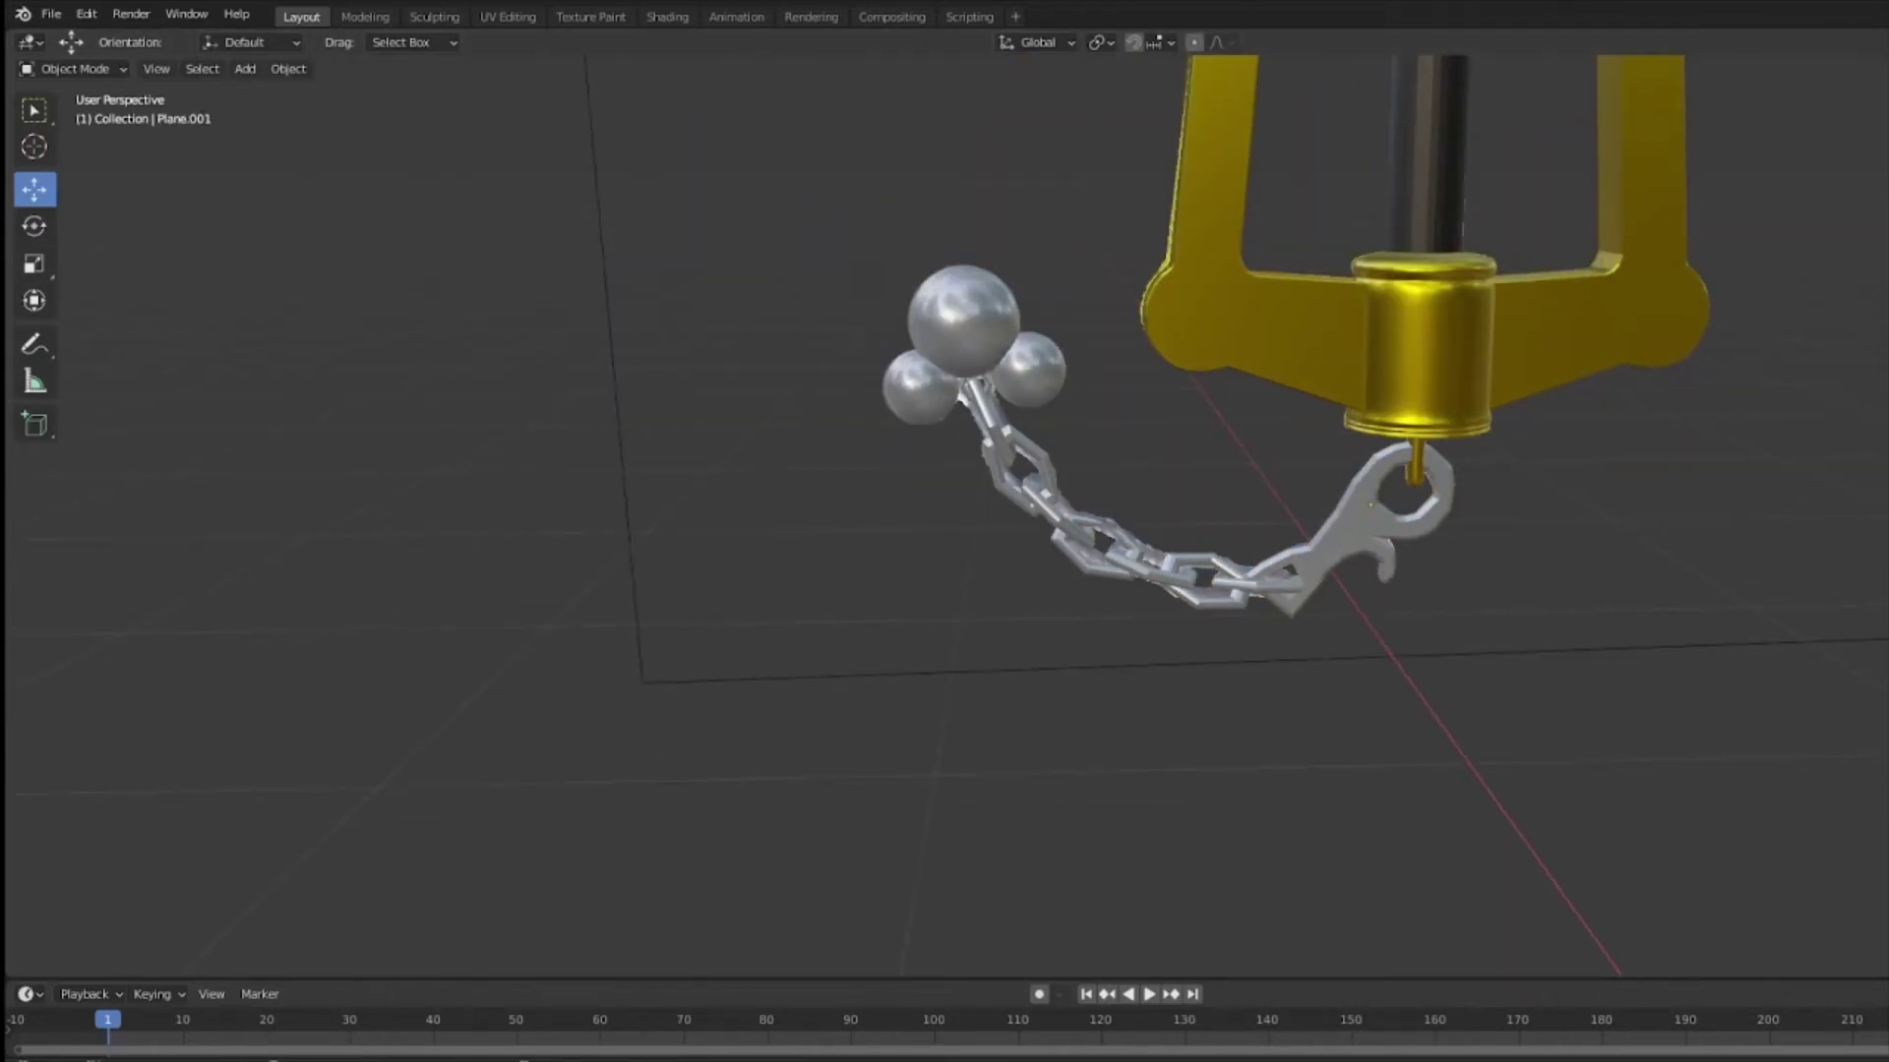
pyautogui.moveTo(1761, 476); pyautogui.dragTo(1206, 549, button='middle')
pyautogui.scroll(1, 1338, 707)
pyautogui.scroll(-4, 1206, 548)
pyautogui.keyDown('shift'); pyautogui.moveTo(1446, 236); pyautogui.dragTo(1706, 715, button='middle'); pyautogui.keyUp('shift')
pyautogui.scroll(2, 1578, 486)
pyautogui.moveTo(1579, 486); pyautogui.dragTo(1463, 358, button='middle')
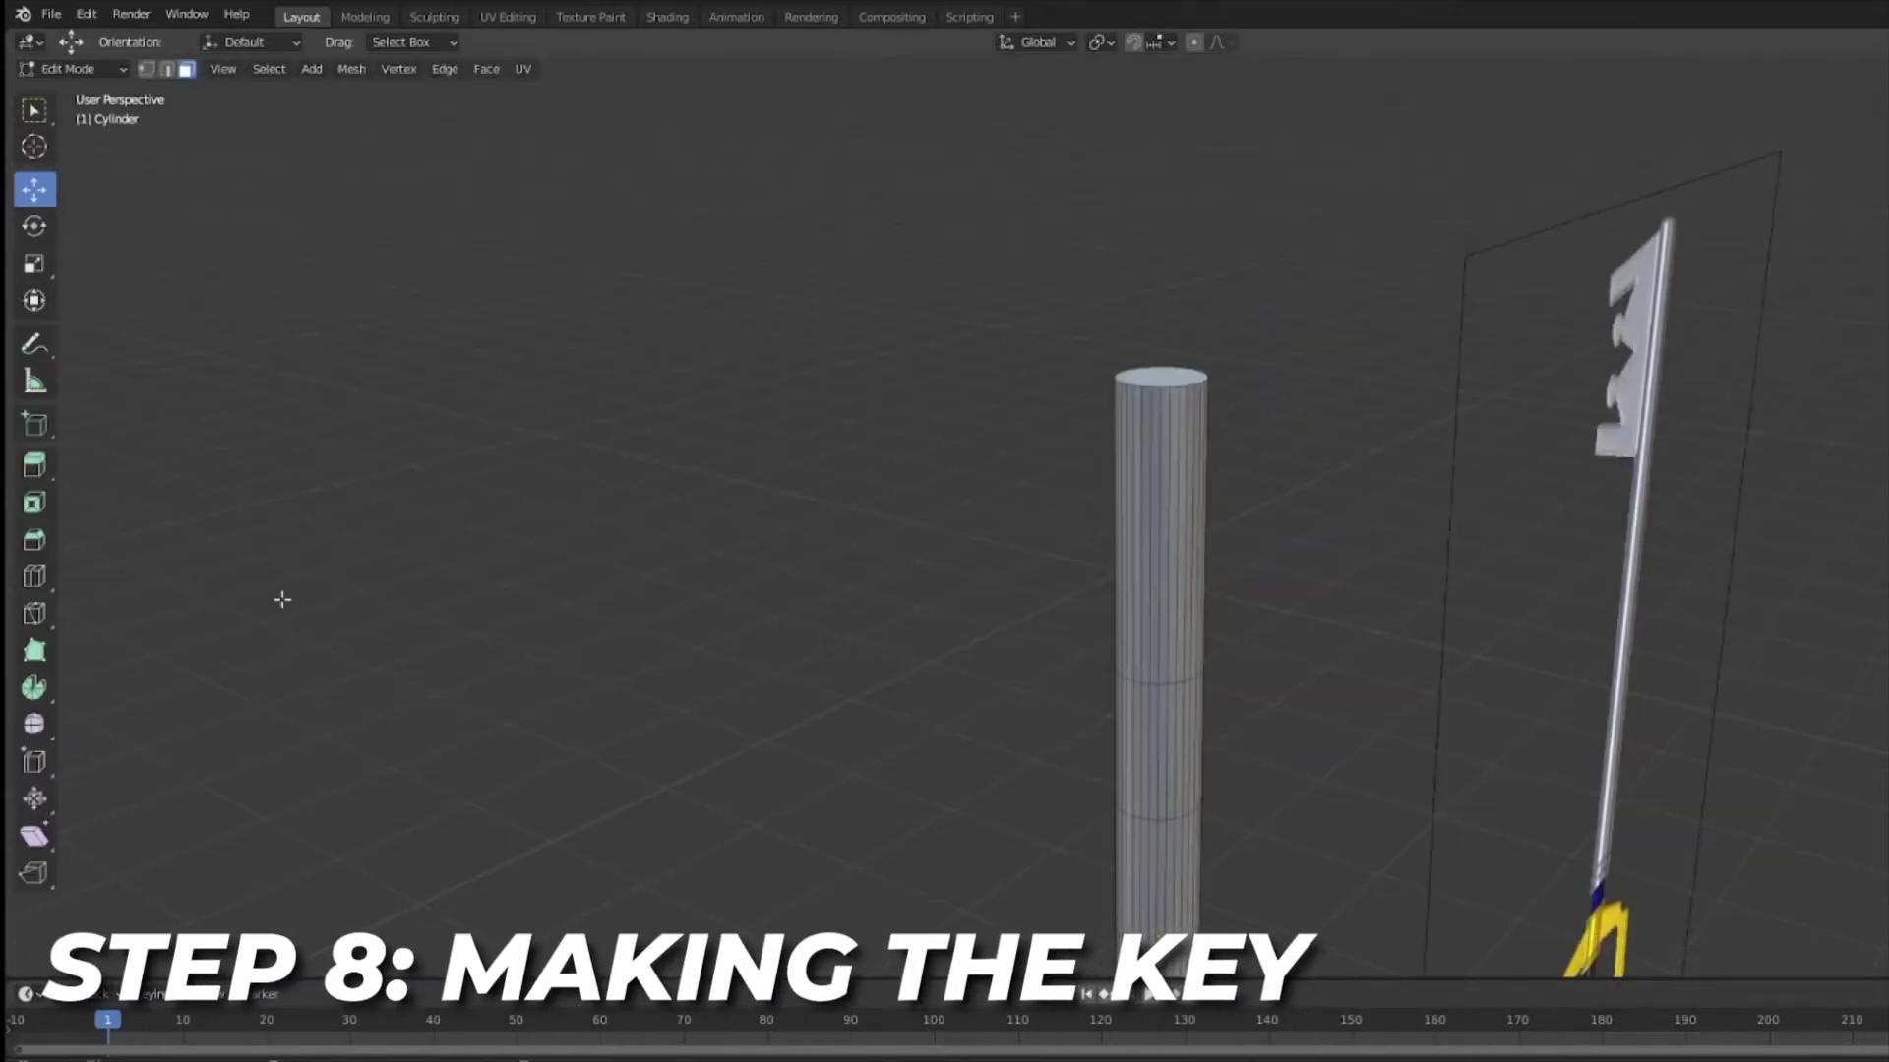
# Step: Select the edge loop around the key shaft's top rim in edge mode and activate the Bevel tool
pyautogui.moveTo(726, 626); pyautogui.dragTo(626, 608, button='middle')
pyautogui.moveTo(1086, 550); pyautogui.dragTo(1086, 595, button='middle')
pyautogui.scroll(5, 1085, 594)
pyautogui.keyDown('shift'); pyautogui.moveTo(1480, 635); pyautogui.dragTo(1089, 657, button='middle'); pyautogui.keyUp('shift')
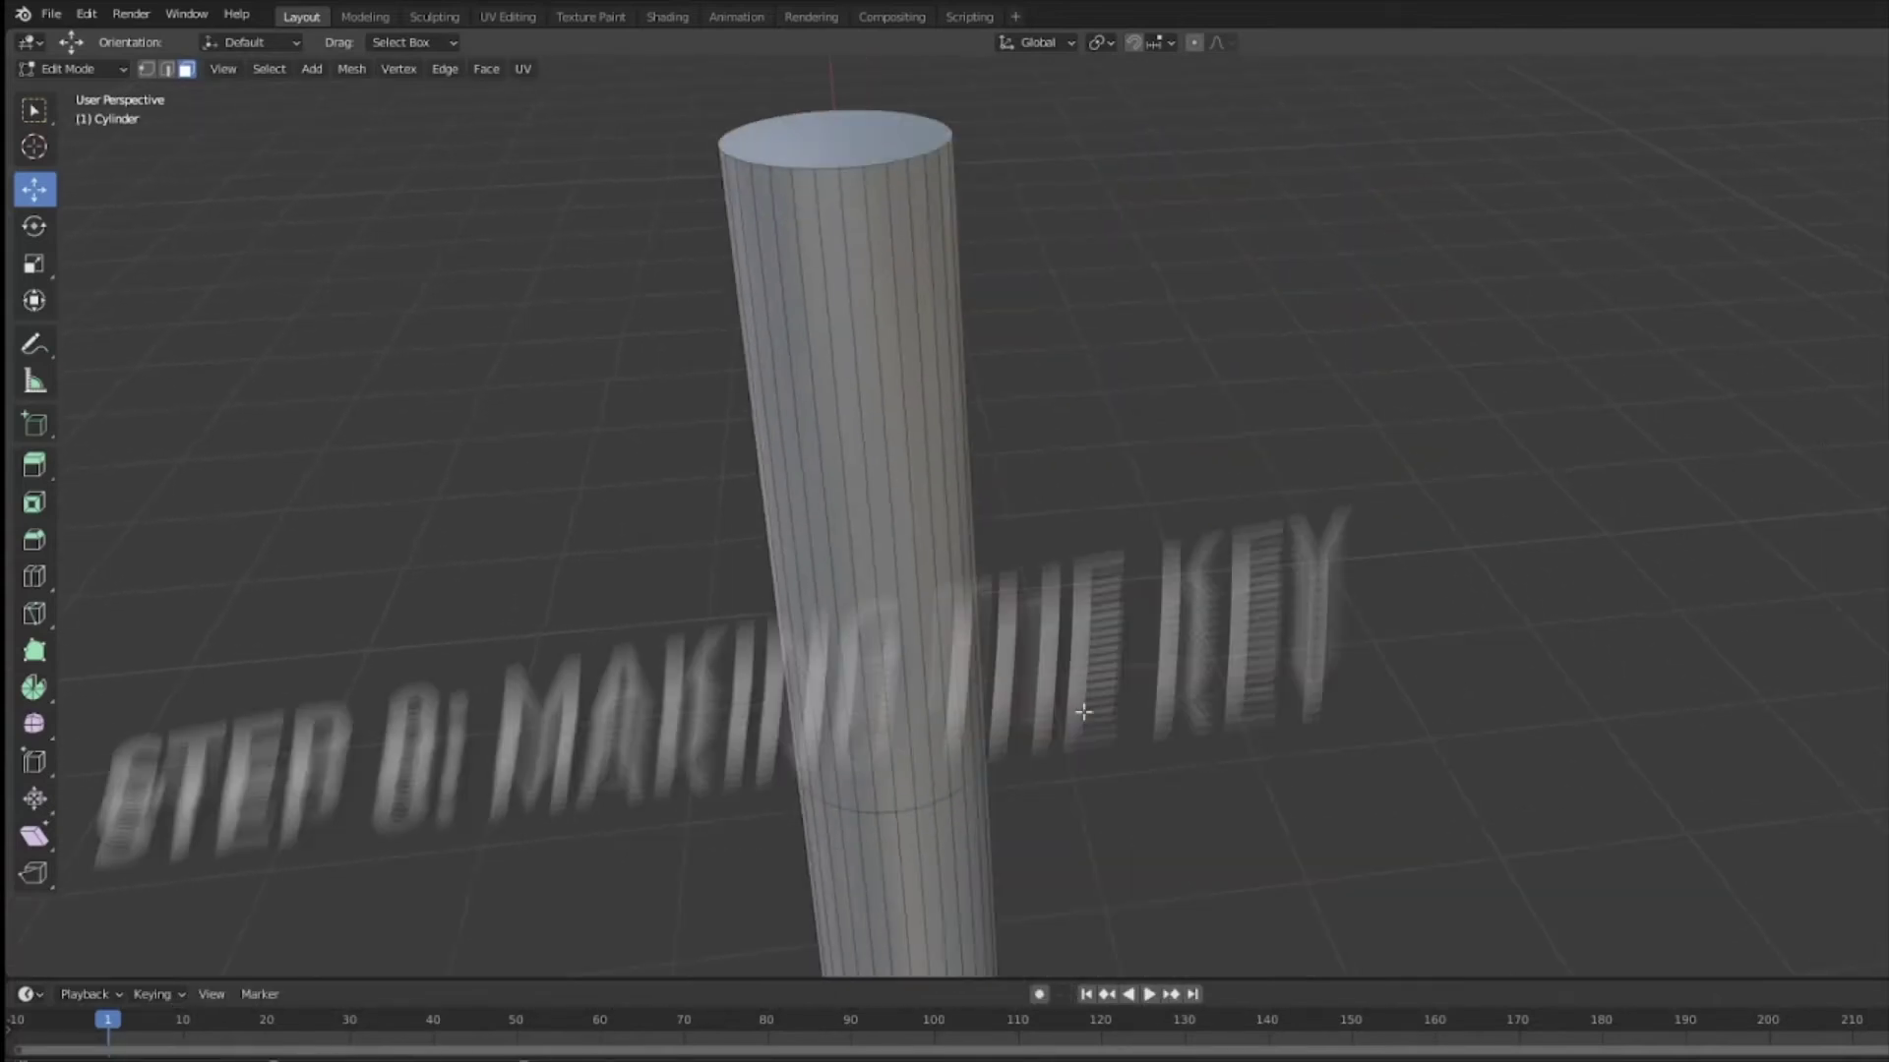
pyautogui.scroll(-5, 1177, 560)
pyautogui.keyDown('alt'); pyautogui.click(1040, 468); pyautogui.keyUp('alt')
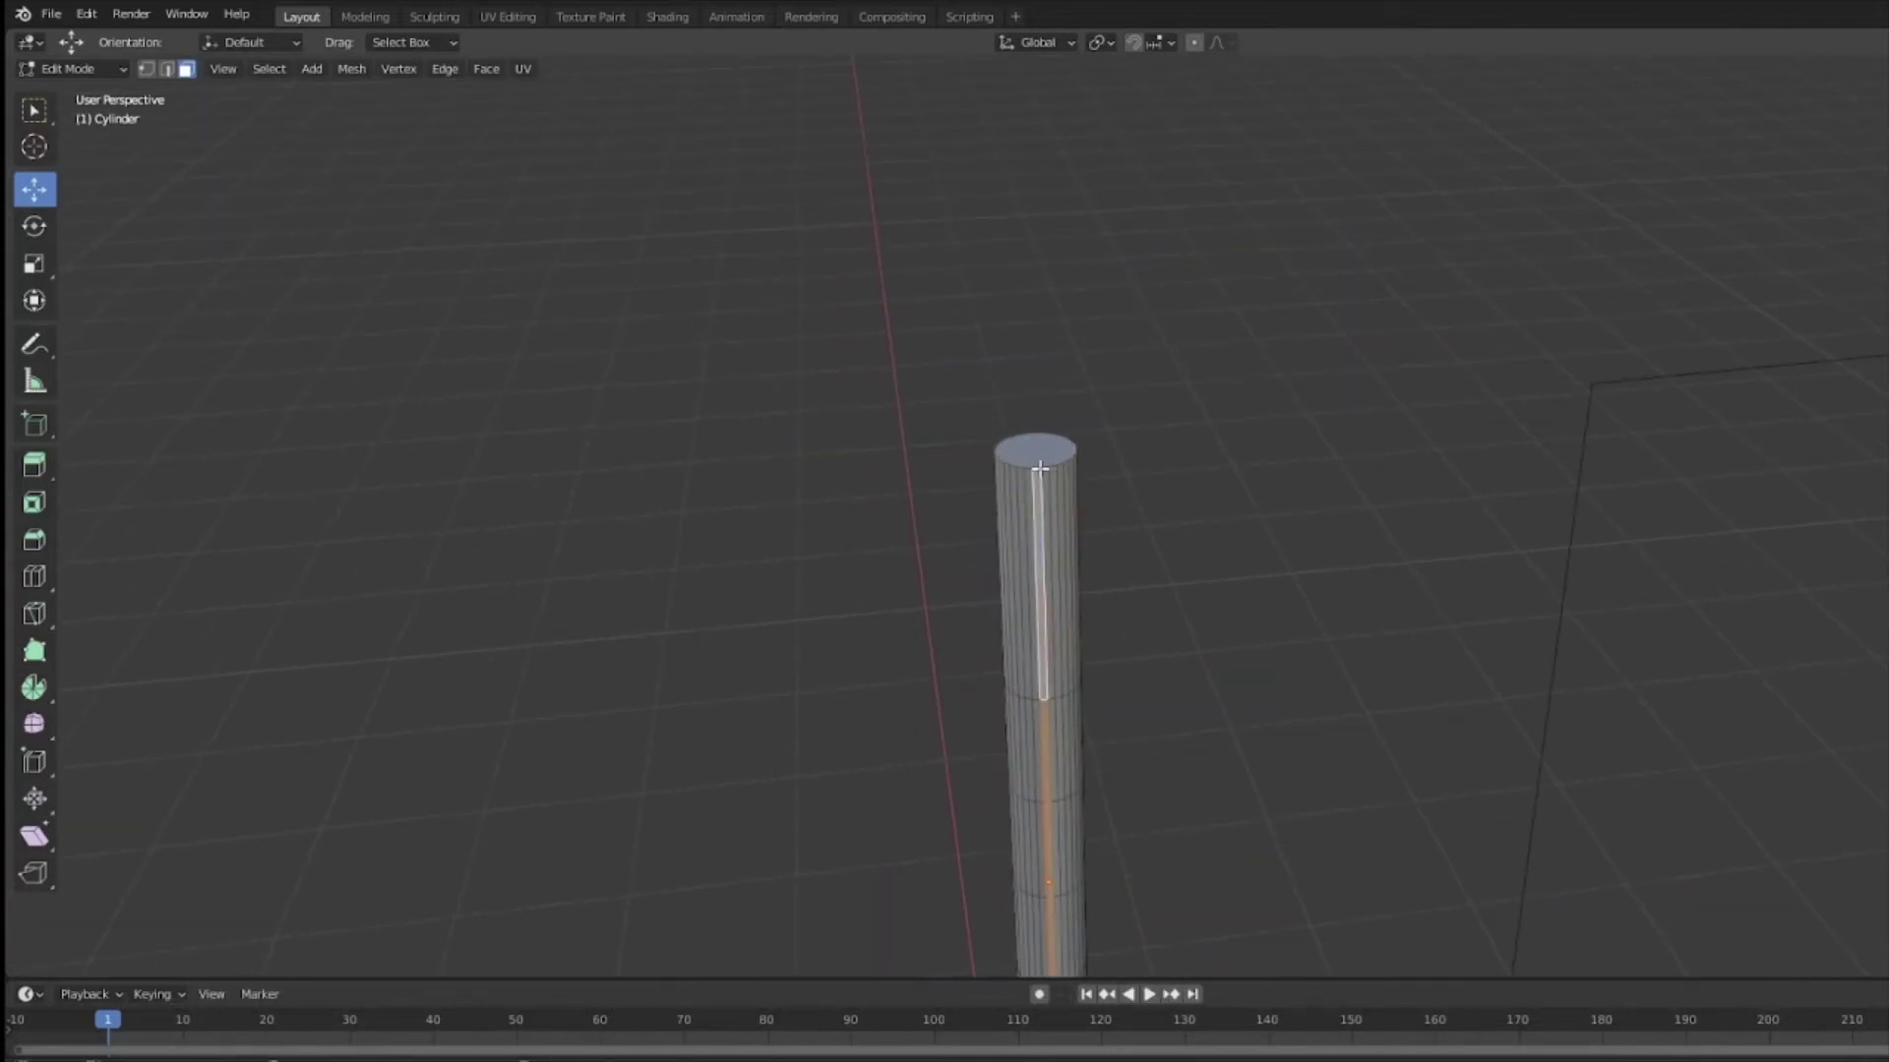
pyautogui.click(168, 69)
pyautogui.scroll(1, 1001, 419)
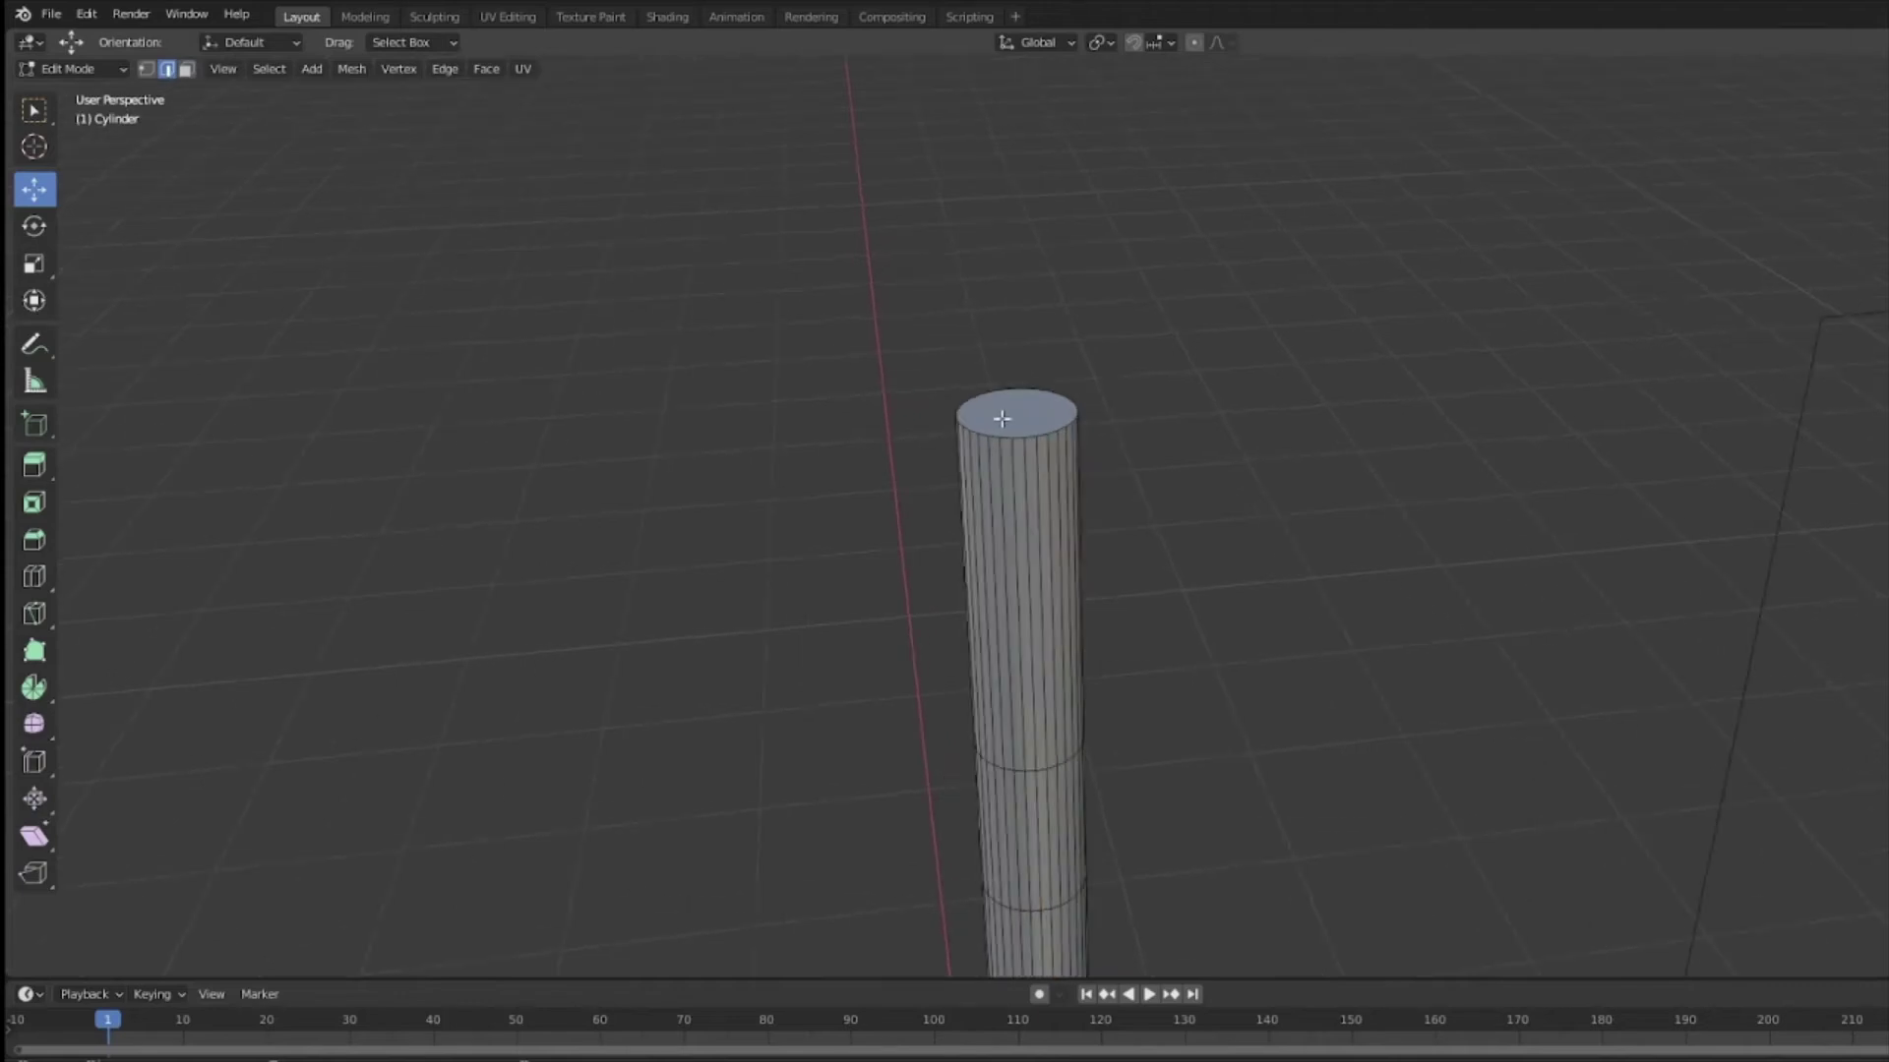
pyautogui.keyDown('alt'); pyautogui.click(1005, 430); pyautogui.keyUp('alt')
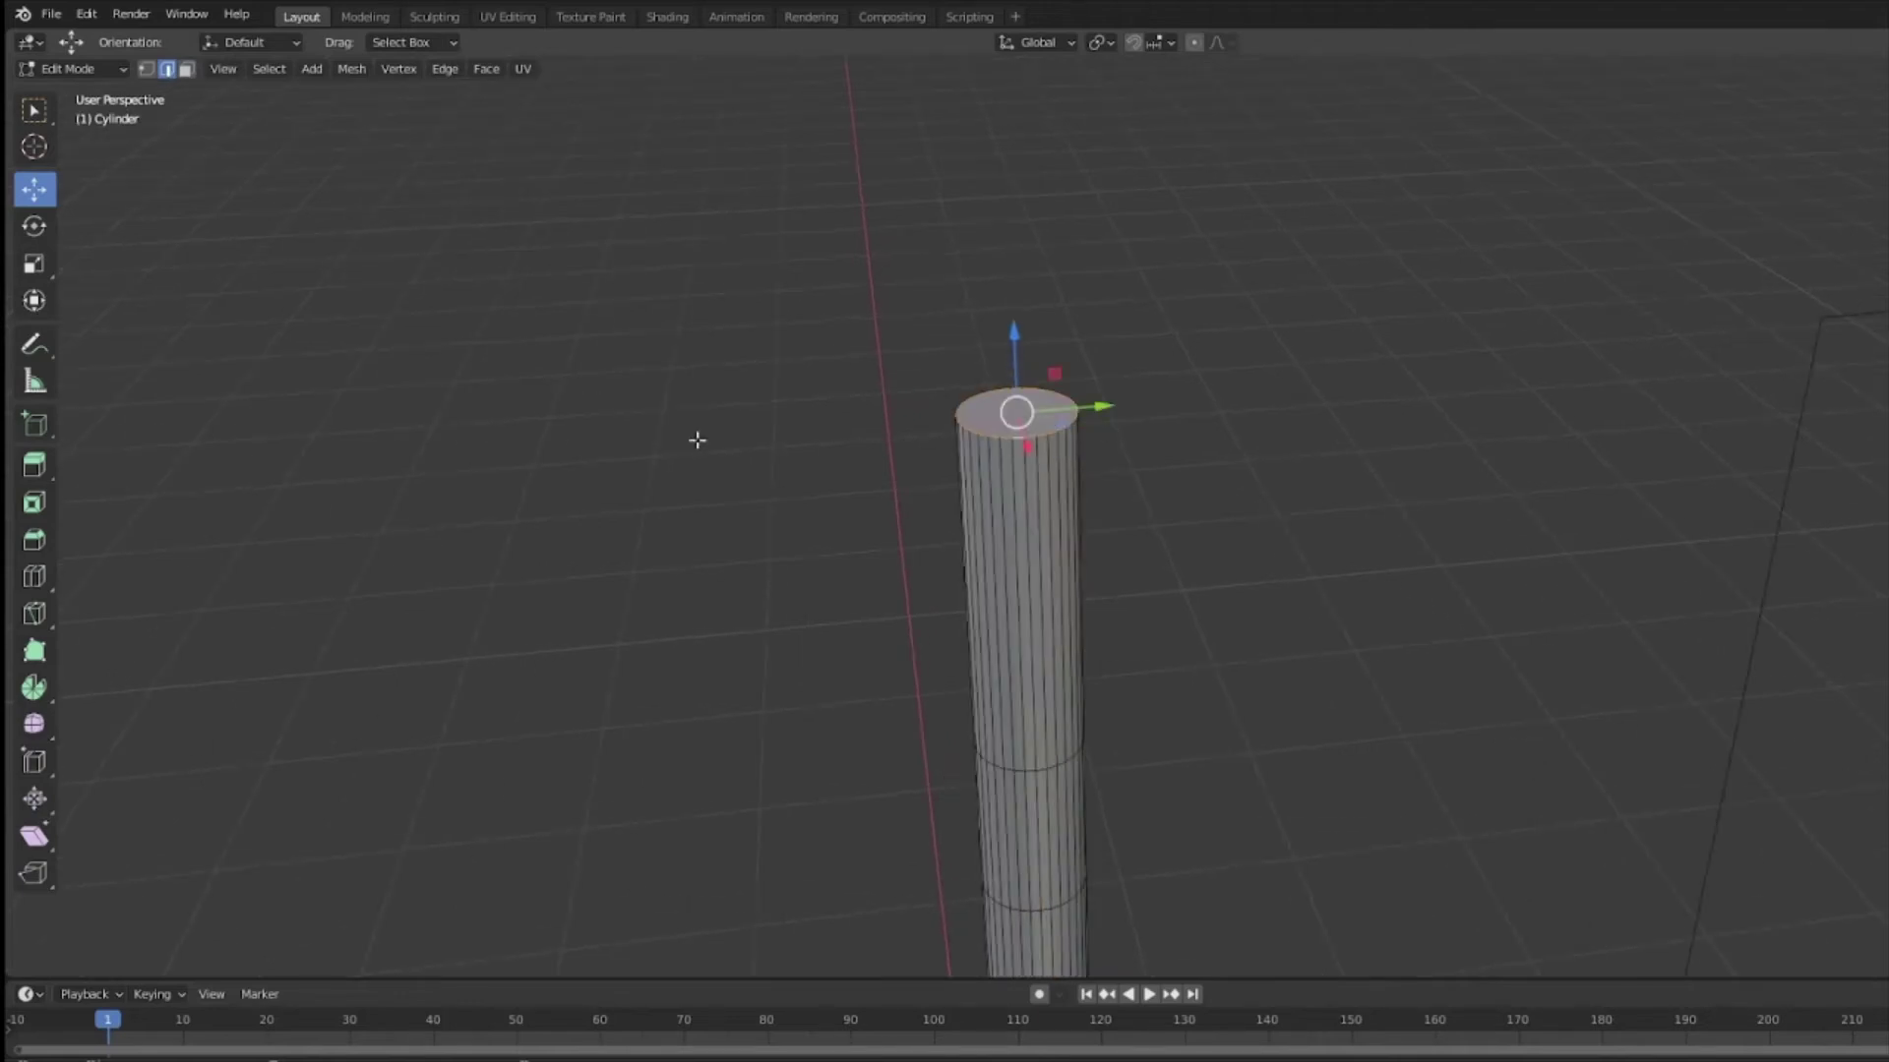
pyautogui.click(33, 502)
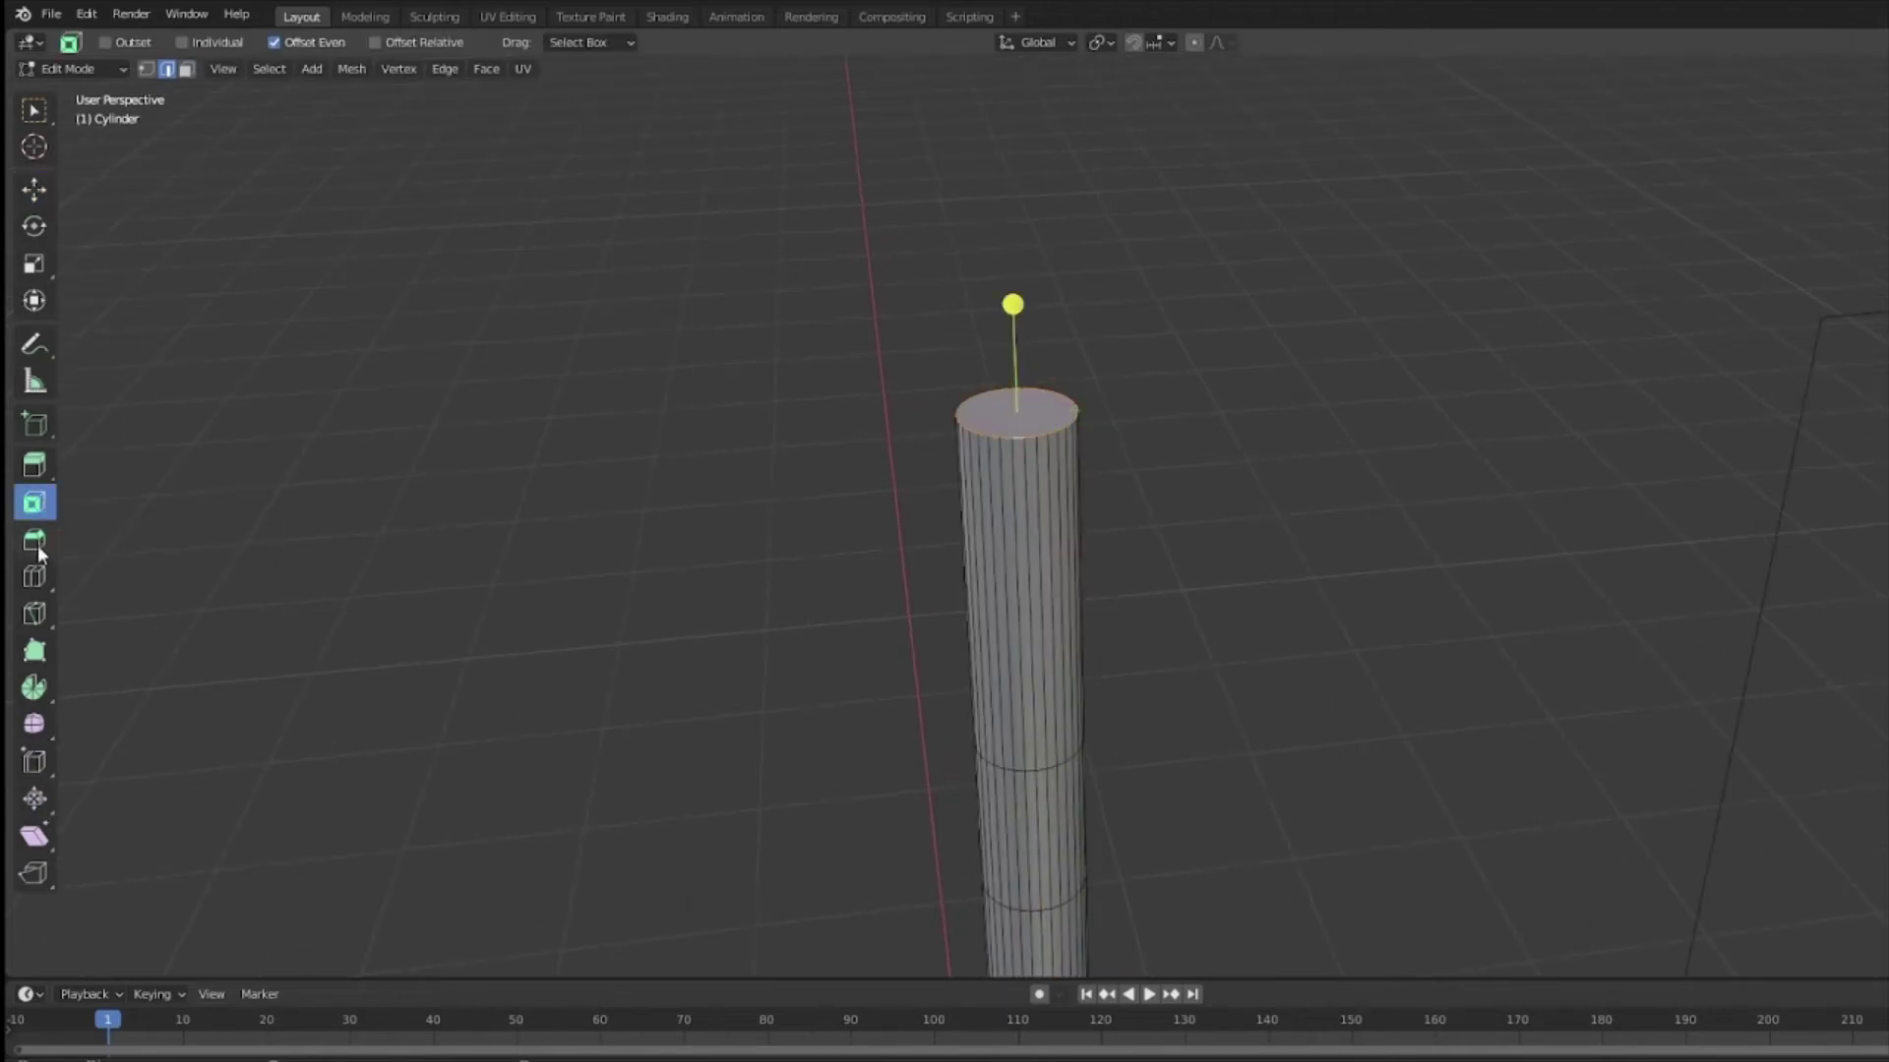
pyautogui.click(34, 539)
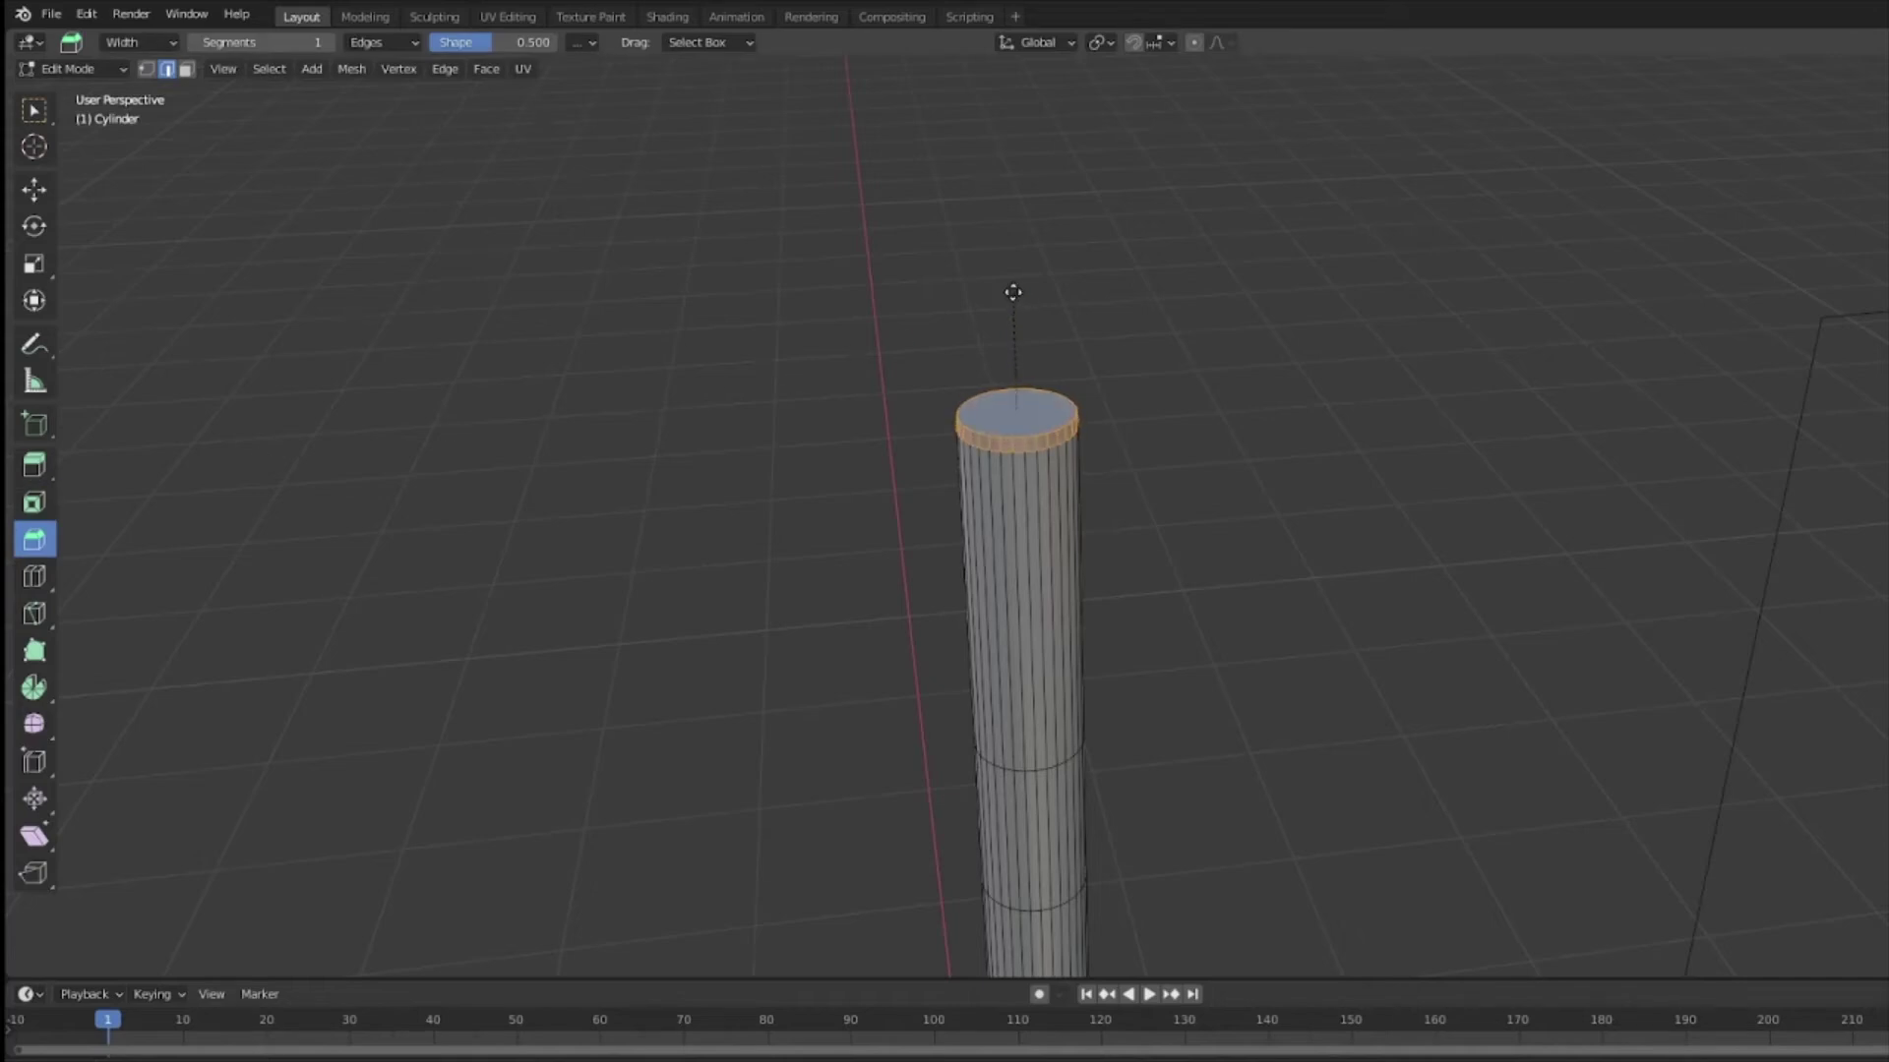
# Step: Try bevelling the shaft's top rim twice, undoing each bevel
pyautogui.moveTo(1011, 295); pyautogui.dragTo(1011, 297)
pyautogui.moveTo(1019, 307); pyautogui.dragTo(1088, 286, button='middle')
pyautogui.hotkey('ctrl', 'z')
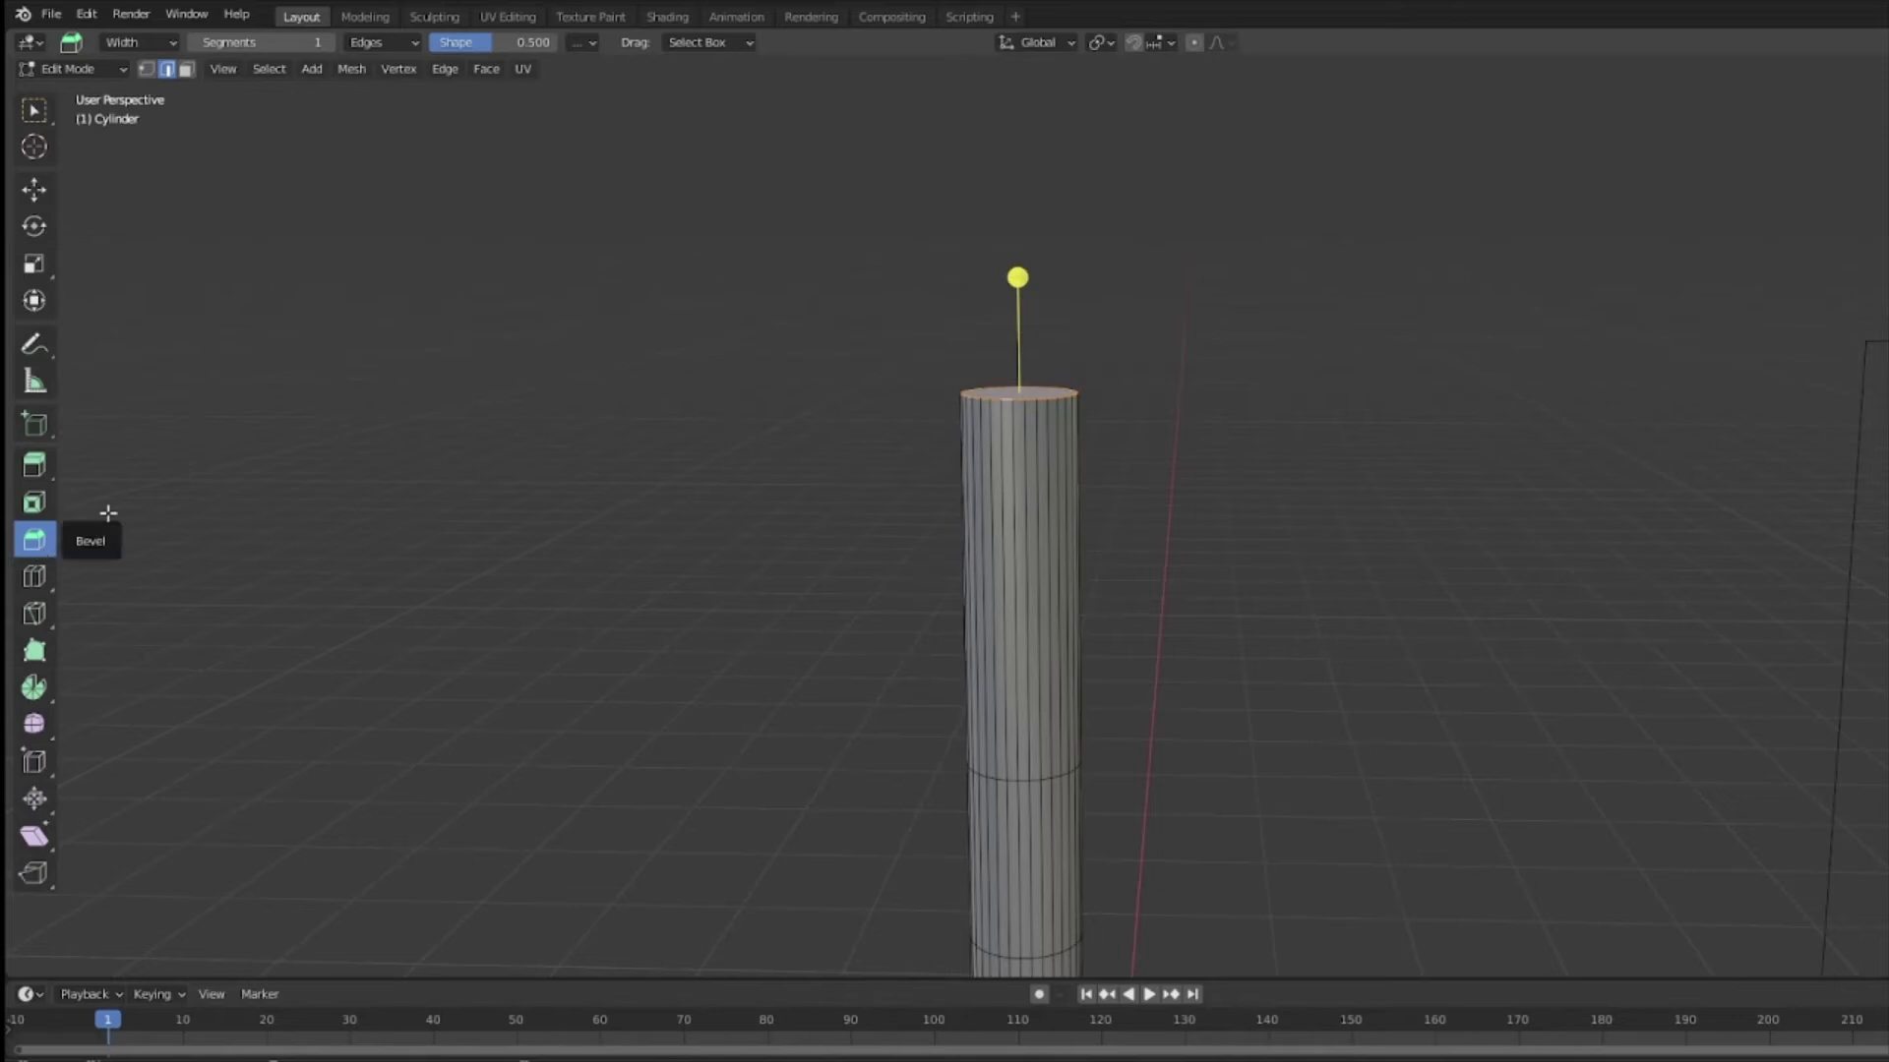
pyautogui.scroll(1, 821, 492)
pyautogui.moveTo(1062, 253); pyautogui.dragTo(1067, 244)
pyautogui.hotkey('ctrl', 'z')
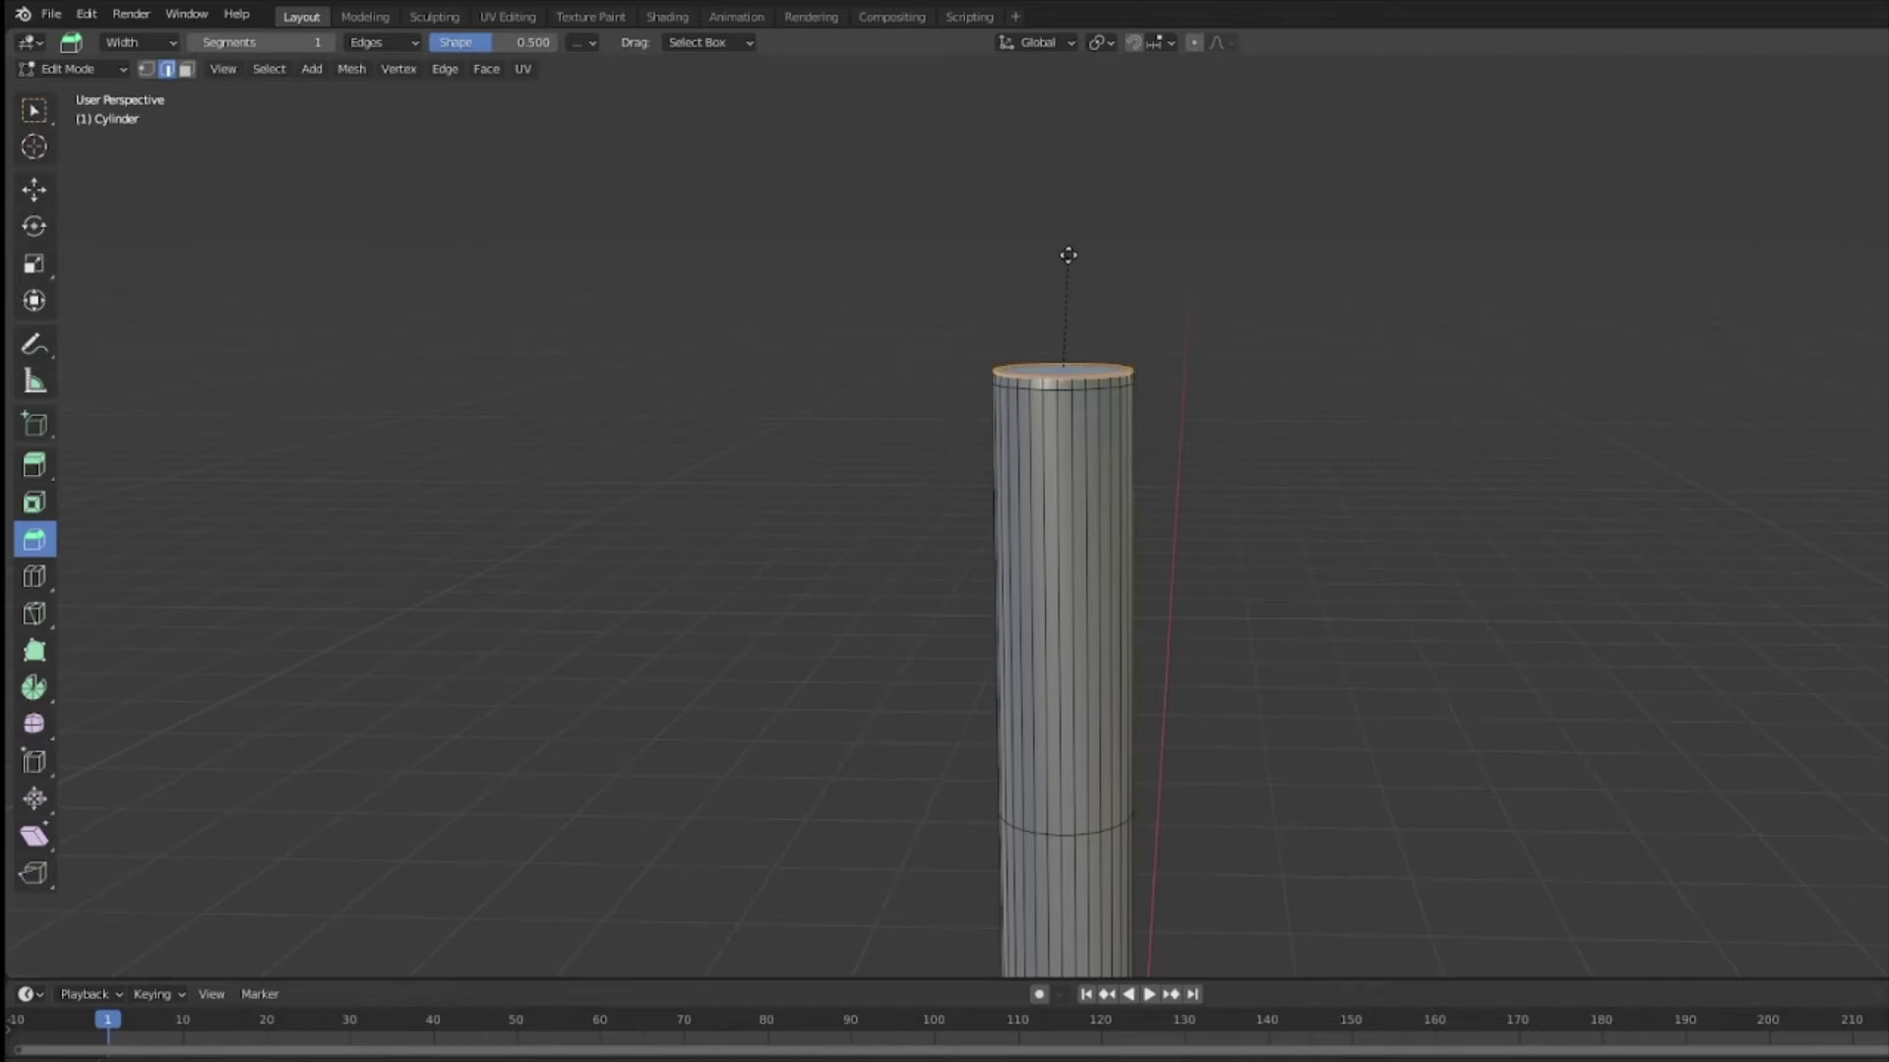
# Step: Bevel the shaft's top rim with a narrow bevel and return to Object Mode
pyautogui.moveTo(1067, 253); pyautogui.dragTo(1067, 255)
pyautogui.click(1175, 398)
pyautogui.moveTo(1177, 399); pyautogui.dragTo(1224, 421, button='middle')
pyautogui.moveTo(1342, 490); pyautogui.dragTo(1349, 574, button='middle')
pyautogui.click(108, 87)
pyautogui.click(79, 95)
# Step: Examine the shaft's bevelled top rim up close and the whole shaft against the reference
pyautogui.moveTo(965, 273); pyautogui.dragTo(1069, 397, button='middle')
pyautogui.scroll(6, 1066, 389)
pyautogui.moveTo(1495, 413); pyautogui.dragTo(1072, 334, button='middle')
pyautogui.scroll(-8, 1068, 332)
pyautogui.moveTo(1407, 457); pyautogui.dragTo(1348, 389, button='middle')
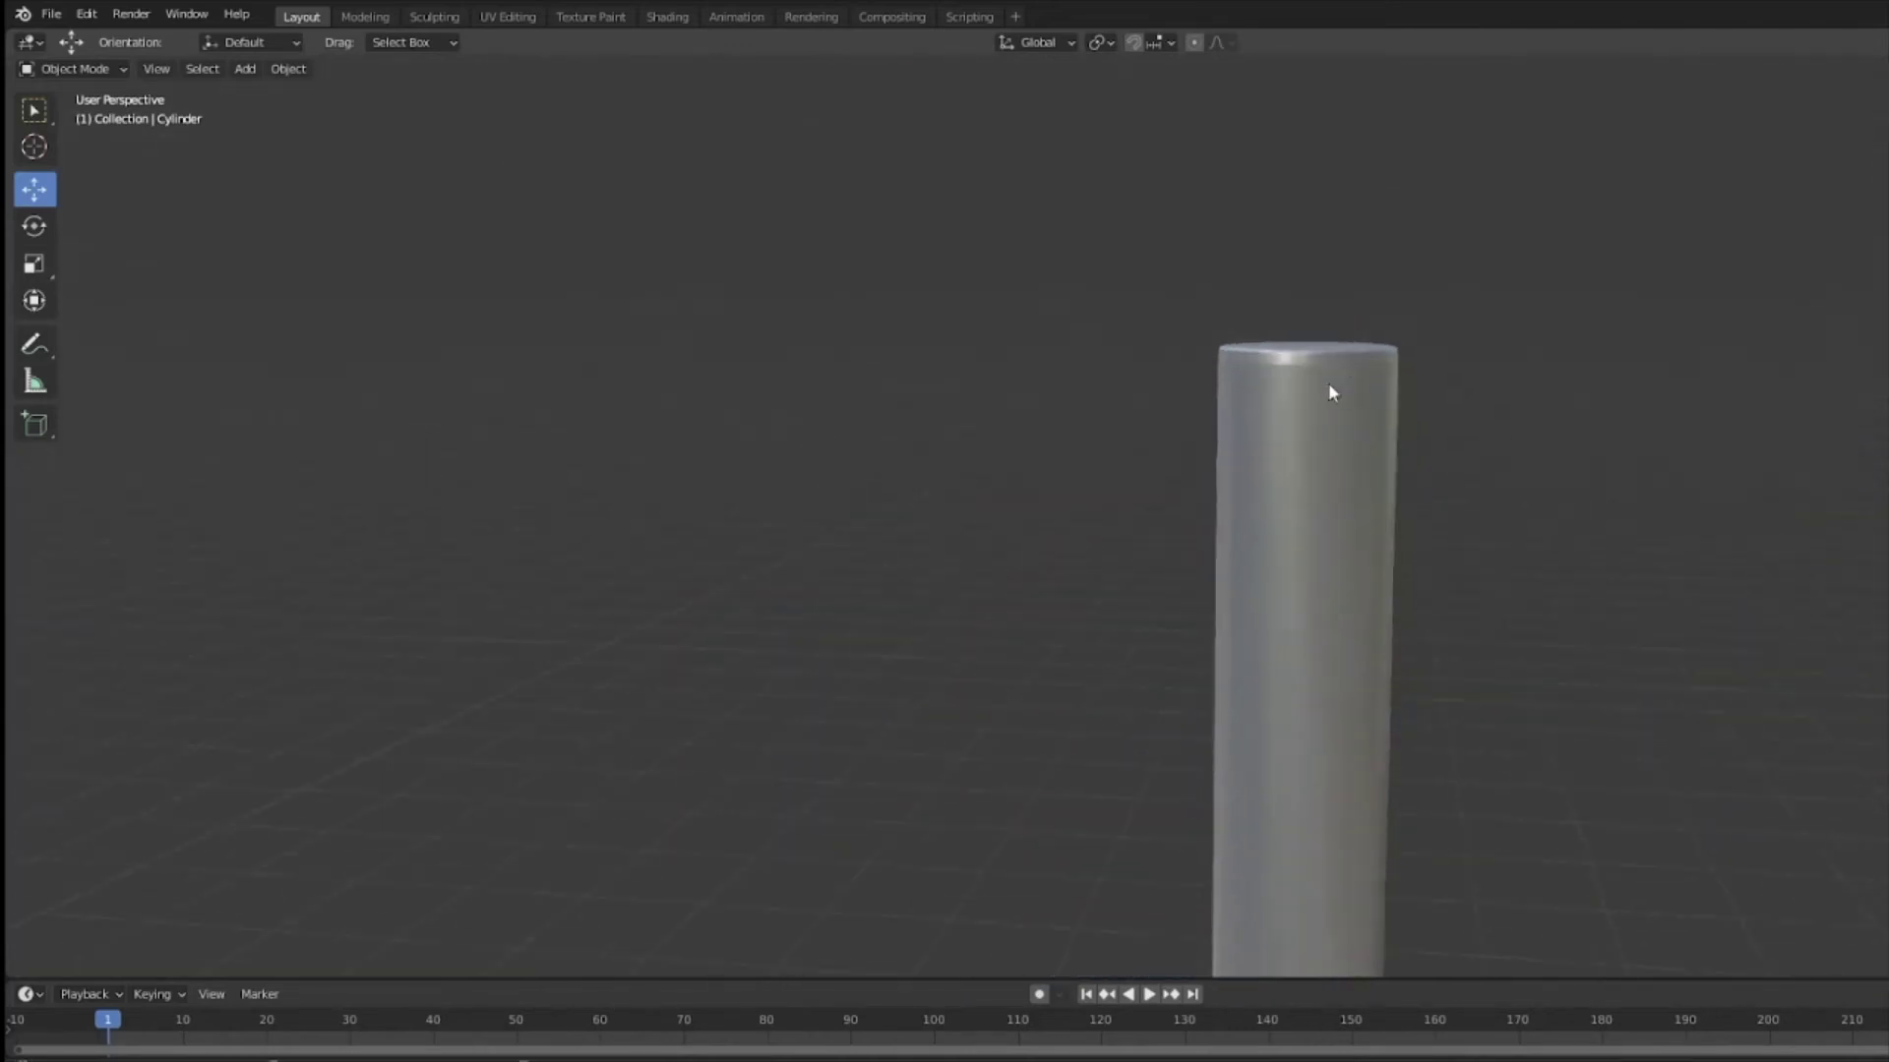
pyautogui.scroll(-8, 804, 367)
pyautogui.moveTo(1264, 435); pyautogui.dragTo(1344, 611, button='middle')
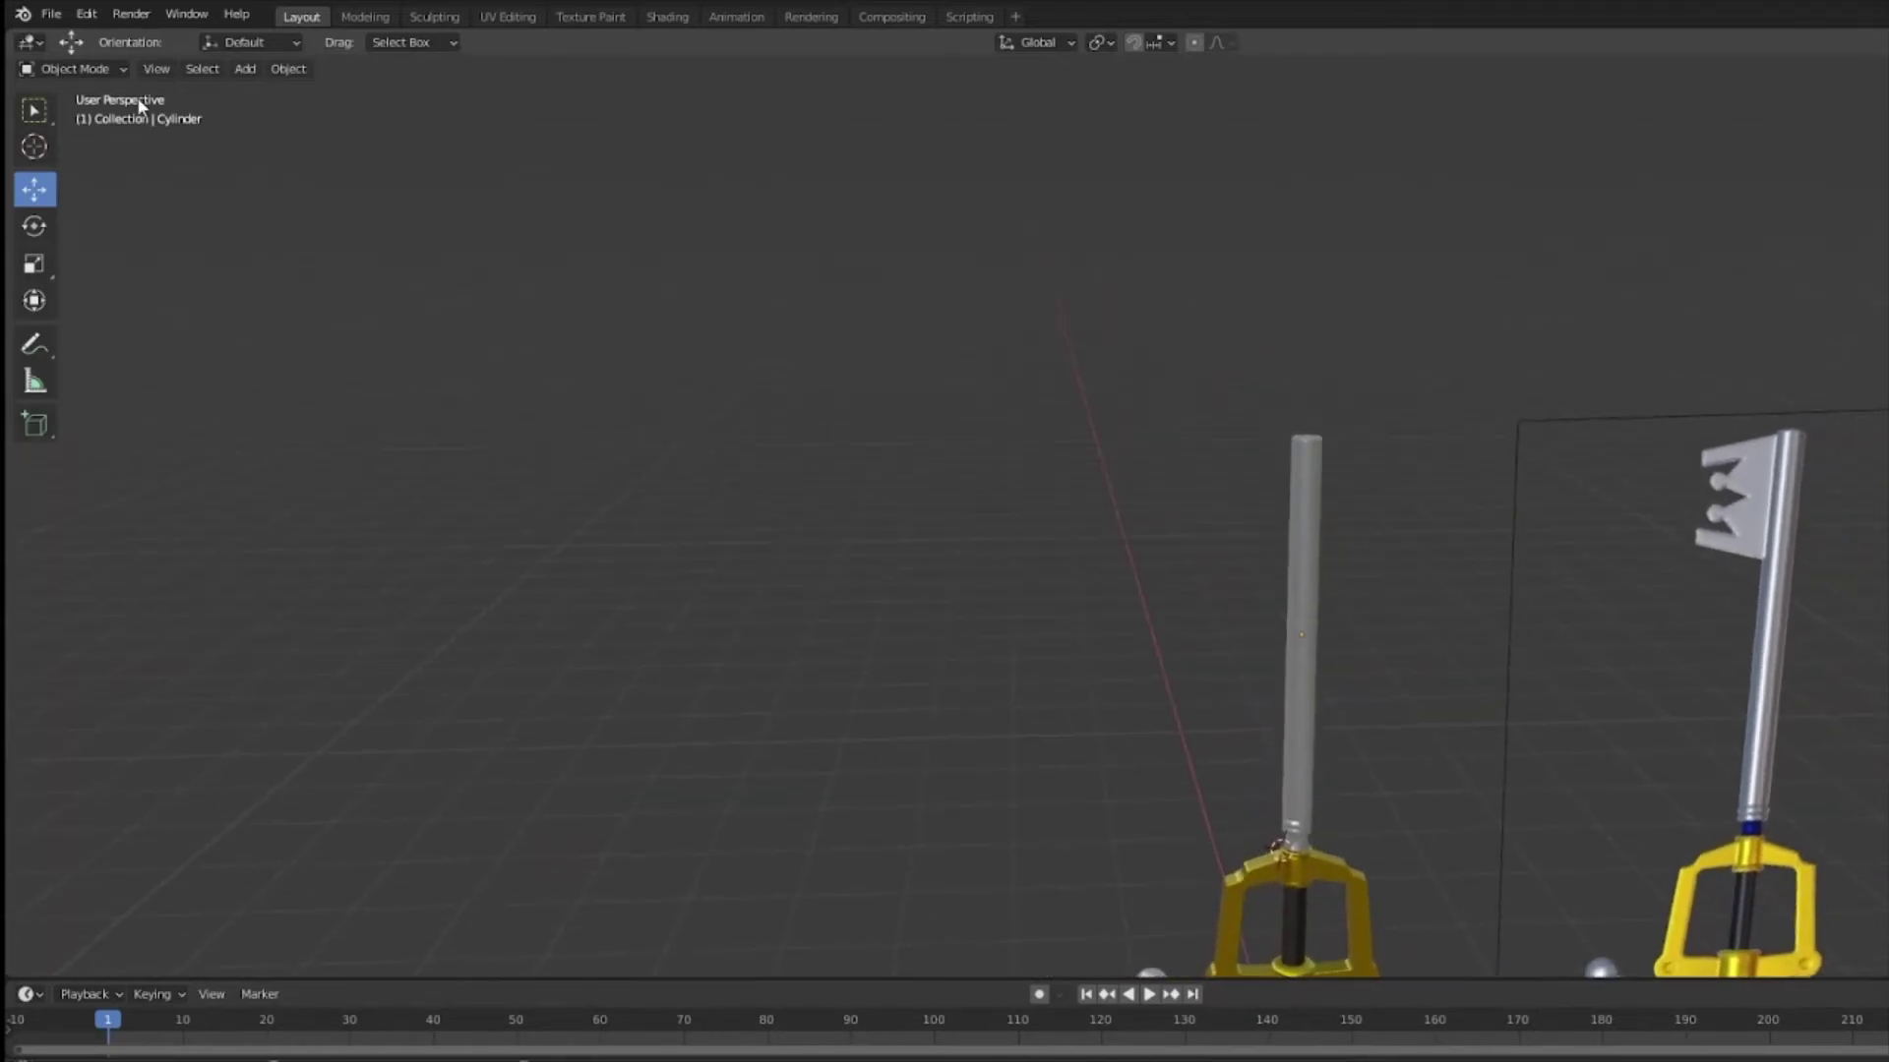
pyautogui.click(245, 69)
pyautogui.moveTo(309, 95)
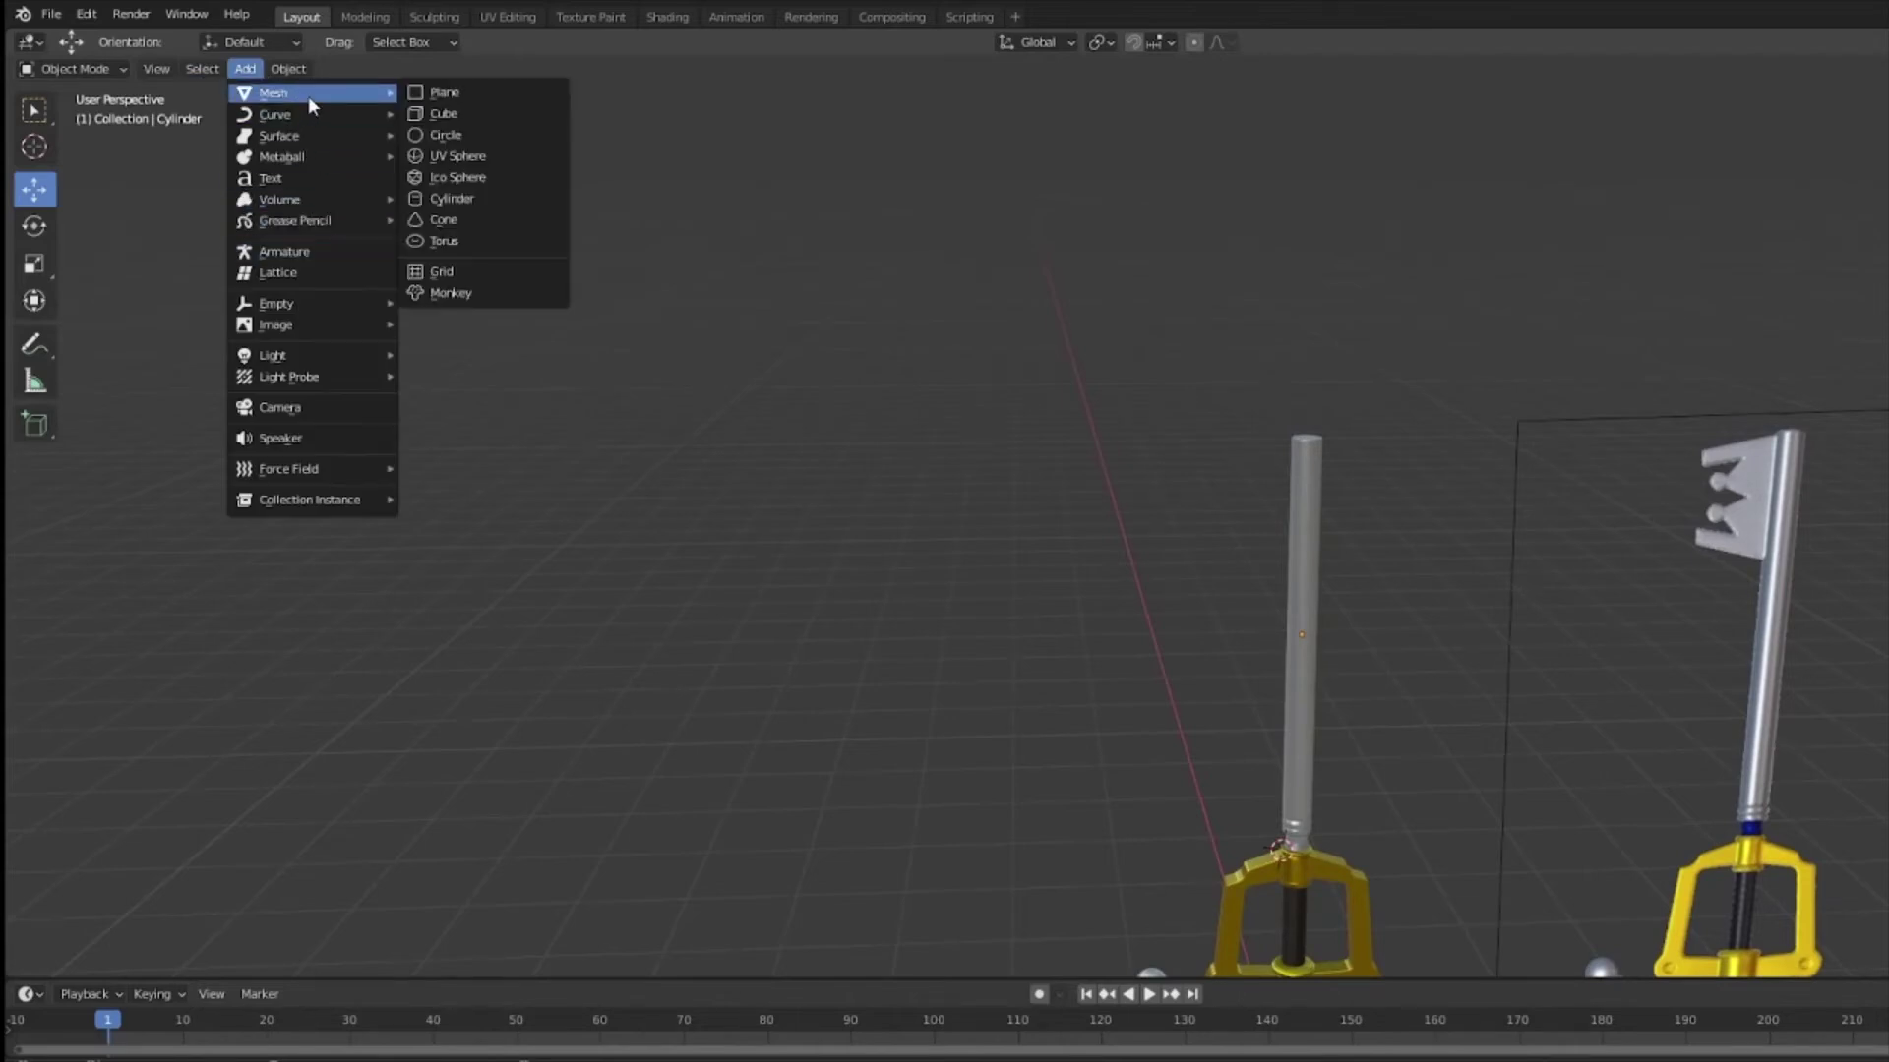
pyautogui.press('Escape')
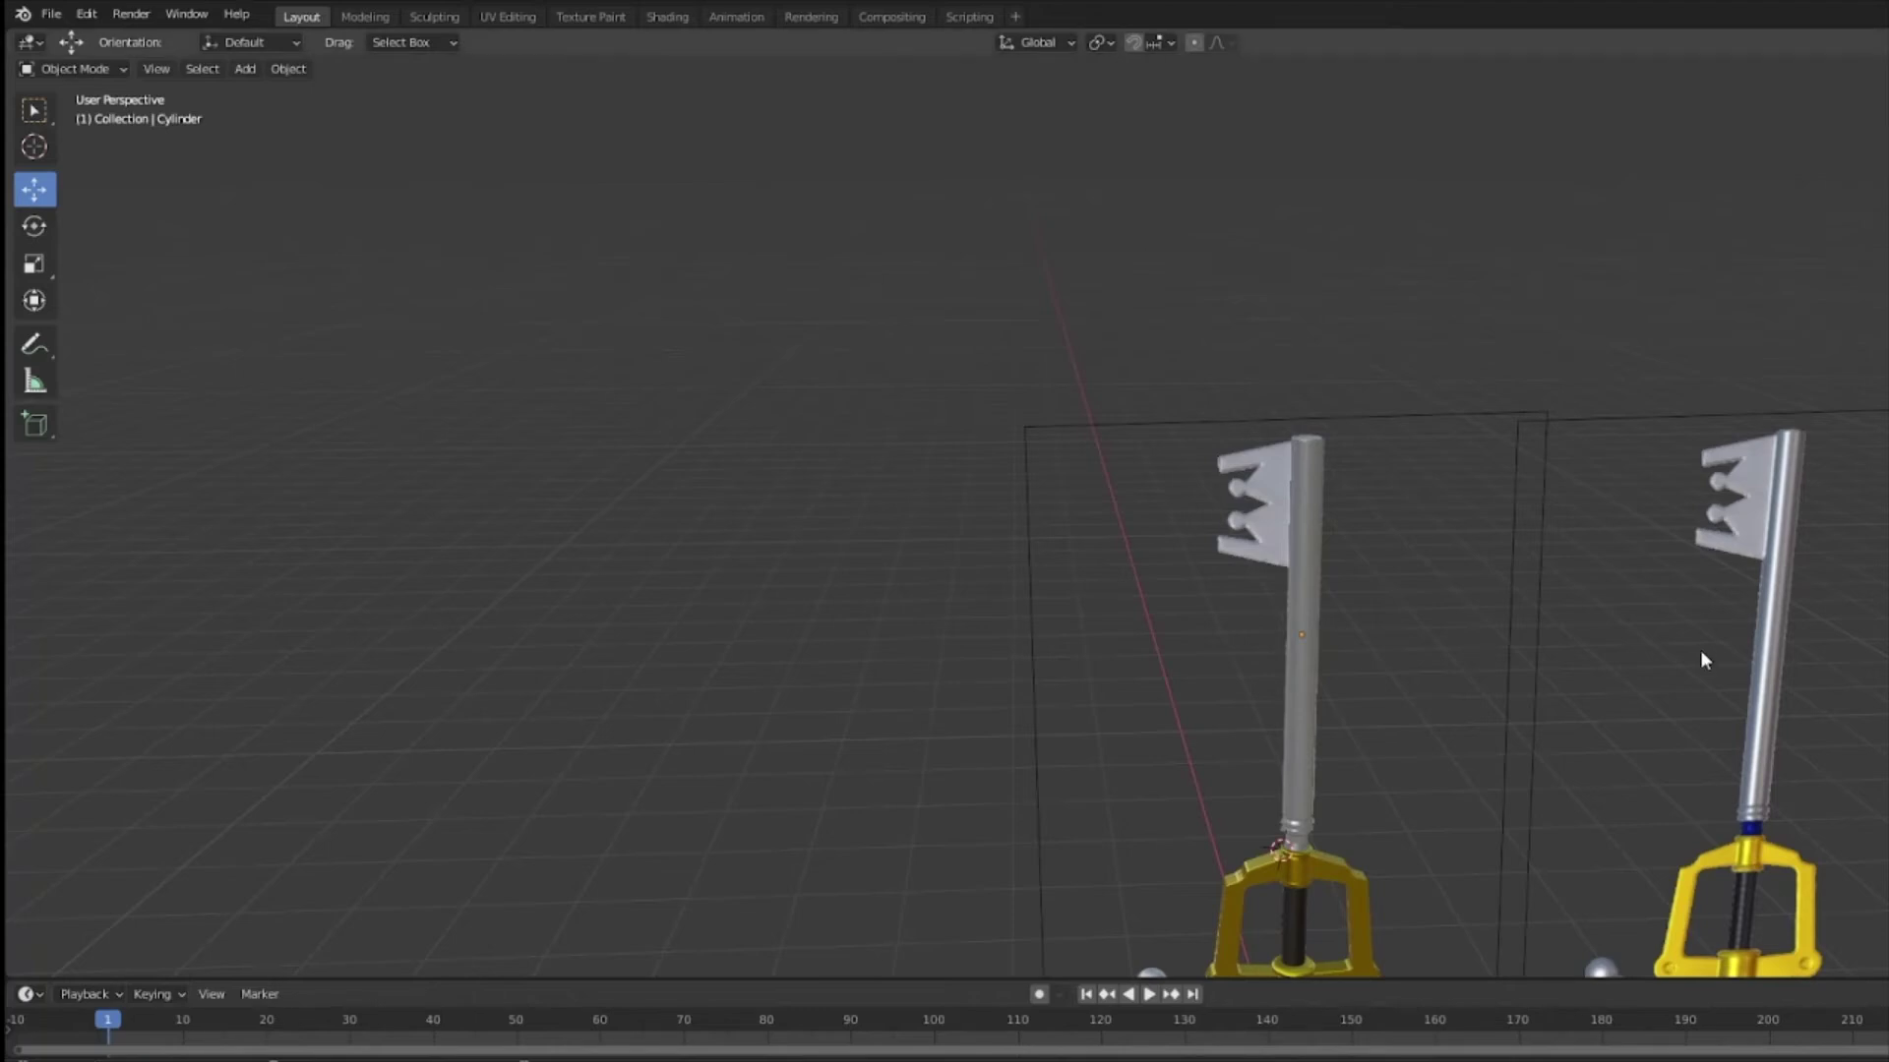
# Step: Add a plane mesh for building the key's crown-shaped teeth
pyautogui.keyDown('shift'); pyautogui.moveTo(1700, 650); pyautogui.dragTo(1526, 388, button='middle'); pyautogui.keyUp('shift')
pyautogui.click(236, 72)
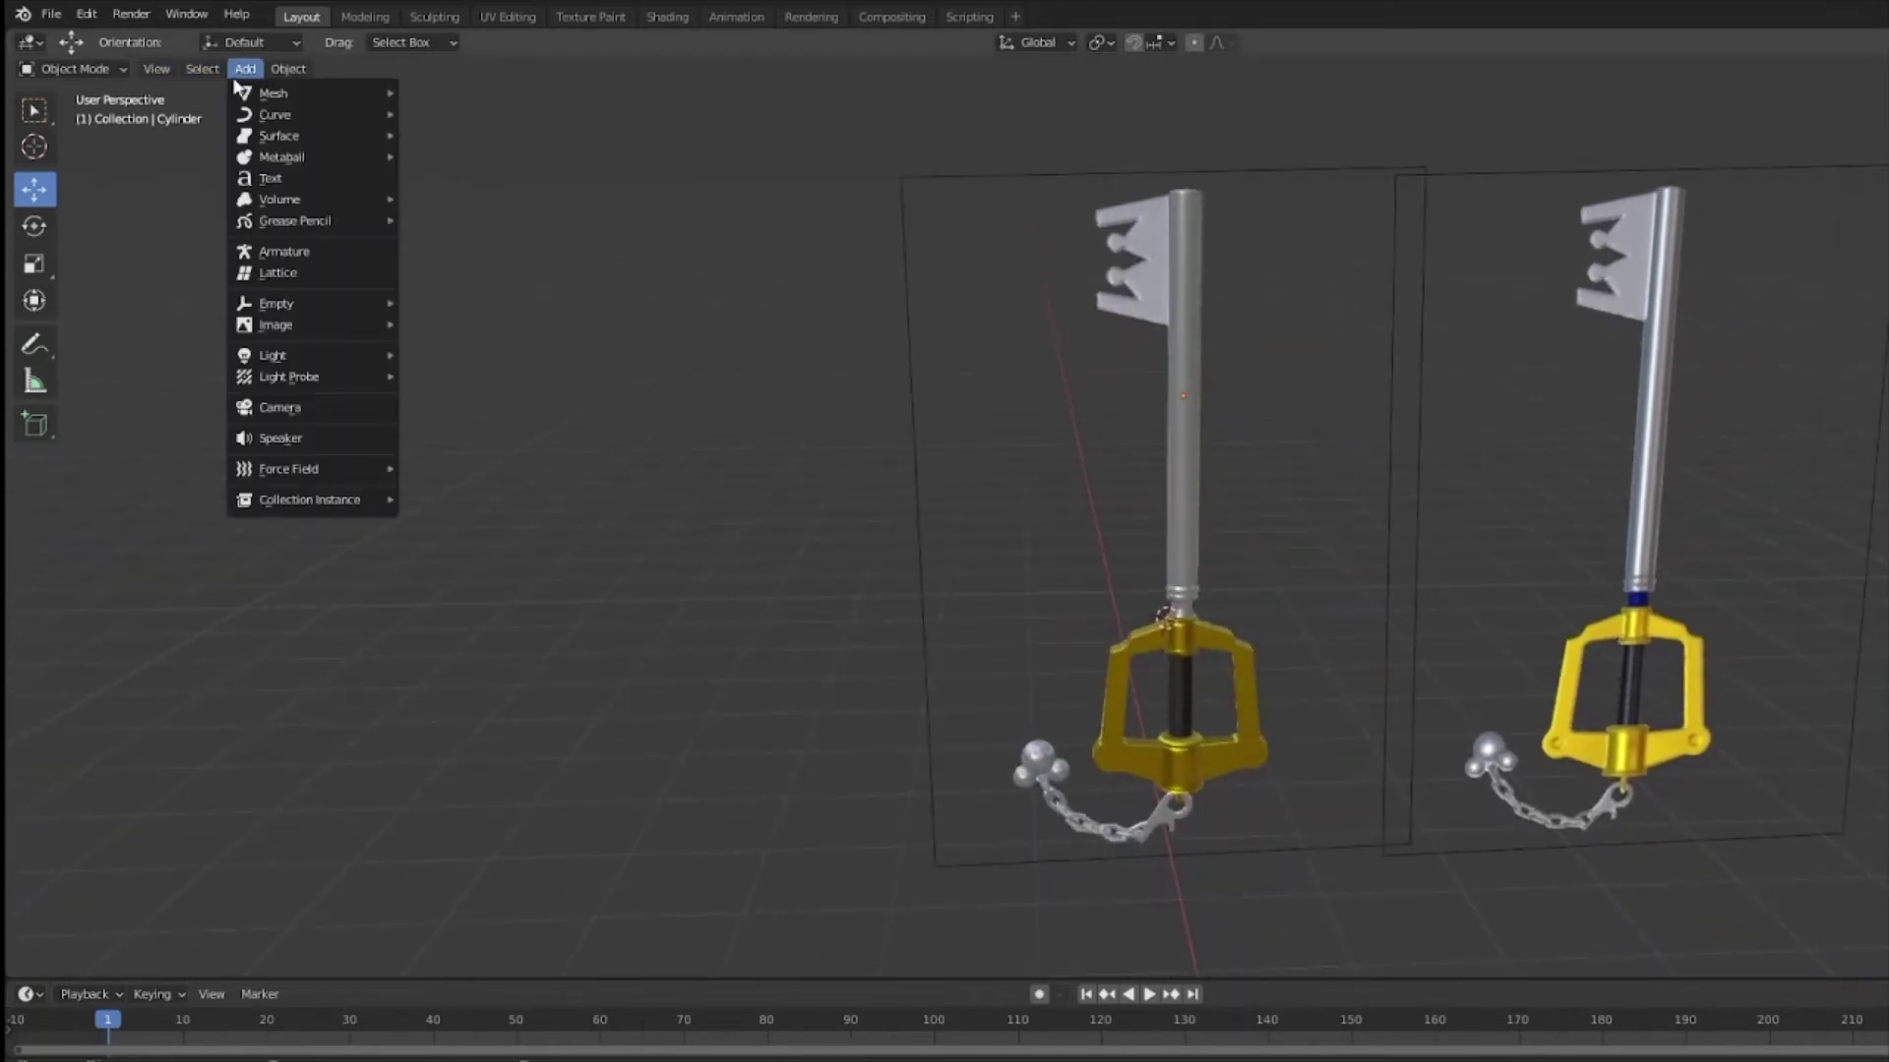
pyautogui.moveTo(249, 96)
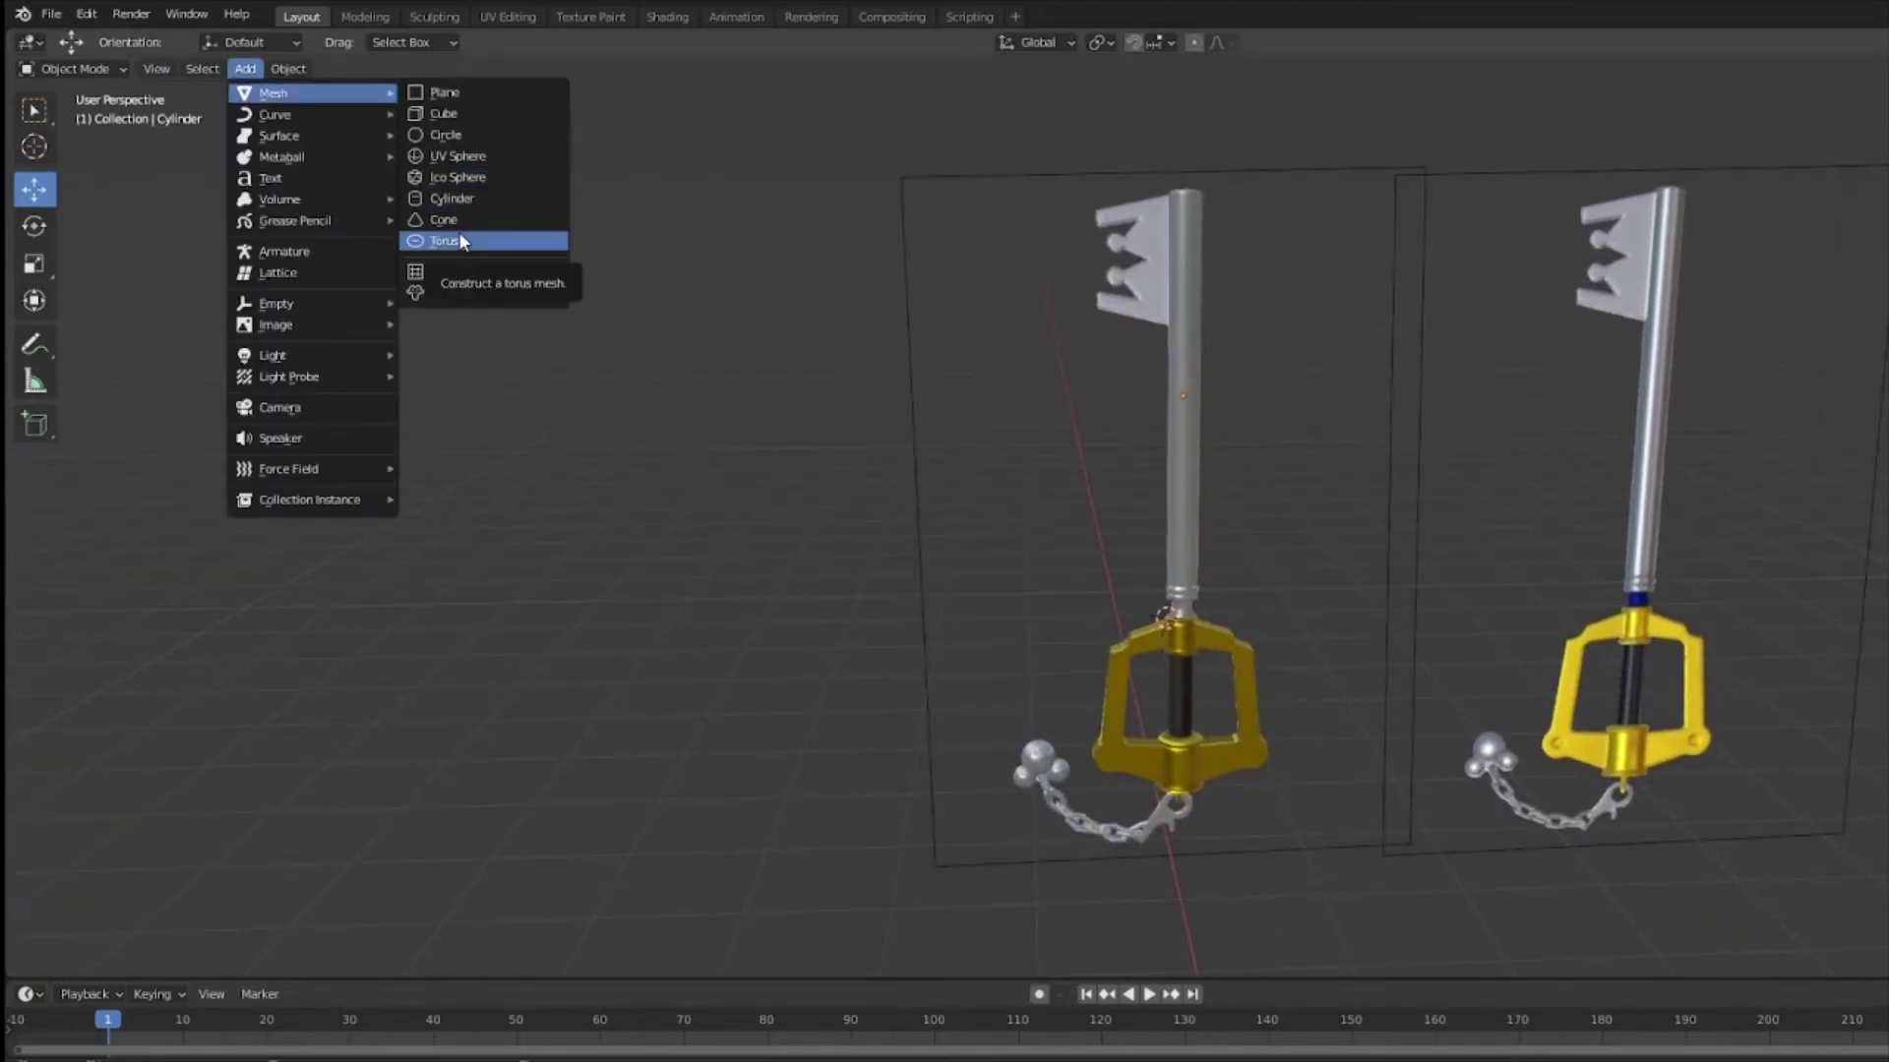
pyautogui.click(462, 96)
# Step: Rotate the plane 90° about X and 90° about Z so it stands parallel to the reference image
pyautogui.hotkey('shift', 'space')
pyautogui.press('s')
pyautogui.hotkey('shift', 'space')
pyautogui.press('r')
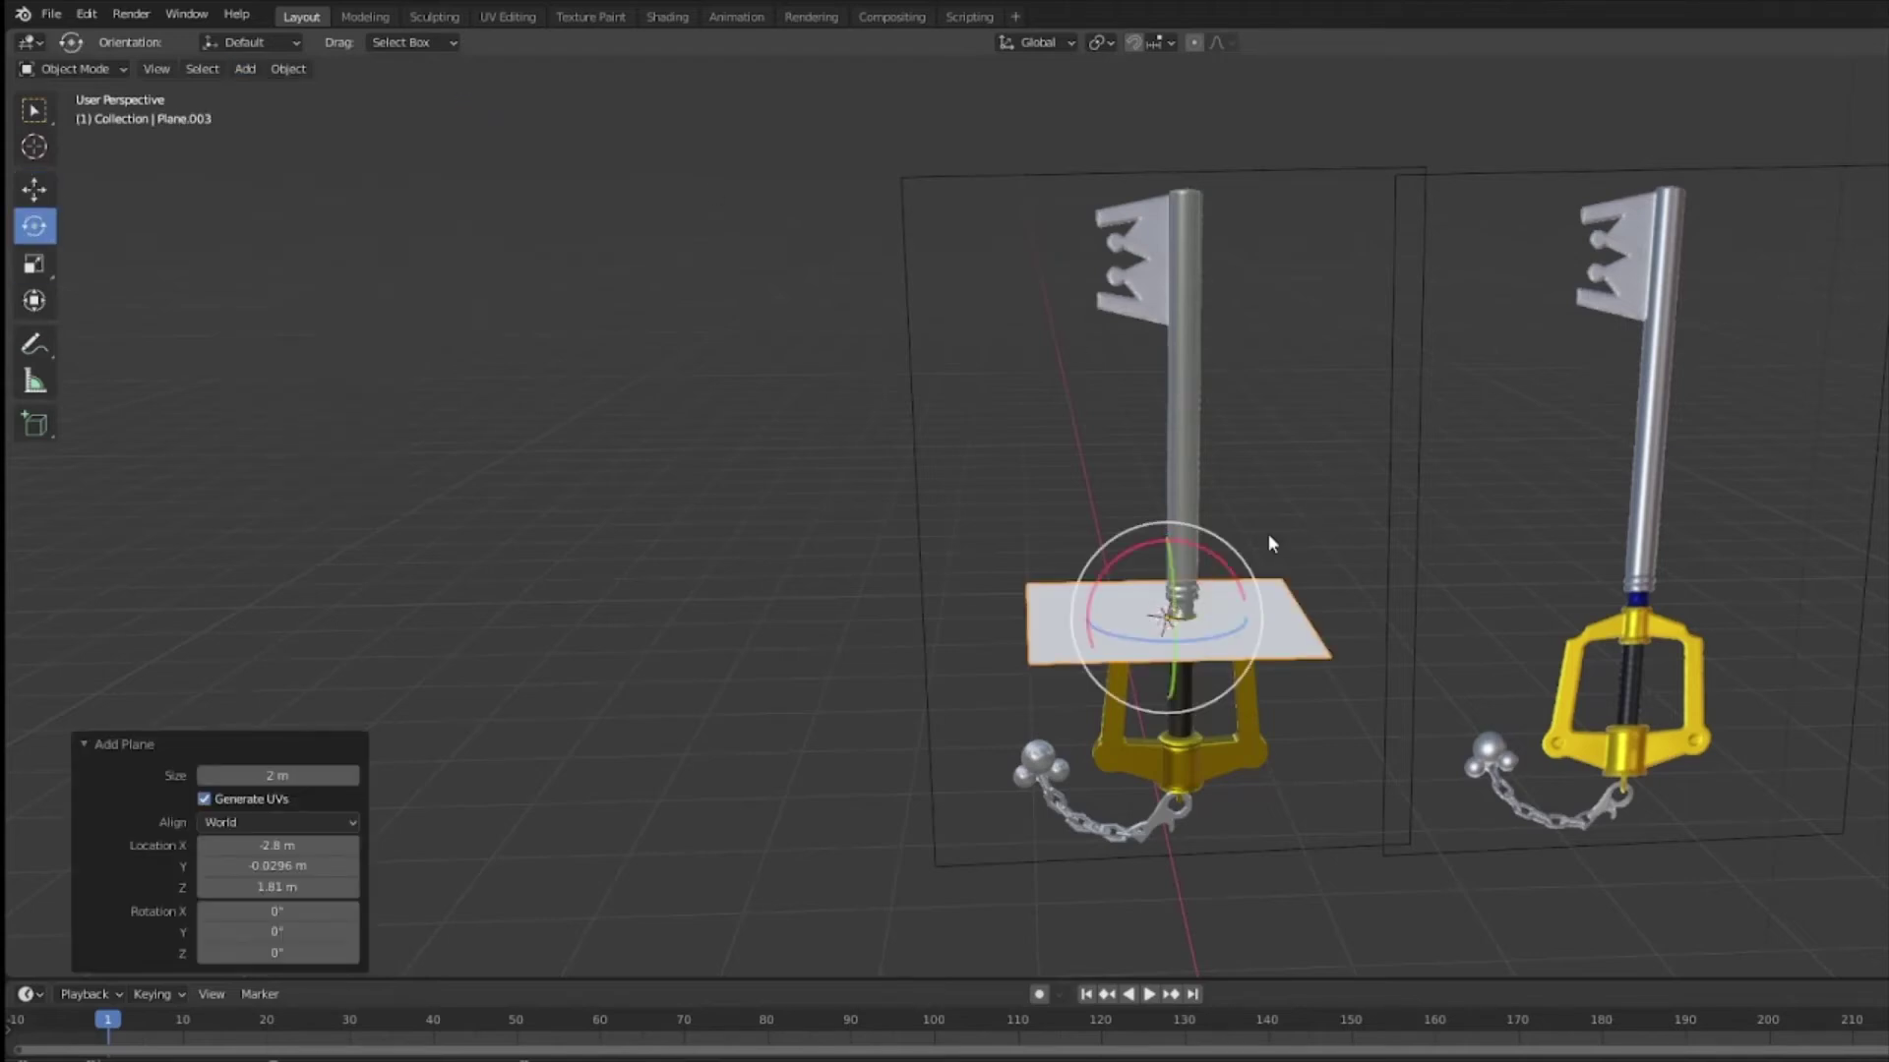
pyautogui.moveTo(1266, 536); pyautogui.dragTo(1101, 582, button='middle')
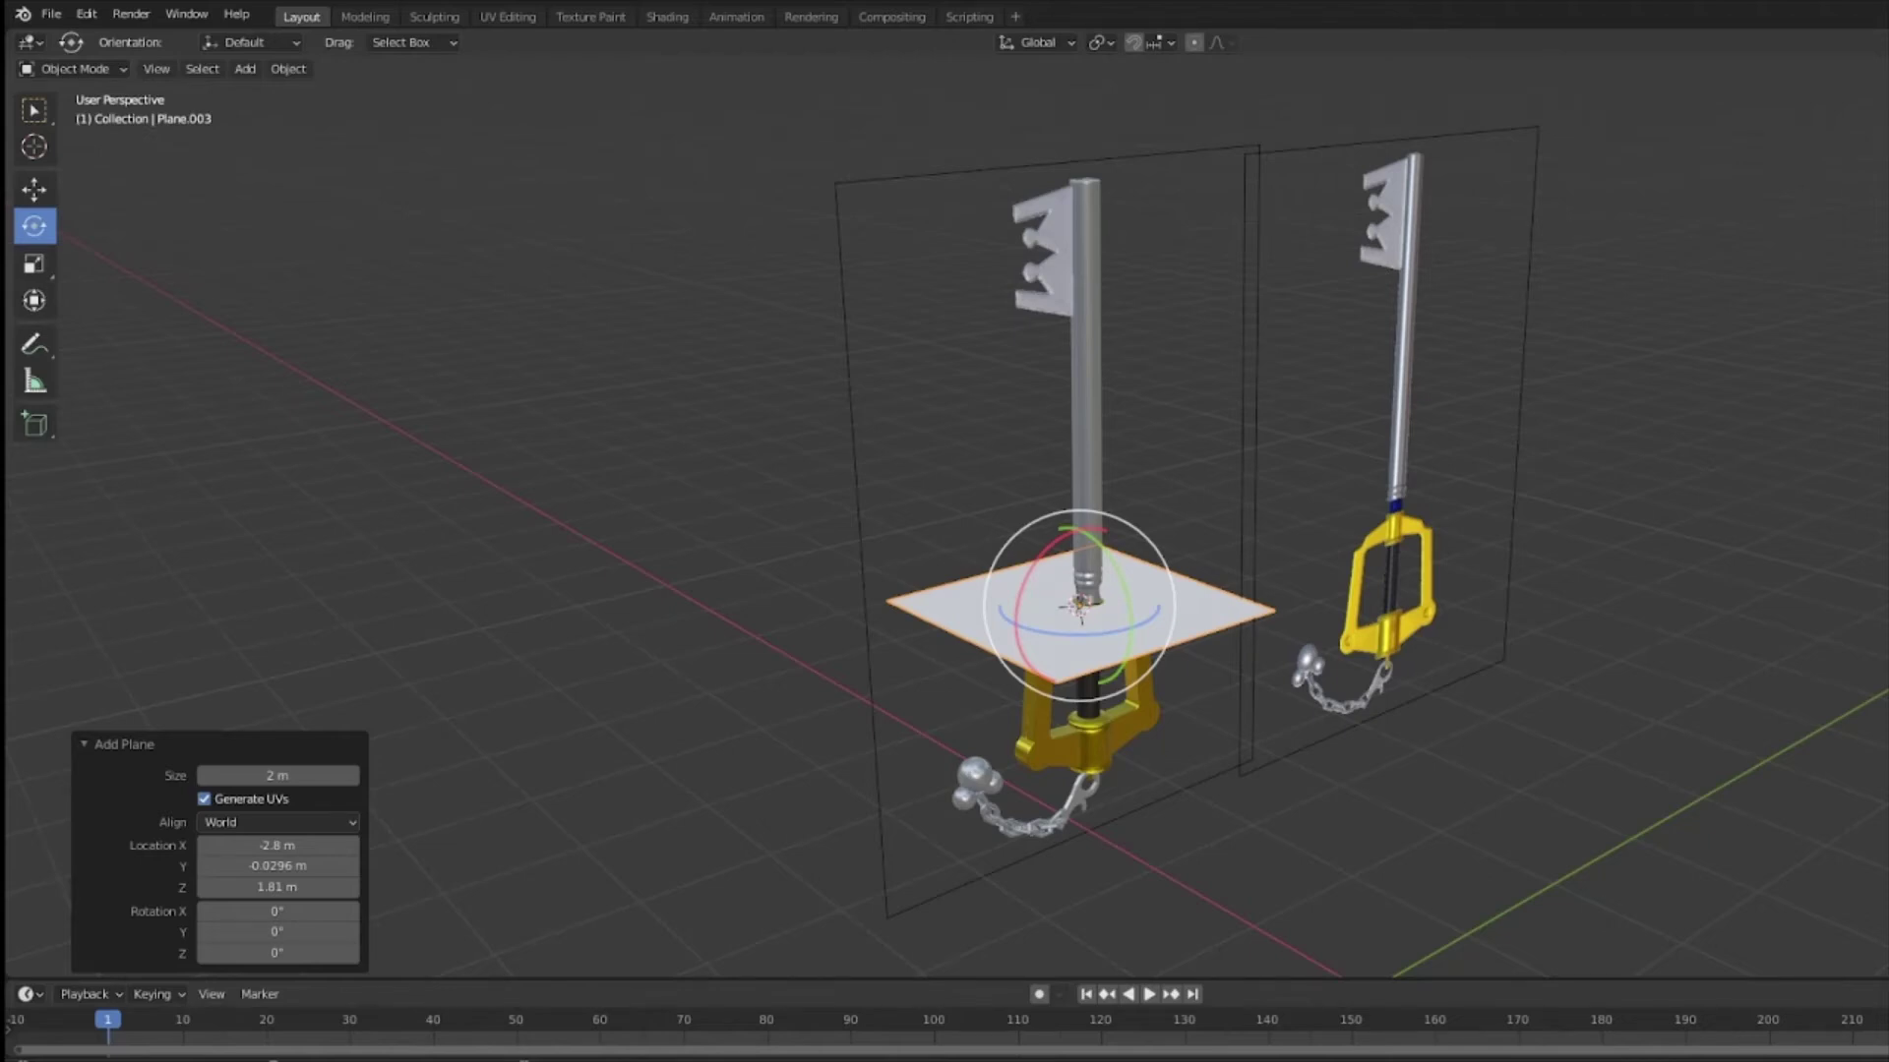
pyautogui.press('Return')
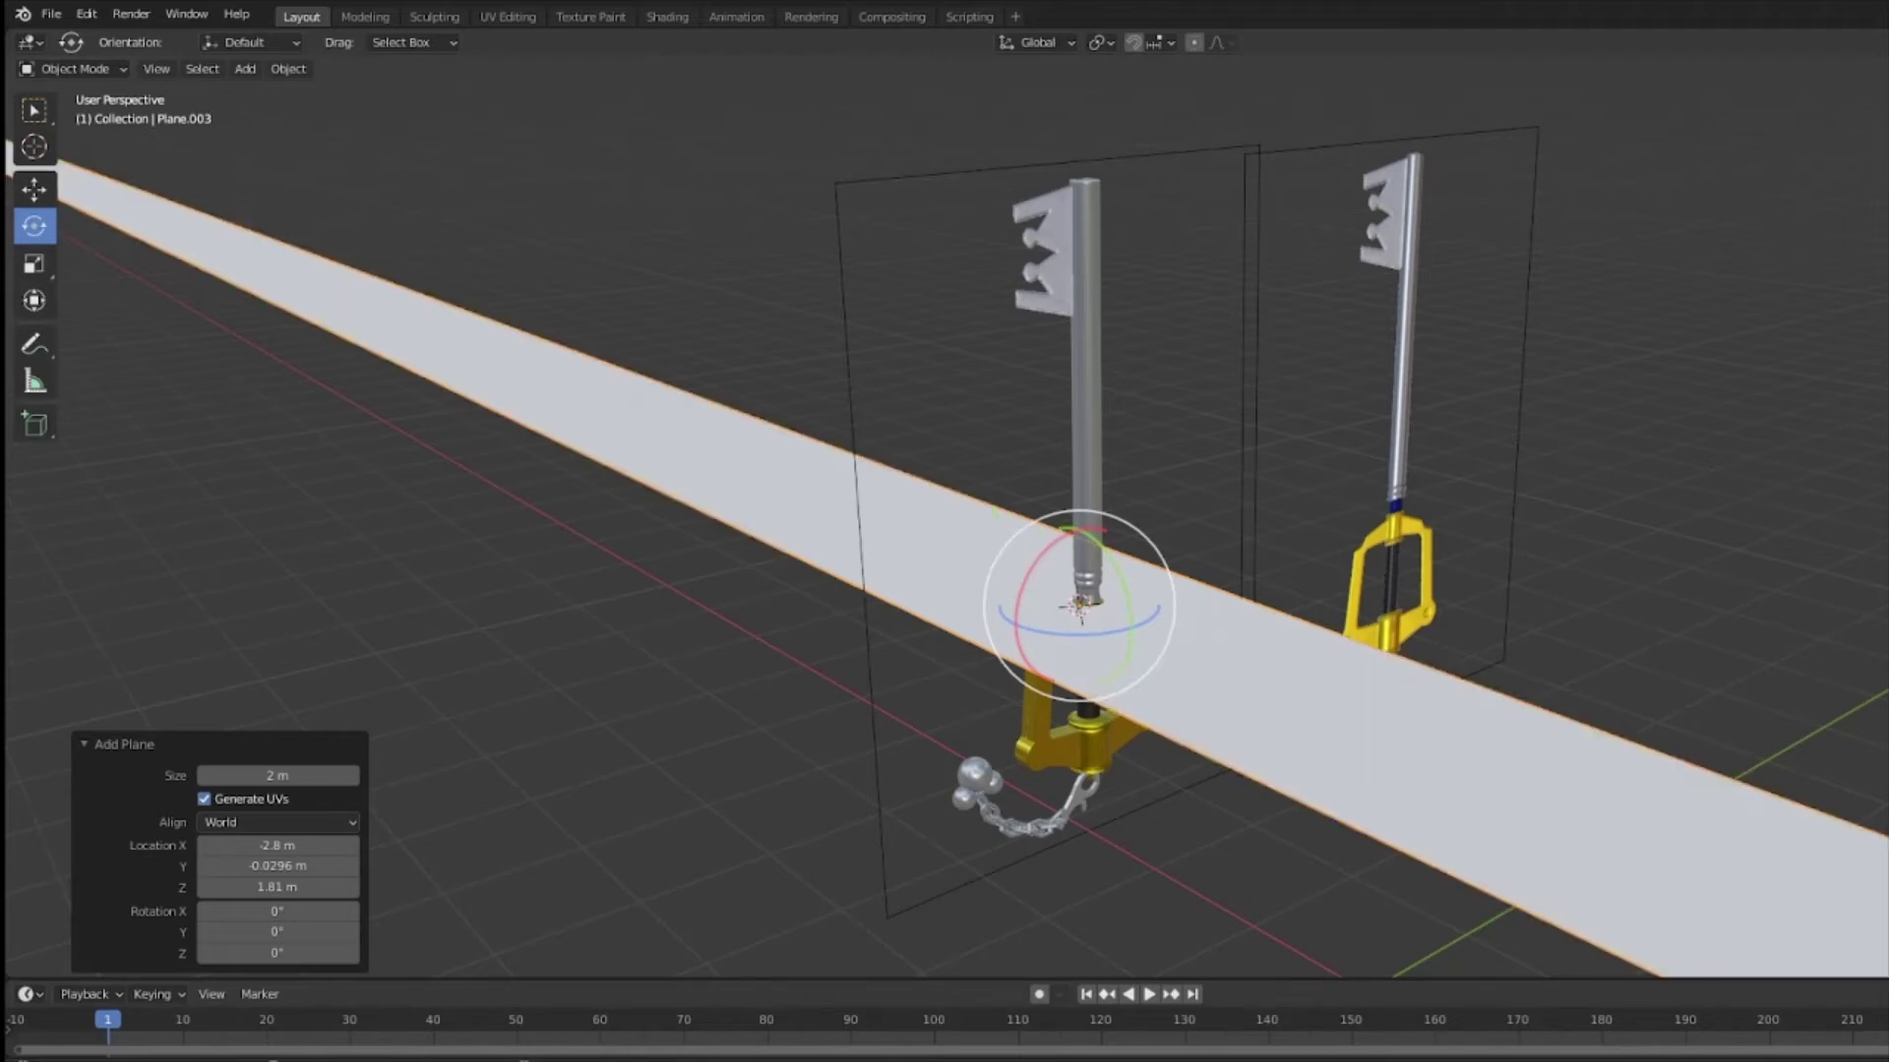
pyautogui.press('Escape')
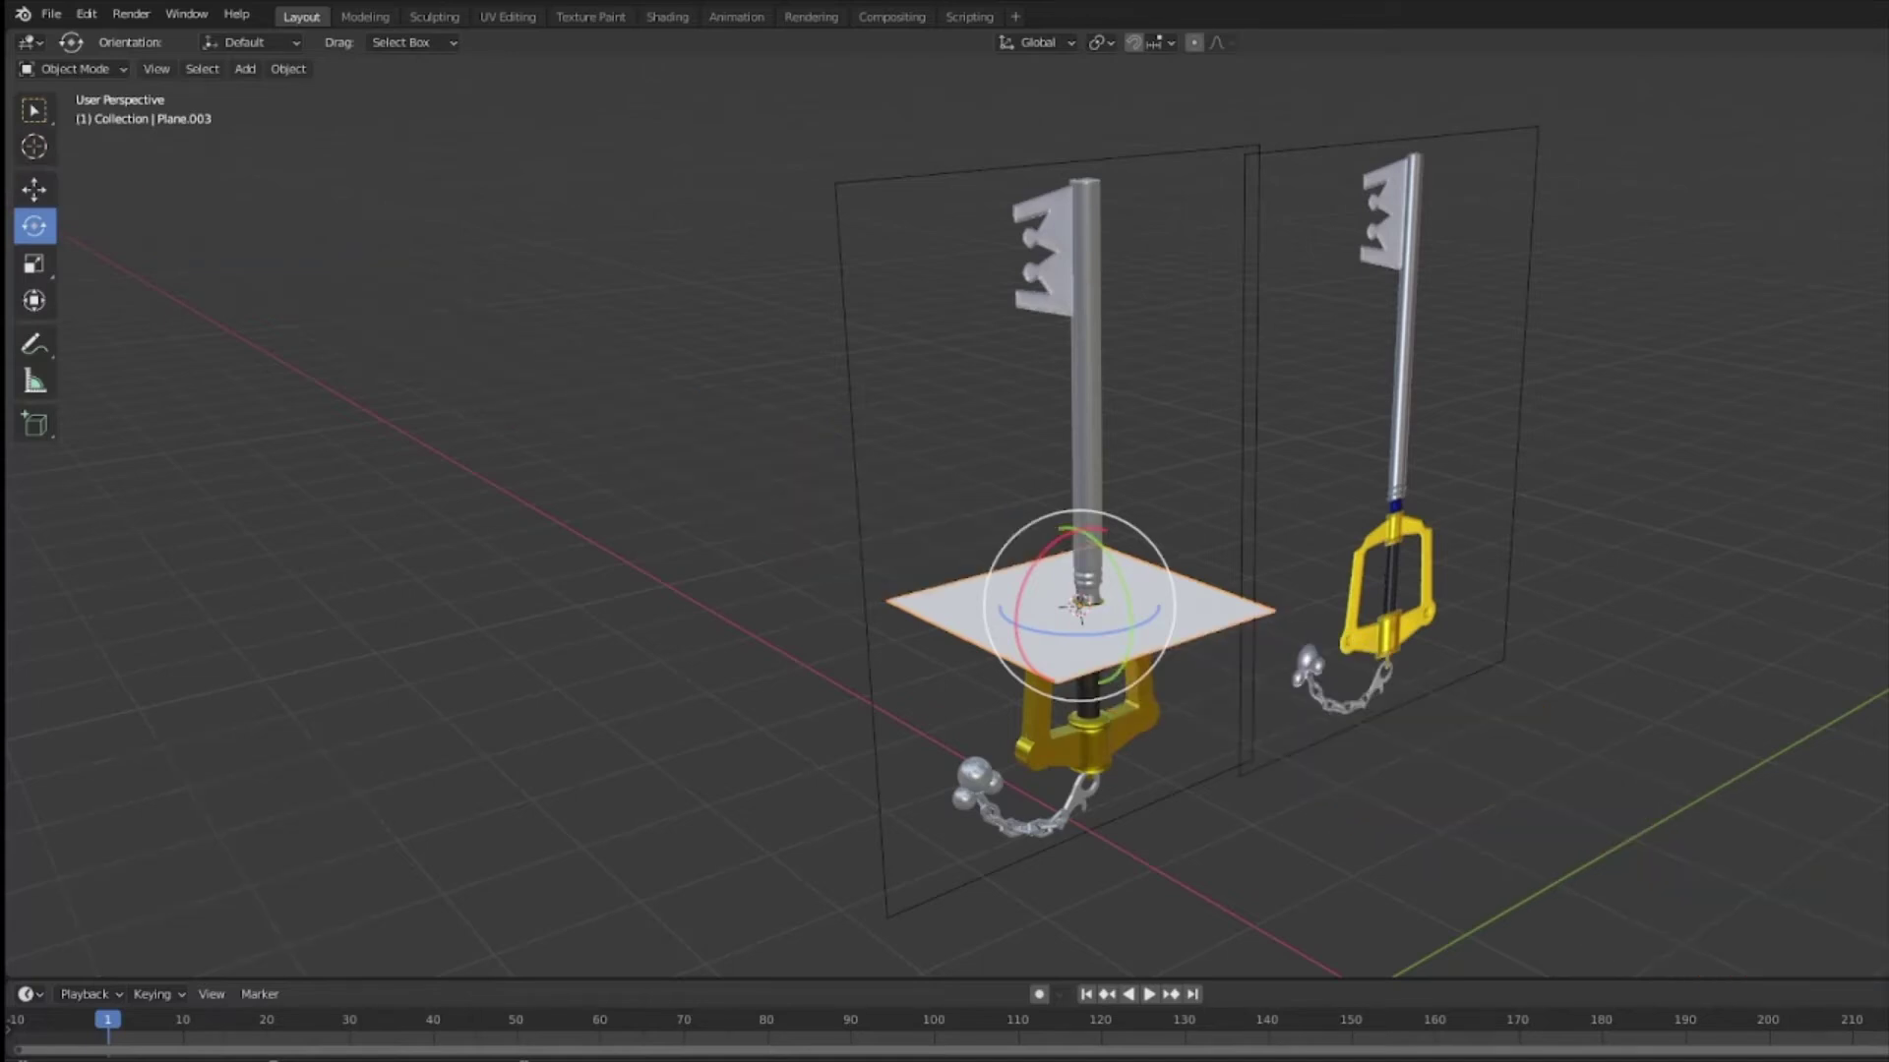
pyautogui.write('rx90')
pyautogui.press('Return')
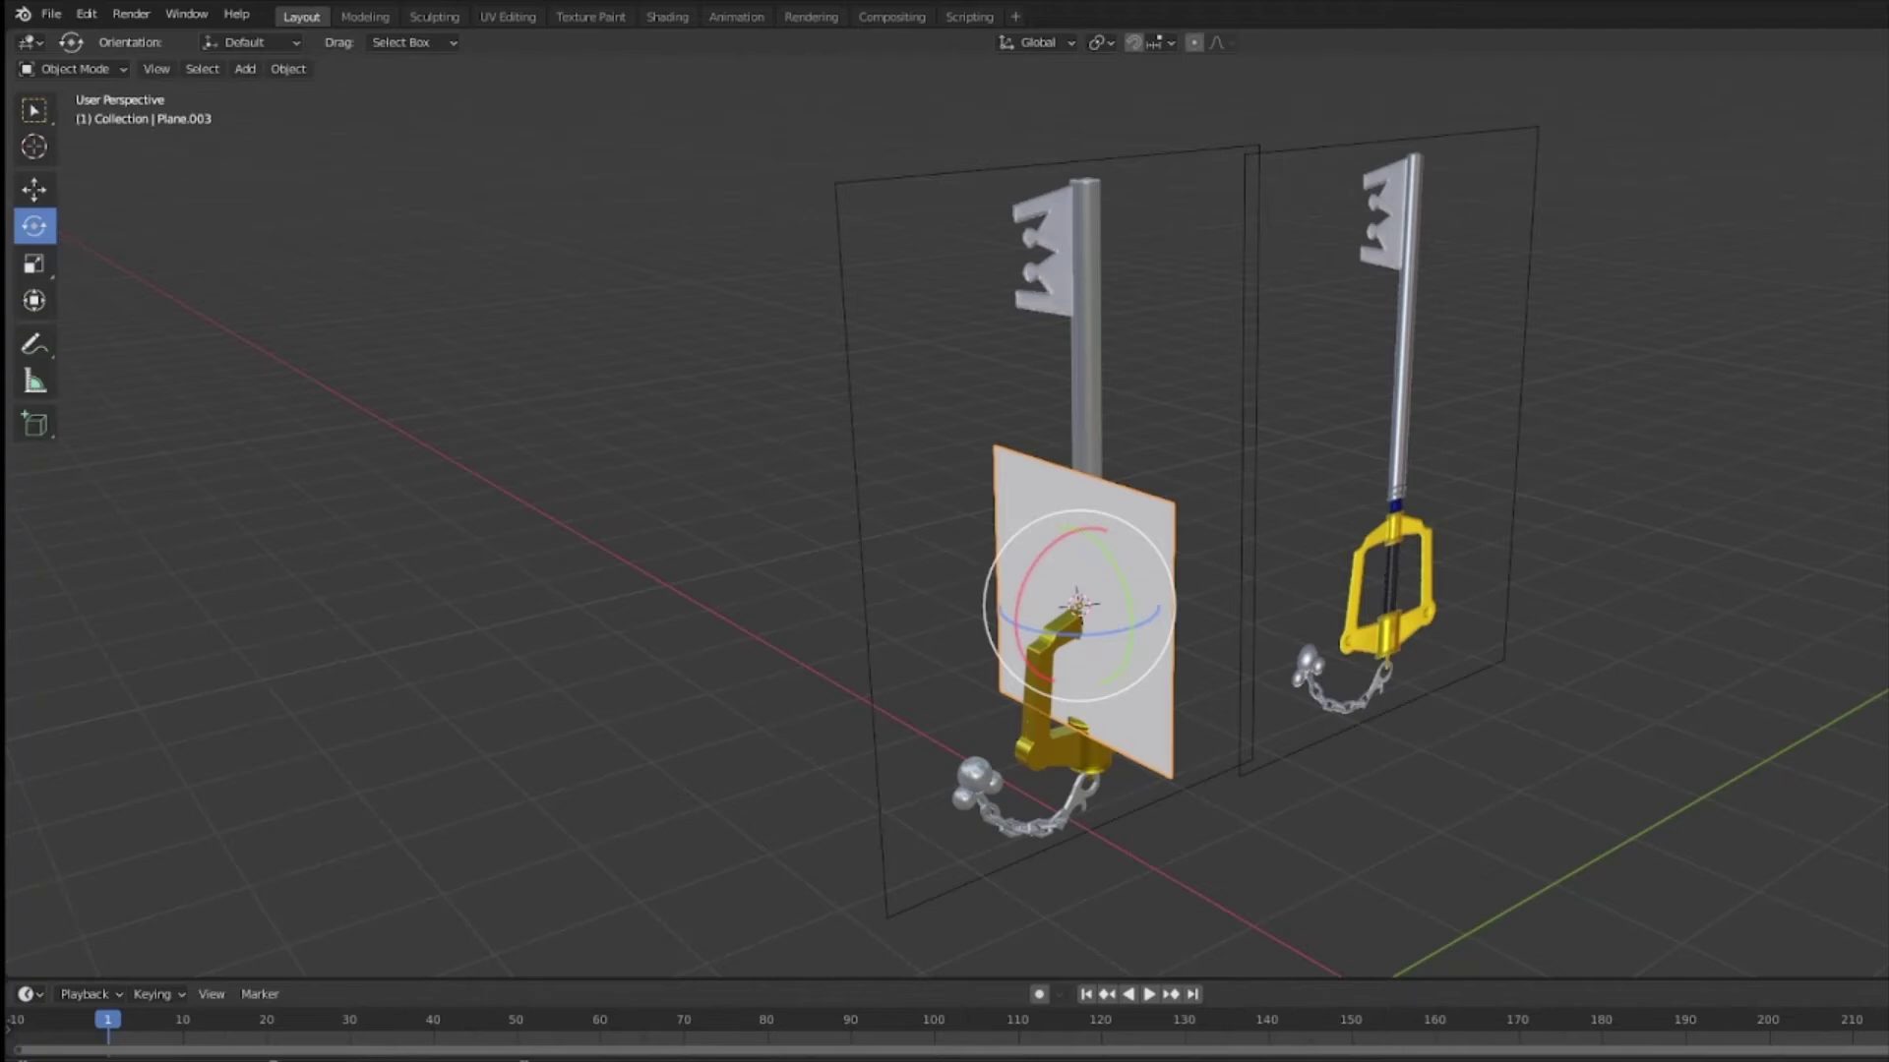
pyautogui.write('rz90')
pyautogui.press('Return')
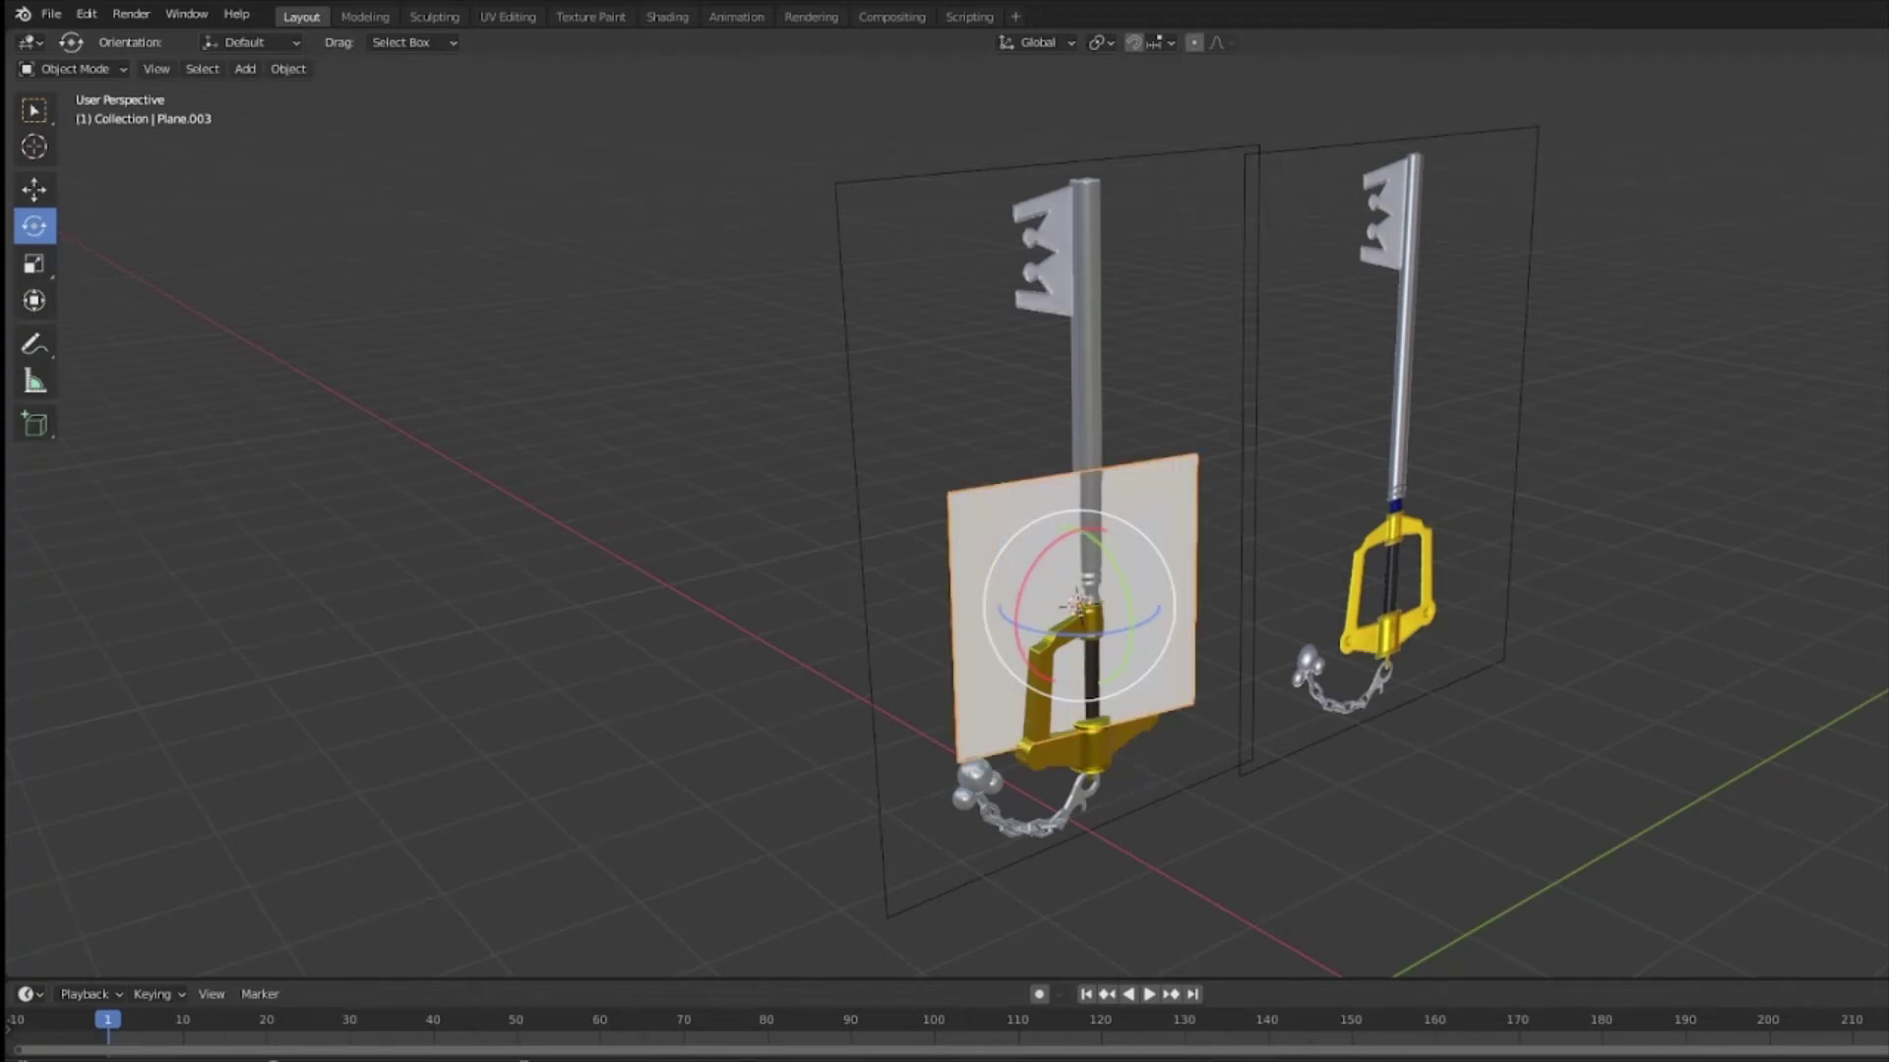
# Step: Move the upright plane up along Z to the height of the teeth at the top of the shaft
pyautogui.click(59, 199)
pyautogui.click(37, 191)
pyautogui.click(1033, 543)
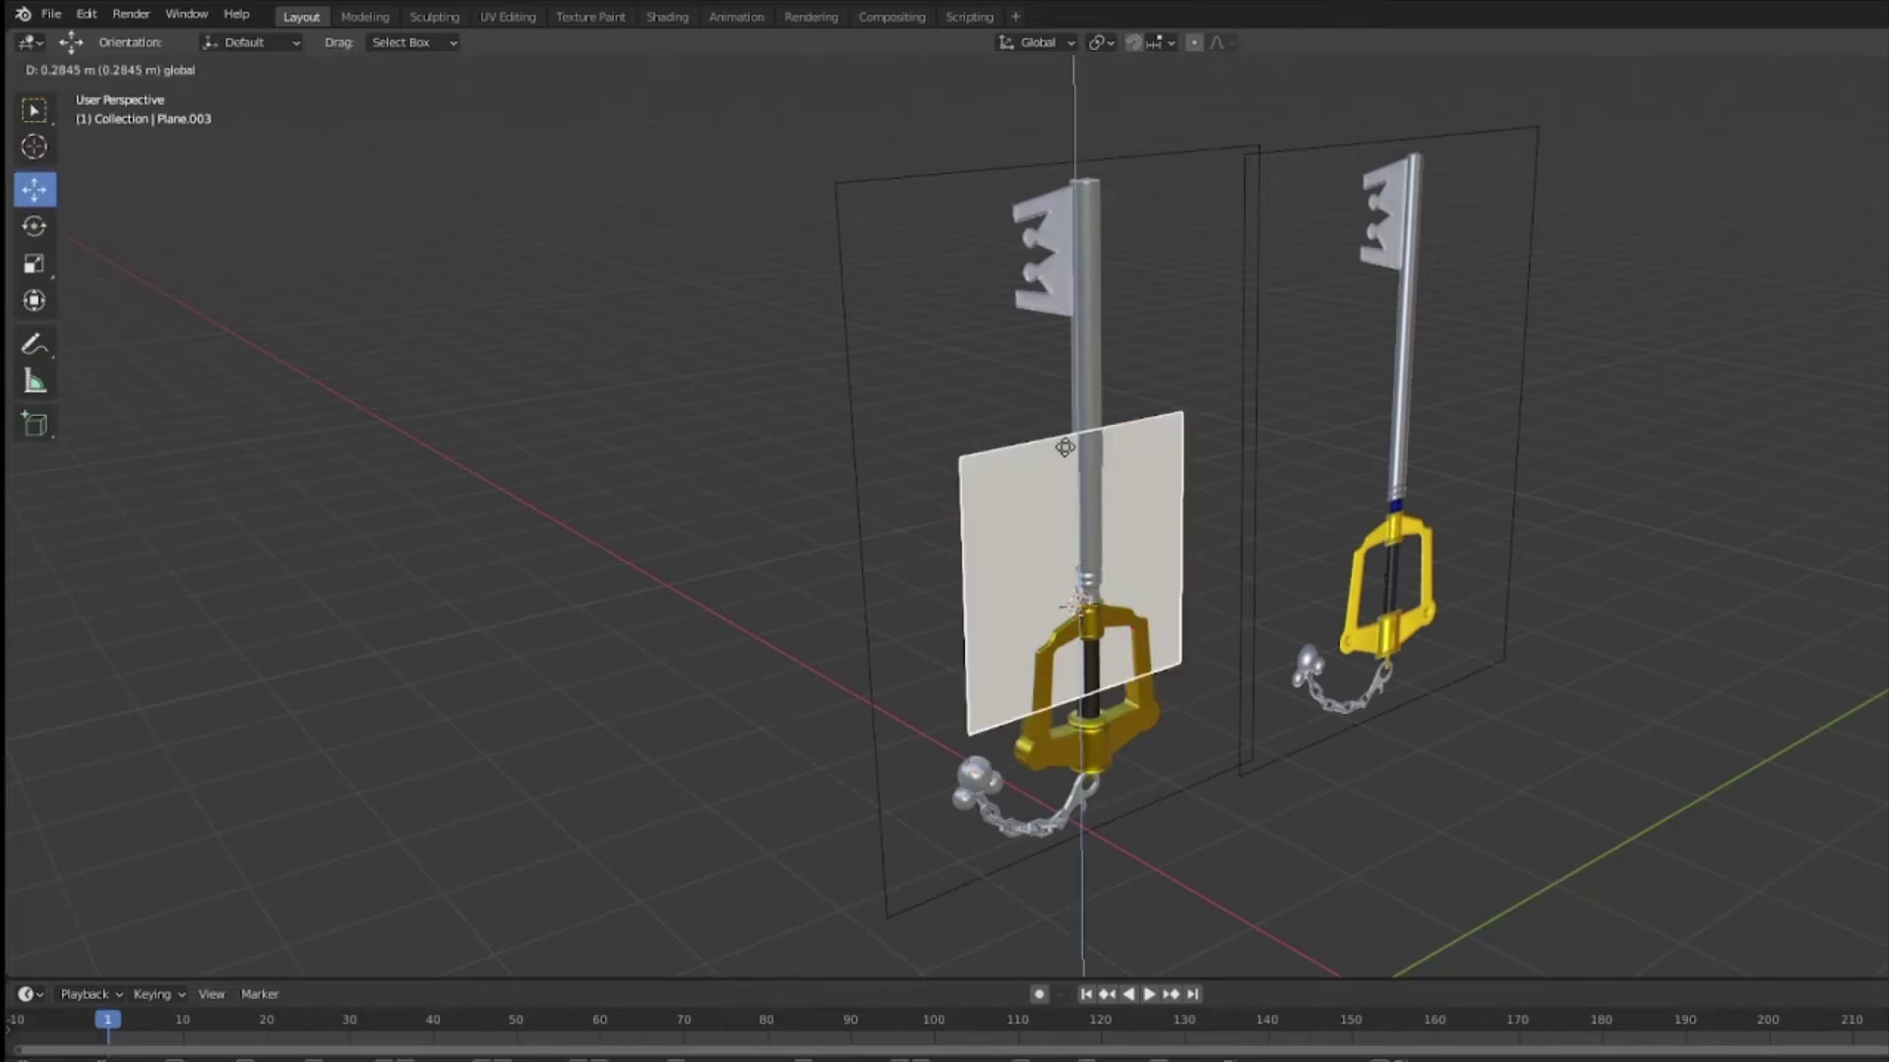
pyautogui.moveTo(1077, 526); pyautogui.dragTo(1053, 164)
pyautogui.press('KP_Decimal')
pyautogui.moveTo(1286, 334); pyautogui.dragTo(1276, 385, button='middle')
pyautogui.moveTo(1184, 555); pyautogui.dragTo(1173, 544)
pyautogui.moveTo(1189, 479); pyautogui.dragTo(1074, 500)
pyautogui.moveTo(1377, 507); pyautogui.dragTo(1291, 430, button='middle')
# Step: Scale the plane down and shift it about 0.2 m along Y so it covers the reference's crown-shaped teeth
pyautogui.click(38, 267)
pyautogui.moveTo(1004, 432); pyautogui.dragTo(1153, 514)
pyautogui.hotkey('ctrl', 'z')
pyautogui.click(34, 190)
pyautogui.moveTo(1227, 635); pyautogui.dragTo(1366, 628, button='middle')
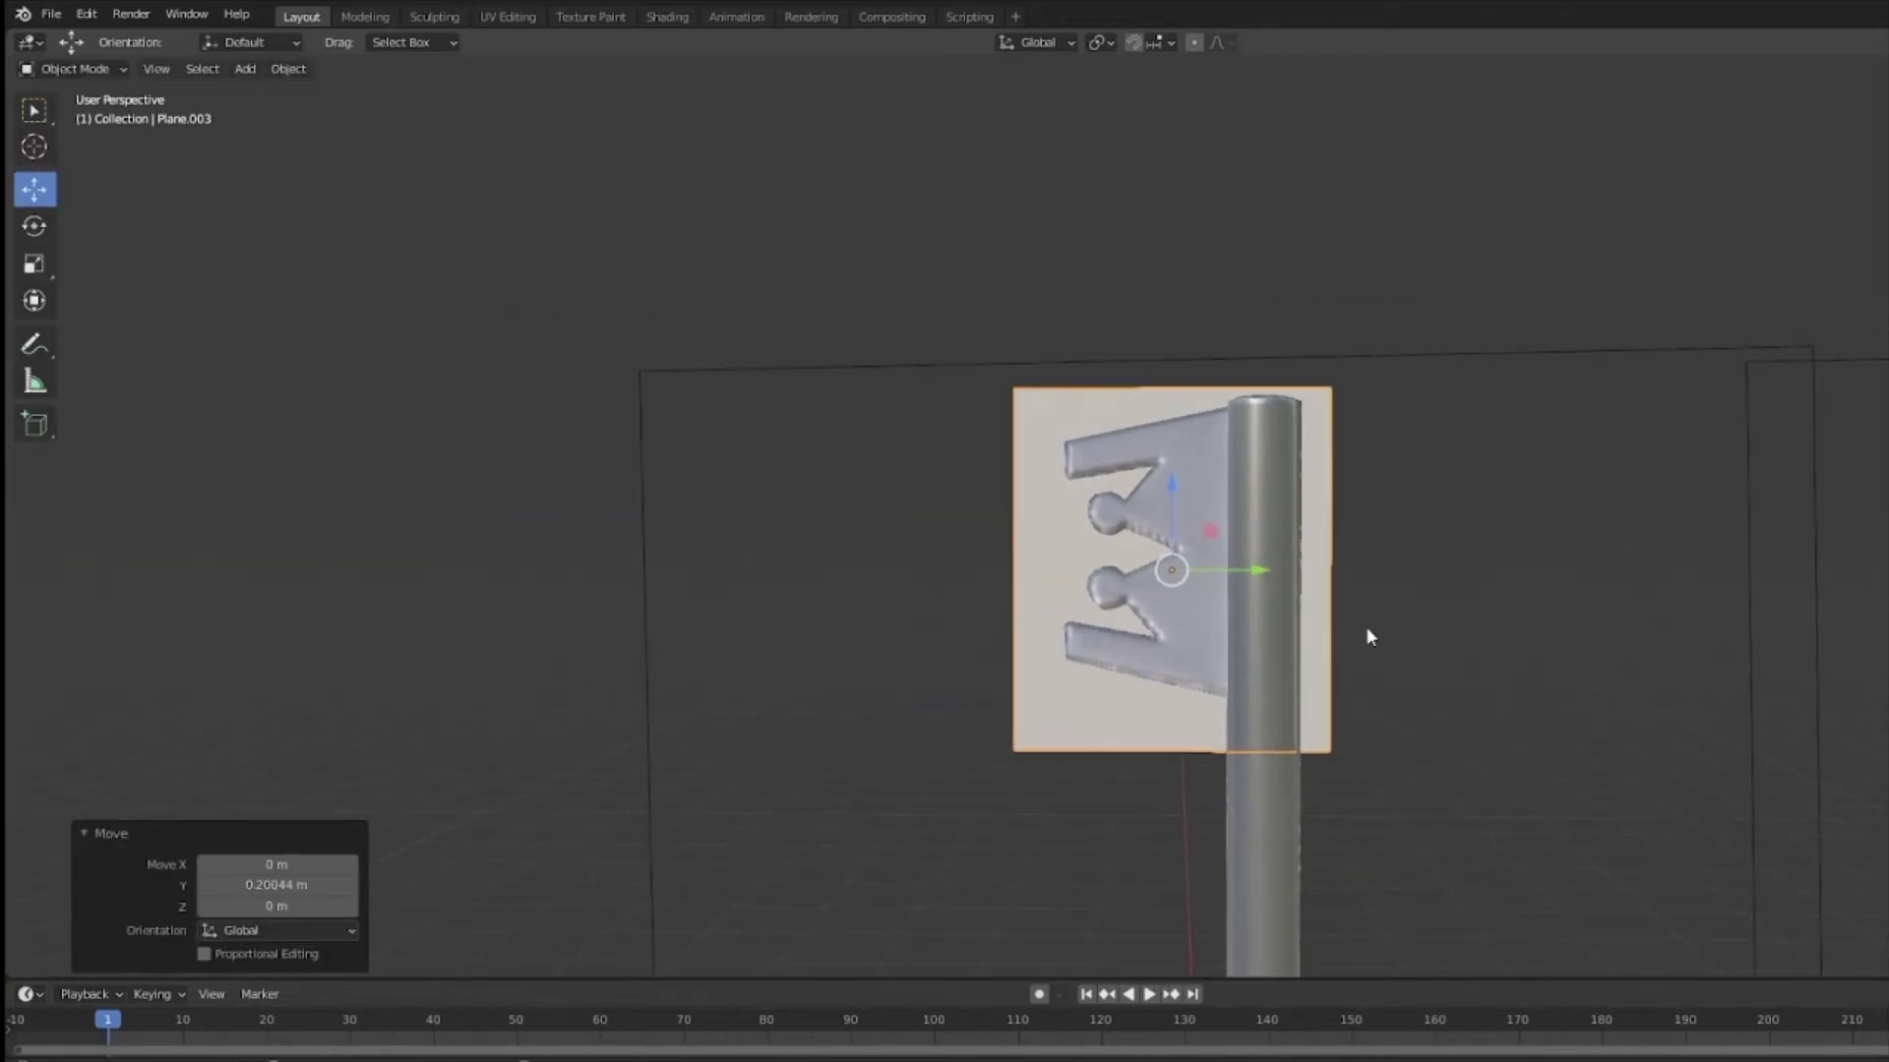
pyautogui.scroll(4, 1385, 622)
pyautogui.keyDown('shift'); pyautogui.moveTo(1191, 721); pyautogui.dragTo(1351, 699, button='middle'); pyautogui.keyUp('shift')
pyautogui.moveTo(1310, 624); pyautogui.dragTo(1338, 614, button='middle')
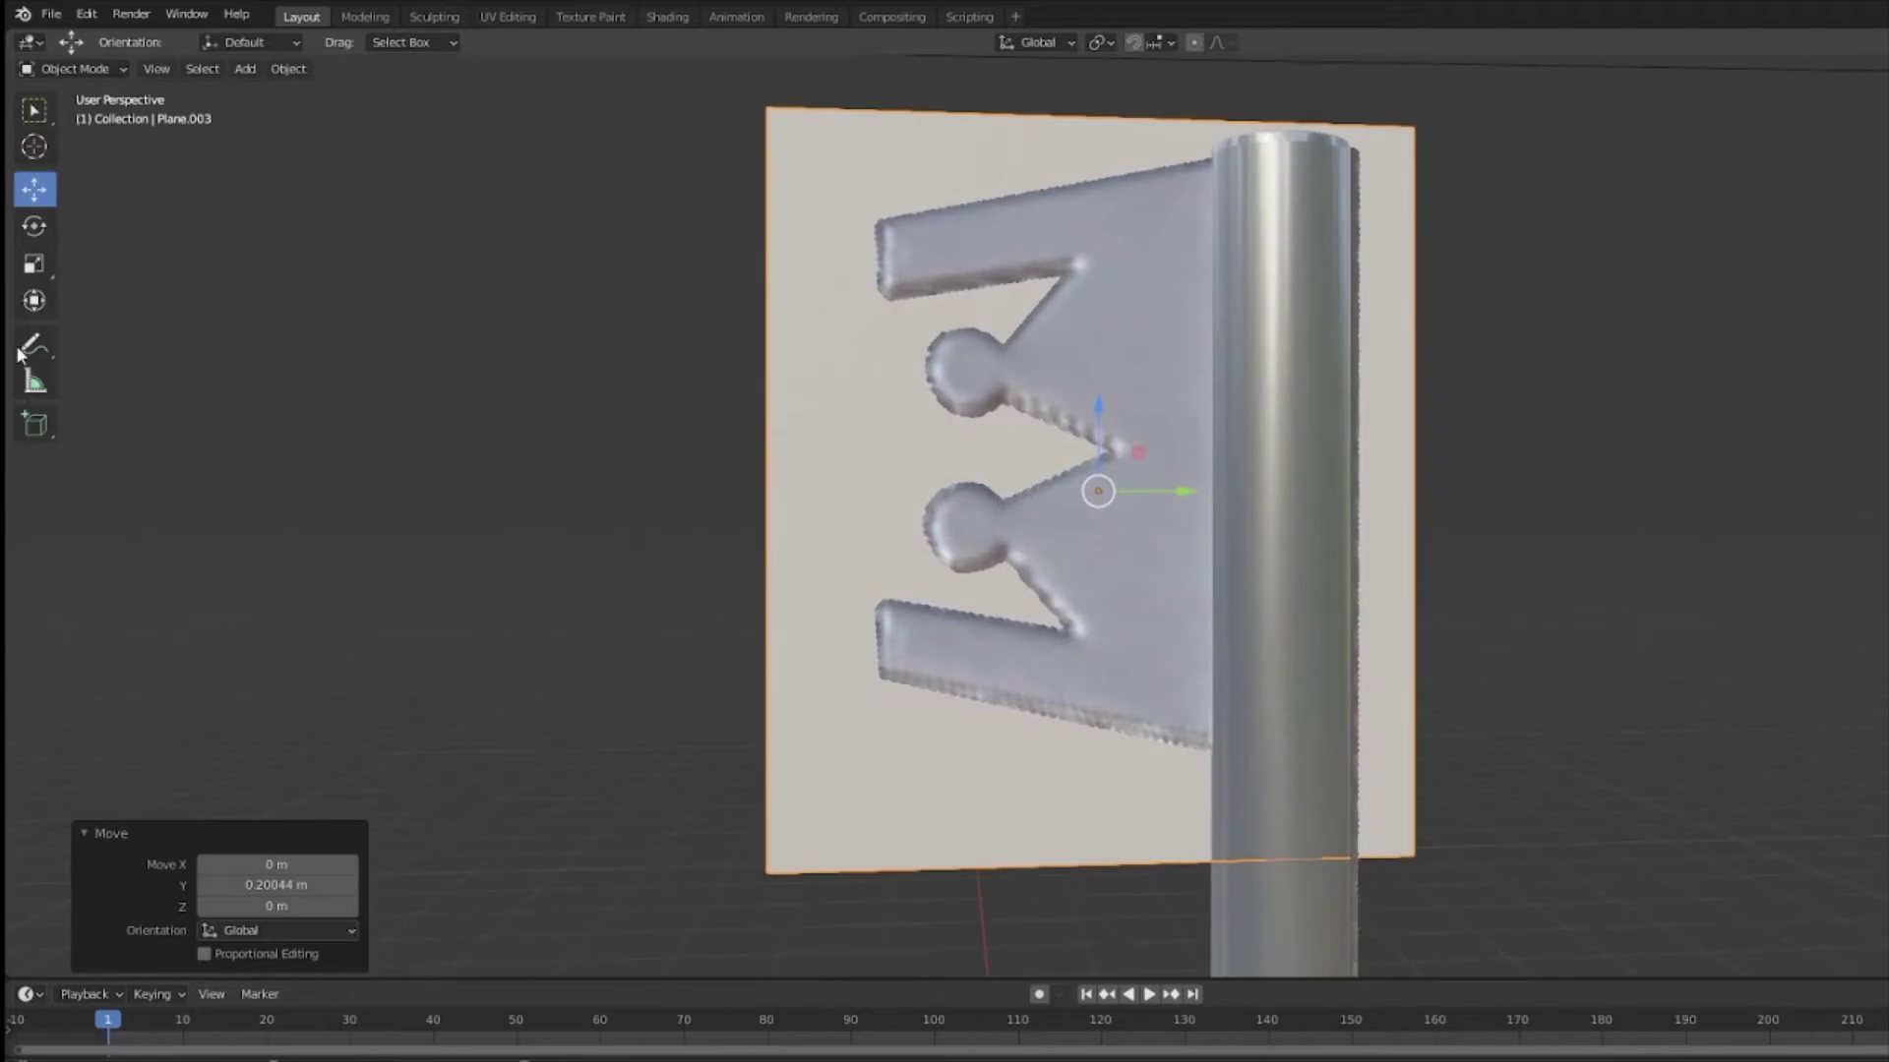
# Step: In right view, knife-cut the plane from the shaft's edge around the lower tooth and lower round knob to the middle notch
pyautogui.press('Tab')
pyautogui.press('KP_3')
pyautogui.click(1216, 151)
pyautogui.click(1220, 755)
pyautogui.click(882, 678)
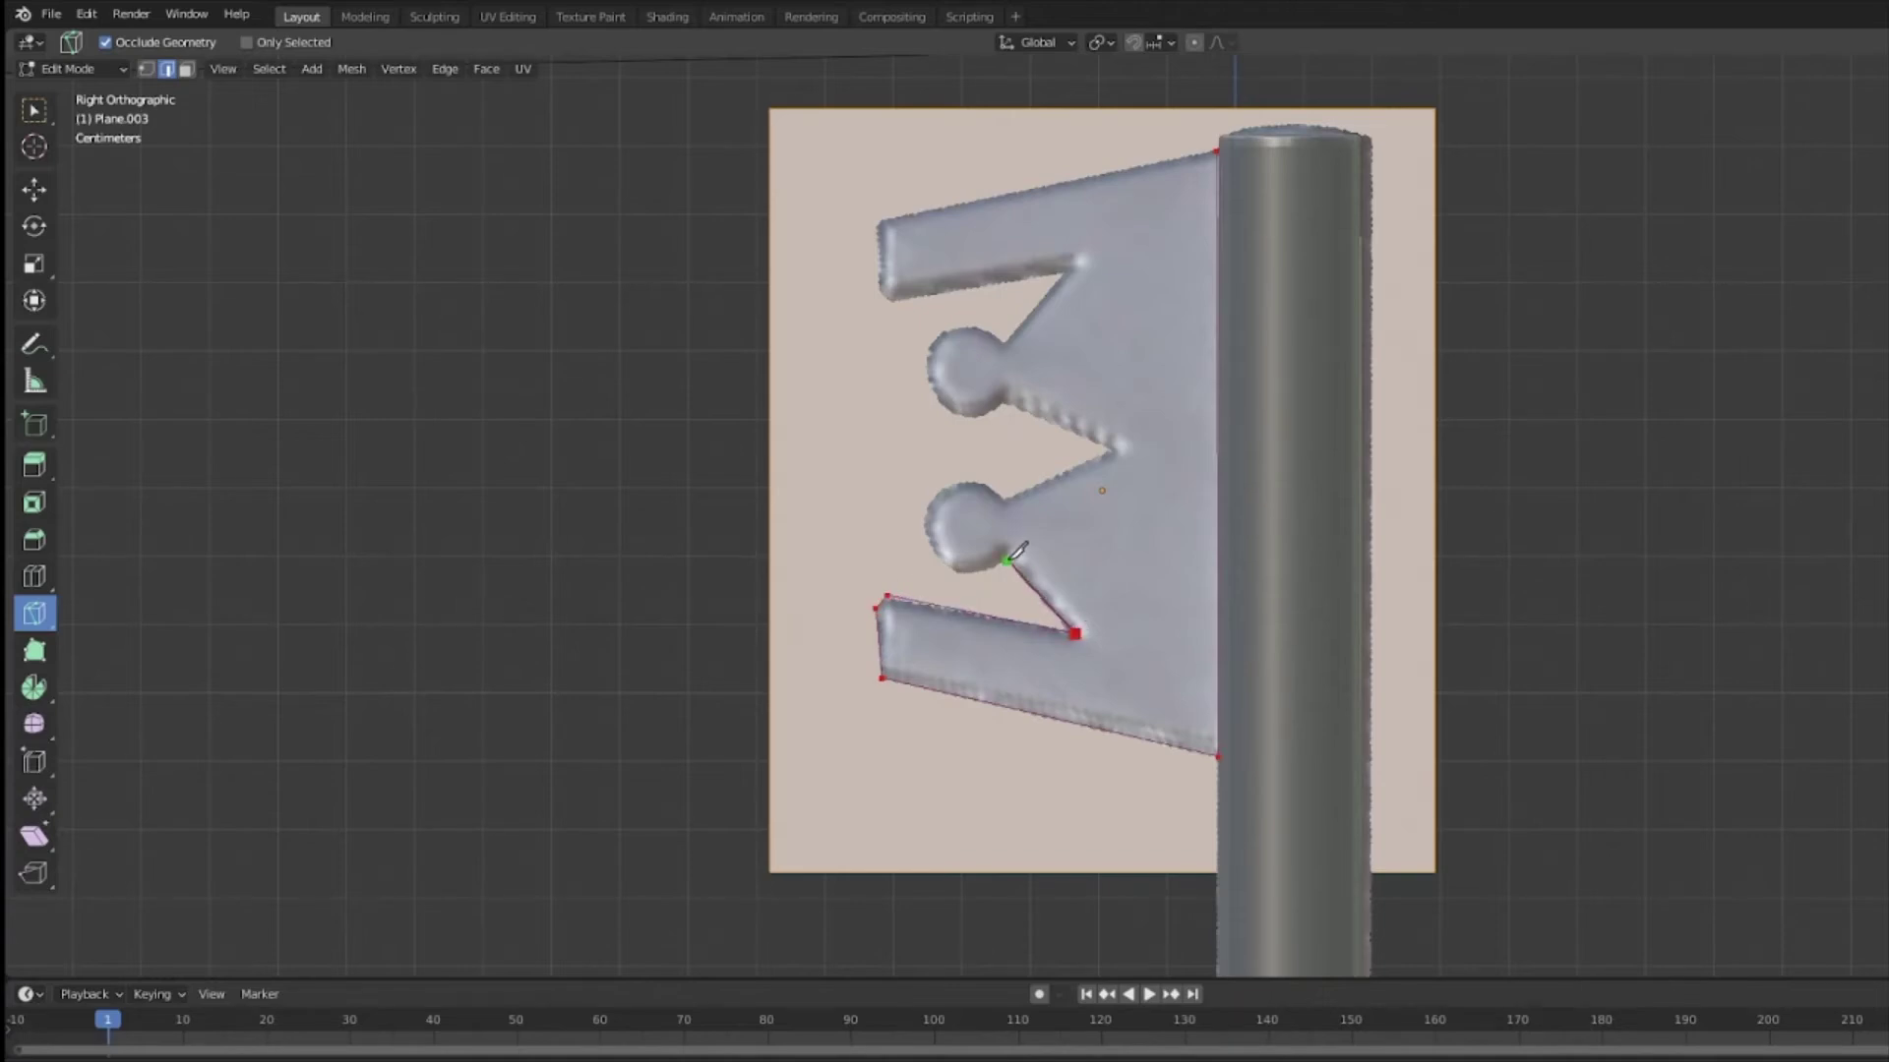
pyautogui.scroll(7, 1000, 561)
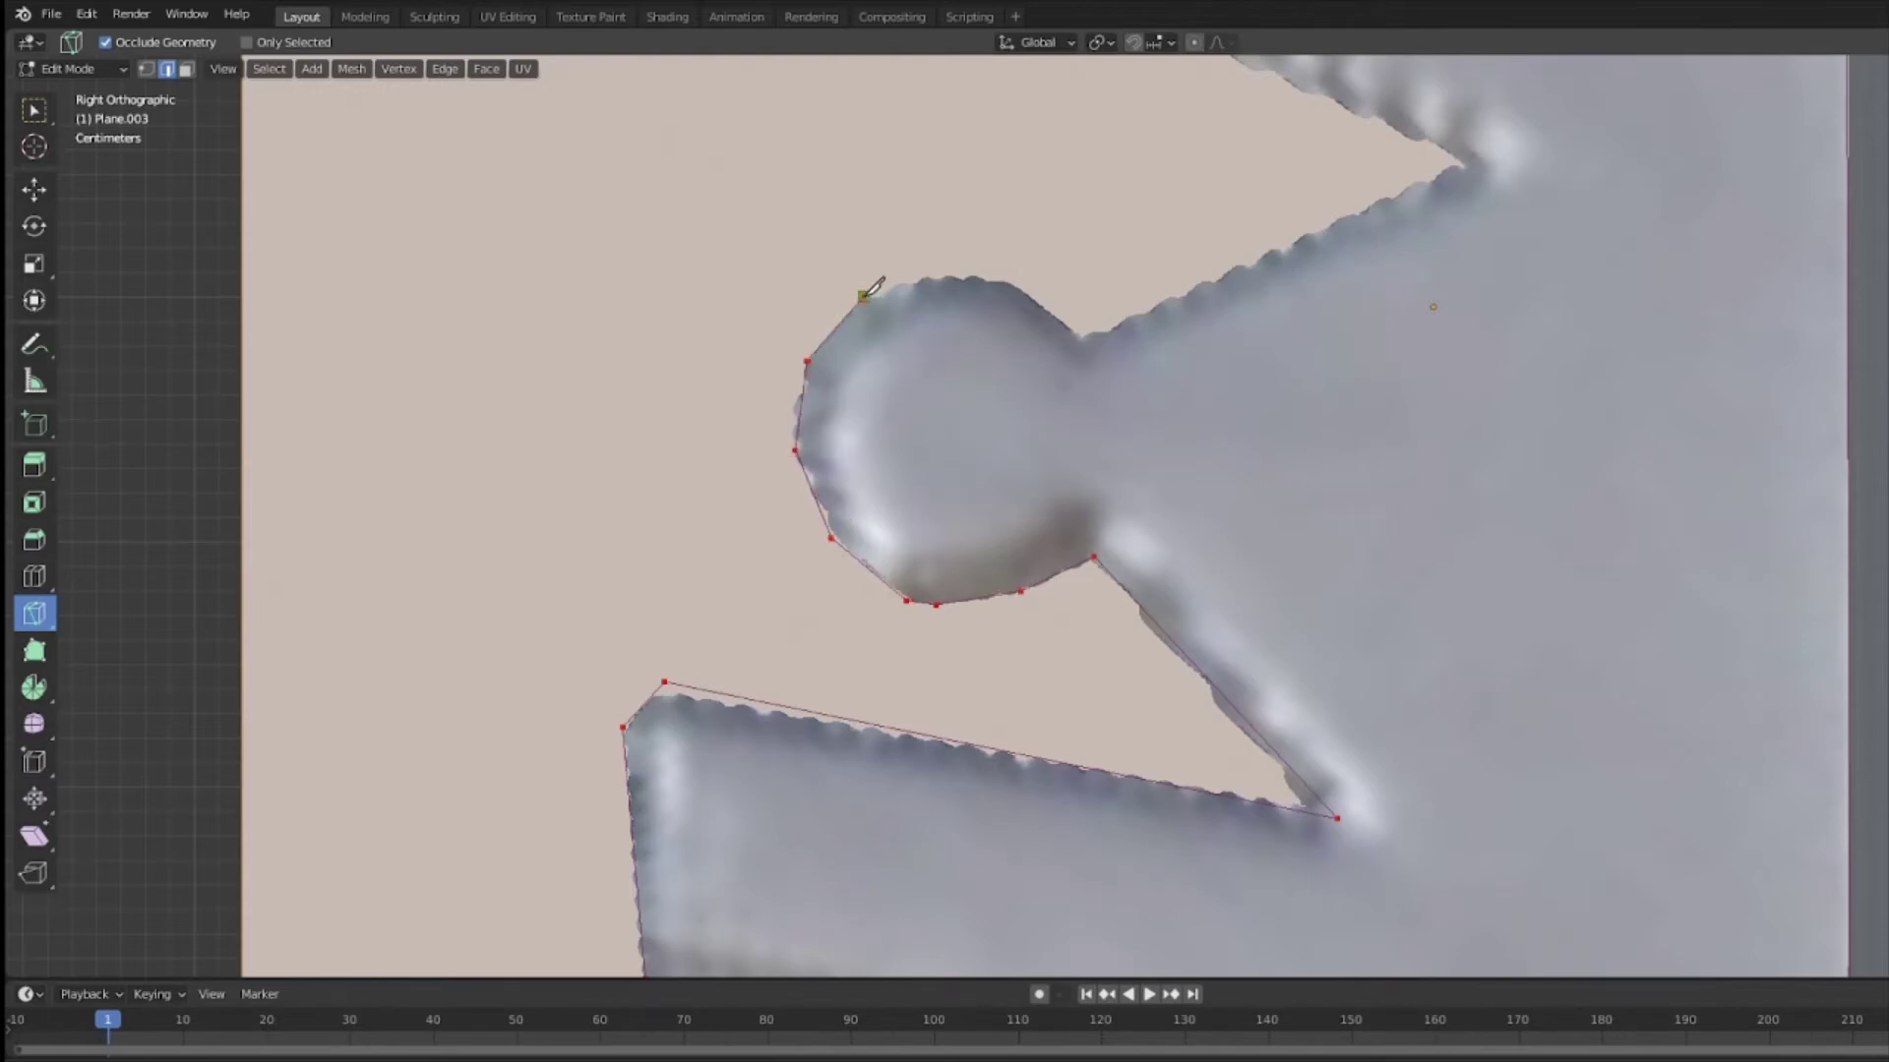
pyautogui.click(1081, 338)
pyautogui.click(1468, 165)
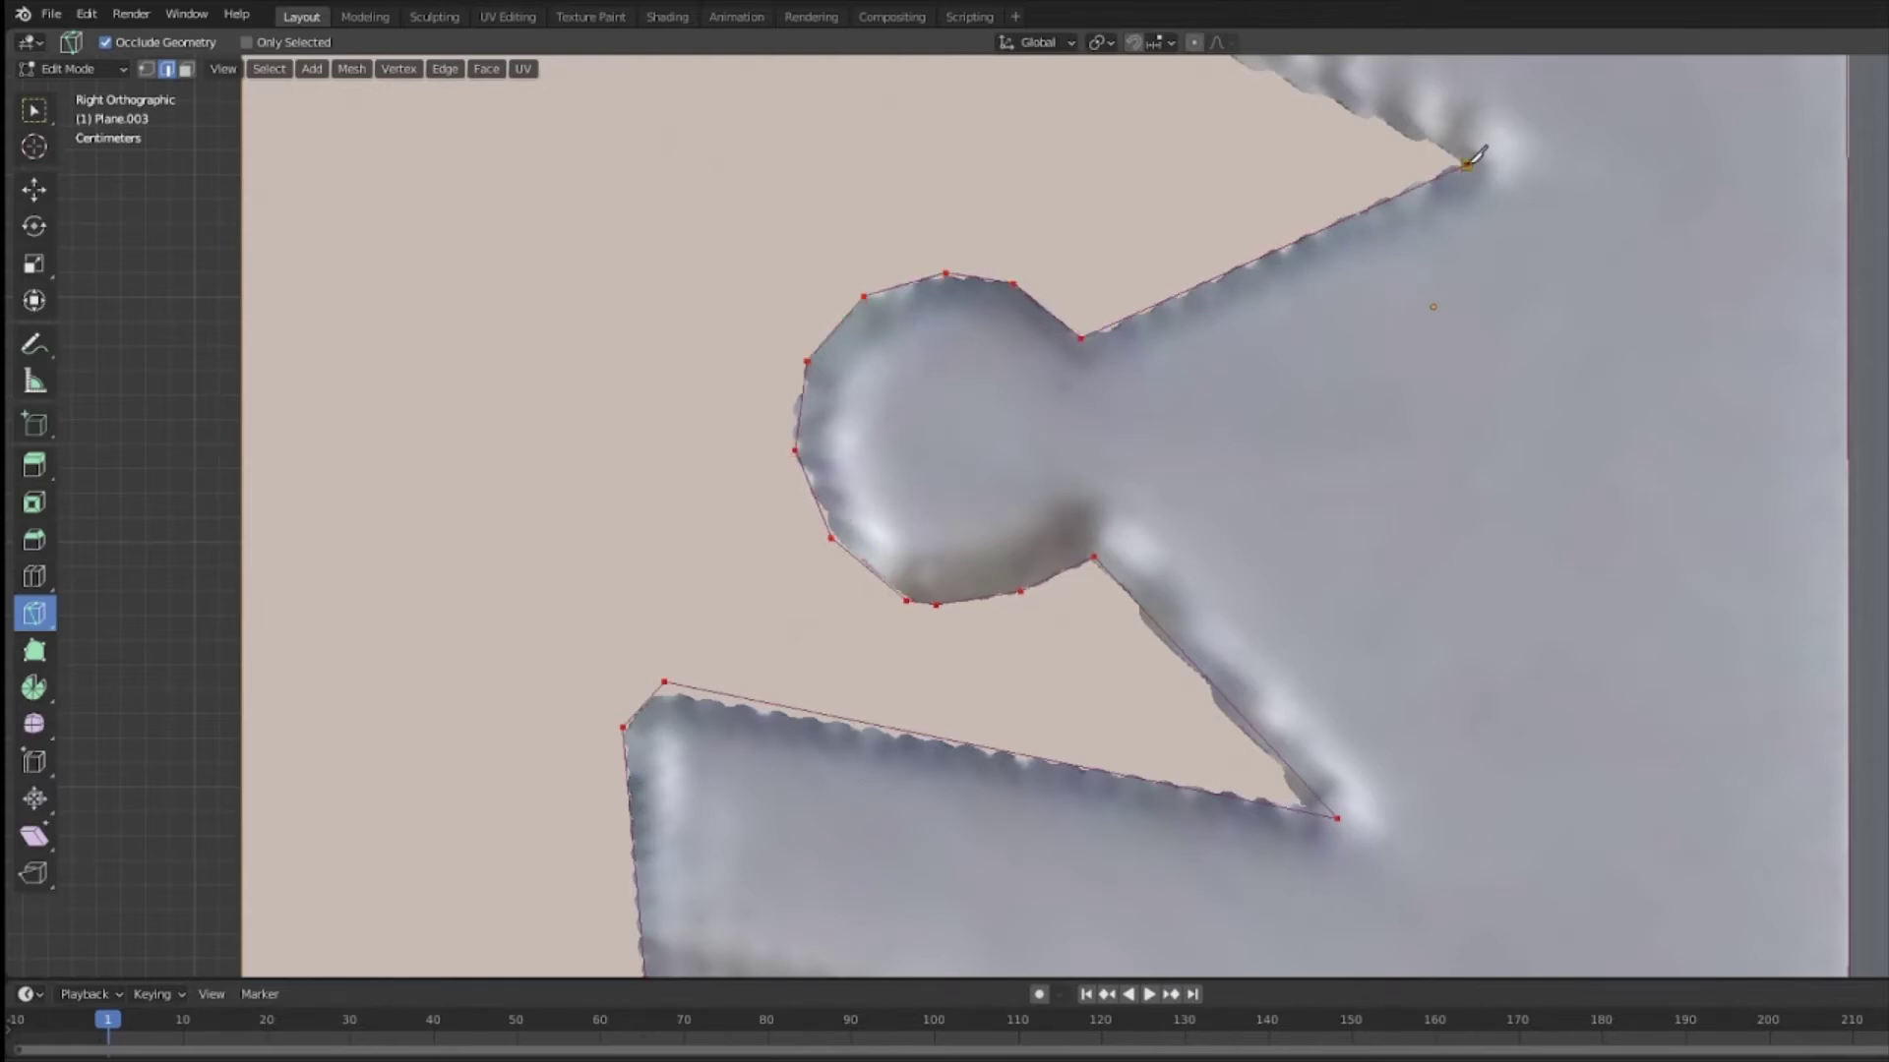
# Step: Continue the knife cut from the middle notch around the upper round knob to the upper notch
pyautogui.scroll(-5, 1375, 263)
pyautogui.scroll(5, 1306, 138)
pyautogui.click(1187, 185)
pyautogui.scroll(-4, 1187, 185)
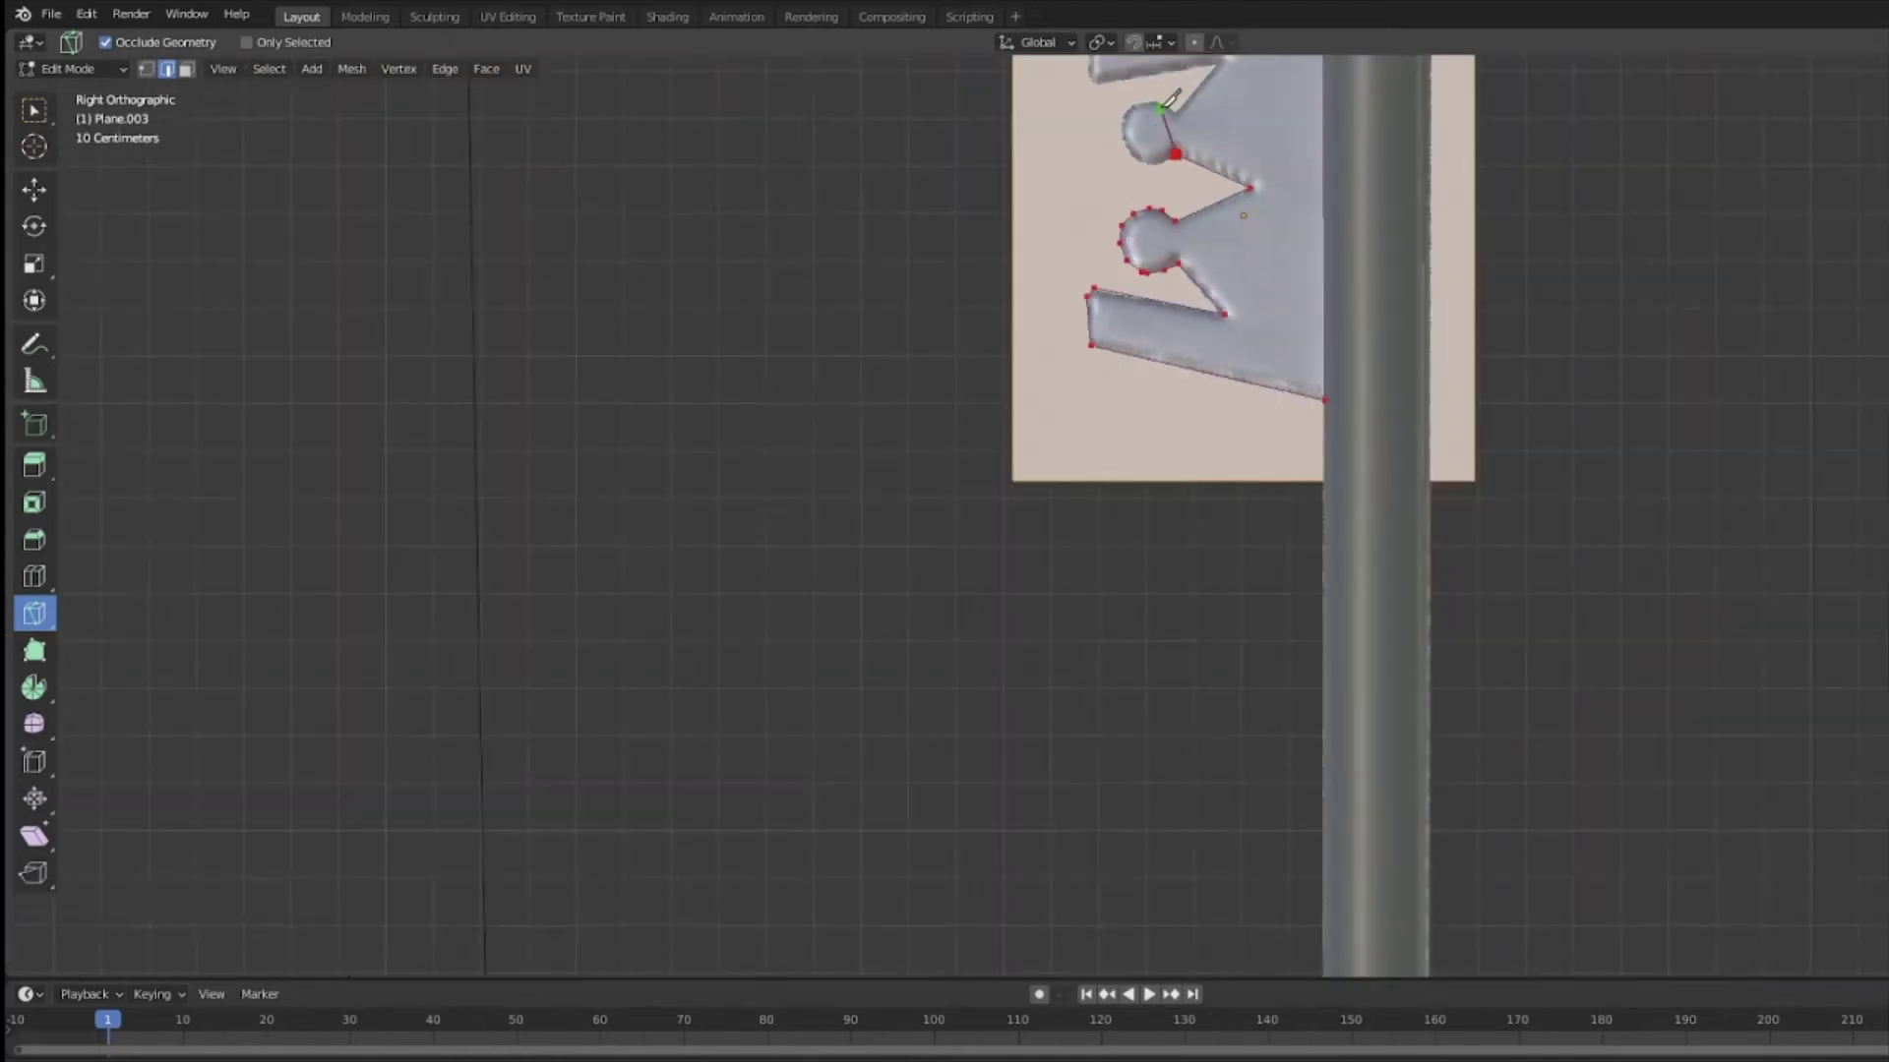
pyautogui.scroll(5, 1164, 93)
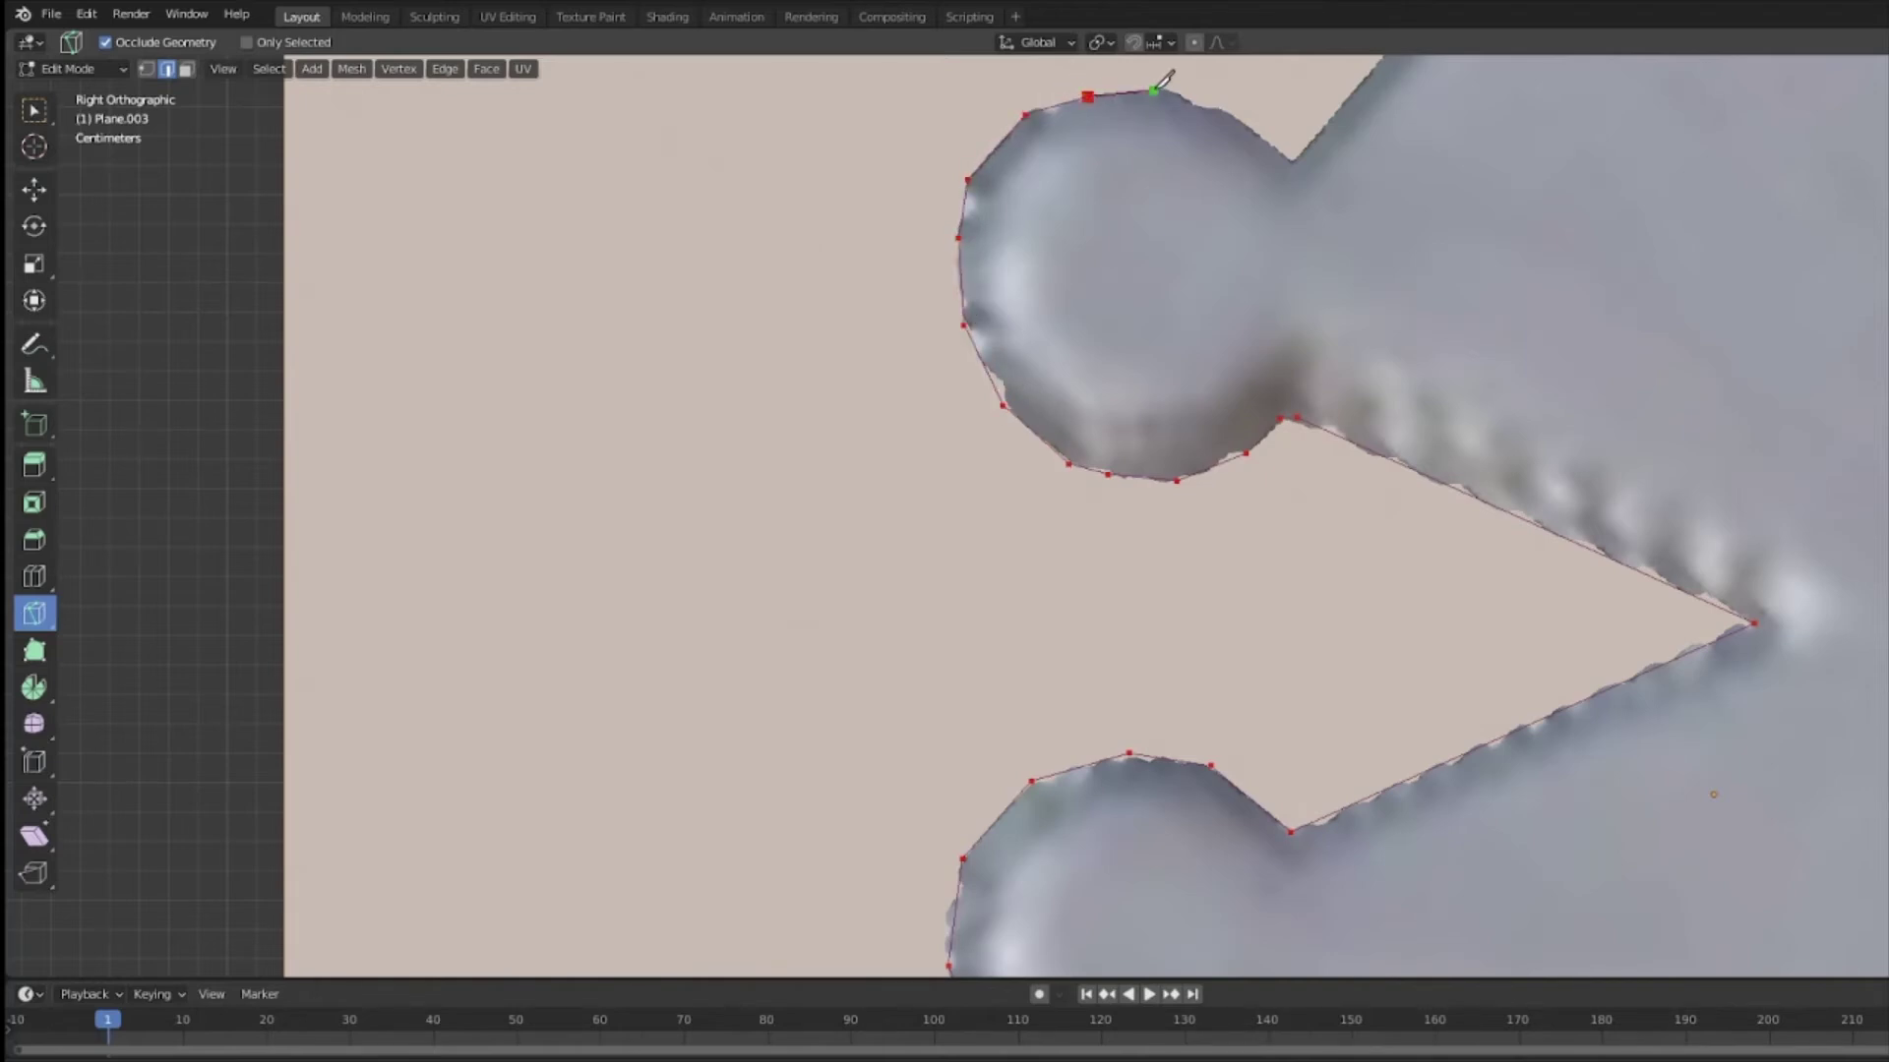
pyautogui.click(1292, 165)
pyautogui.scroll(-5, 1300, 155)
pyautogui.scroll(5, 1338, 325)
pyautogui.click(1295, 307)
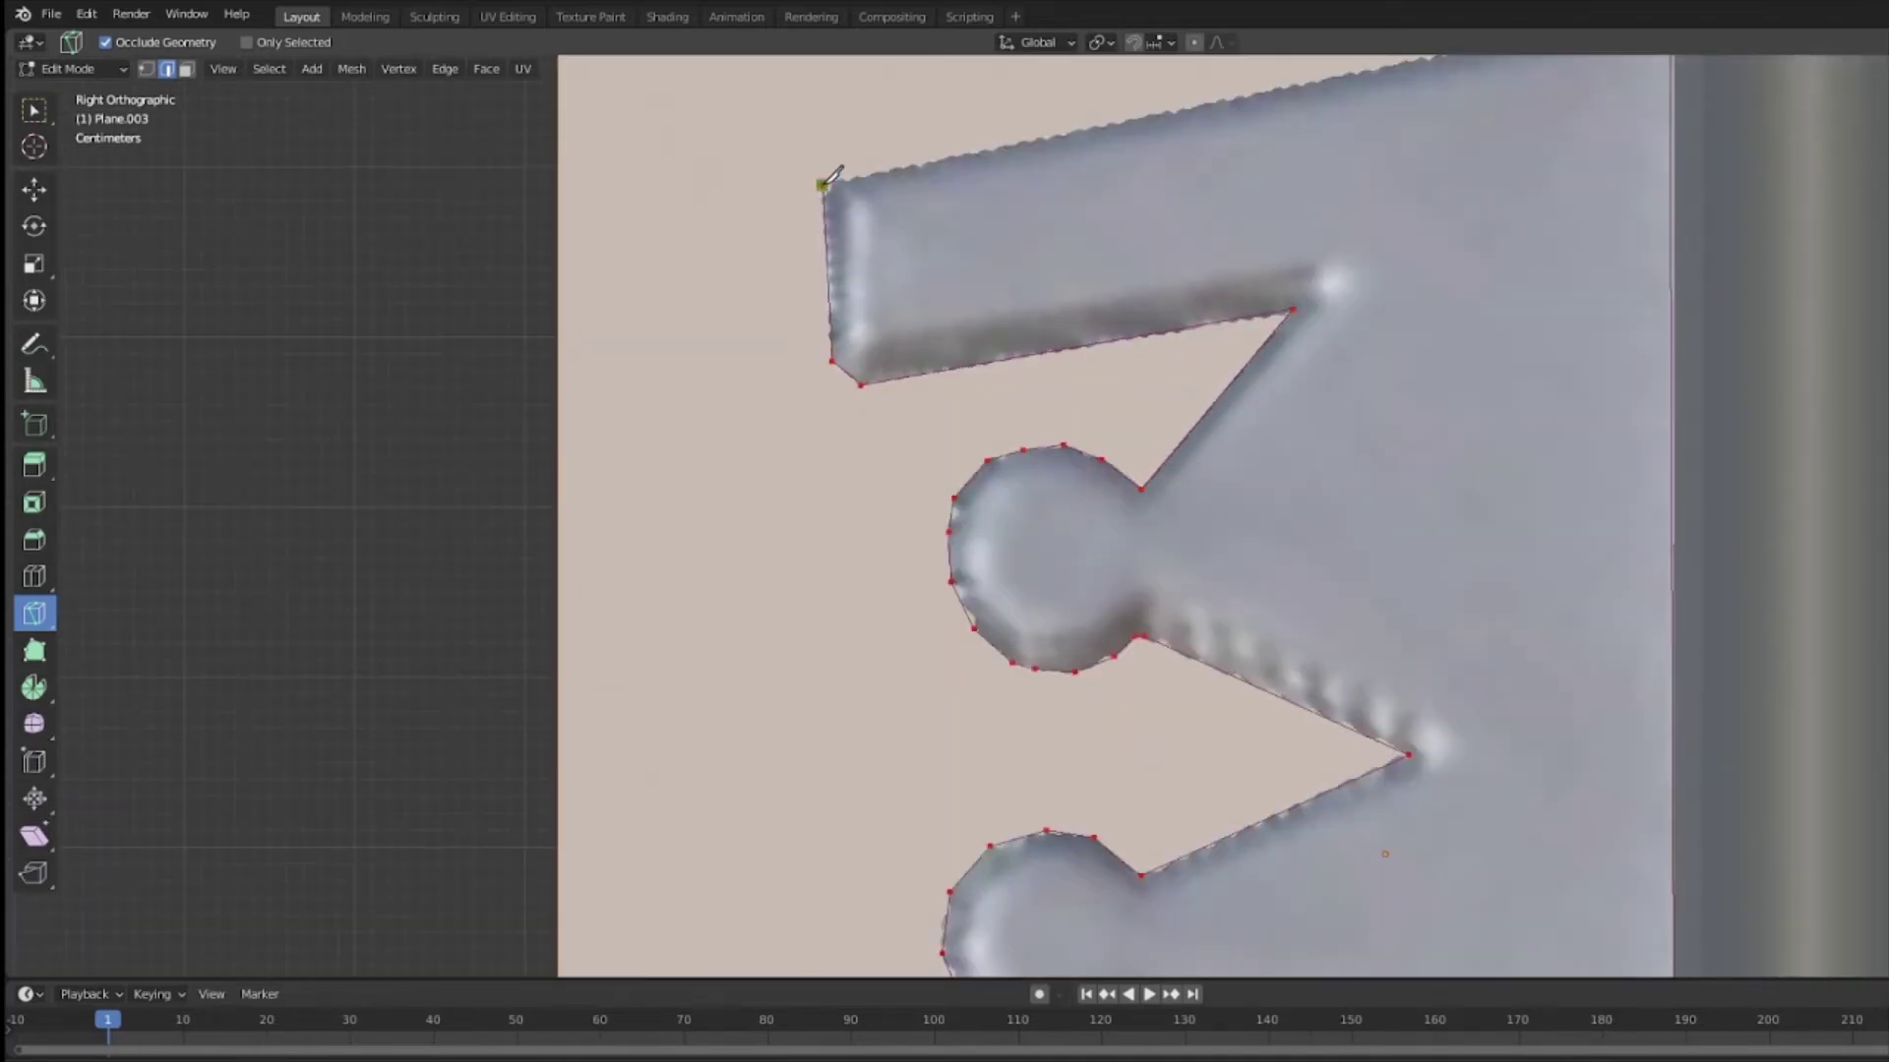
# Step: Cut around the upper tooth, close the outline at the shaft and confirm the knife cut
pyautogui.click(823, 185)
pyautogui.scroll(-2, 1426, 99)
pyautogui.keyDown('shift'); pyautogui.moveTo(1433, 101); pyautogui.dragTo(1389, 371, button='middle'); pyautogui.keyUp('shift')
pyautogui.click(1550, 295)
pyautogui.press('Return')
pyautogui.press('F2')
pyautogui.press('Escape')
pyautogui.moveTo(606, 326); pyautogui.dragTo(691, 382, button='middle')
pyautogui.press('F2')
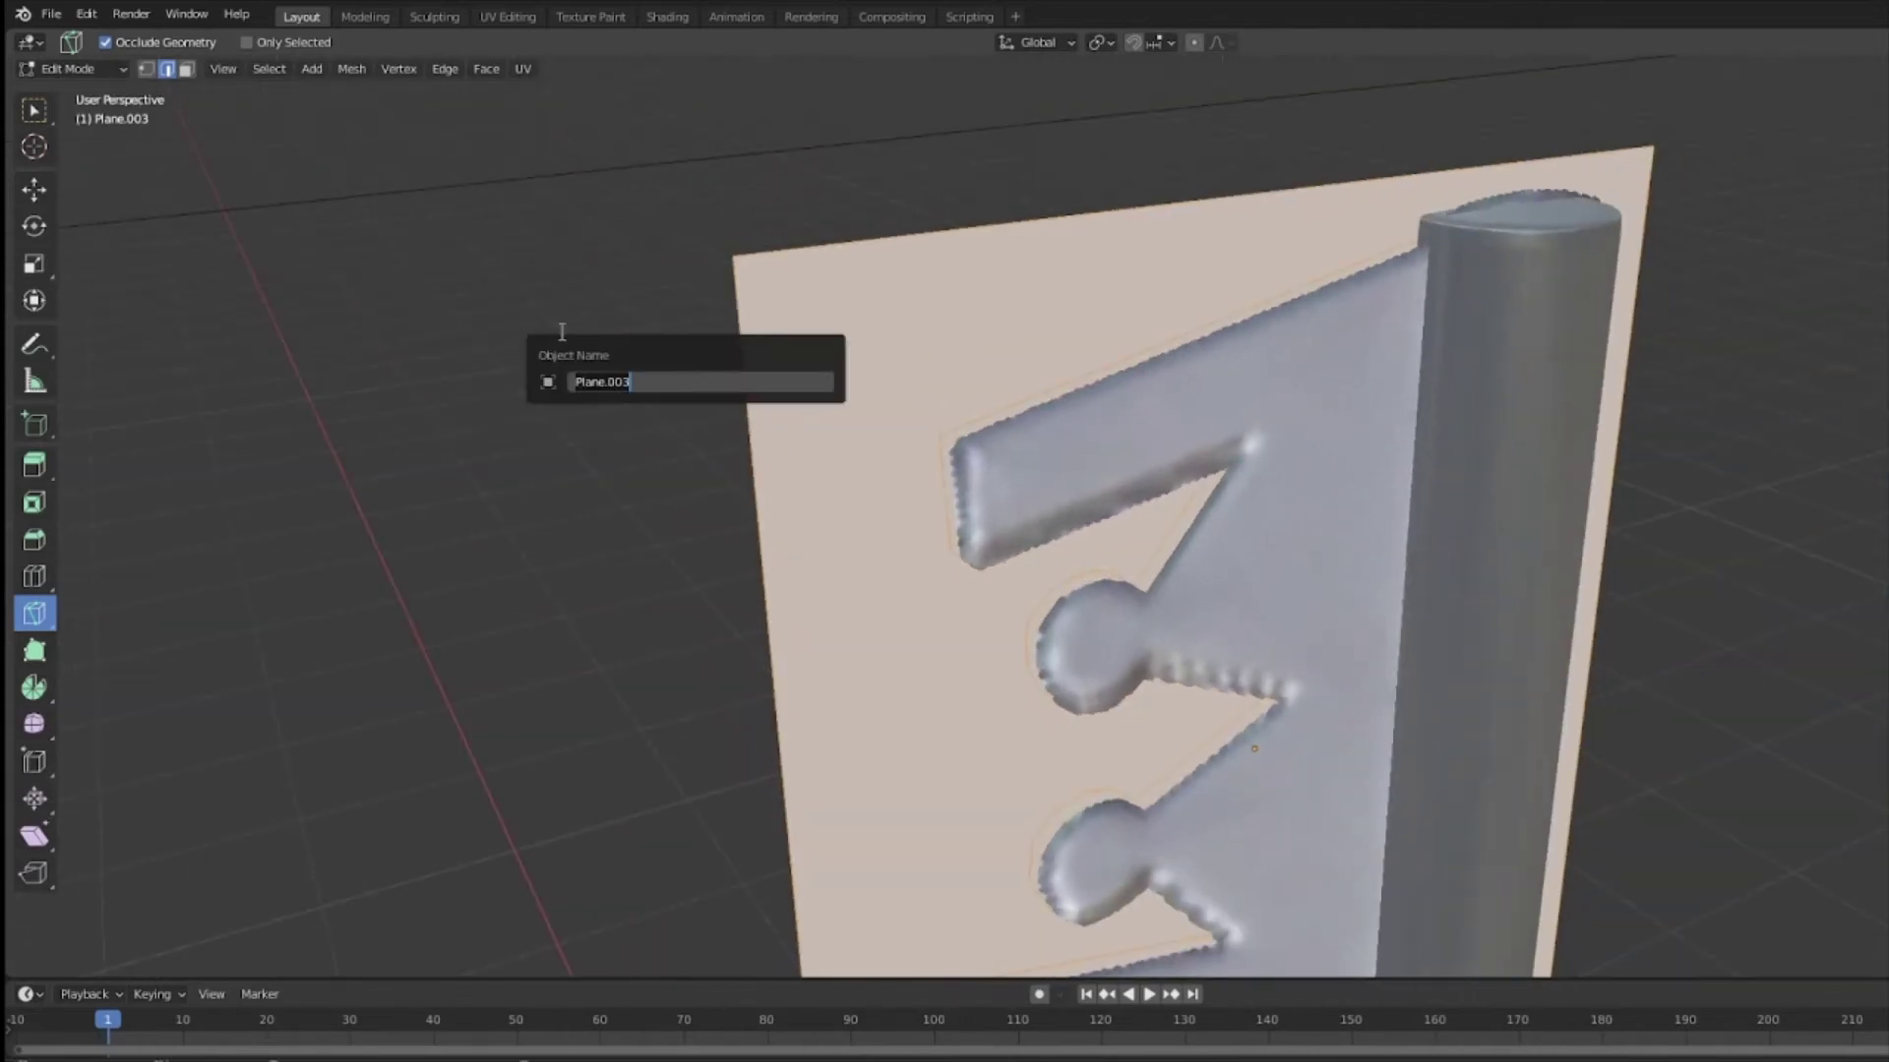
pyautogui.press('Escape')
# Step: In face select mode, delete the plane's large face outside the teeth outline with Only Faces
pyautogui.click(35, 112)
pyautogui.click(537, 249)
pyautogui.moveTo(811, 348); pyautogui.dragTo(830, 355, button='middle')
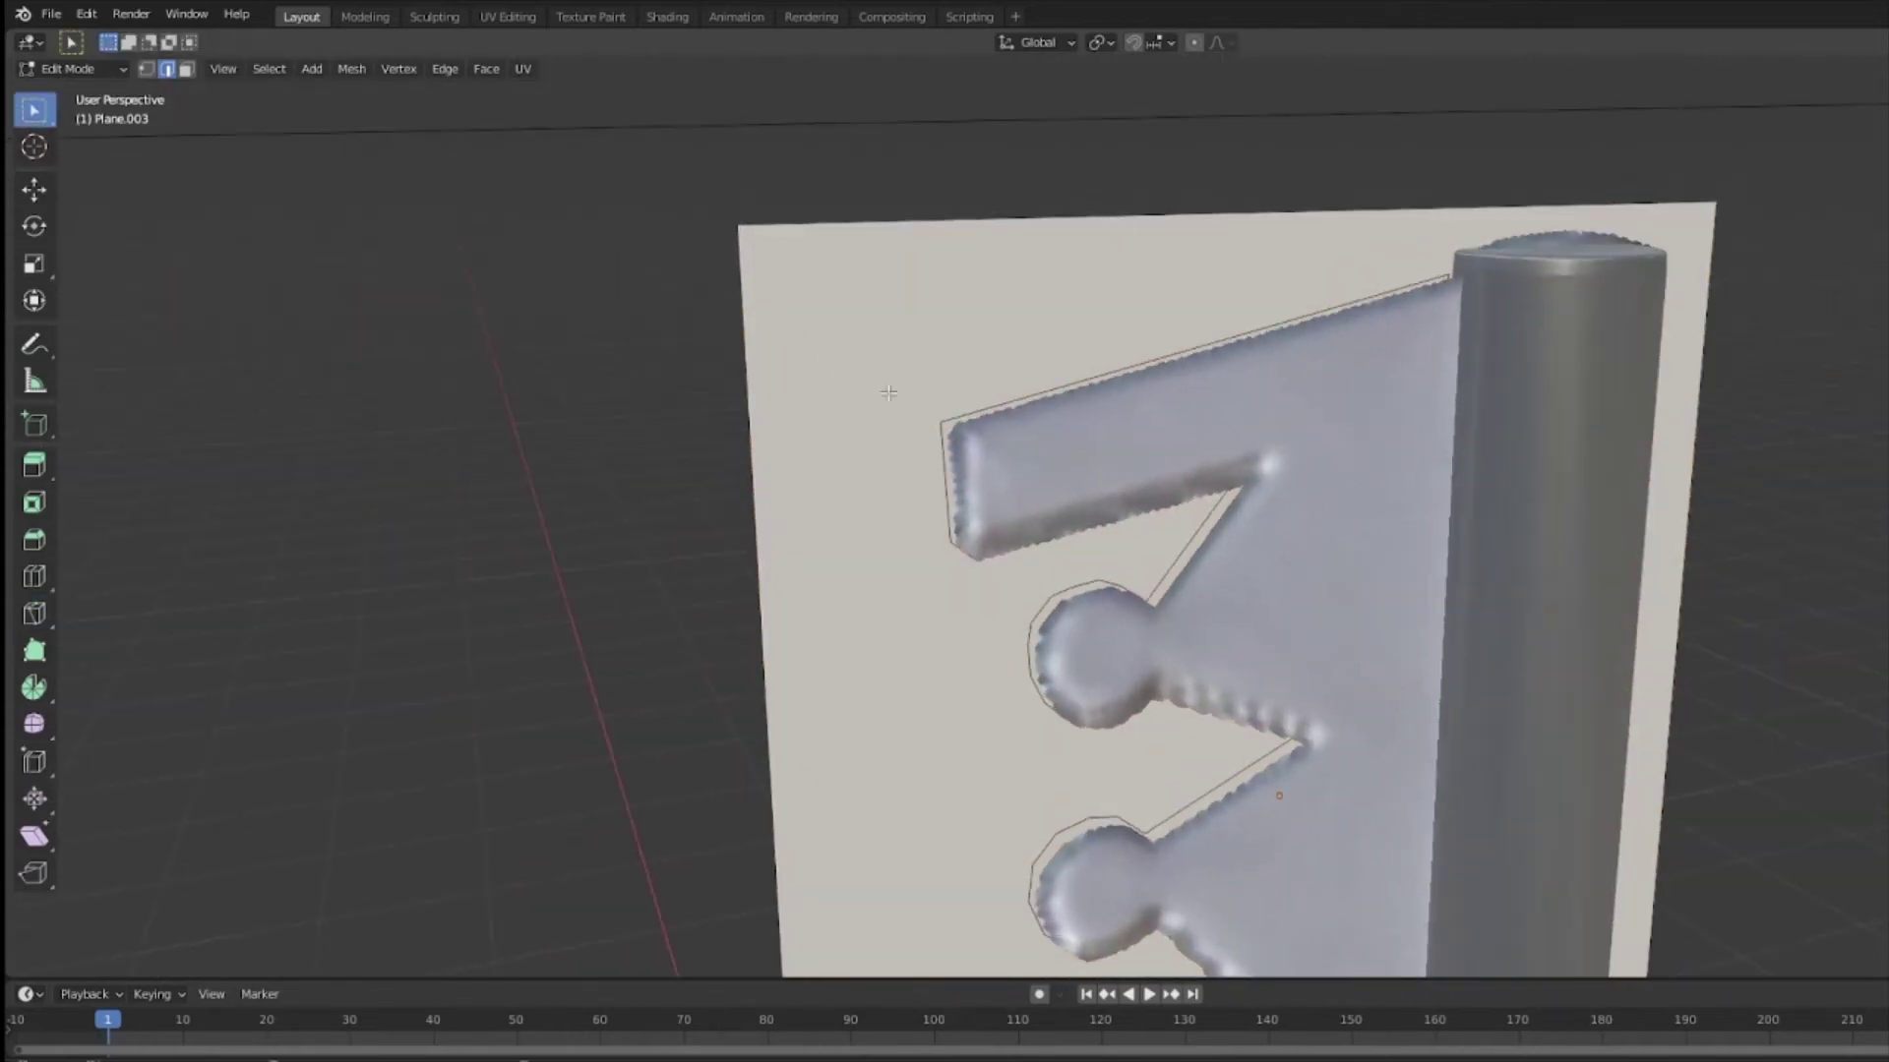
pyautogui.click(186, 69)
pyautogui.click(879, 313)
pyautogui.press('x')
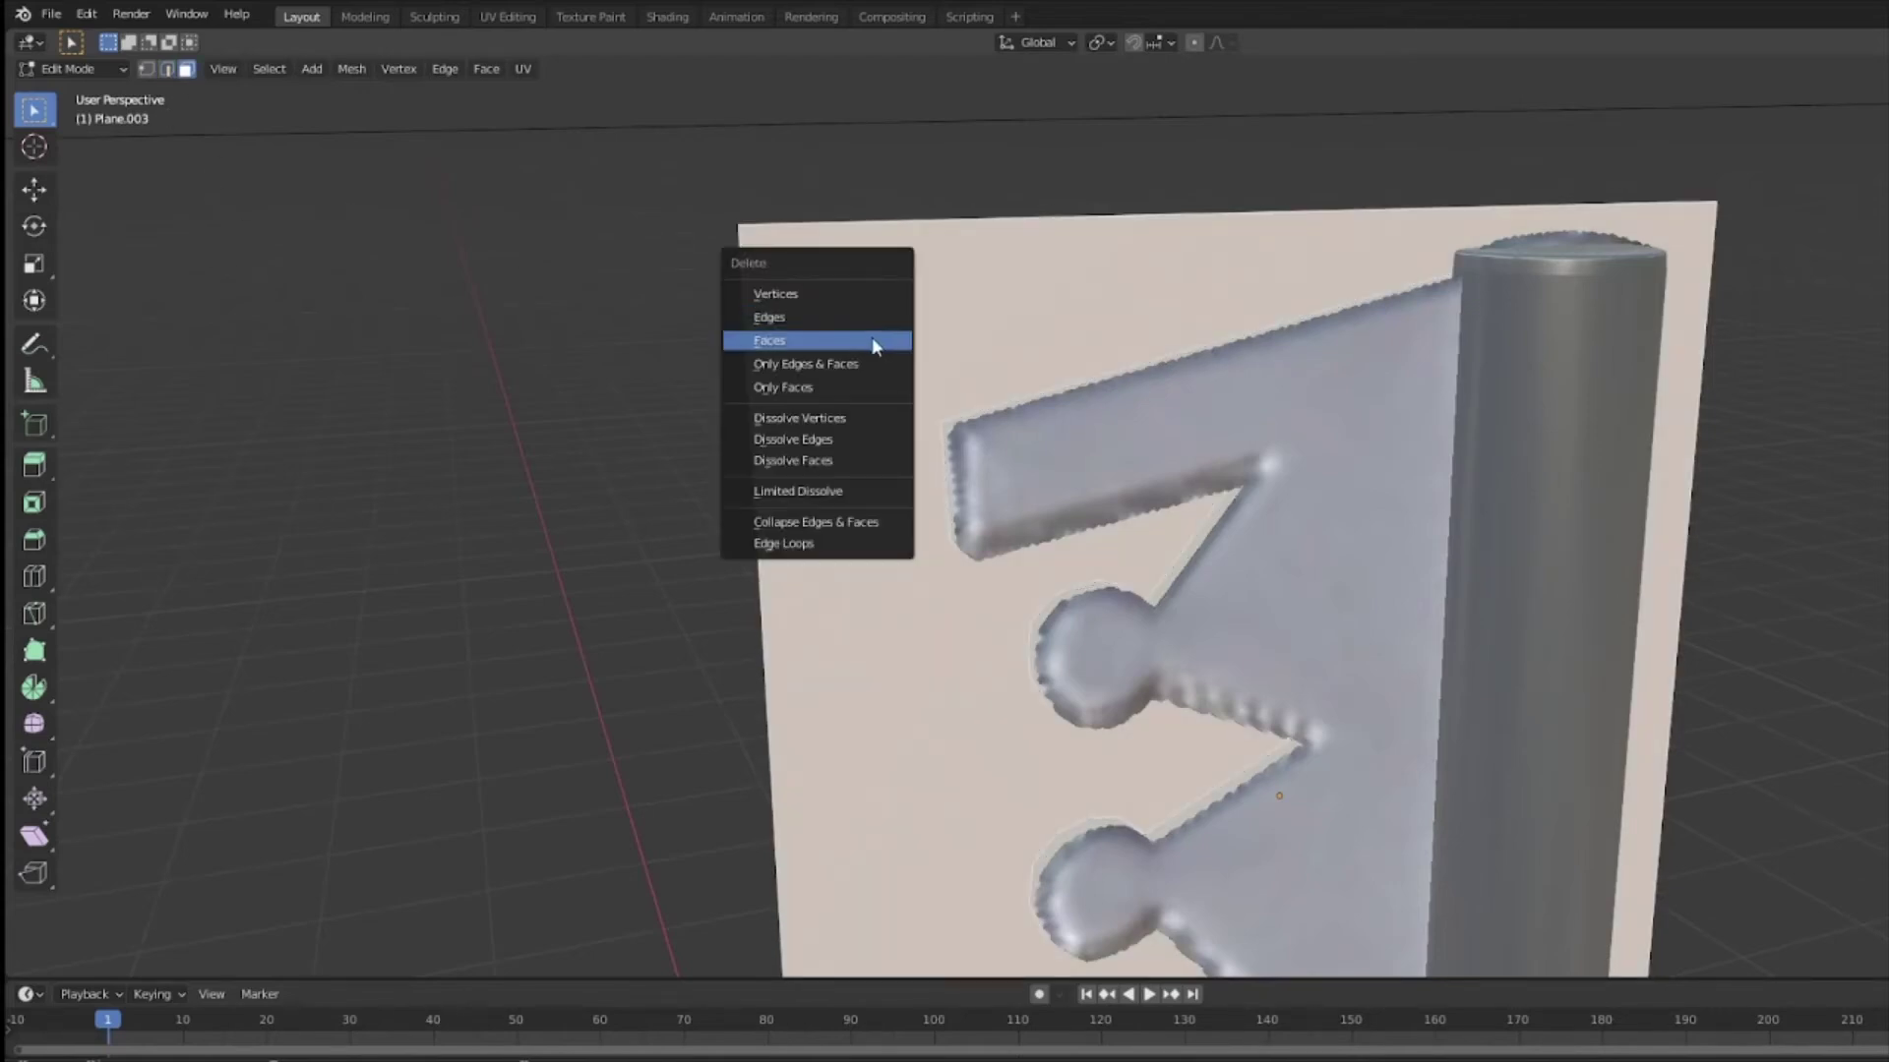
pyautogui.click(841, 389)
# Step: Delete the leftover face below the lower tooth with Only Faces
pyautogui.moveTo(839, 419); pyautogui.dragTo(1147, 470, button='middle')
pyautogui.click(1307, 922)
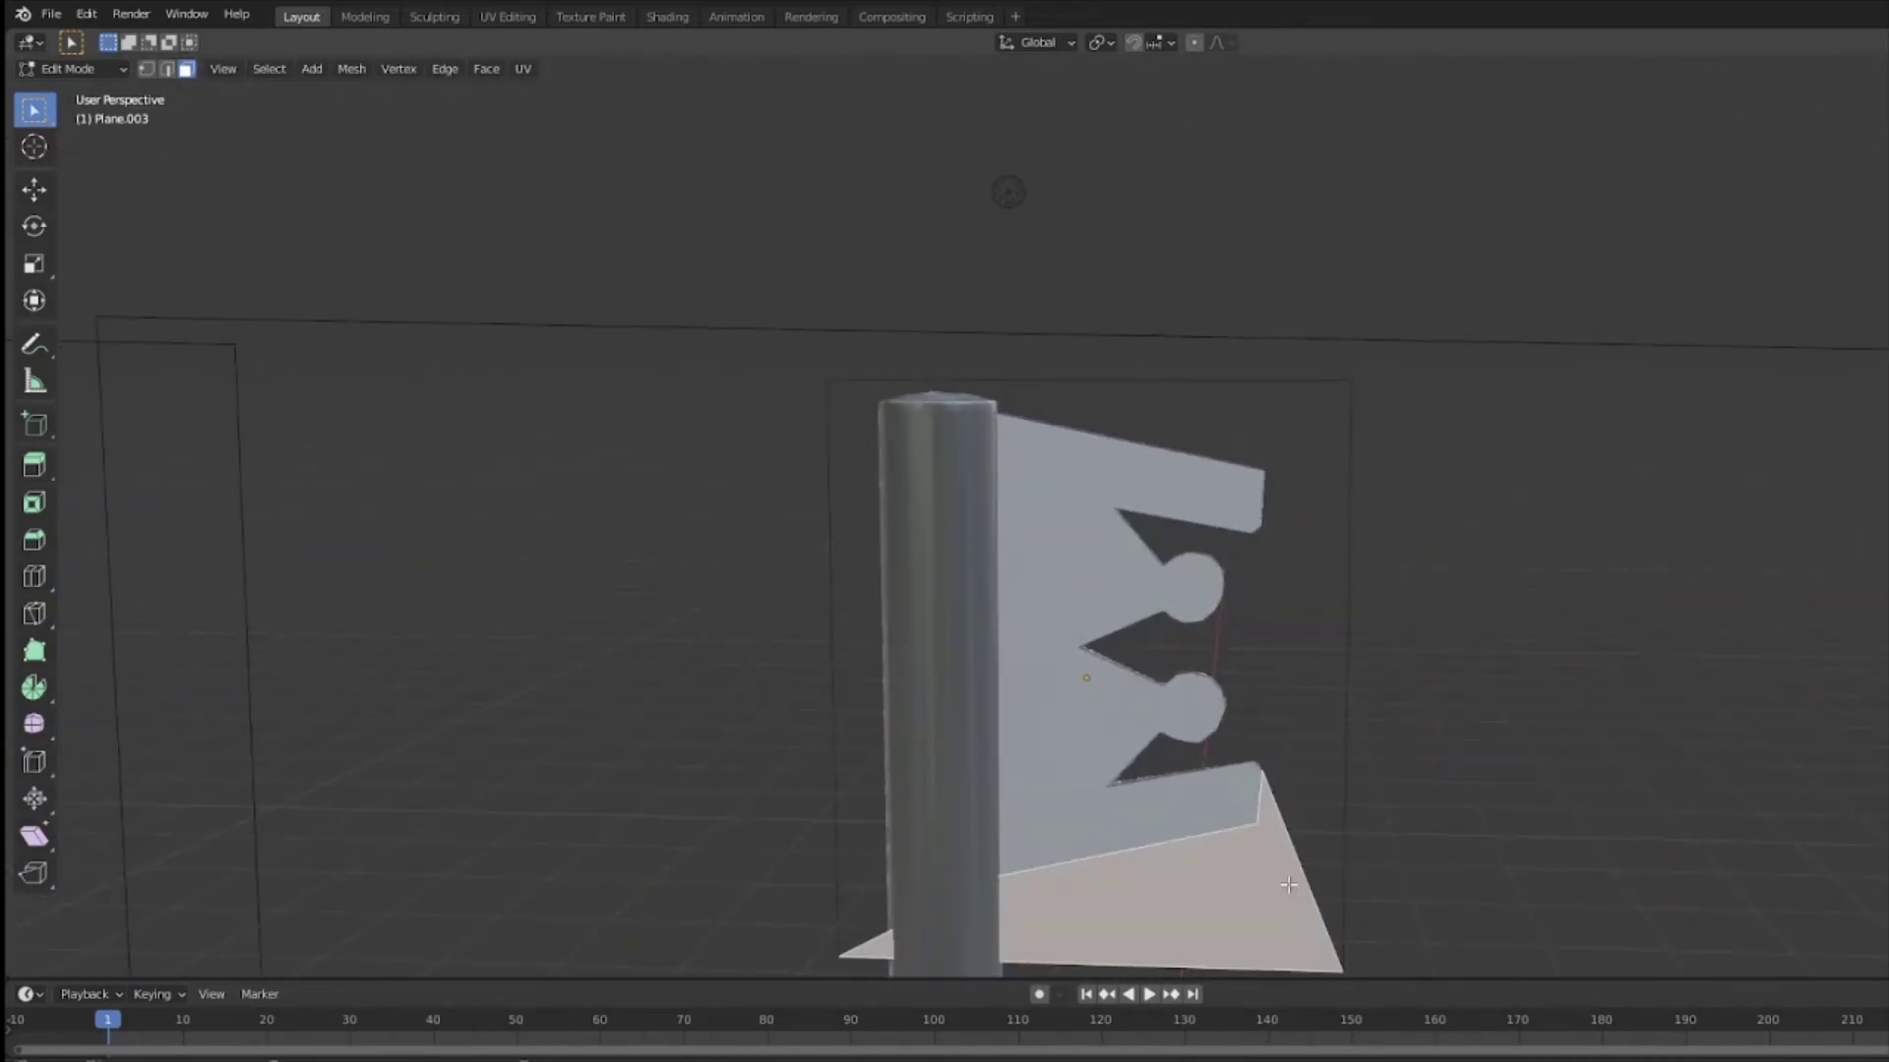
pyautogui.press('x')
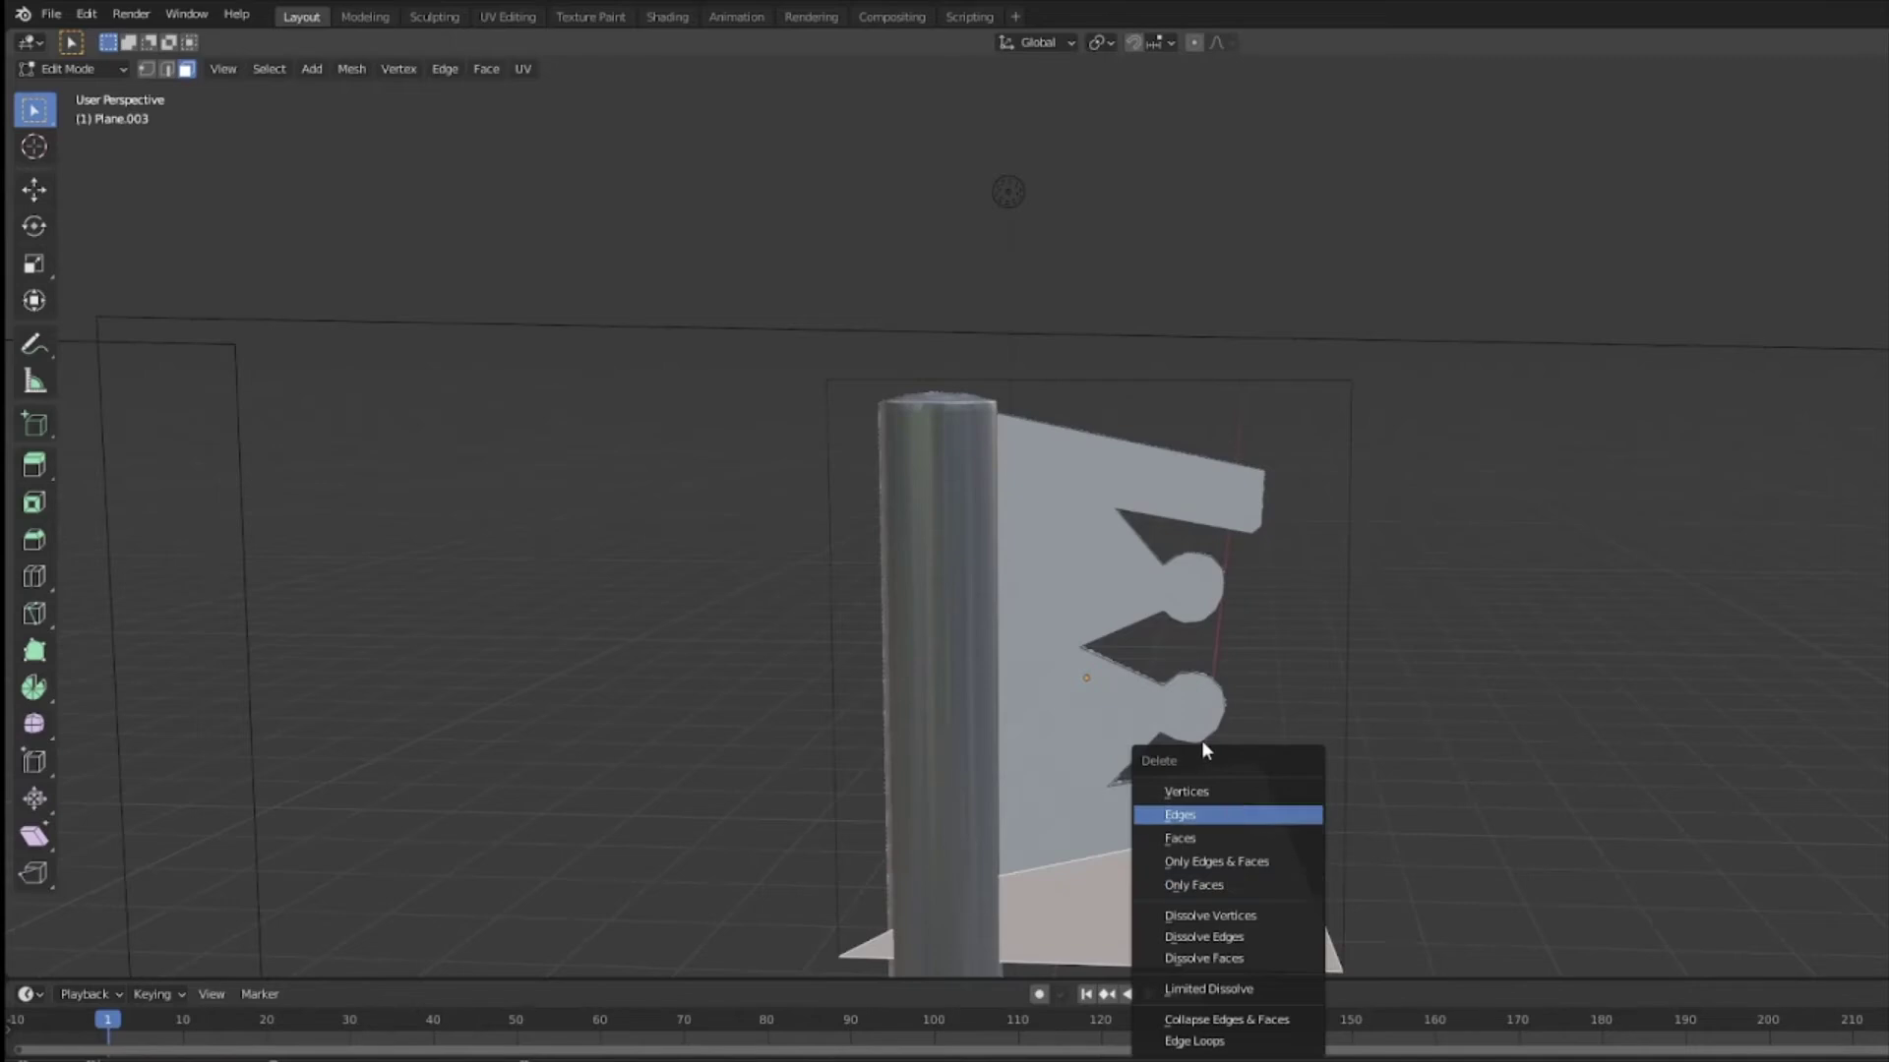
pyautogui.click(1252, 884)
# Step: Select the whole teeth mesh and move it about 0.074 m along X
pyautogui.moveTo(1269, 874); pyautogui.dragTo(1089, 725, button='middle')
pyautogui.hotkey('shift', 'space')
pyautogui.press('g')
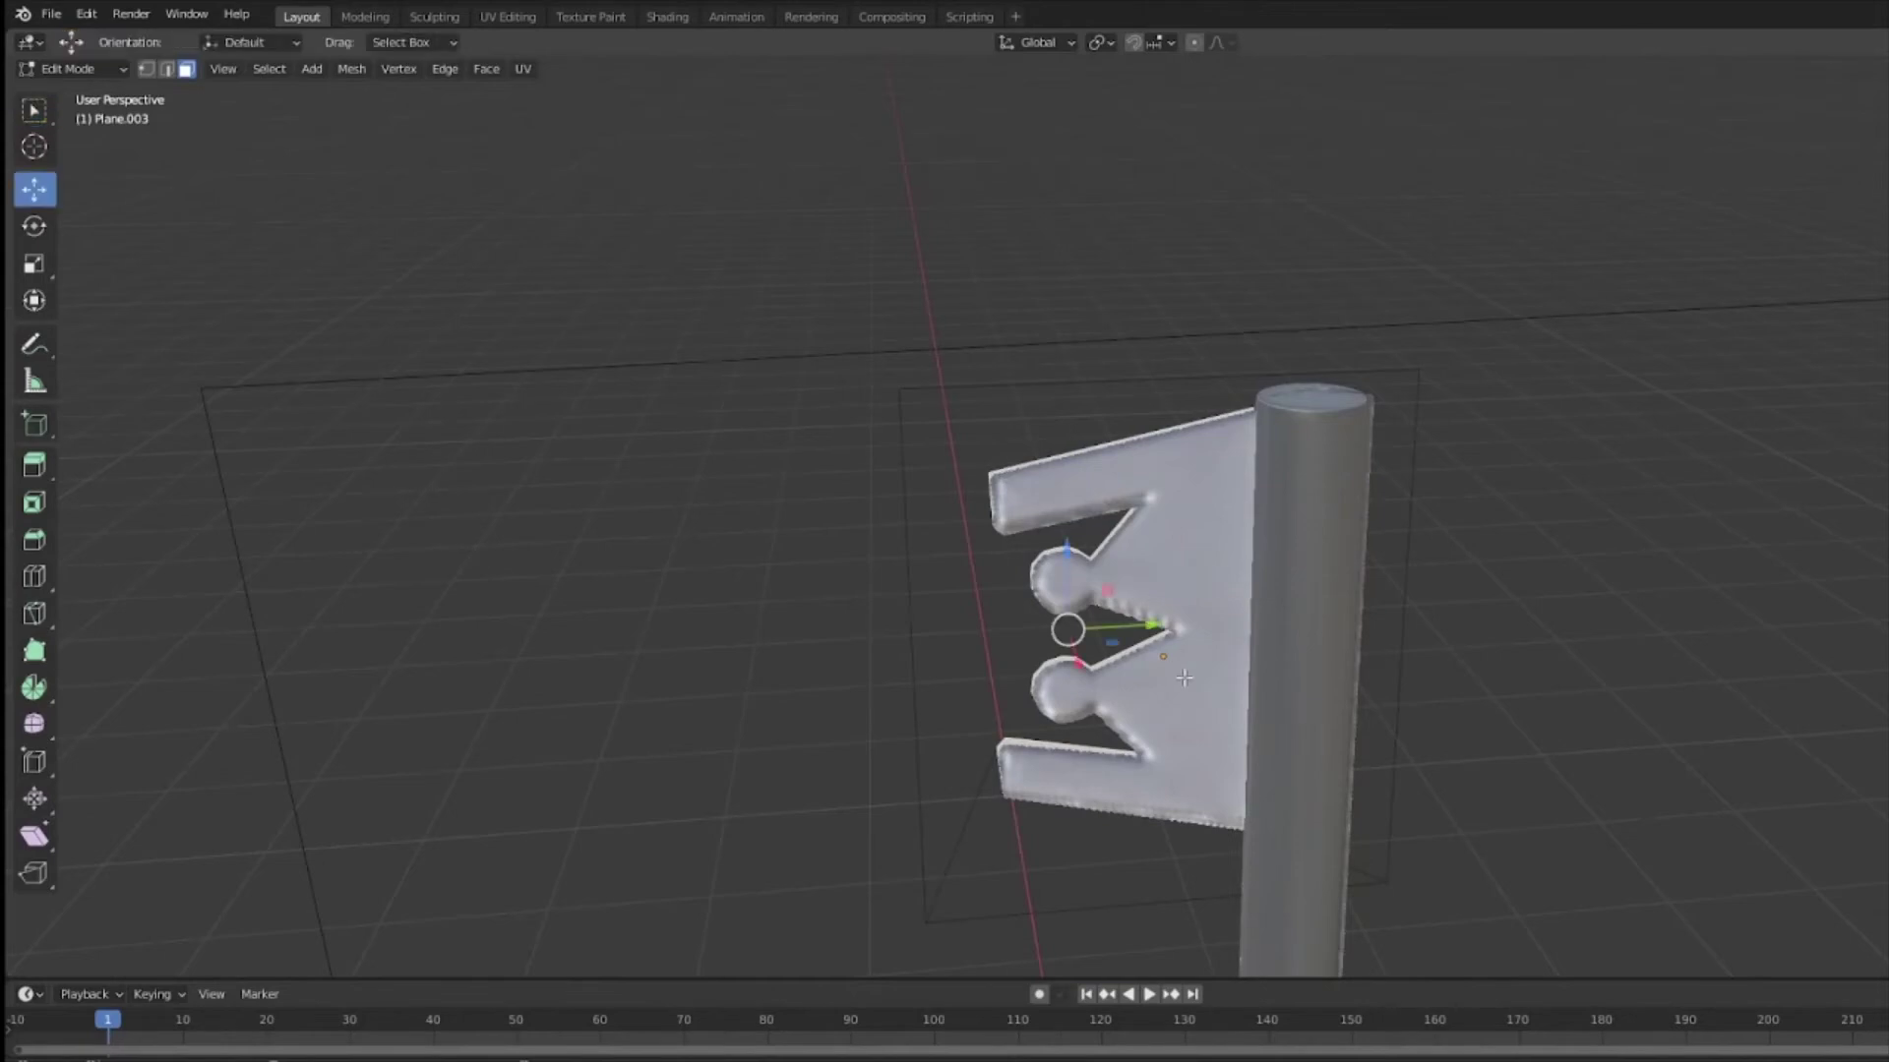
pyautogui.press('a')
pyautogui.moveTo(1079, 665); pyautogui.dragTo(1081, 689)
pyautogui.moveTo(930, 635); pyautogui.dragTo(918, 592, button='middle')
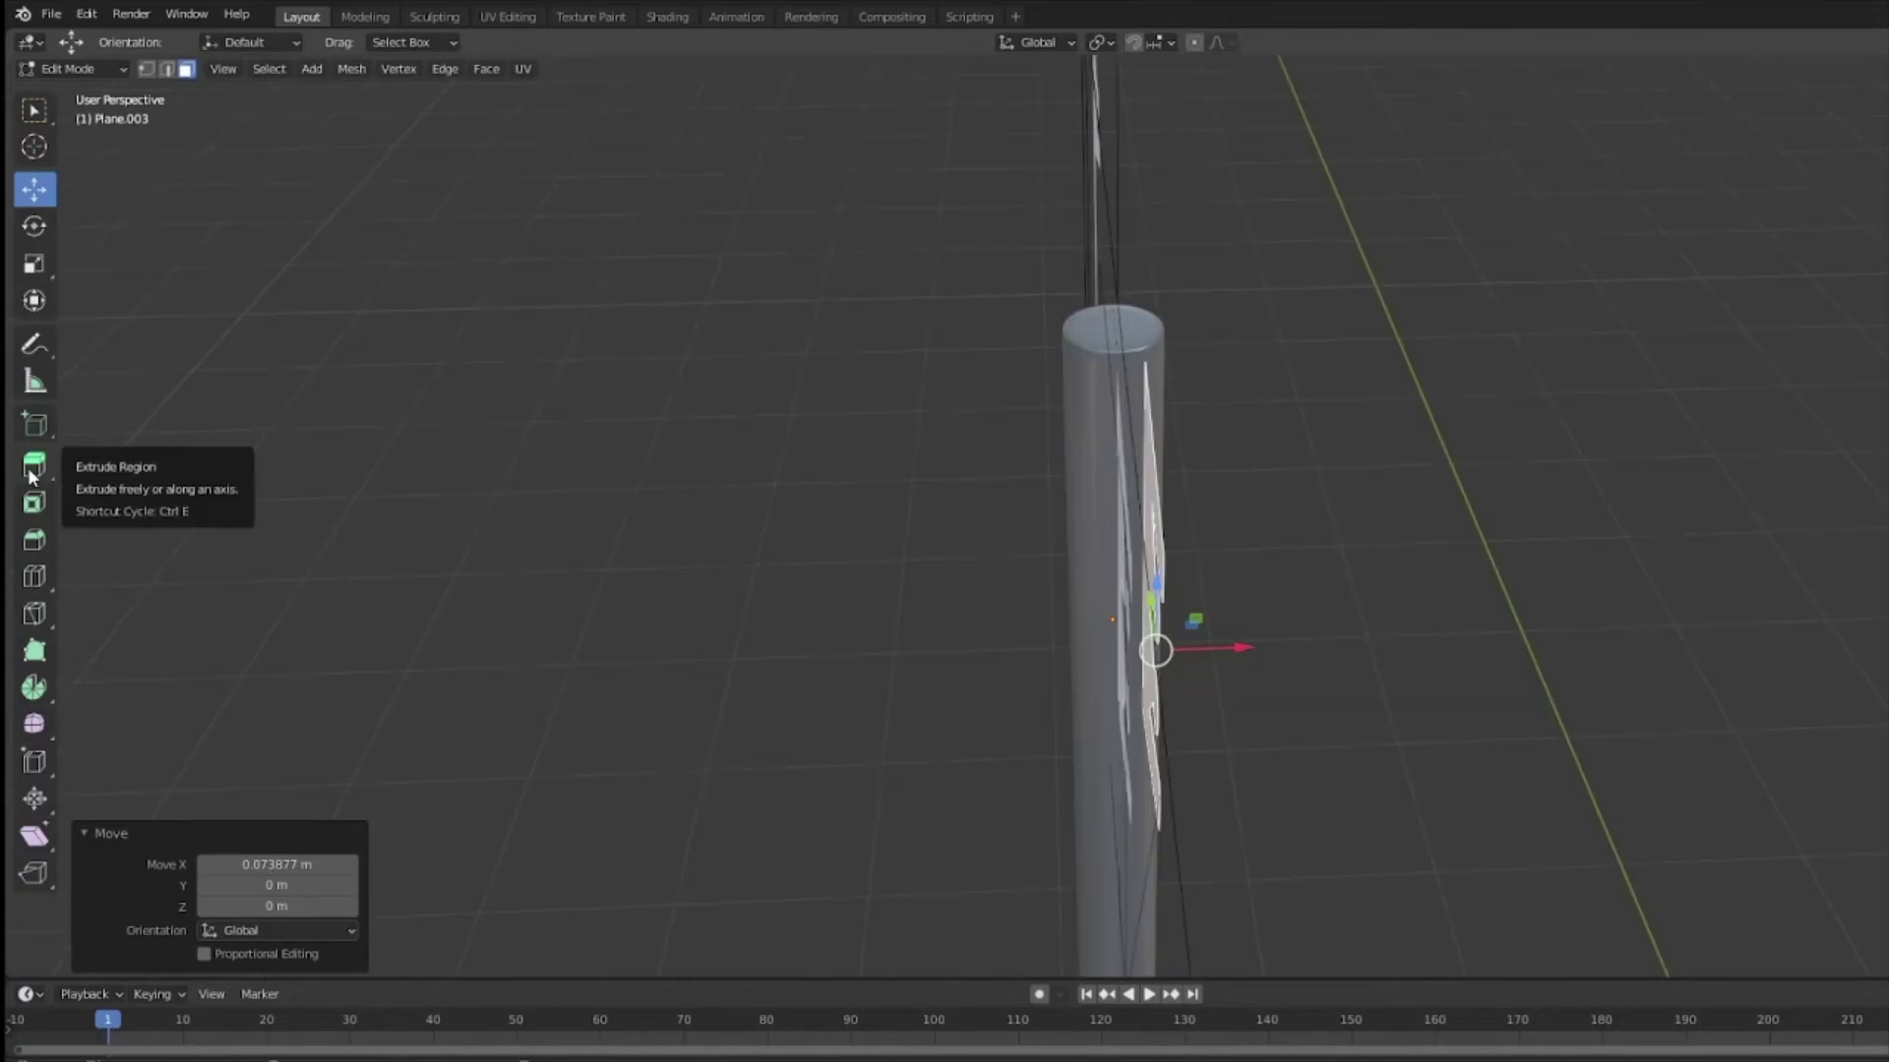
# Step: Extrude the teeth-shaped face along its normal to give the teeth thickness
pyautogui.click(29, 476)
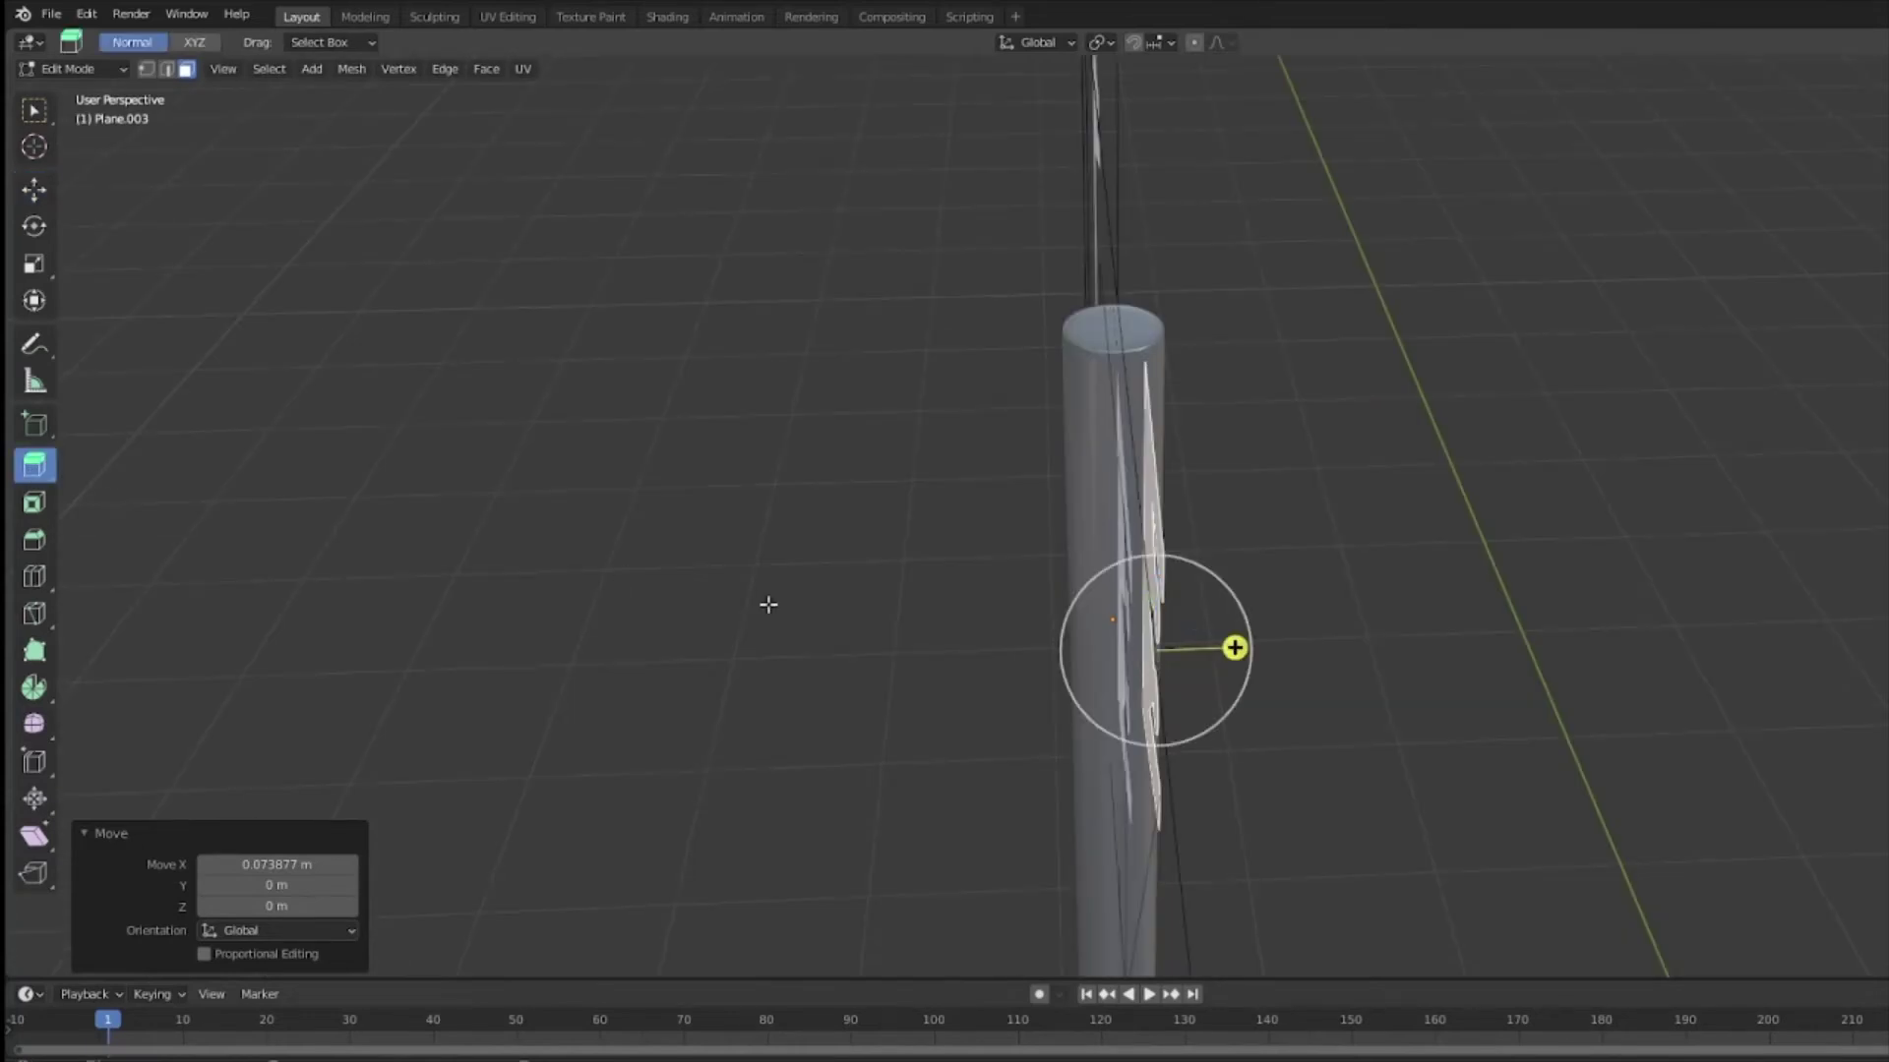
pyautogui.moveTo(1231, 645); pyautogui.dragTo(1261, 654)
pyautogui.moveTo(1261, 654); pyautogui.dragTo(1340, 650, button='middle')
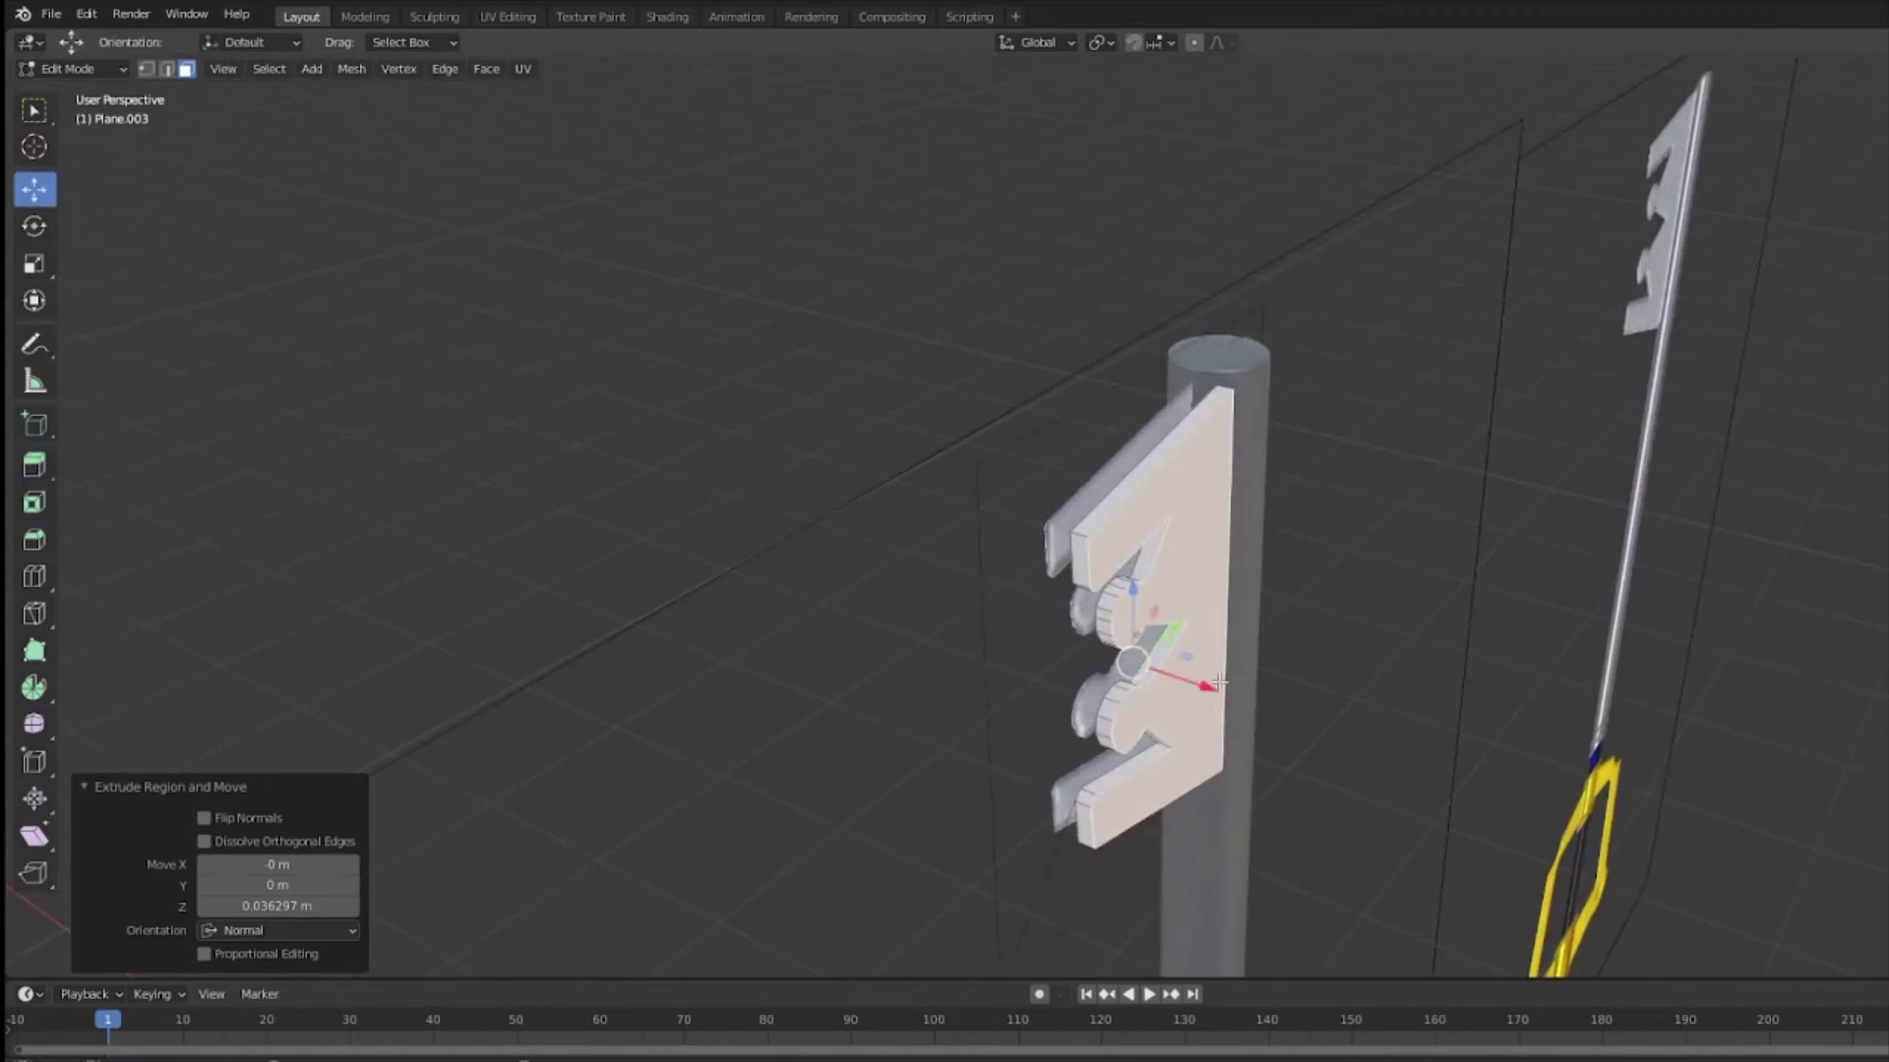
pyautogui.moveTo(1215, 686); pyautogui.dragTo(1220, 685)
pyautogui.moveTo(1219, 686); pyautogui.dragTo(1335, 655, button='middle')
pyautogui.moveTo(1237, 546); pyautogui.dragTo(1421, 628, button='middle')
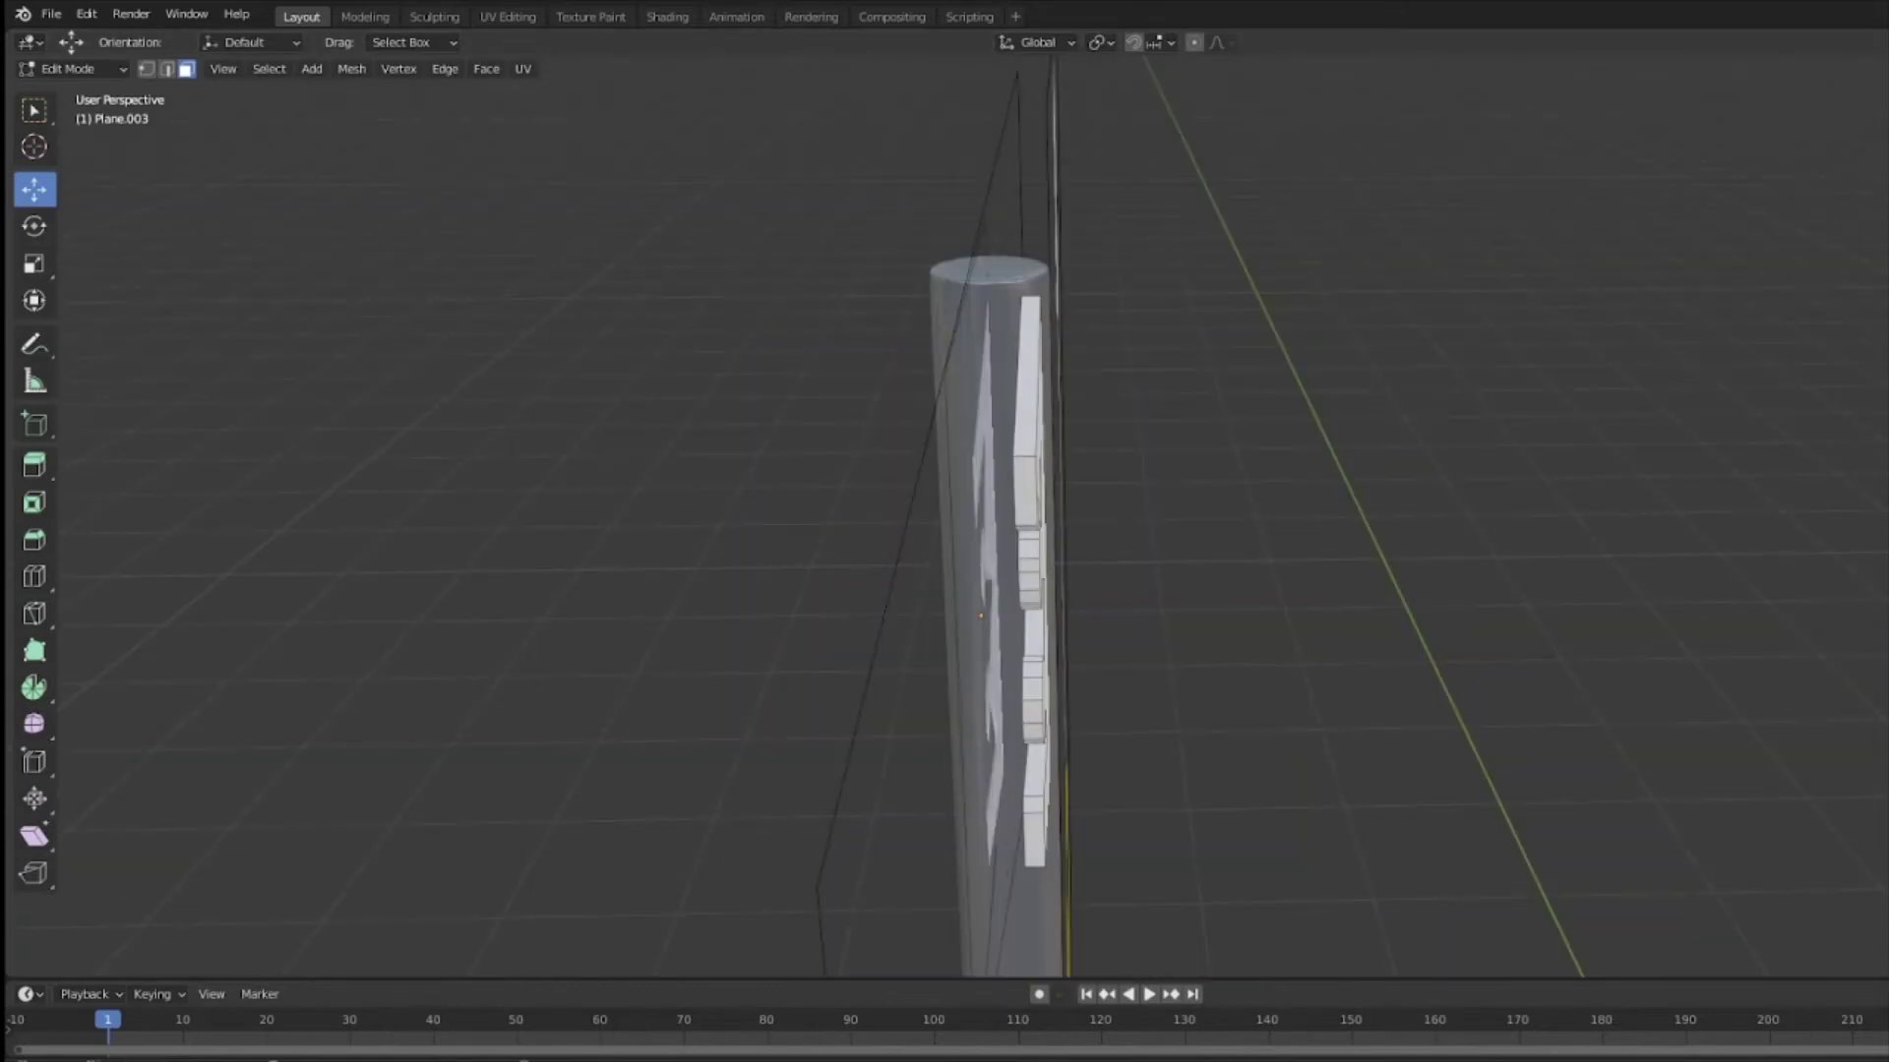
# Step: Select the teeth's front face and move it along X, inward toward the shaft's centre
pyautogui.moveTo(1855, 476); pyautogui.dragTo(1550, 536, button='middle')
pyautogui.click(1073, 525)
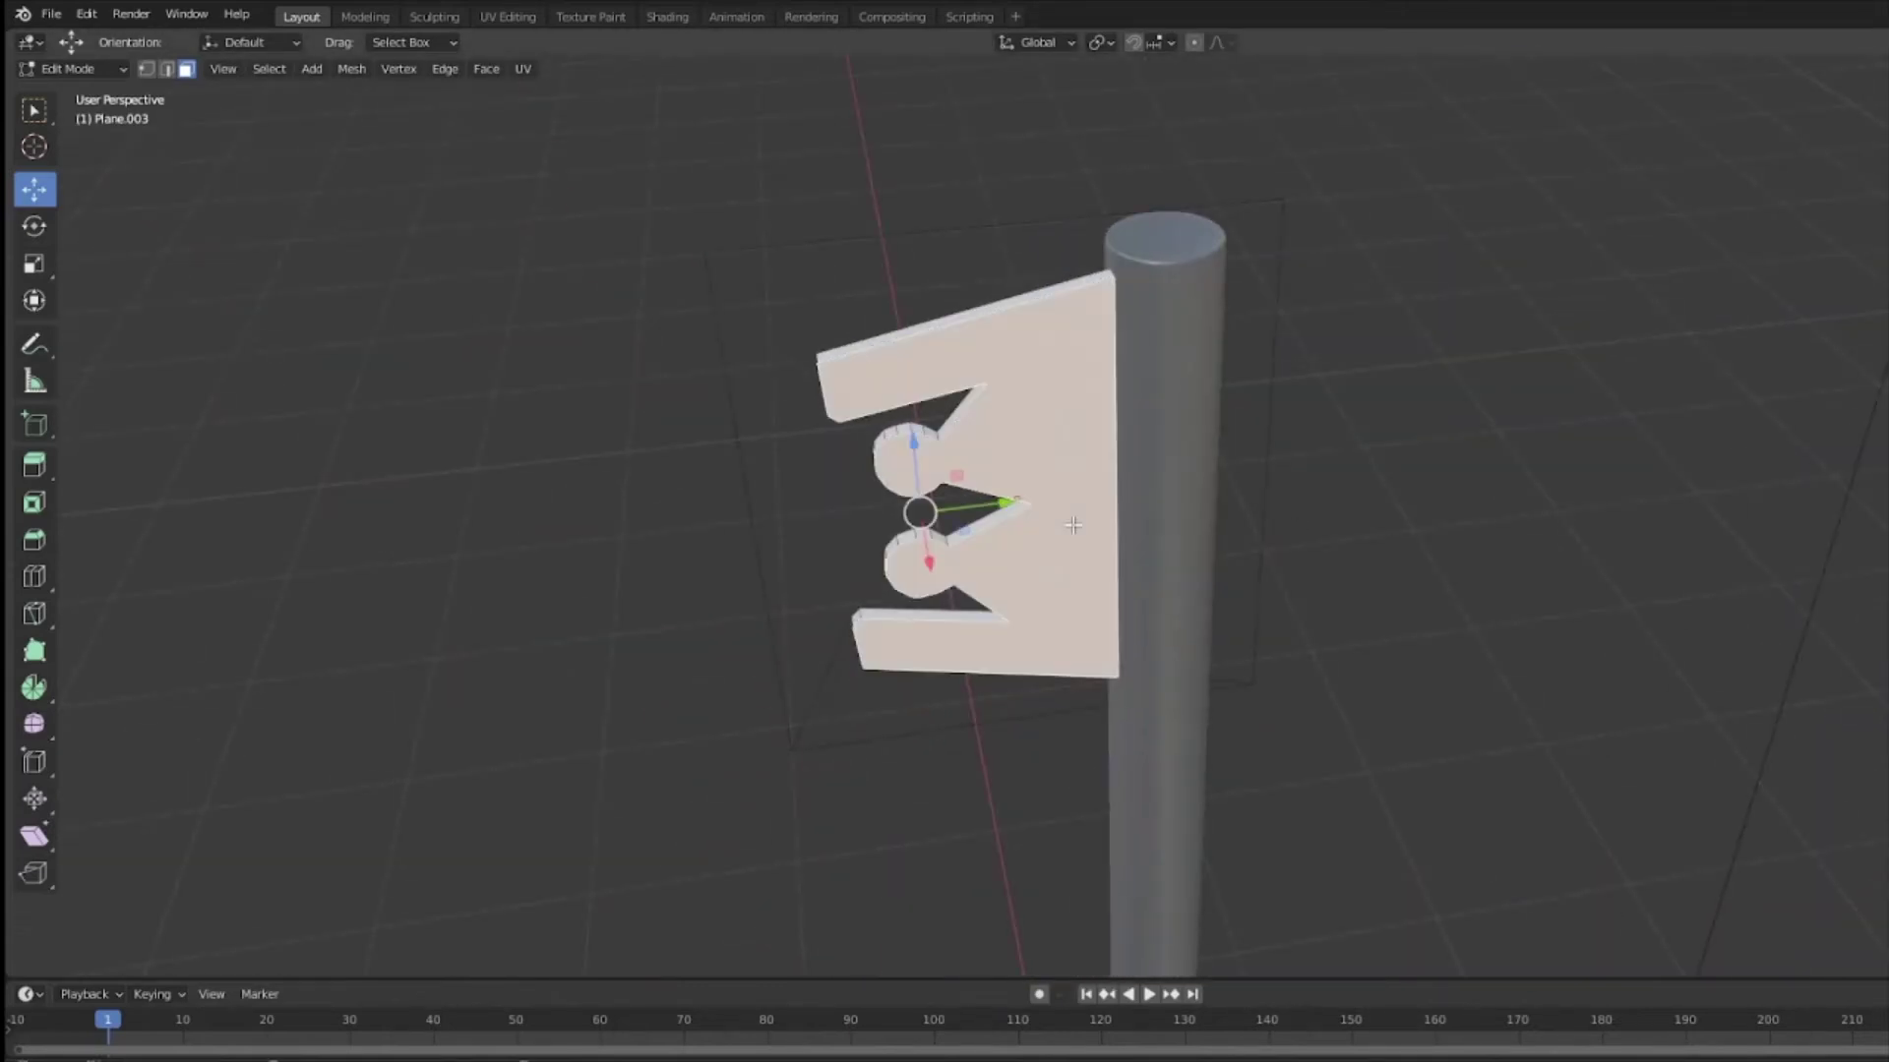
pyautogui.moveTo(928, 562); pyautogui.dragTo(922, 551)
pyautogui.moveTo(925, 553); pyautogui.dragTo(1197, 690, button='middle')
# Step: Move the teeth's back face about 0.048 m outward along X to thicken them, and return to Object Mode
pyautogui.moveTo(1062, 719); pyautogui.dragTo(1019, 717)
pyautogui.hotkey('ctrl', 'z')
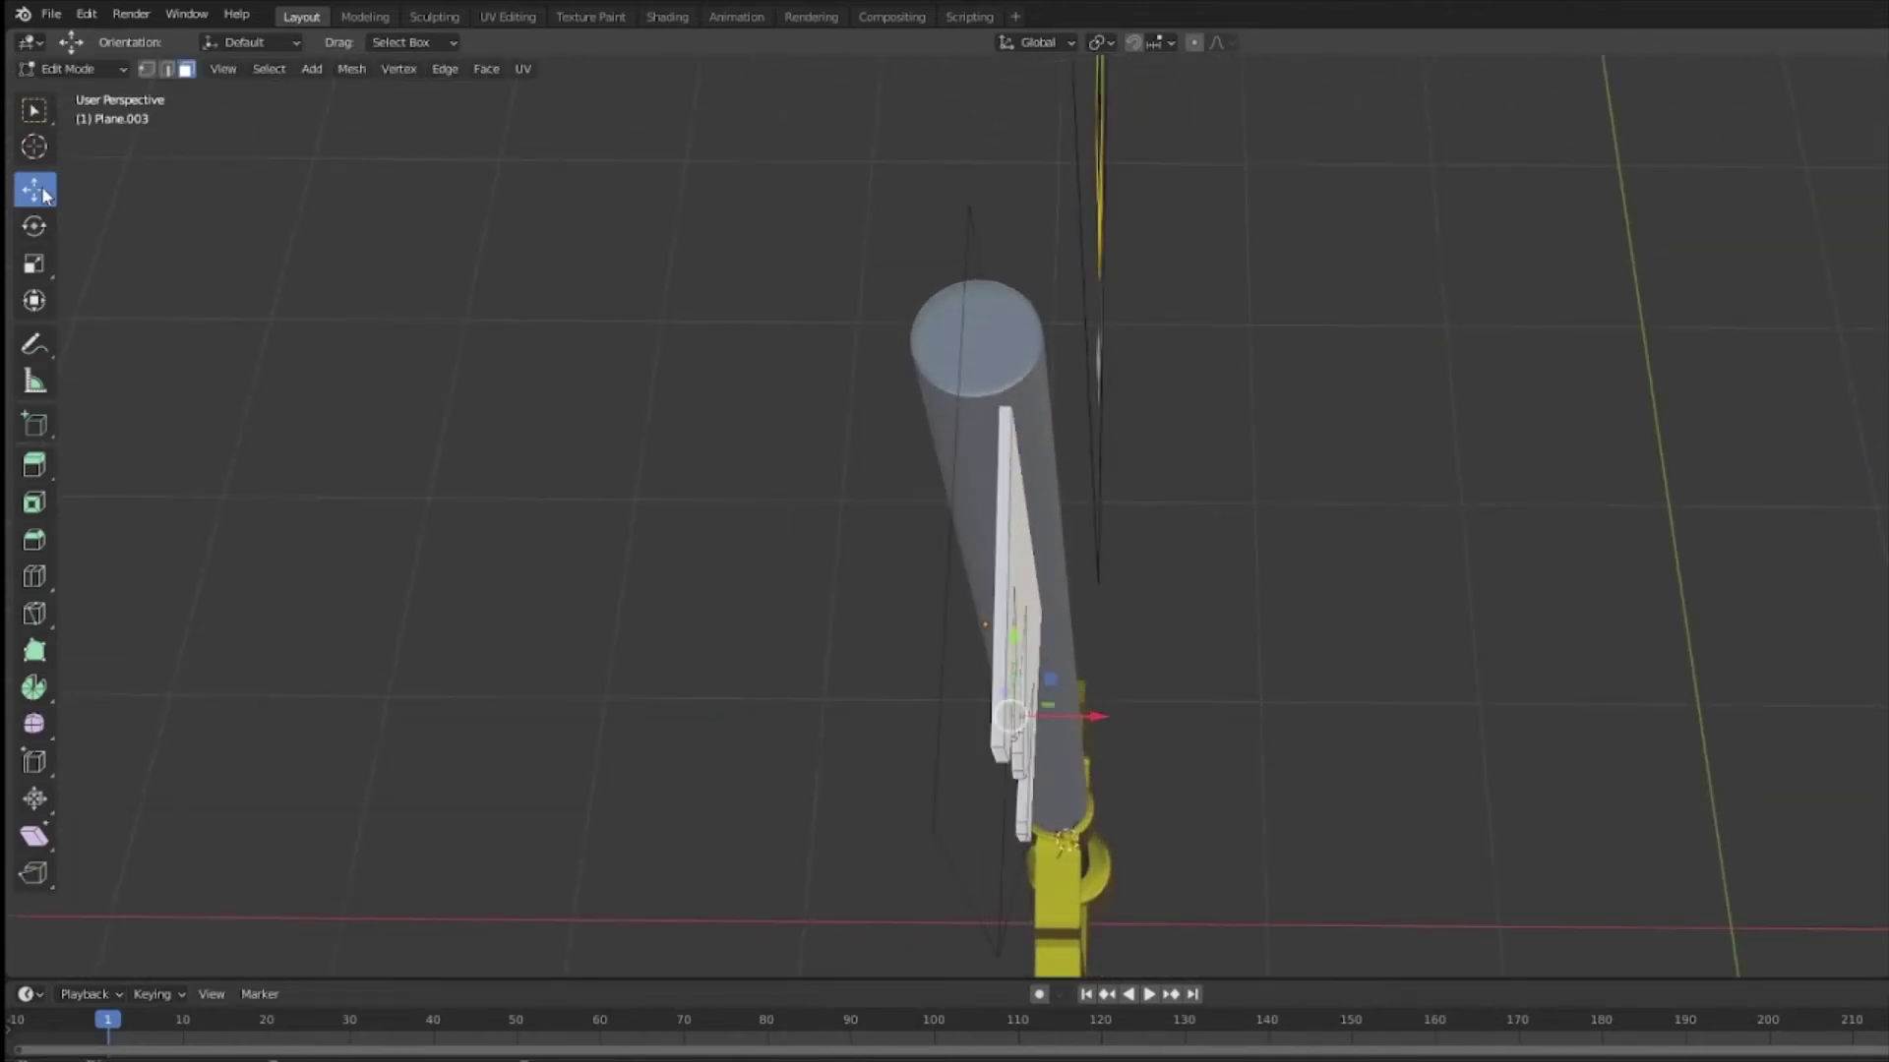
pyautogui.moveTo(1100, 714); pyautogui.dragTo(1064, 717)
pyautogui.moveTo(1064, 717); pyautogui.dragTo(1186, 563, button='middle')
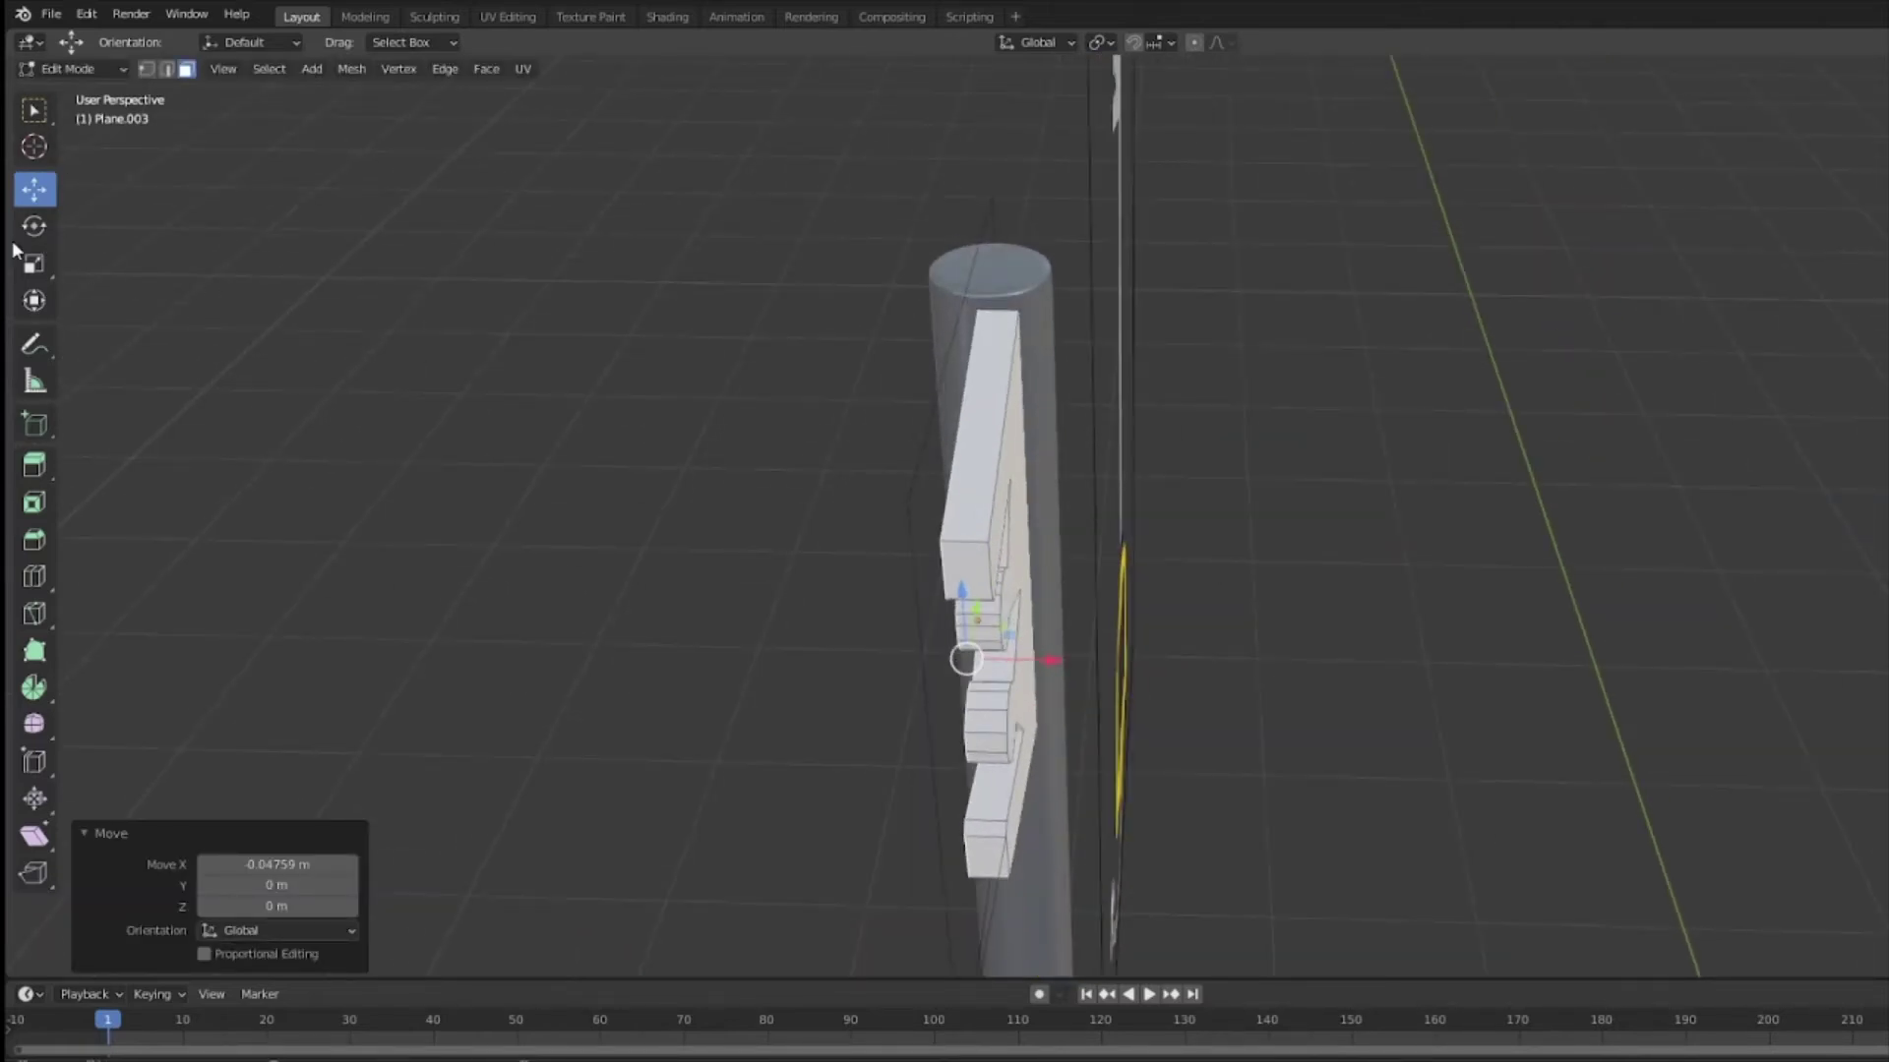
pyautogui.click(455, 256)
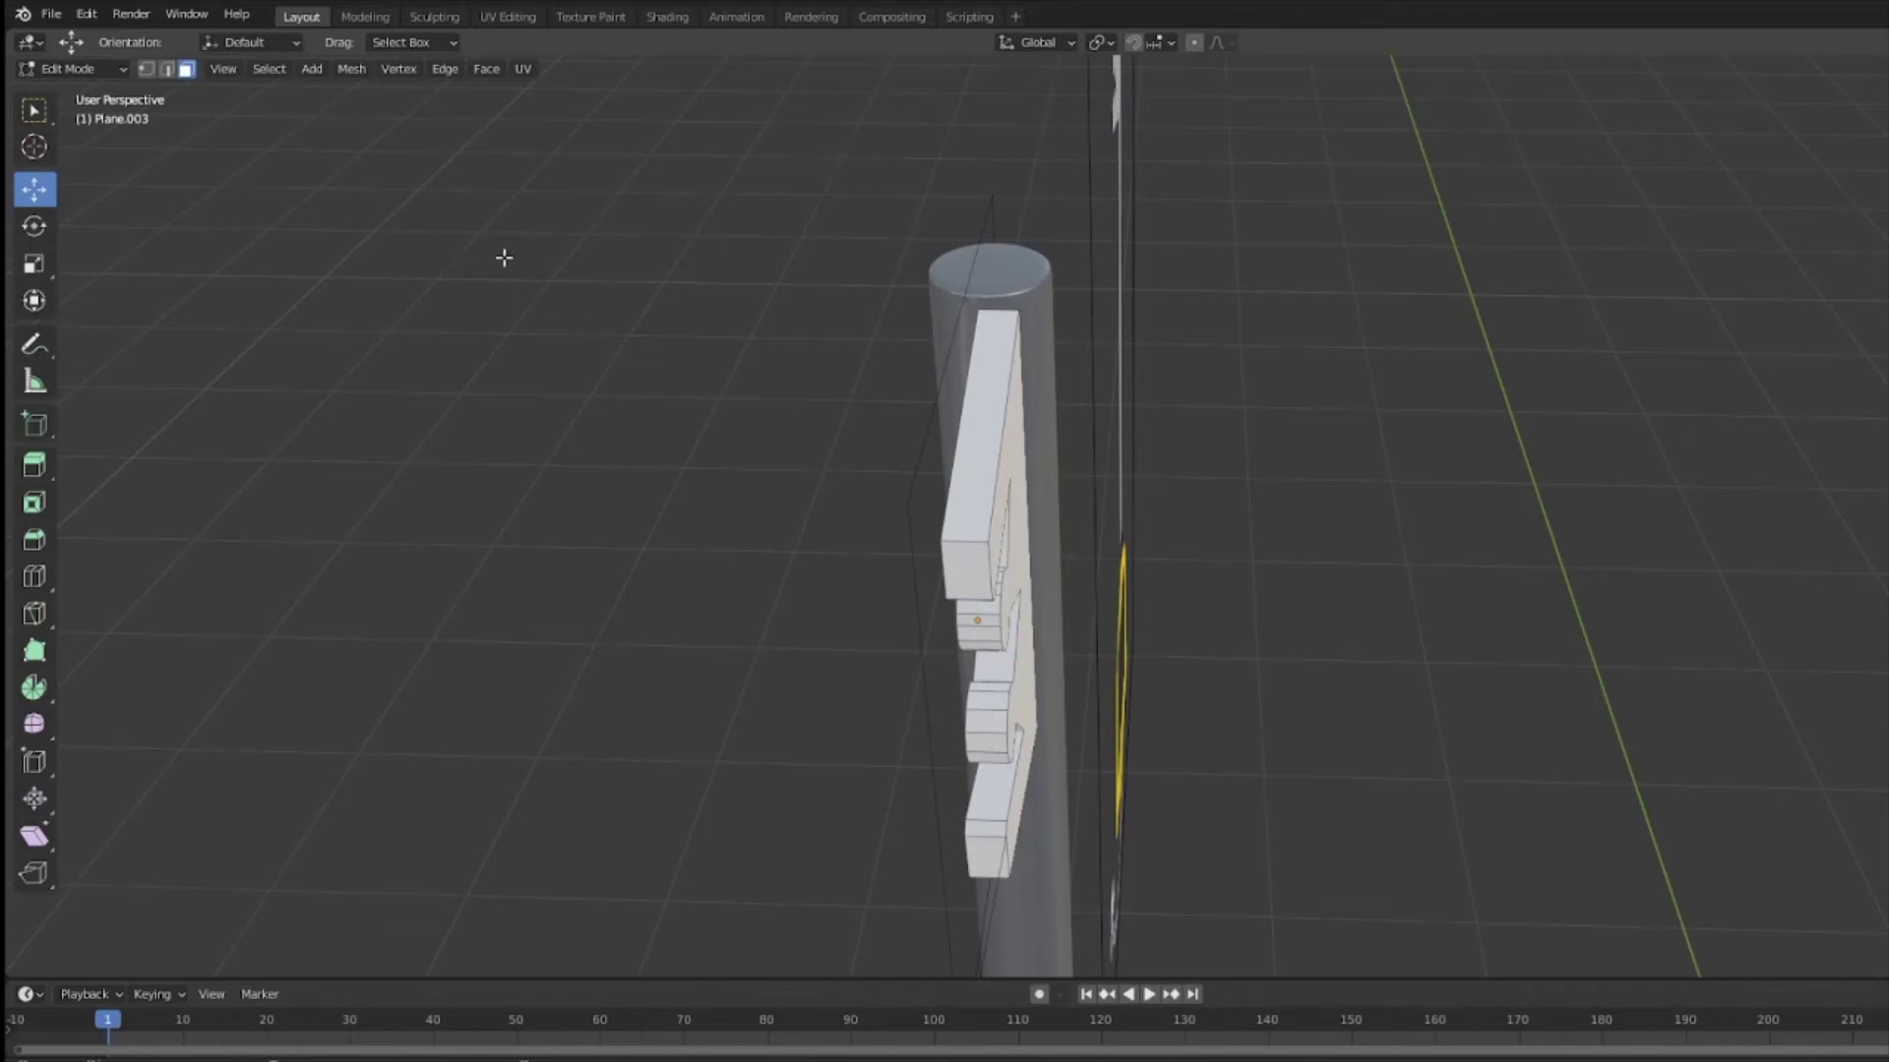
pyautogui.click(69, 69)
pyautogui.click(67, 96)
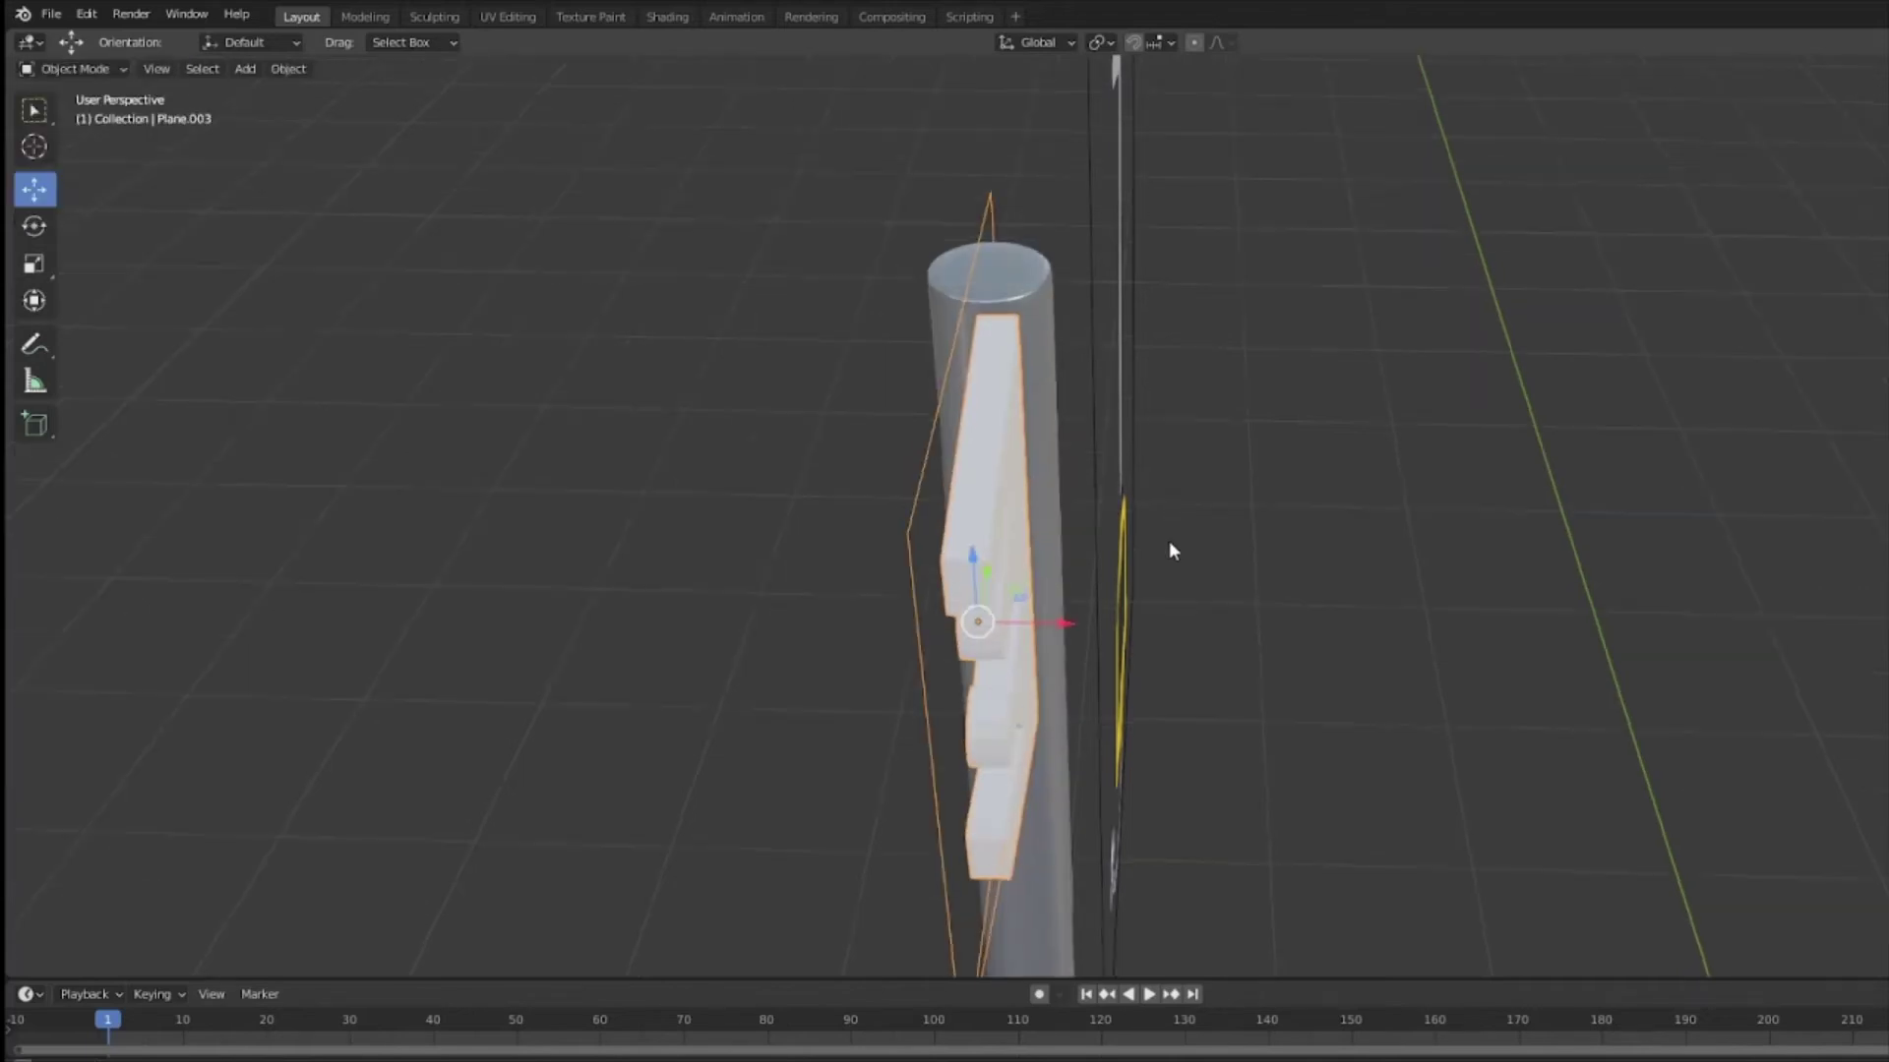
# Step: Select the leftover edges of the plane's rectangular frame around the teeth and delete them as edges
pyautogui.moveTo(1168, 540); pyautogui.dragTo(1090, 617, button='middle')
pyautogui.click(799, 338)
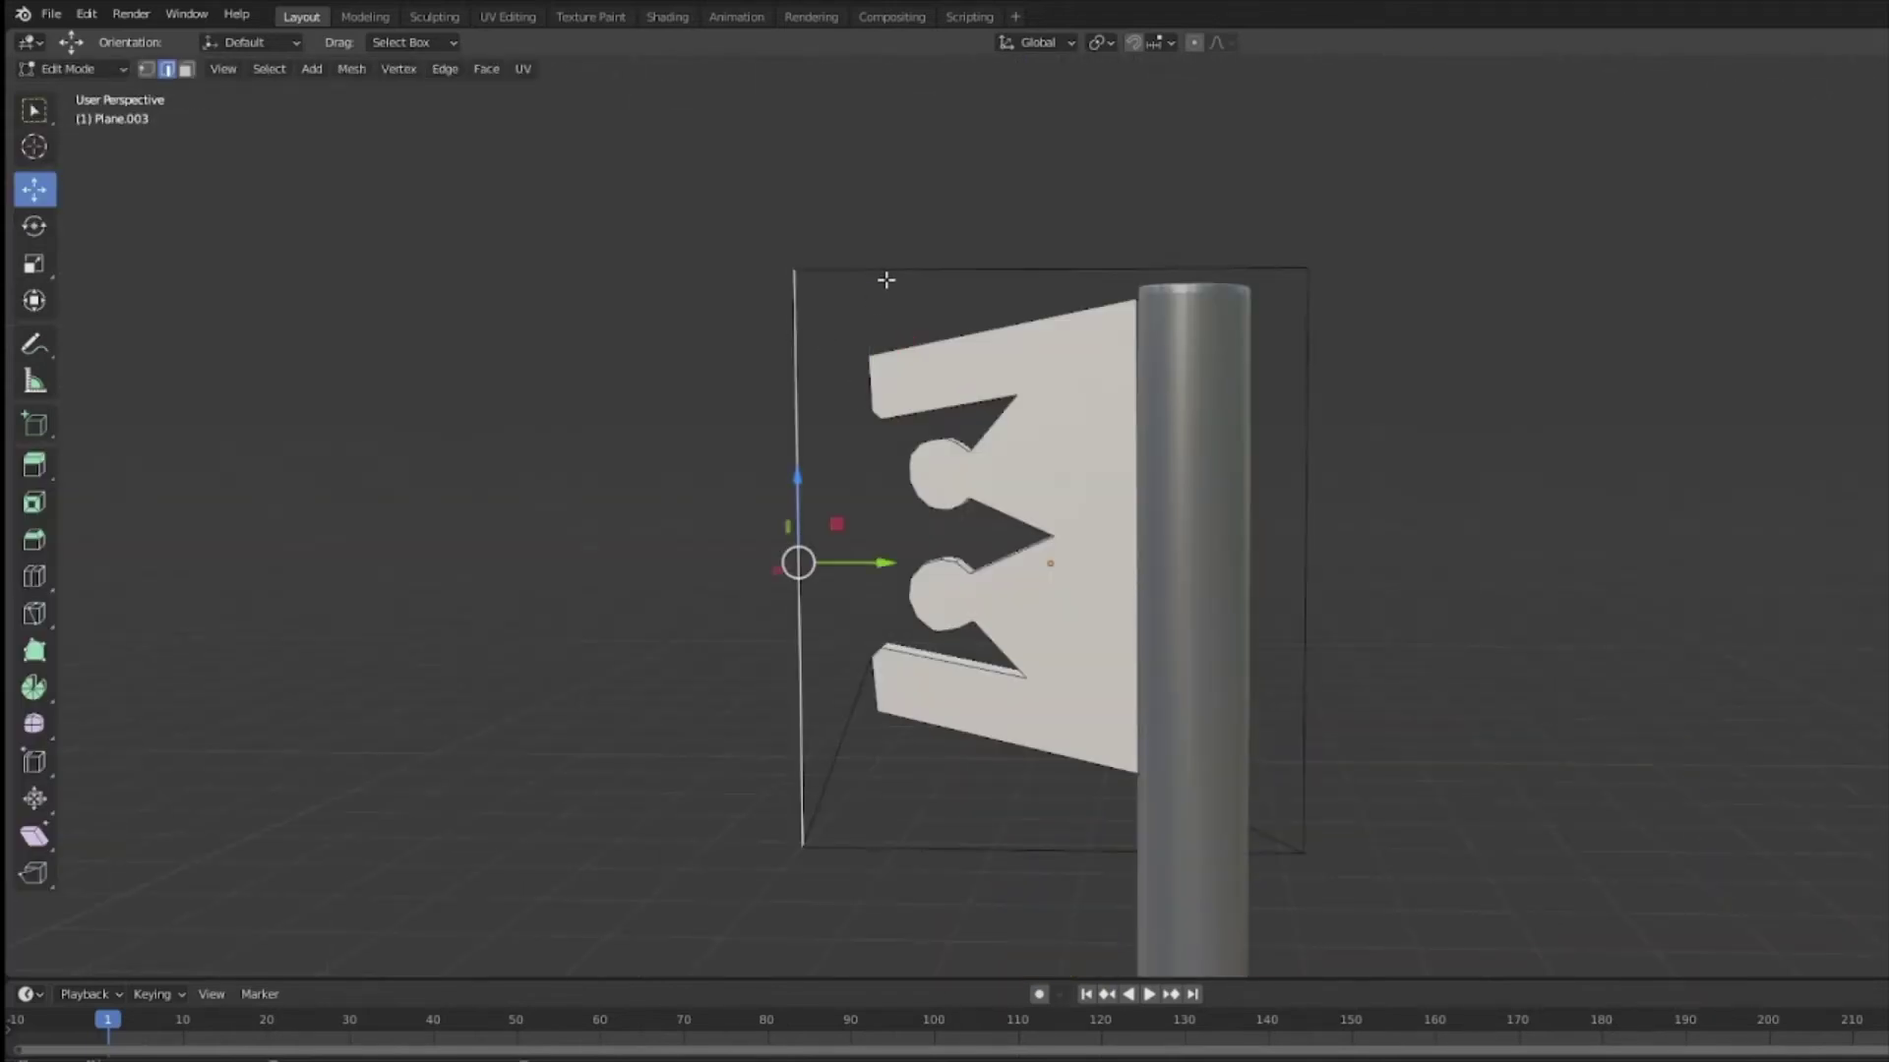
pyautogui.keyDown('shift'); pyautogui.click(887, 279); pyautogui.keyUp('shift')
pyautogui.keyDown('shift'); pyautogui.click(1322, 557); pyautogui.keyUp('shift')
pyautogui.keyDown('shift'); pyautogui.click(1285, 831); pyautogui.keyUp('shift')
pyautogui.keyDown('shift'); pyautogui.click(834, 740); pyautogui.keyUp('shift')
pyautogui.press('x')
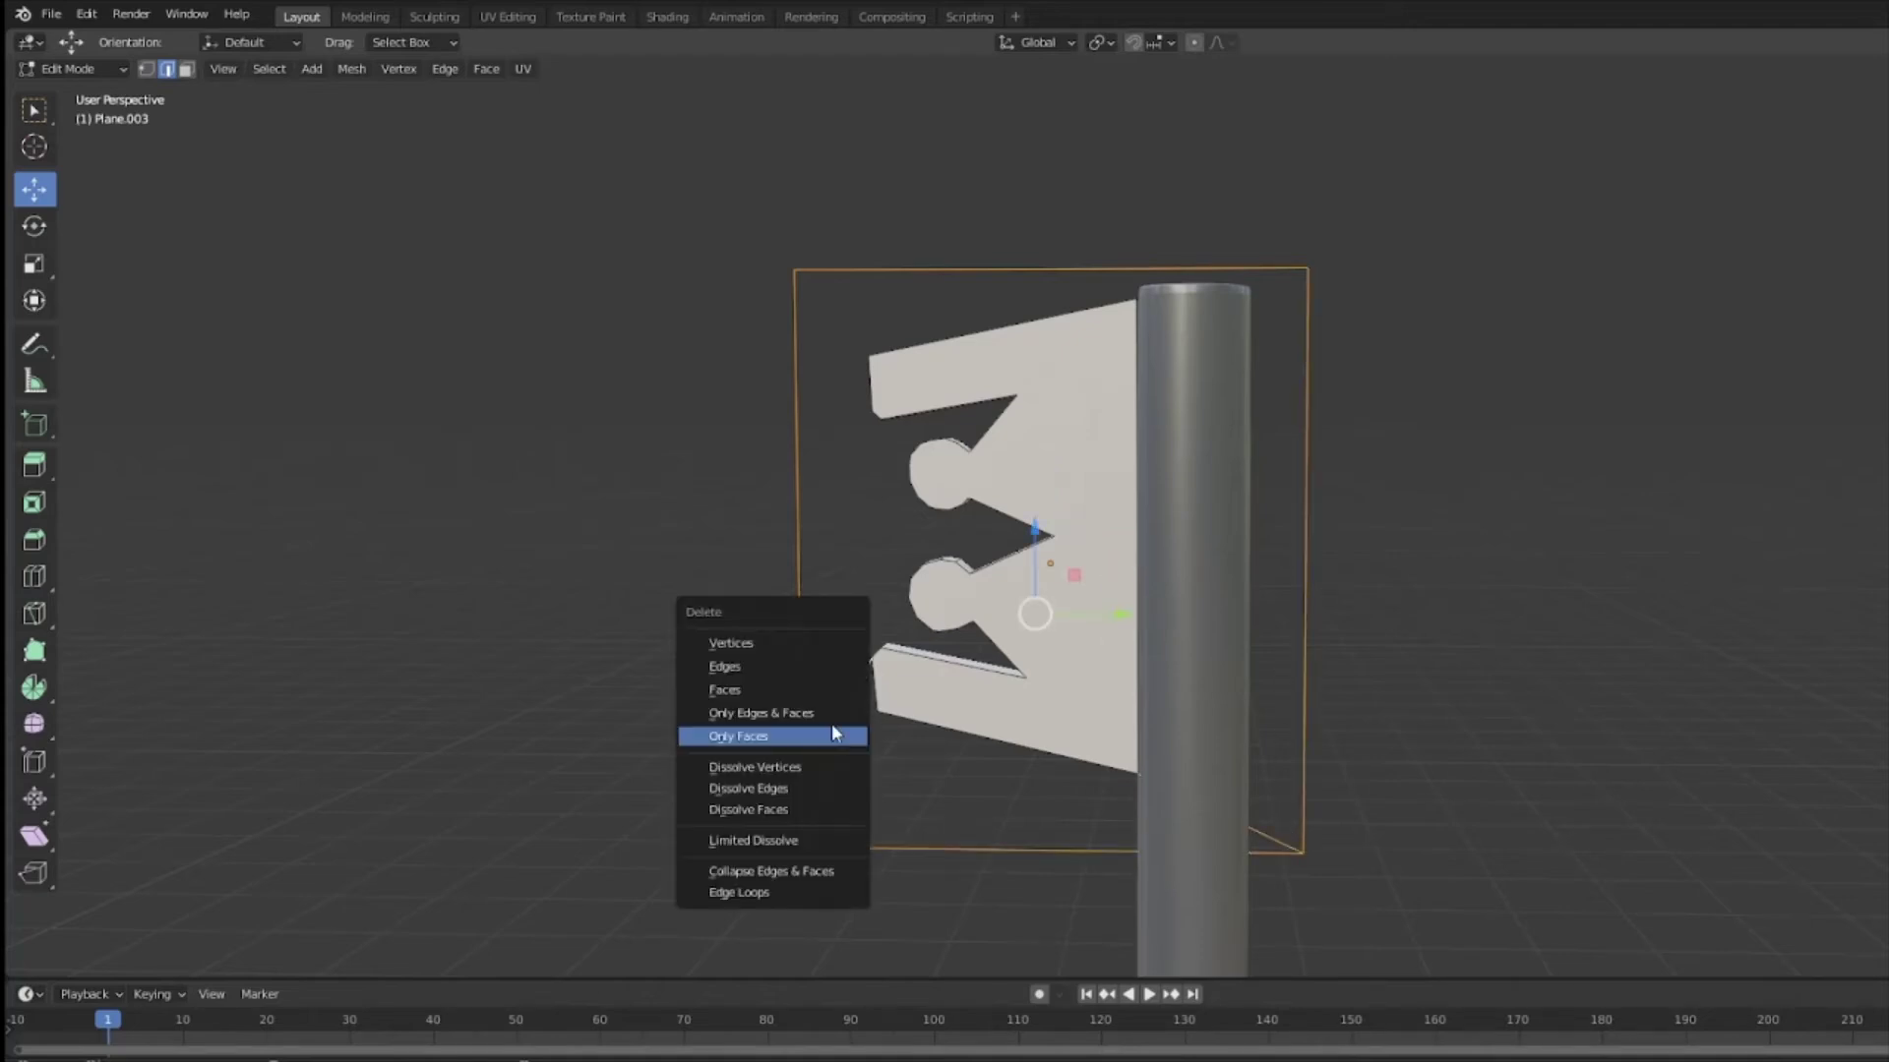
pyautogui.click(777, 659)
# Step: In Object Mode, nudge the teeth along X and about 0.007 m along Y to centre them against the shaft, checking from the front
pyautogui.moveTo(615, 462); pyautogui.dragTo(978, 618, button='middle')
pyautogui.scroll(4, 978, 617)
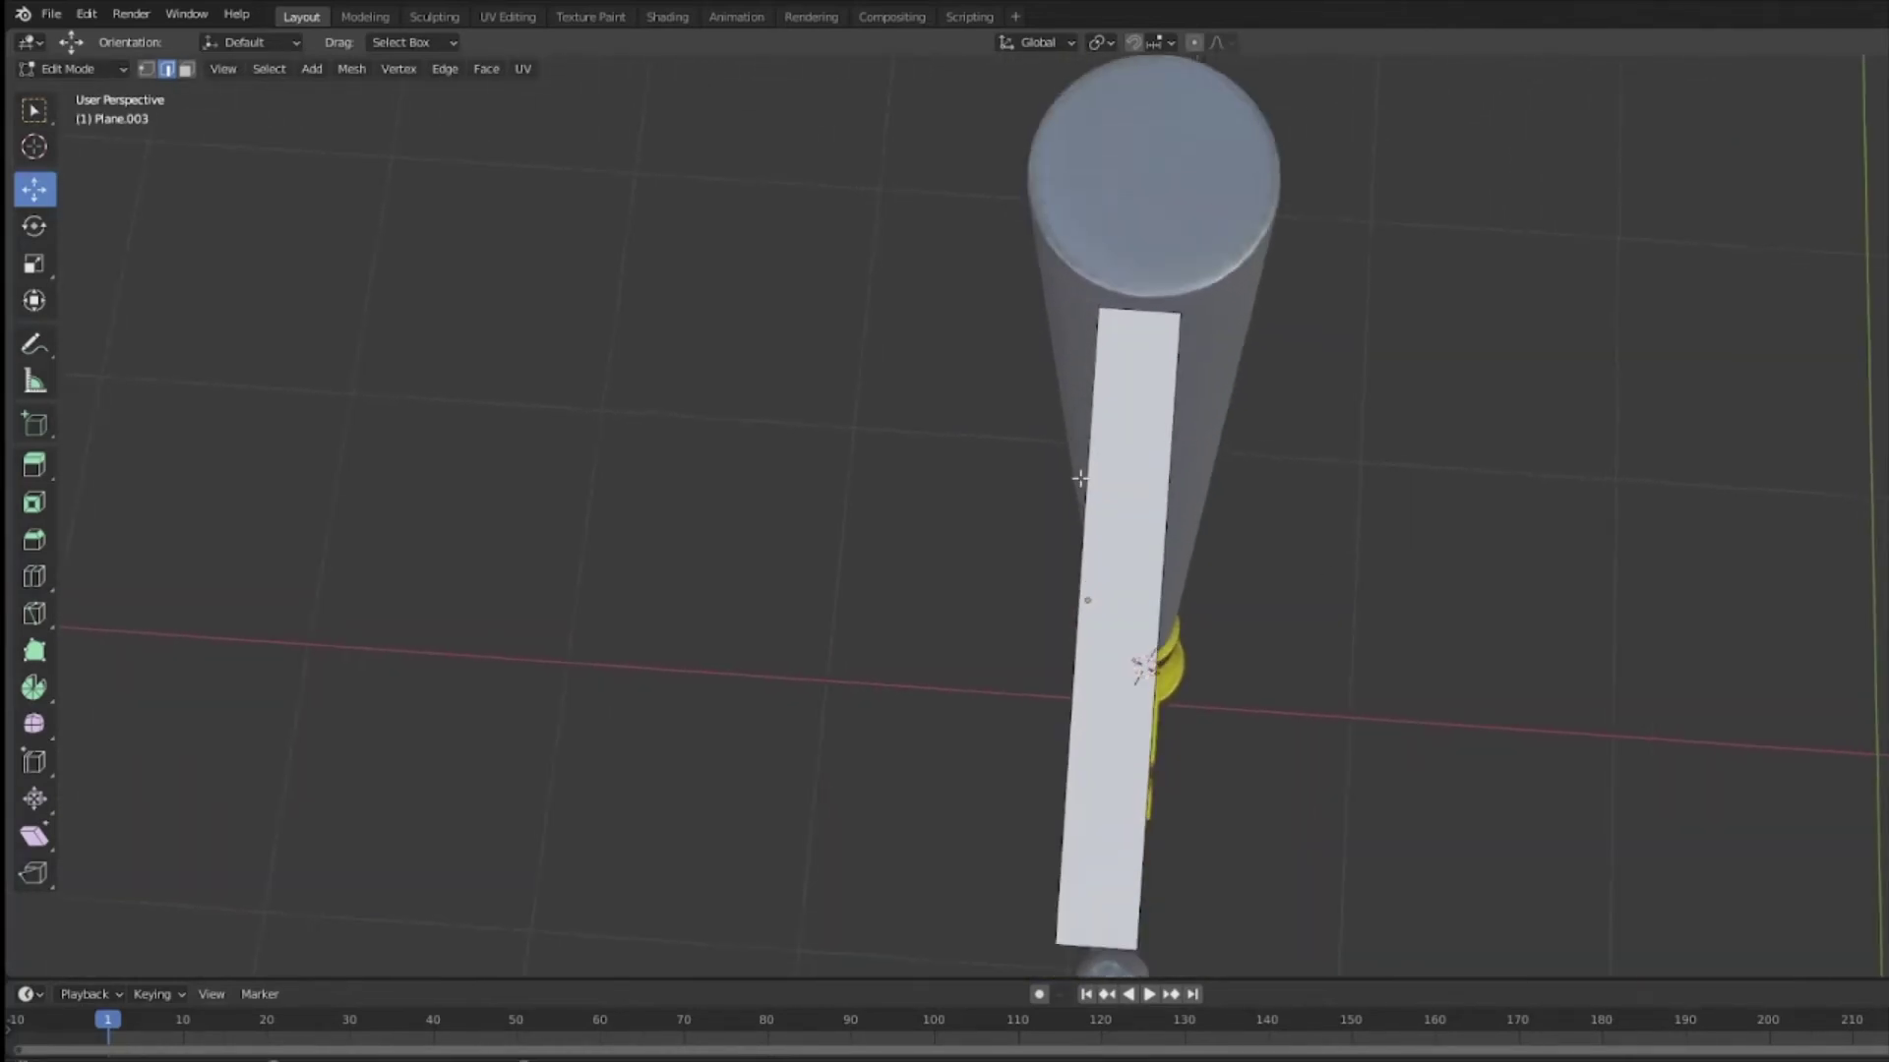
pyautogui.click(78, 71)
pyautogui.click(79, 93)
pyautogui.moveTo(1175, 604); pyautogui.dragTo(1178, 613)
pyautogui.moveTo(1177, 614); pyautogui.dragTo(1259, 419, button='middle')
pyautogui.moveTo(1141, 593); pyautogui.dragTo(1149, 592)
pyautogui.moveTo(1149, 593); pyautogui.dragTo(1537, 535, button='middle')
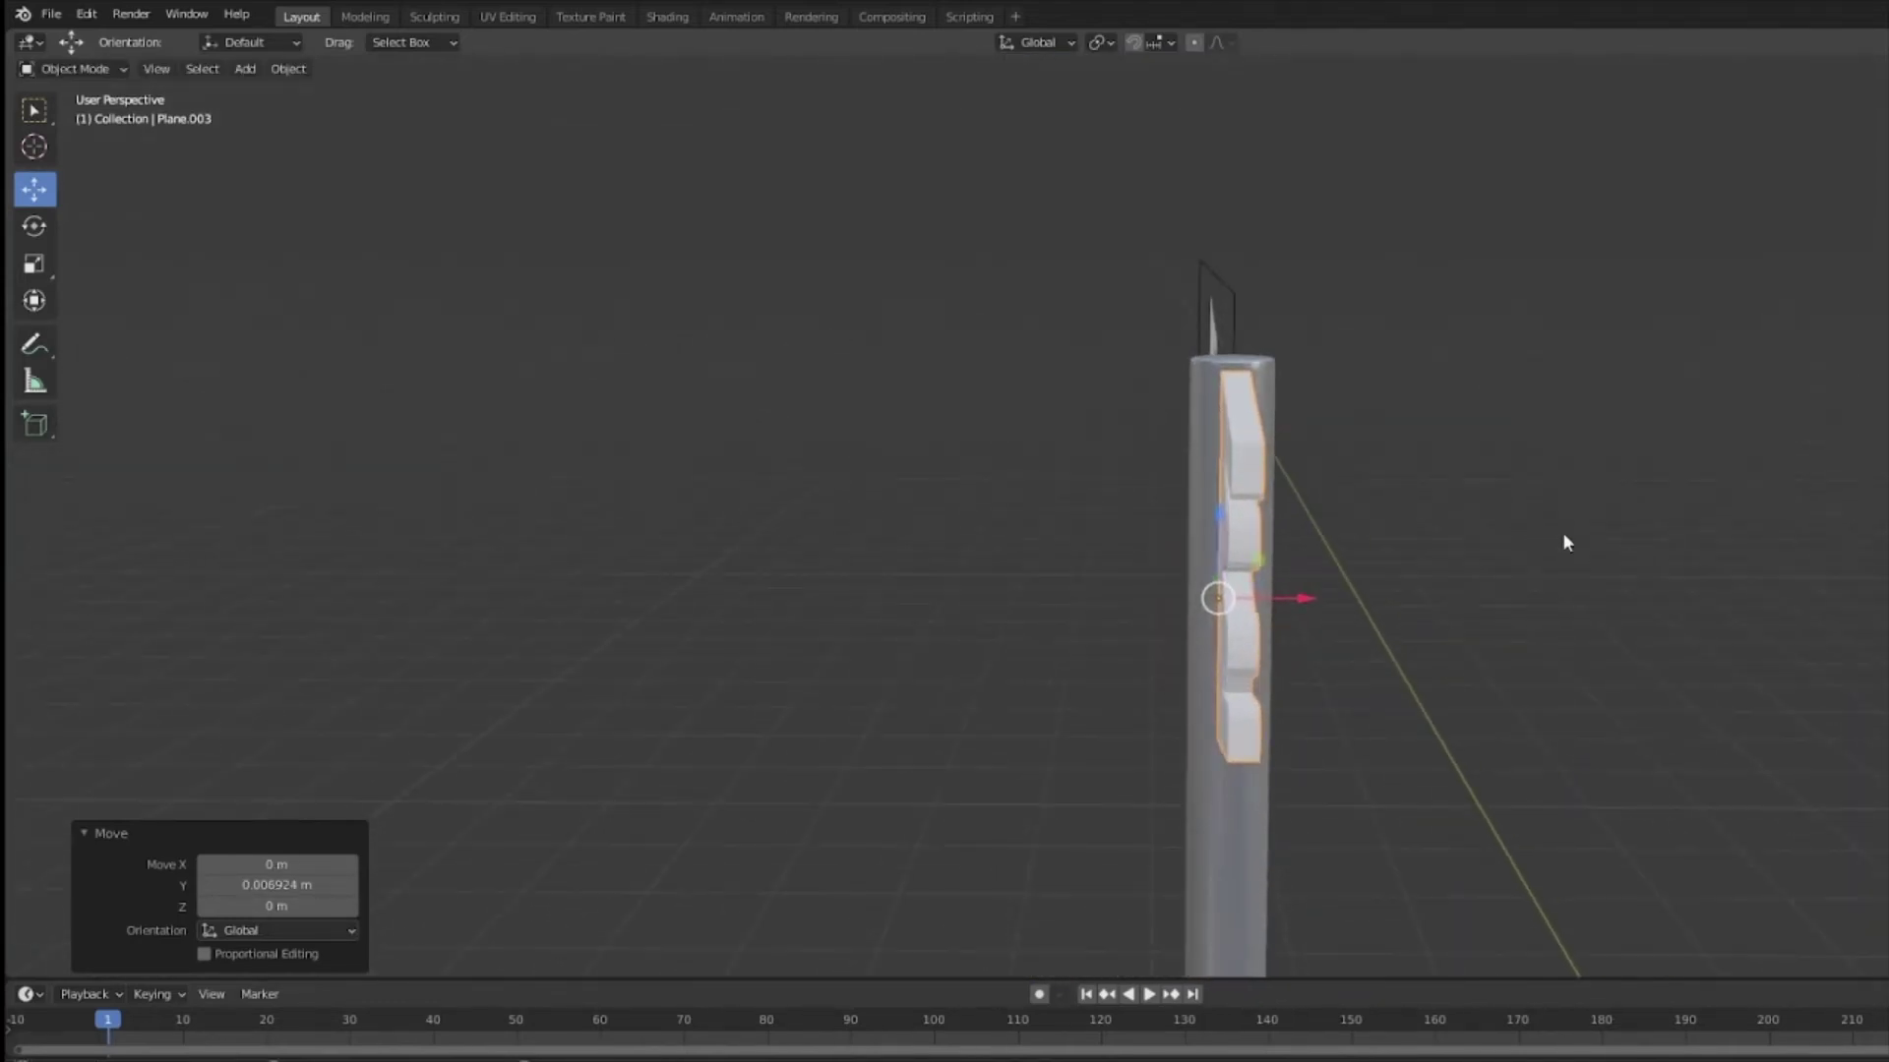
pyautogui.press('KP_1')
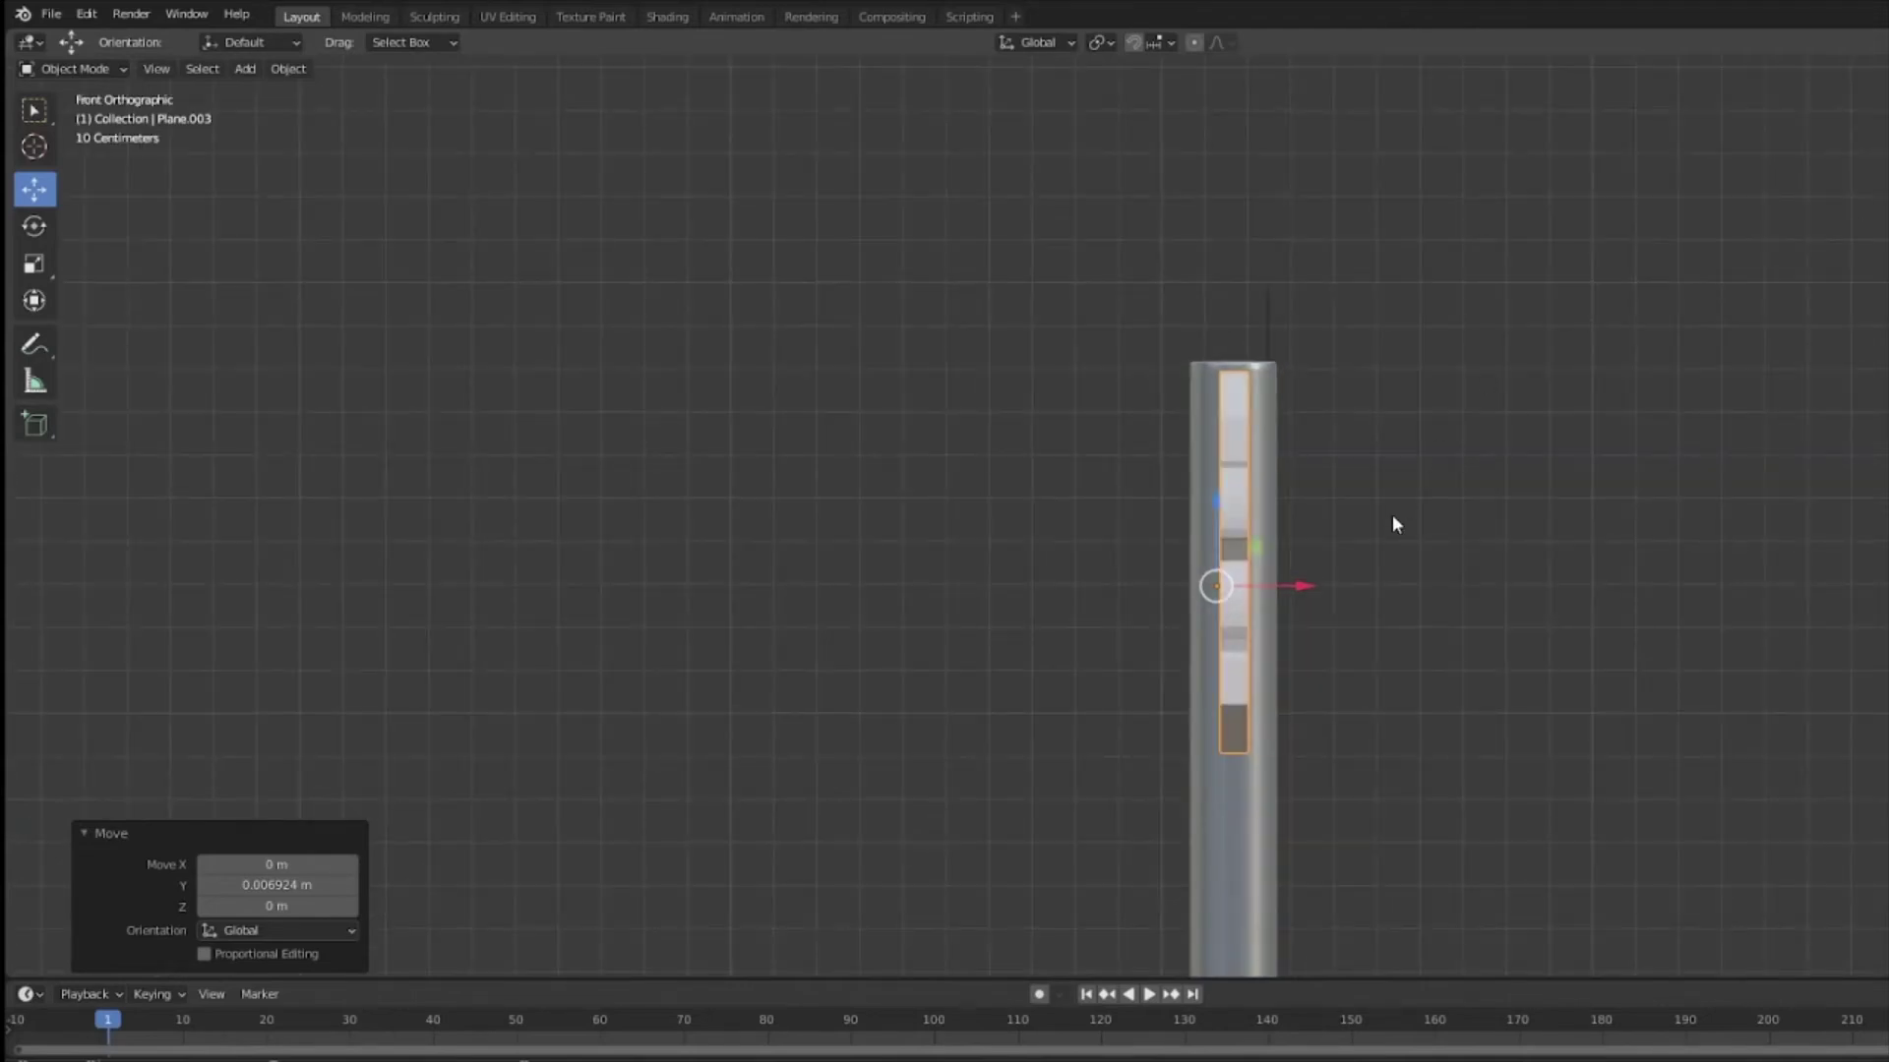
pyautogui.moveTo(1308, 576); pyautogui.dragTo(1359, 565)
pyautogui.moveTo(1636, 569); pyautogui.dragTo(1430, 574, button='middle')
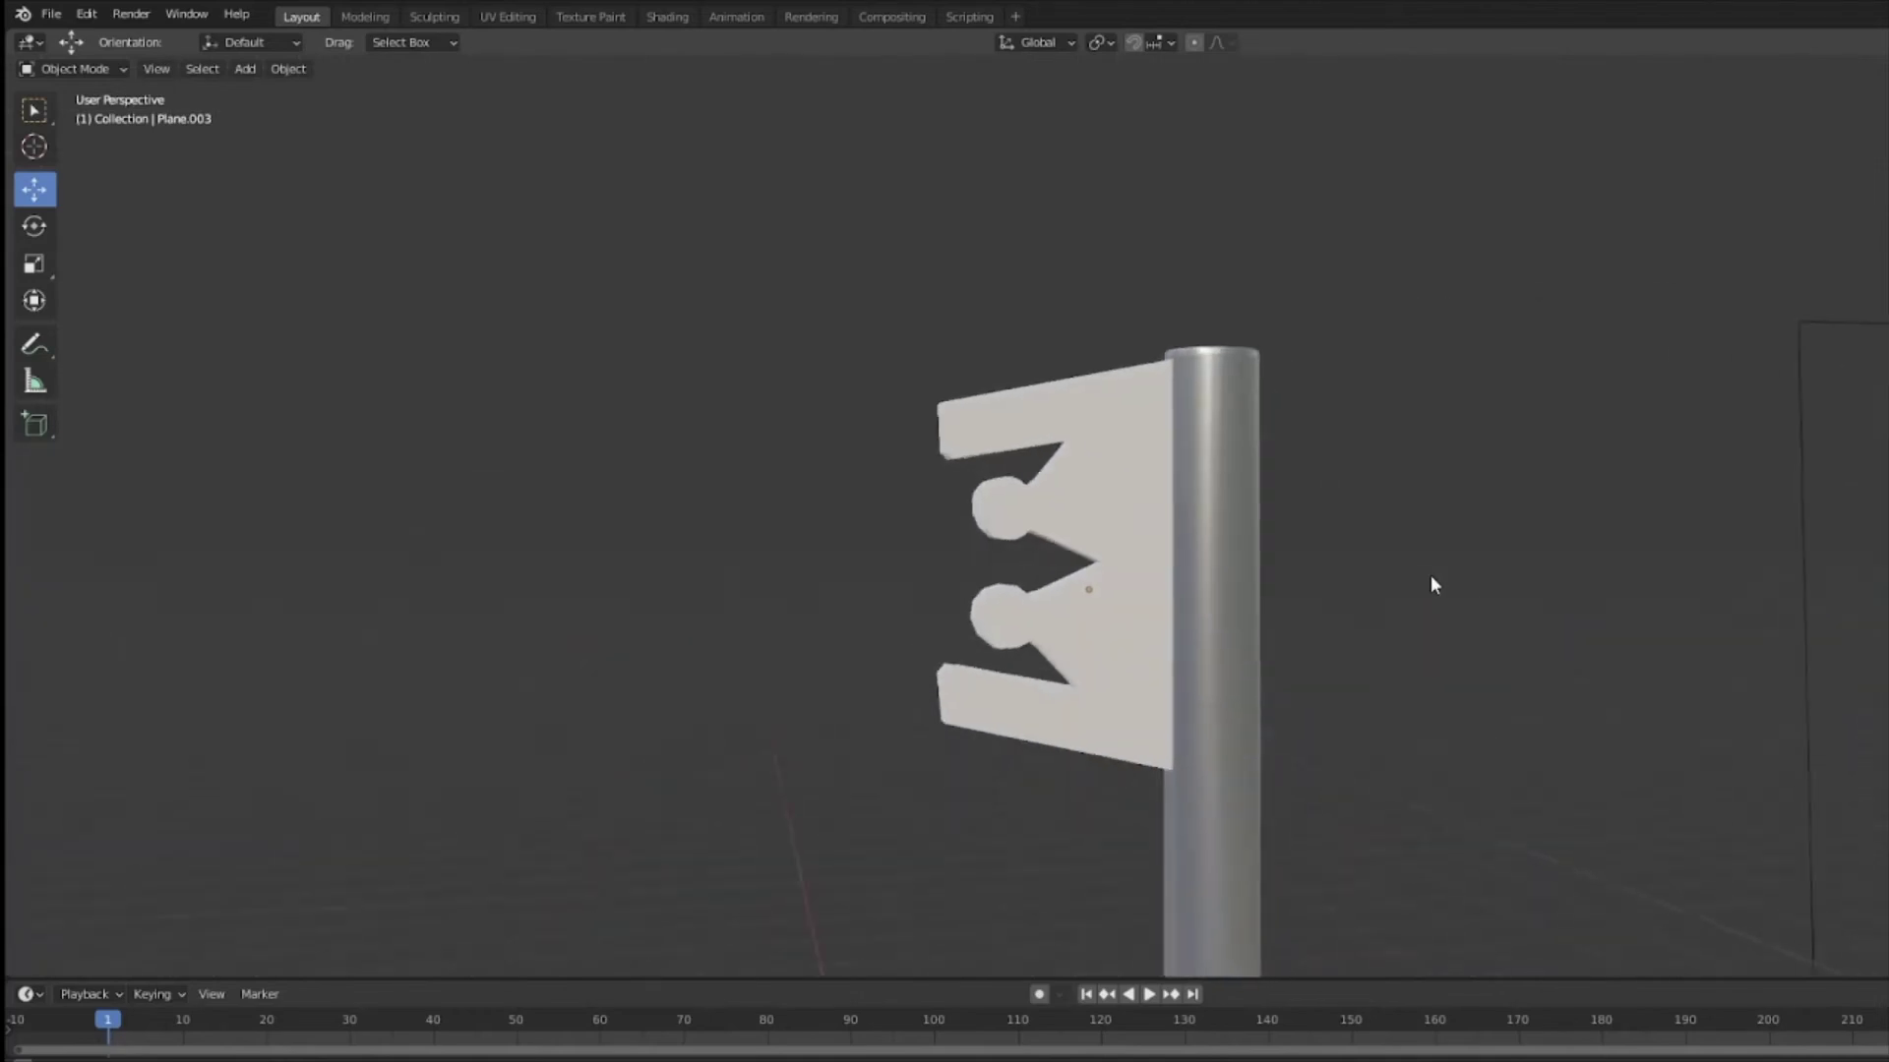
# Step: Select the crown-shaped teeth, examine how they meet the shaft from several angles, and enter Edit Mode on them
pyautogui.click(1014, 534)
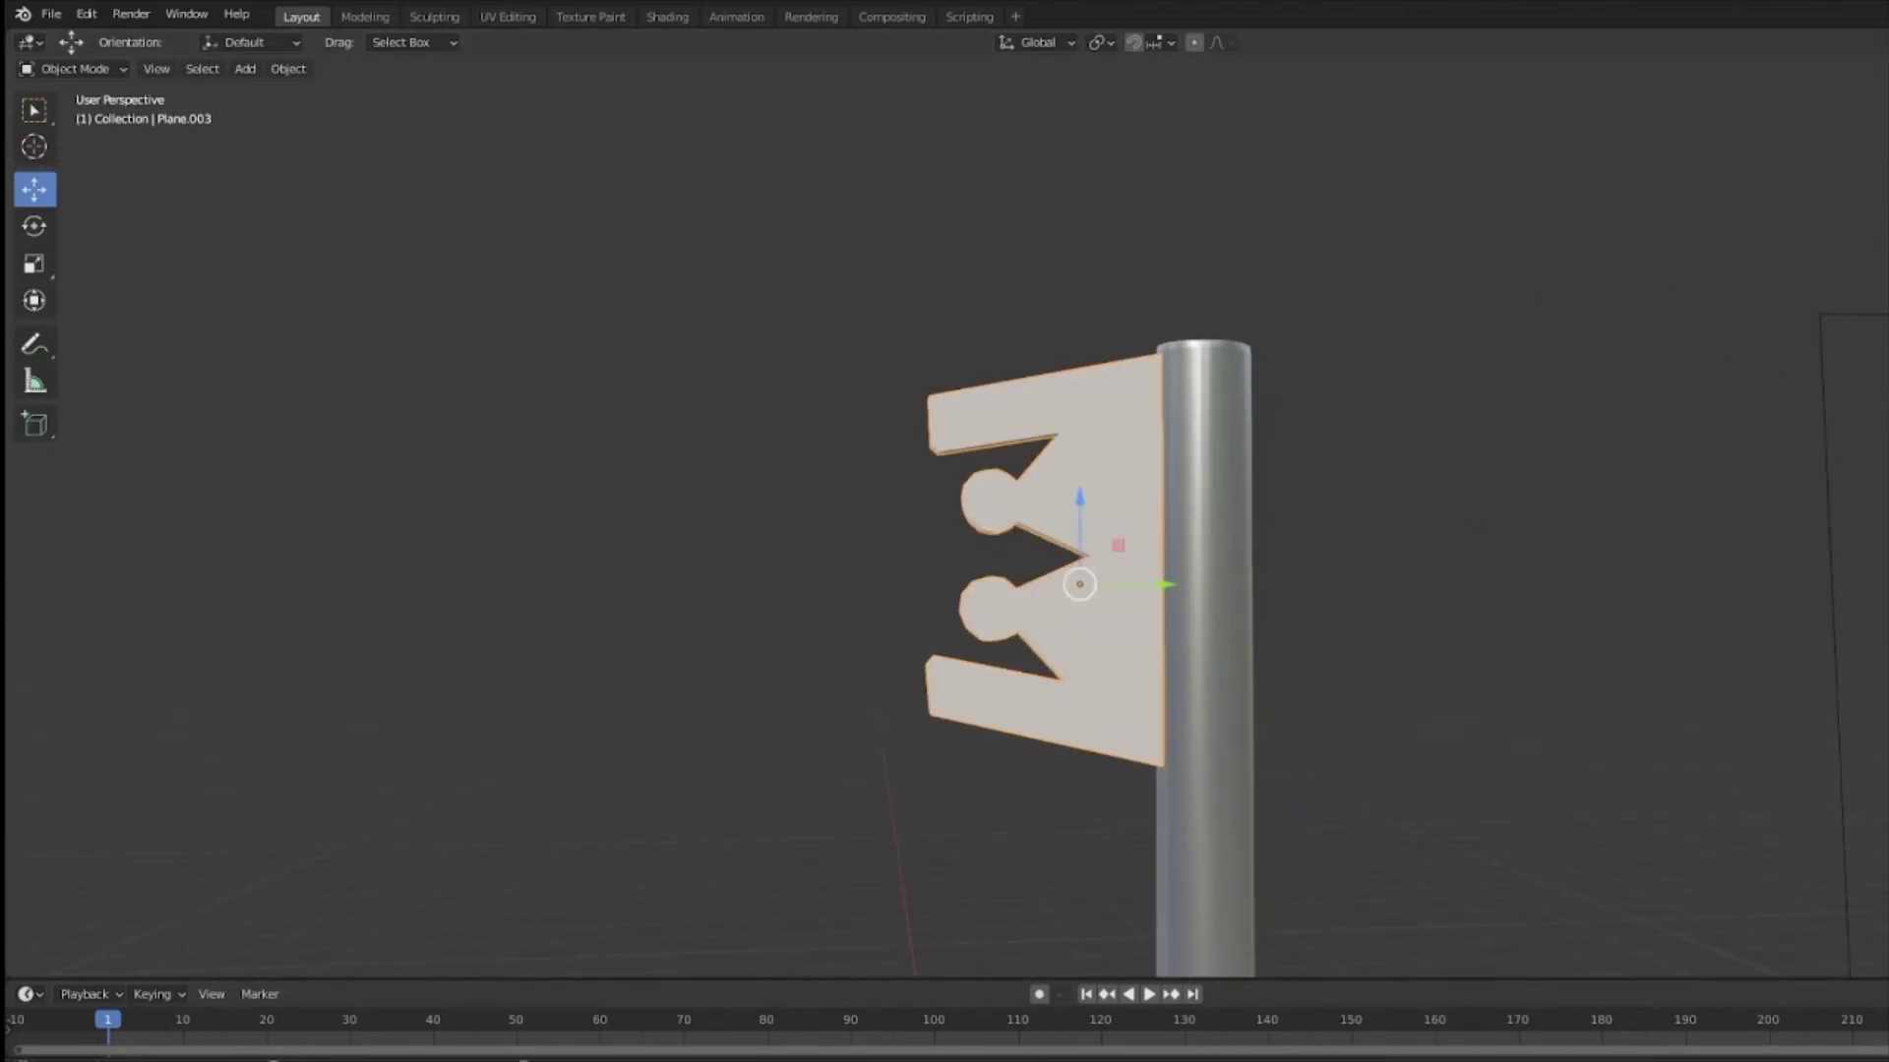
pyautogui.click(1531, 602)
pyautogui.hotkey('ctrl', 'z')
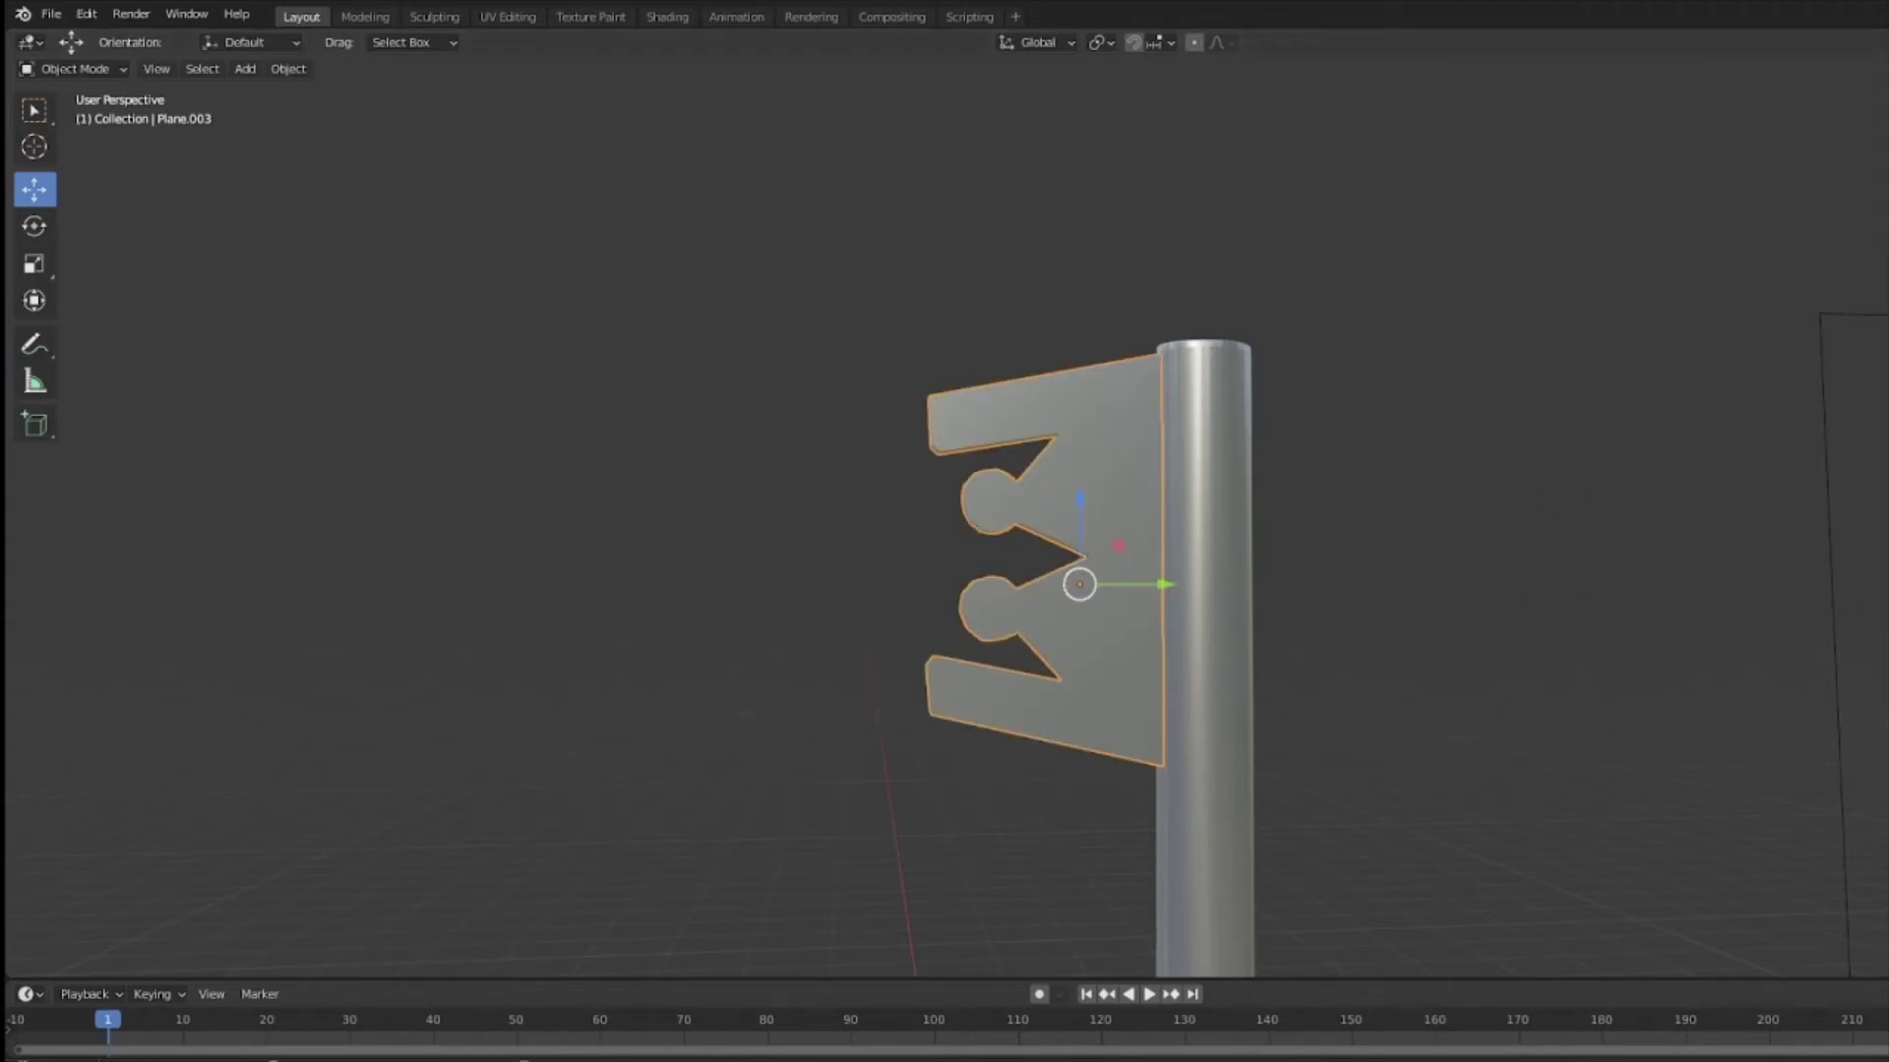
pyautogui.moveTo(1803, 639); pyautogui.dragTo(1210, 605, button='middle')
pyautogui.moveTo(1698, 653); pyautogui.dragTo(1478, 541, button='middle')
pyautogui.scroll(-5, 1666, 571)
pyautogui.click(1634, 637)
pyautogui.scroll(-2, 1594, 582)
pyautogui.scroll(6, 1377, 511)
pyautogui.click(1235, 426)
pyautogui.moveTo(1235, 426); pyautogui.dragTo(1133, 575, button='middle')
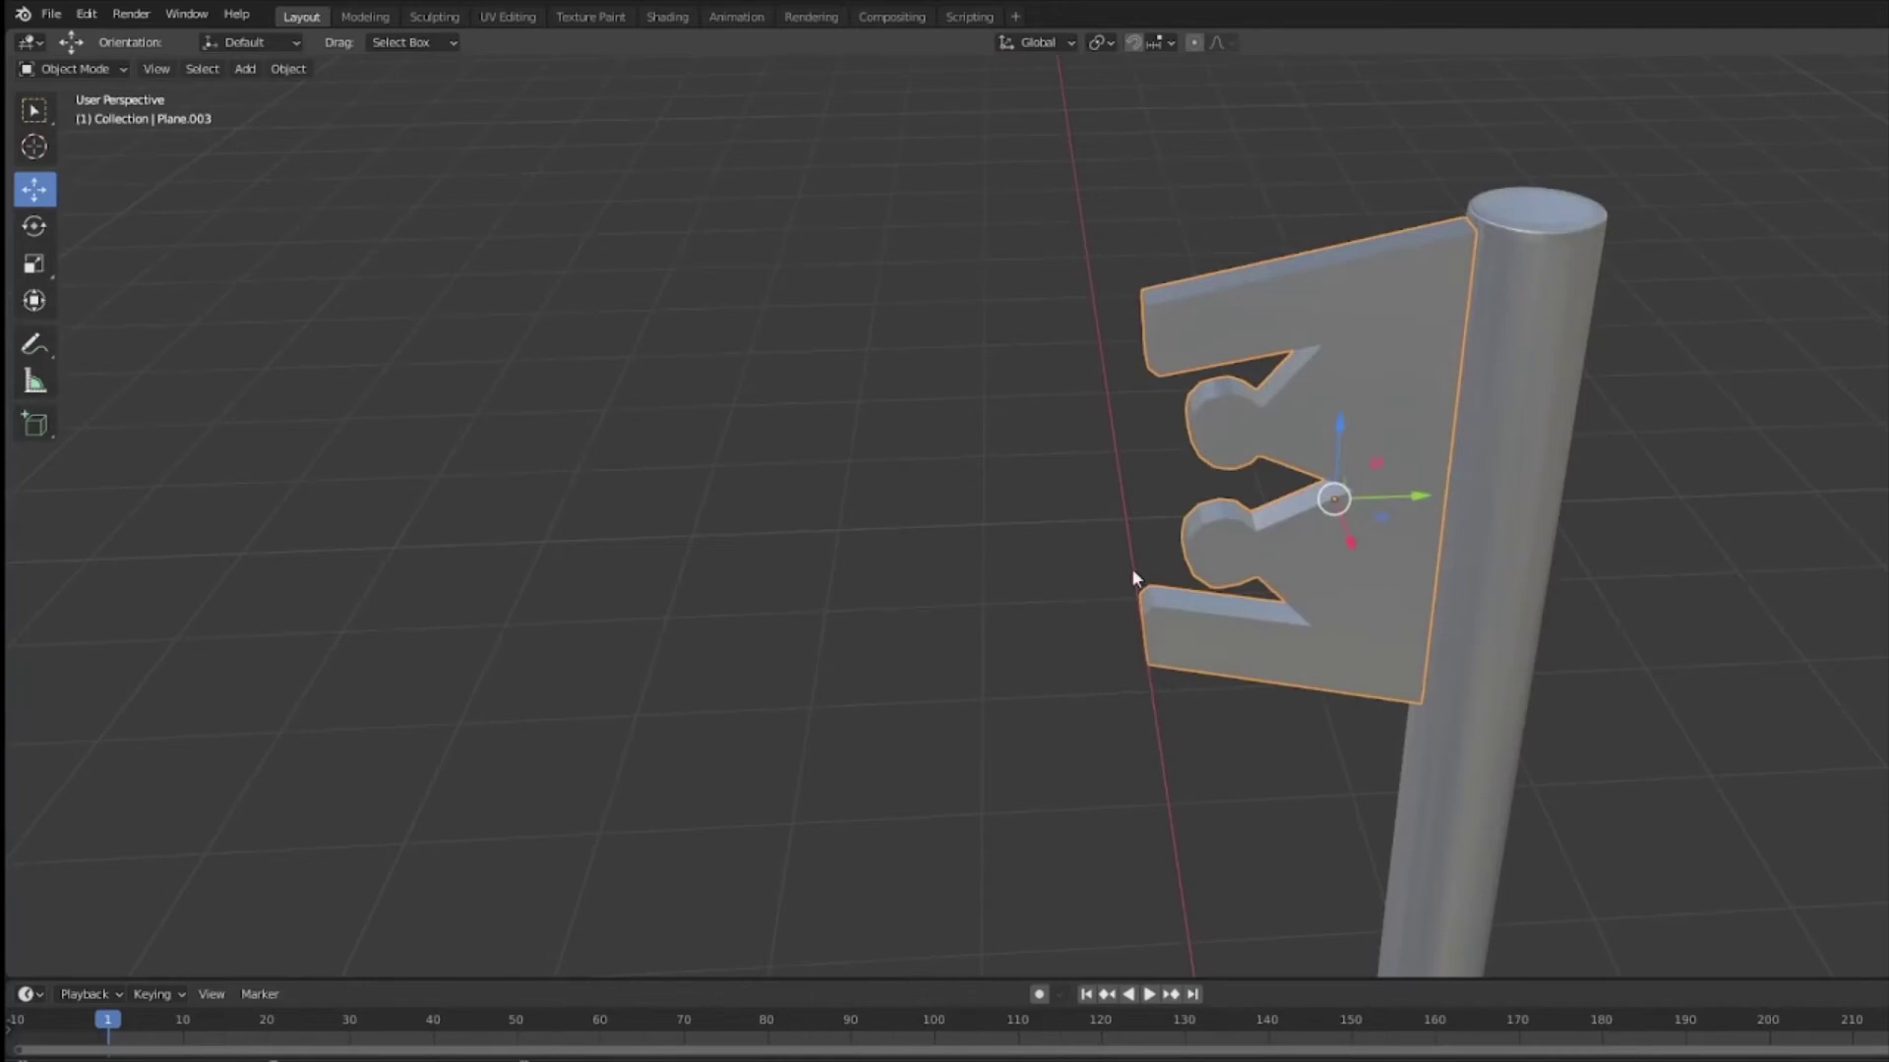
pyautogui.click(74, 69)
pyautogui.click(110, 104)
pyautogui.moveTo(405, 253); pyautogui.dragTo(432, 282, button='middle')
pyautogui.moveTo(636, 445); pyautogui.dragTo(670, 339, button='middle')
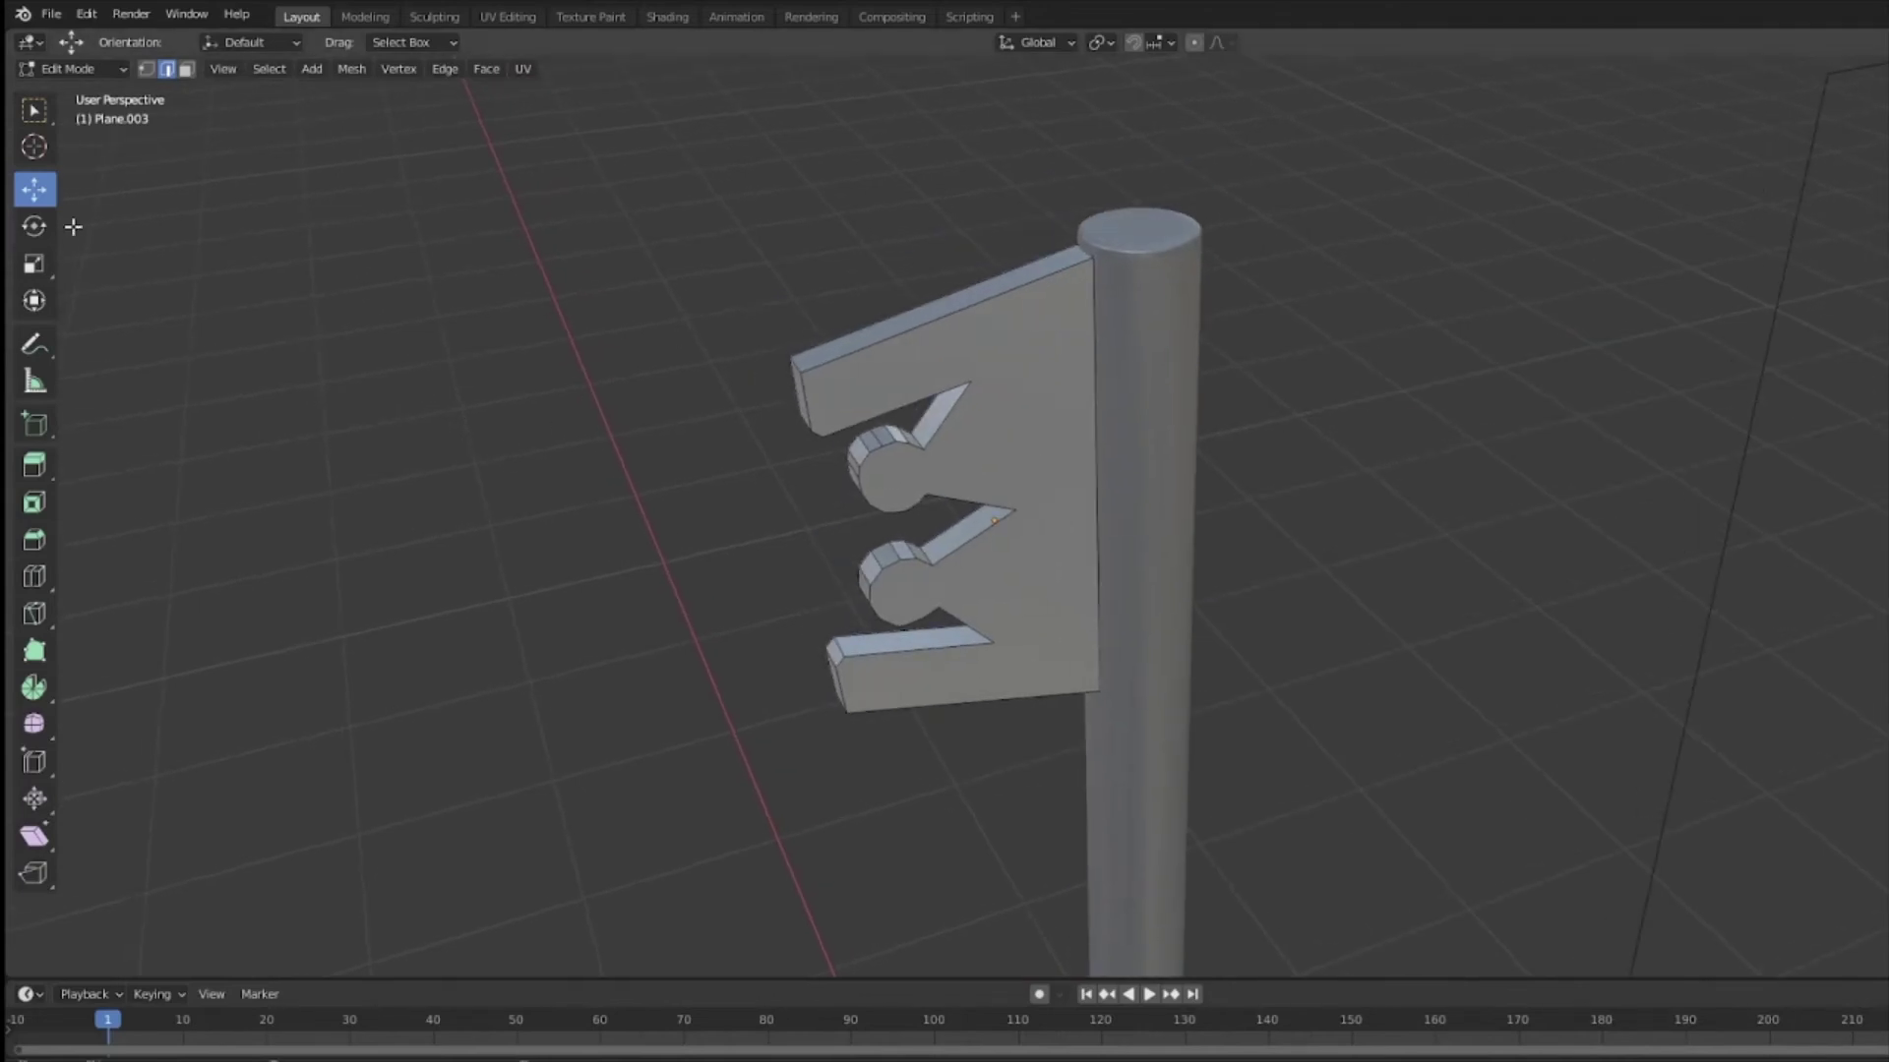
# Step: Try to bevel the outline edges around the teeth's face, and switch back to the Move tool
pyautogui.press('a')
pyautogui.keyDown('alt'); pyautogui.keyDown('shift'); pyautogui.click(910, 311); pyautogui.keyUp('shift'); pyautogui.keyUp('alt')
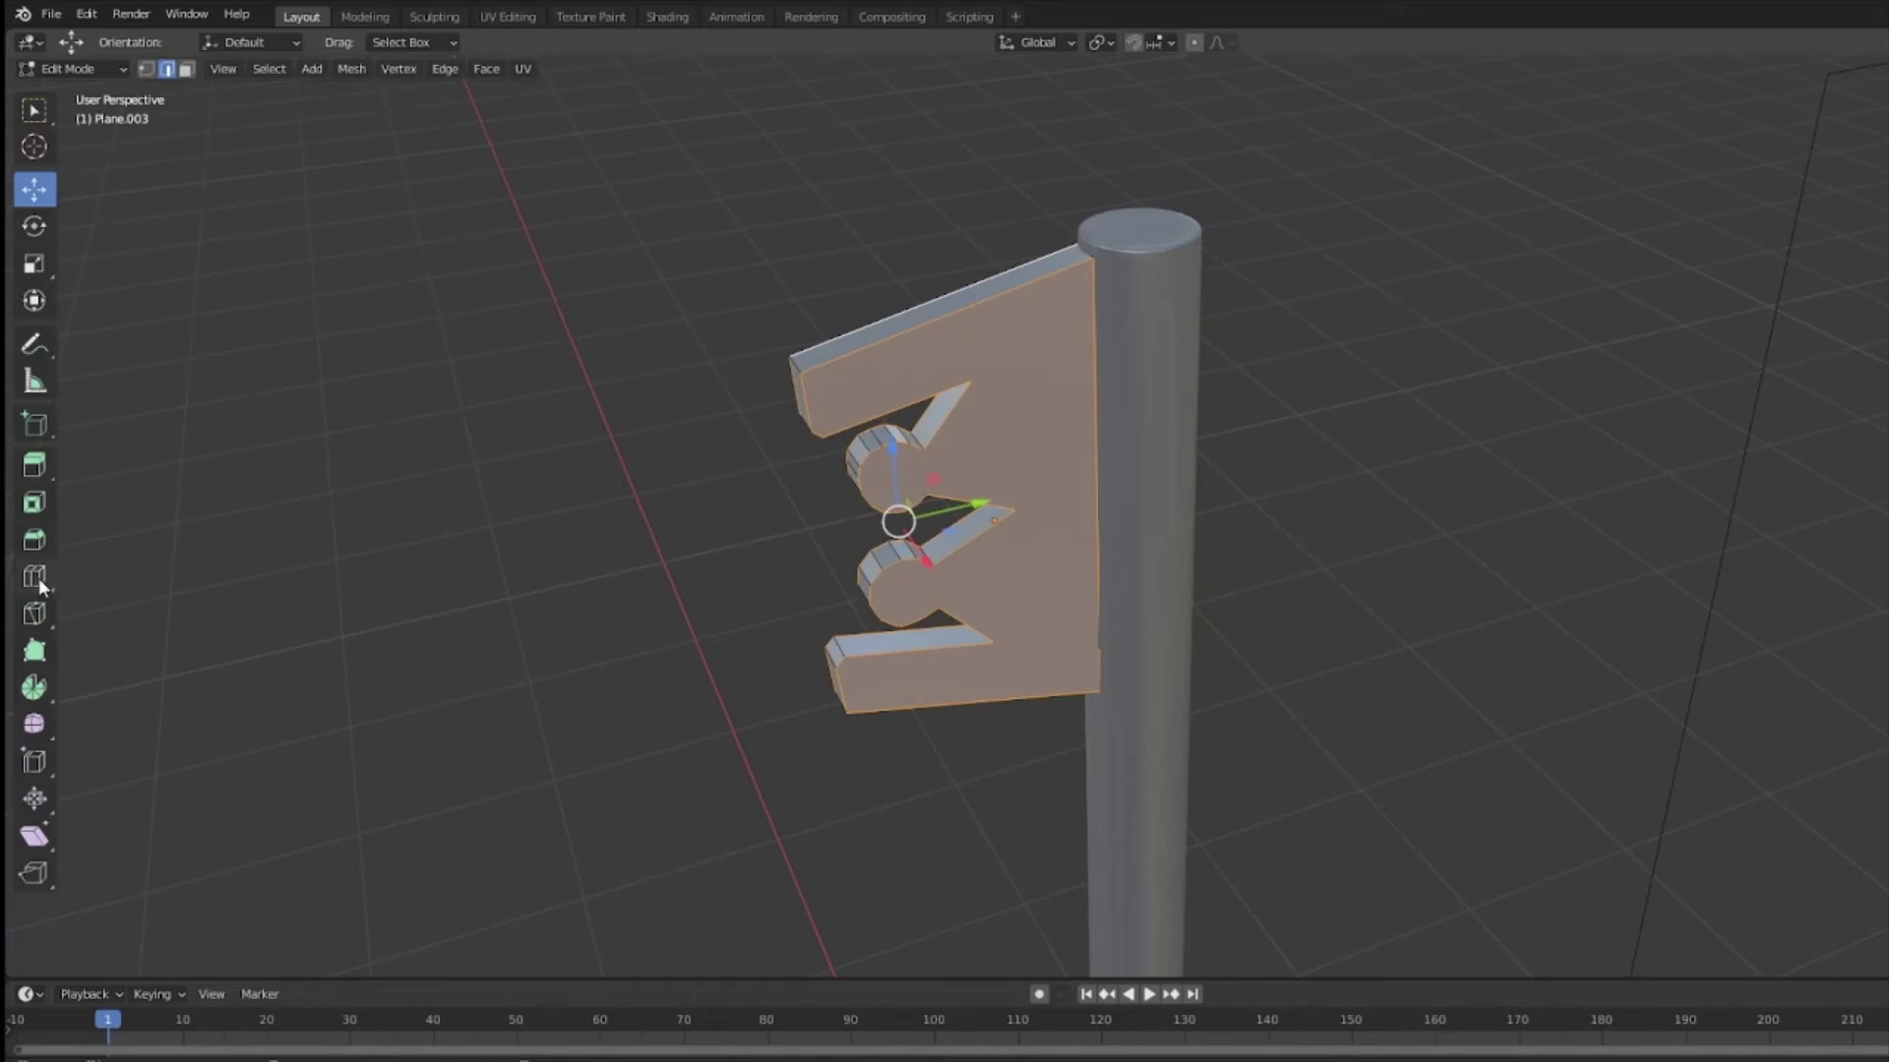
pyautogui.click(35, 539)
pyautogui.moveTo(782, 547); pyautogui.dragTo(760, 557)
pyautogui.moveTo(689, 551); pyautogui.dragTo(867, 527, button='middle')
pyautogui.hotkey('shift', 'space')
pyautogui.press('g')
pyautogui.click(990, 540)
pyautogui.moveTo(990, 540); pyautogui.dragTo(1070, 440, button='middle')
# Step: Switch to vertex selection and adjust the vertices along the upper curve of the teeth's upper round tip
pyautogui.scroll(8, 1070, 440)
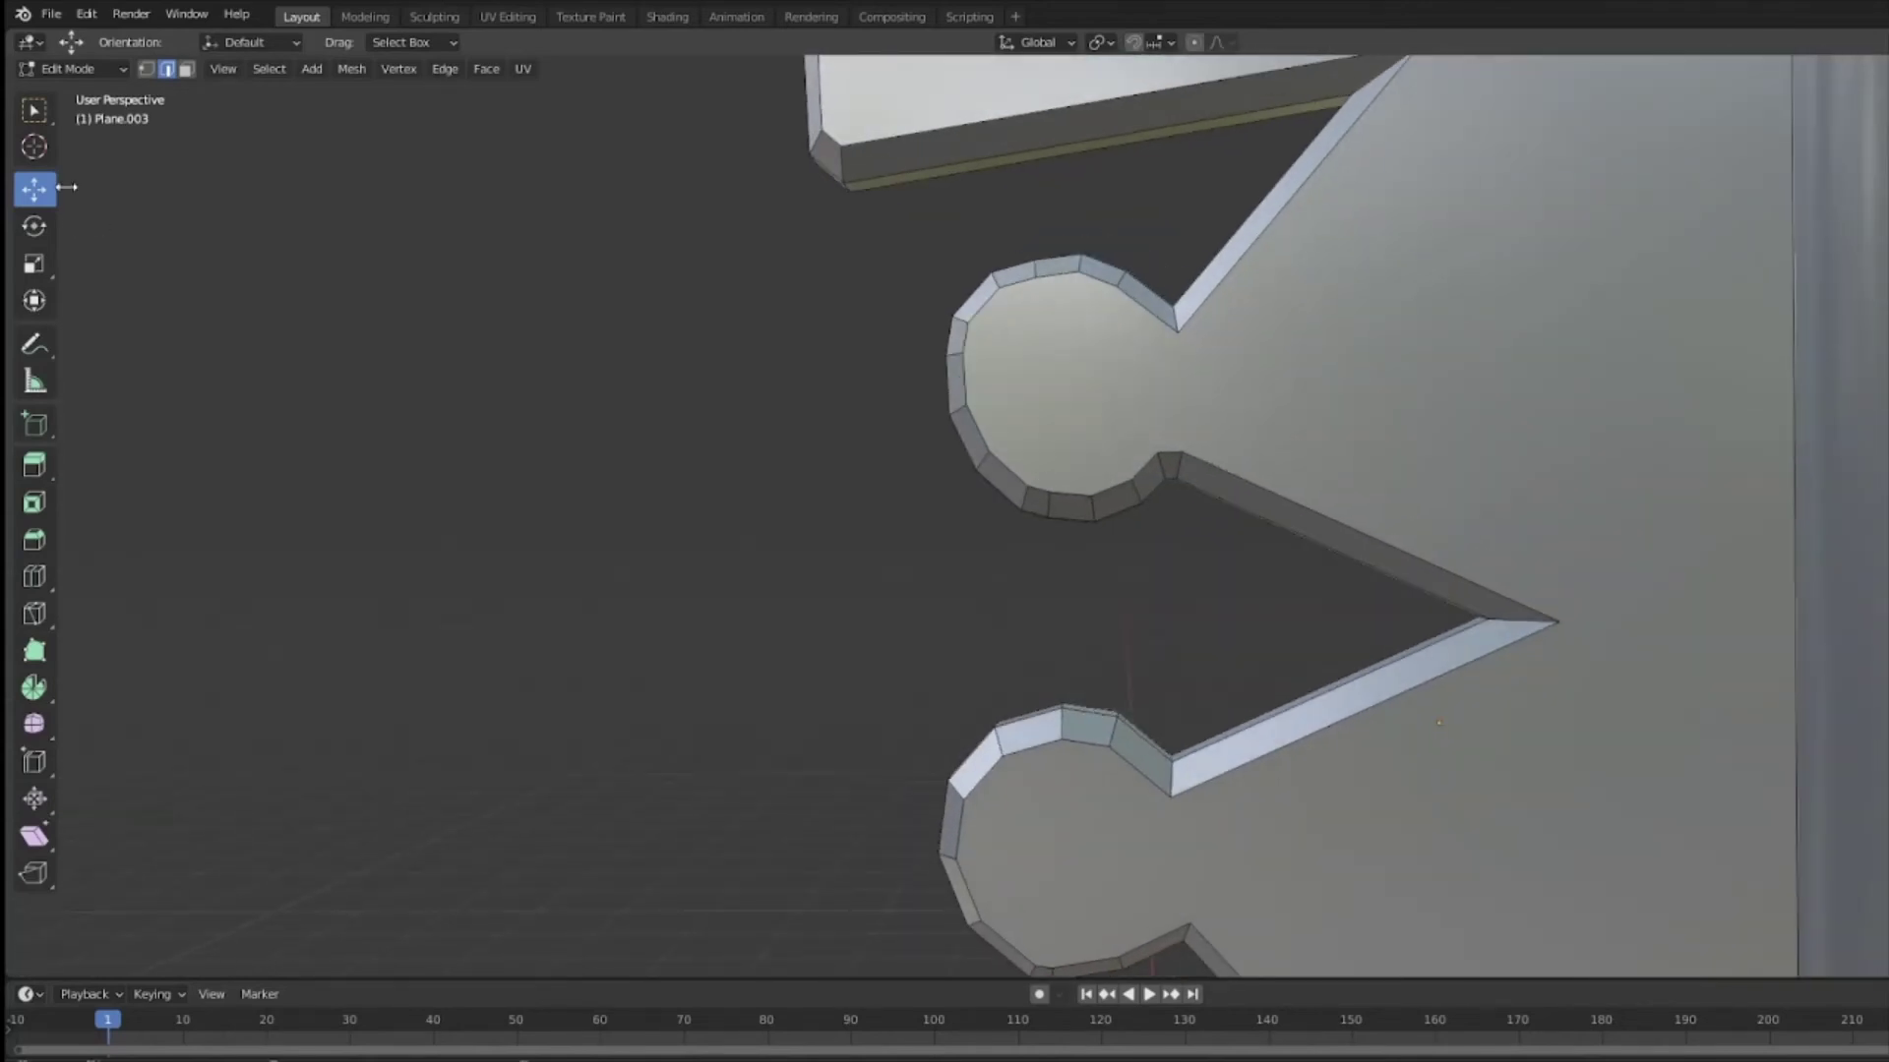
pyautogui.click(78, 68)
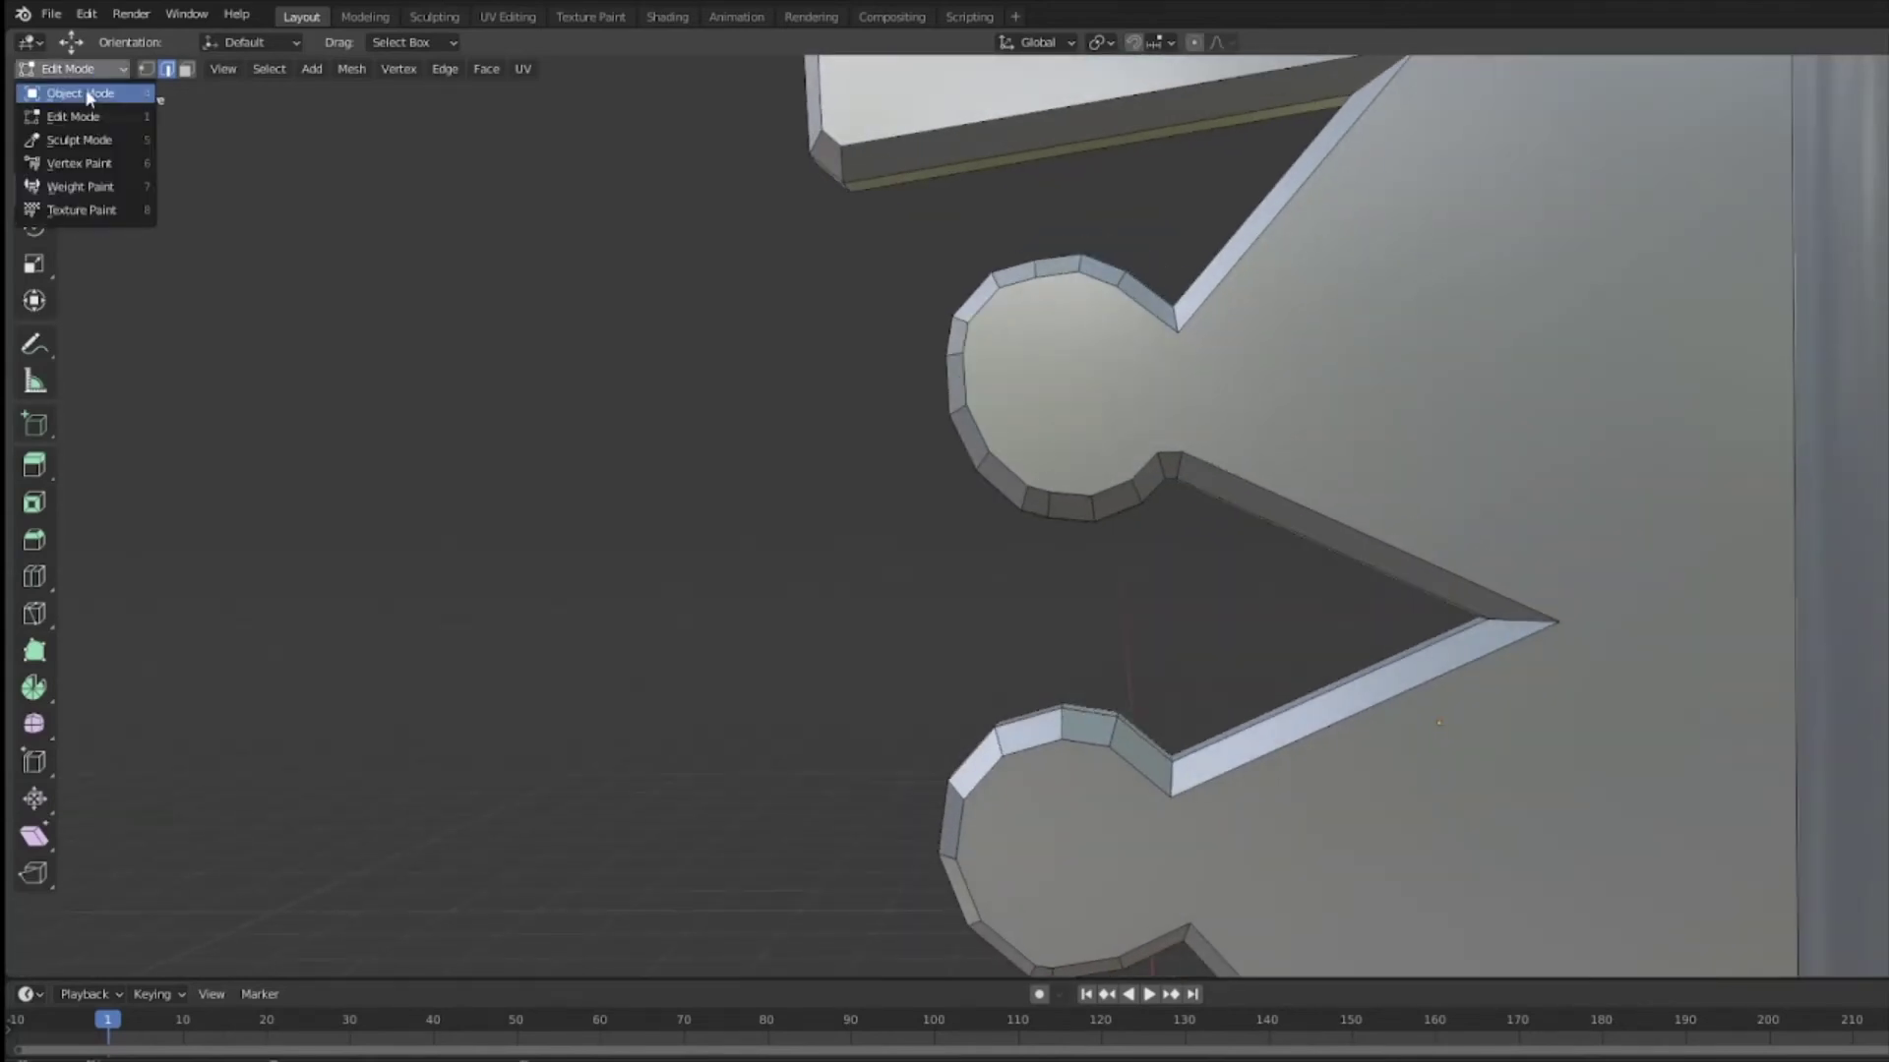
pyautogui.press('1')
pyautogui.click(995, 285)
pyautogui.moveTo(998, 243); pyautogui.dragTo(999, 247)
pyautogui.click(1035, 275)
pyautogui.keyDown('shift'); pyautogui.click(1078, 273); pyautogui.keyUp('shift')
pyautogui.keyDown('shift'); pyautogui.click(1117, 287); pyautogui.keyUp('shift')
pyautogui.moveTo(1161, 279); pyautogui.dragTo(1164, 281)
pyautogui.moveTo(1078, 232); pyautogui.dragTo(1176, 228)
# Step: Reposition the vertices at the neck and outer curve of the upper round tip to make its outline rounder
pyautogui.click(1169, 305)
pyautogui.moveTo(1051, 319); pyautogui.dragTo(1048, 331, button='middle')
pyautogui.moveTo(1083, 419); pyautogui.dragTo(1083, 415, button='middle')
pyautogui.moveTo(1103, 349); pyautogui.dragTo(1198, 322)
pyautogui.moveTo(1068, 340); pyautogui.dragTo(1068, 341)
pyautogui.moveTo(1137, 305); pyautogui.dragTo(1148, 303)
pyautogui.moveTo(1062, 287); pyautogui.dragTo(1021, 329)
pyautogui.moveTo(1039, 272); pyautogui.dragTo(1041, 264)
pyautogui.moveTo(1041, 264); pyautogui.dragTo(866, 322, button='middle')
pyautogui.click(866, 322)
pyautogui.scroll(-7, 856, 339)
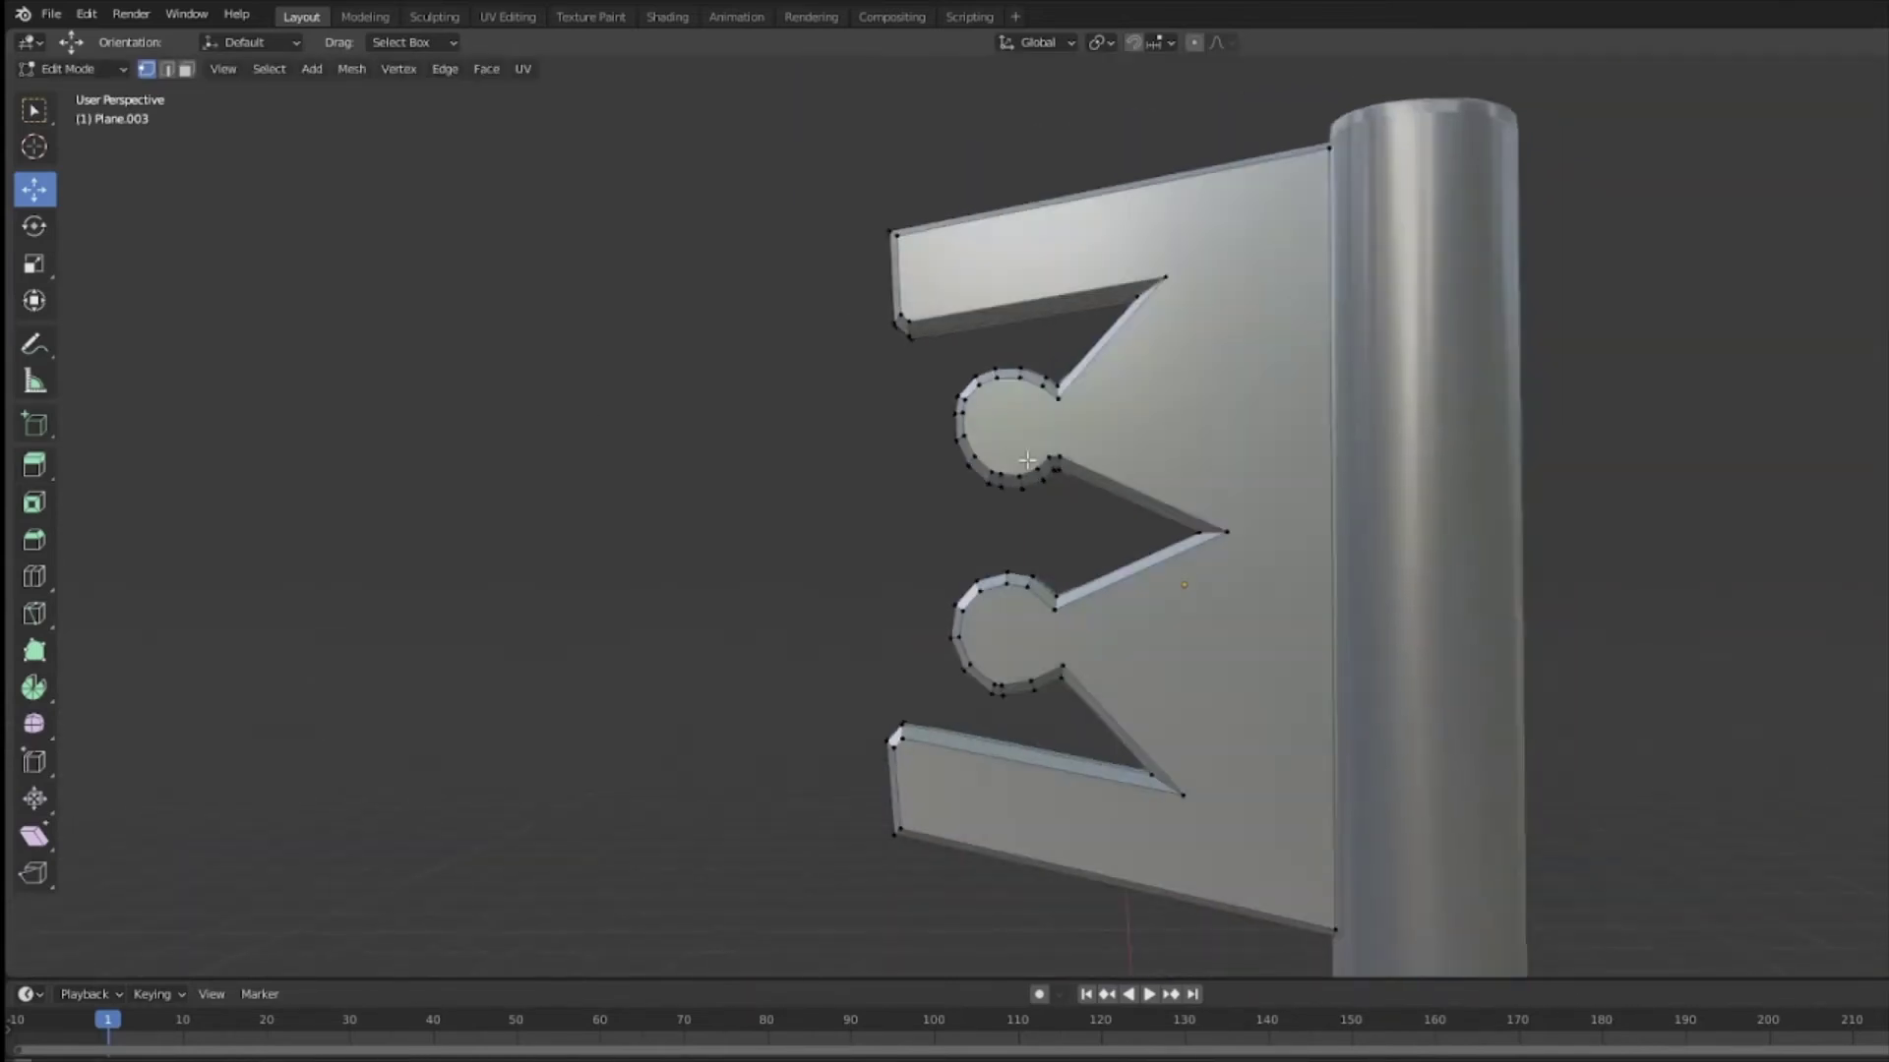
# Step: Move the vertex pair beside a round tip's neck about 0.0026 m along Y to even out its curve
pyautogui.moveTo(780, 476); pyautogui.dragTo(1299, 490, button='middle')
pyautogui.scroll(7, 1270, 405)
pyautogui.moveTo(1176, 393); pyautogui.dragTo(1288, 574, button='middle')
pyautogui.scroll(2, 1033, 346)
pyautogui.moveTo(973, 387); pyautogui.dragTo(961, 388)
pyautogui.moveTo(961, 387); pyautogui.dragTo(1225, 560, button='middle')
pyautogui.press('KP_Decimal')
pyautogui.scroll(-7, 1307, 579)
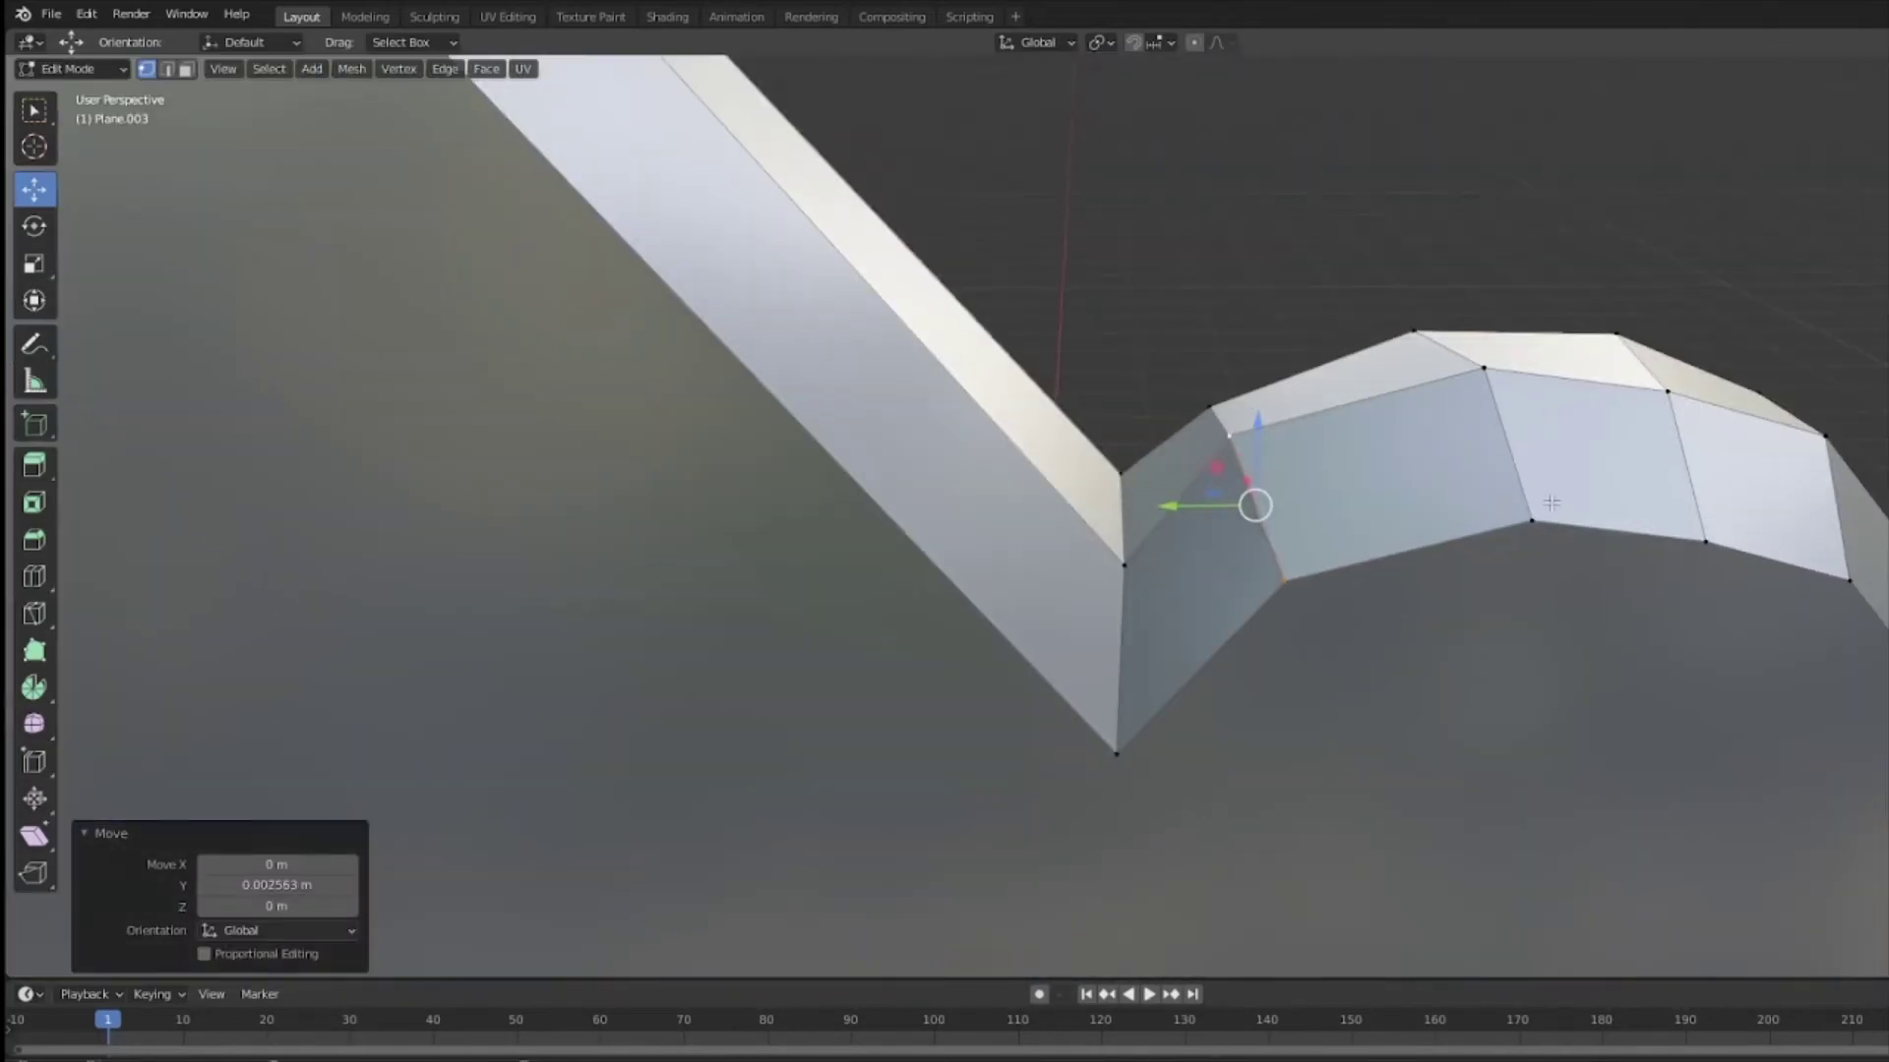
# Step: Move the next vertex pair on the round tip's curve along Y, and return to Object Mode
pyautogui.click(1531, 523)
pyautogui.keyDown('shift'); pyautogui.click(1506, 367); pyautogui.keyUp('shift')
pyautogui.moveTo(1425, 442); pyautogui.dragTo(1385, 443)
pyautogui.moveTo(1385, 443); pyautogui.dragTo(1407, 532, button='middle')
pyautogui.click(1704, 605)
pyautogui.scroll(-8, 1813, 620)
pyautogui.moveTo(1814, 620); pyautogui.dragTo(1352, 103, button='middle')
pyautogui.scroll(-4, 1472, 477)
pyautogui.click(1298, 583)
pyautogui.click(74, 69)
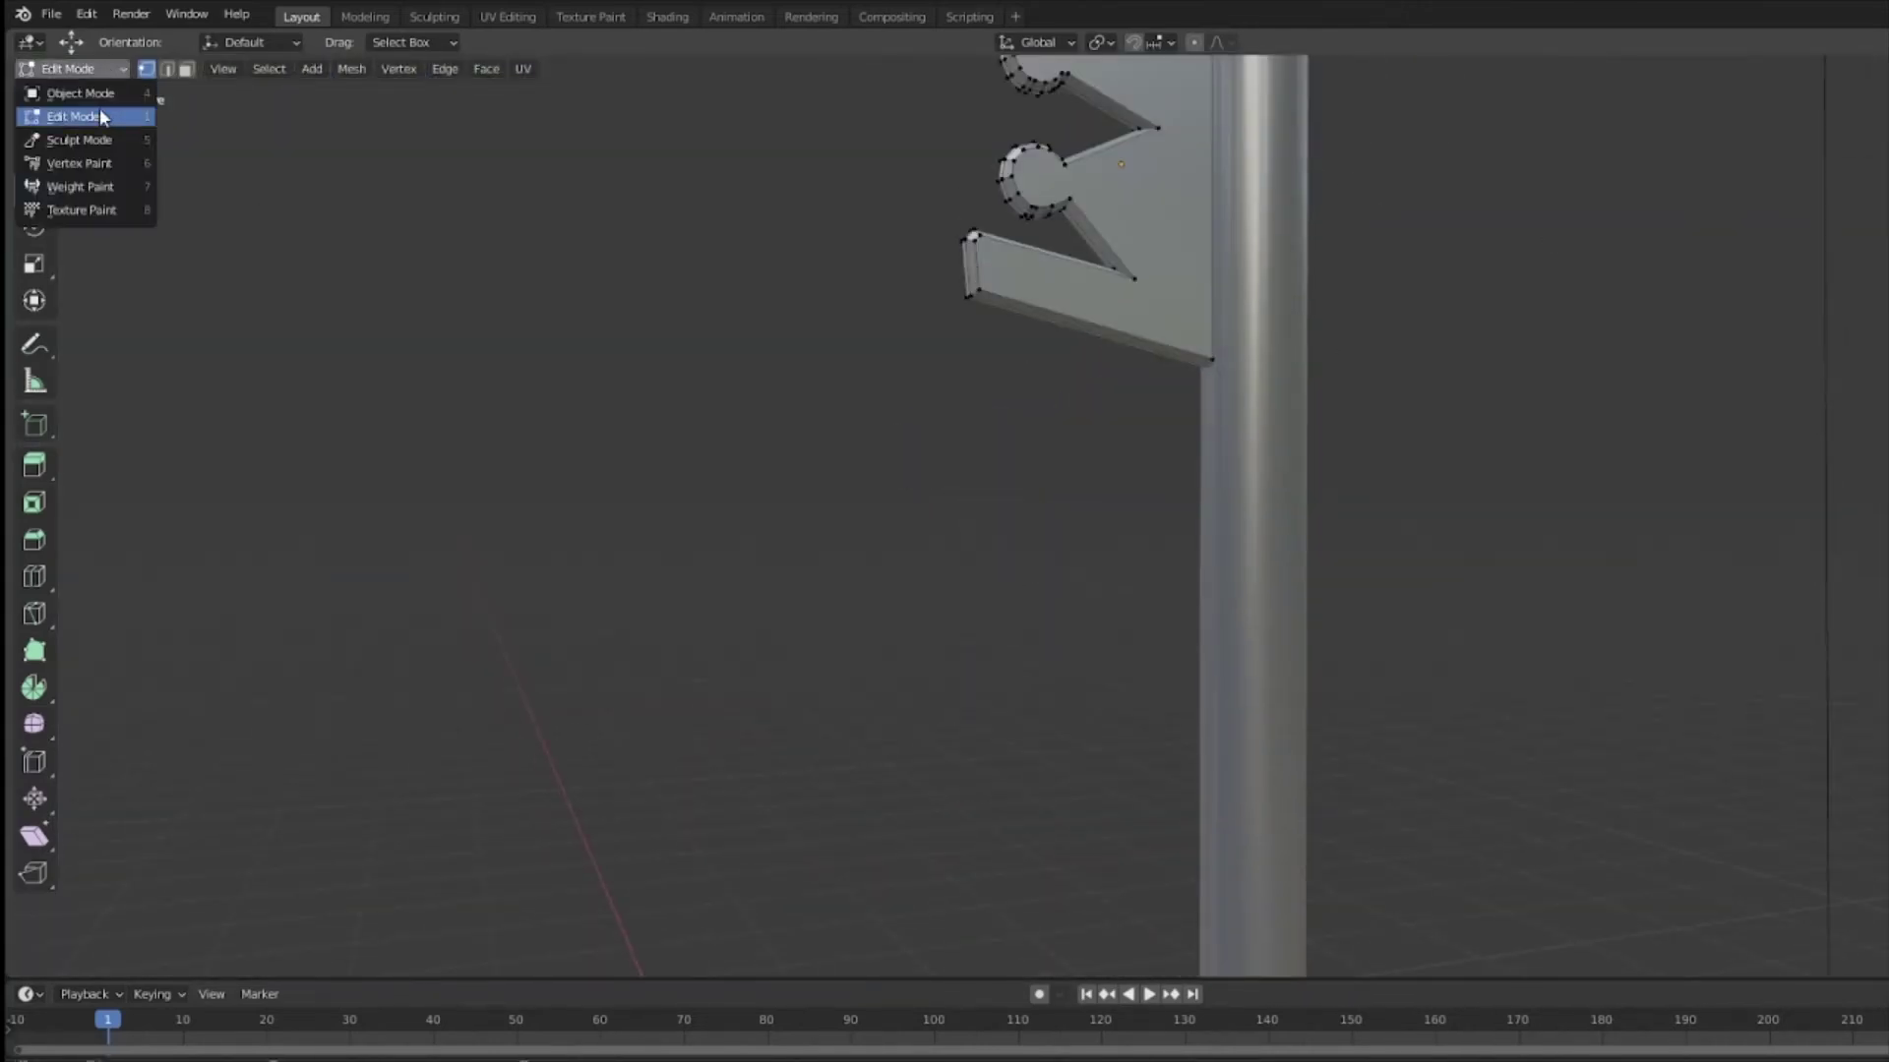
pyautogui.click(69, 92)
pyautogui.moveTo(628, 297); pyautogui.dragTo(1224, 501, button='middle')
pyautogui.scroll(-8, 557, 450)
pyautogui.scroll(-2, 905, 447)
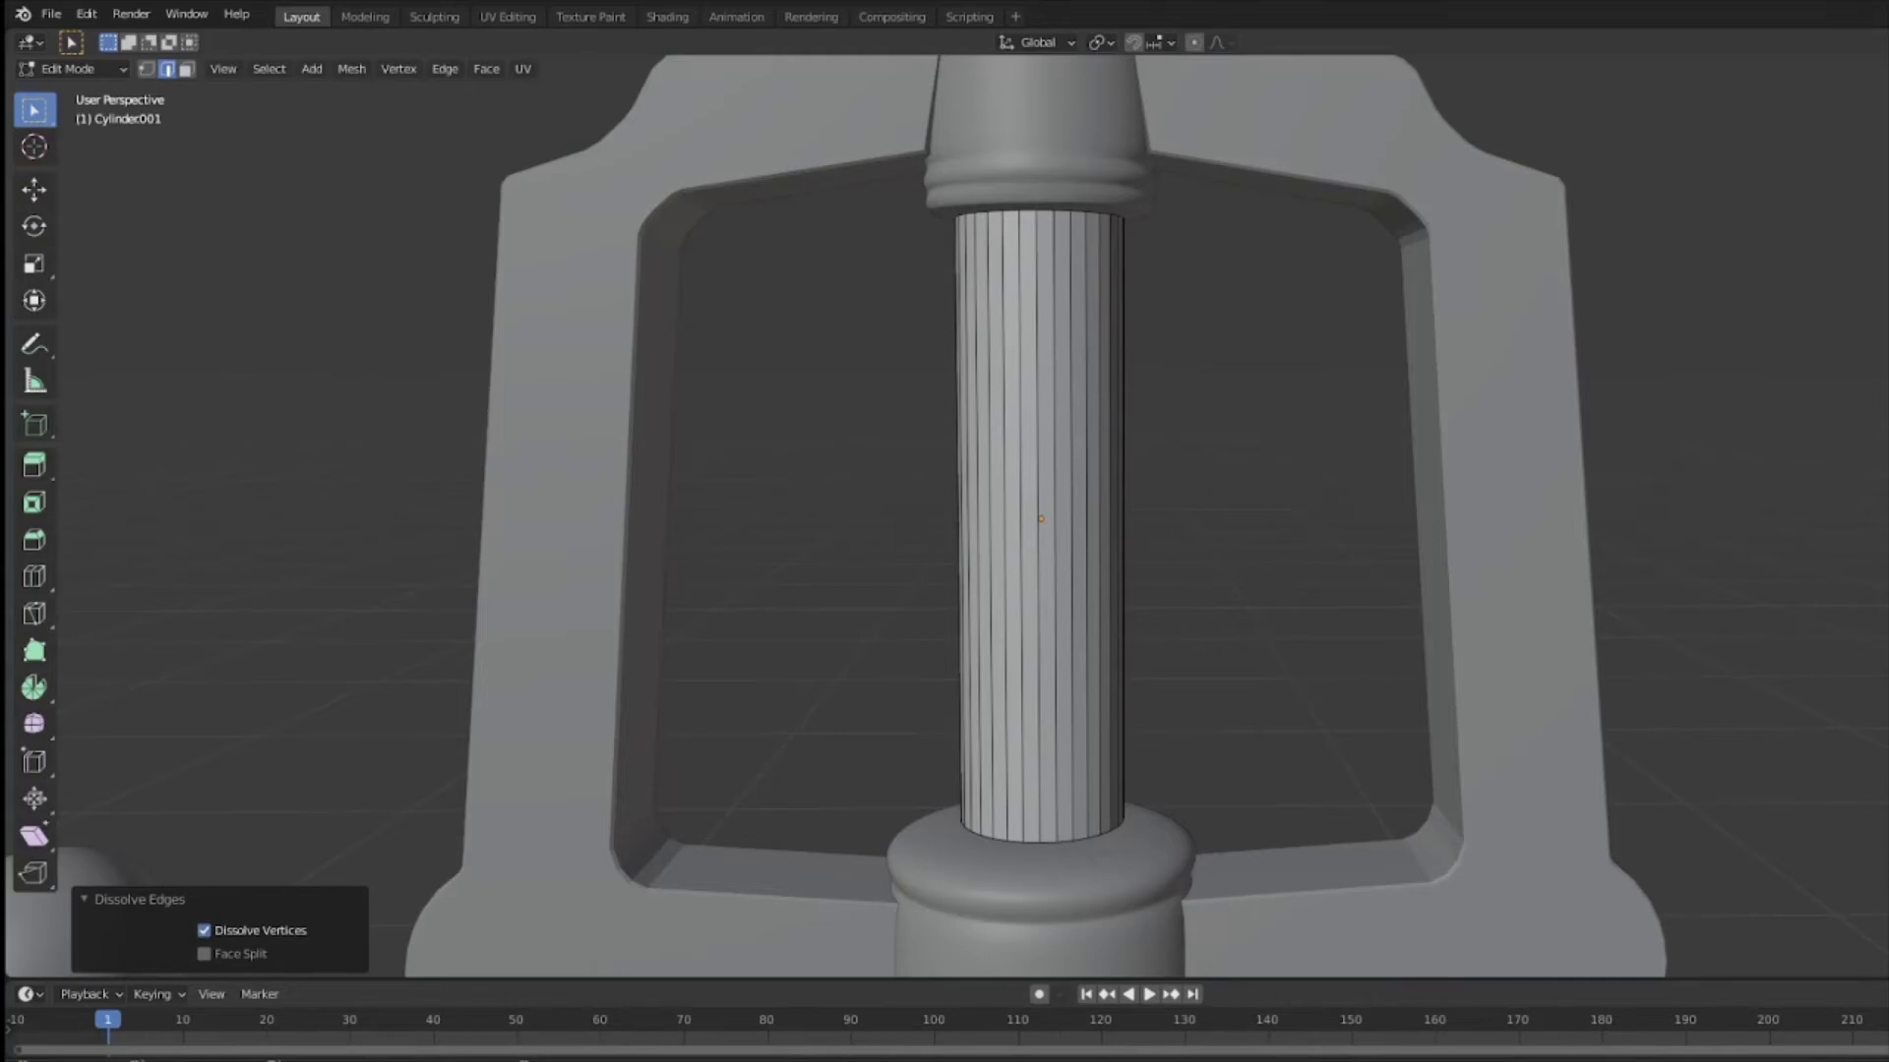
# Step: Add horizontal edge loops with Loop Cut along the handle's grip cylinder, dividing it into coarse bands
pyautogui.click(36, 579)
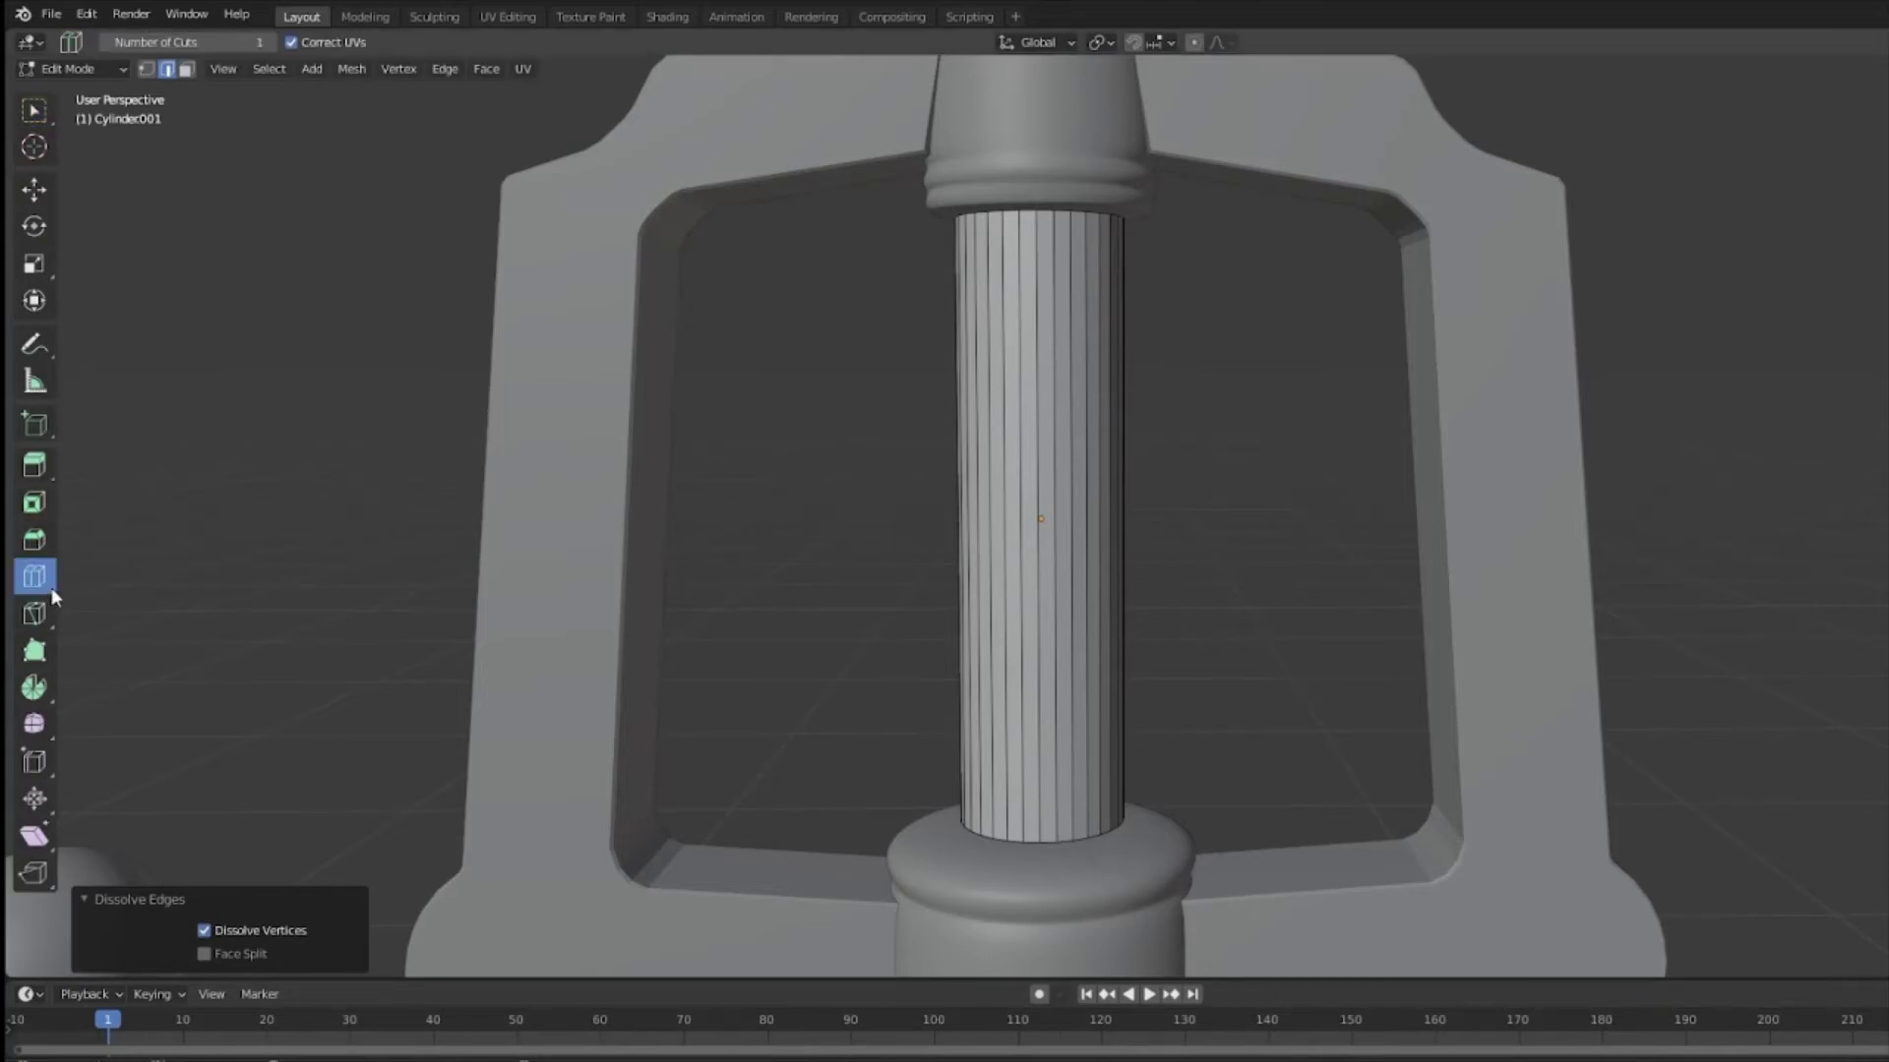
pyautogui.click(1063, 514)
pyautogui.moveTo(843, 653); pyautogui.dragTo(1166, 653, button='middle')
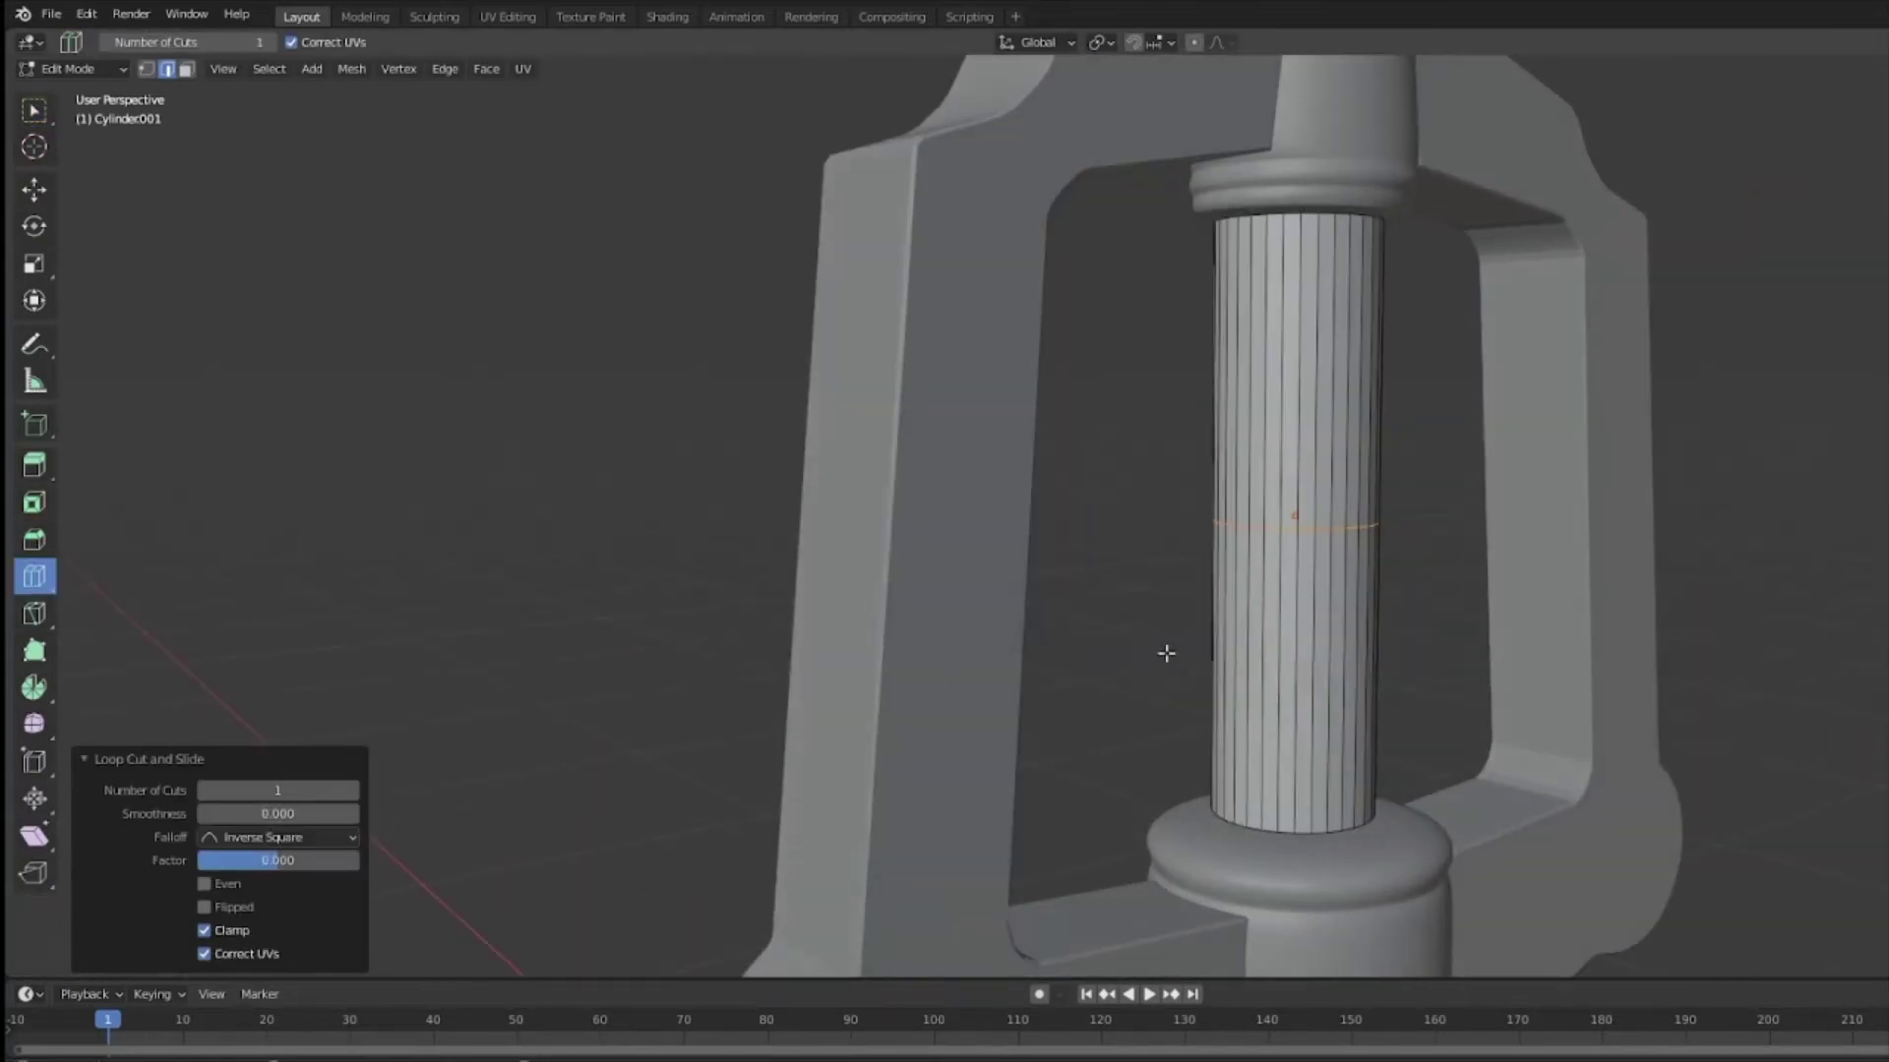
pyautogui.moveTo(990, 512); pyautogui.dragTo(1286, 531, button='middle')
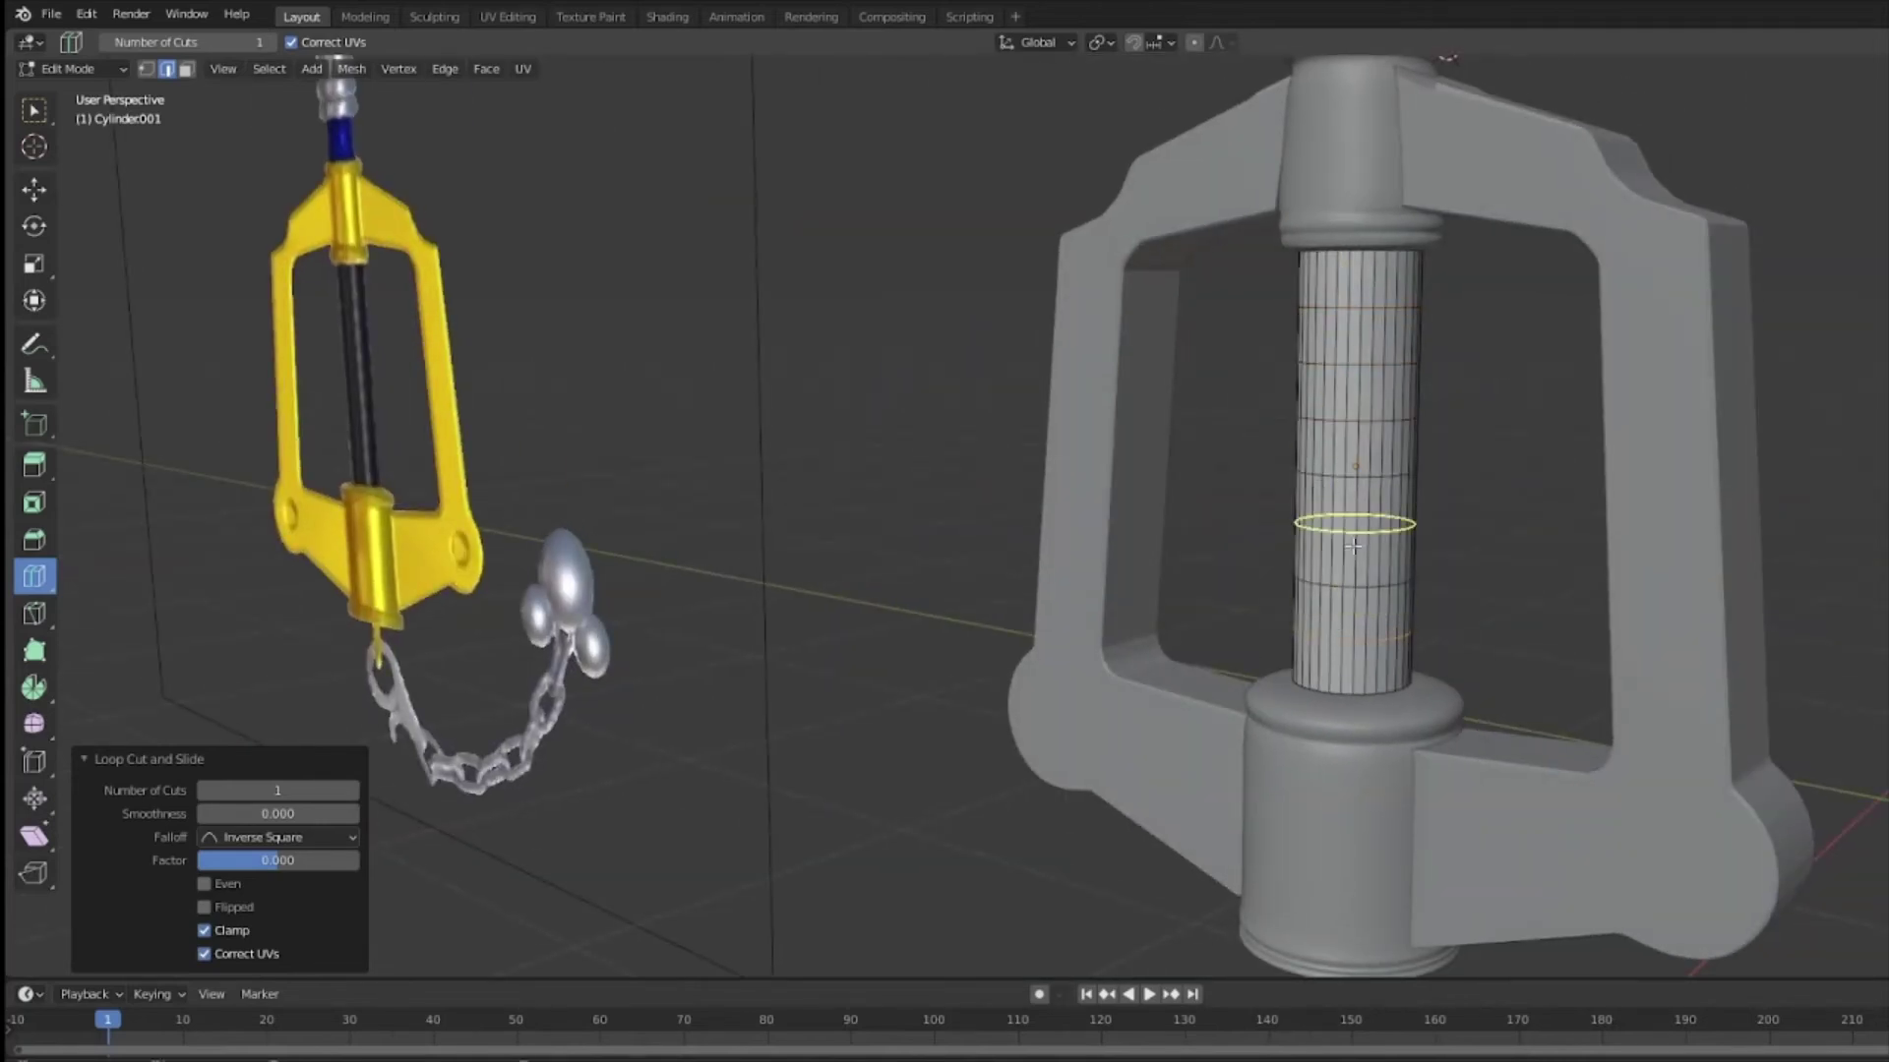
pyautogui.click(1355, 457)
pyautogui.moveTo(1360, 391); pyautogui.dragTo(1362, 332)
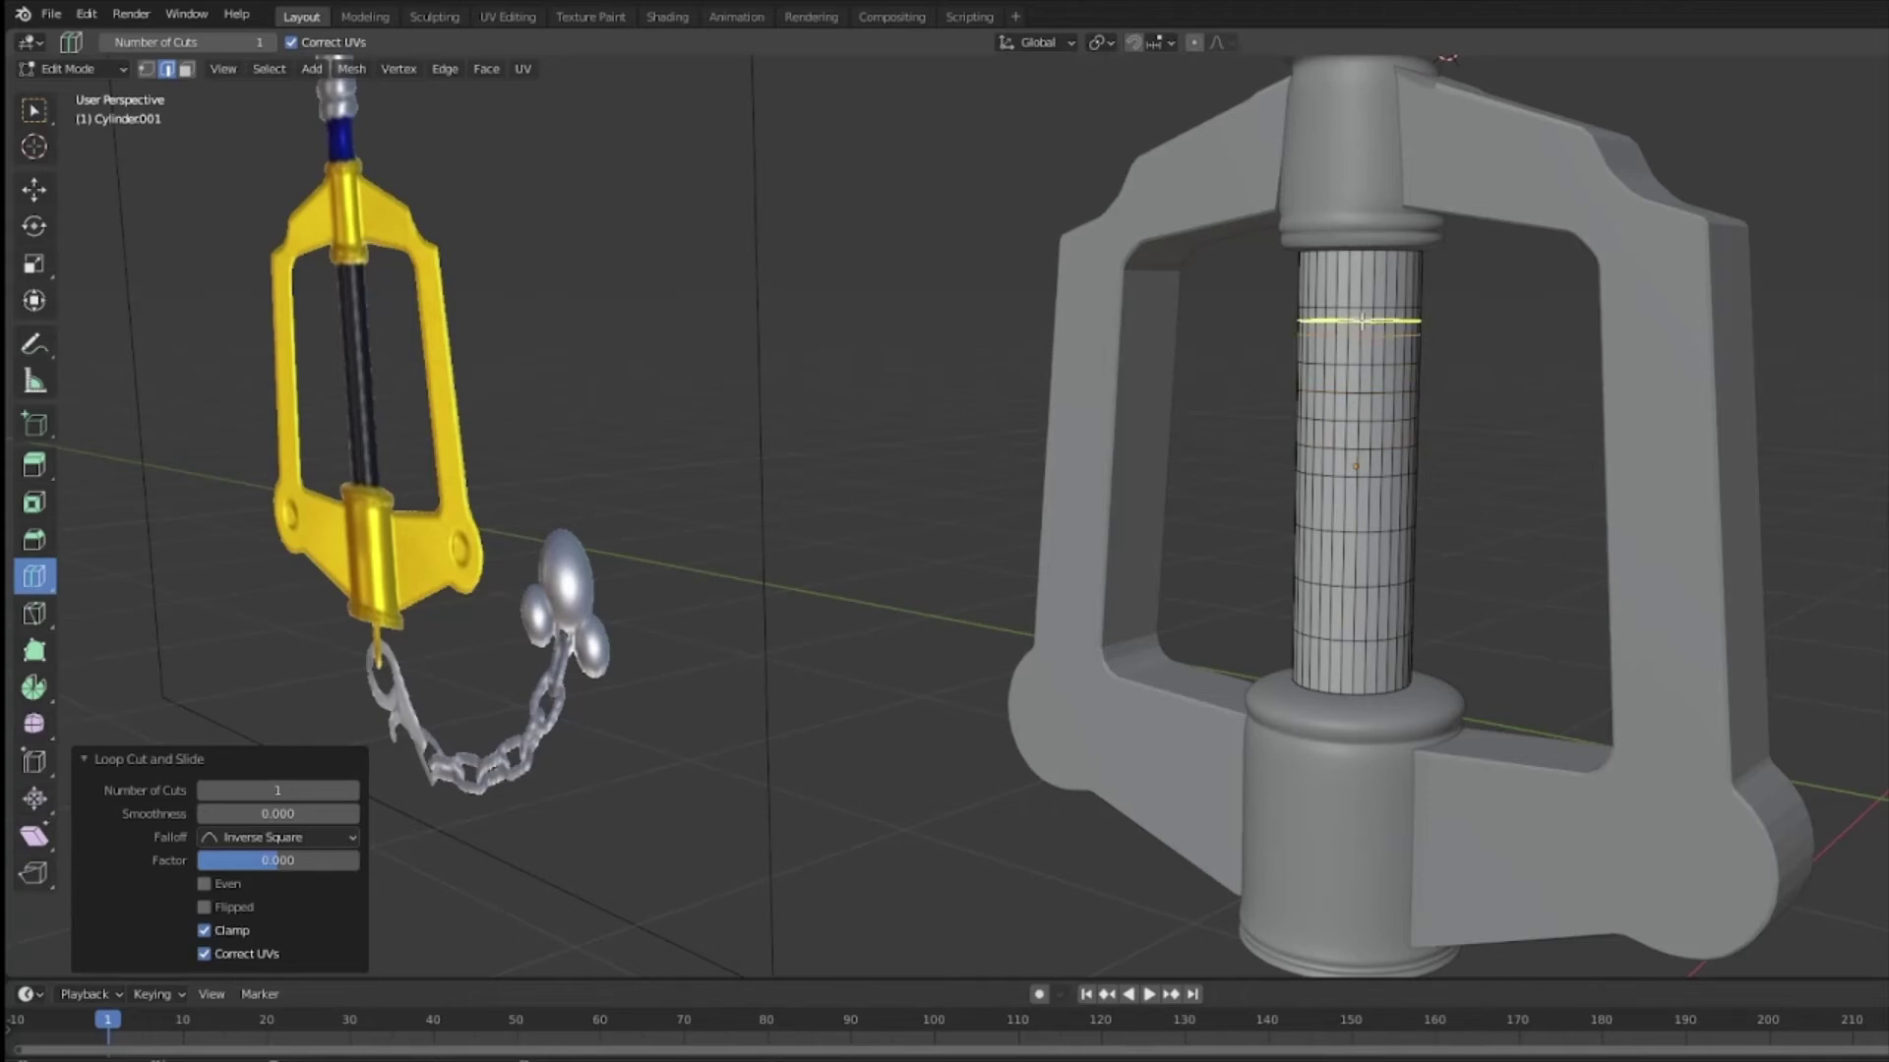
pyautogui.moveTo(1357, 256); pyautogui.dragTo(1441, 671, button='middle')
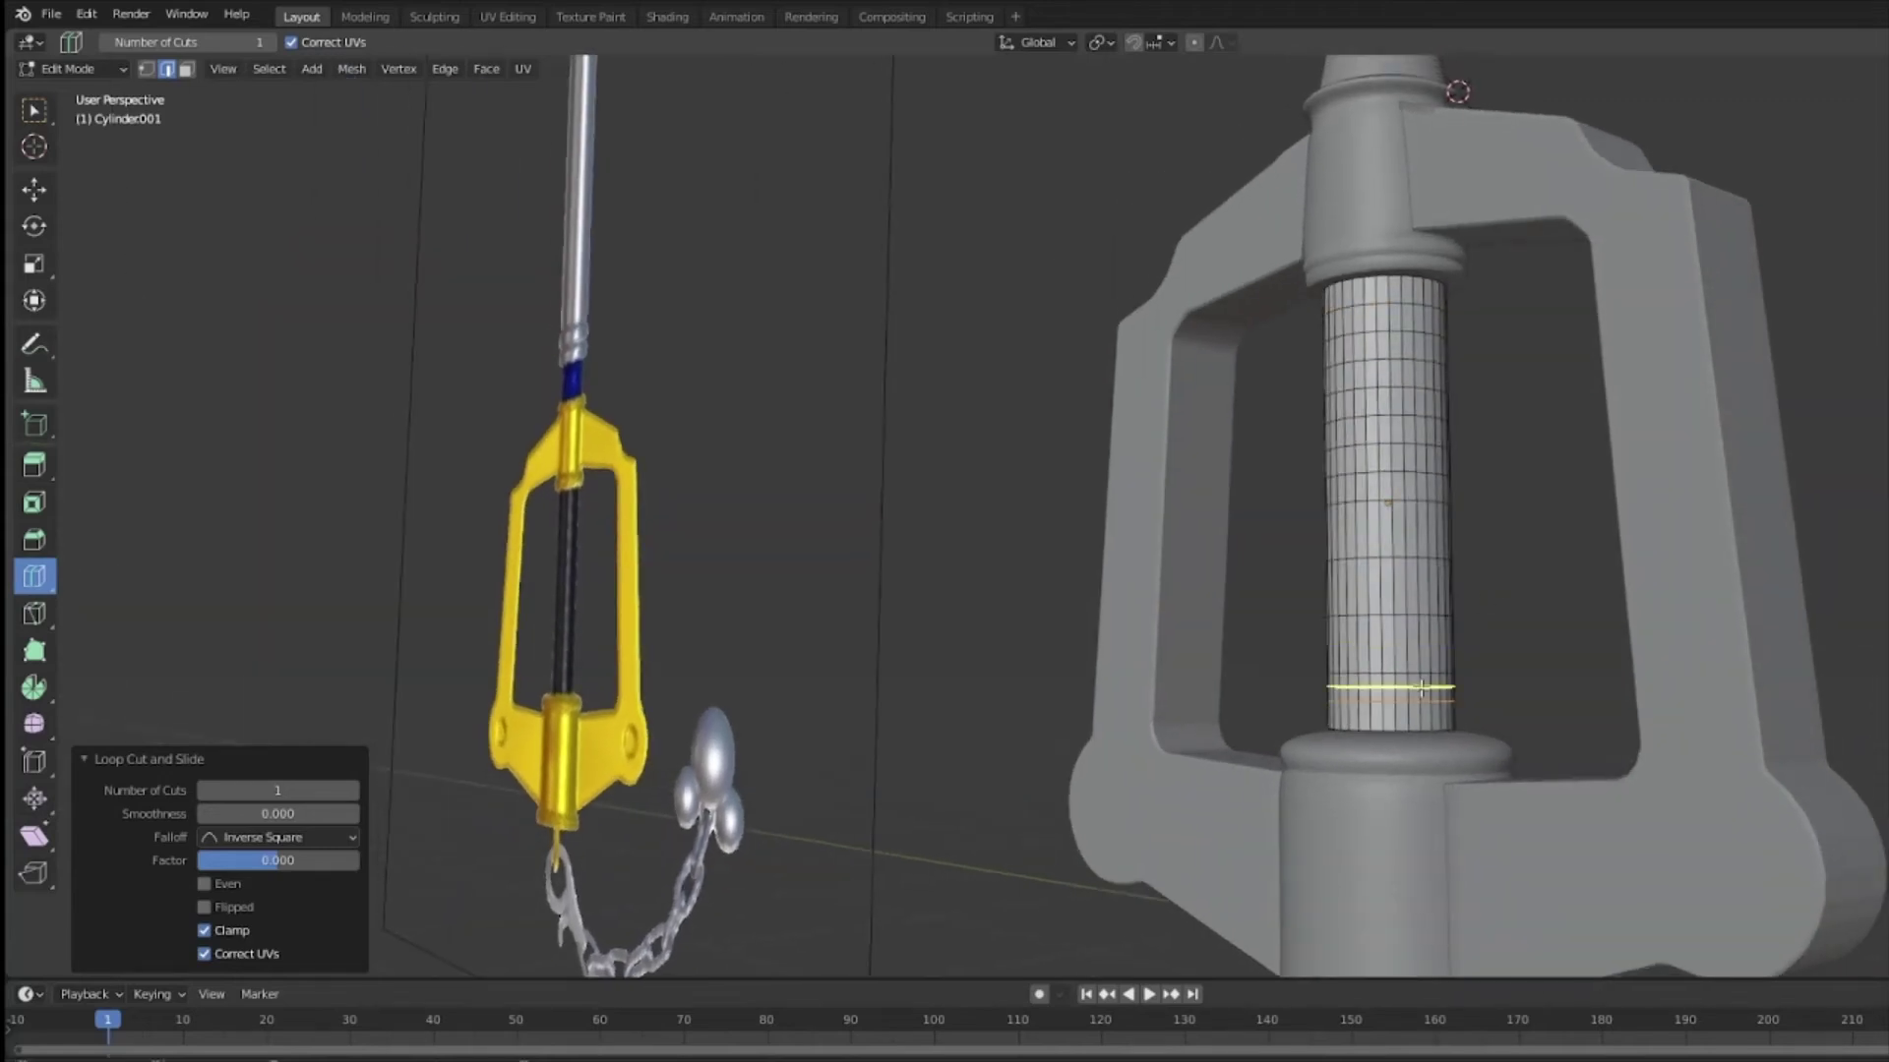
pyautogui.click(1414, 654)
pyautogui.click(1396, 587)
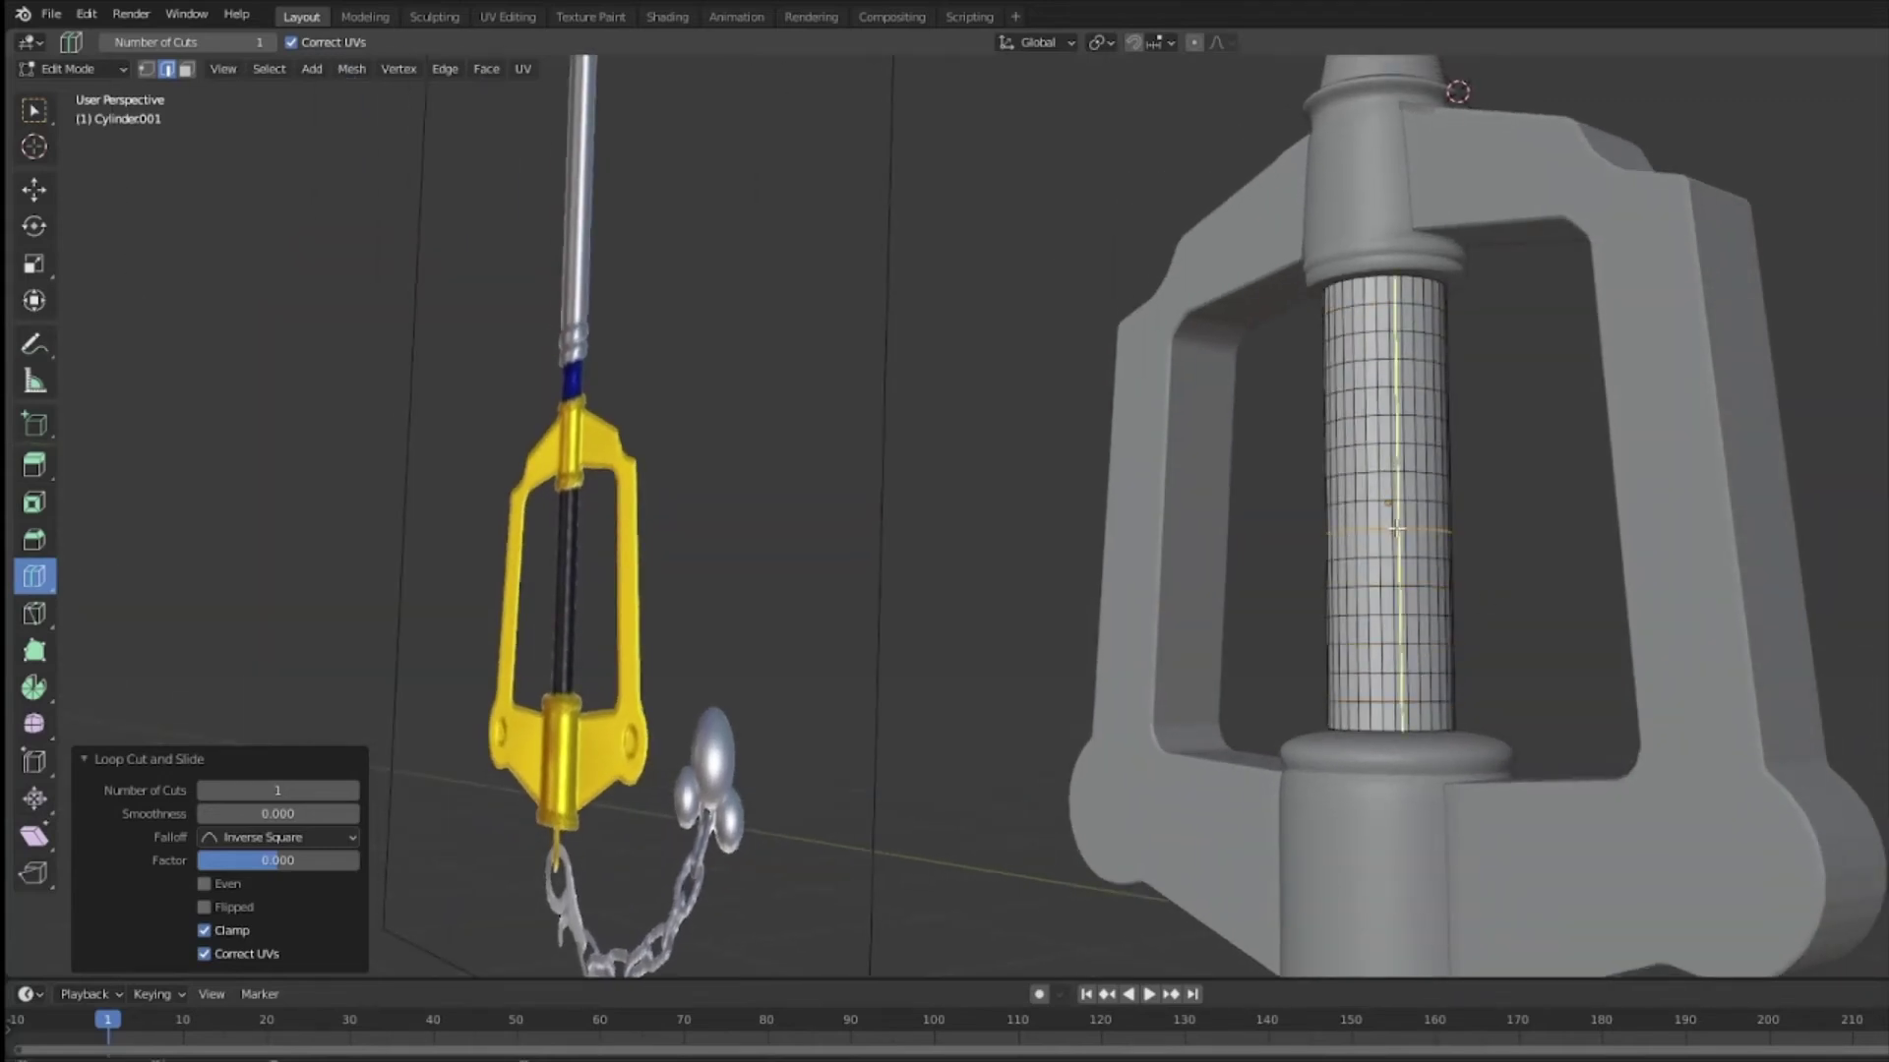
# Step: Cut further loops midway between the existing ones over the whole grip until its faces are roughly square
pyautogui.click(1397, 455)
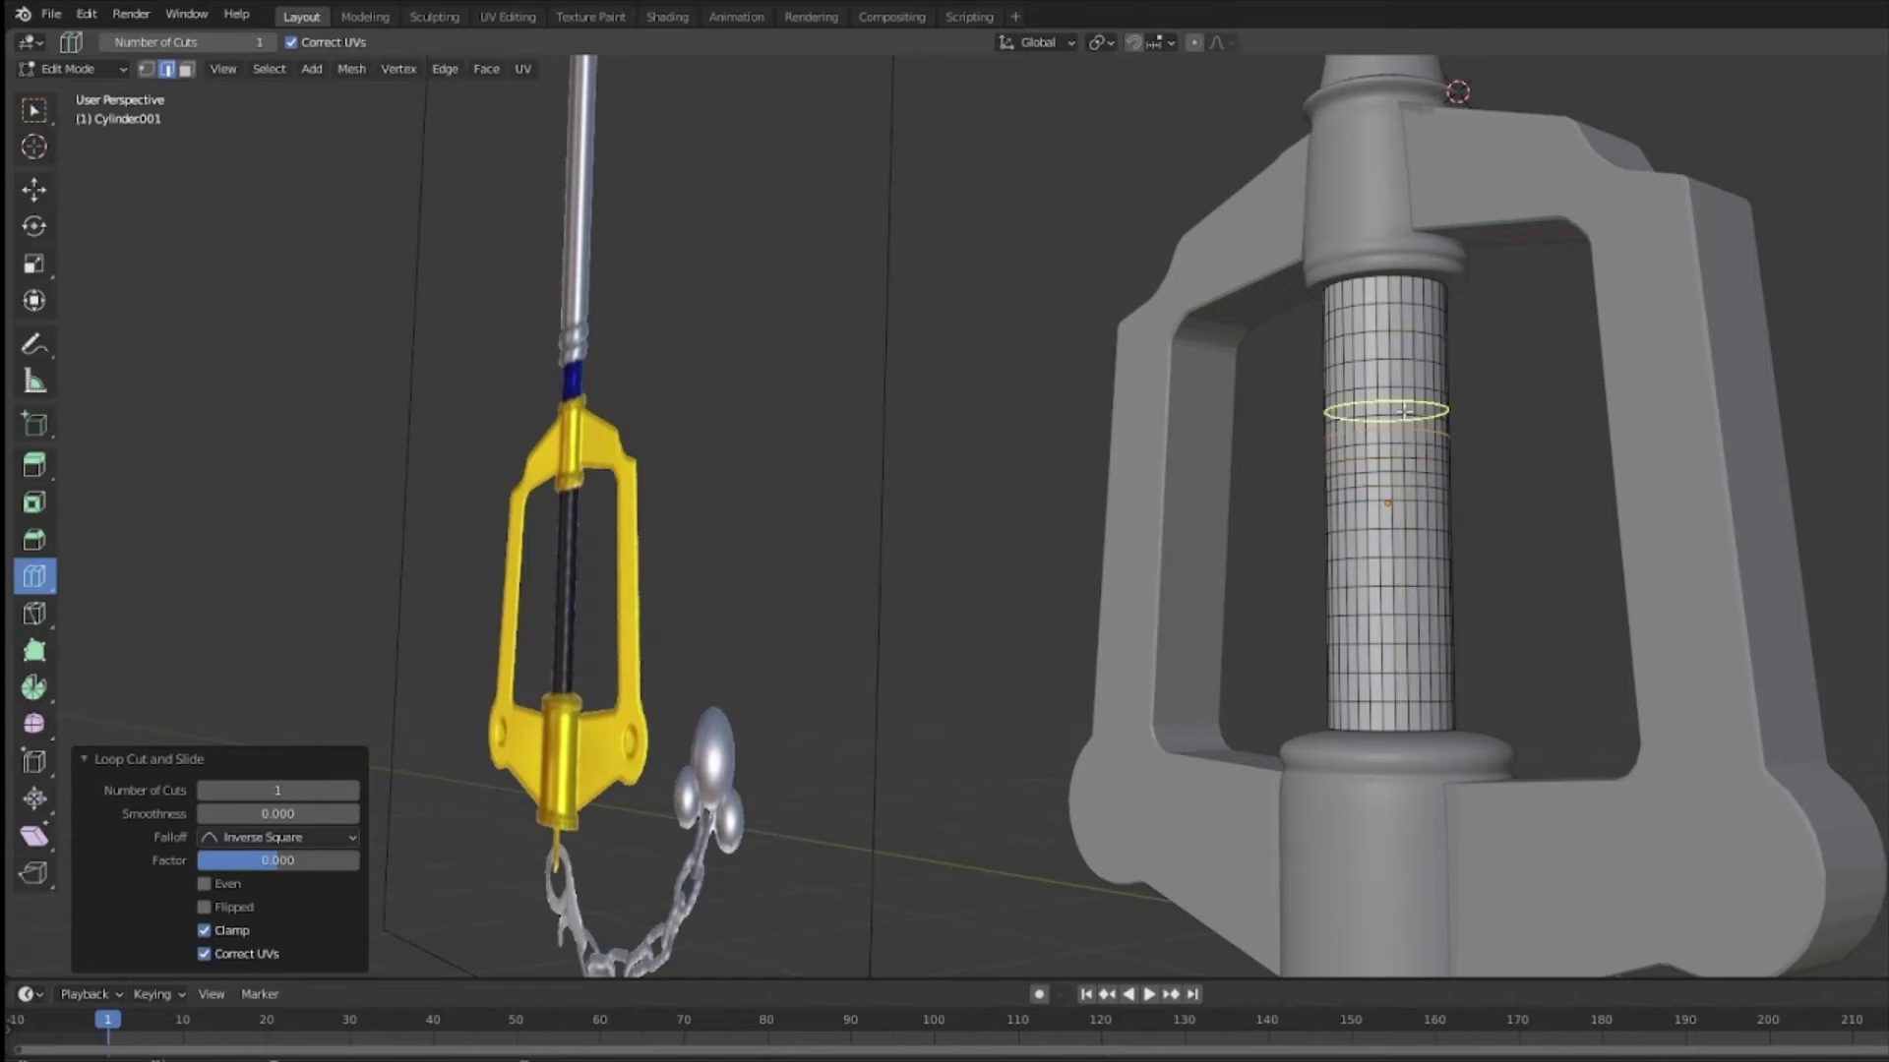
pyautogui.moveTo(1405, 401); pyautogui.dragTo(1404, 377)
pyautogui.click(1404, 343)
pyautogui.click(1403, 318)
pyautogui.click(1401, 285)
pyautogui.moveTo(1528, 566); pyautogui.dragTo(1522, 626, button='middle')
pyautogui.click(1412, 498)
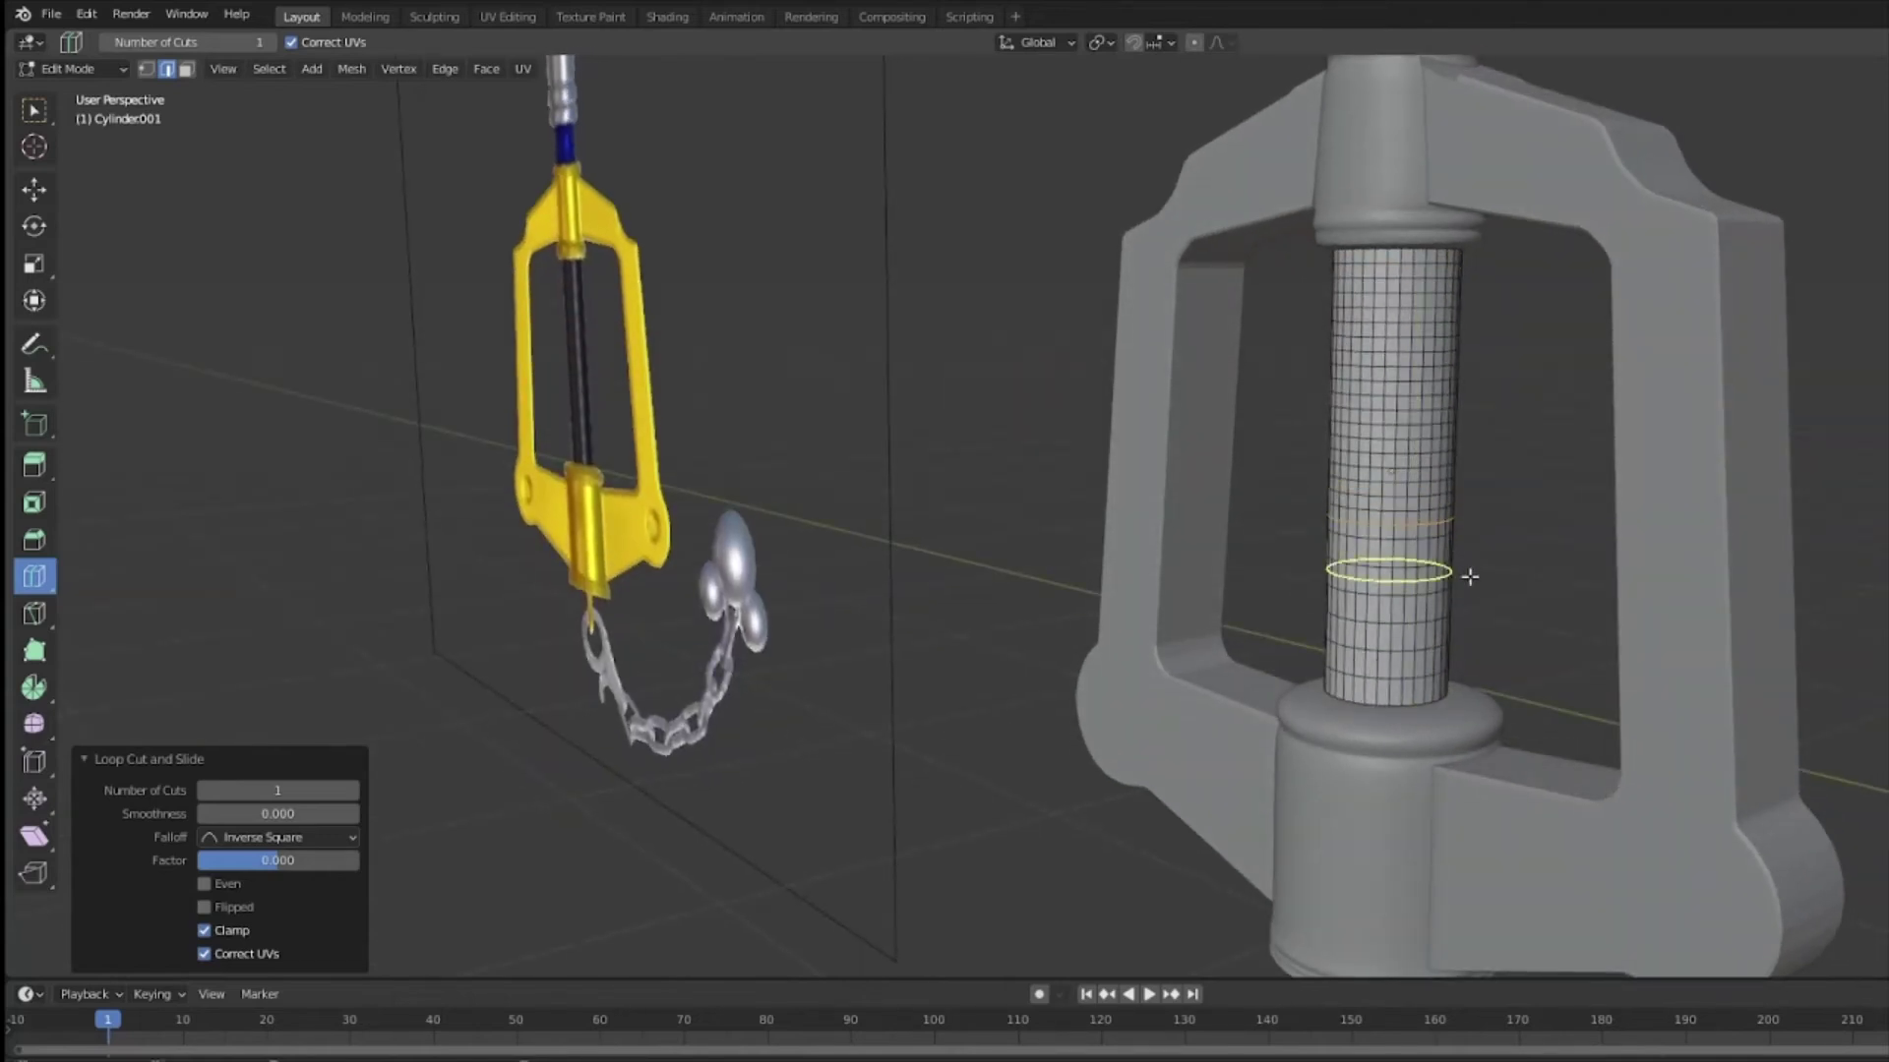
pyautogui.scroll(5, 1467, 574)
pyautogui.click(1202, 456)
pyautogui.click(1210, 590)
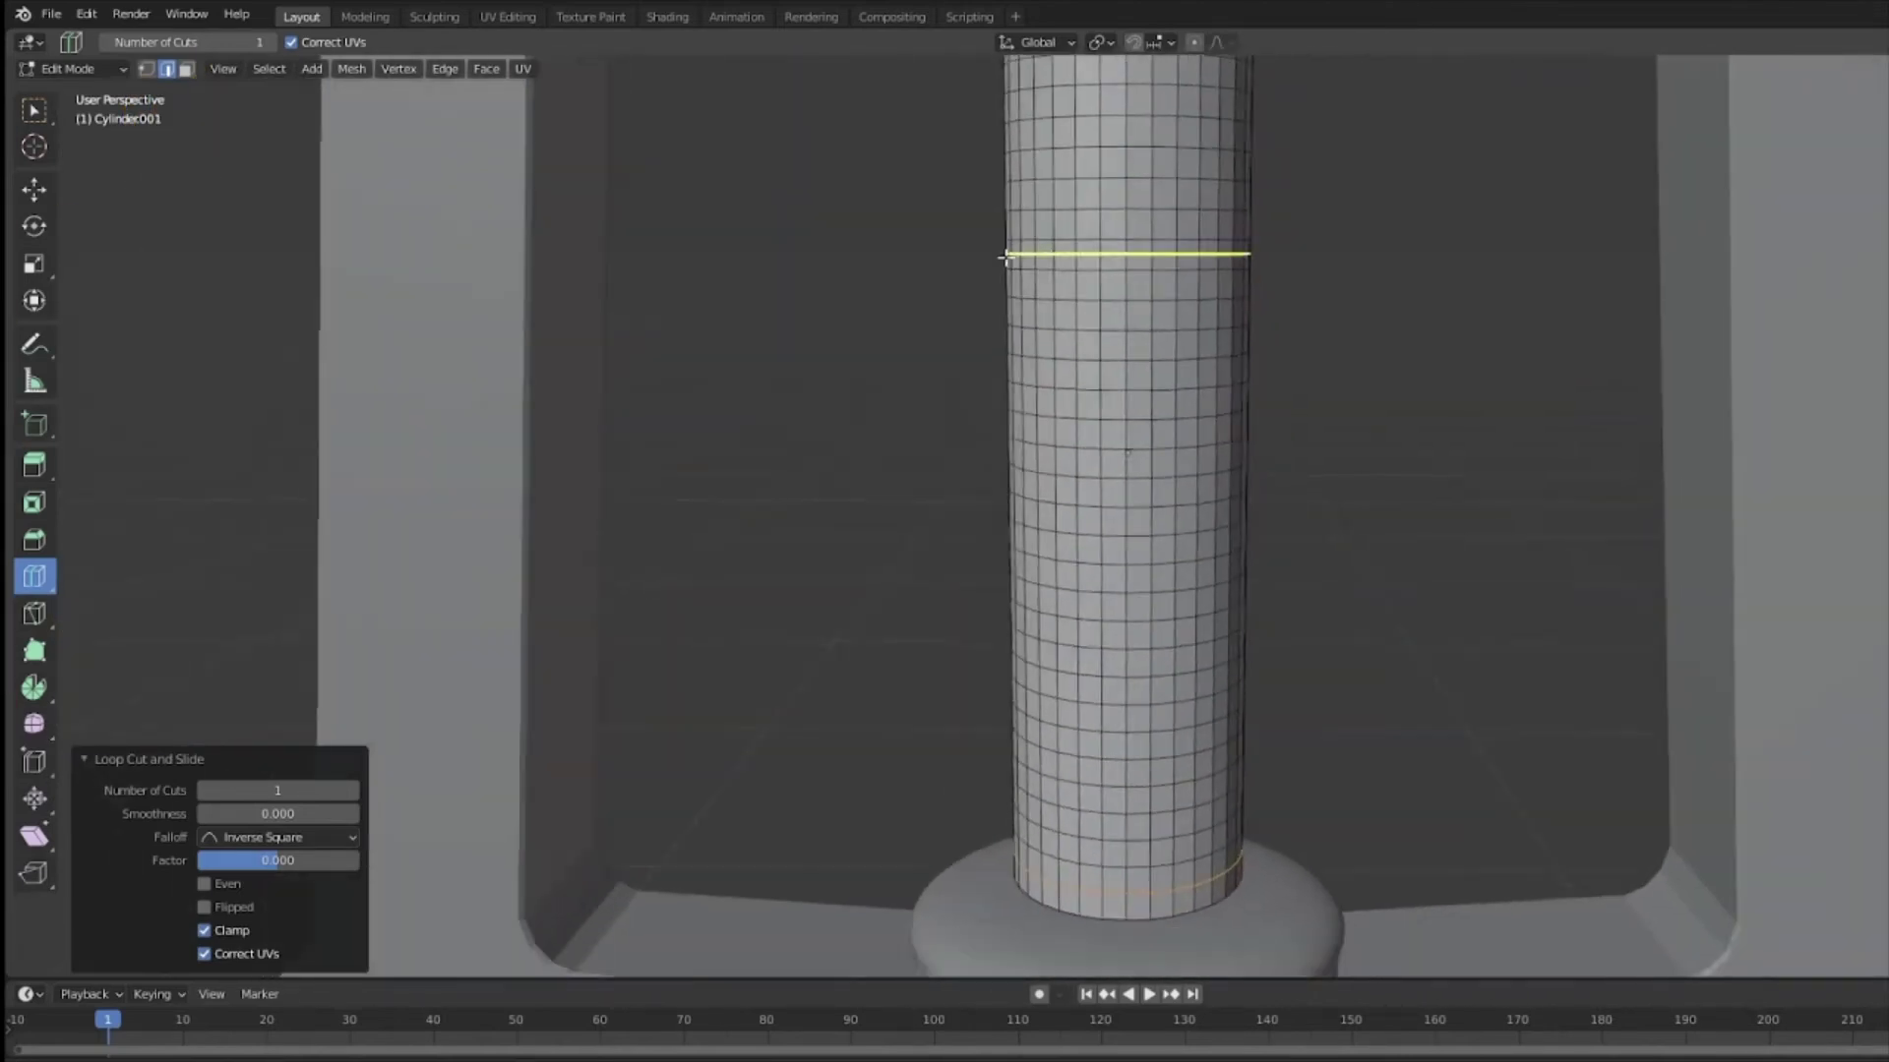
pyautogui.scroll(-3, 796, 348)
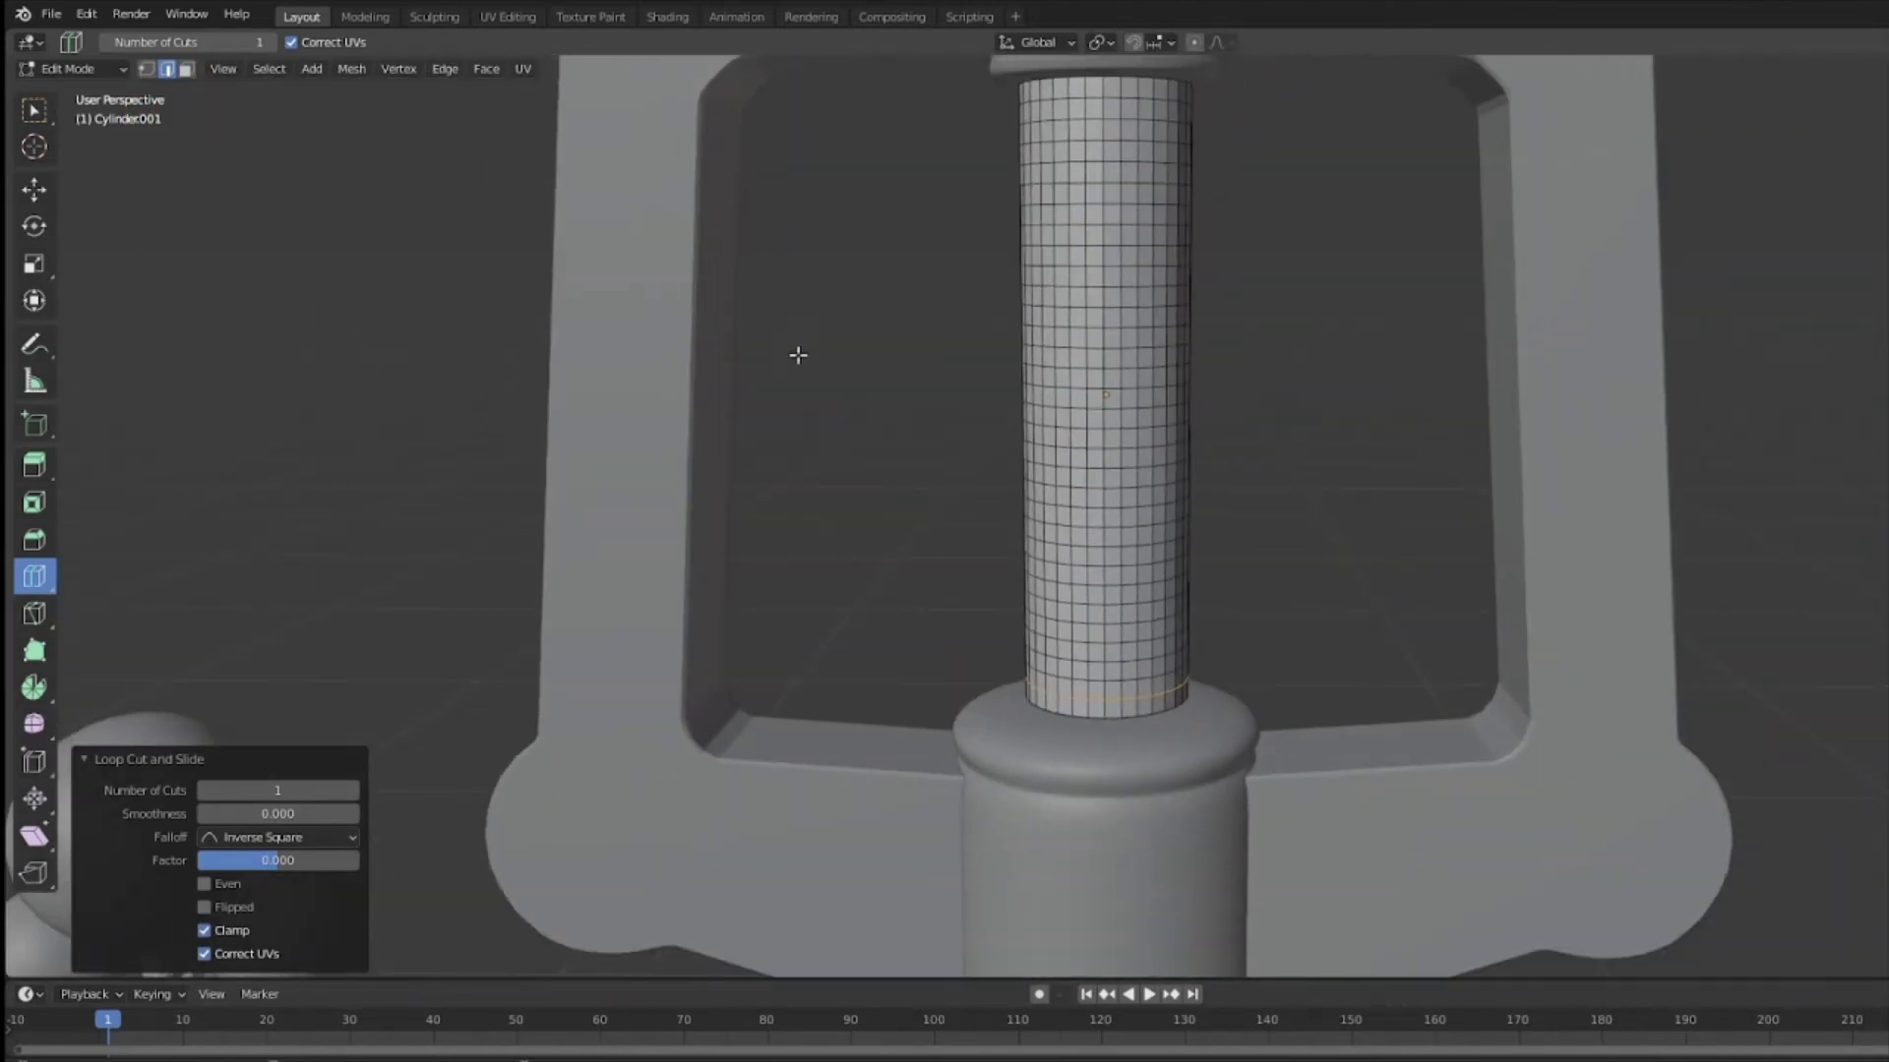
# Step: Select all of the grip cylinder's mesh with a box selection in X-ray view, and turn X-ray off again
pyautogui.click(33, 109)
pyautogui.click(762, 365)
pyautogui.moveTo(870, 415); pyautogui.dragTo(881, 420, button='middle')
pyautogui.moveTo(847, 525); pyautogui.dragTo(826, 372, button='middle')
pyautogui.moveTo(877, 128); pyautogui.dragTo(1235, 679)
pyautogui.moveTo(1234, 679); pyautogui.dragTo(1278, 638, button='middle')
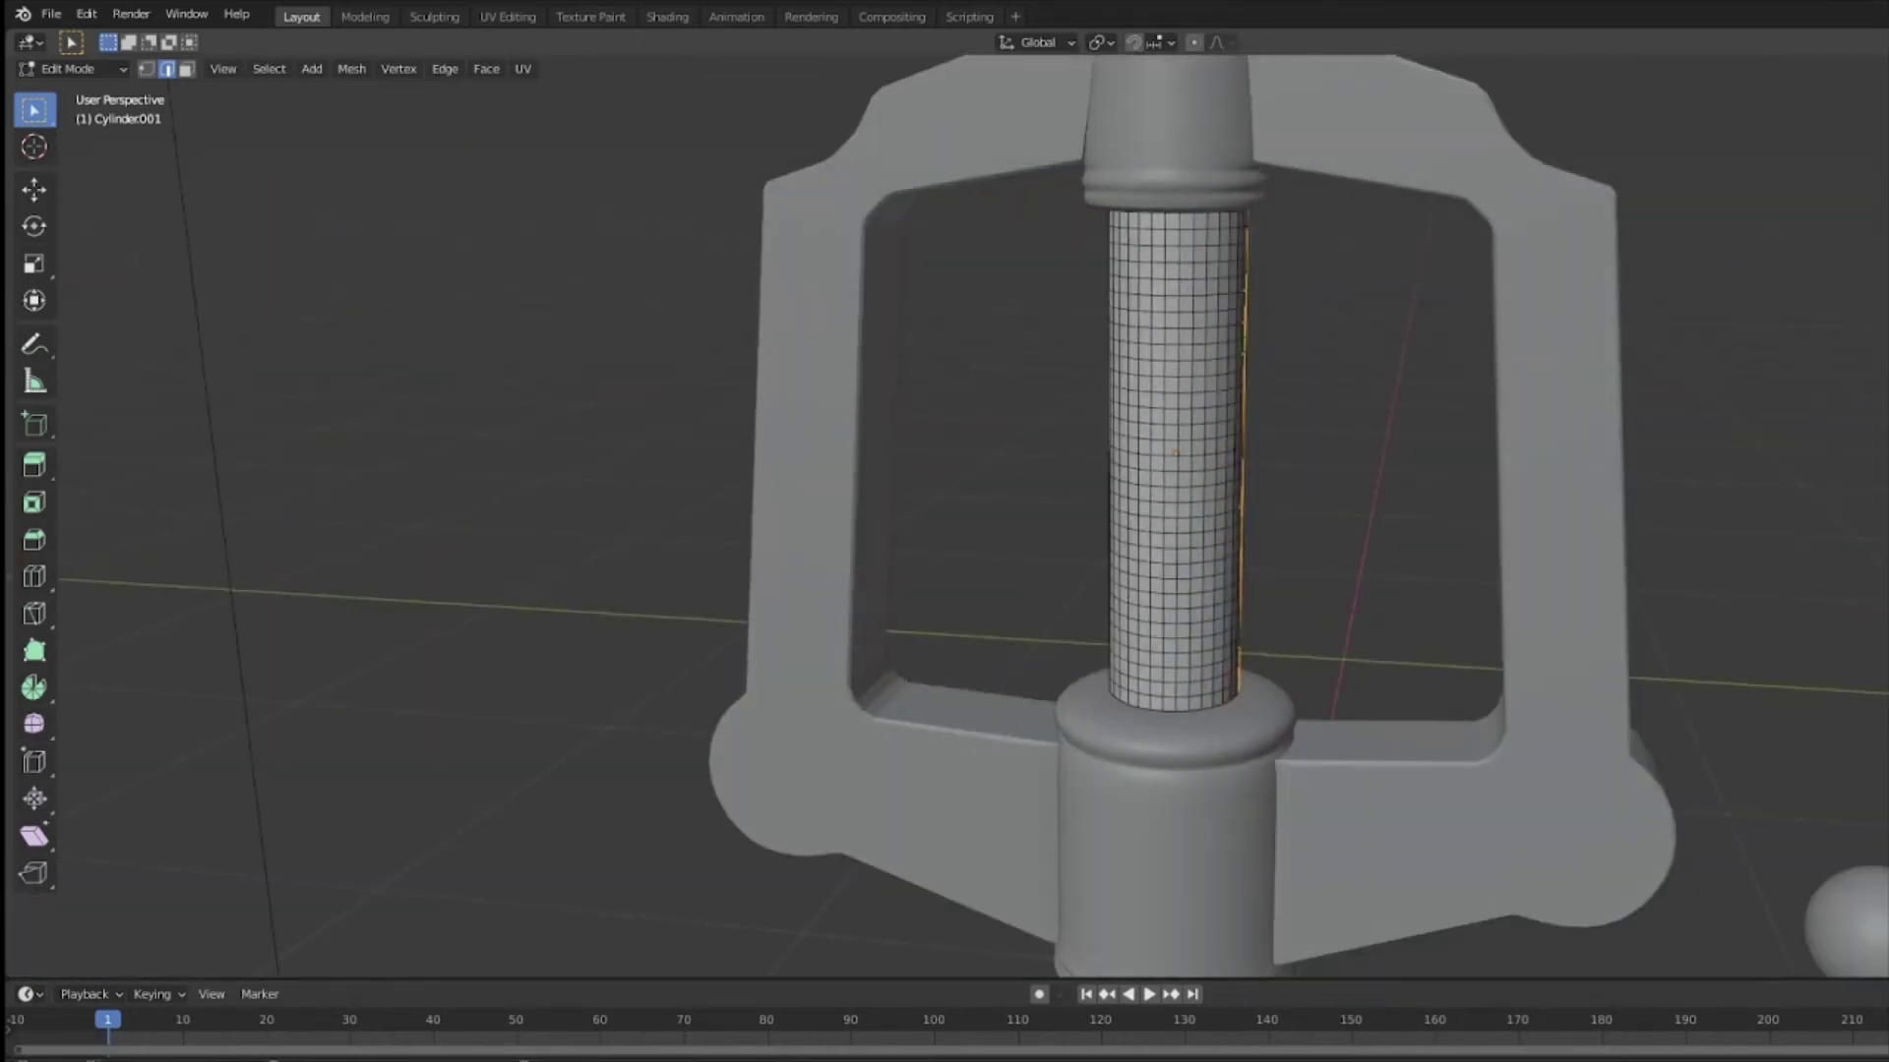
pyautogui.hotkey('shift', 'z')
pyautogui.click(1355, 292)
pyautogui.moveTo(1358, 172); pyautogui.dragTo(984, 777)
pyautogui.moveTo(1371, 574); pyautogui.dragTo(999, 565, button='middle')
pyautogui.hotkey('shift', 'z')
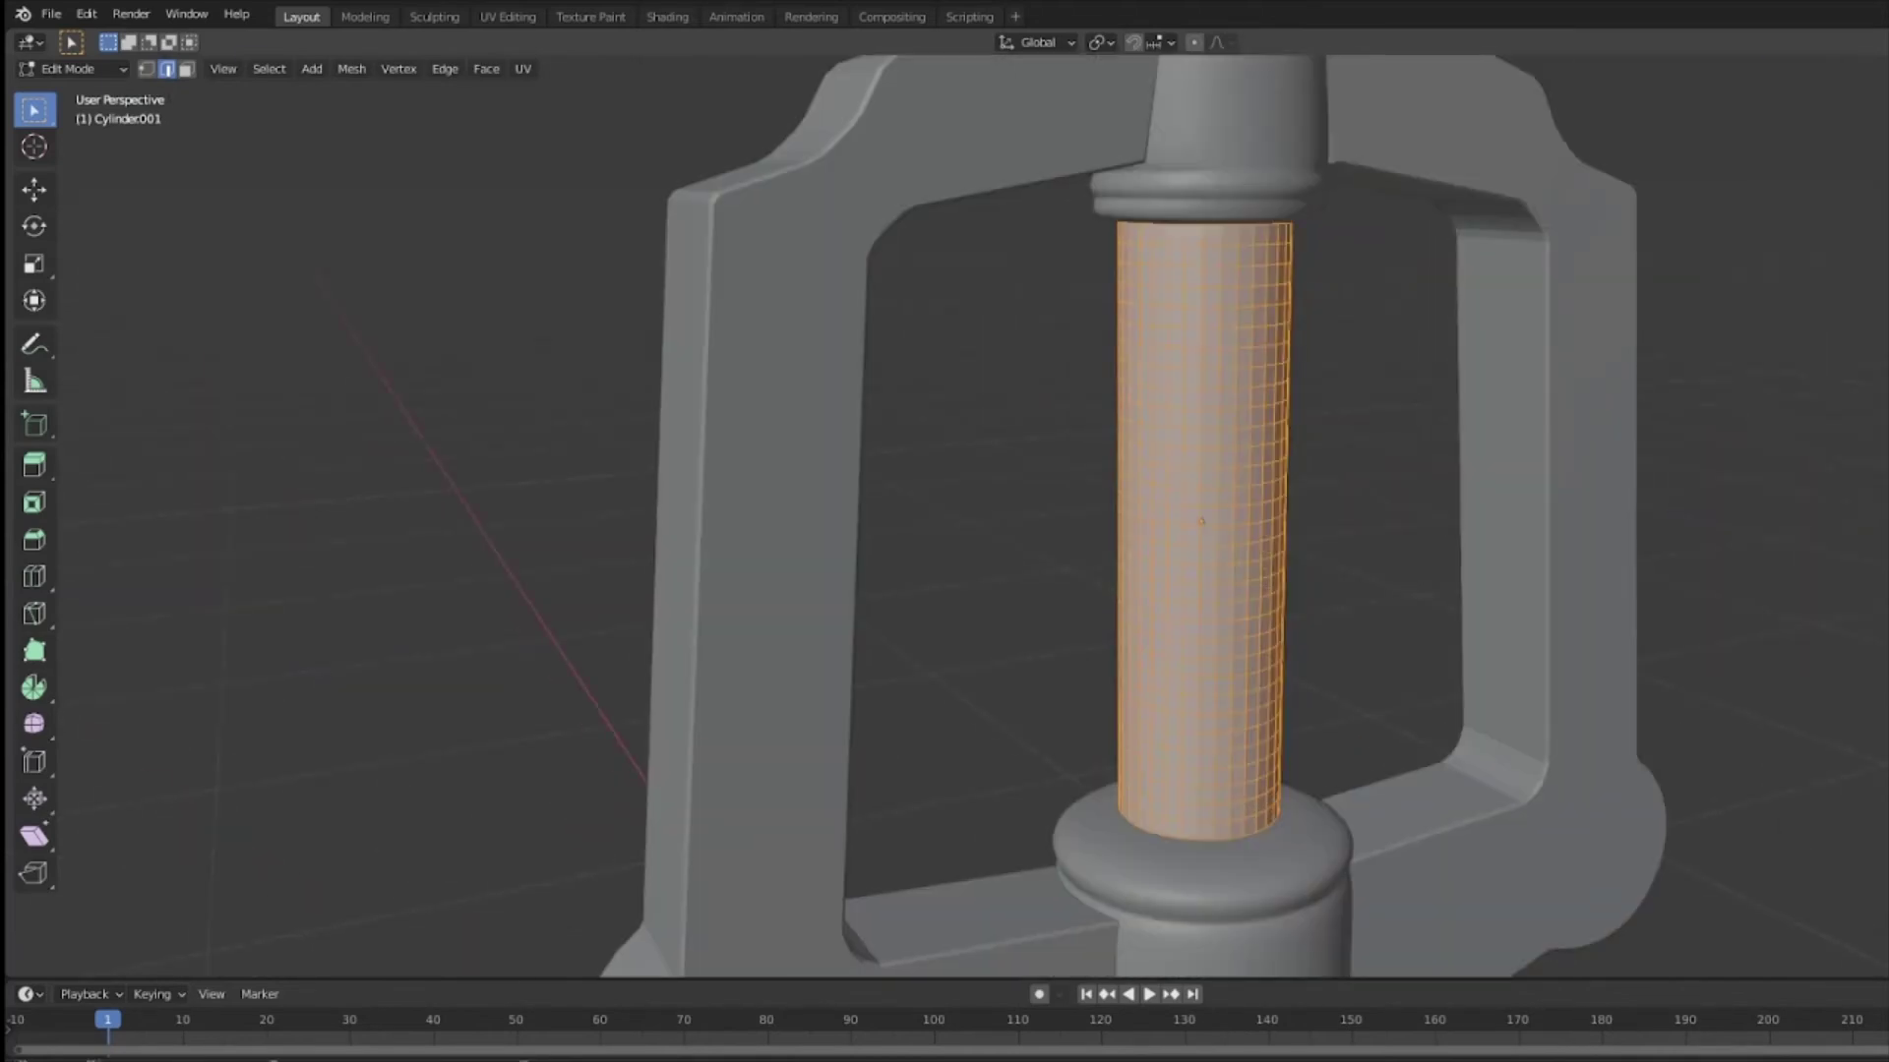
pyautogui.moveTo(1537, 477); pyautogui.dragTo(1437, 470, button='middle')
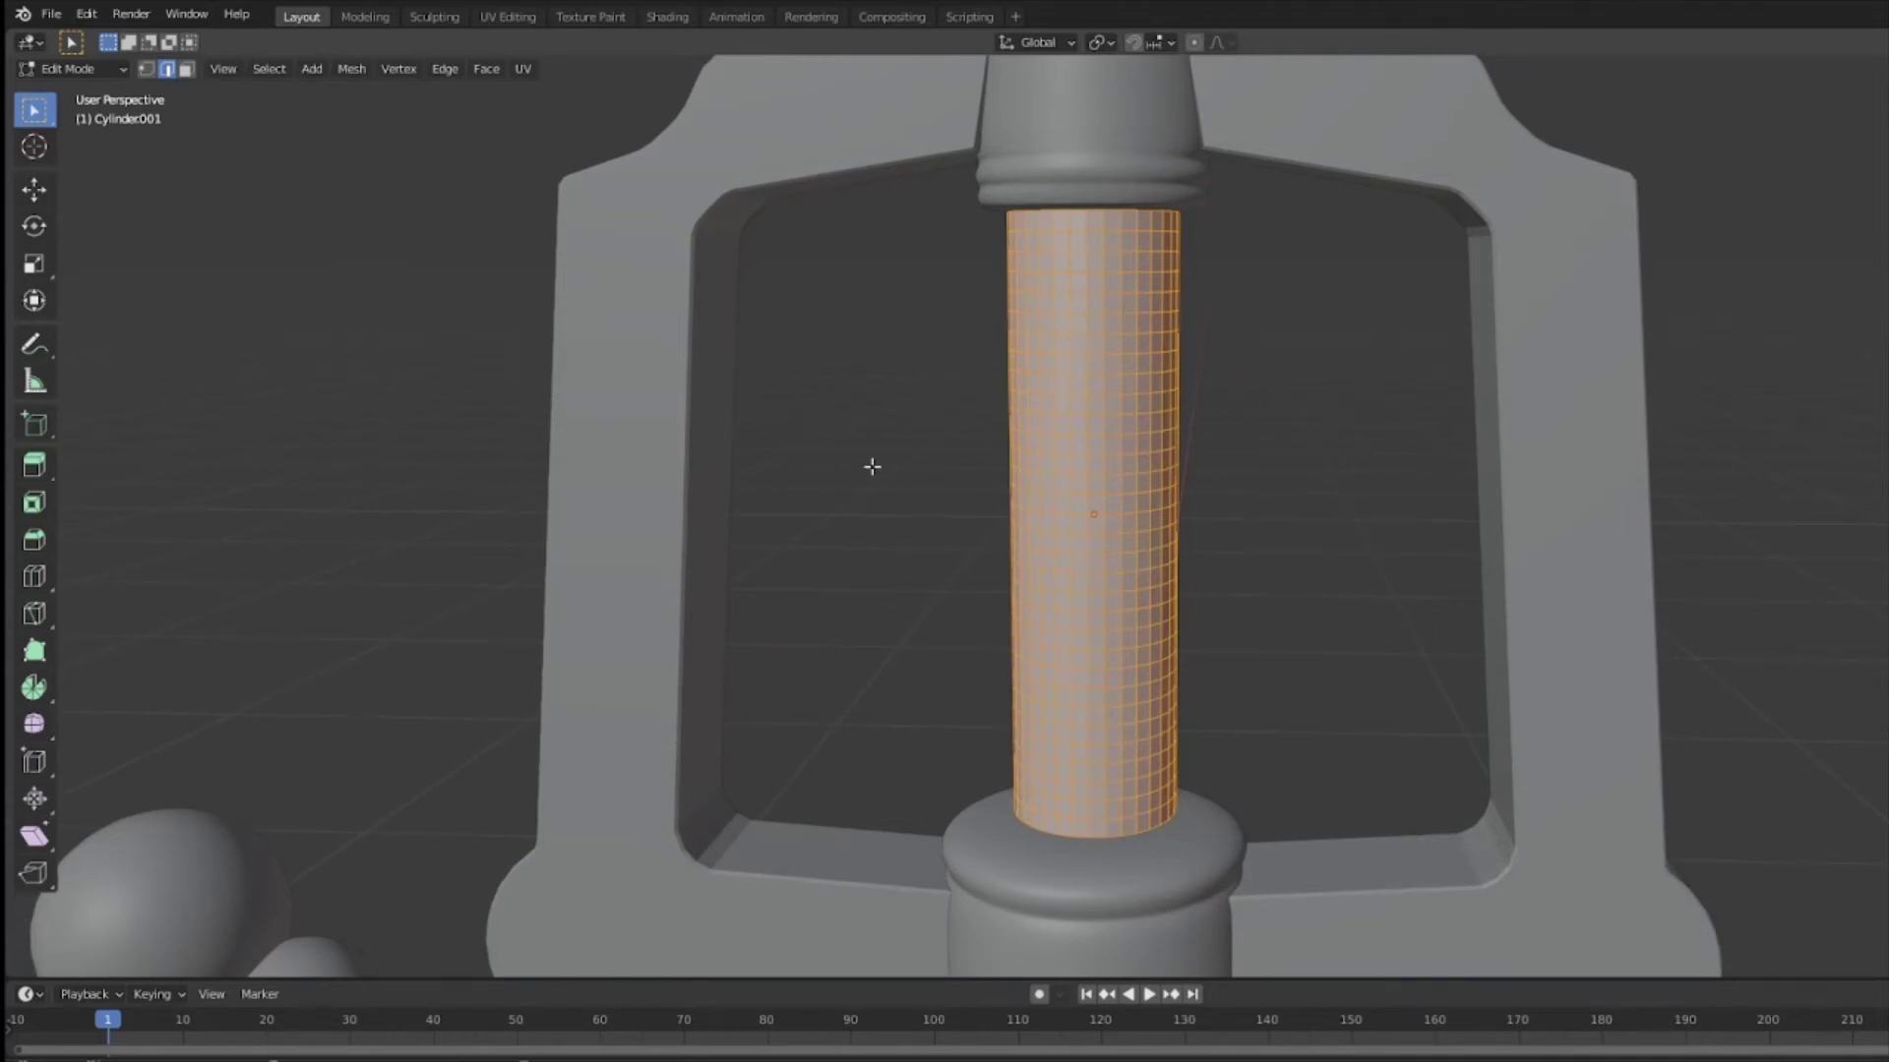
pyautogui.rightClick(870, 474)
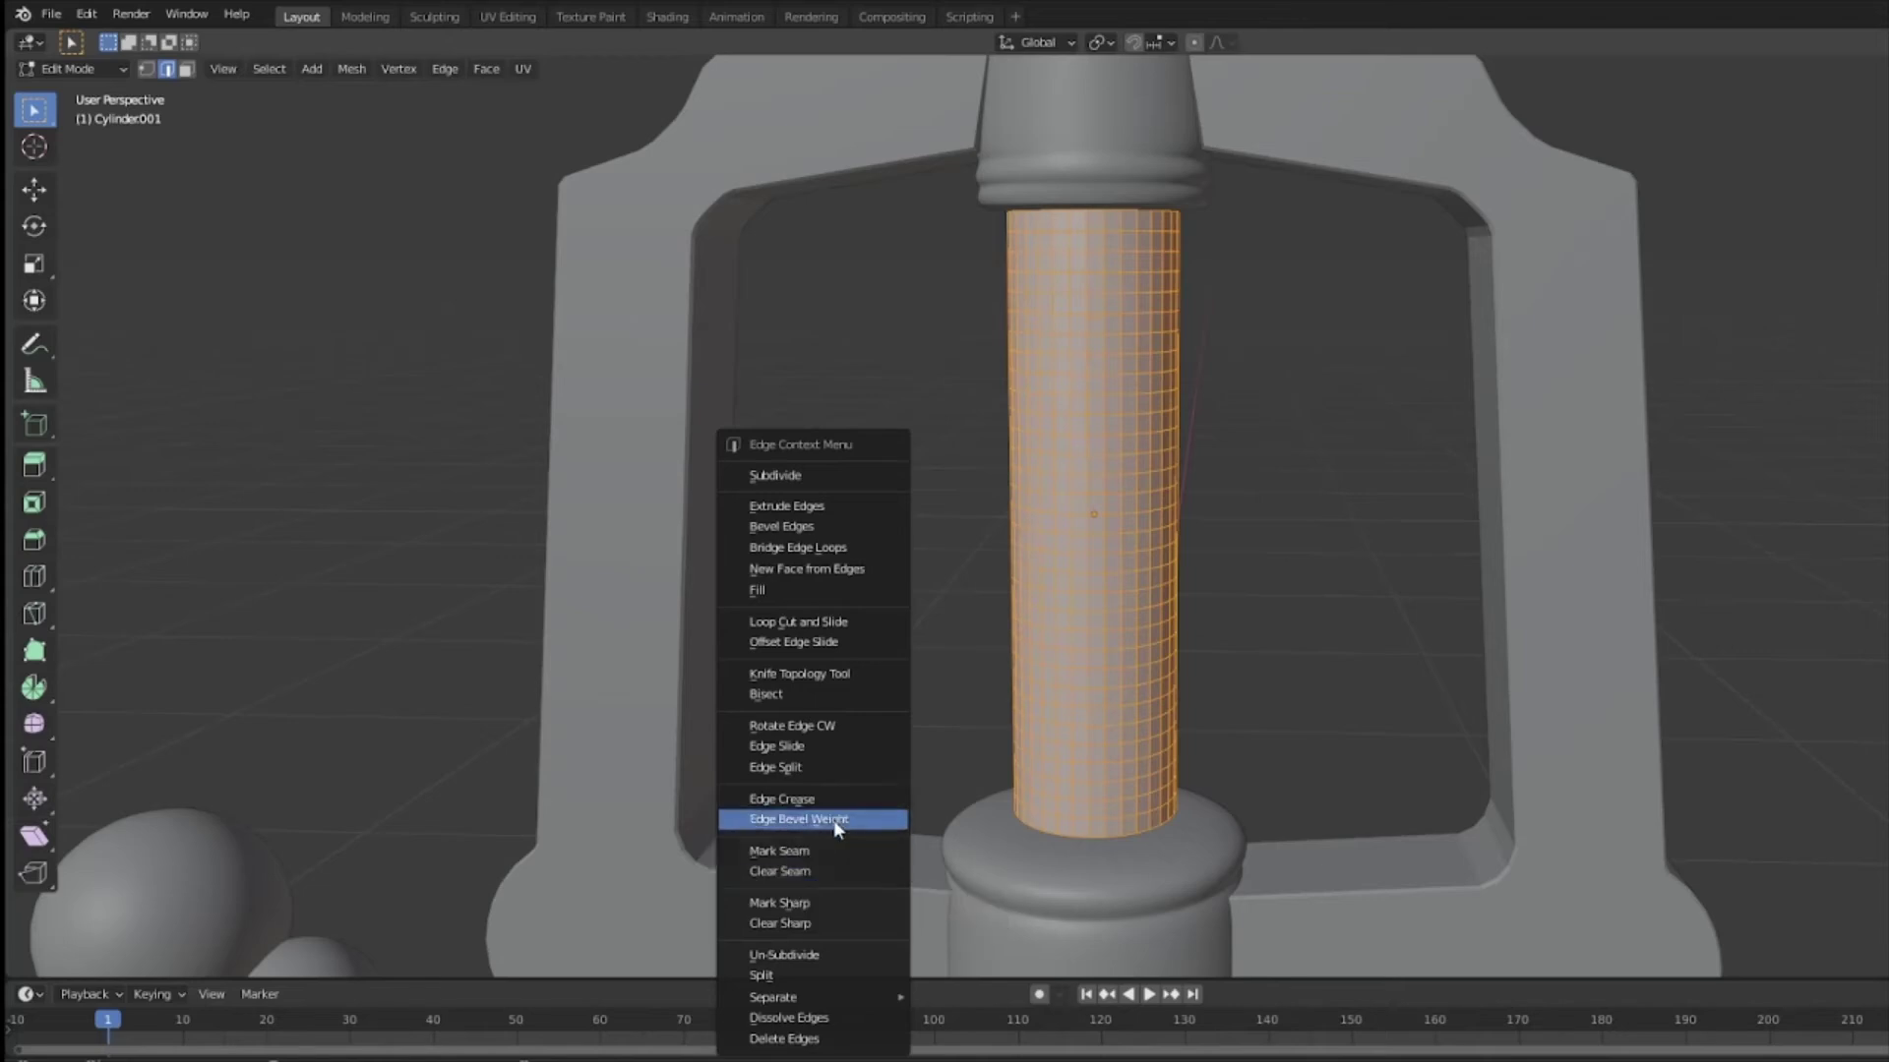
pyautogui.click(987, 666)
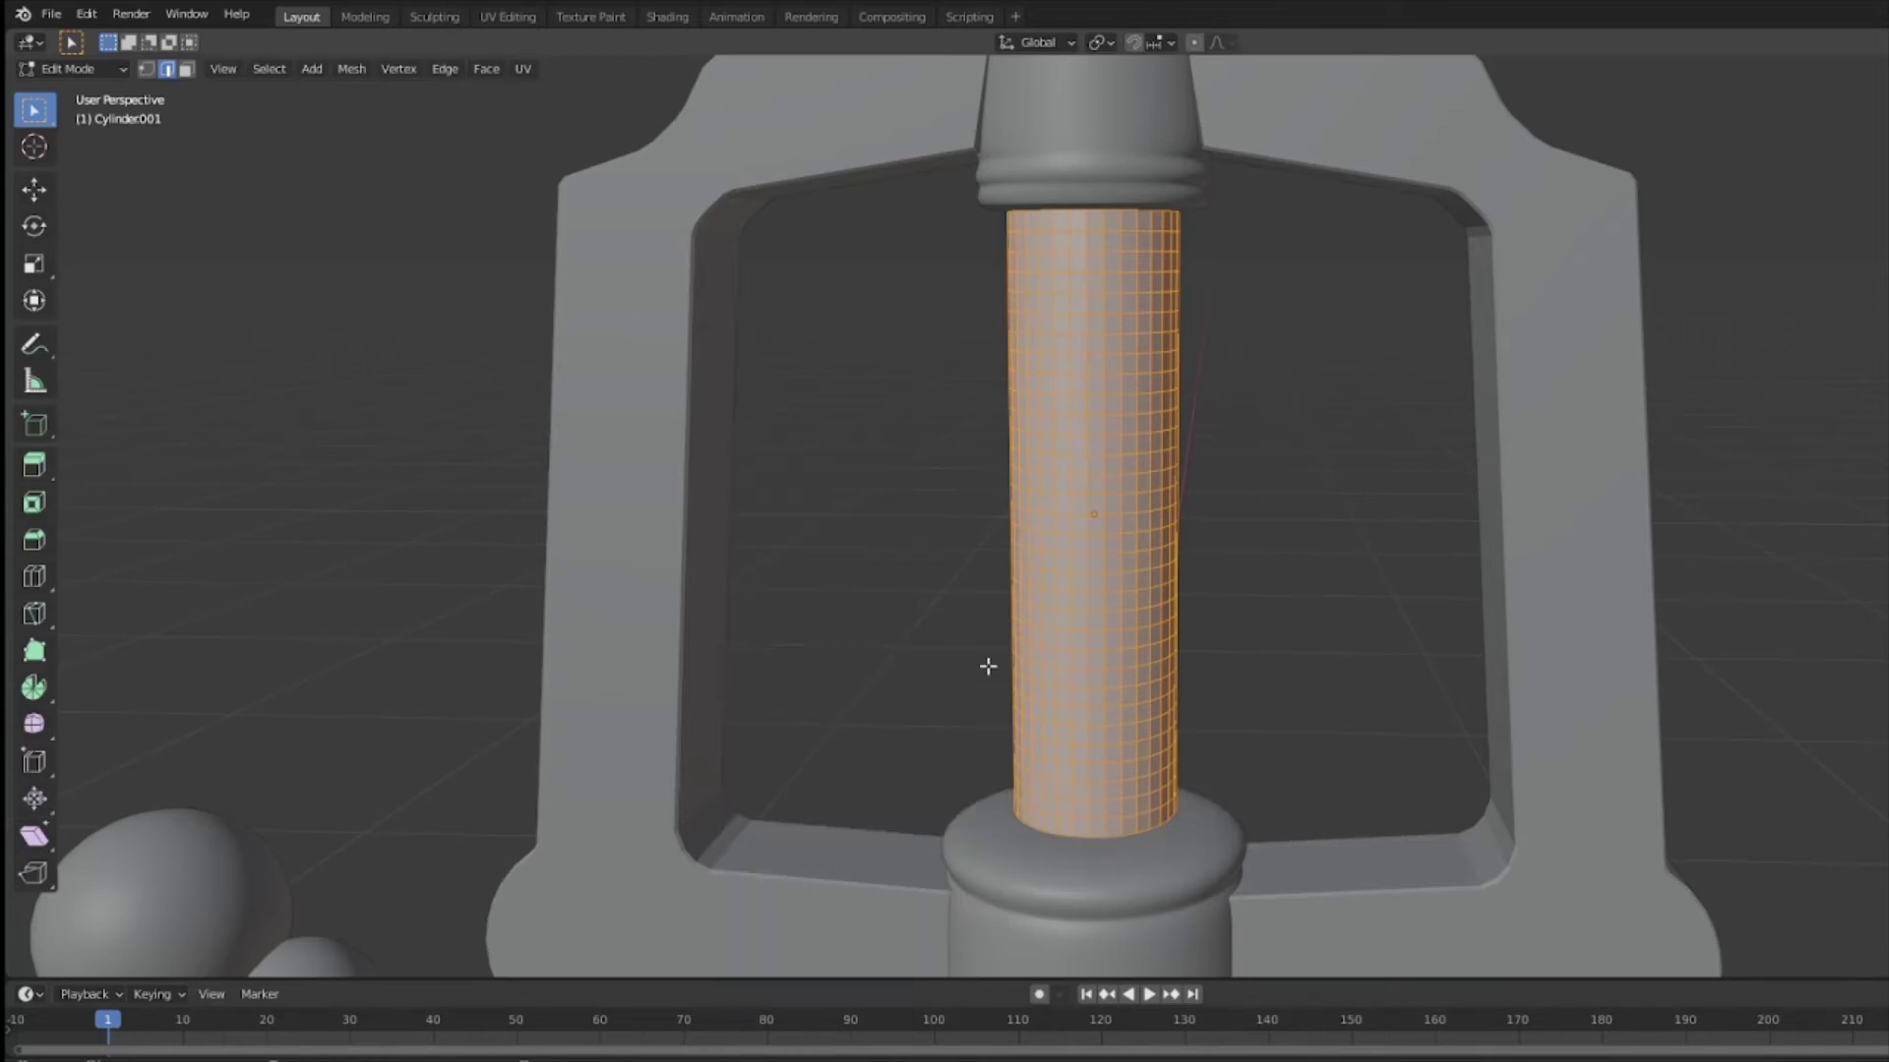
pyautogui.click(71, 69)
pyautogui.click(83, 92)
pyautogui.click(30, 71)
pyautogui.click(59, 115)
pyautogui.rightClick(840, 423)
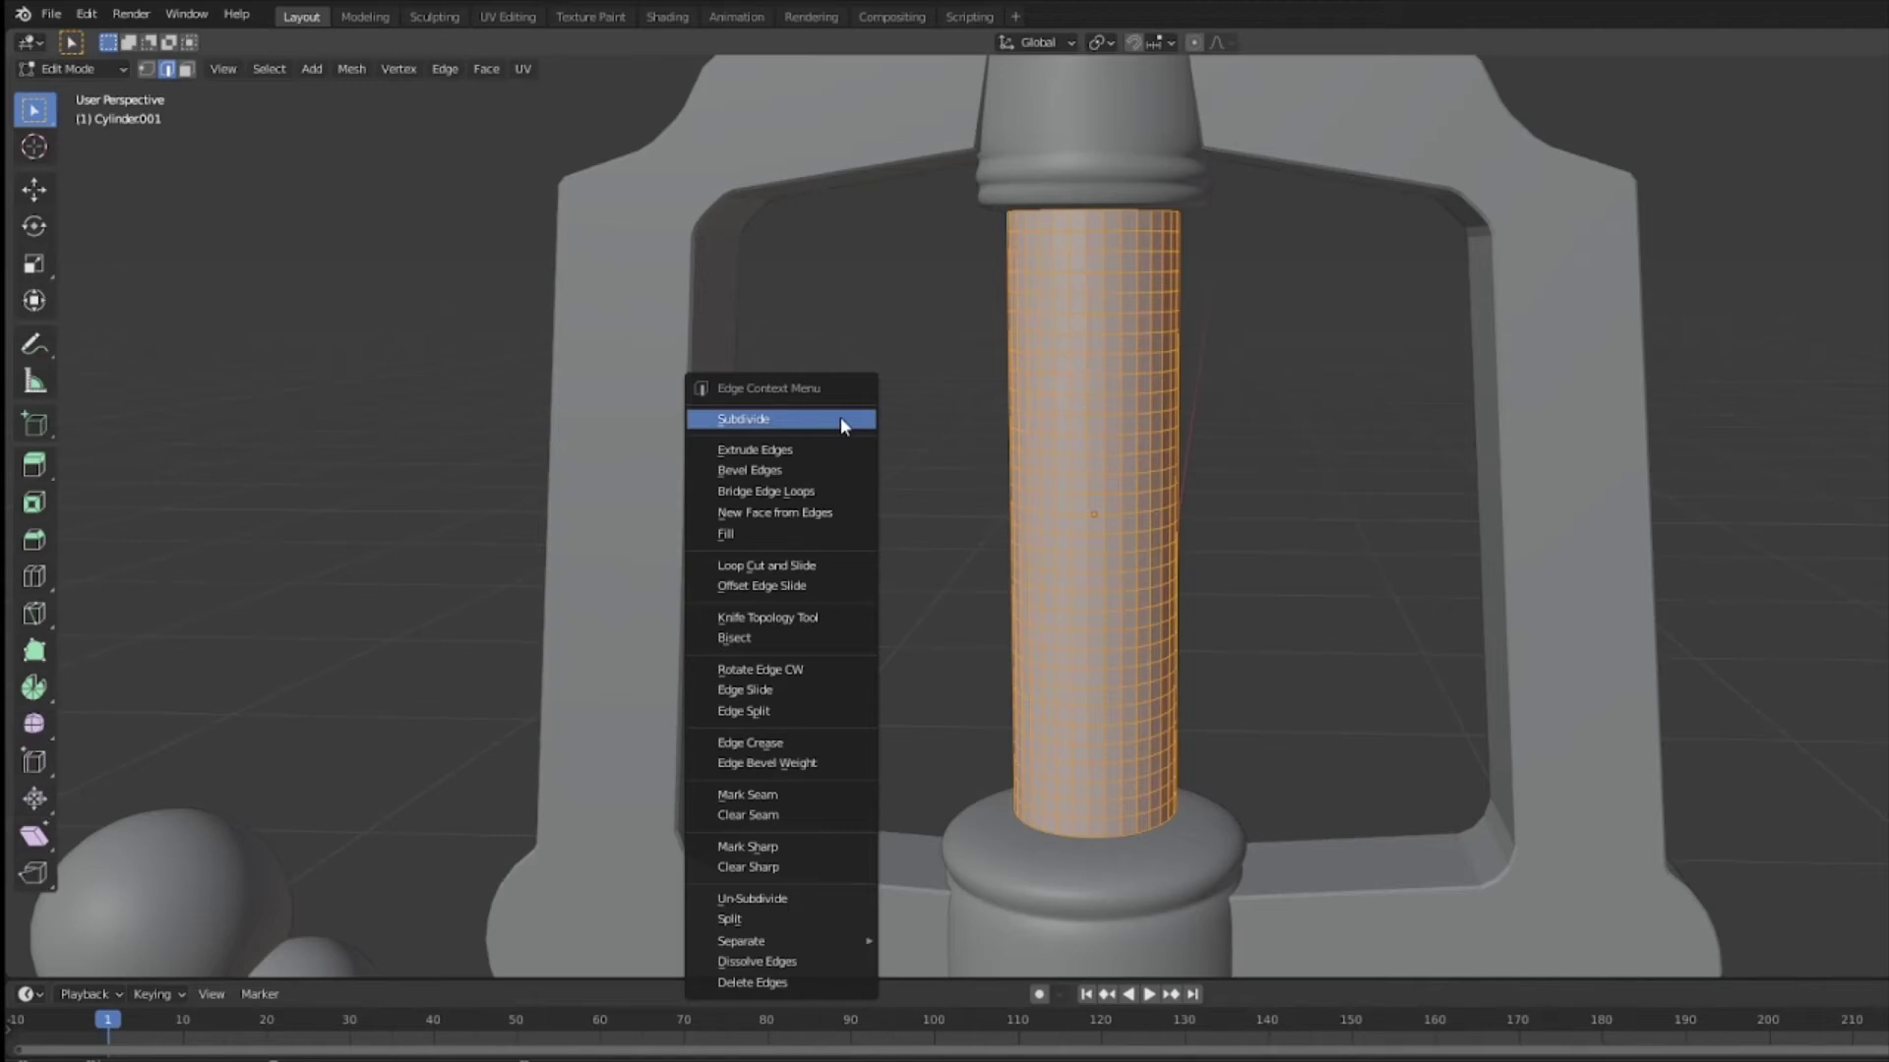
pyautogui.rightClick(1084, 637)
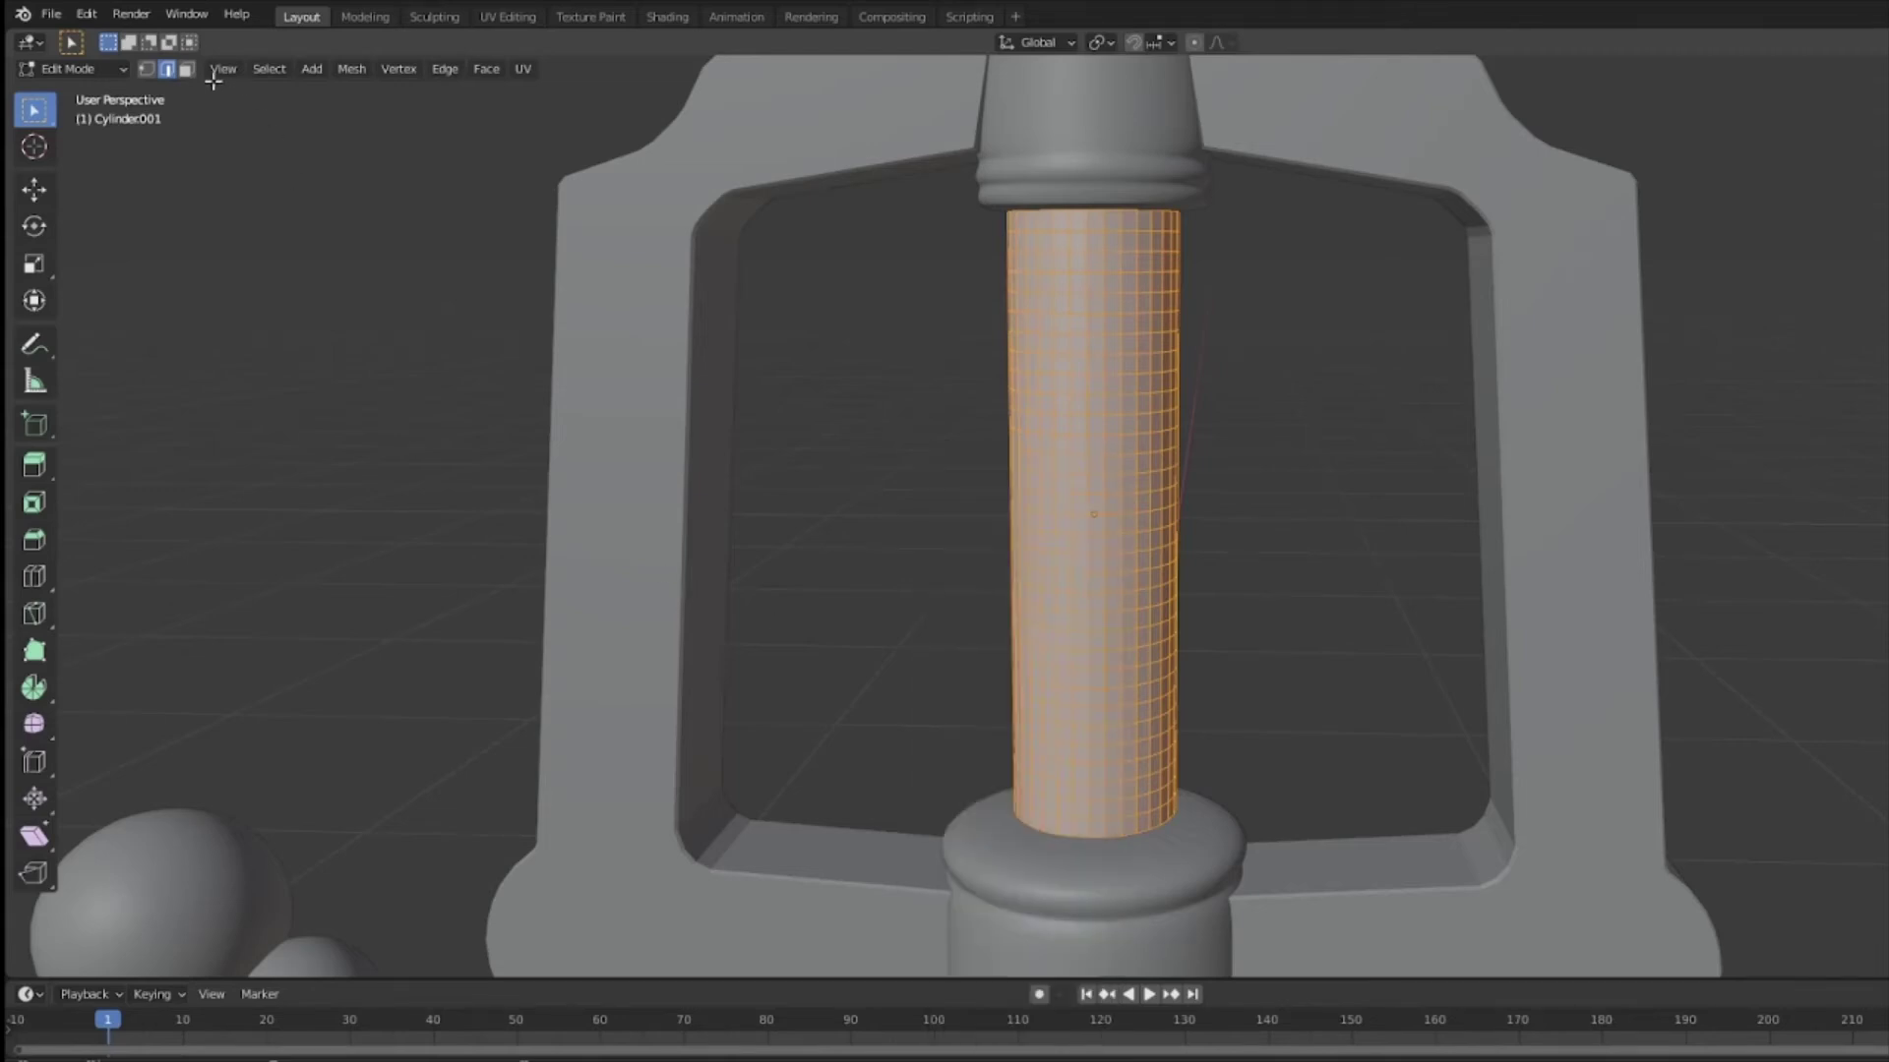
# Step: Switch to face selection and triangulate the grip's selected faces
pyautogui.press('3')
pyautogui.rightClick(880, 253)
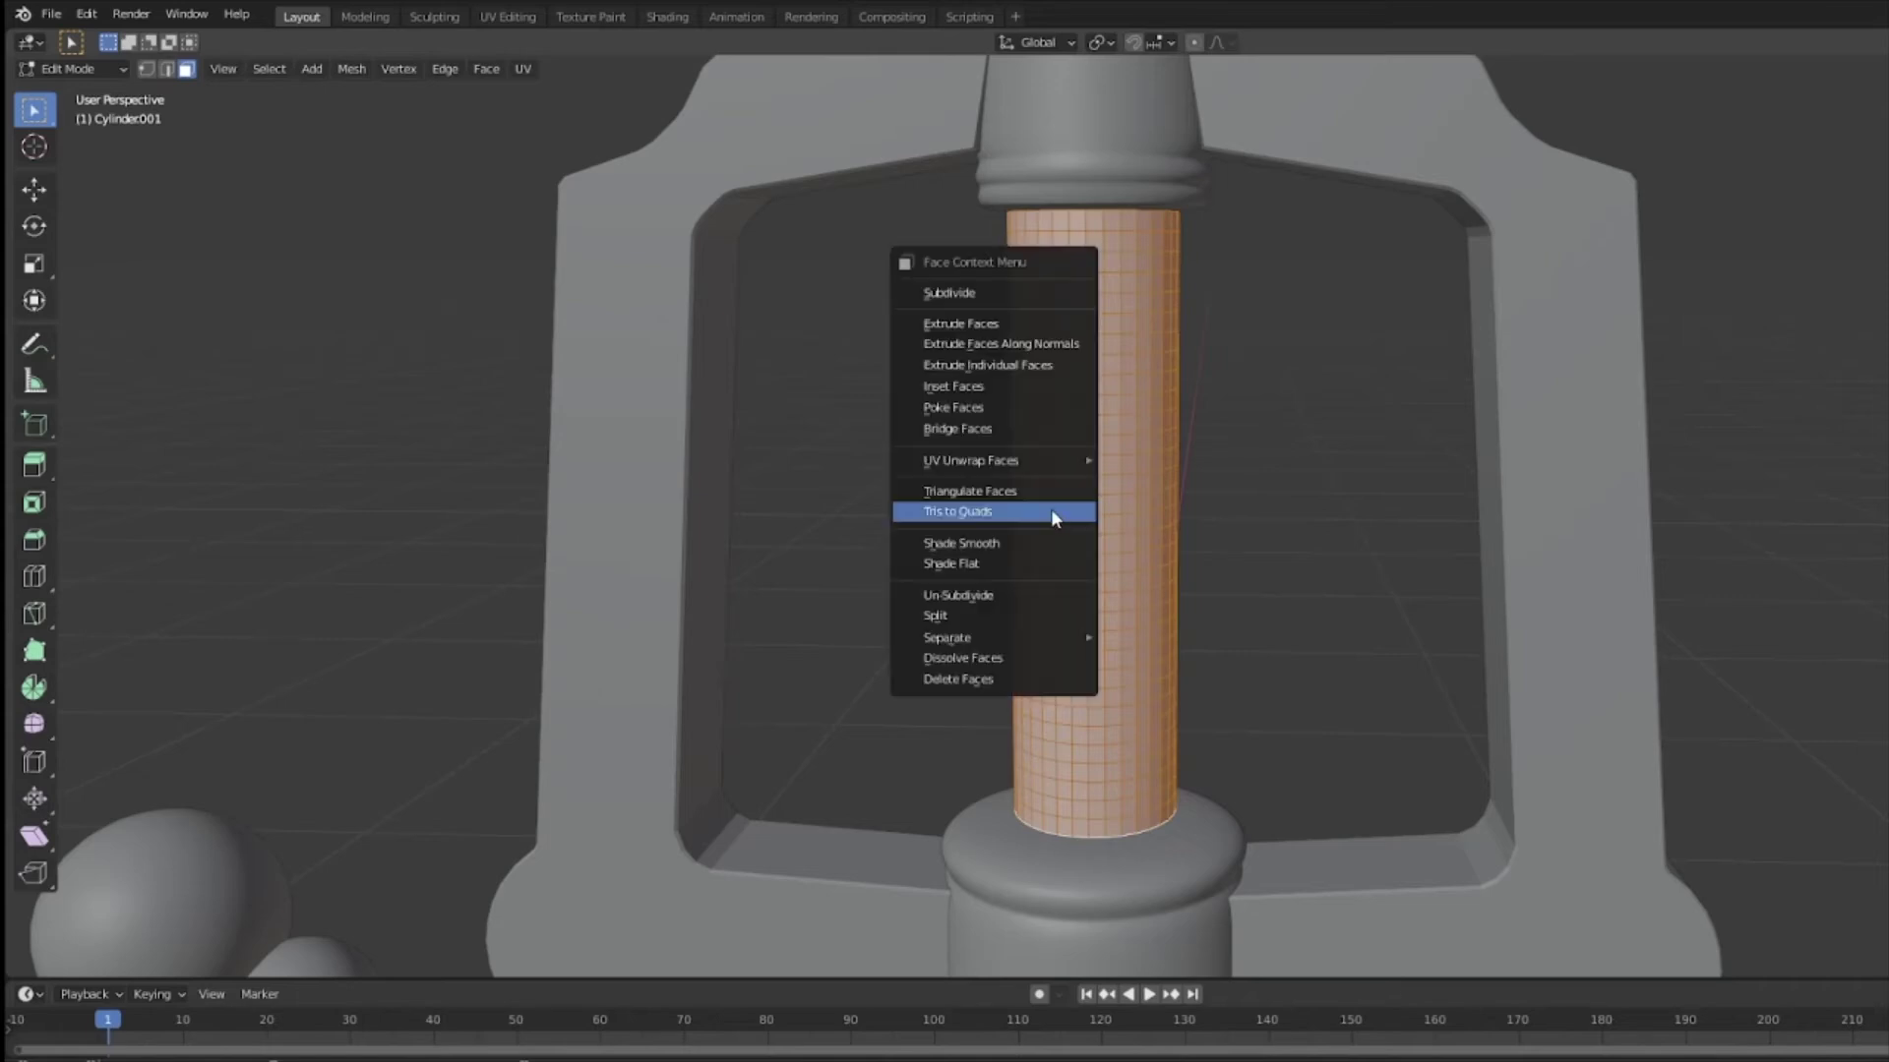
pyautogui.click(1056, 492)
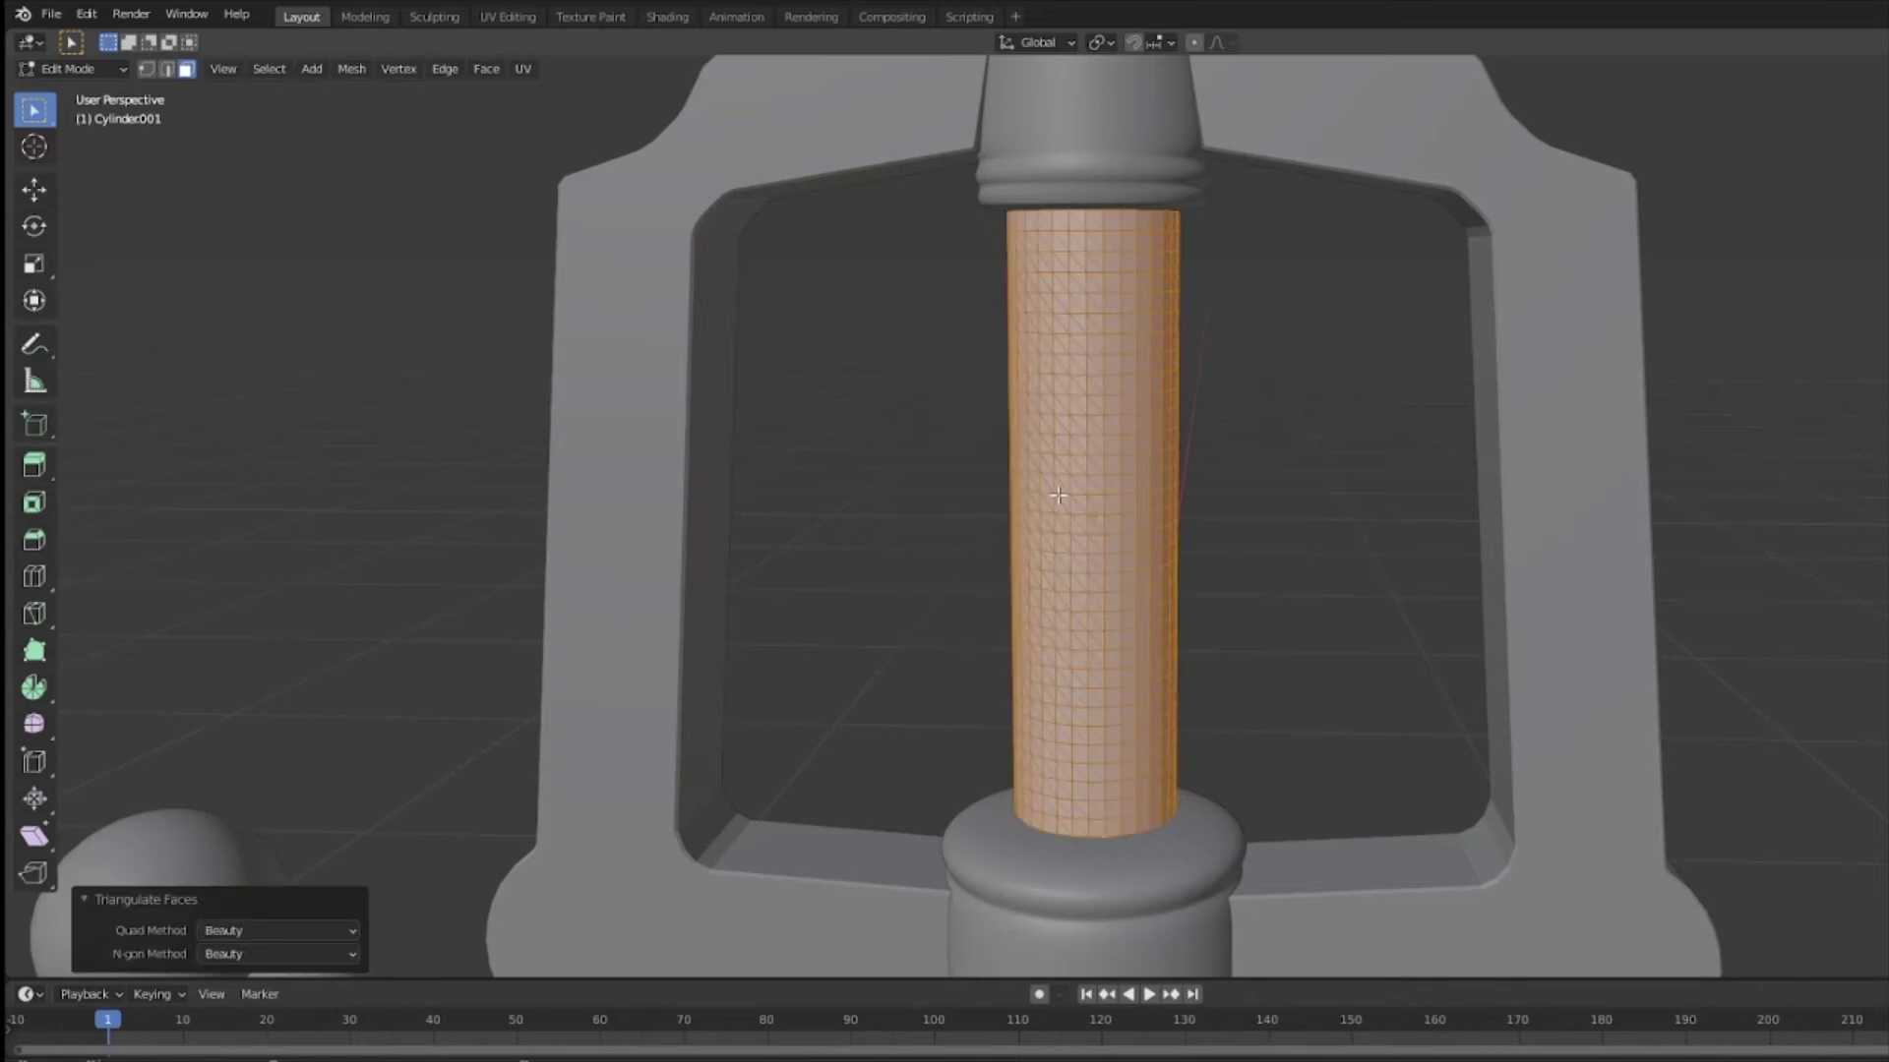
# Step: Try the Shortest Diagonal quad method and other triangulation options, ending with both quad and n-gon methods on Beauty
pyautogui.click(269, 933)
pyautogui.click(267, 956)
pyautogui.click(267, 932)
pyautogui.click(266, 1023)
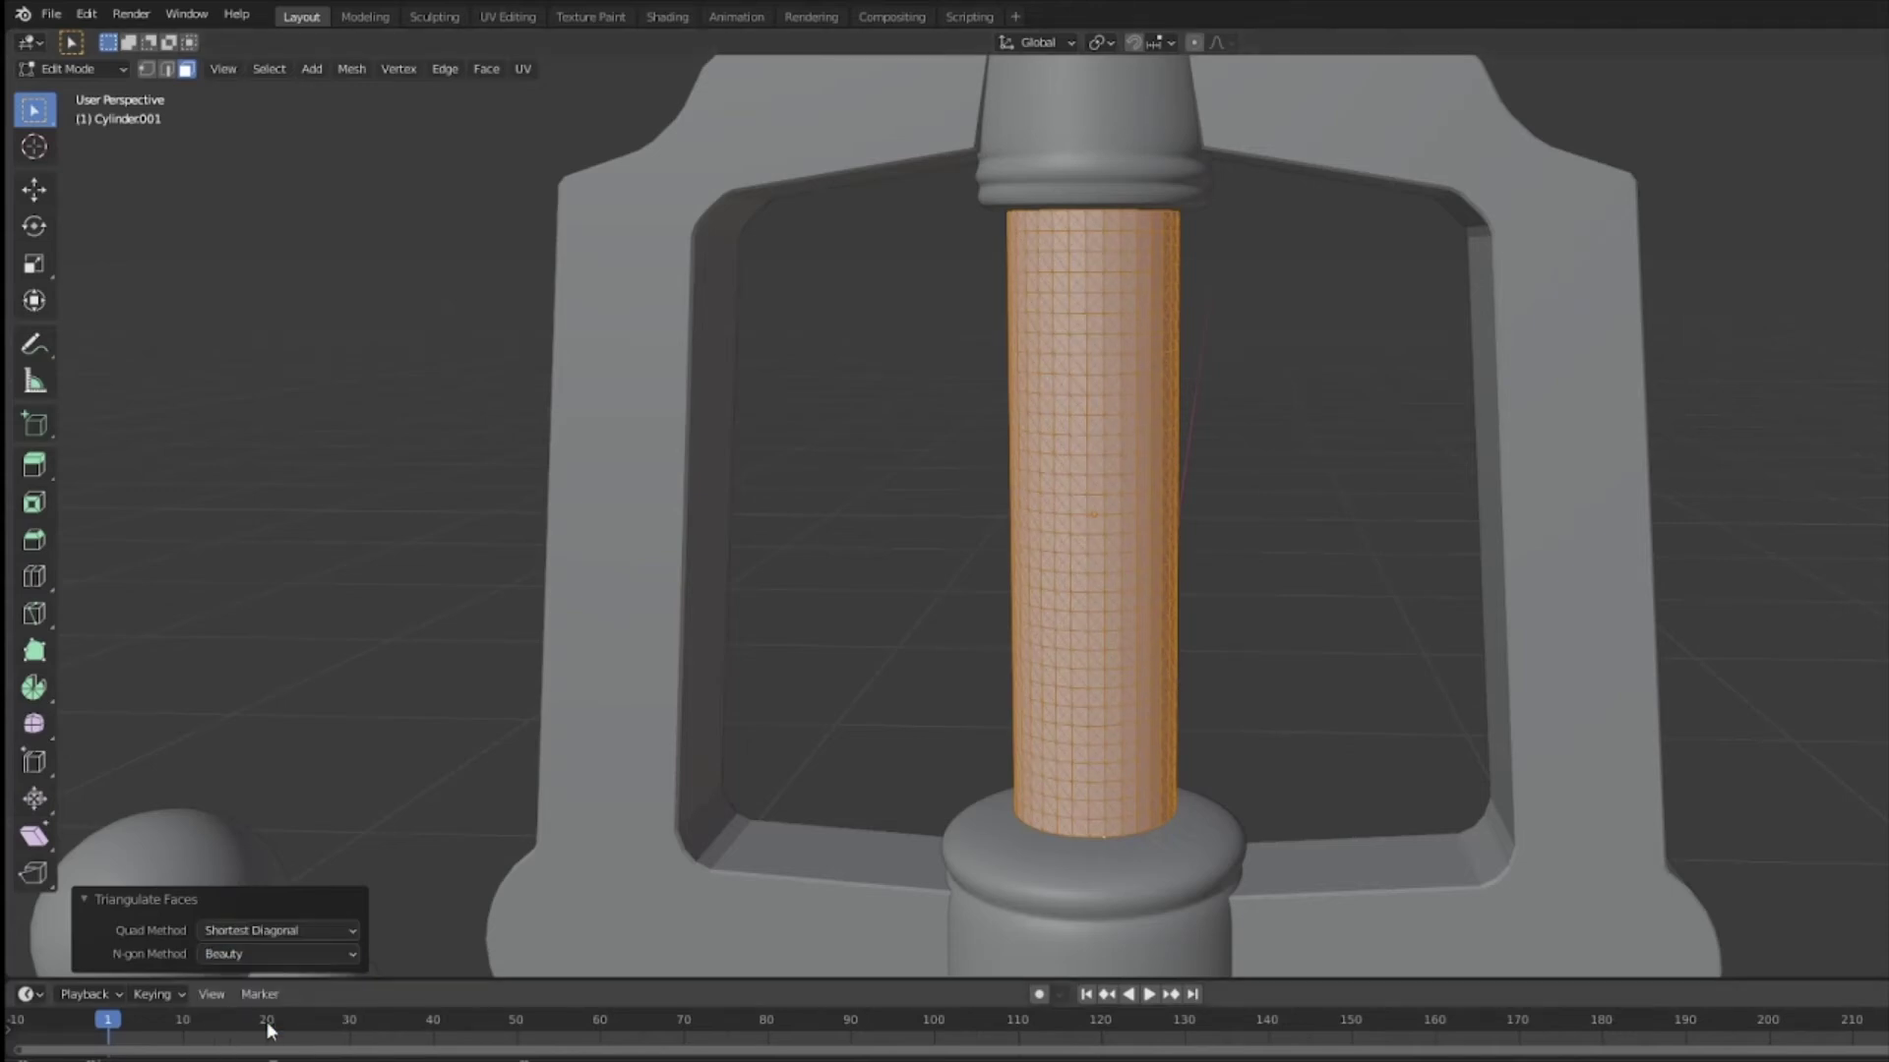
pyautogui.click(268, 934)
pyautogui.click(268, 960)
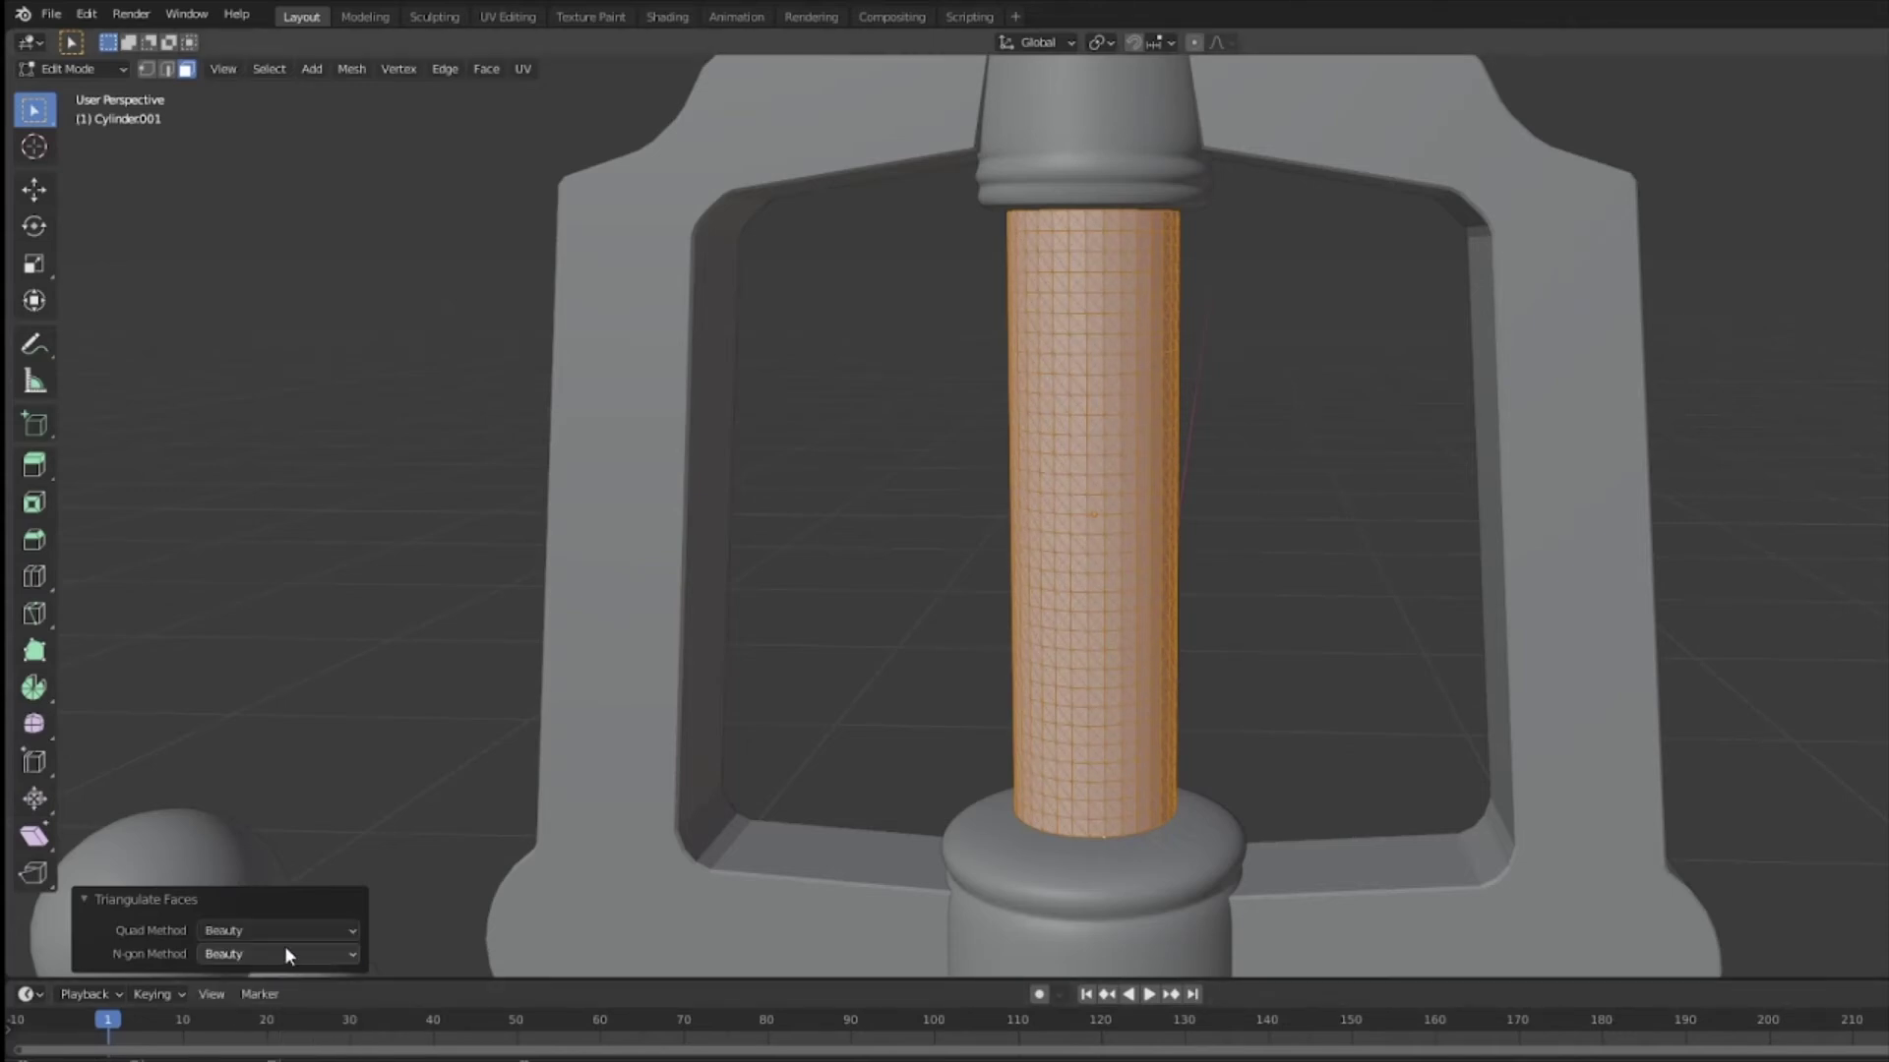
pyautogui.click(311, 950)
pyautogui.click(309, 997)
pyautogui.click(304, 960)
pyautogui.click(296, 977)
# Step: Convert the grip's triangles back with Tris to Quads, raising the maximum face angle to 102°
pyautogui.rightClick(1023, 595)
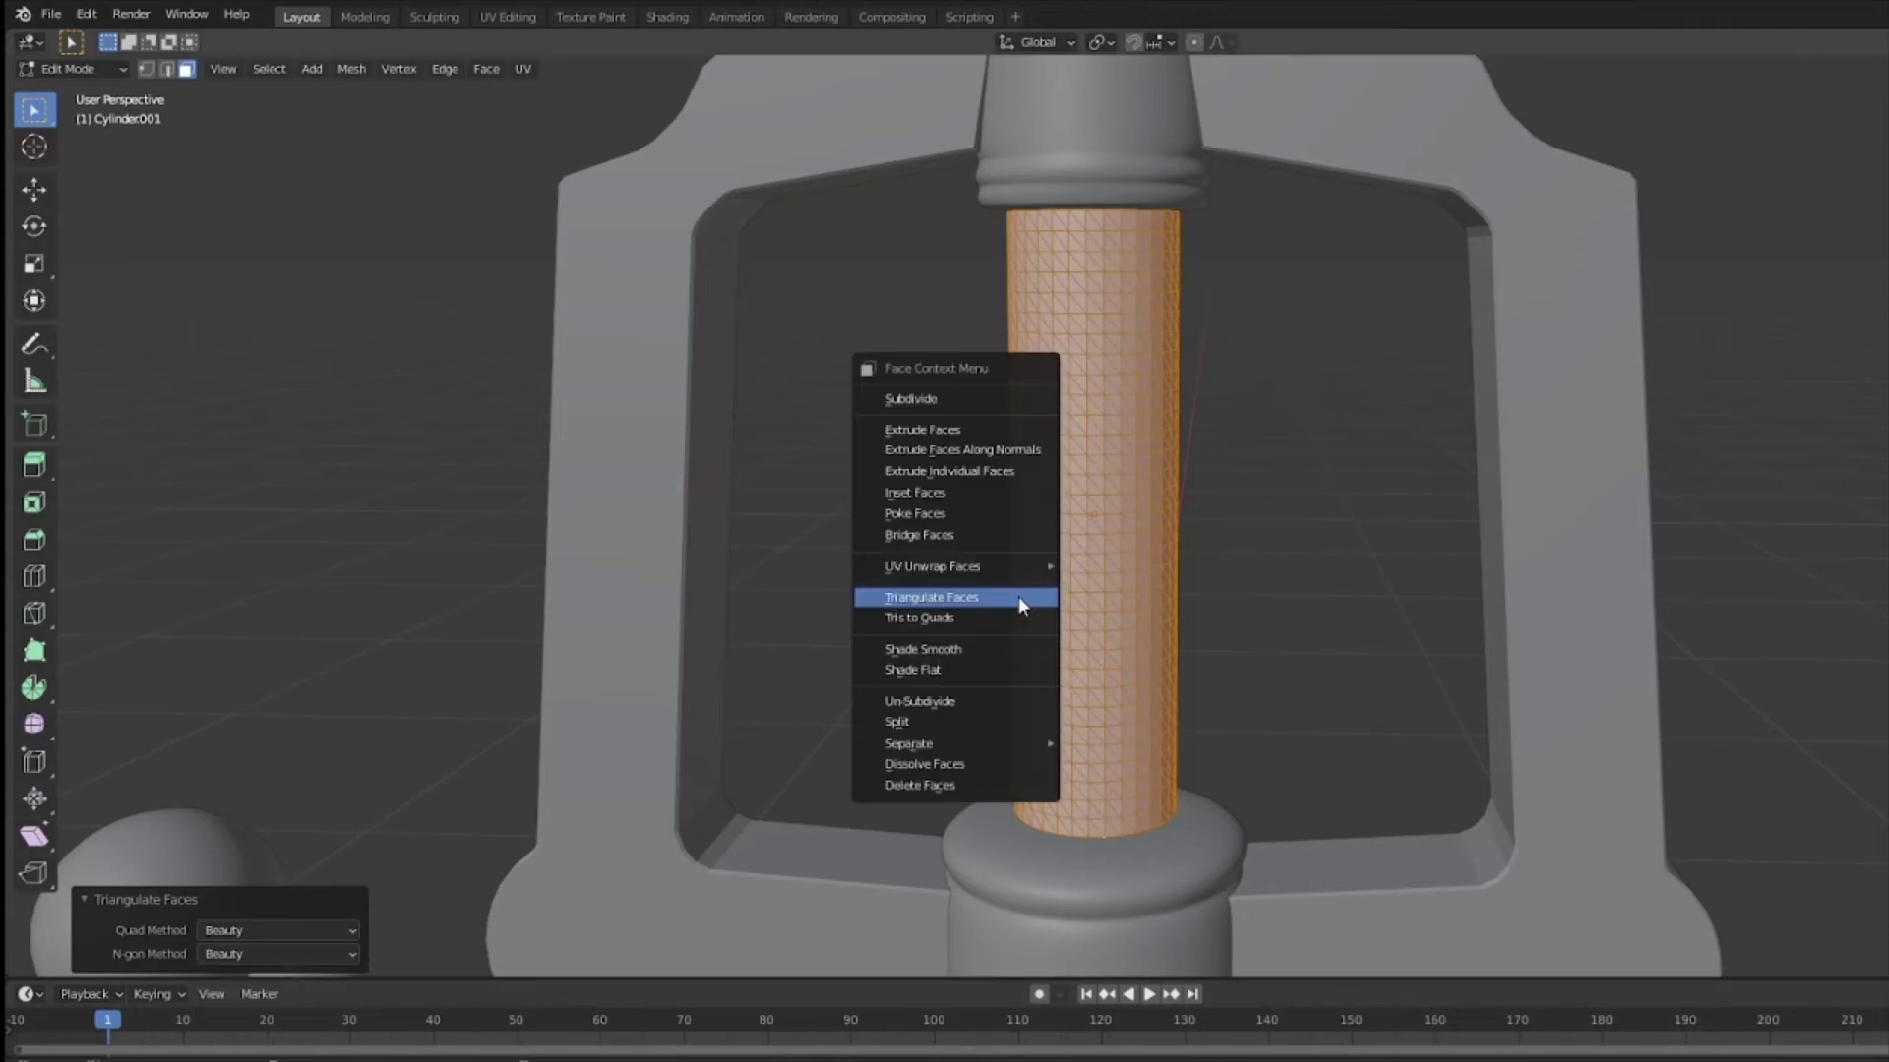
pyautogui.click(990, 614)
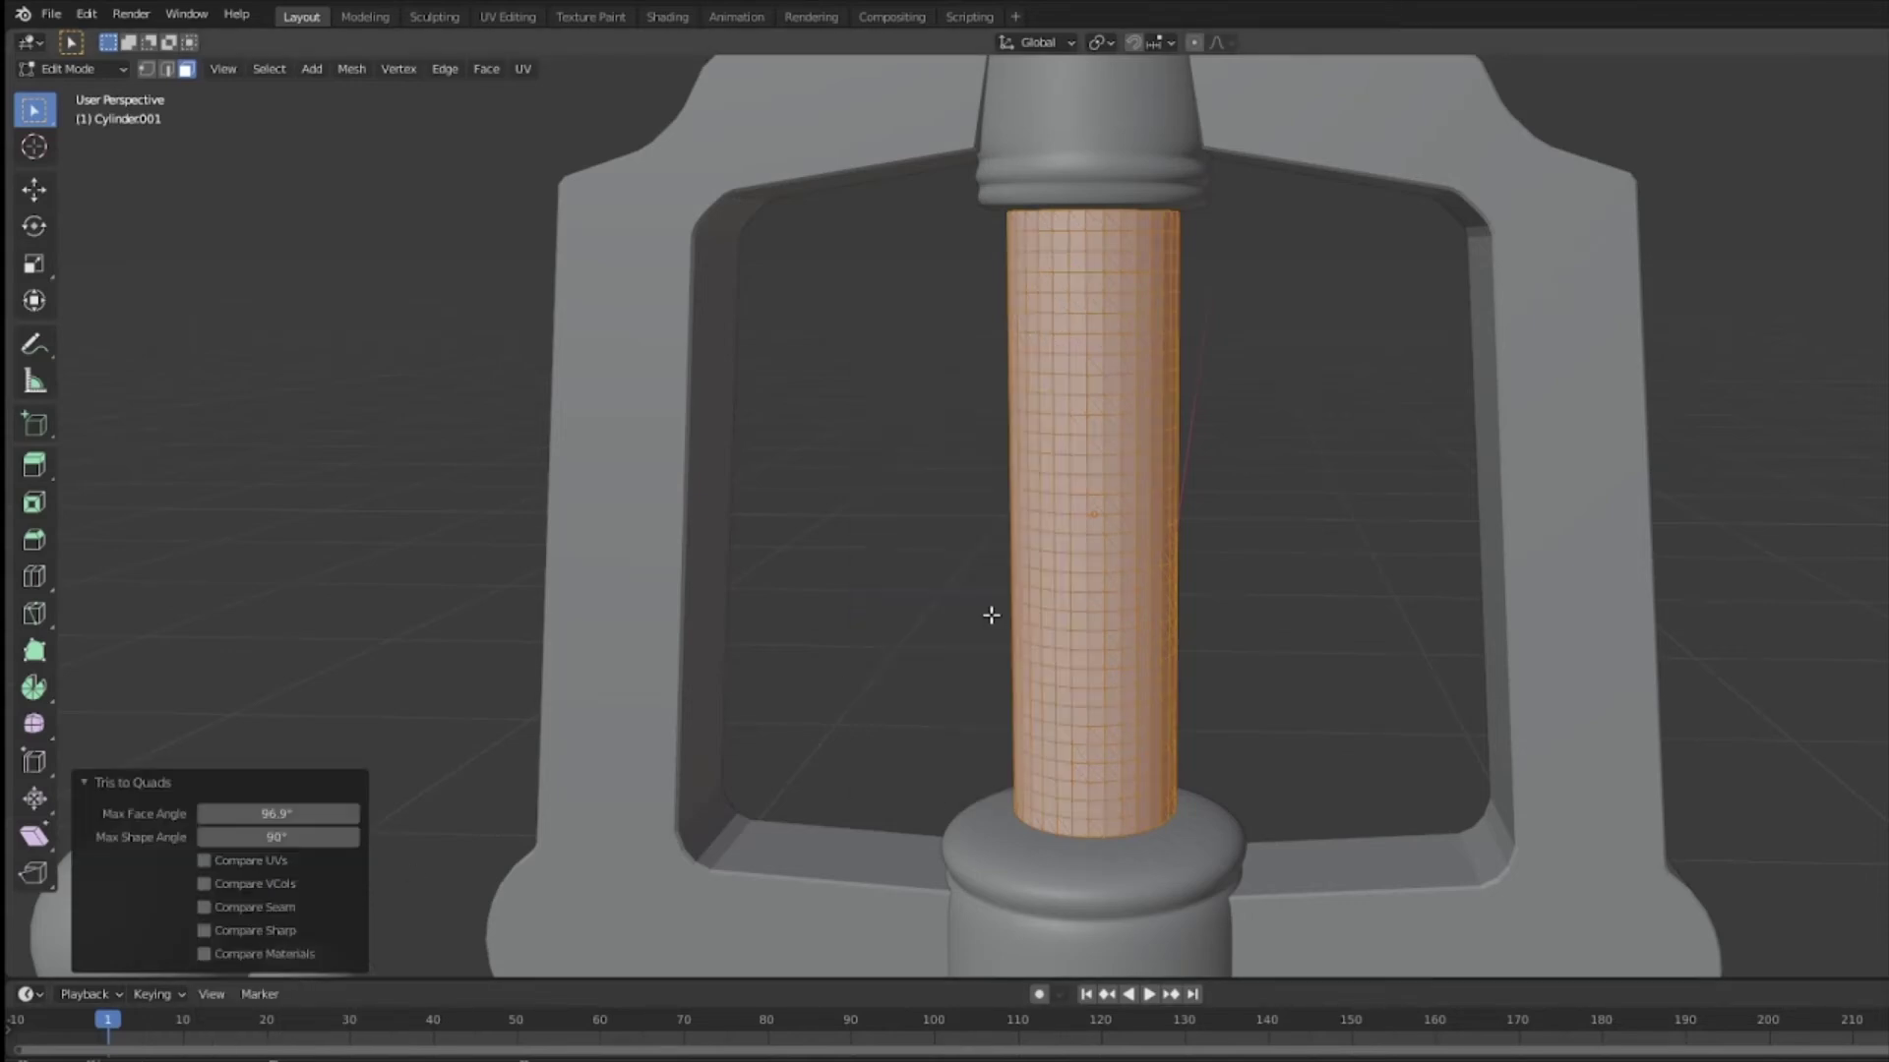
pyautogui.rightClick(927, 641)
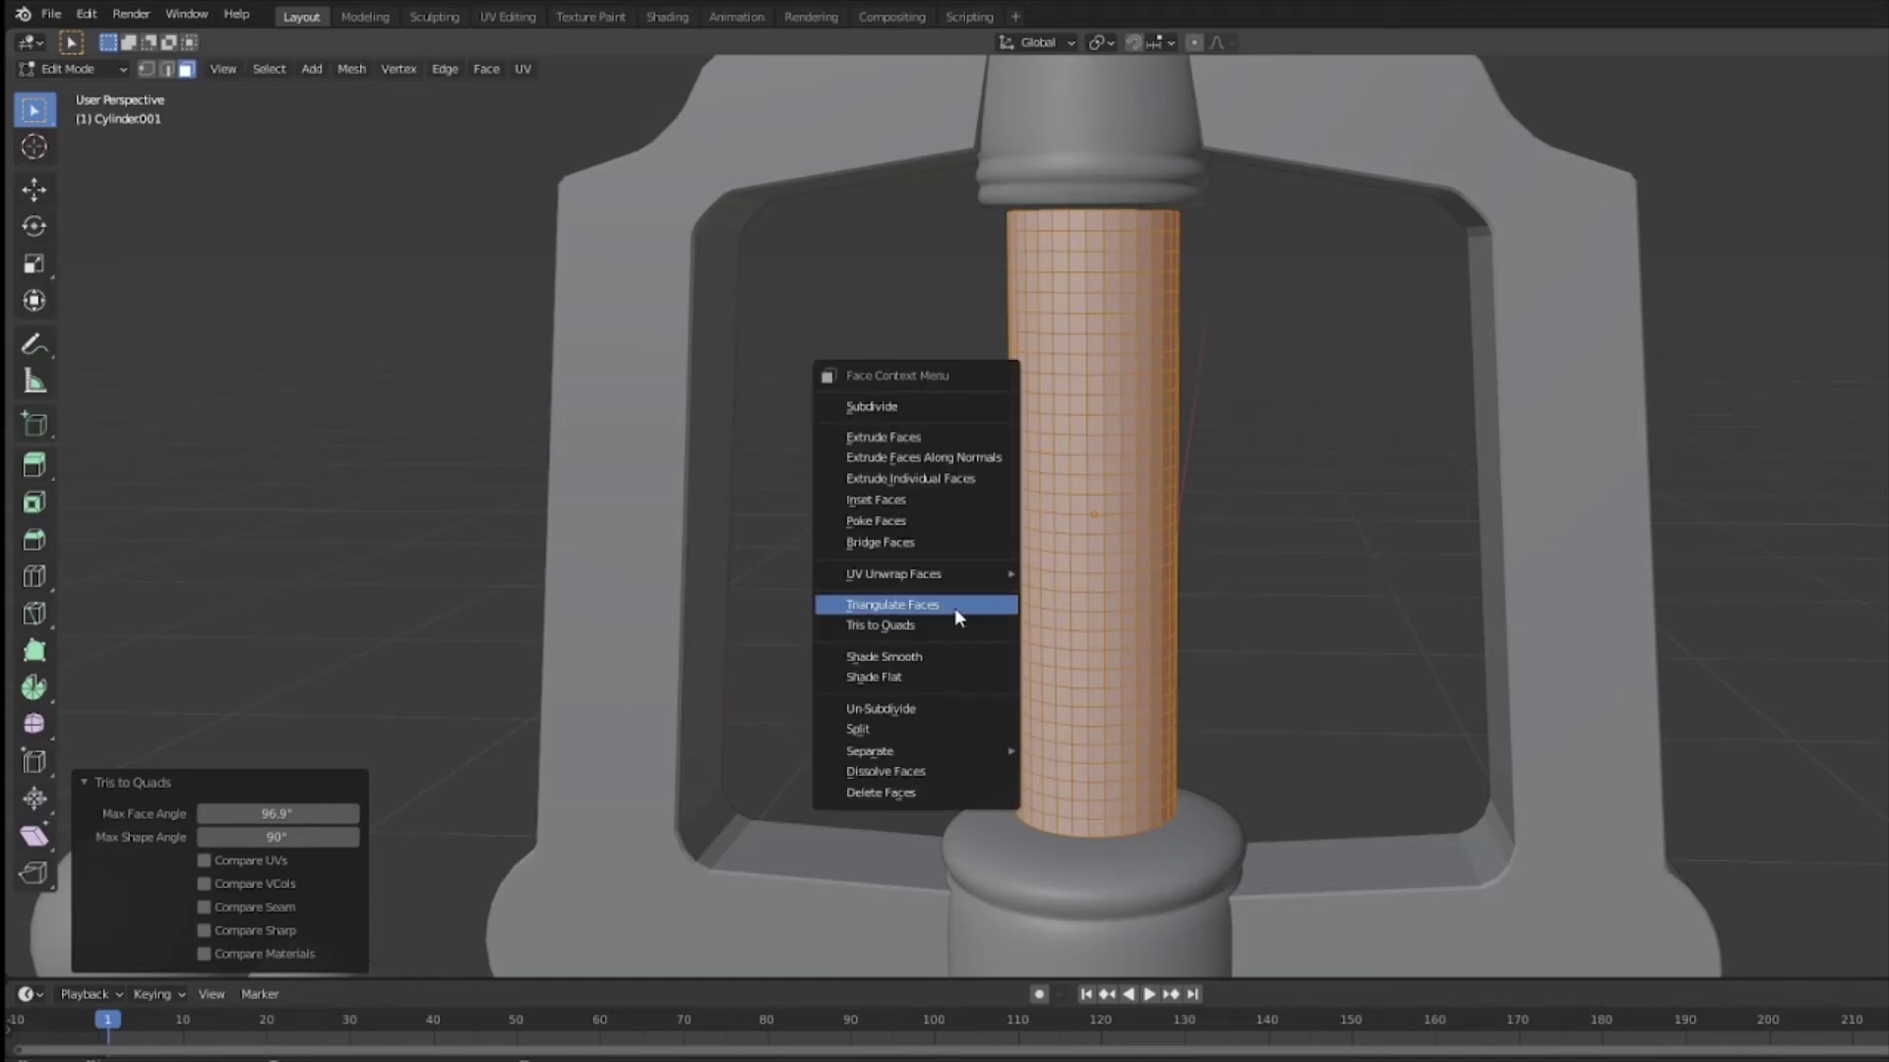
pyautogui.click(948, 626)
pyautogui.moveTo(277, 814); pyautogui.dragTo(300, 813)
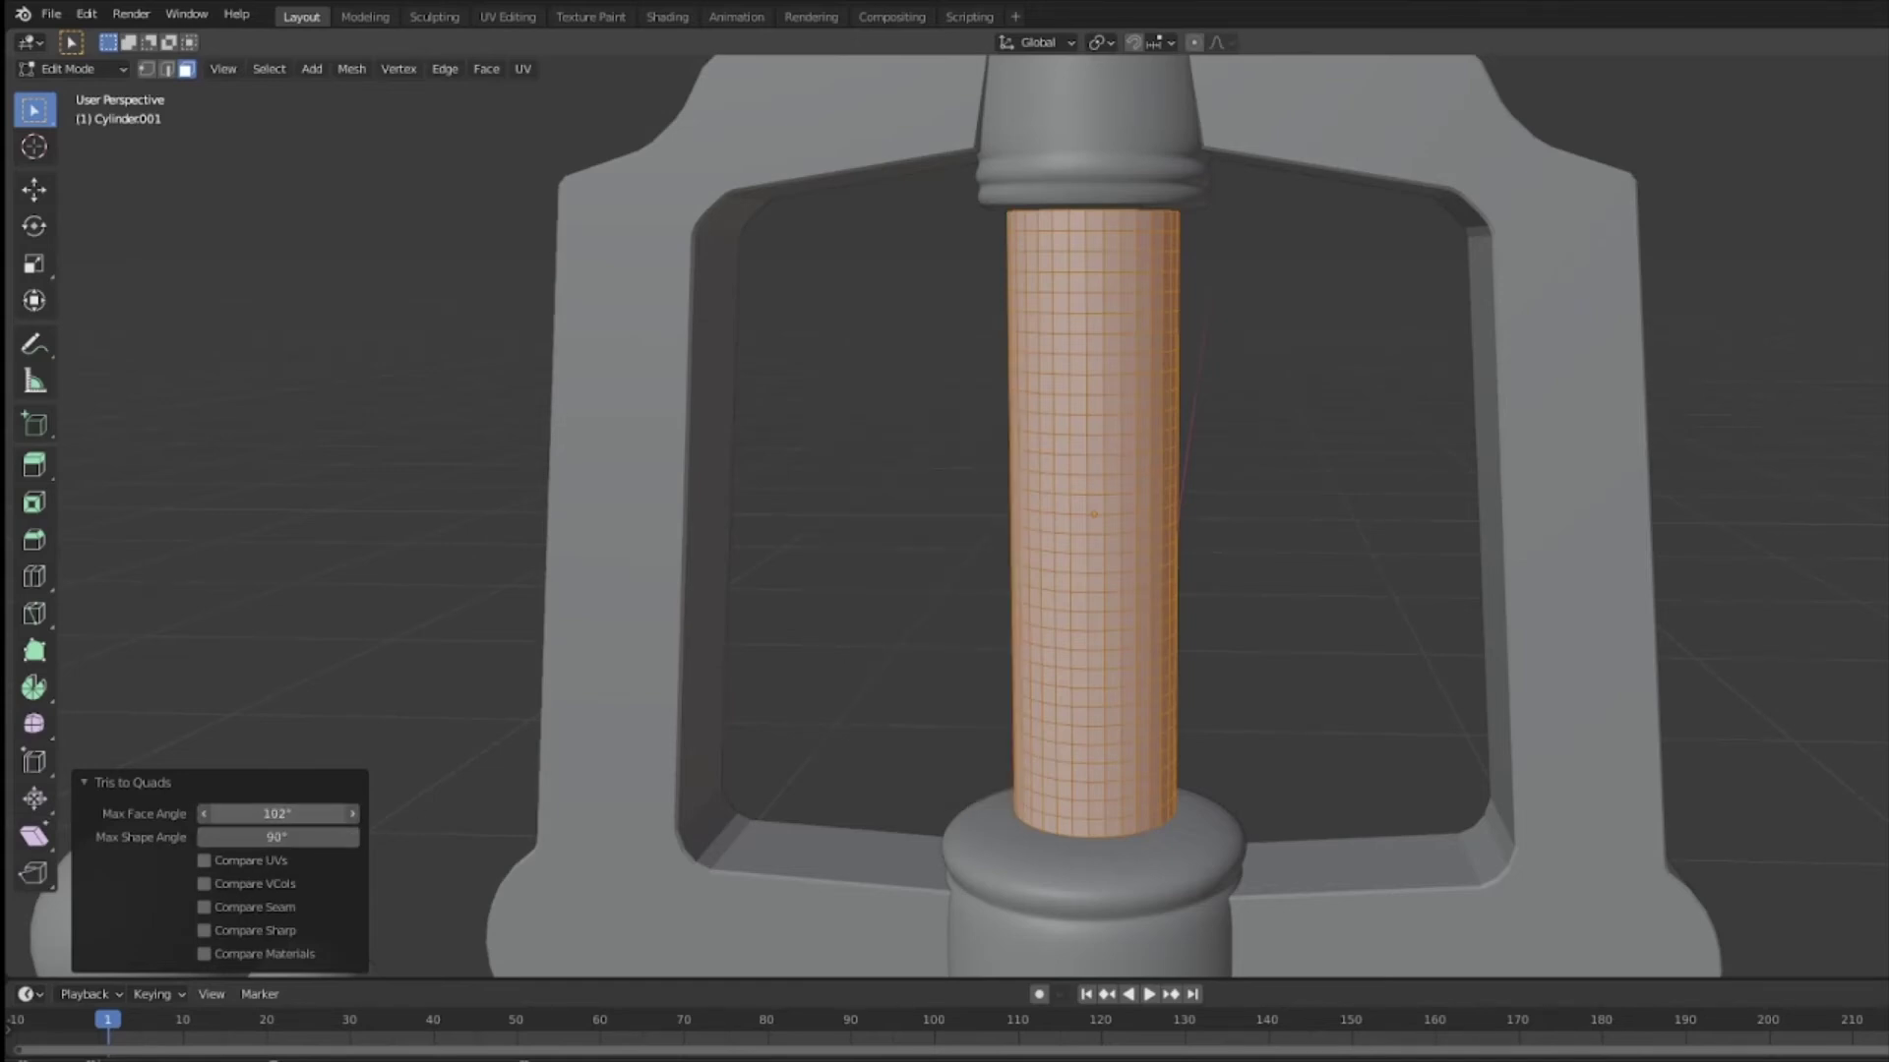
# Step: Undo the last Tris to Quads conversion, and poke the grip's selected faces before merging the resulting triangles with Tris to Quads
pyautogui.hotkey('ctrl', 'z')
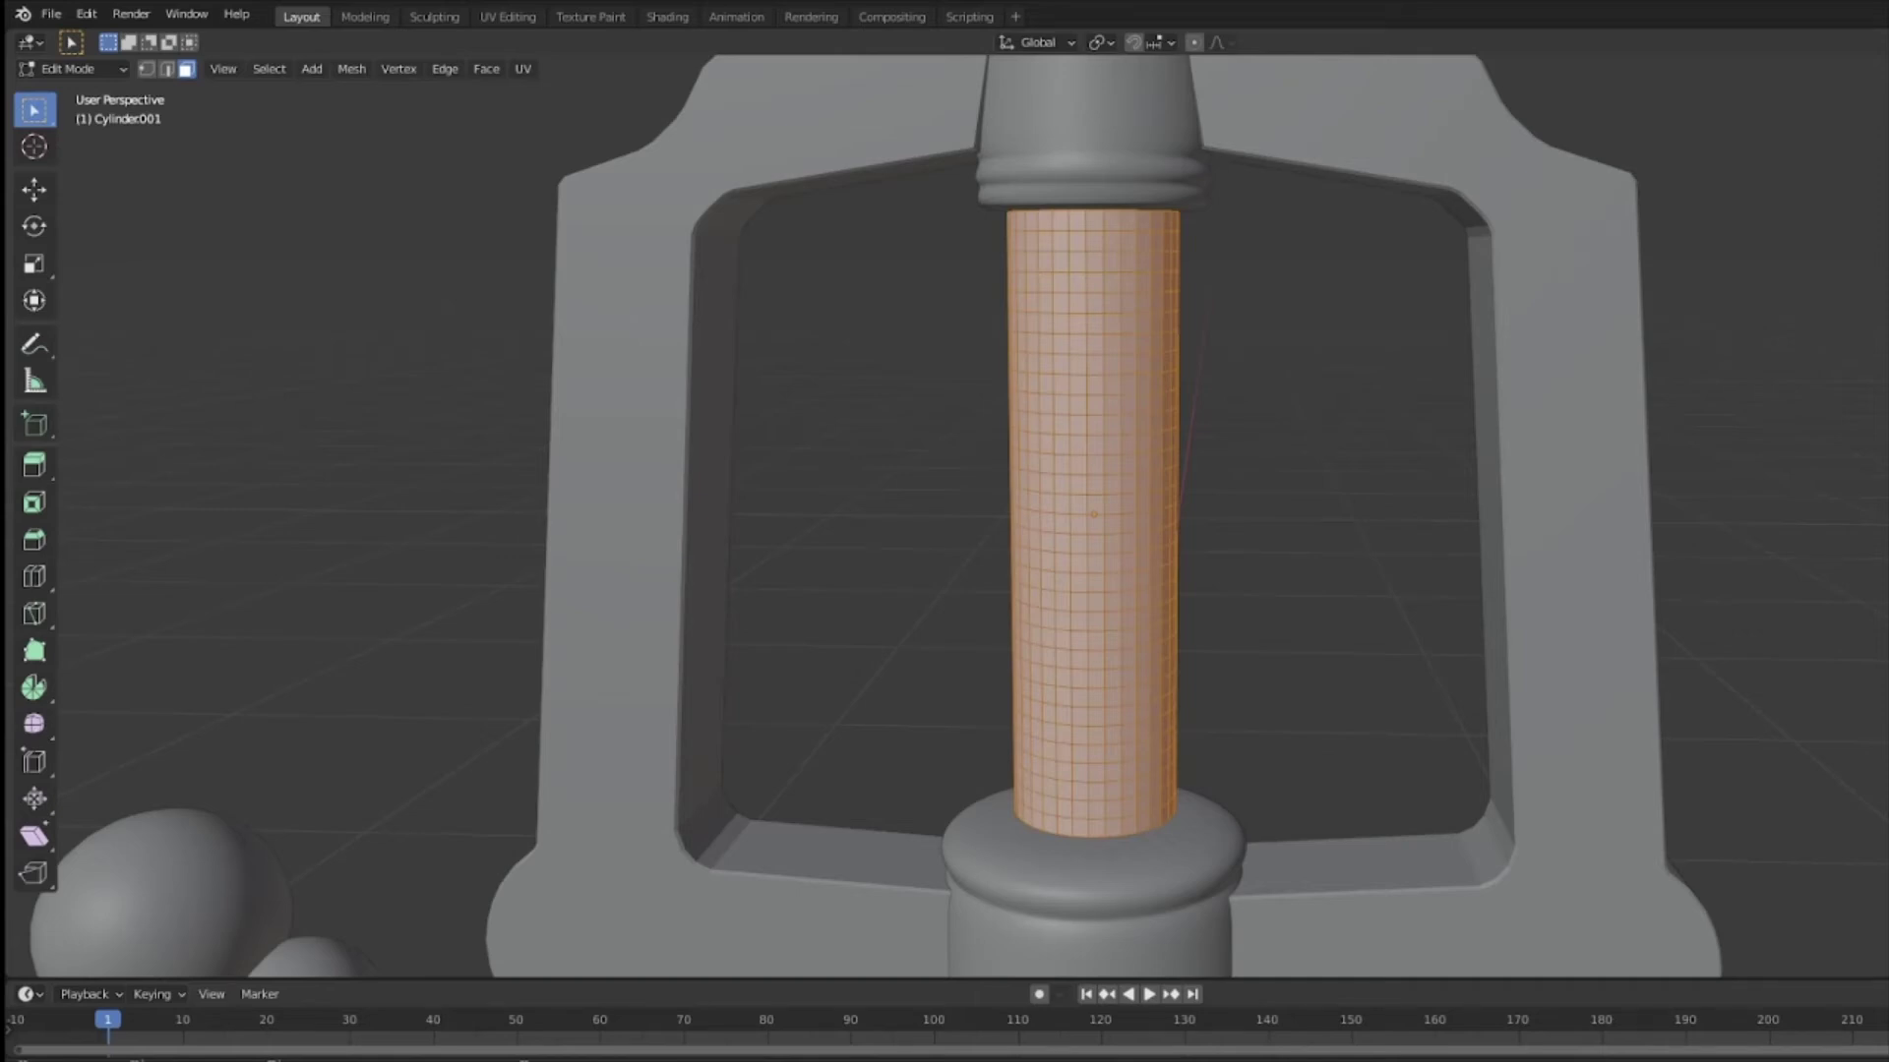
pyautogui.rightClick(1130, 500)
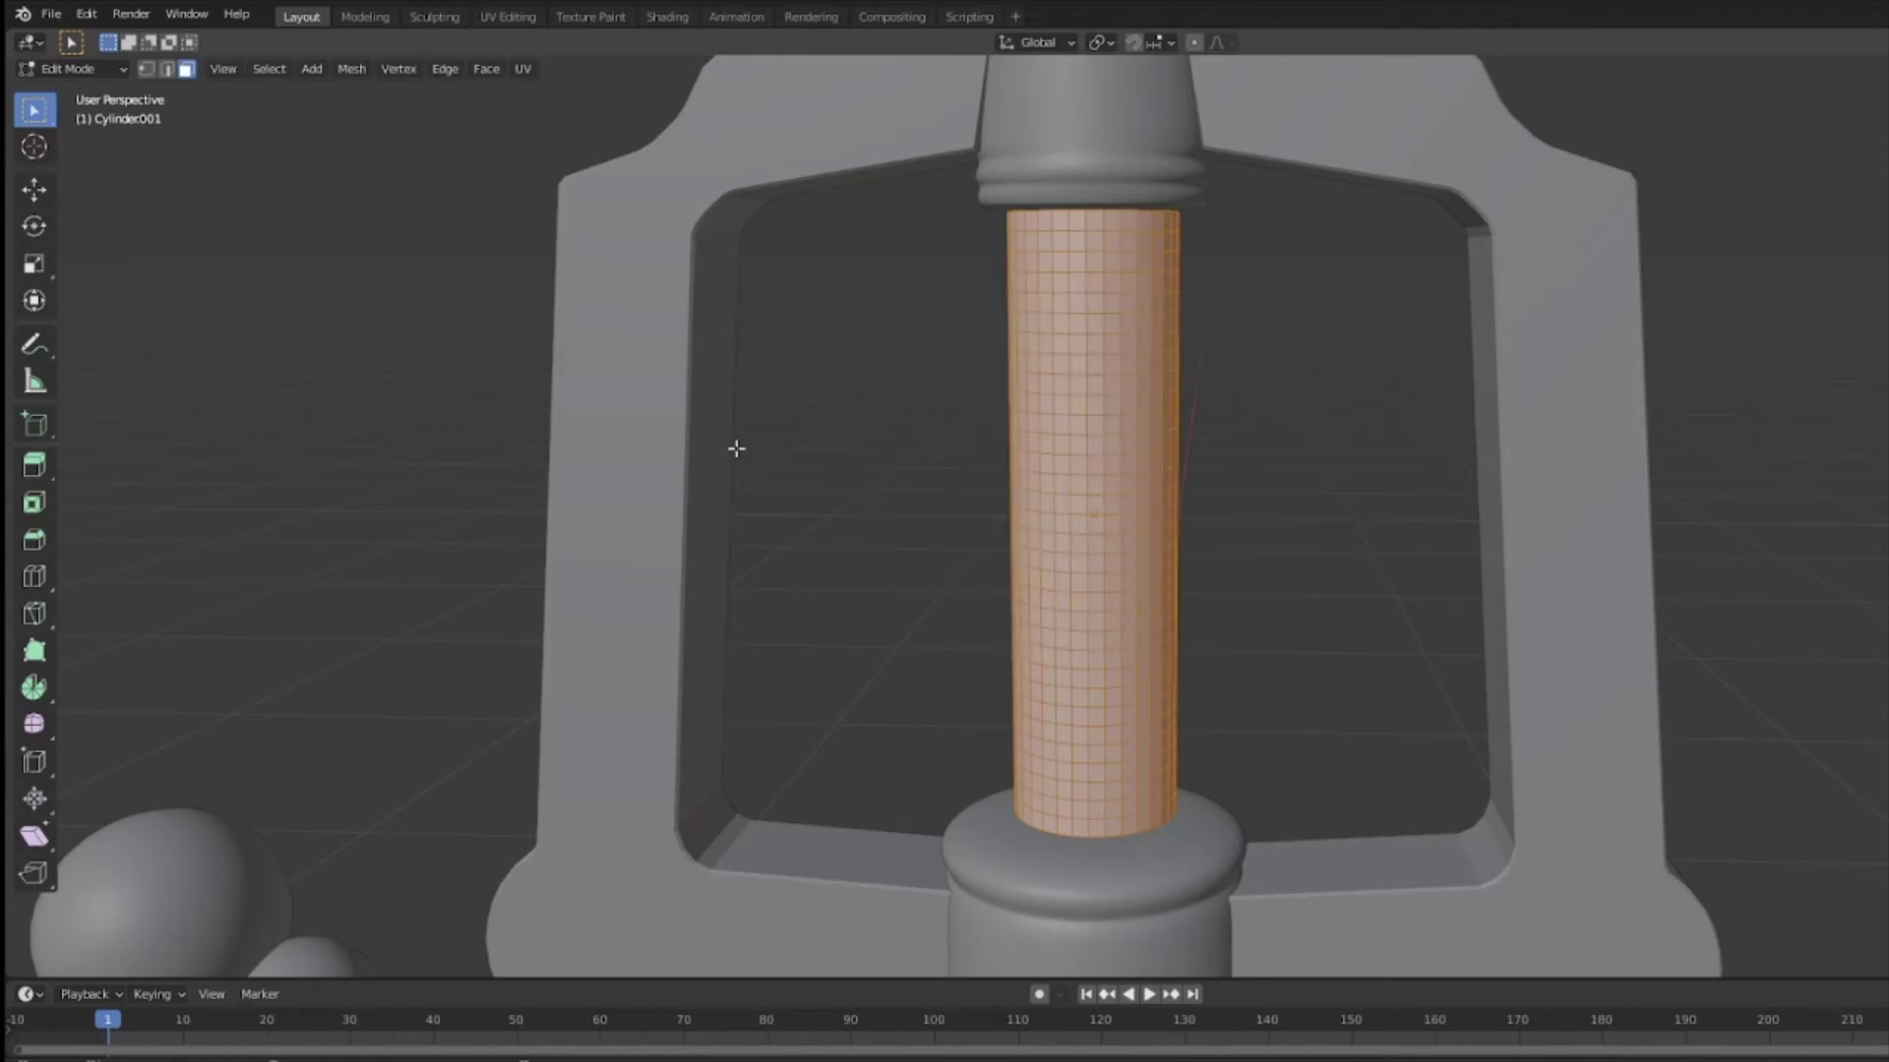
pyautogui.rightClick(1049, 485)
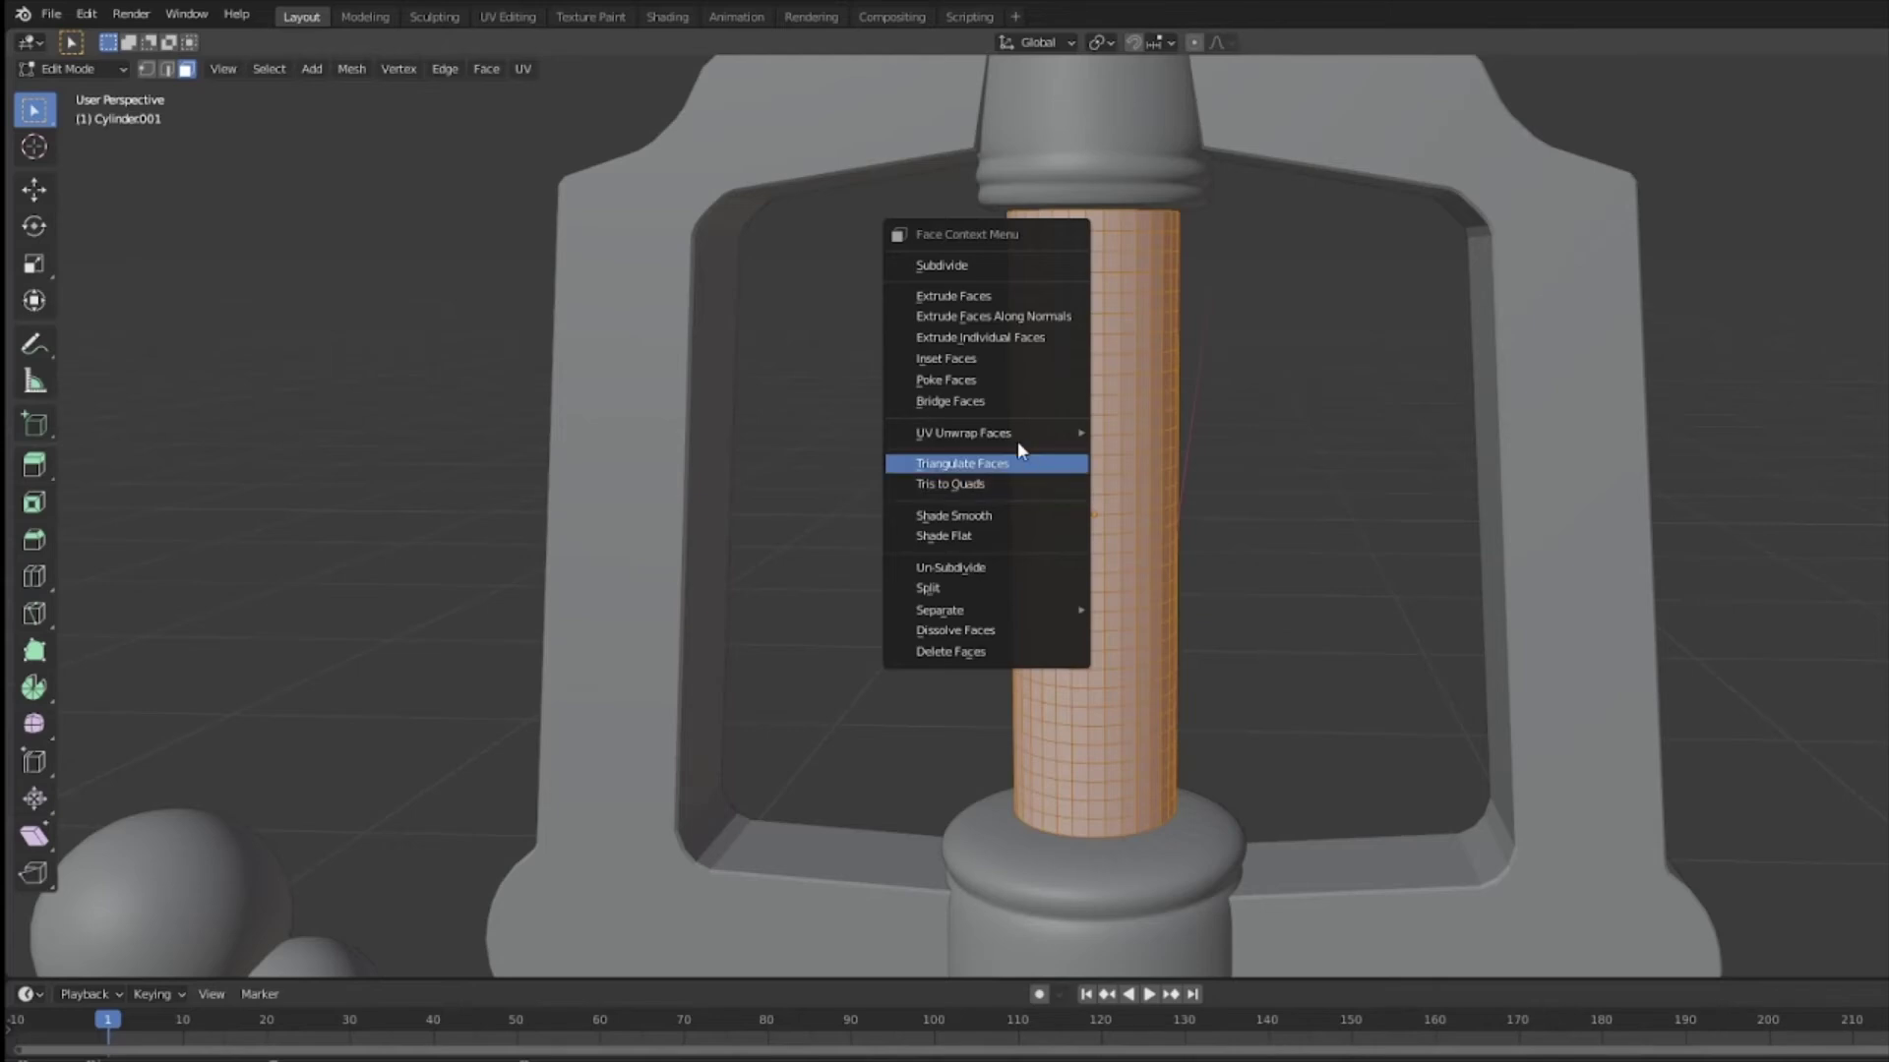
pyautogui.click(989, 380)
pyautogui.rightClick(966, 480)
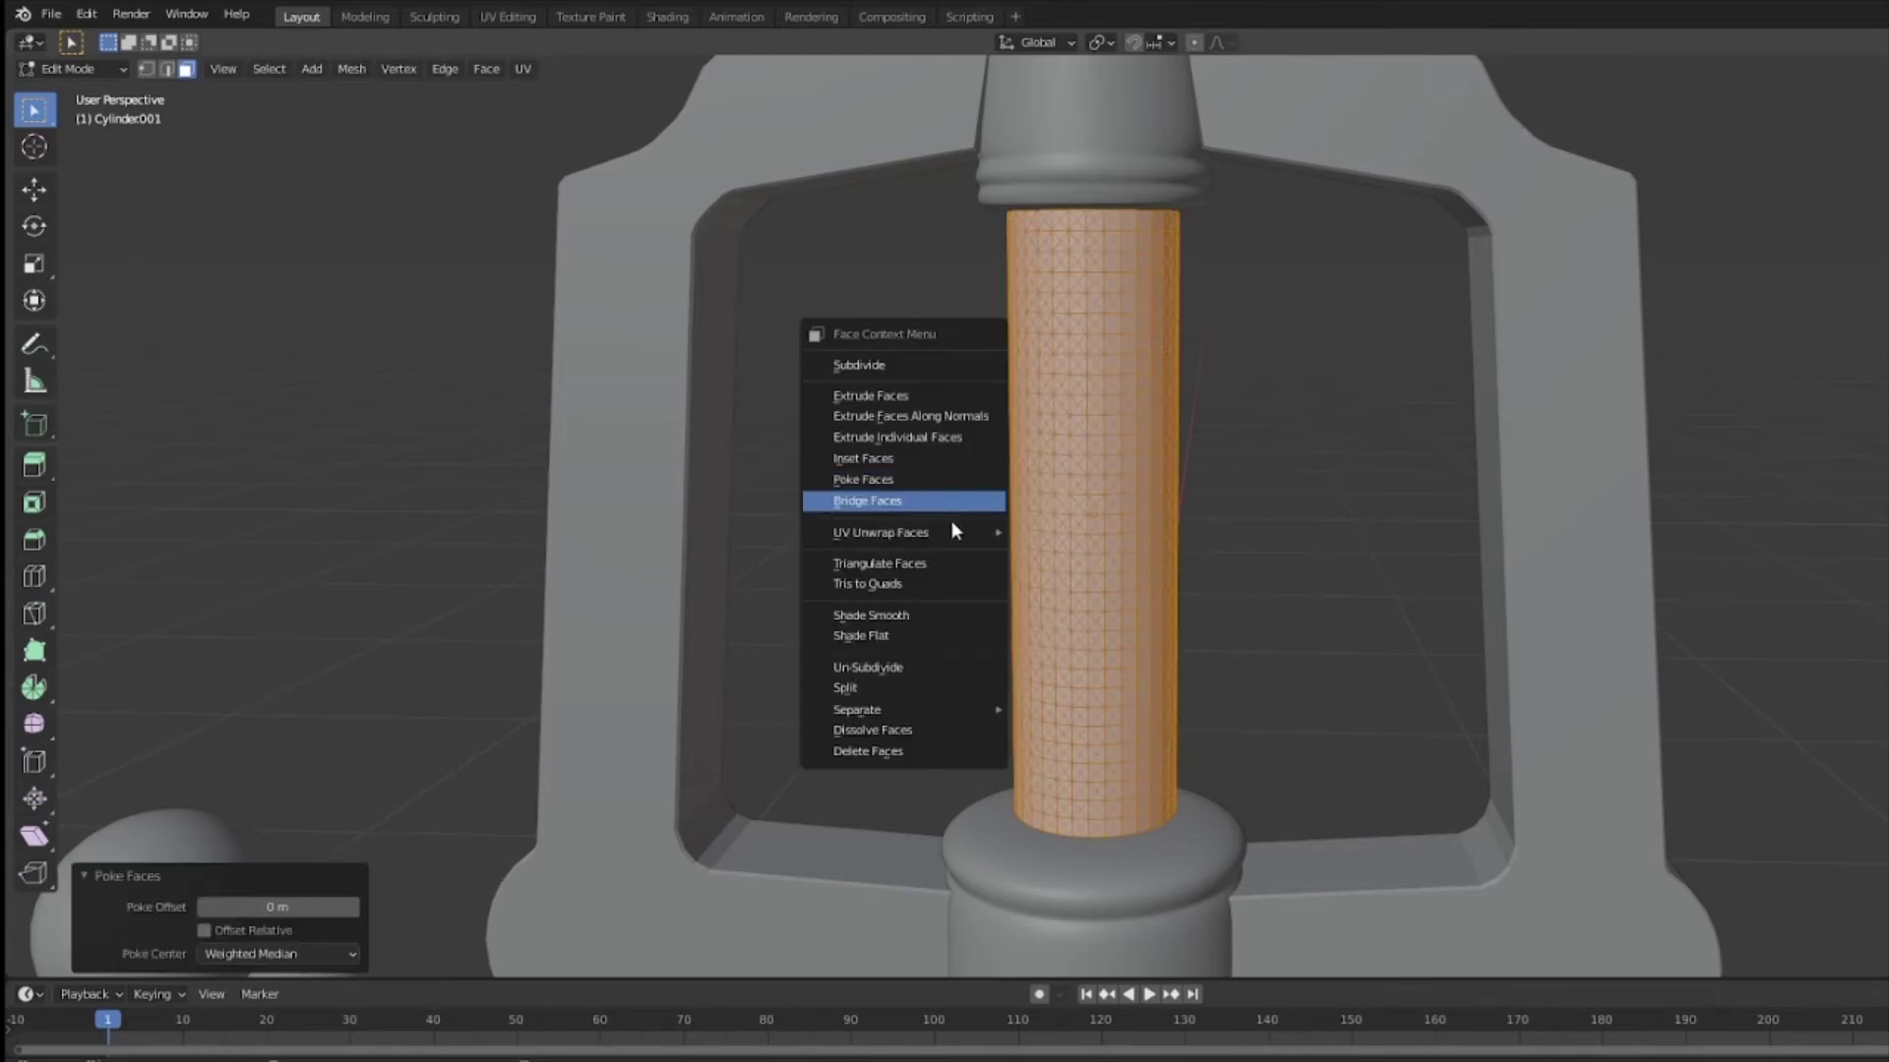
pyautogui.click(930, 578)
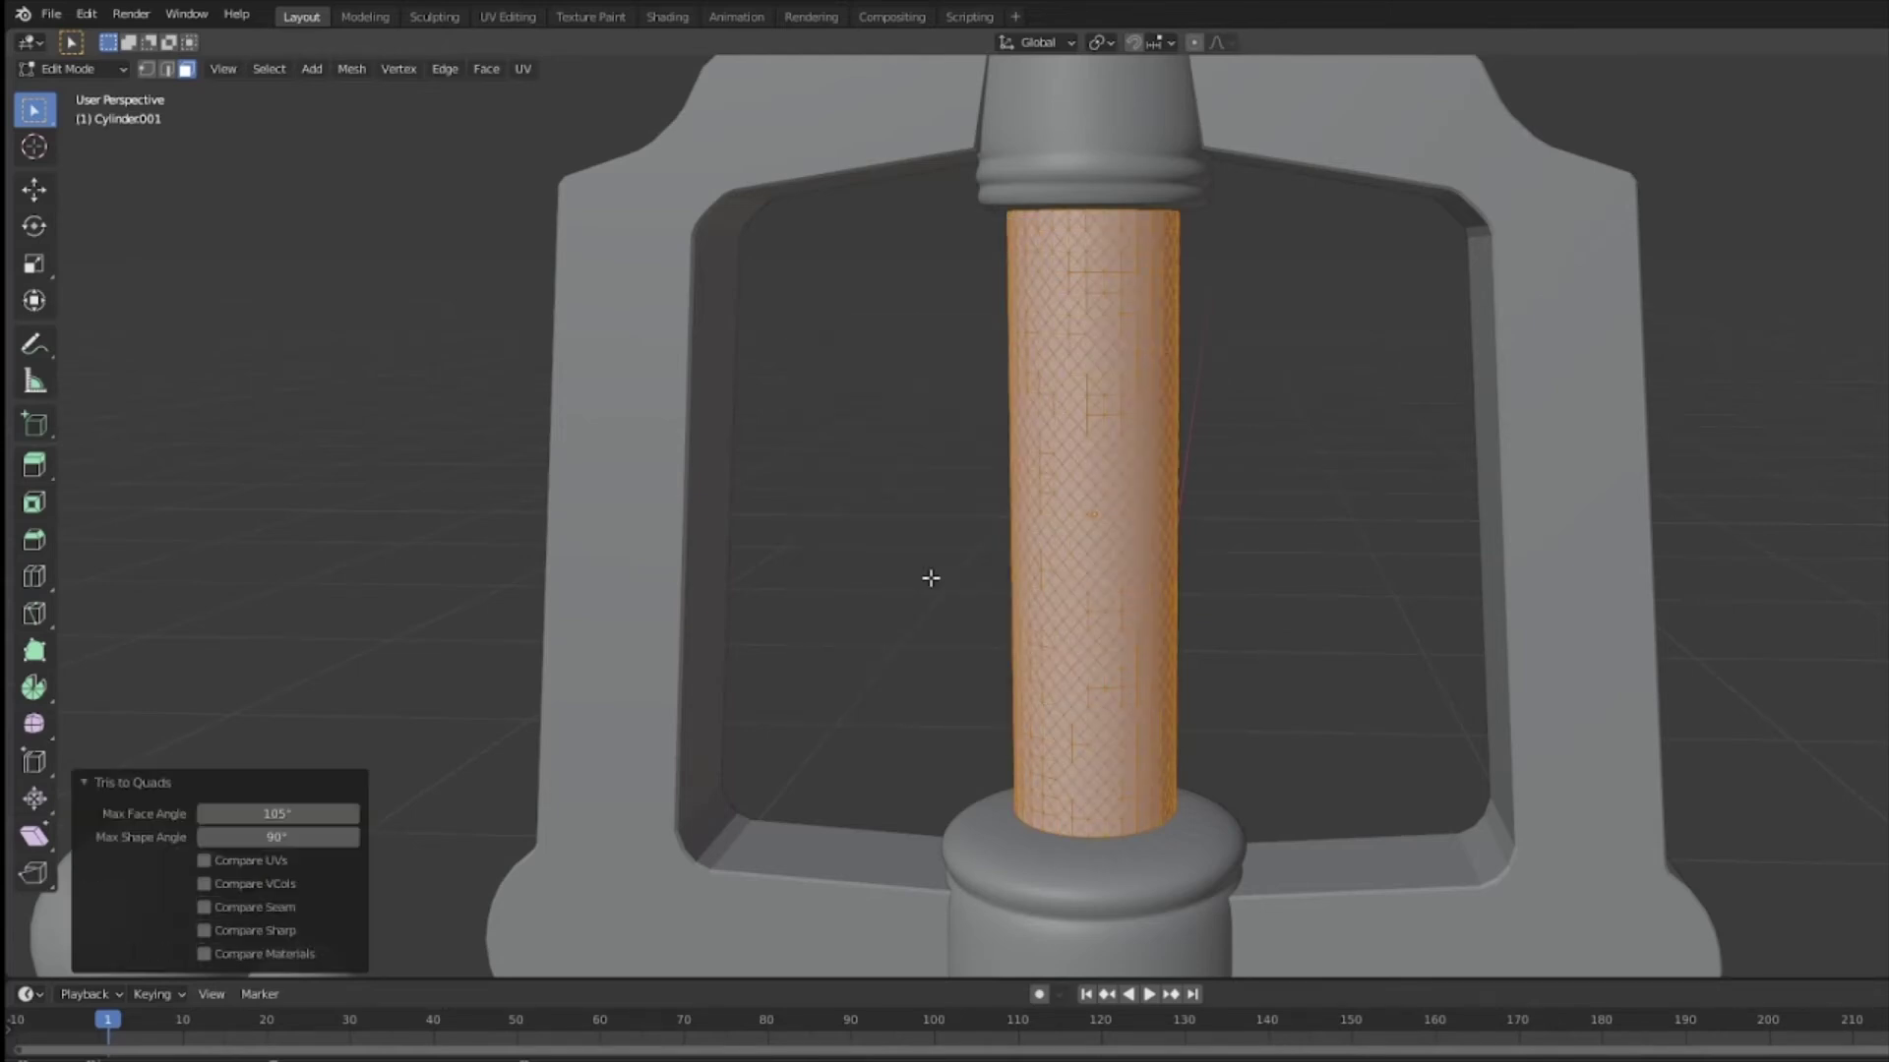
# Step: Try maximum face angles of 180° and 0° for the grip's Tris to Quads conversion
pyautogui.moveTo(339, 810); pyautogui.dragTo(320, 809)
pyautogui.click(341, 809)
pyautogui.hotkey('ctrl', 'a')
pyautogui.write('180')
pyautogui.press('Return')
pyautogui.click(327, 815)
pyautogui.write('0')
pyautogui.press('Return')
# Step: Try a maximum shape angle of 2.5°, and set both the shape and face angle limits to 90°
pyautogui.click(317, 837)
pyautogui.write('2.5')
pyautogui.press('Return')
pyautogui.click(277, 837)
pyautogui.write('90')
pyautogui.press('Return')
pyautogui.click(285, 814)
pyautogui.write('90')
pyautogui.press('Return')
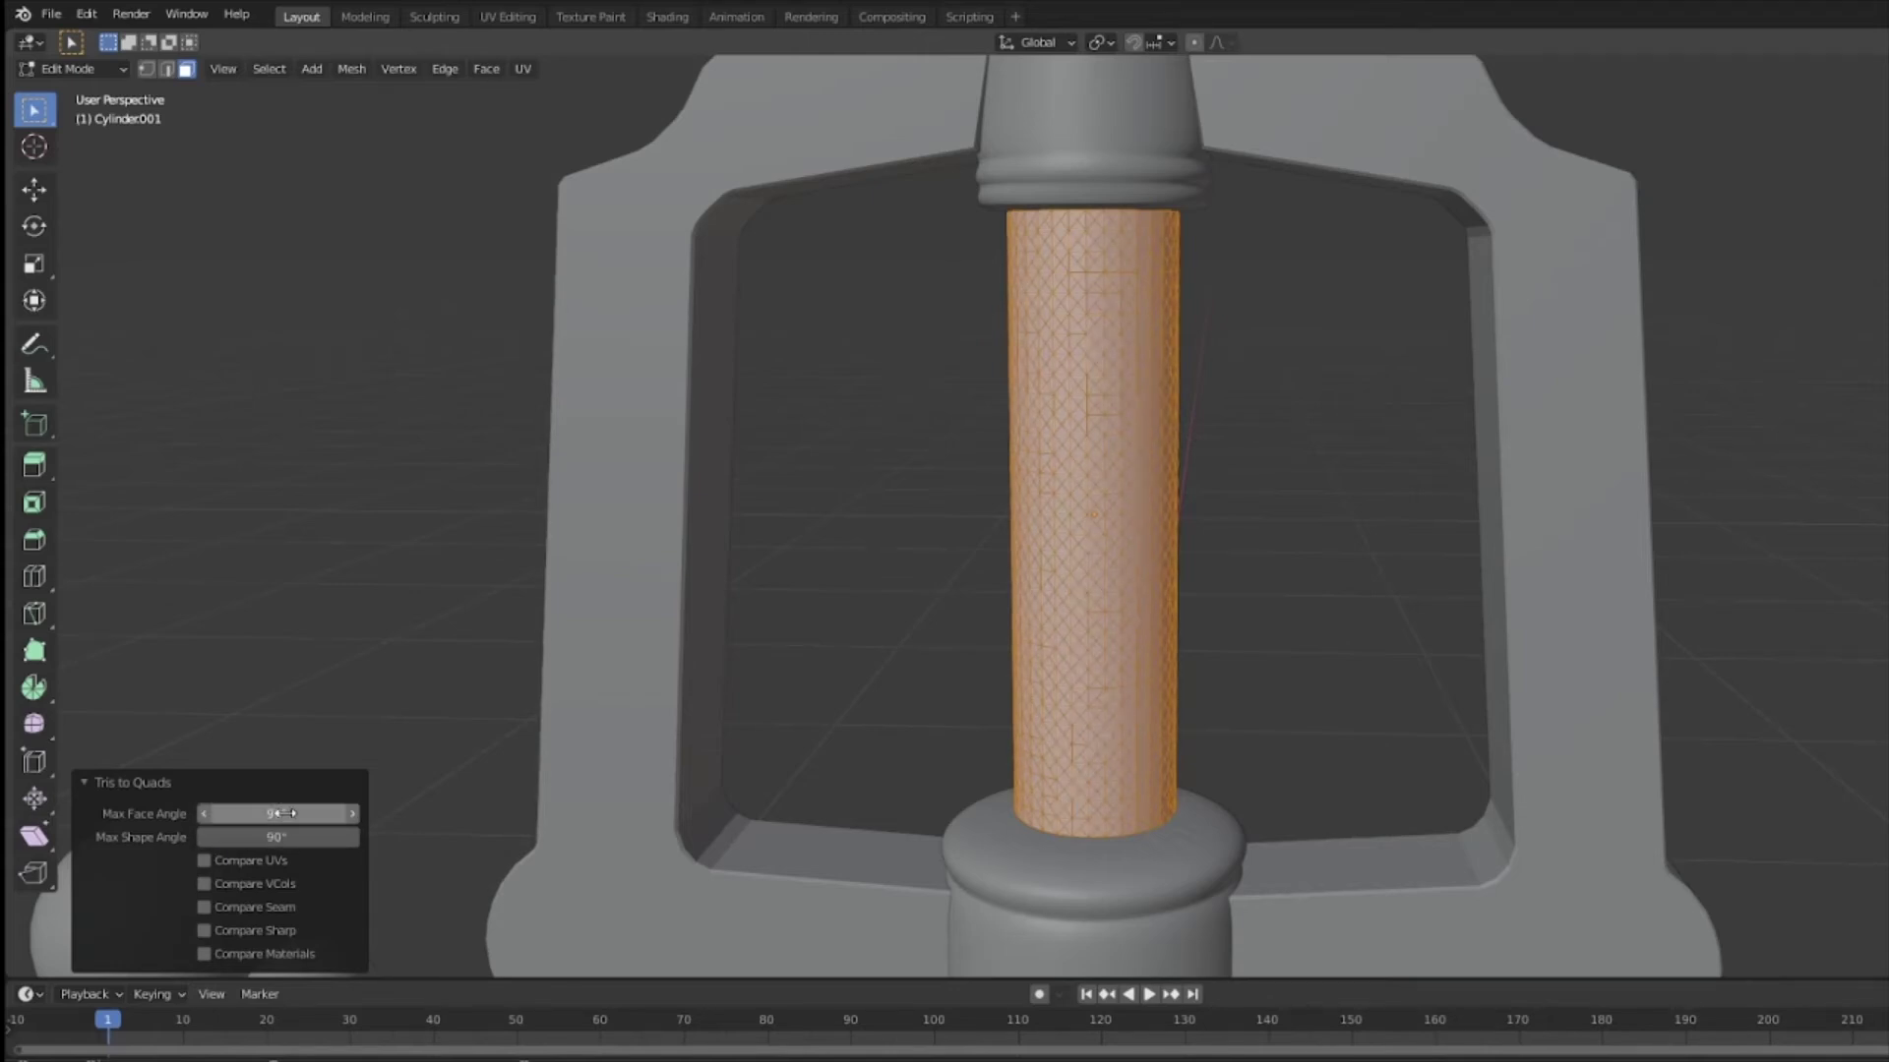
# Step: Raise the conversion's maximum face angle to 101° and its maximum shape angle to 95.2°, and check the grip from the side
pyautogui.moveTo(284, 814); pyautogui.dragTo(290, 813)
pyautogui.moveTo(285, 838); pyautogui.dragTo(307, 837)
pyautogui.moveTo(829, 664); pyautogui.dragTo(1158, 673, button='middle')
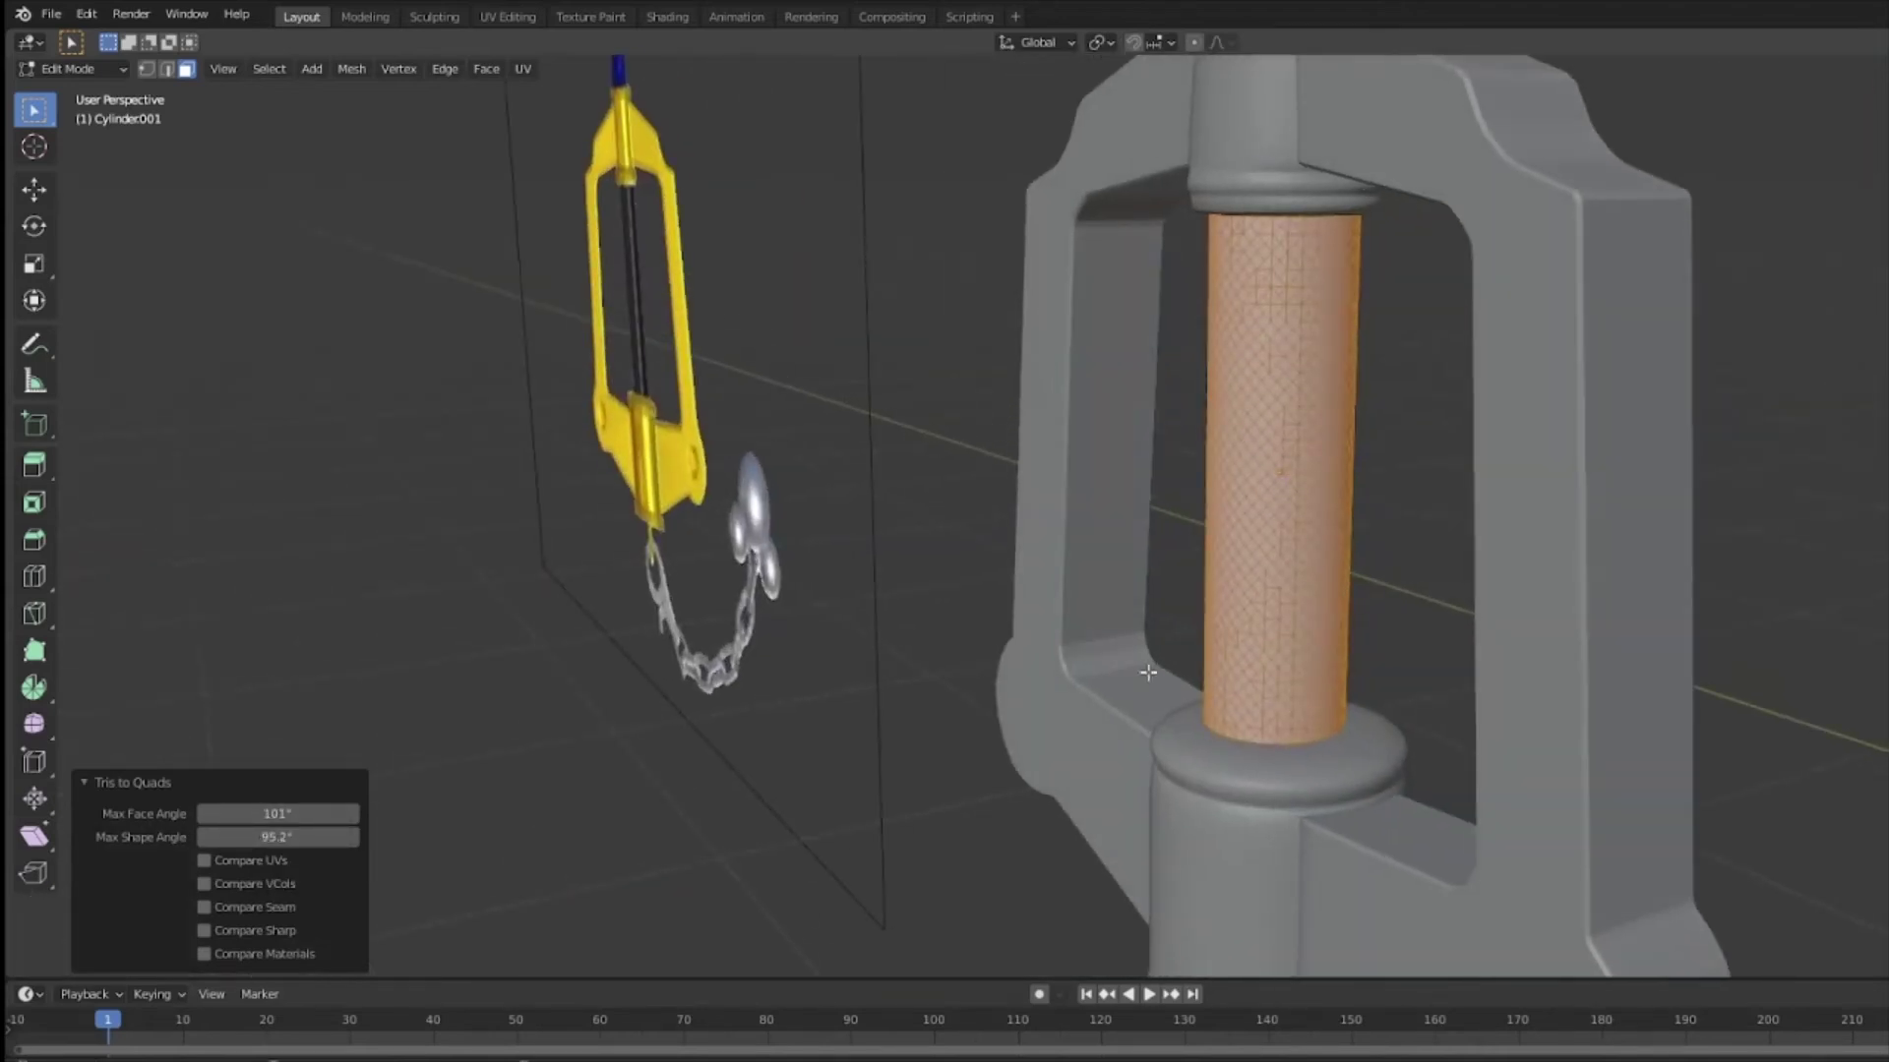
# Step: Raise the maximum face and shape angles of Tris to Quads to 180°, and open the face angle for editing
pyautogui.click(278, 837)
pyautogui.write('134')
pyautogui.press('Return')
pyautogui.moveTo(240, 813); pyautogui.dragTo(335, 813)
pyautogui.moveTo(261, 837); pyautogui.dragTo(339, 837)
pyautogui.press('KP_Decimal')
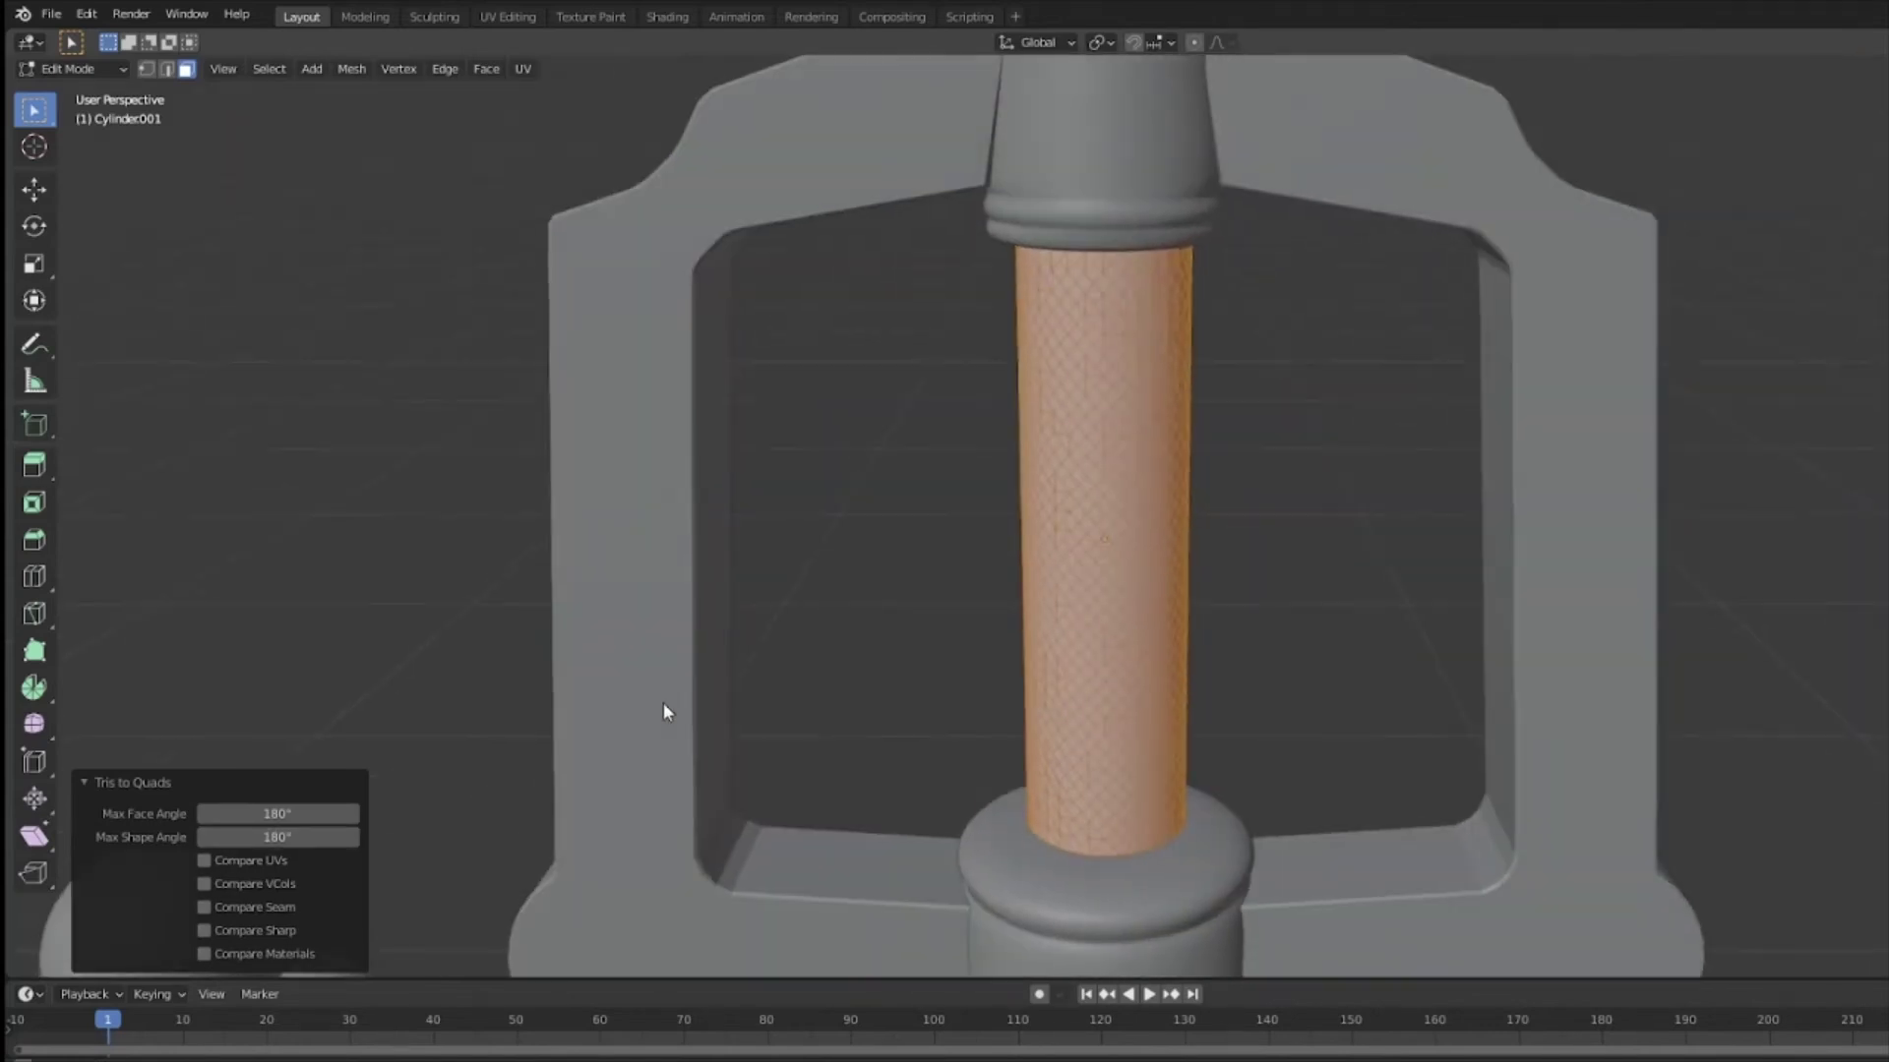
pyautogui.click(270, 813)
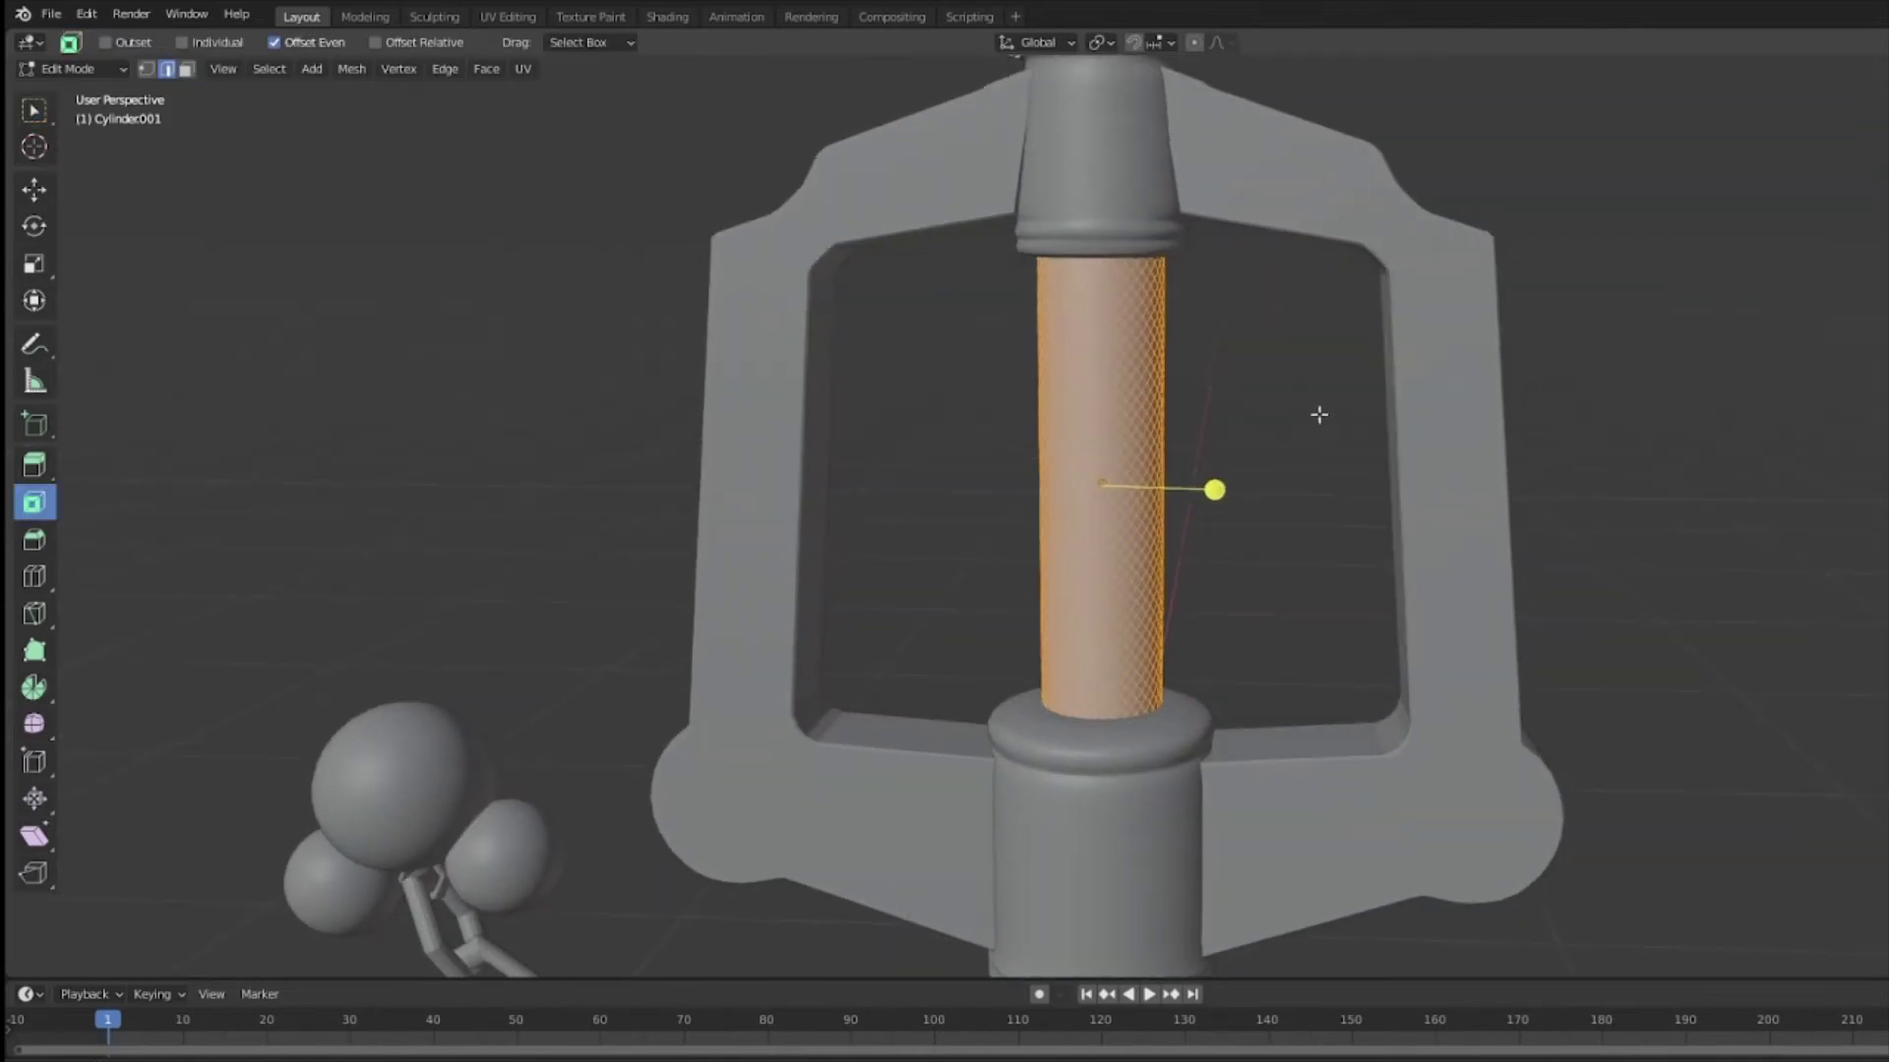
pyautogui.scroll(4, 1319, 414)
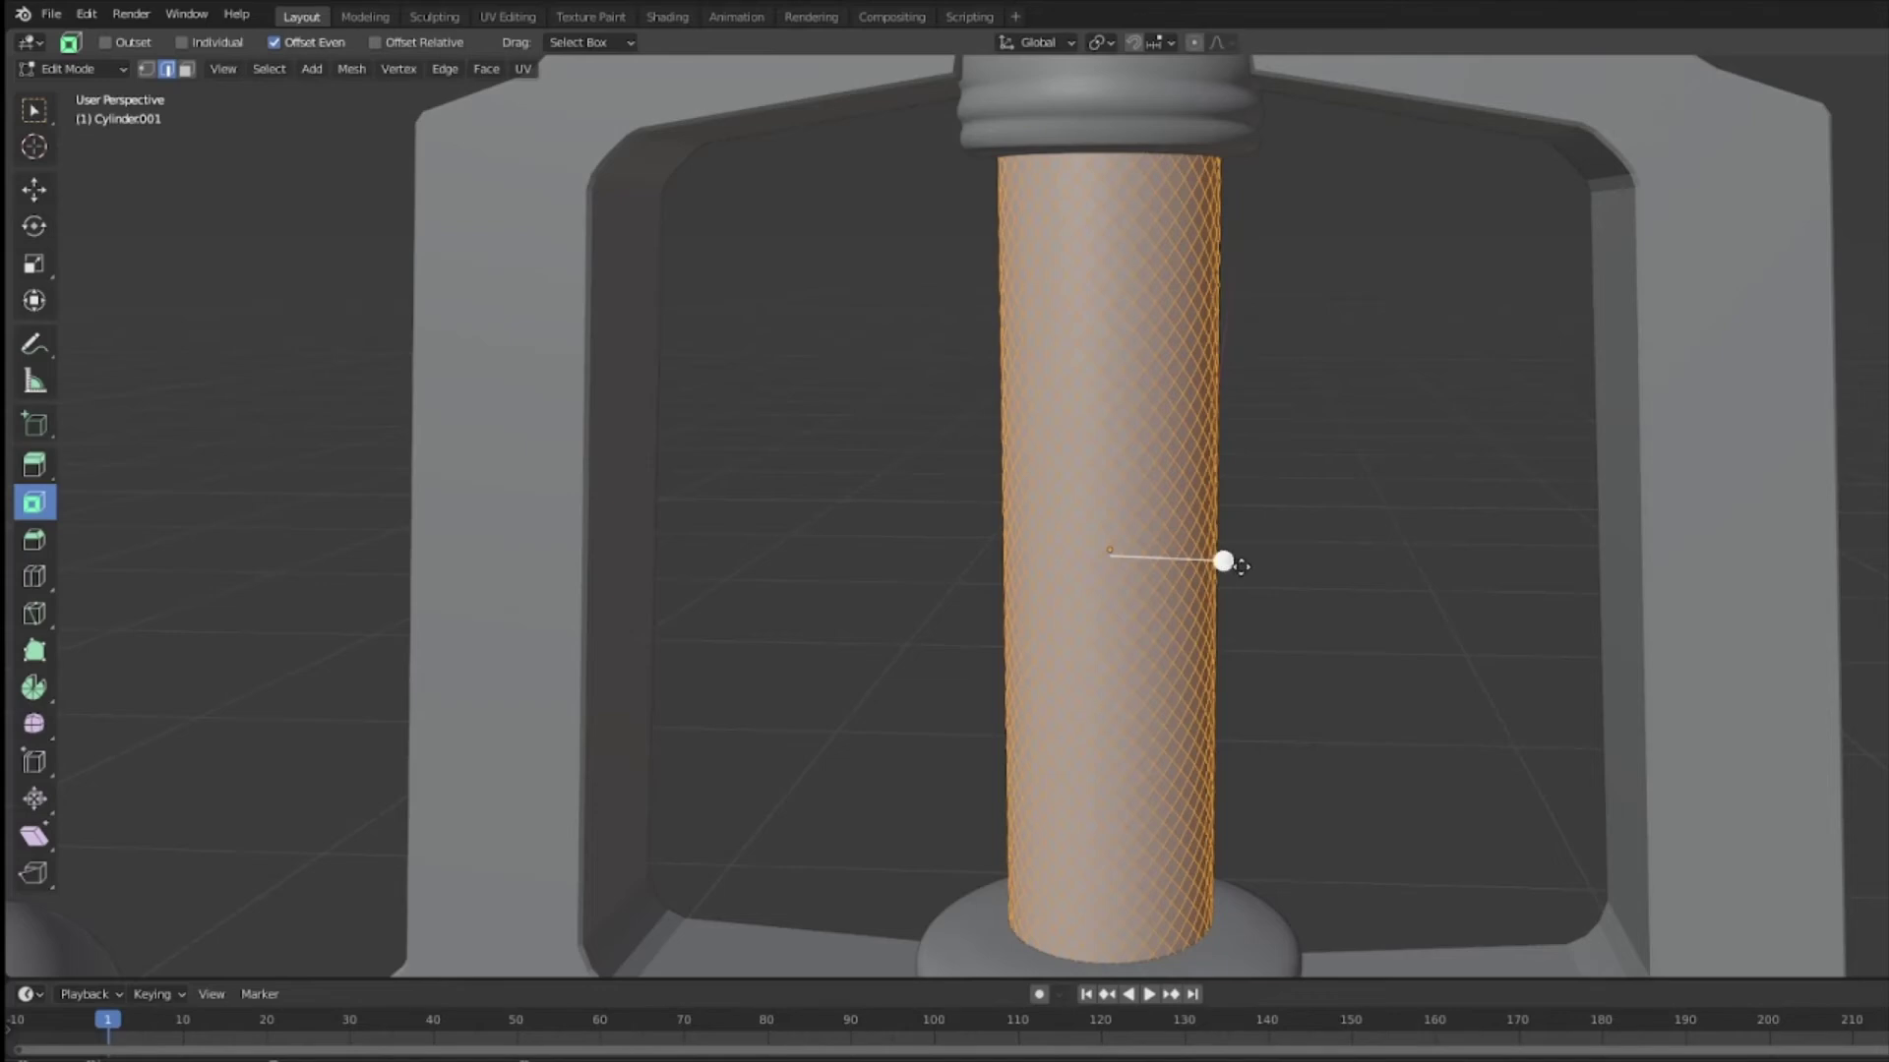
# Step: Try insetting all of the grip's diamond-shaped faces individually with a thickness of about 0.009 m
pyautogui.hotkey('alt', 'a')
pyautogui.press('a')
pyautogui.moveTo(1115, 593); pyautogui.dragTo(1114, 586)
pyautogui.press('i')
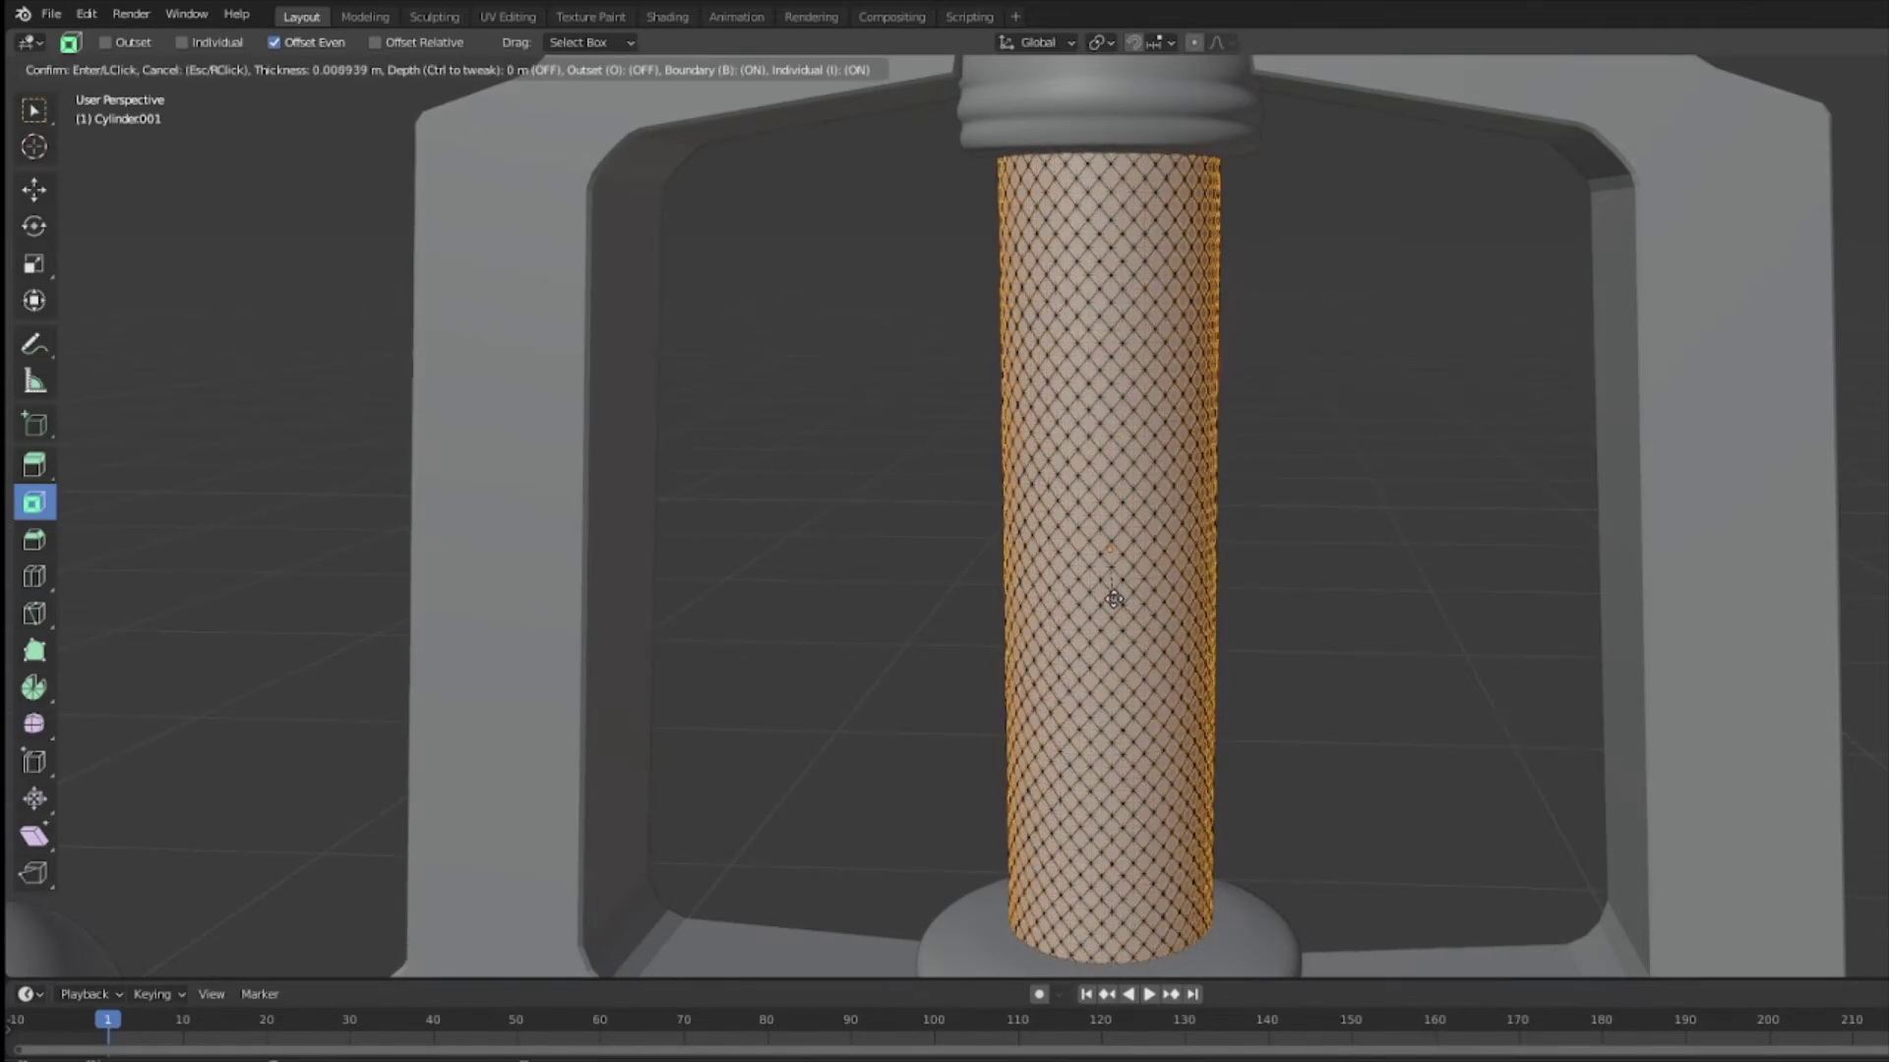
pyautogui.click(1113, 598)
pyautogui.moveTo(1311, 569); pyautogui.dragTo(1638, 547, button='middle')
pyautogui.hotkey('ctrl', 'z')
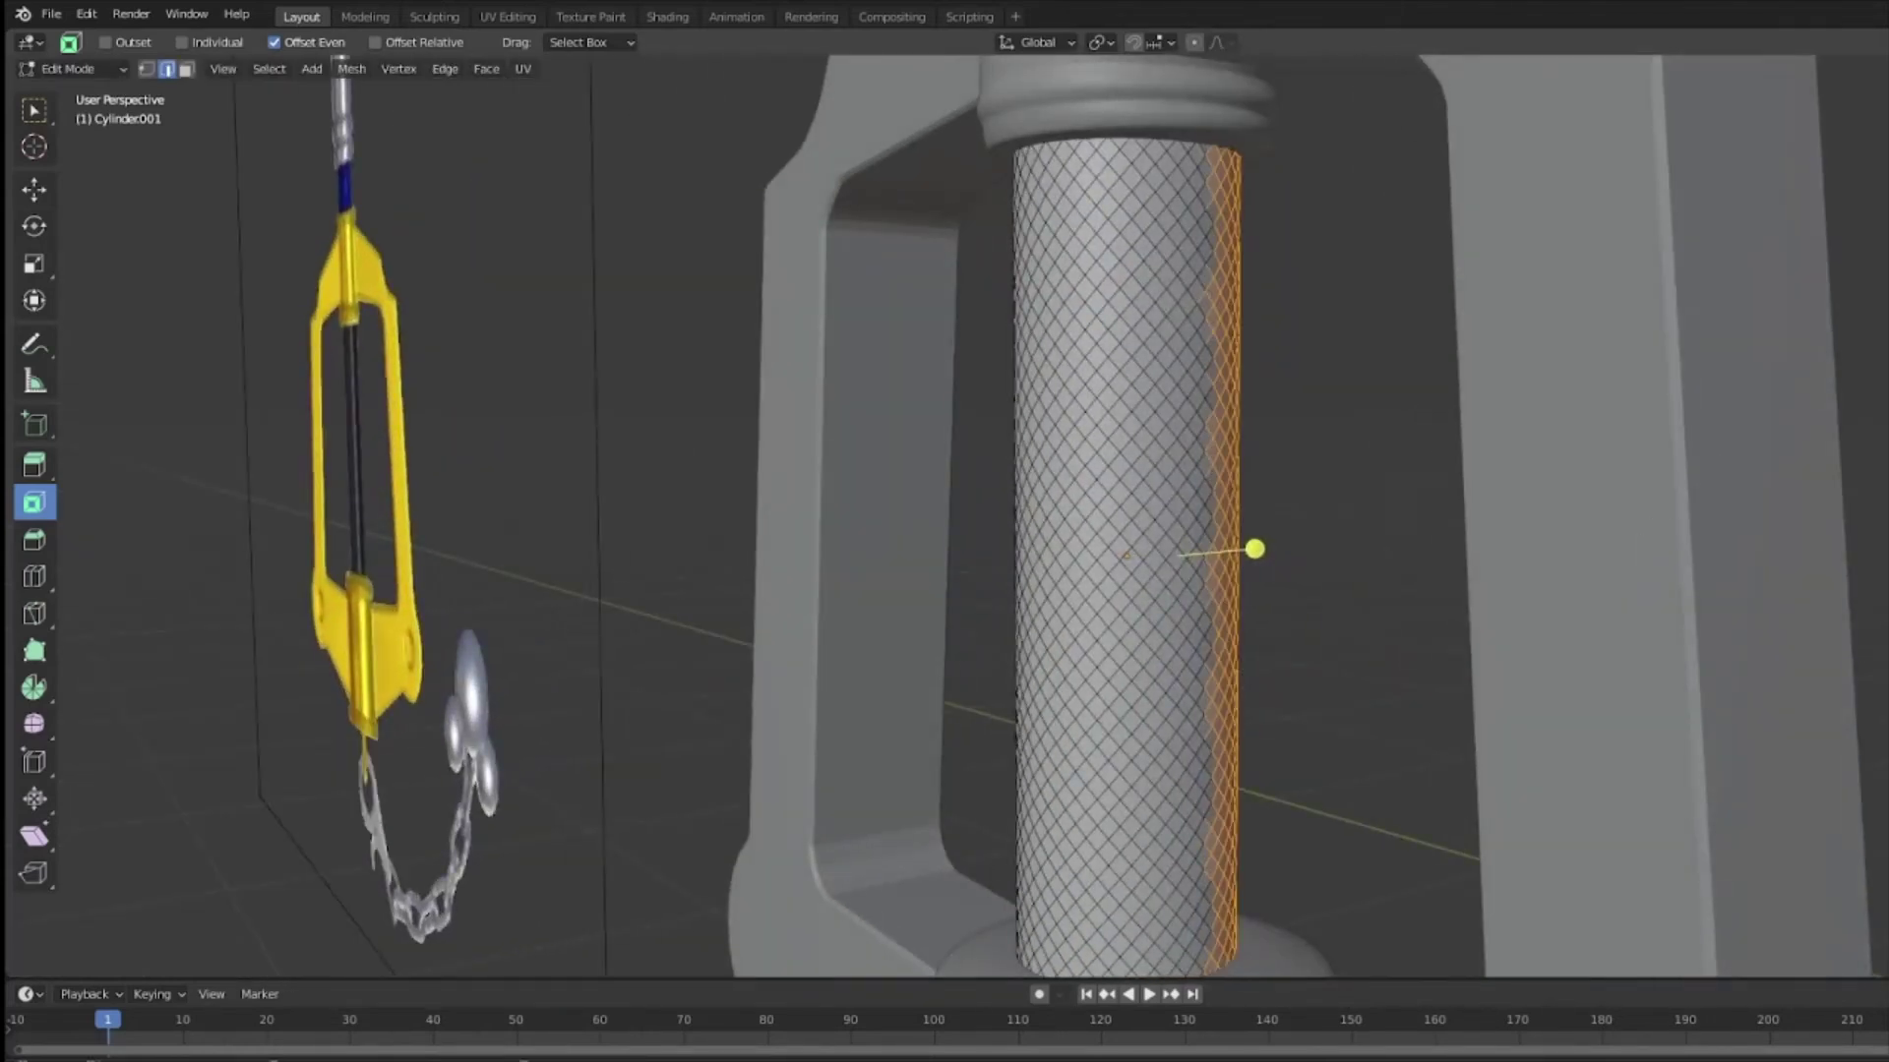
# Step: Reselect the grip's entire diamond-patterned mesh with a box selection through X-ray view, and turn X-ray off
pyautogui.hotkey('alt', 'z')
pyautogui.hotkey('alt', 'a')
pyautogui.moveTo(1513, 57); pyautogui.dragTo(736, 1053)
pyautogui.scroll(-3, 1562, 305)
pyautogui.moveTo(1562, 305); pyautogui.dragTo(1193, 313, button='middle')
pyautogui.hotkey('alt', 'z')
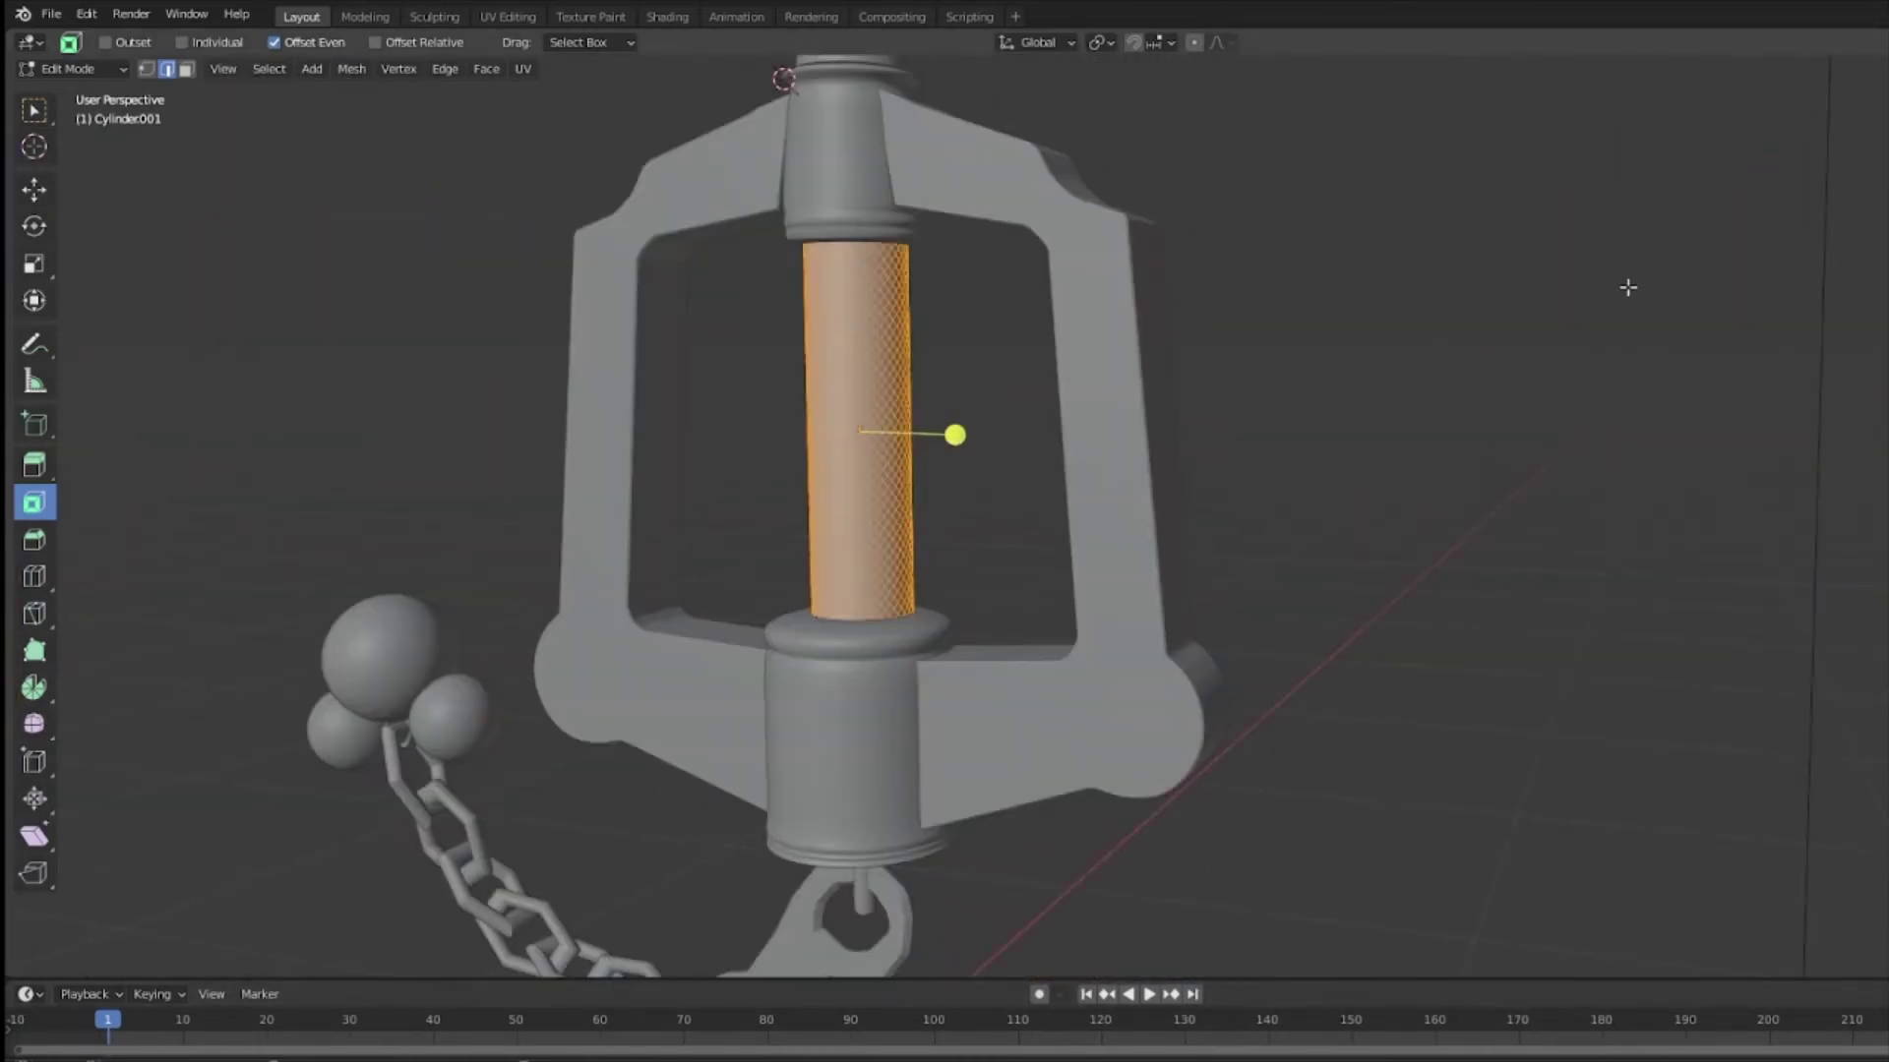
pyautogui.scroll(4, 1177, 477)
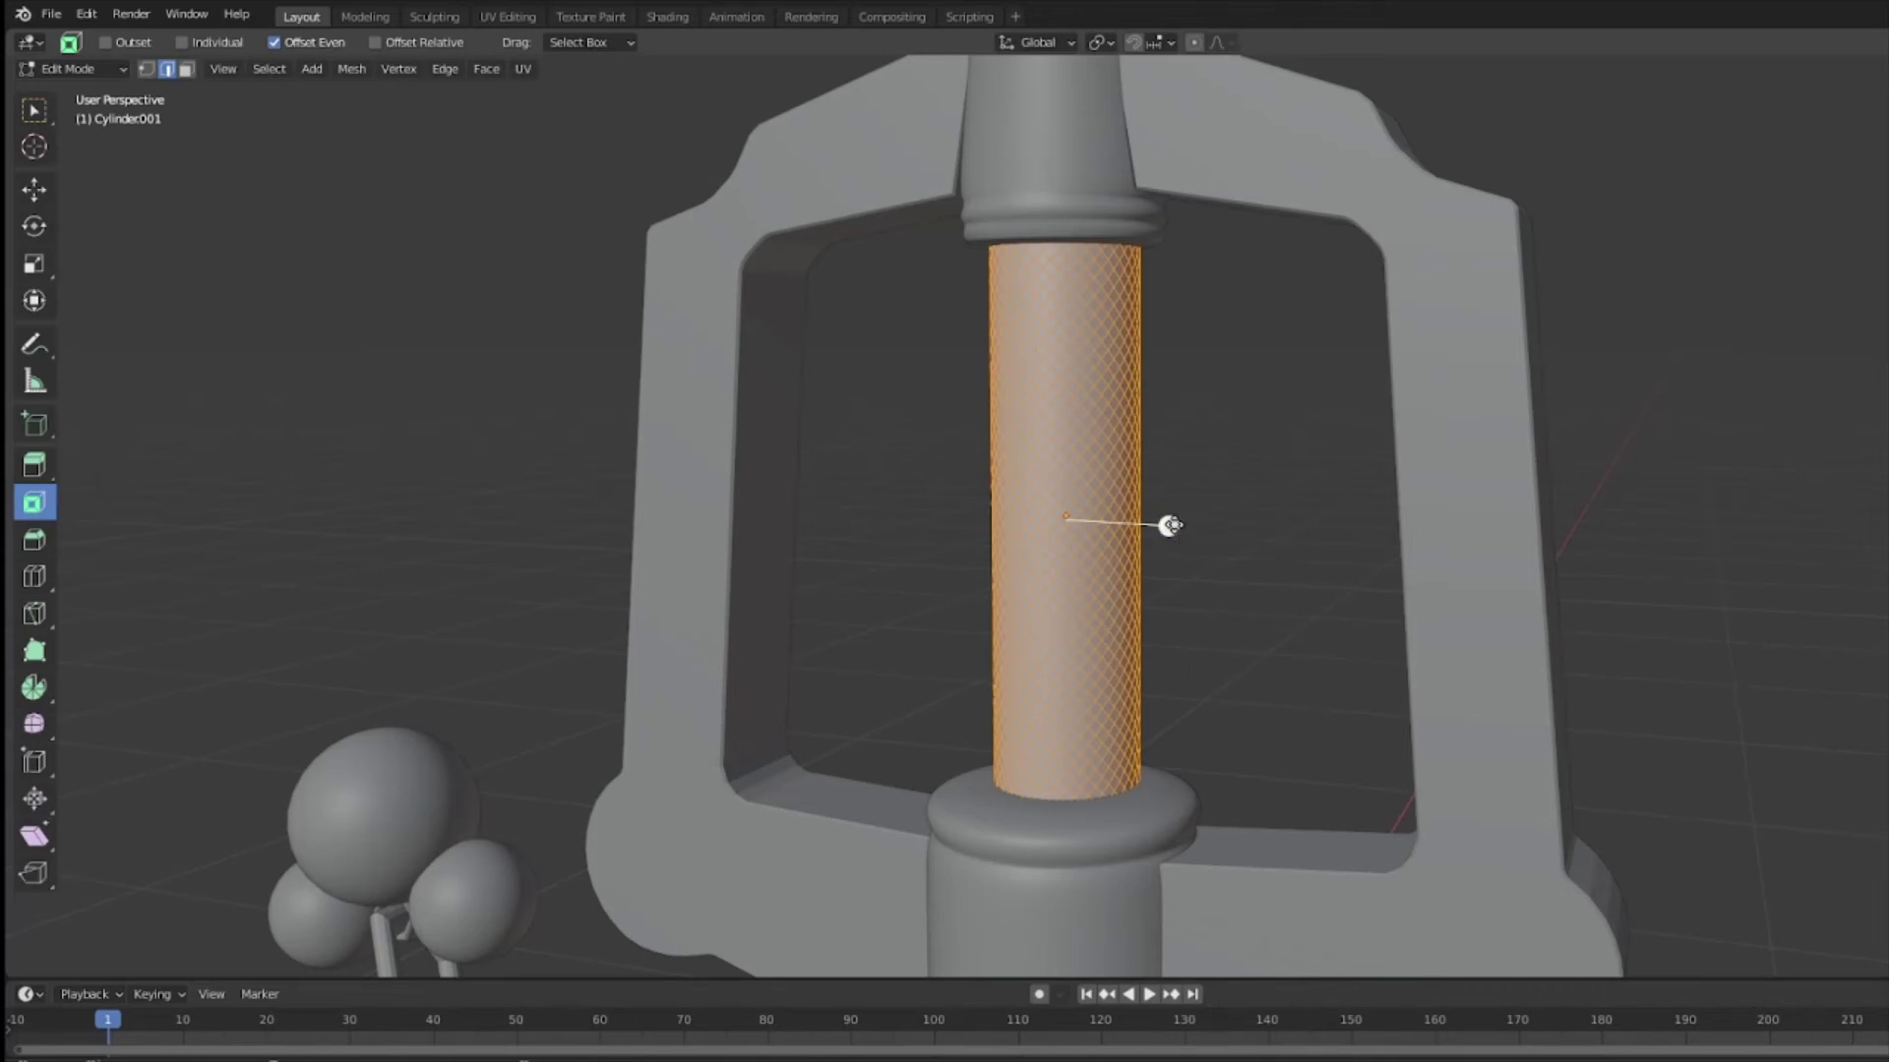
# Step: Inset all of the grip's diamond faces individually with a thickness of about 0.0099 m
pyautogui.moveTo(1171, 529)
pyautogui.mouseDown()
pyautogui.moveTo(1218, 557)
pyautogui.moveTo(1154, 522)
pyautogui.moveTo(1170, 533)
pyautogui.mouseUp()
pyautogui.press('i')
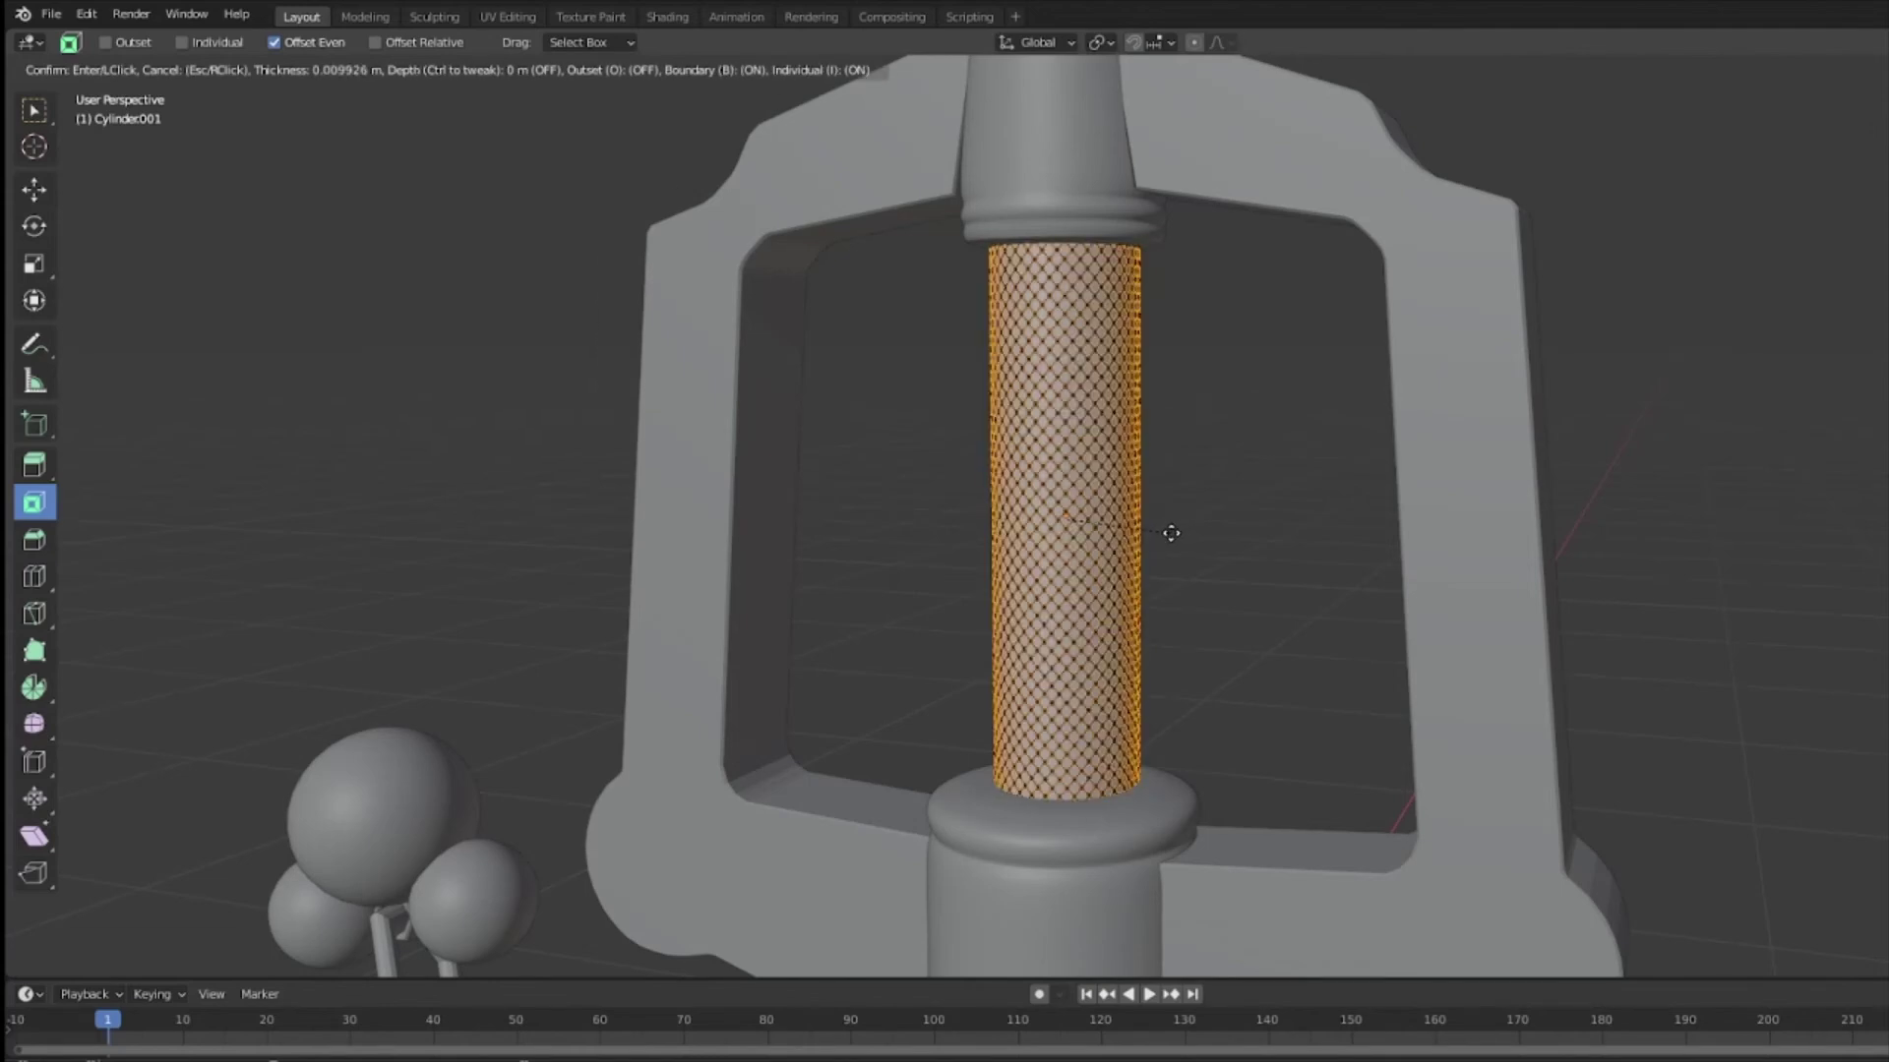
pyautogui.click(1171, 533)
pyautogui.scroll(8, 1181, 590)
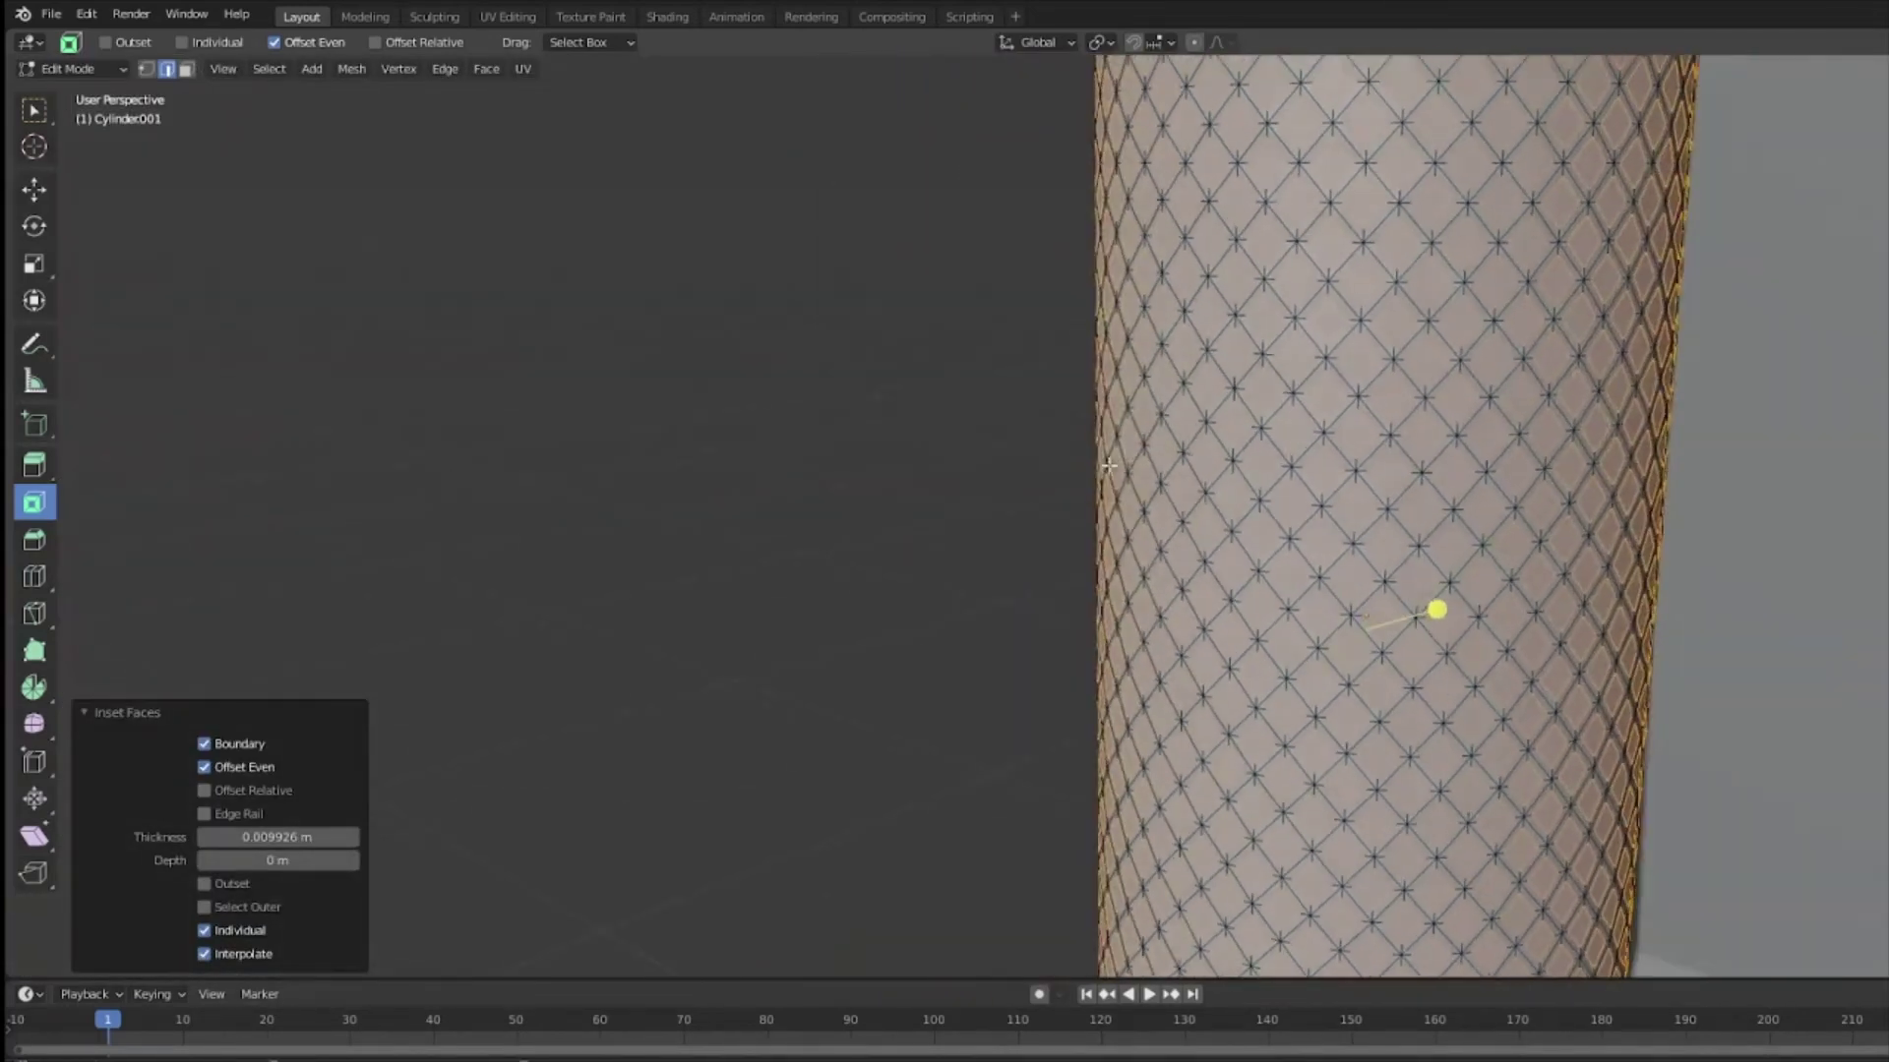
pyautogui.scroll(-4, 1109, 465)
pyautogui.moveTo(1082, 522); pyautogui.dragTo(965, 548, button='middle')
pyautogui.scroll(-2, 721, 502)
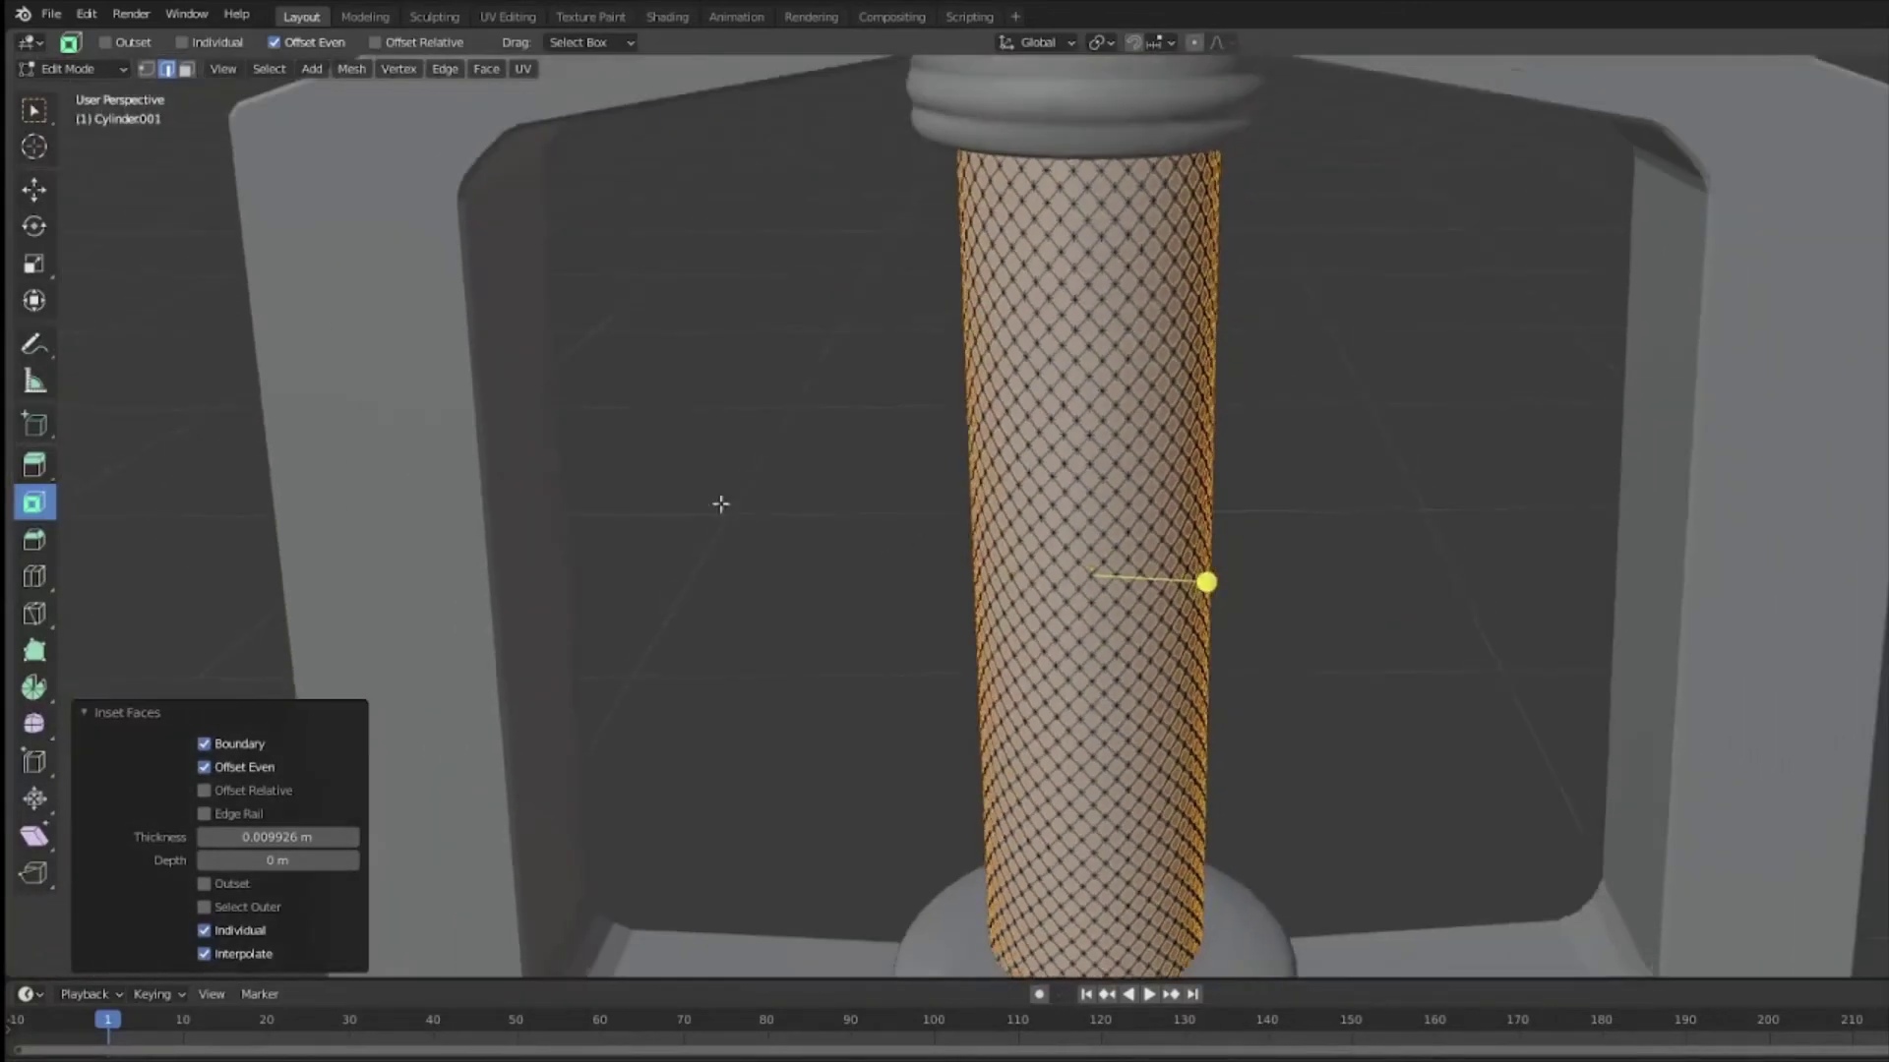
# Step: Try to extrude the grip's inset faces outward, and undo the extrusion
pyautogui.hotkey('shift', 'space')
pyautogui.press('g')
pyautogui.click(34, 465)
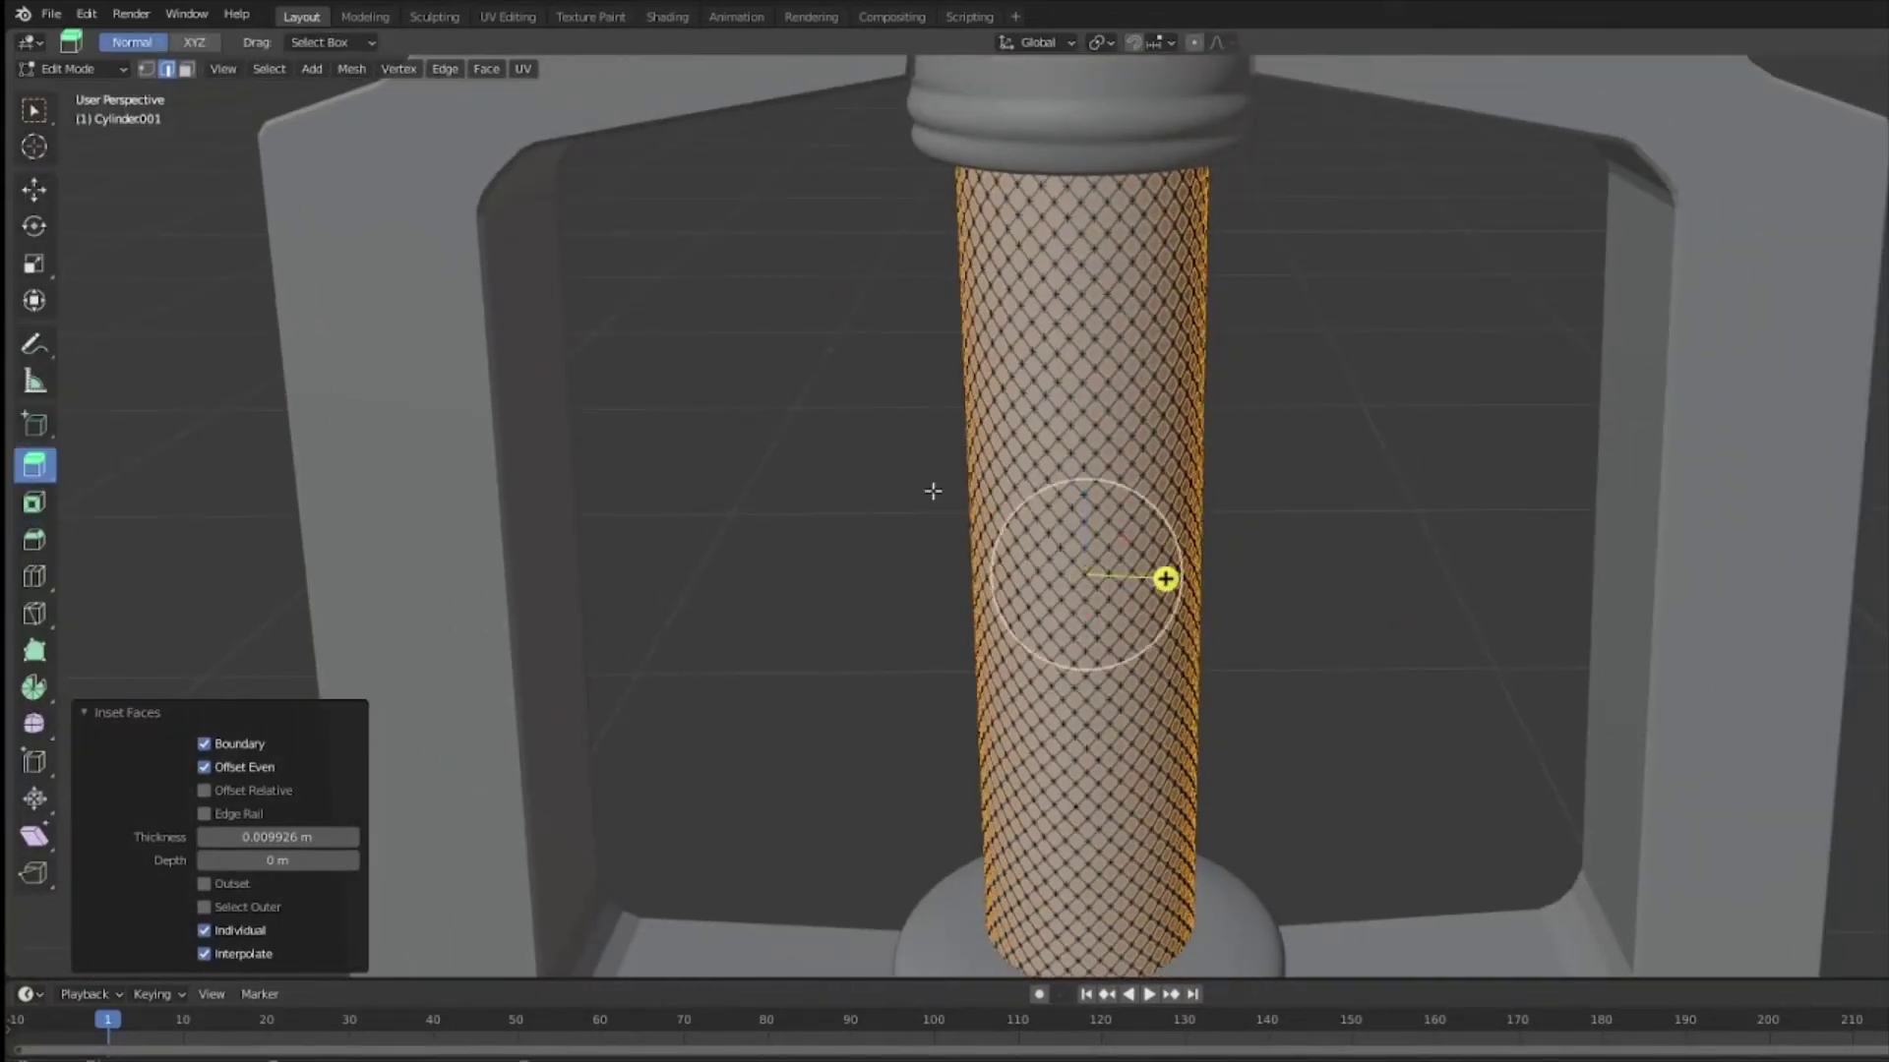
pyautogui.moveTo(1096, 577); pyautogui.dragTo(1175, 582)
pyautogui.hotkey('ctrl', 'z')
pyautogui.hotkey('ctrl', 'z')
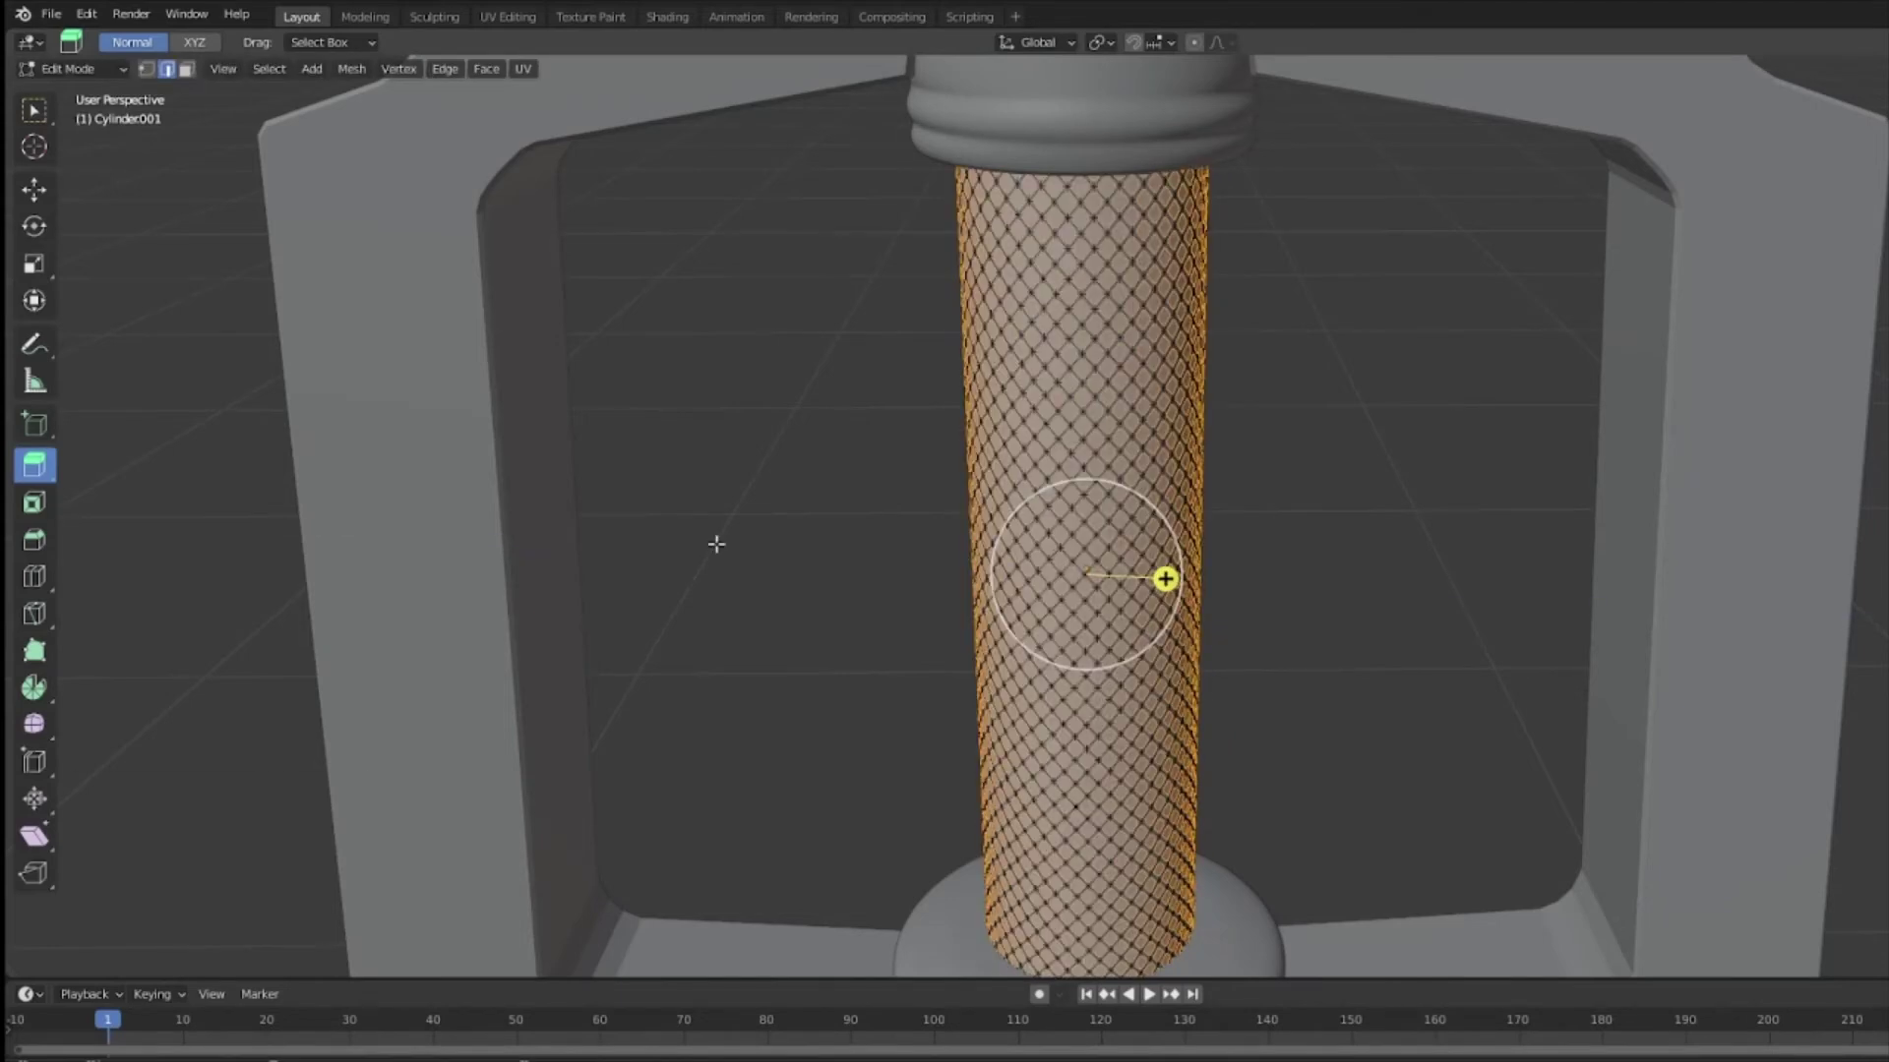
# Step: Try to inset the grip's diamond faces a second time, and undo it
pyautogui.click(33, 504)
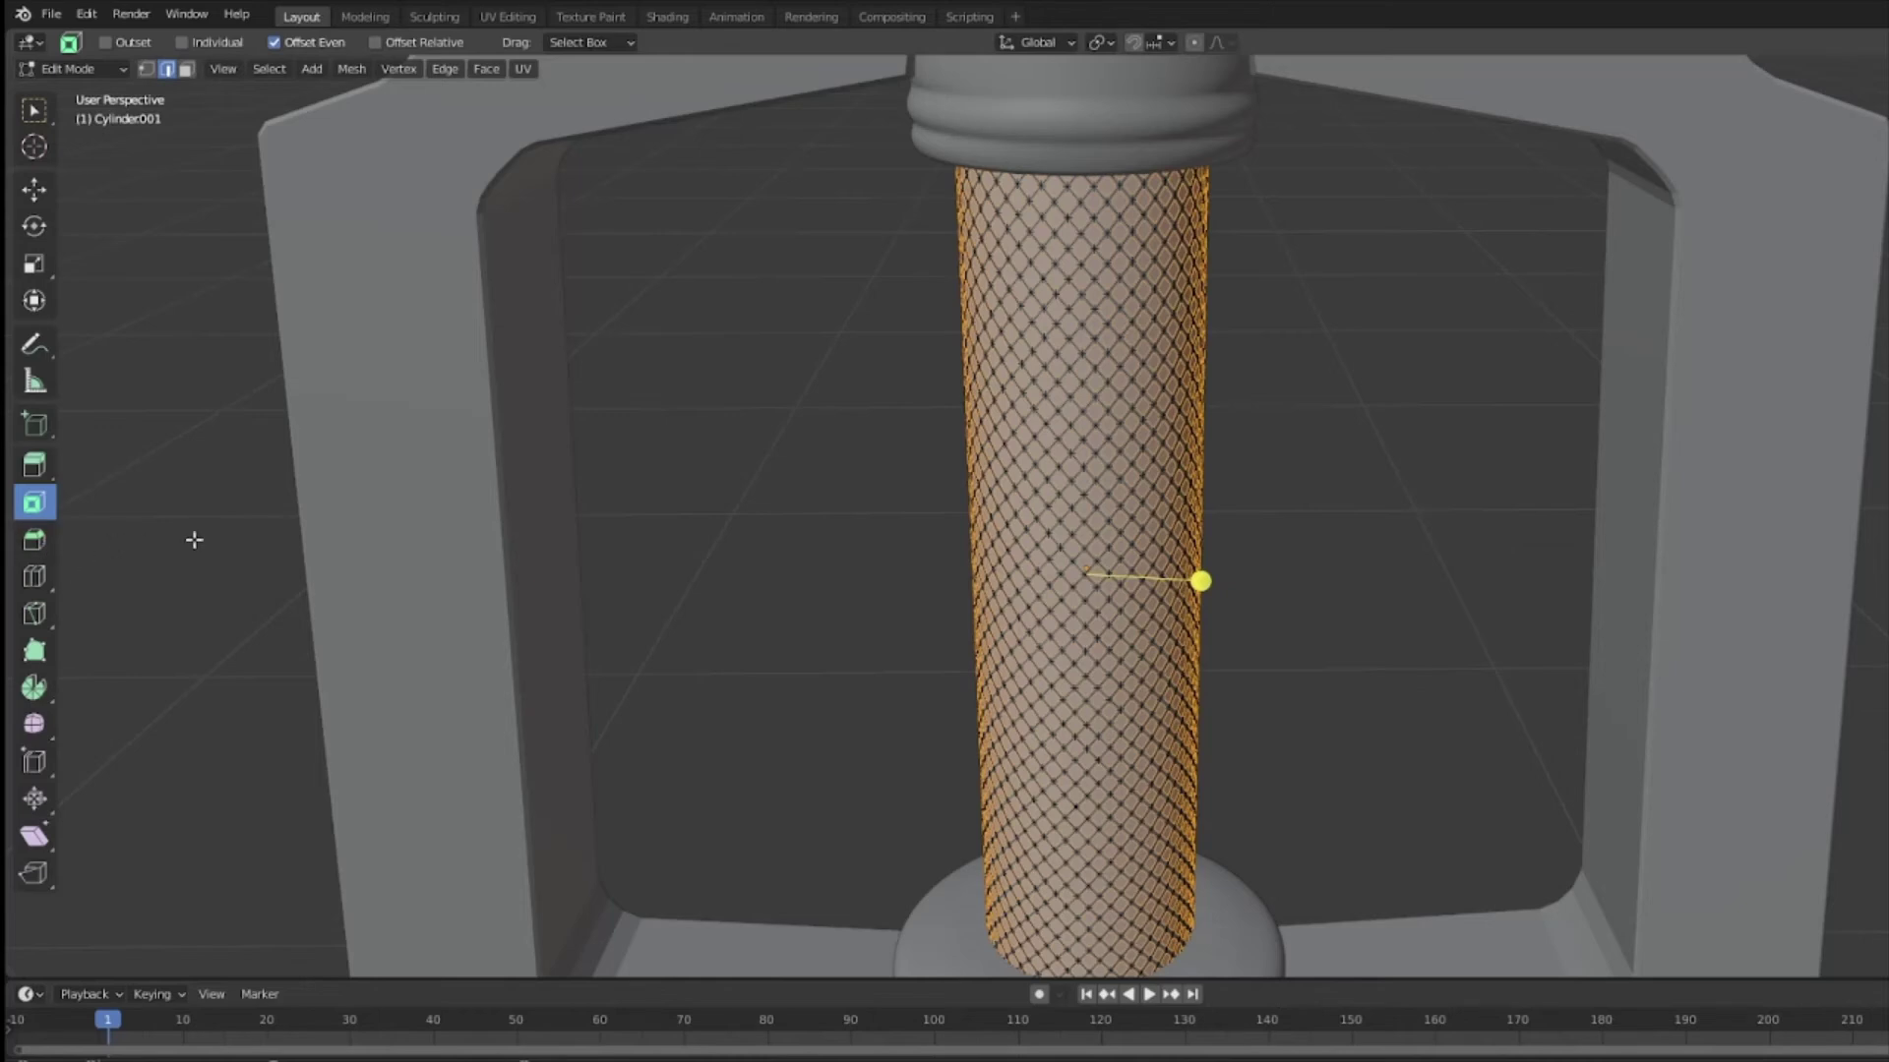
pyautogui.moveTo(1201, 581); pyautogui.dragTo(1252, 597)
pyautogui.hotkey('ctrl', 'z')
pyautogui.press('w')
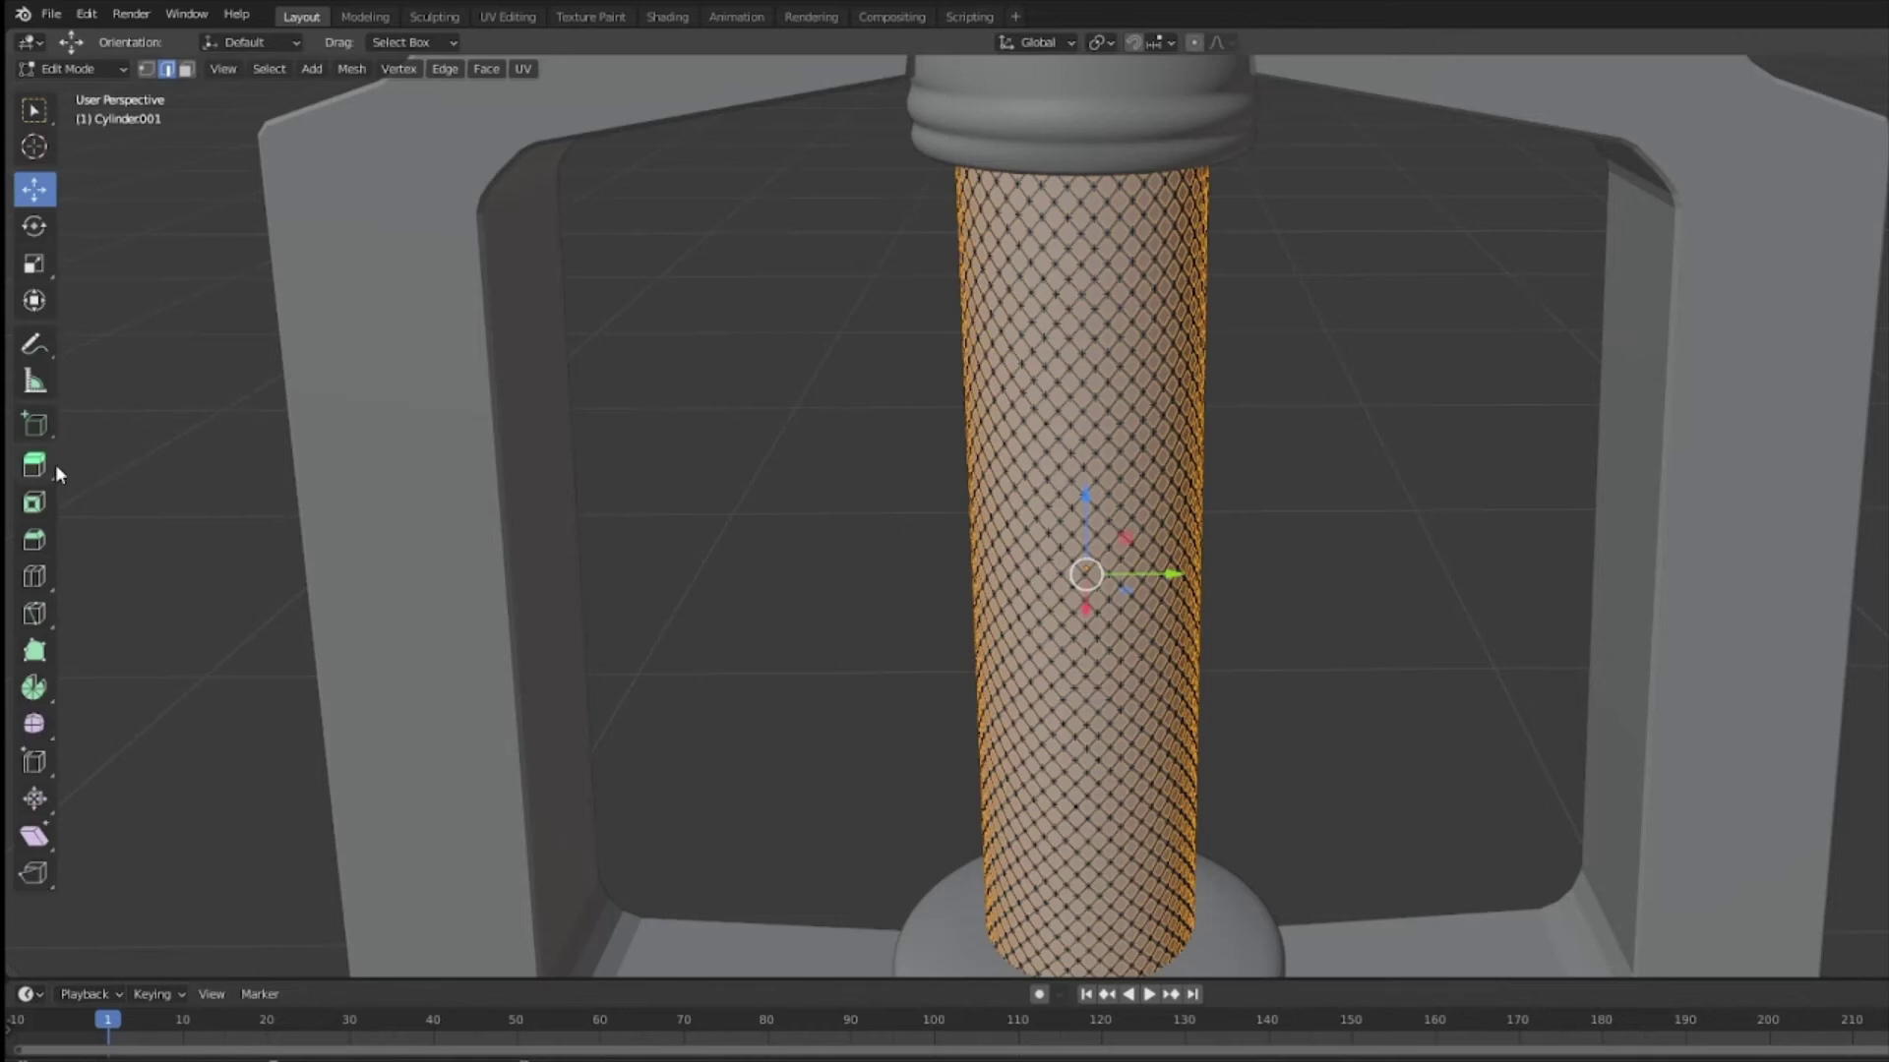
# Step: Raise the grip's inset diamonds by scaling them outward across the cylinder, with a factor of about 1.059 along Y
pyautogui.click(74, 69)
pyautogui.click(63, 89)
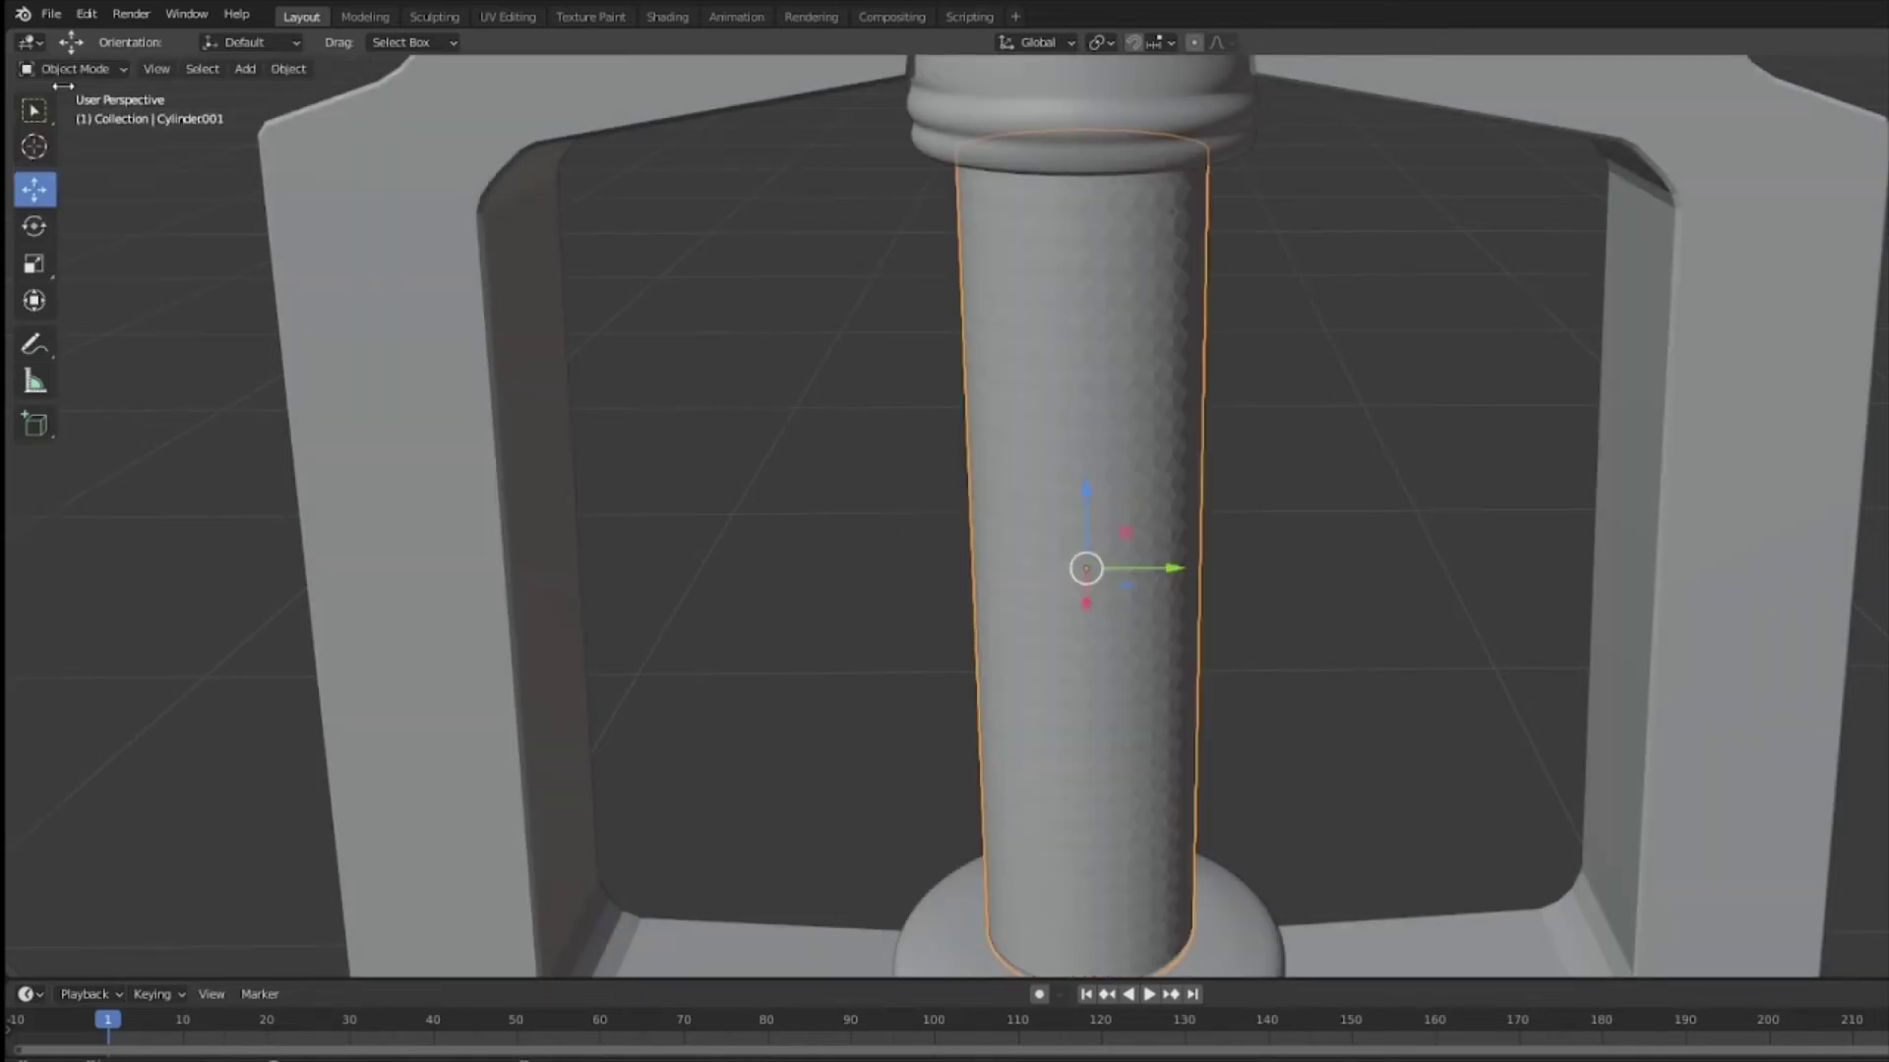
pyautogui.click(74, 69)
pyautogui.click(69, 110)
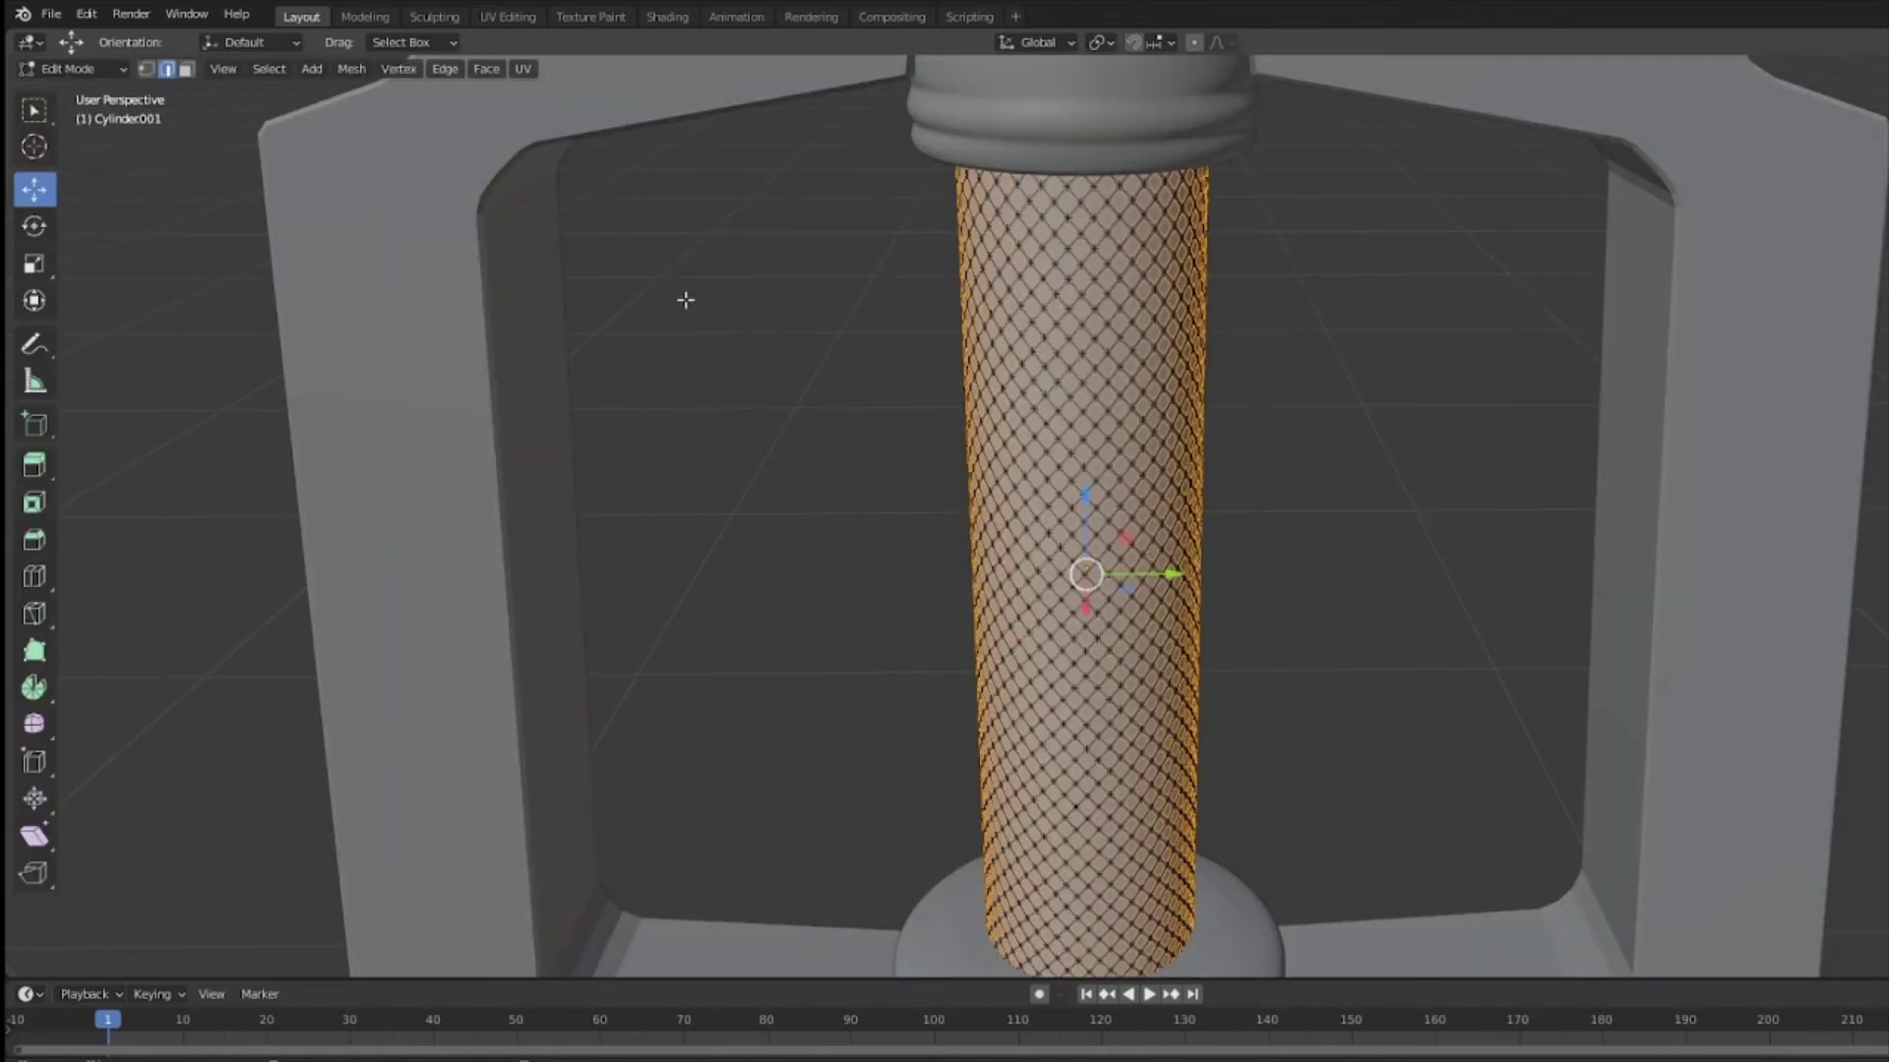
pyautogui.press('r')
pyautogui.moveTo(1090, 612); pyautogui.dragTo(1092, 624)
pyautogui.moveTo(1041, 608); pyautogui.dragTo(1156, 559, button='middle')
pyautogui.moveTo(1165, 564); pyautogui.dragTo(1167, 564)
pyautogui.moveTo(1167, 564); pyautogui.dragTo(1237, 603, button='middle')
pyautogui.scroll(5, 1238, 603)
pyautogui.moveTo(1181, 506); pyautogui.dragTo(1119, 494, button='middle')
pyautogui.moveTo(1103, 482); pyautogui.dragTo(1105, 480)
pyautogui.press('w')
pyautogui.moveTo(1125, 488); pyautogui.dragTo(1148, 516, button='middle')
pyautogui.scroll(-8, 1148, 516)
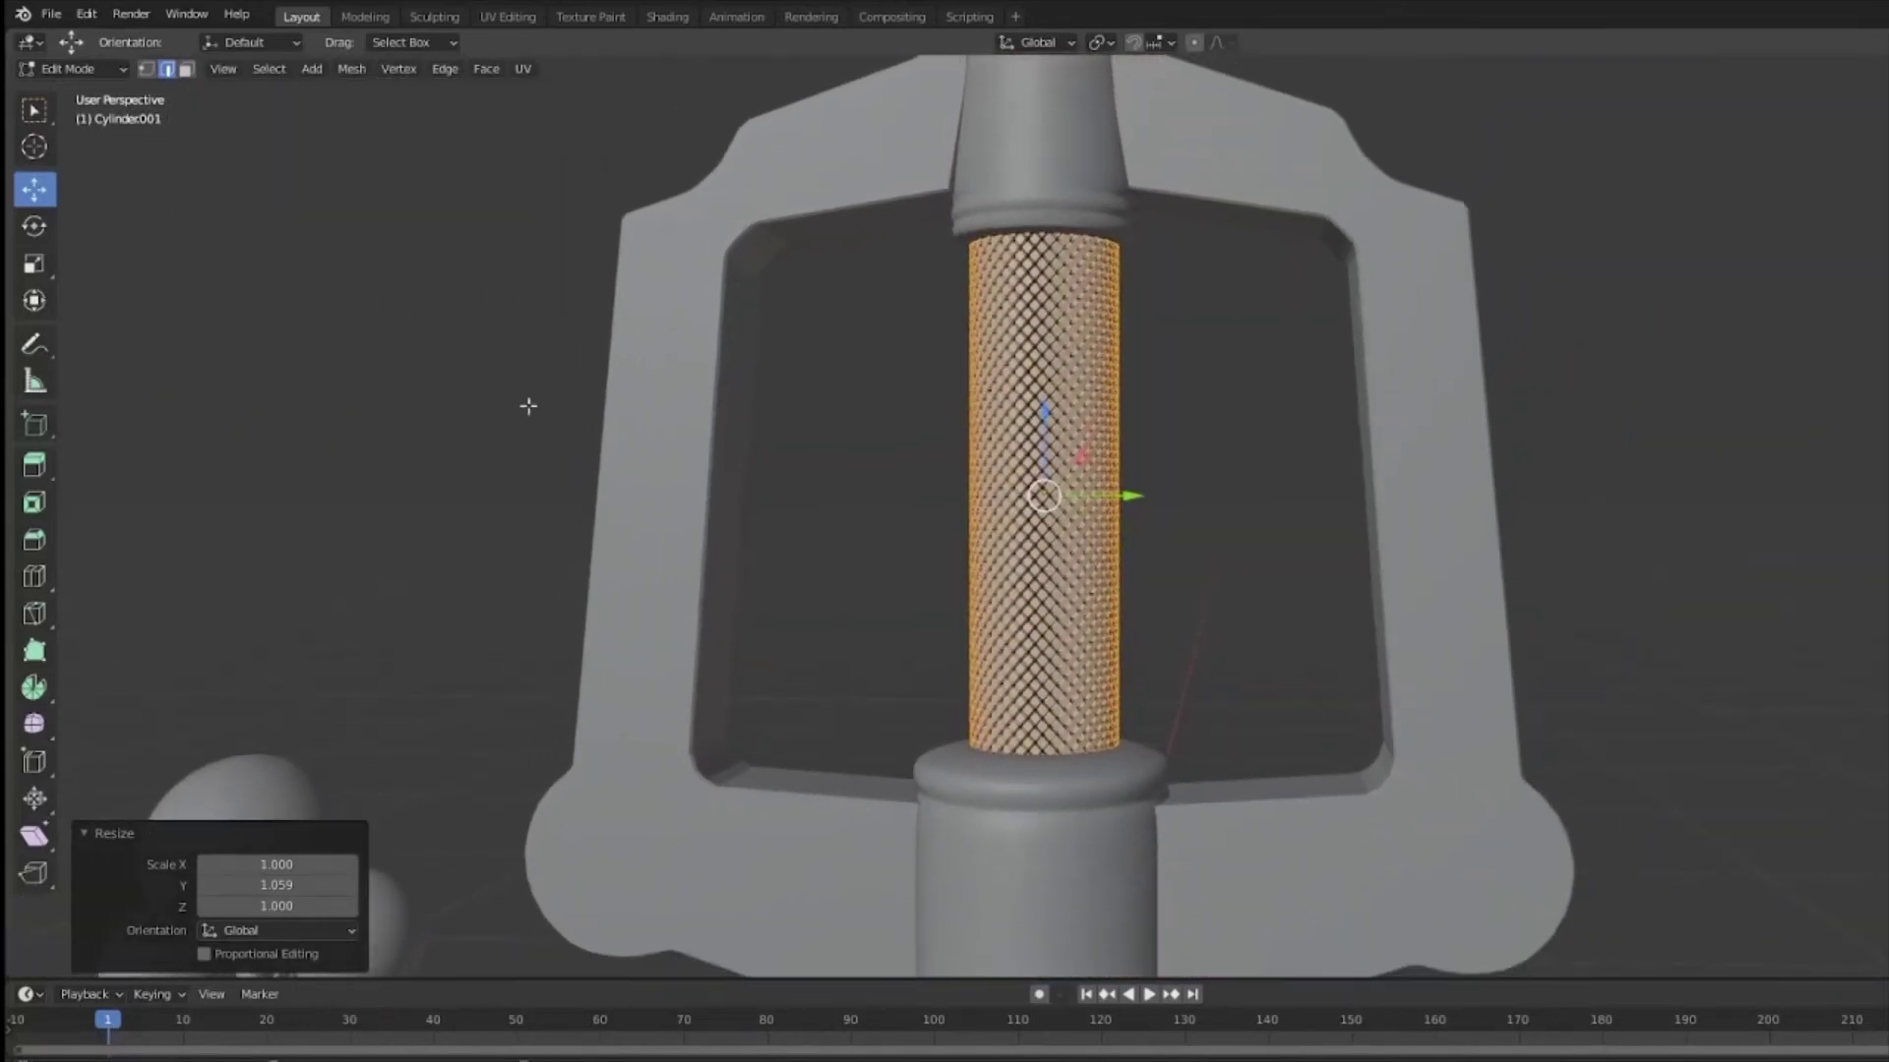
# Step: Deselect the grip's mesh and save the file
pyautogui.moveTo(528, 406); pyautogui.dragTo(612, 421, button='middle')
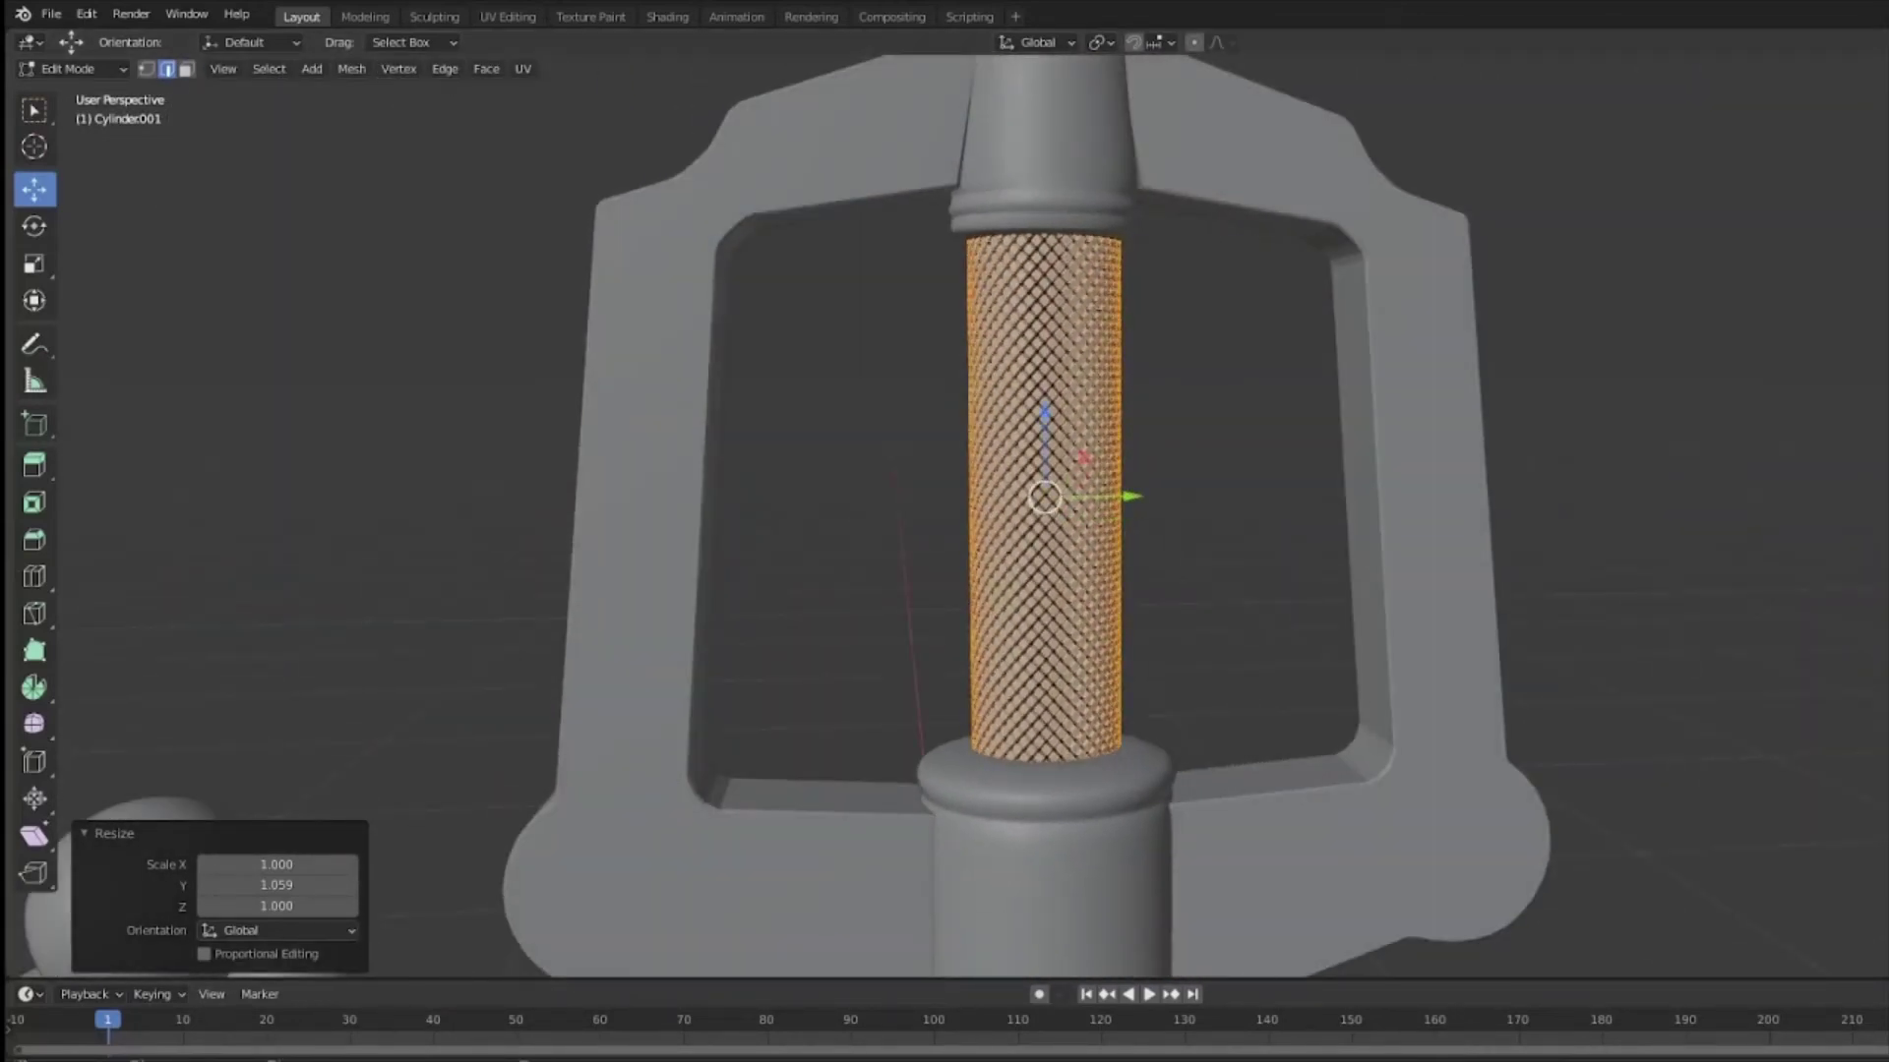
pyautogui.click(1240, 620)
pyautogui.moveTo(1222, 615); pyautogui.dragTo(1134, 511, button='middle')
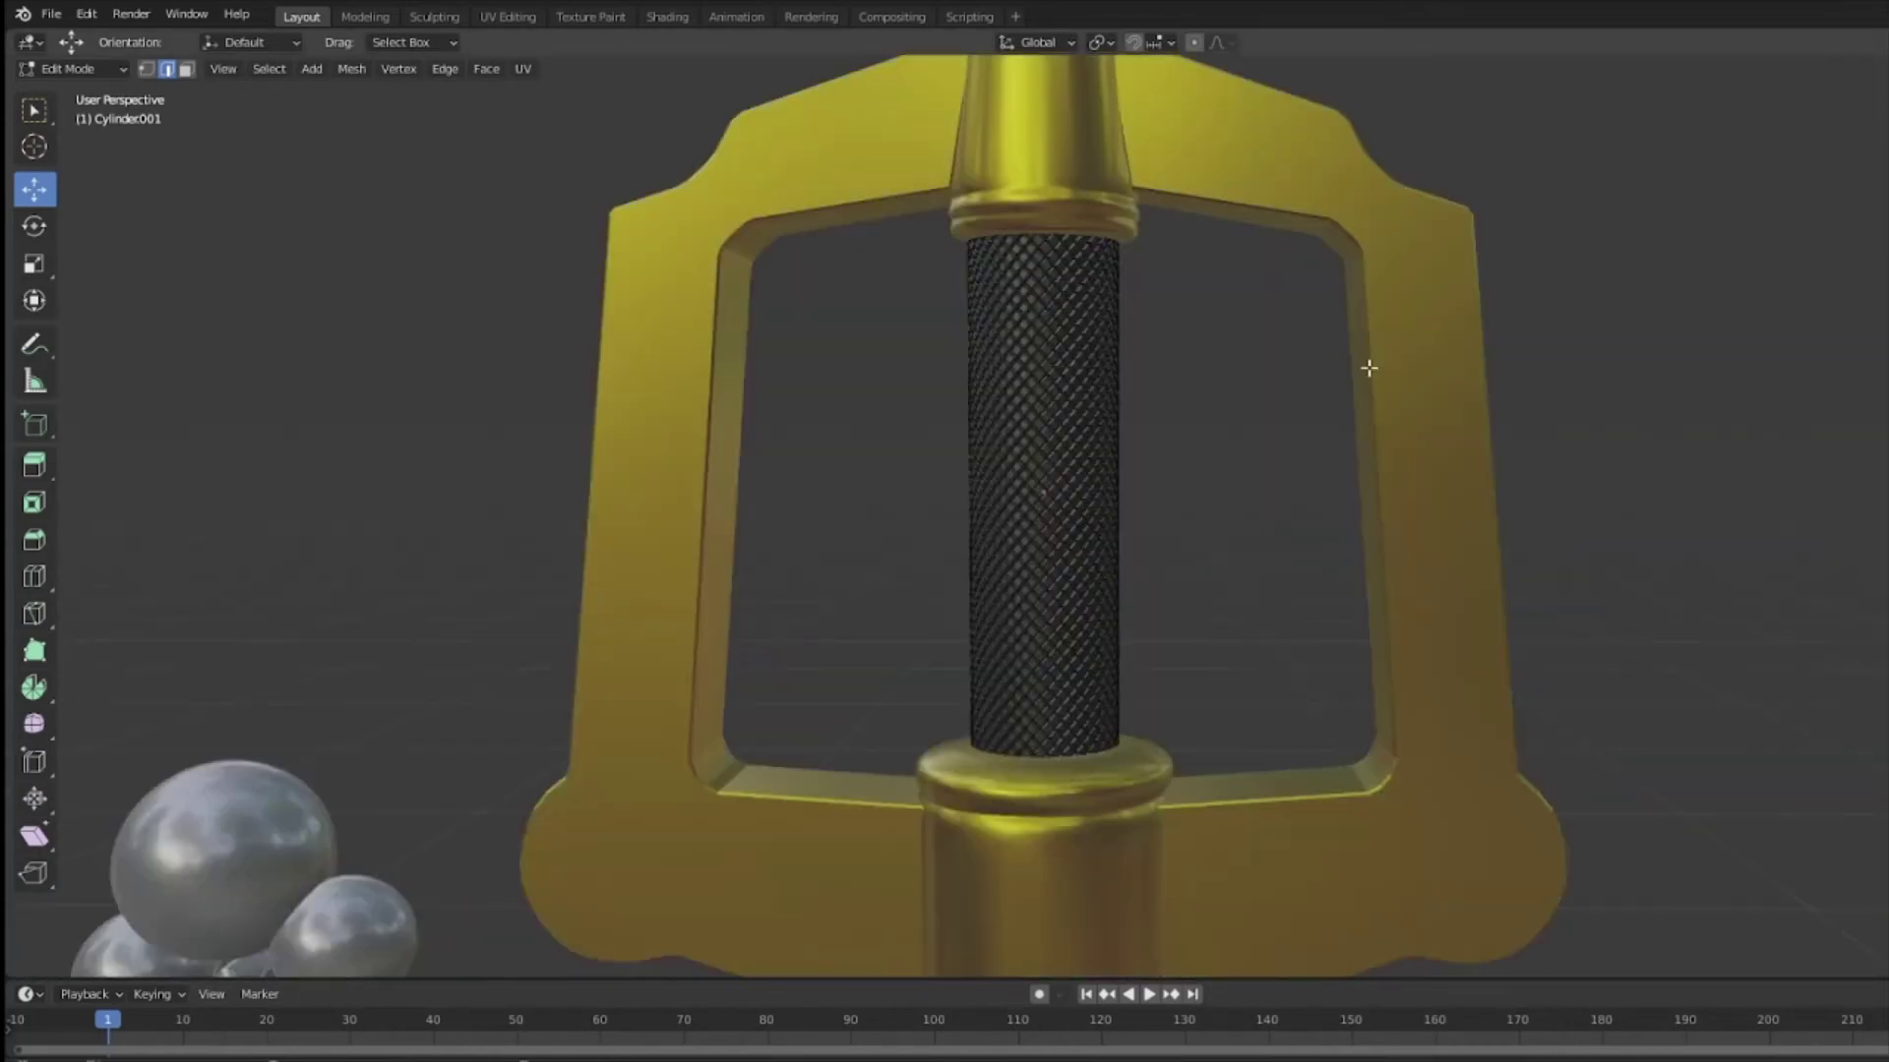
pyautogui.moveTo(1369, 367); pyautogui.dragTo(1269, 527, button='middle')
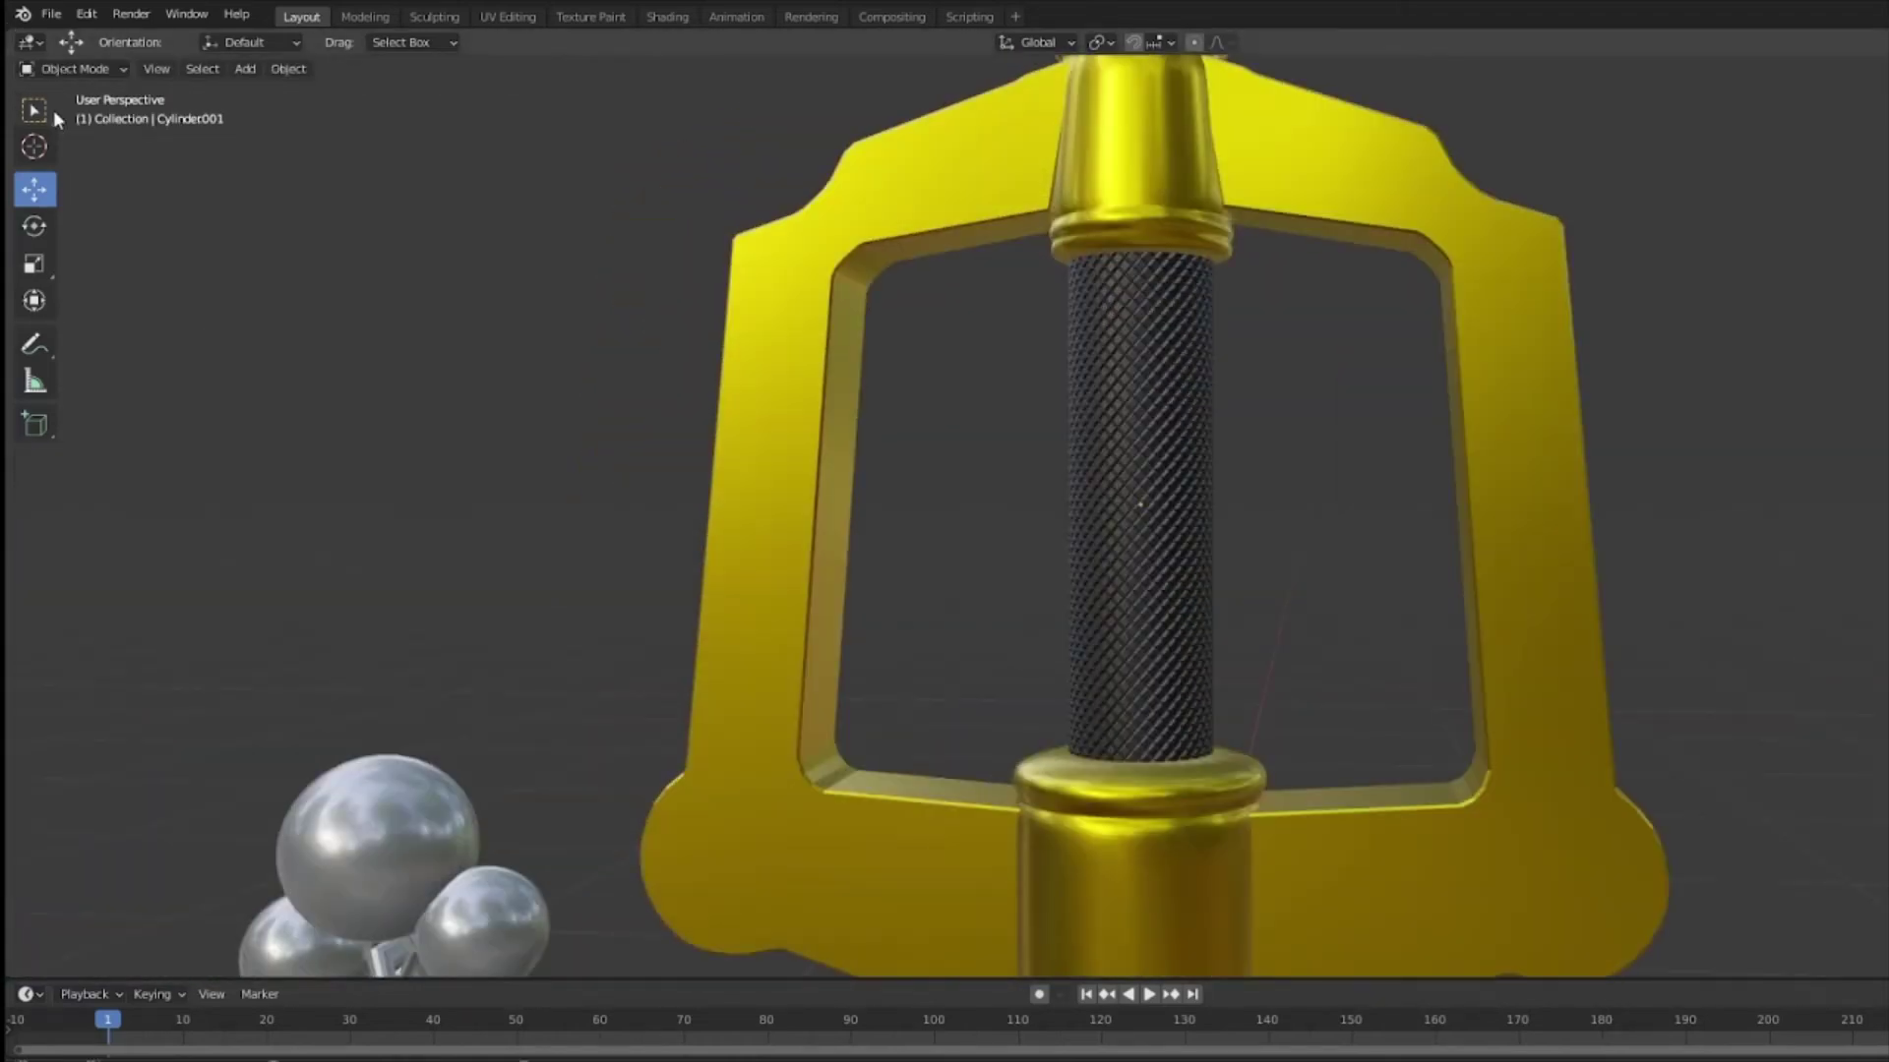
pyautogui.click(51, 15)
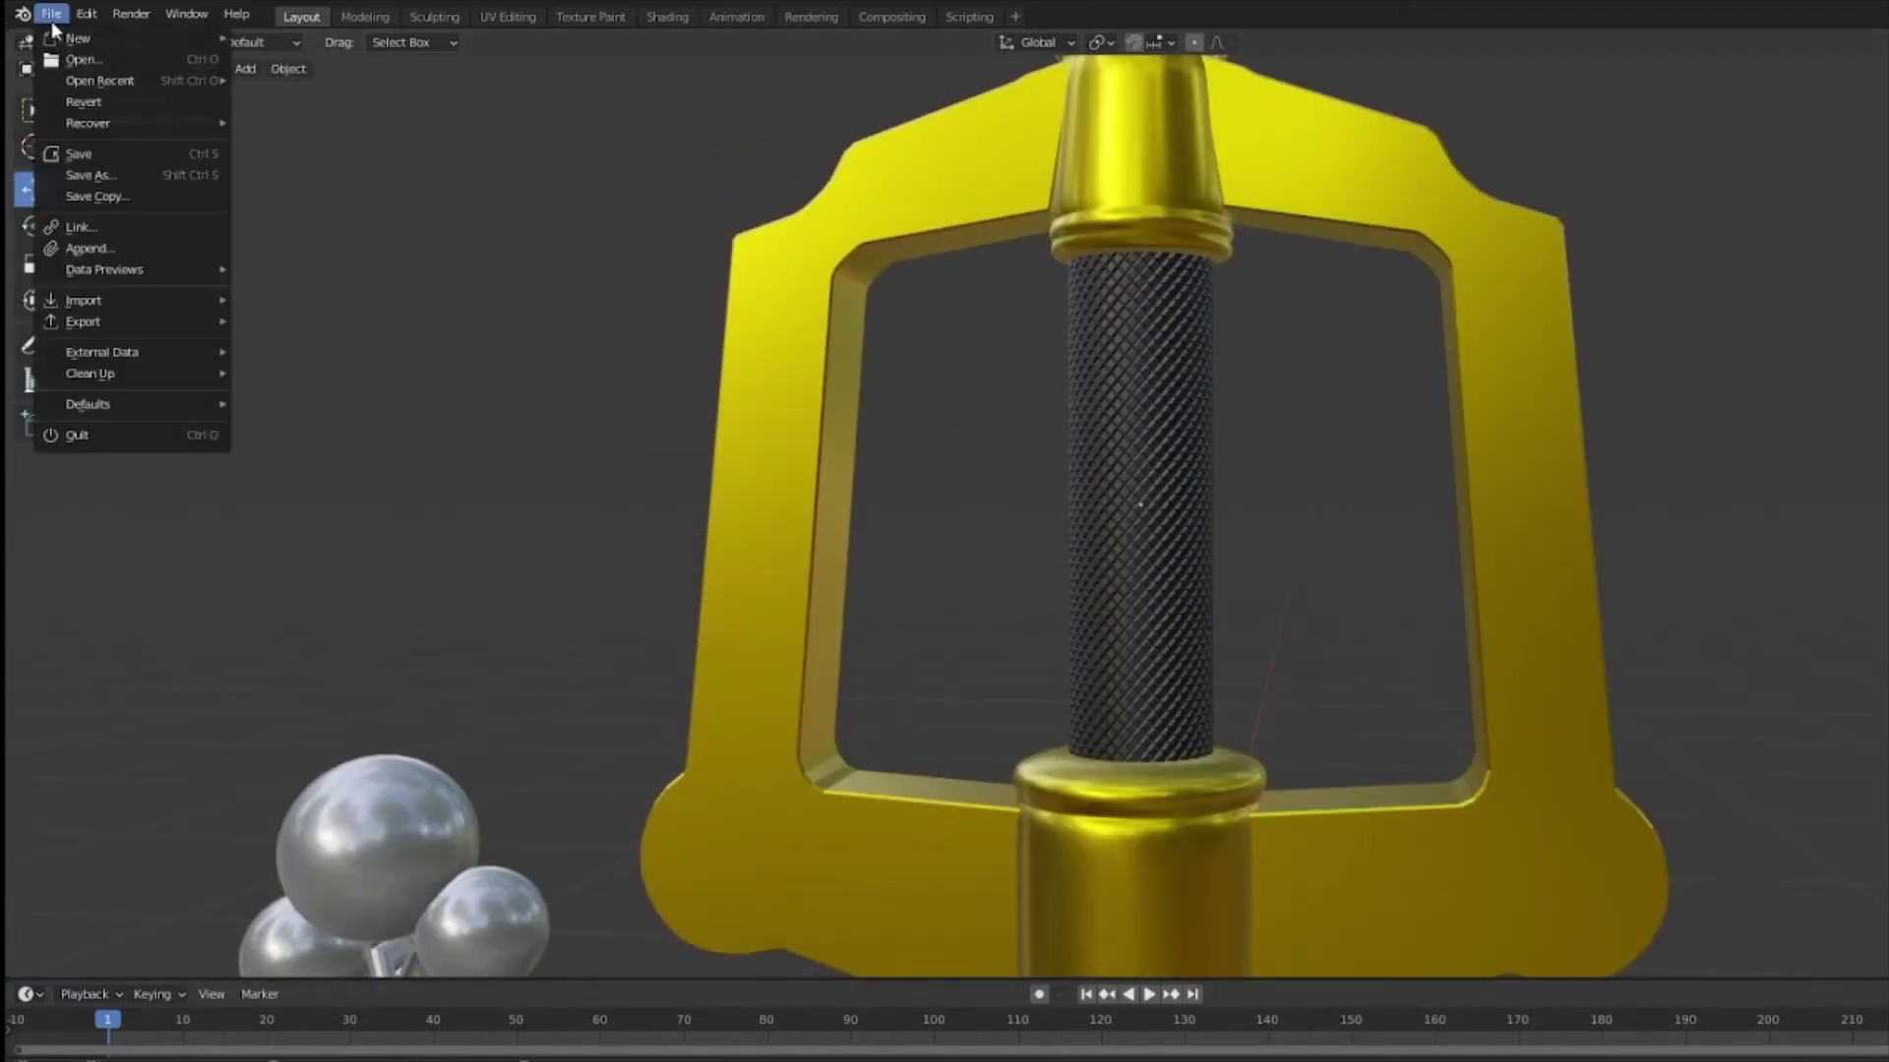
pyautogui.click(79, 155)
# Step: Examine the grip's raised diamond texture up close and the ringed base of the shaft above the guard
pyautogui.moveTo(764, 409); pyautogui.dragTo(1225, 405, button='middle')
pyautogui.scroll(10, 1637, 486)
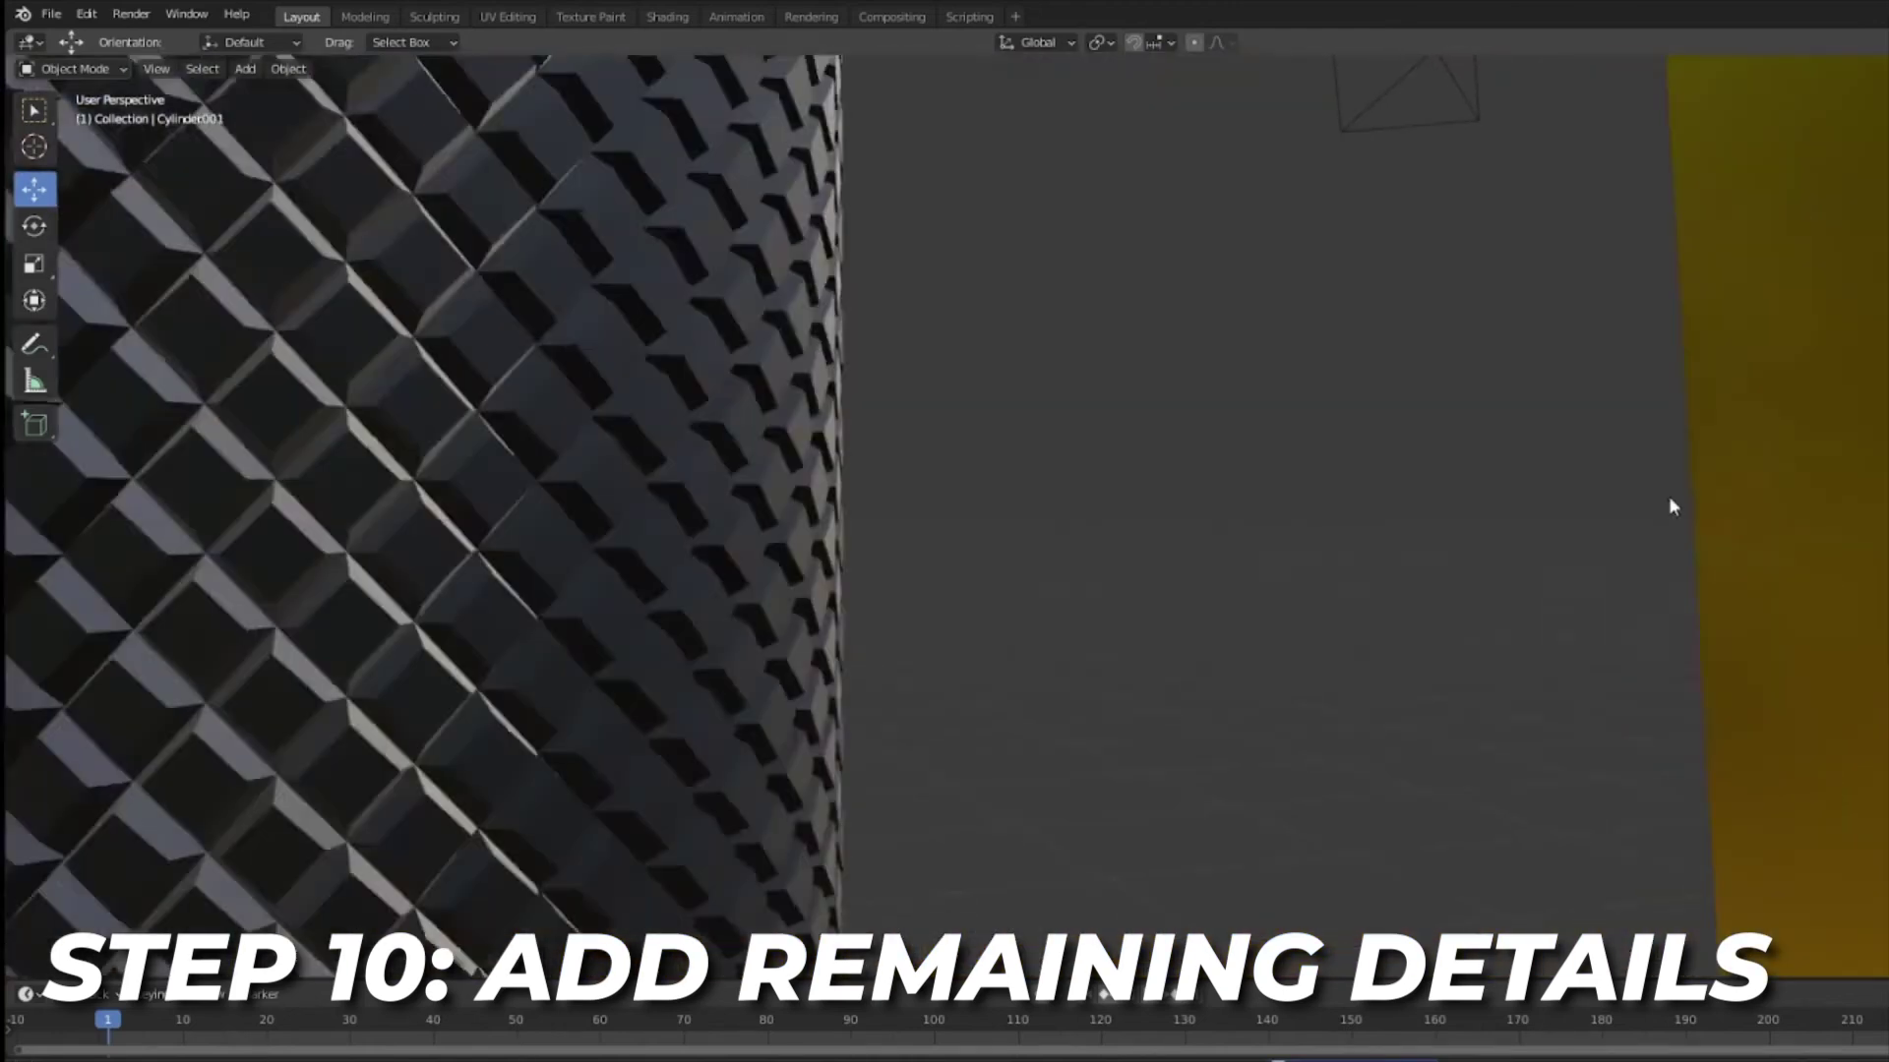
pyautogui.scroll(-2, 1668, 495)
pyautogui.moveTo(1496, 498); pyautogui.dragTo(1288, 472, button='middle')
pyautogui.scroll(-7, 1016, 448)
pyautogui.moveTo(1002, 474); pyautogui.dragTo(962, 539, button='middle')
pyautogui.scroll(-5, 899, 422)
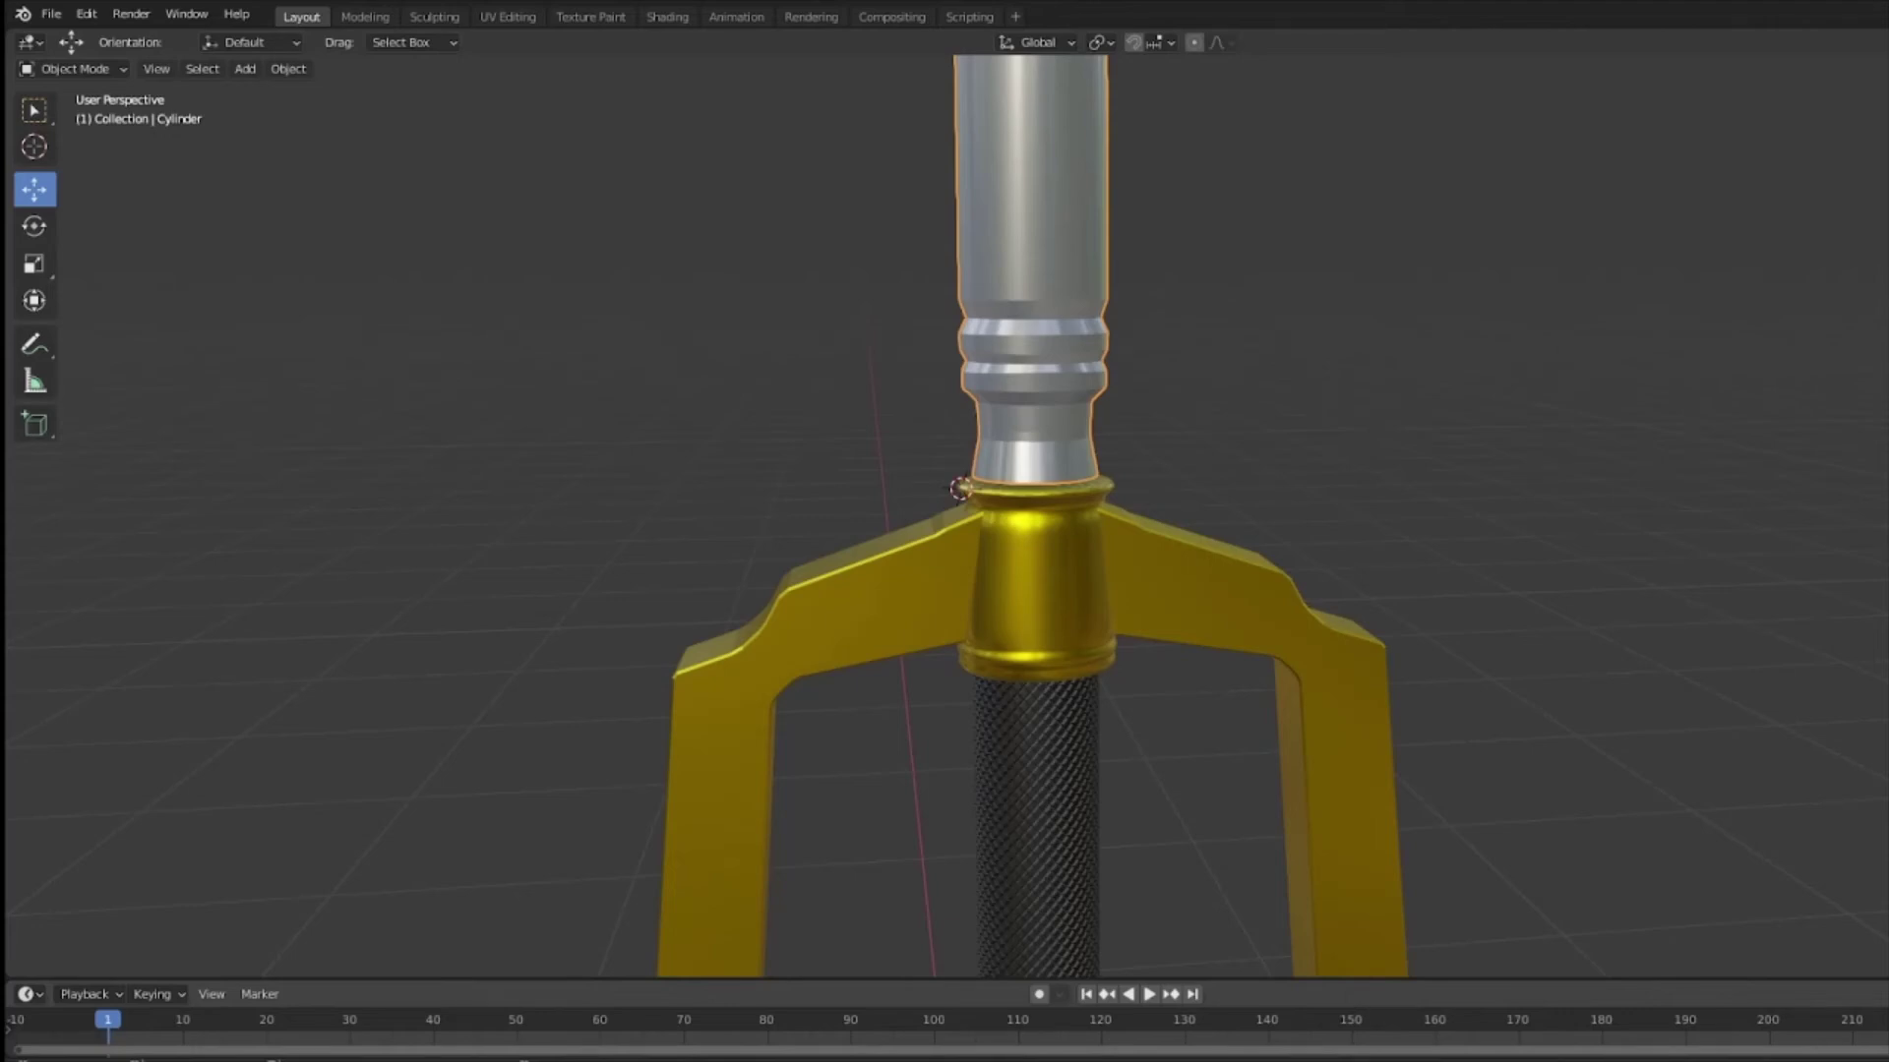
pyautogui.scroll(5, 1542, 429)
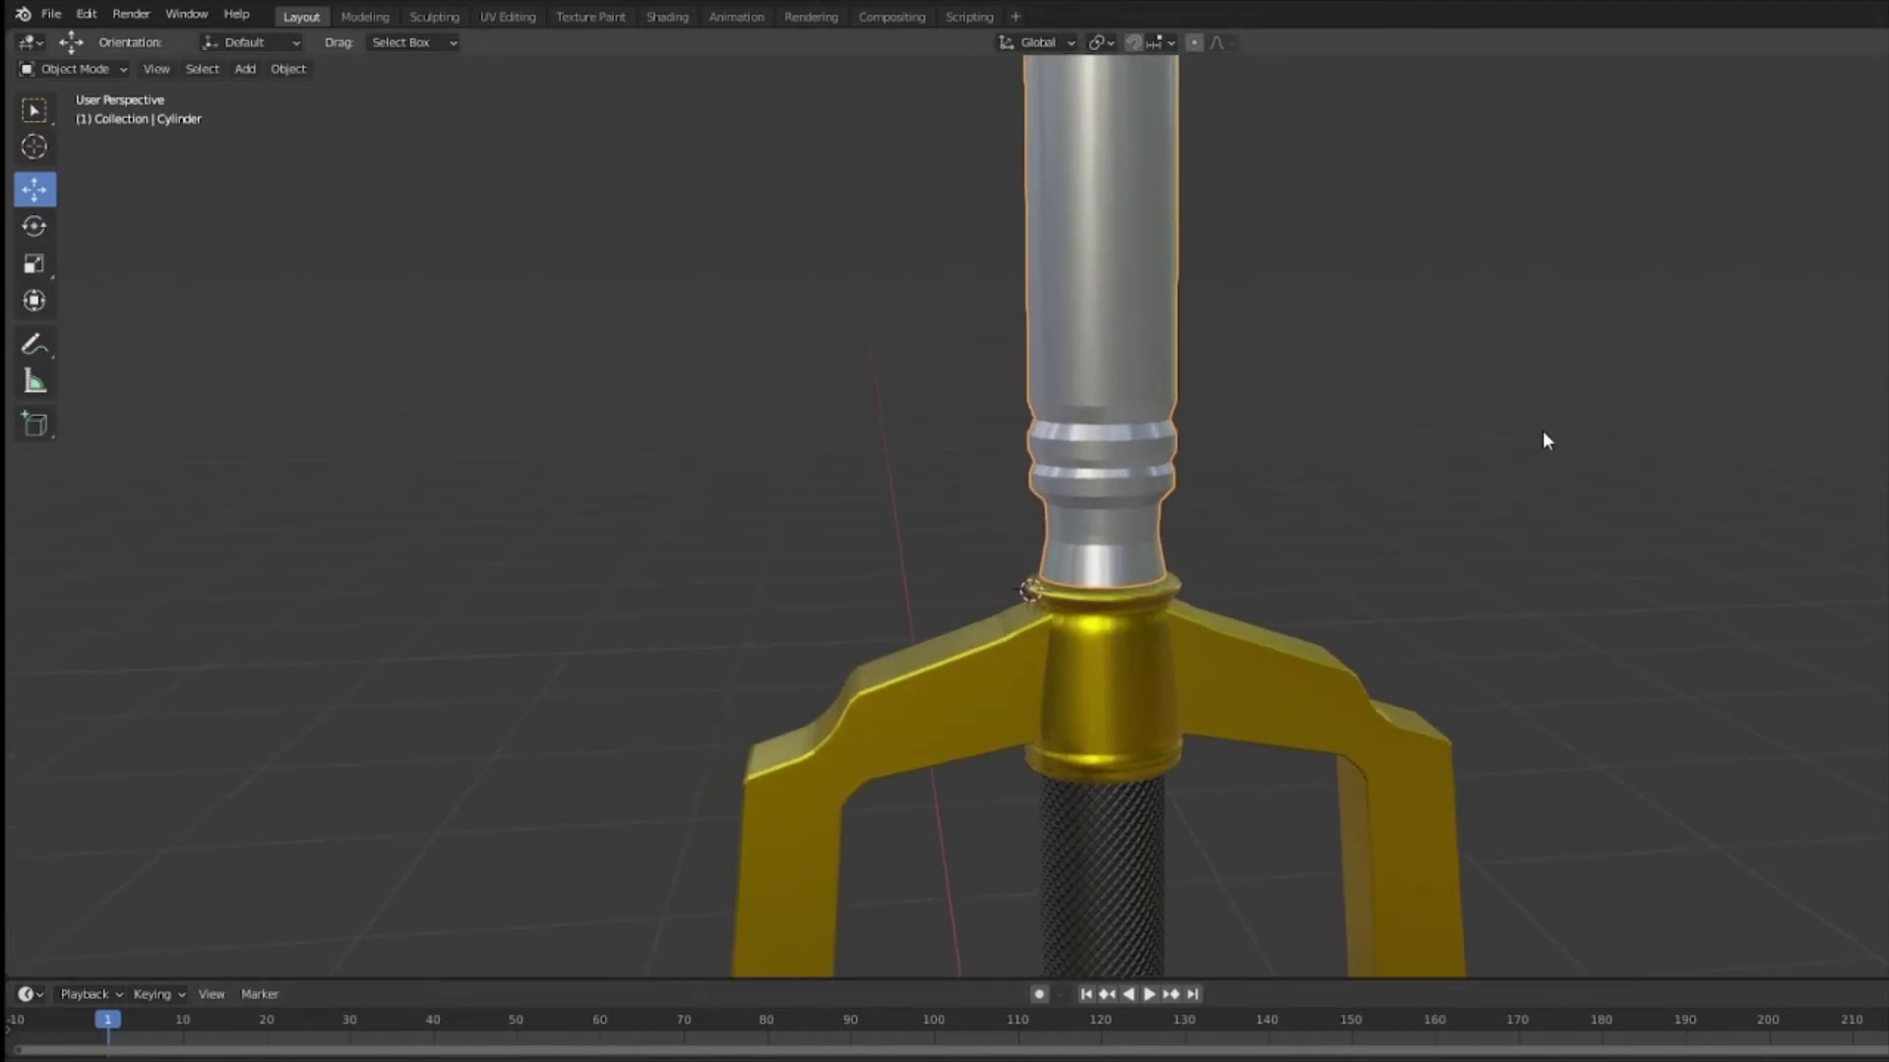
# Step: Select all faces of the shaft's narrow section between the rings and the gold collar, using wireframe view
pyautogui.press('Tab')
pyautogui.click(187, 70)
pyautogui.moveTo(1203, 509); pyautogui.dragTo(749, 663)
pyautogui.moveTo(763, 654); pyautogui.dragTo(1082, 629, button='middle')
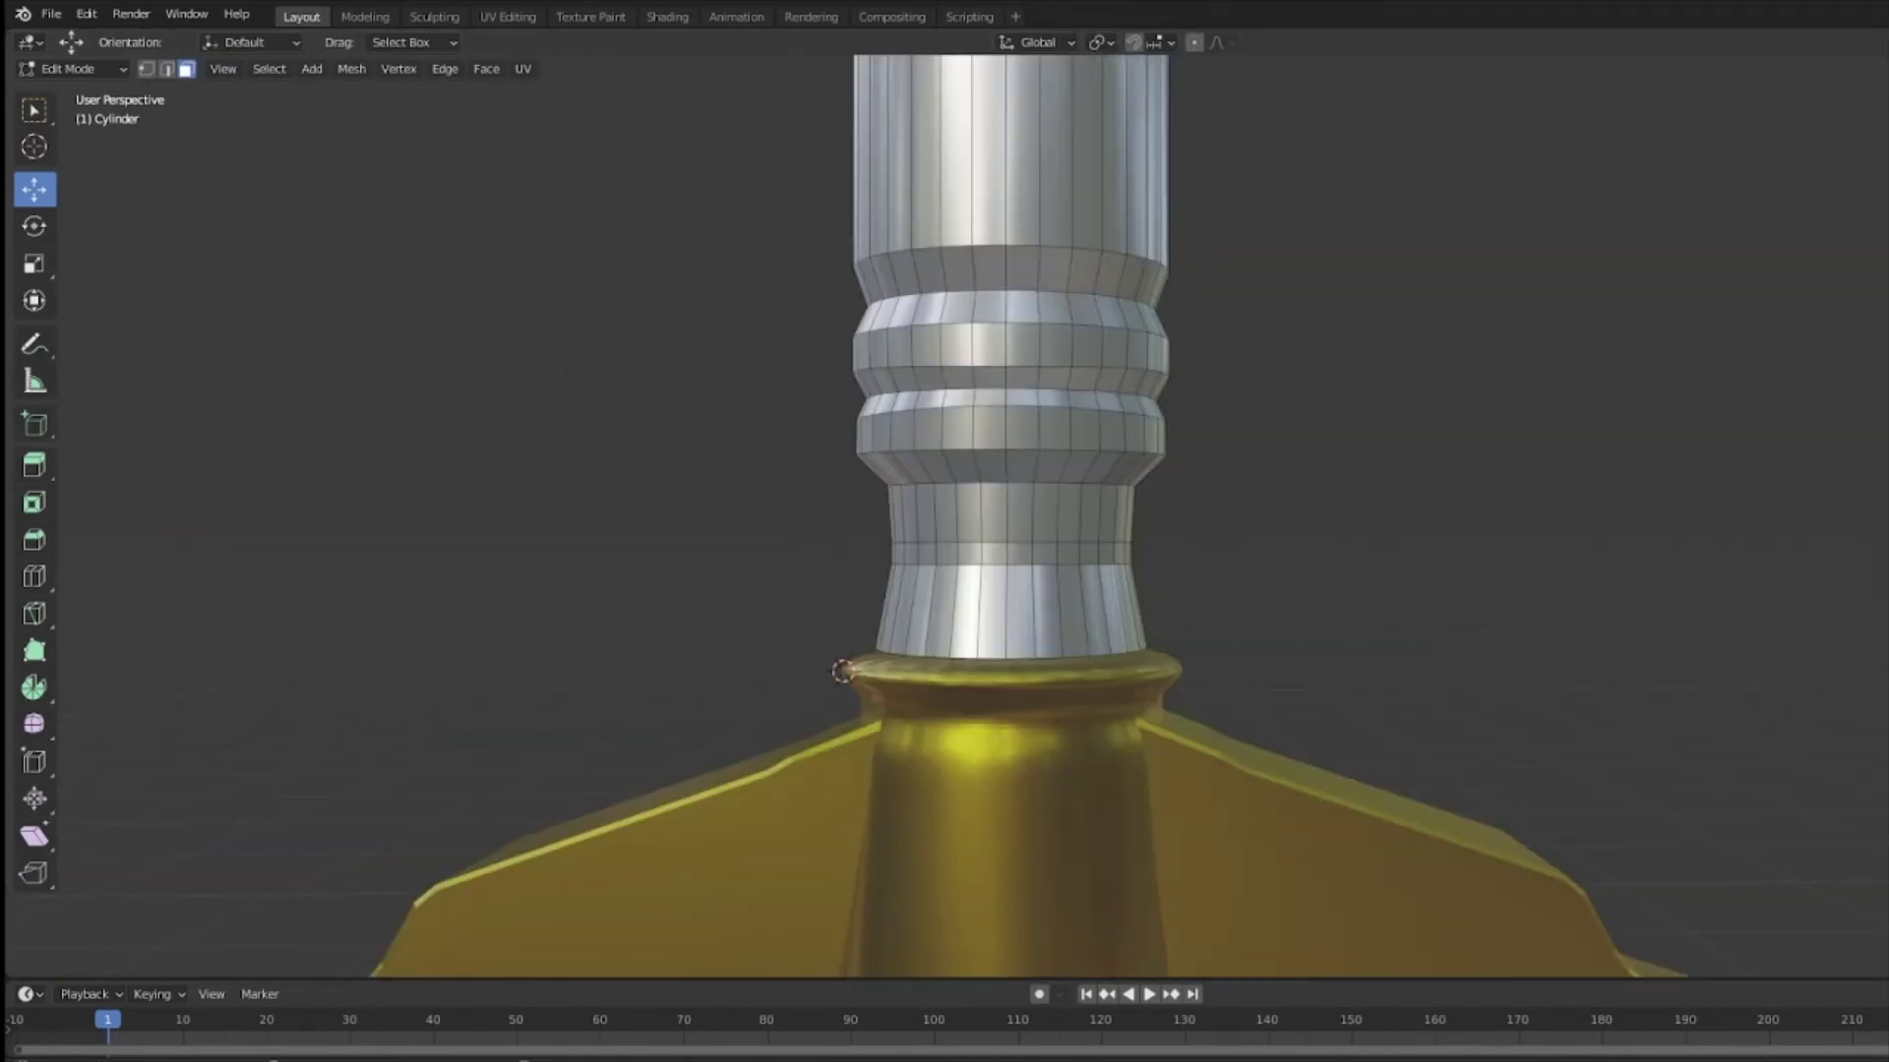
pyautogui.scroll(-6, 1234, 637)
pyautogui.scroll(5, 1180, 649)
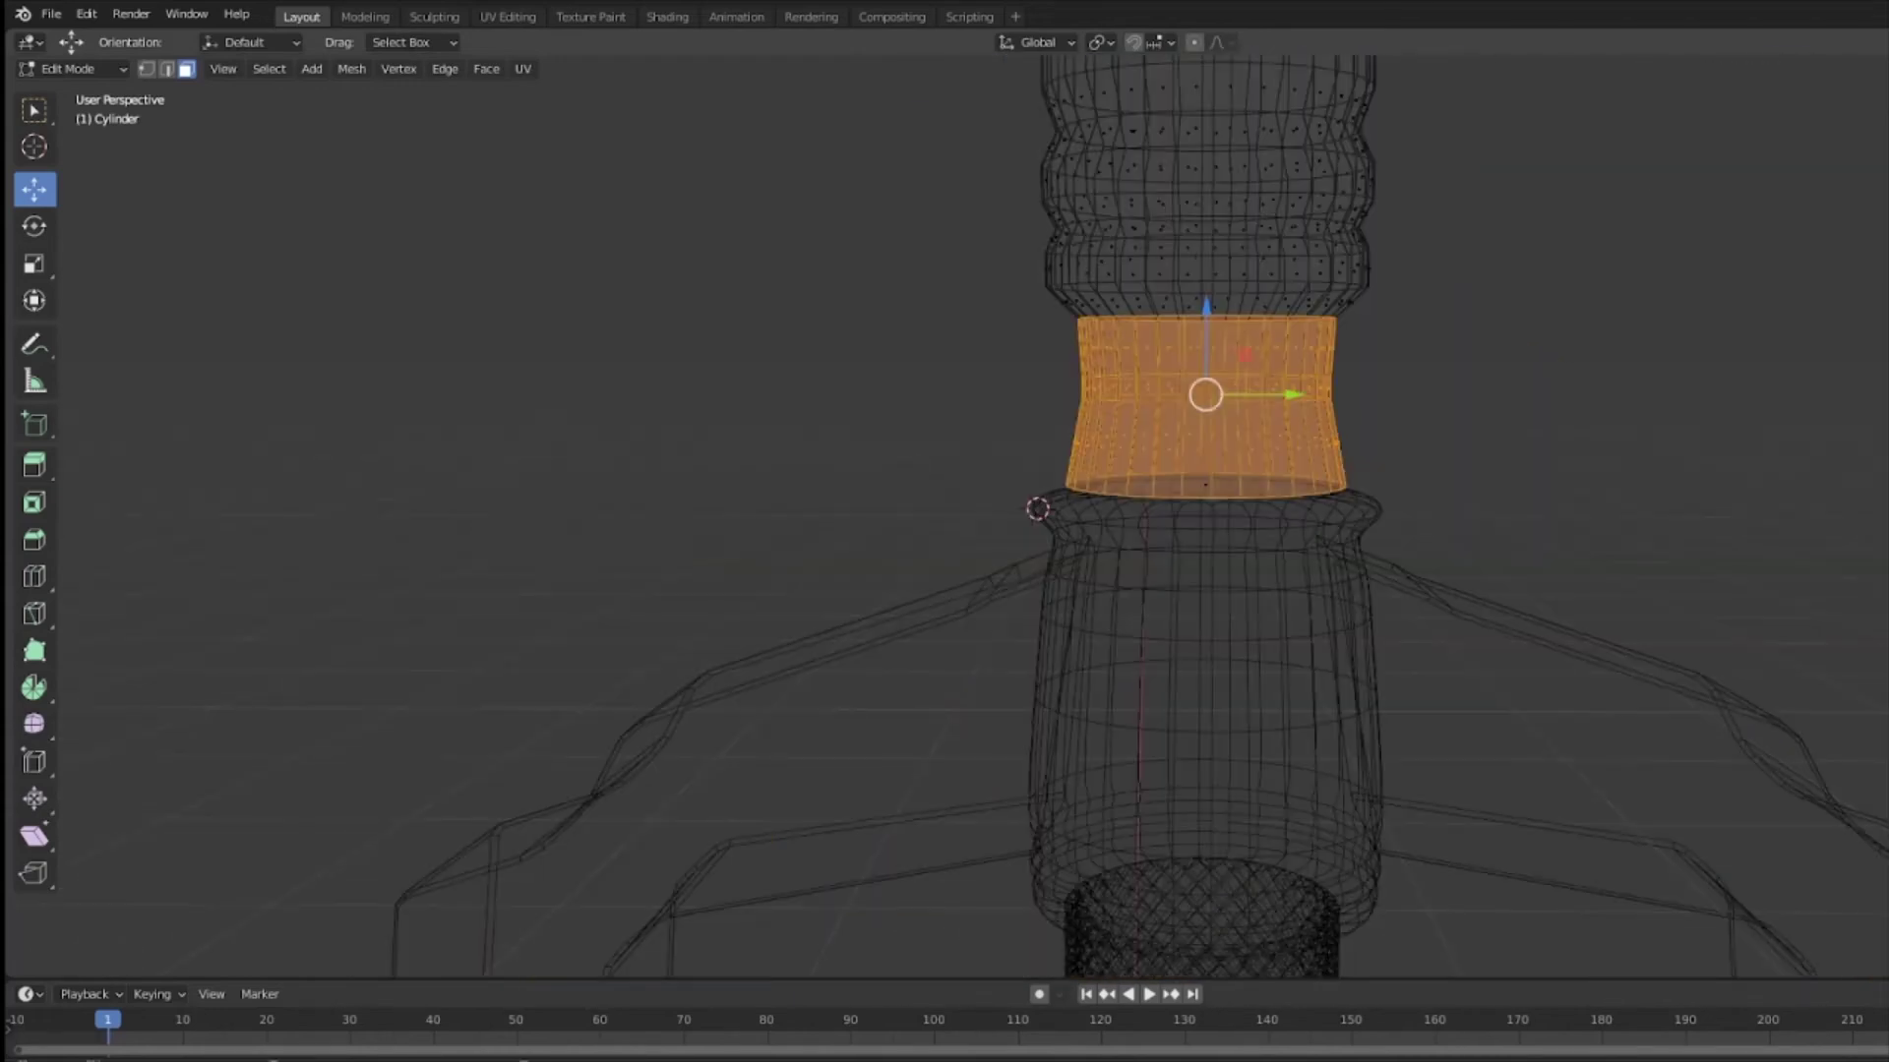
pyautogui.hotkey('shift', 'z')
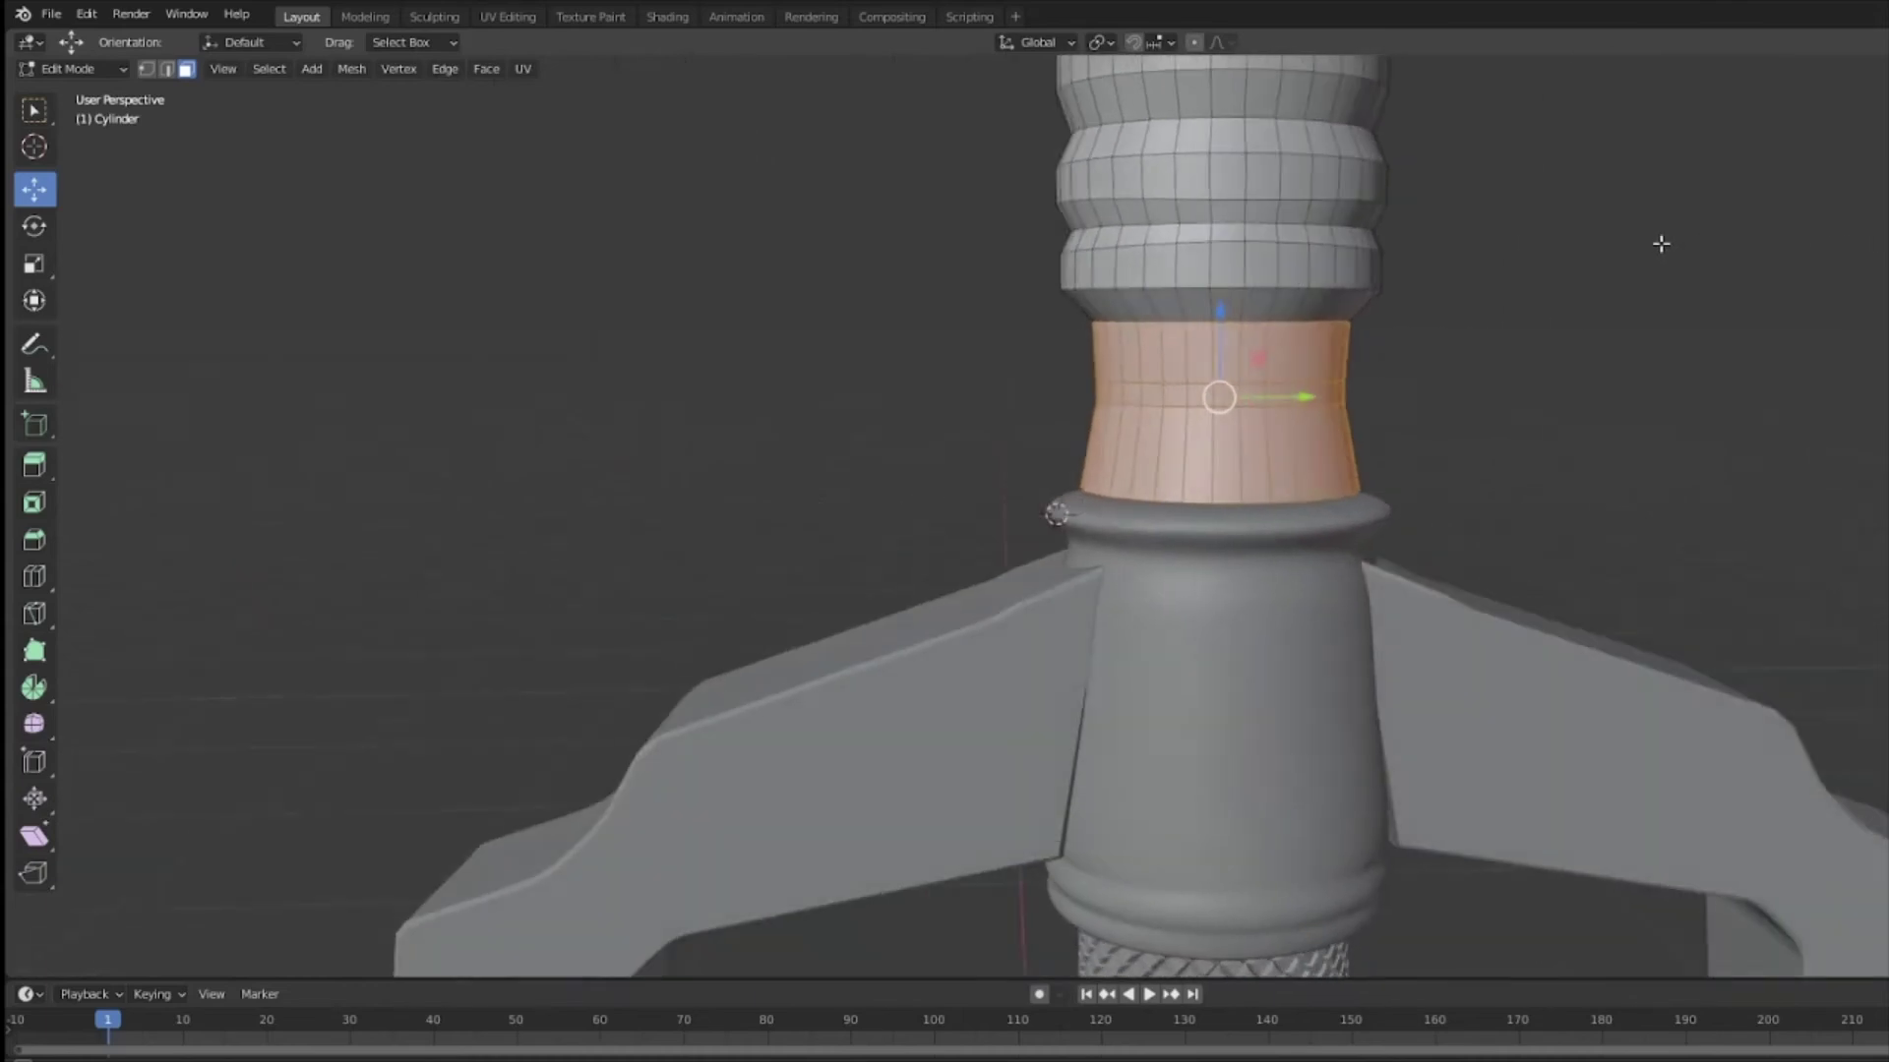
pyautogui.moveTo(1644, 247); pyautogui.dragTo(1654, 242, button='middle')
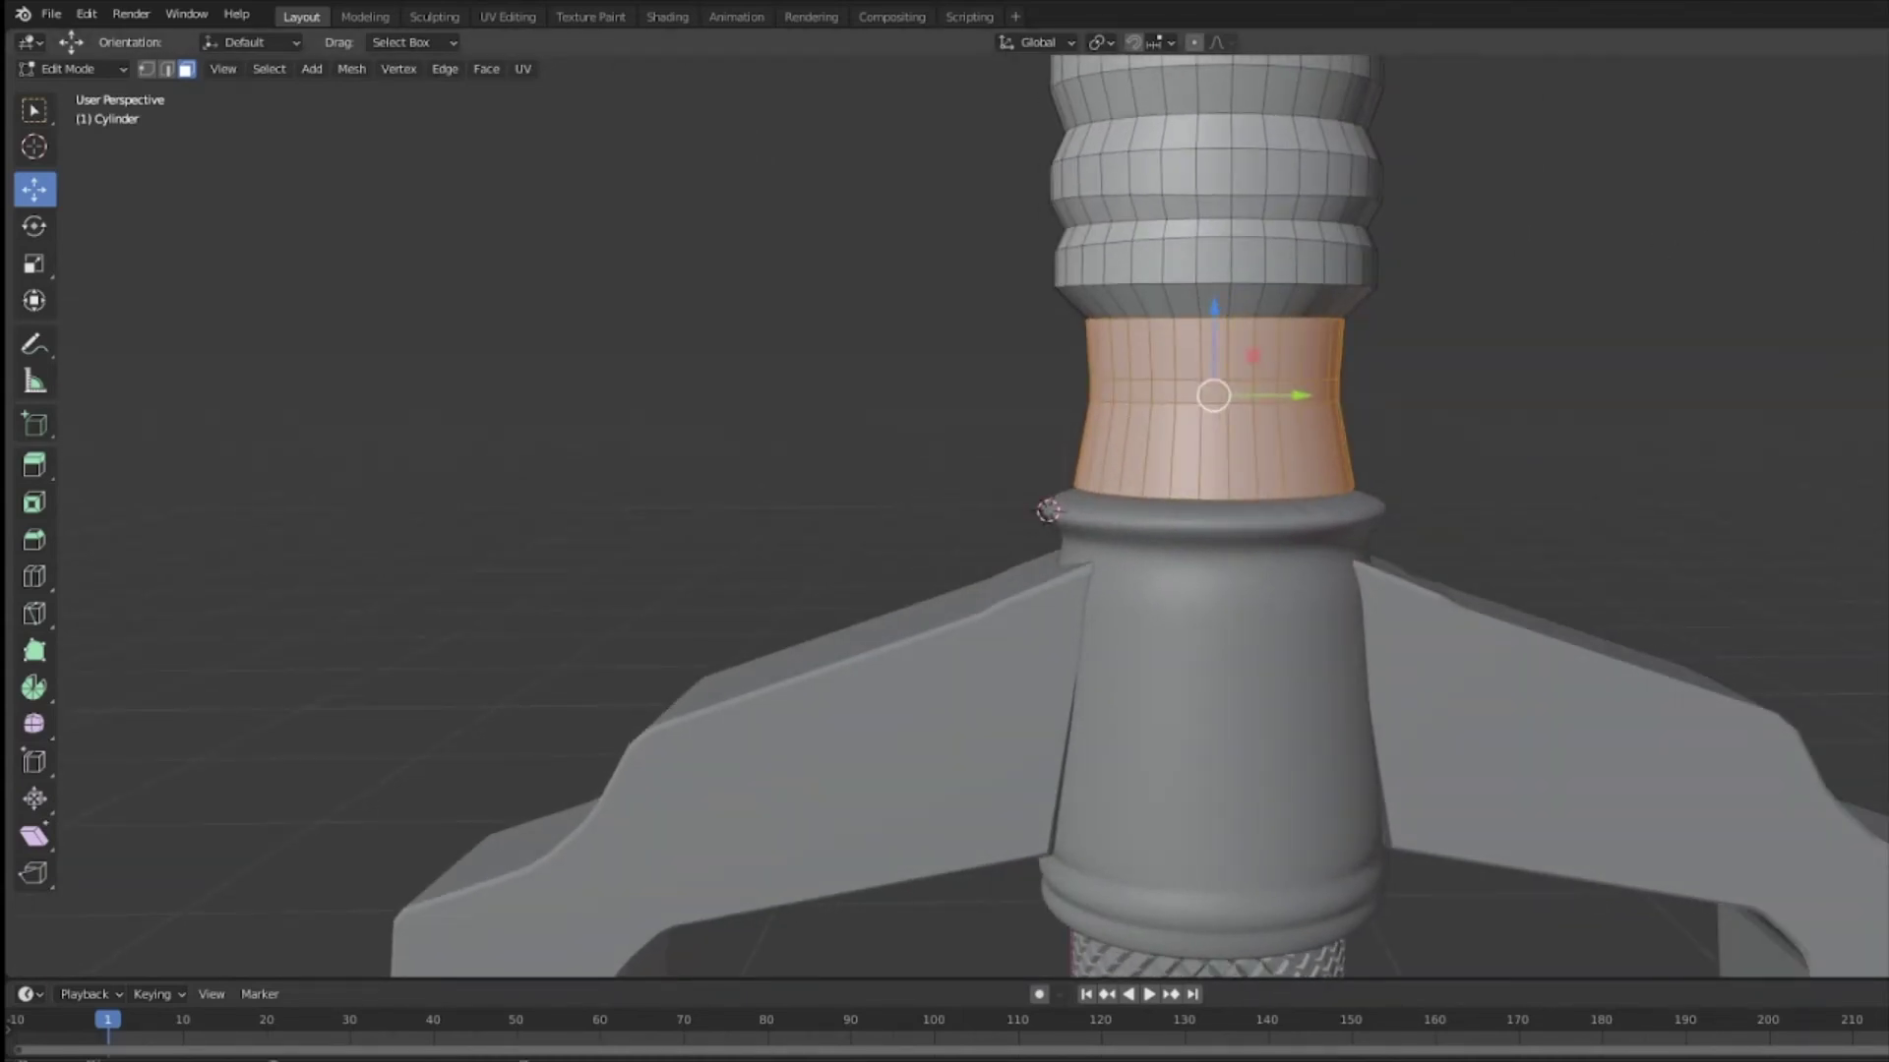
# Step: Give the selected section of the shaft a blue material in Material Preview, and return to Object Mode
pyautogui.press('z')
pyautogui.scroll(-8, 1721, 311)
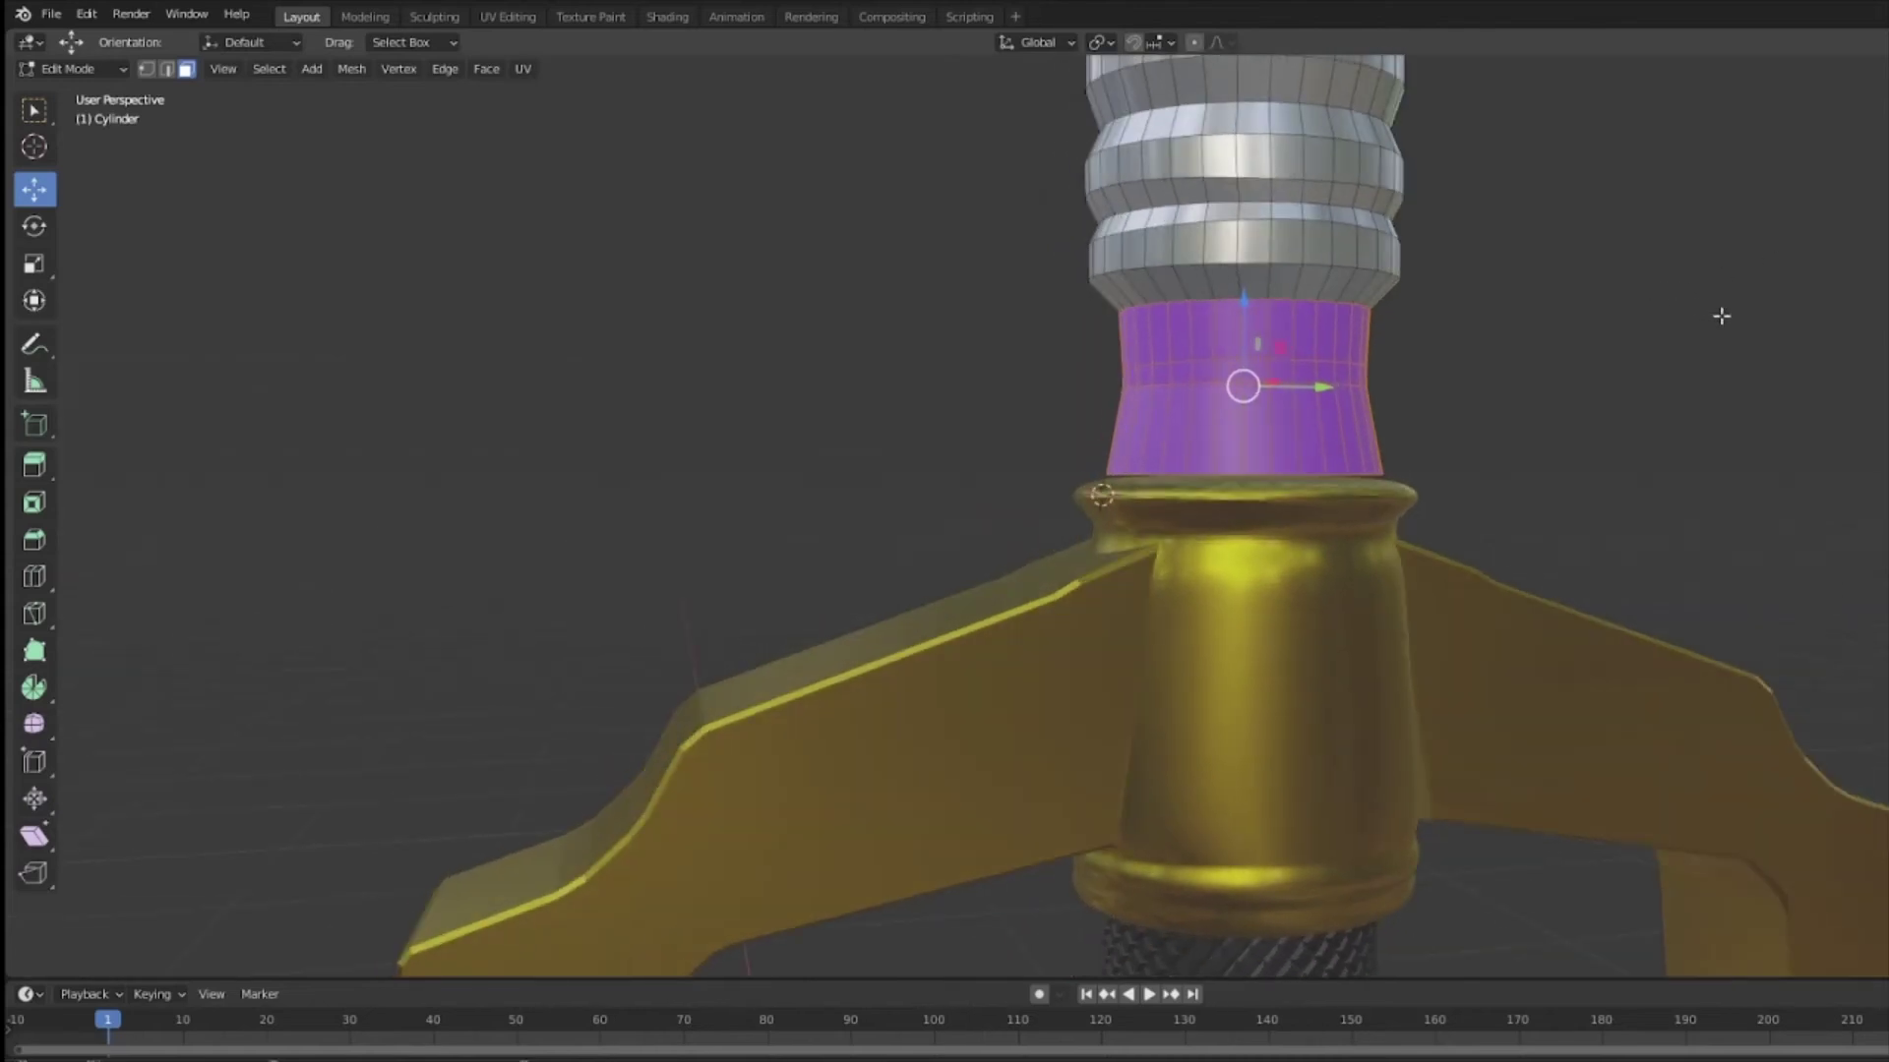
pyautogui.moveTo(1445, 651); pyautogui.dragTo(1269, 604, button='middle')
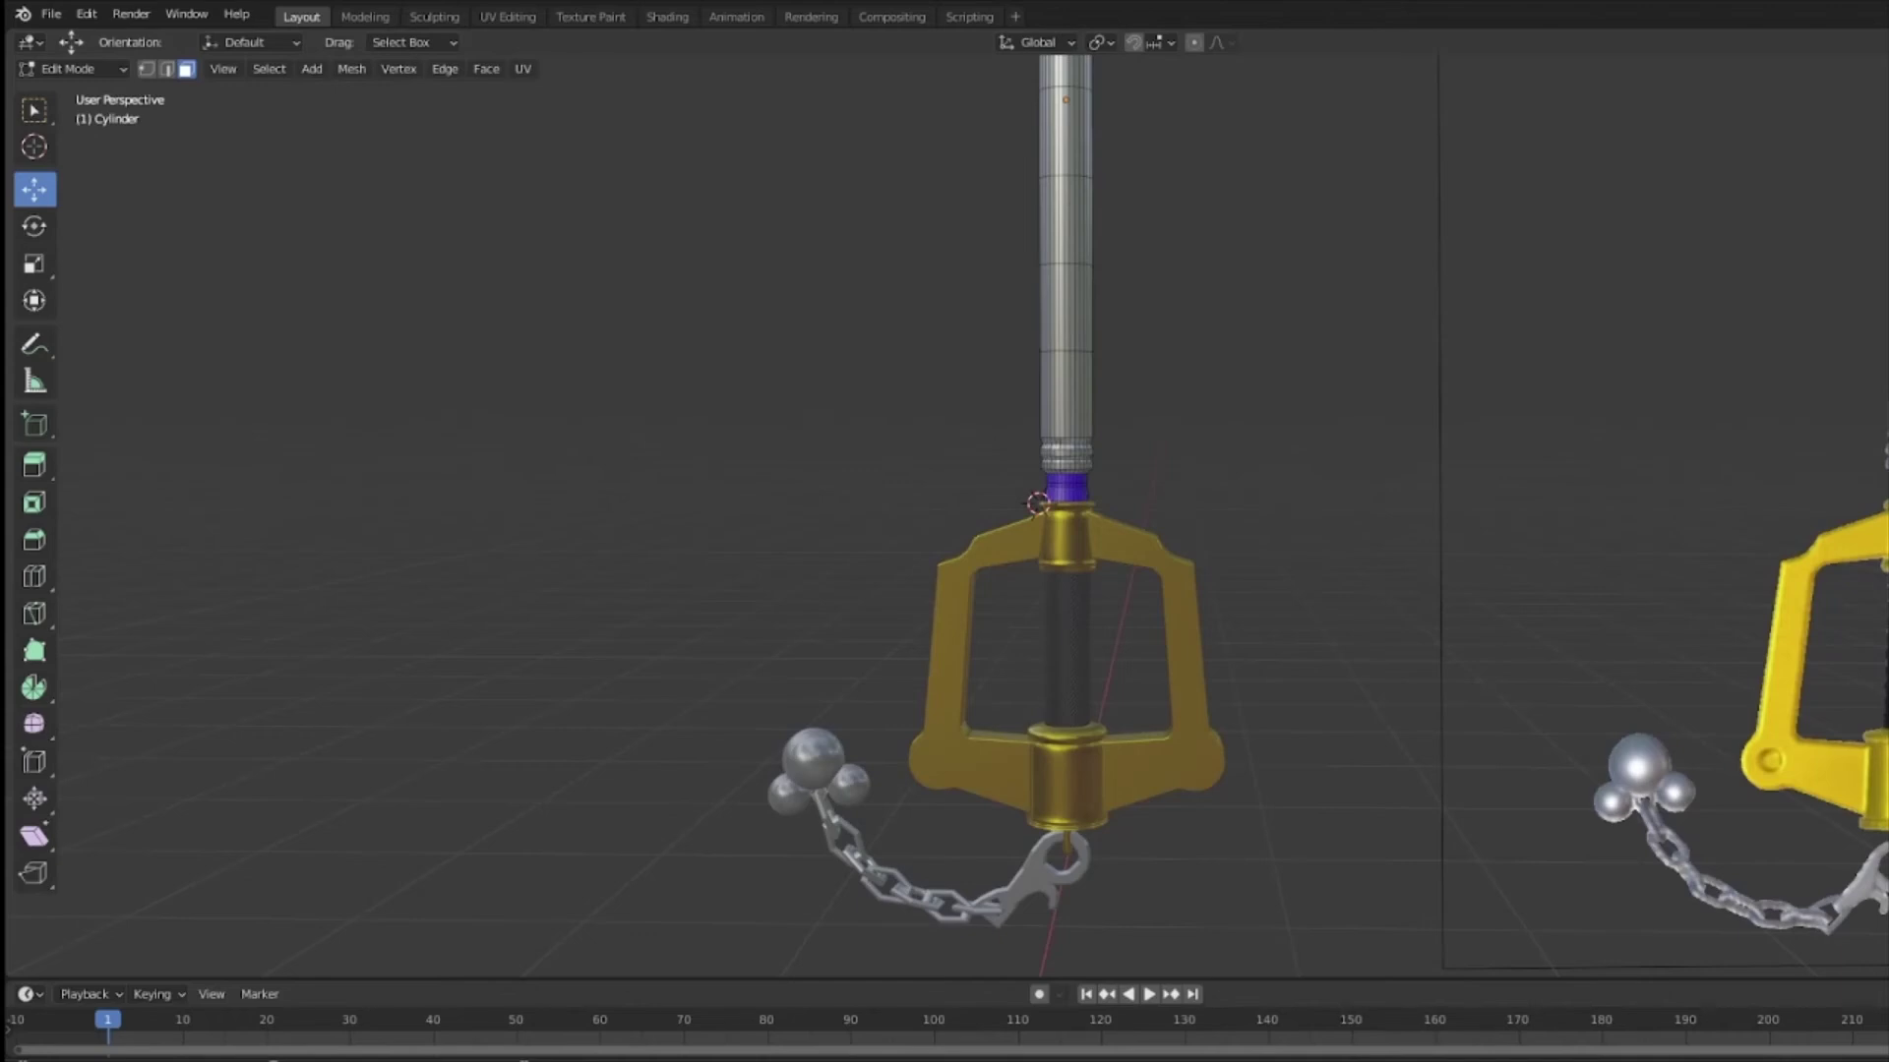
pyautogui.click(44, 69)
pyautogui.click(59, 91)
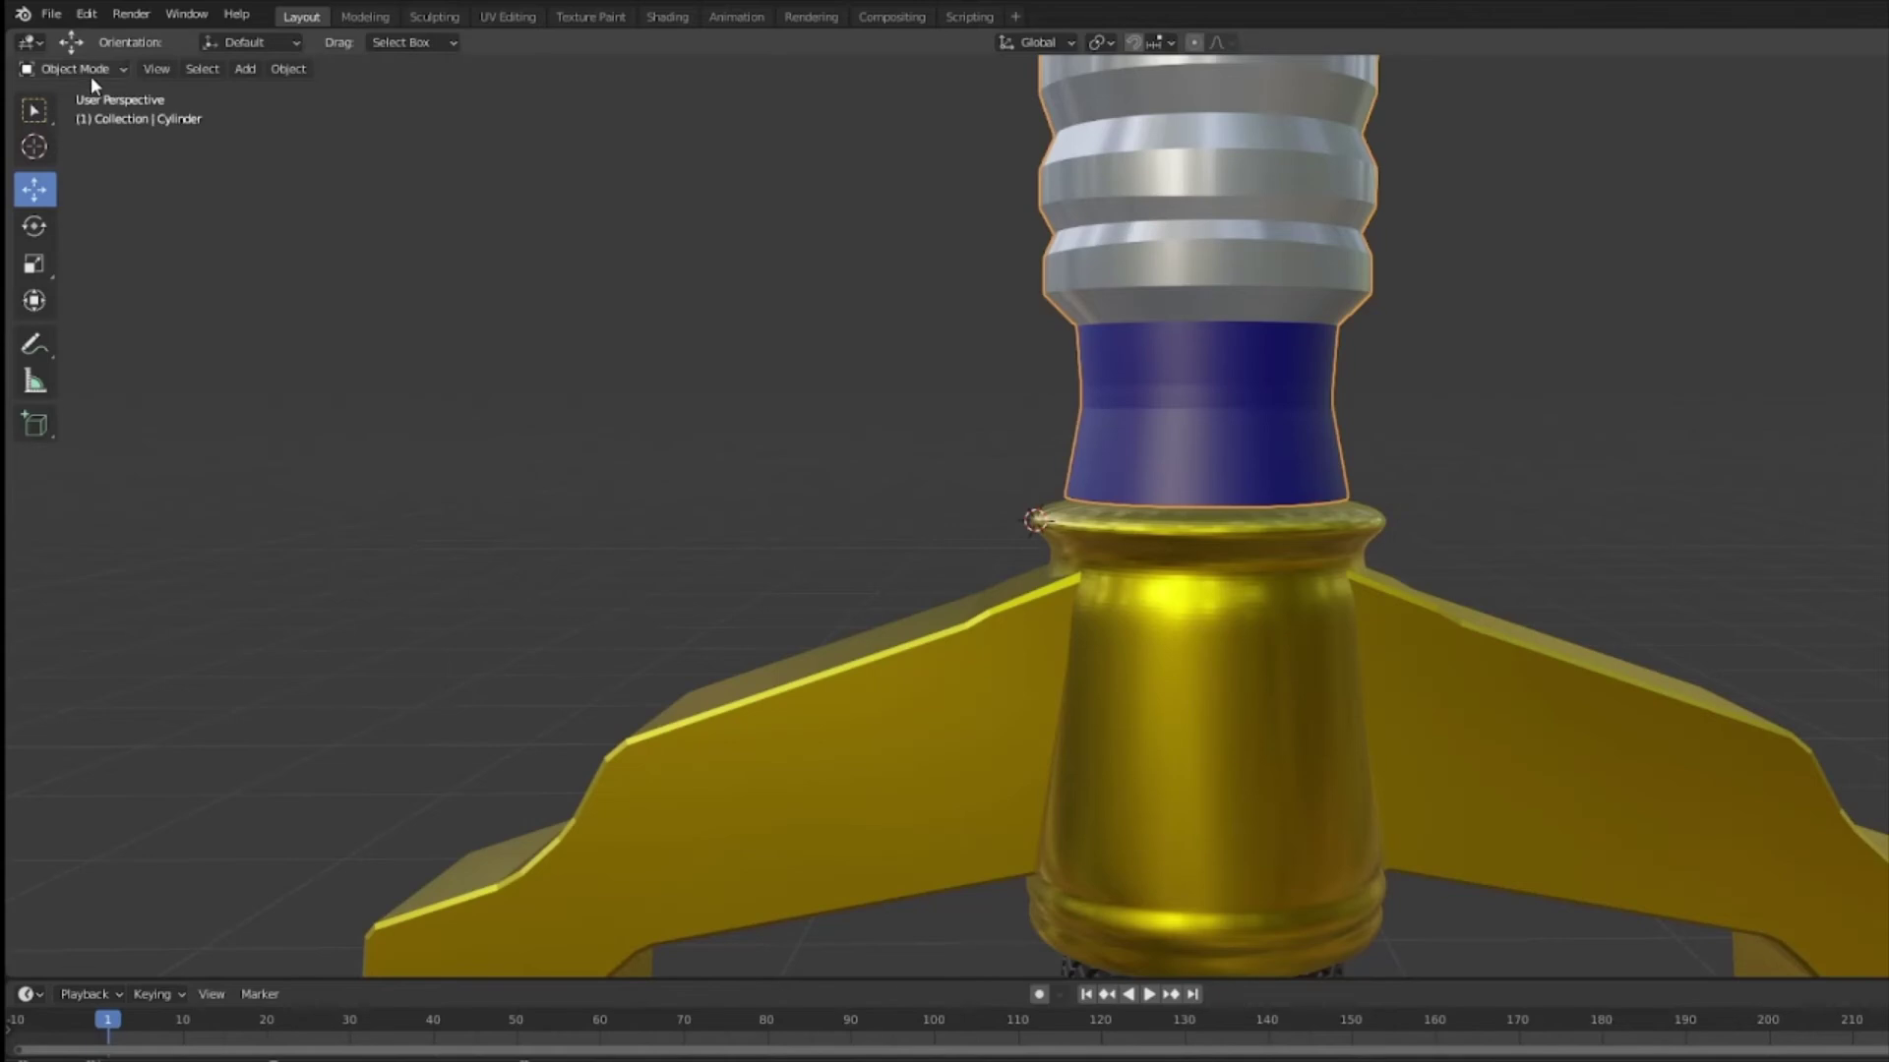
# Step: Bevel the two edge loops around the middle of the shaft's blue section, and check the shape in Object Mode
pyautogui.click(91, 70)
pyautogui.click(87, 101)
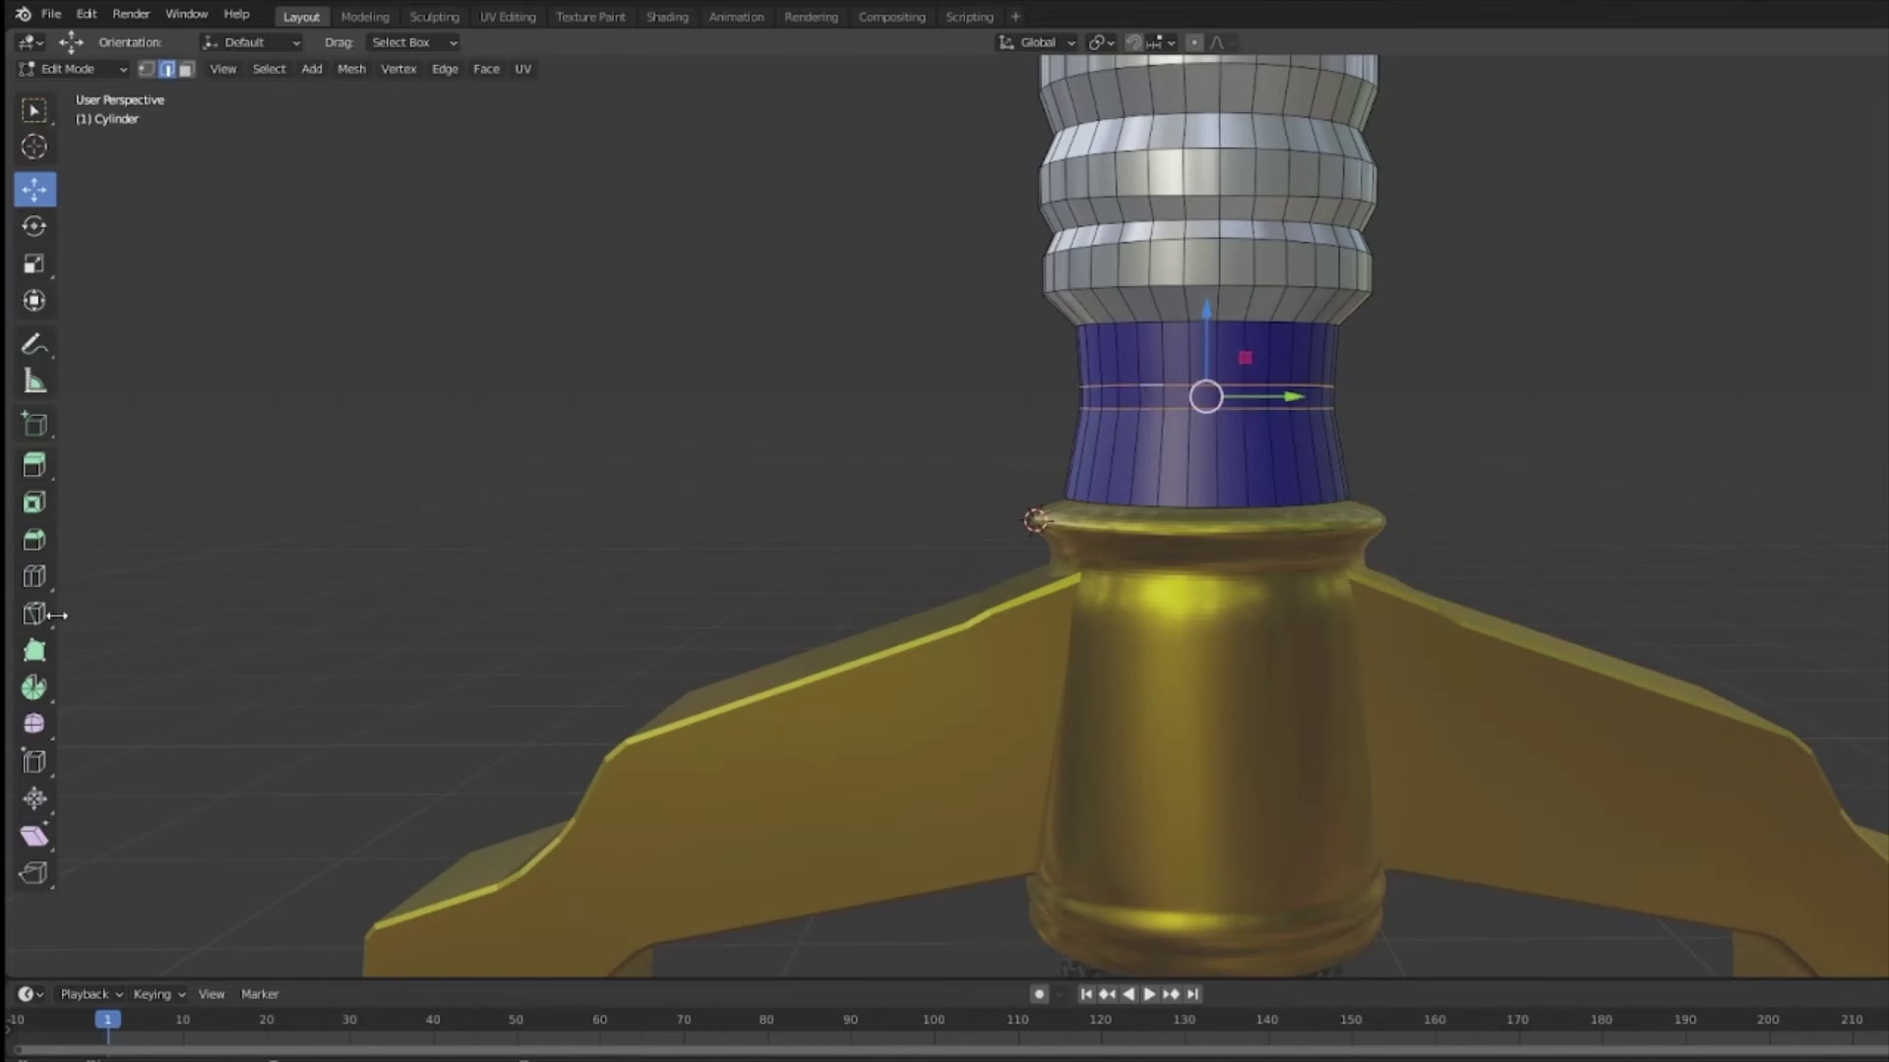
pyautogui.click(34, 547)
pyautogui.moveTo(1206, 282); pyautogui.dragTo(1203, 271)
pyautogui.press('w')
pyautogui.click(1522, 379)
pyautogui.moveTo(1453, 387)
pyautogui.mouseDown(button='middle')
pyautogui.moveTo(1530, 393)
pyautogui.moveTo(1456, 392)
pyautogui.mouseUp(button='middle')
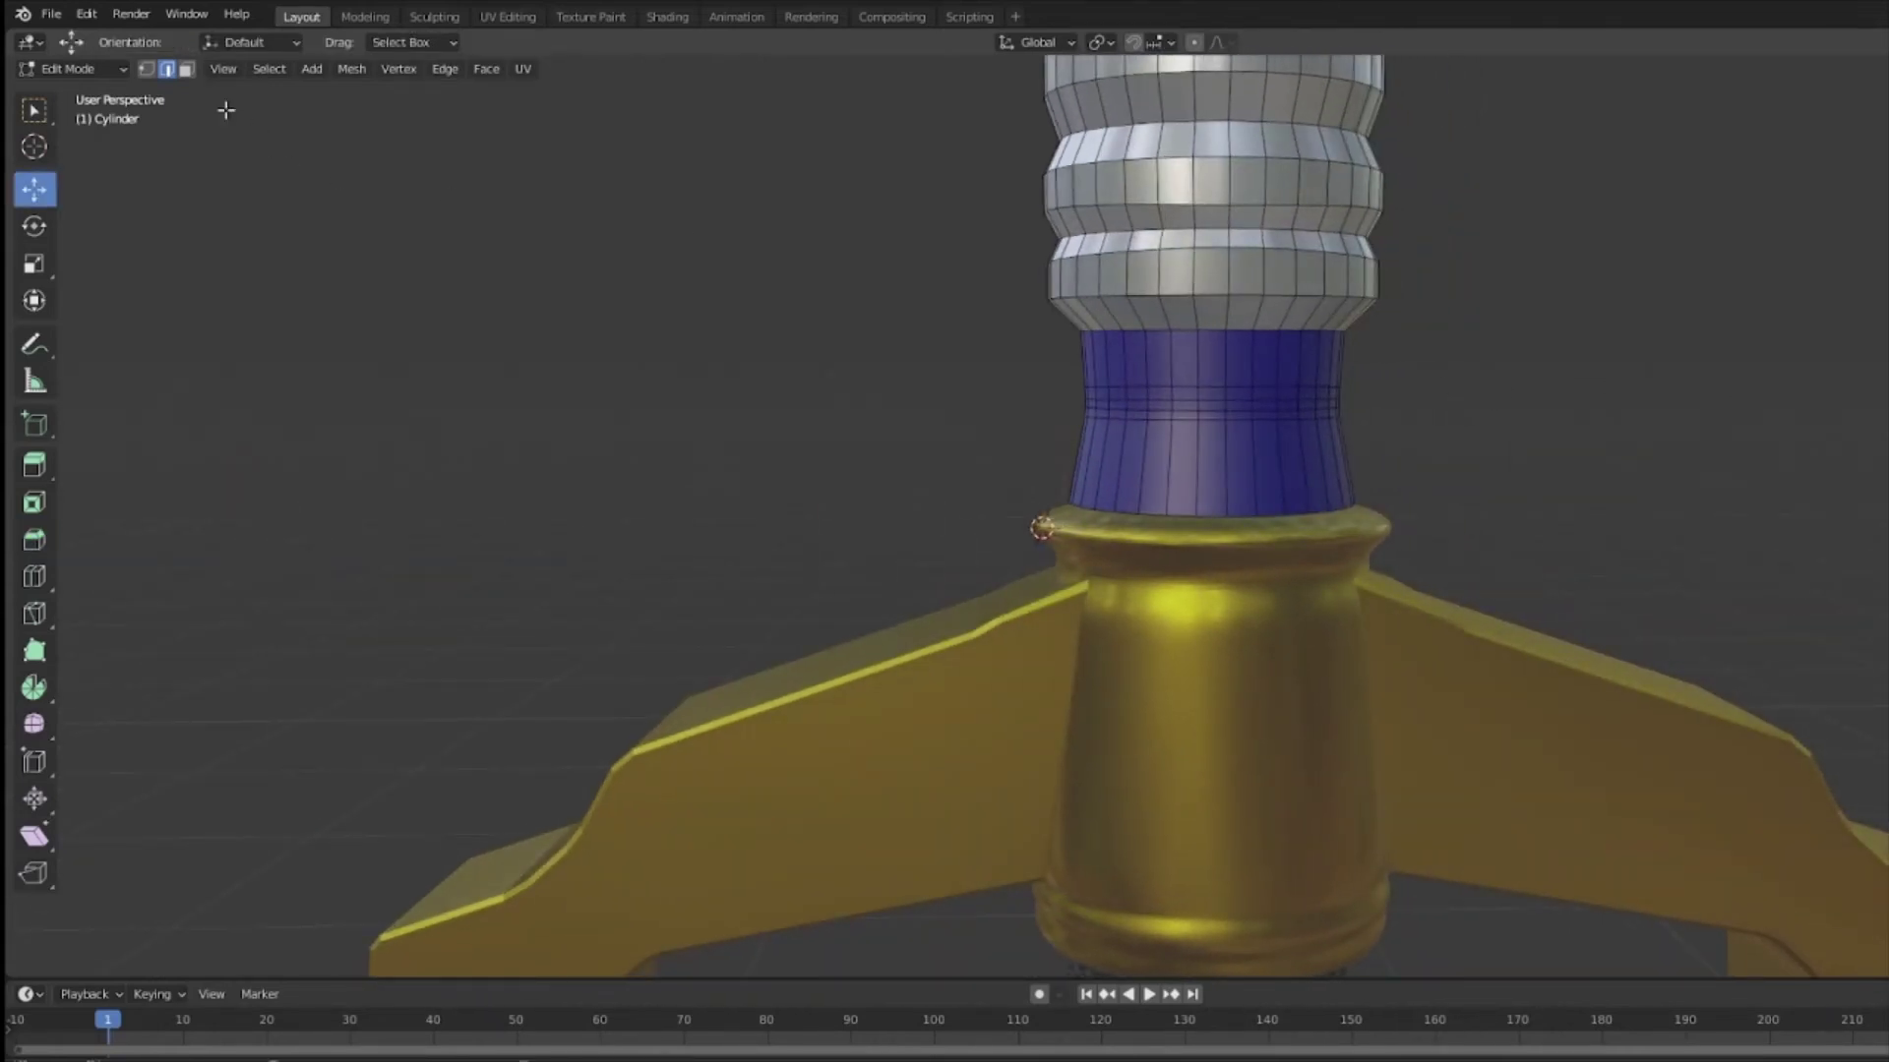
pyautogui.click(71, 69)
pyautogui.click(86, 89)
pyautogui.moveTo(87, 89); pyautogui.dragTo(1053, 539, button='middle')
pyautogui.click(71, 69)
pyautogui.click(91, 114)
# Step: Move the edge loop at the upper border of the blue section vertically by about 0.007 m, and leave Edit Mode
pyautogui.moveTo(976, 379); pyautogui.dragTo(1270, 440, button='middle')
pyautogui.moveTo(1295, 216); pyautogui.dragTo(671, 456)
pyautogui.click(1182, 448)
pyautogui.moveTo(1181, 448)
pyautogui.mouseDown(button='middle')
pyautogui.moveTo(1395, 506)
pyautogui.moveTo(1046, 453)
pyautogui.moveTo(1180, 480)
pyautogui.mouseUp(button='middle')
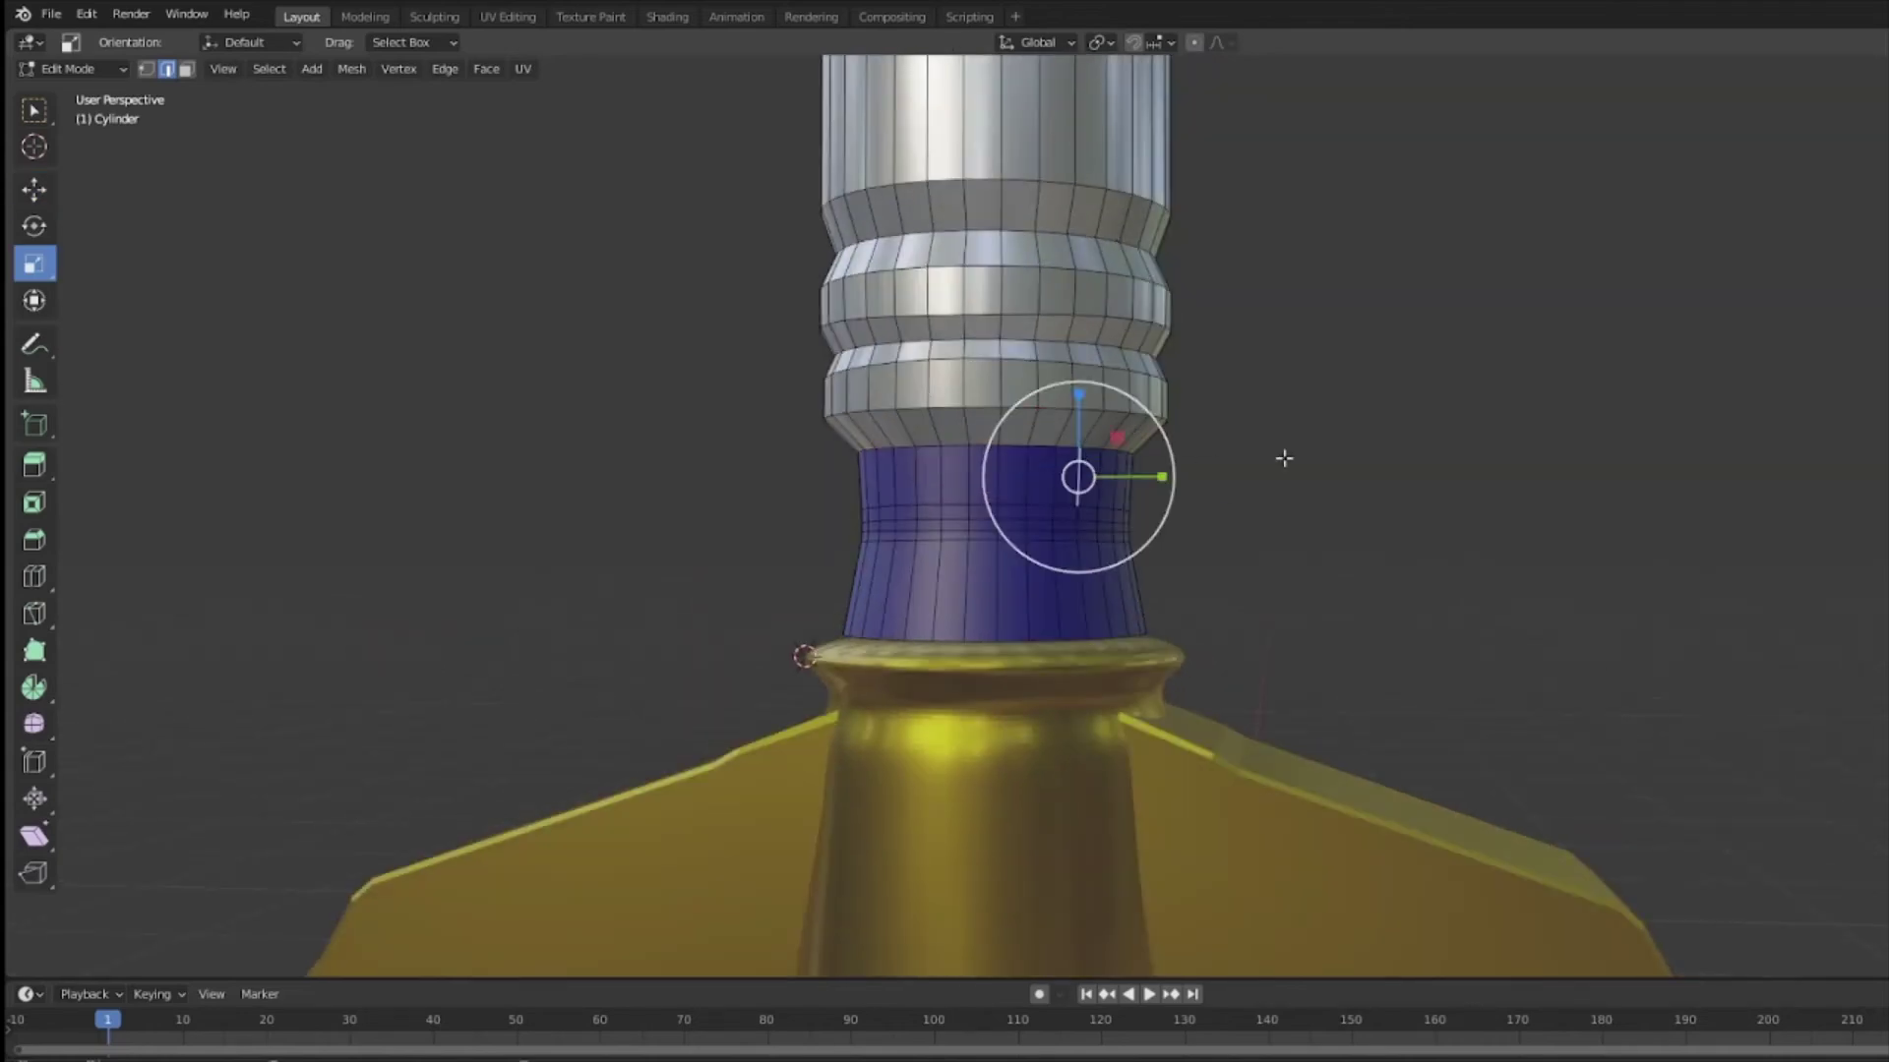
pyautogui.press('g')
pyautogui.moveTo(995, 404); pyautogui.dragTo(995, 401)
pyautogui.moveTo(1298, 428); pyautogui.dragTo(1092, 433, button='middle')
pyautogui.moveTo(1143, 379); pyautogui.dragTo(1140, 369)
pyautogui.moveTo(1136, 344); pyautogui.dragTo(971, 339, button='middle')
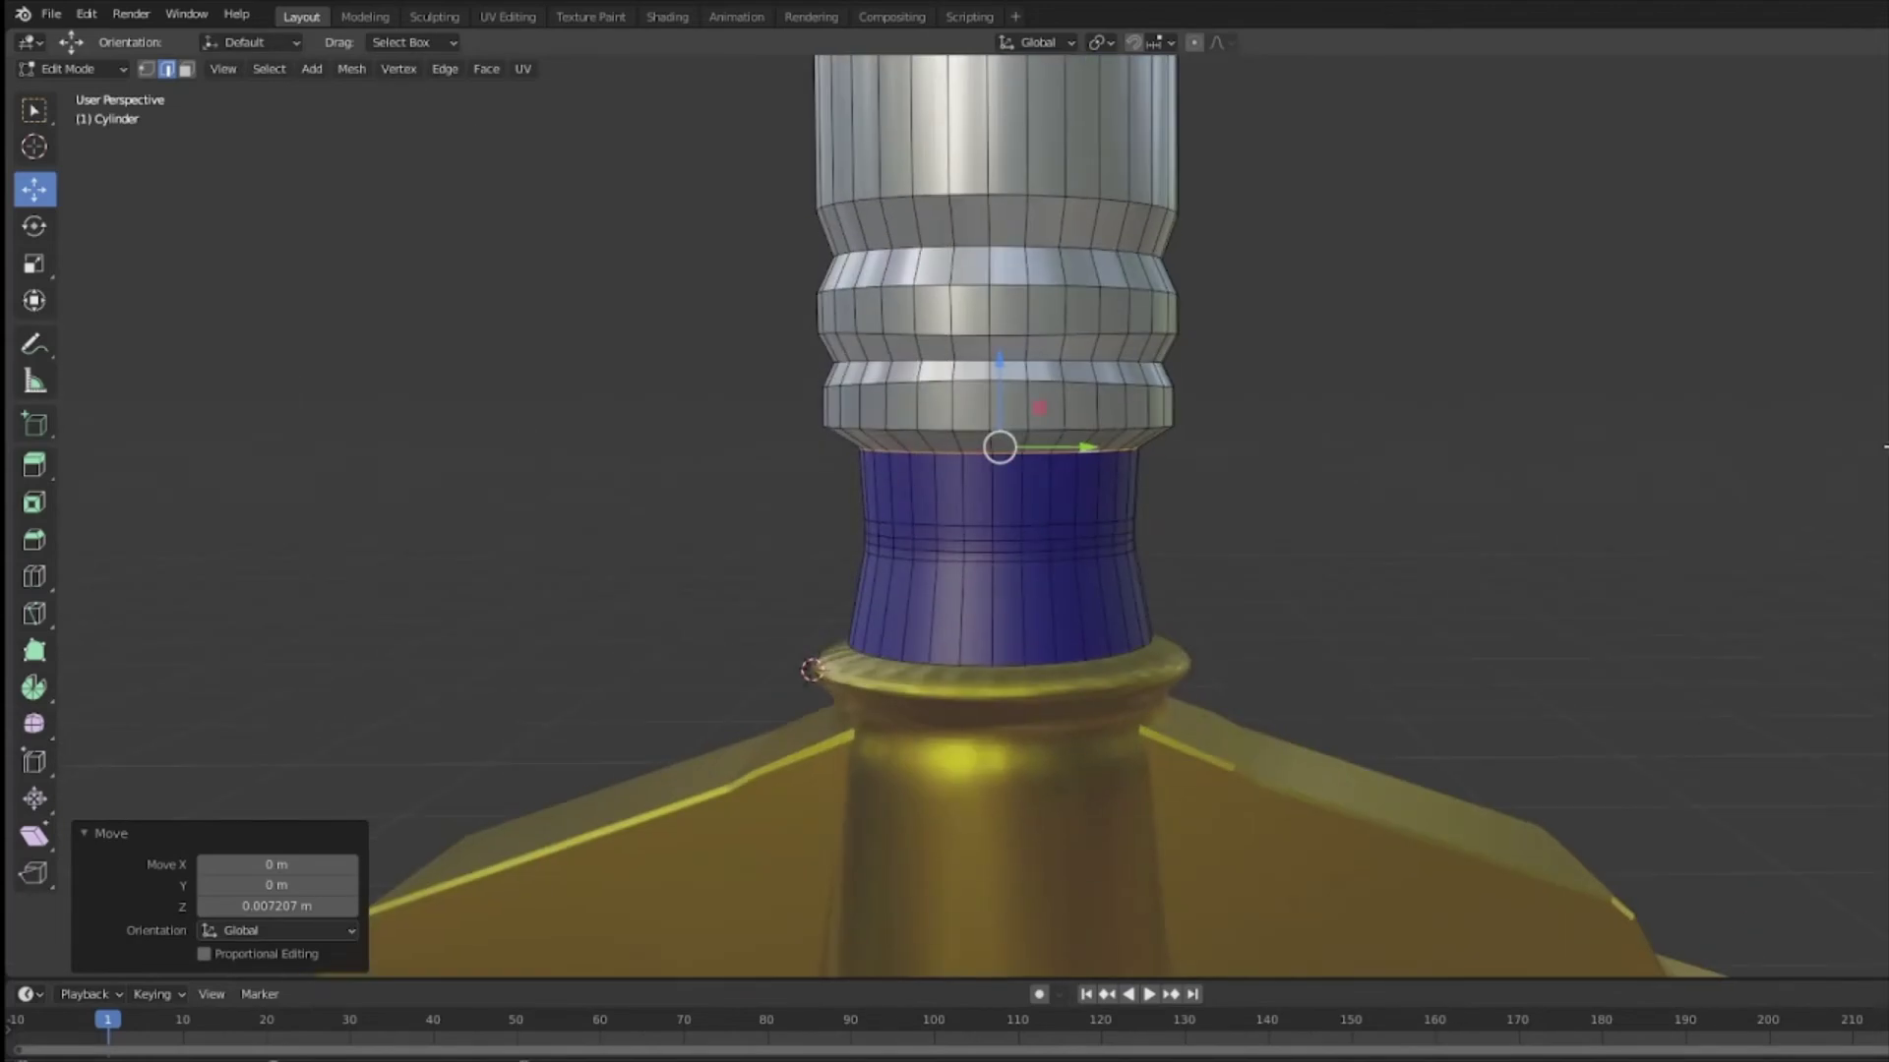
pyautogui.moveTo(993, 364); pyautogui.dragTo(984, 368)
pyautogui.scroll(-3, 1041, 387)
pyautogui.moveTo(1229, 393); pyautogui.dragTo(1436, 445, button='middle')
pyautogui.press('Tab')
# Step: Add a cylinder with 32 vertices, a 1 m radius and a 2 m depth at the 3D cursor for the bolt
pyautogui.keyDown('shift'); pyautogui.moveTo(1344, 594); pyautogui.dragTo(1035, 560, button='middle'); pyautogui.keyUp('shift')
pyautogui.scroll(2, 1357, 556)
pyautogui.scroll(-1, 1328, 590)
pyautogui.scroll(-4, 1253, 624)
pyautogui.keyDown('shift'); pyautogui.moveTo(708, 501); pyautogui.dragTo(1348, 916, button='middle'); pyautogui.keyUp('shift')
pyautogui.scroll(1, 1129, 572)
pyautogui.moveTo(741, 589); pyautogui.dragTo(773, 625, button='middle')
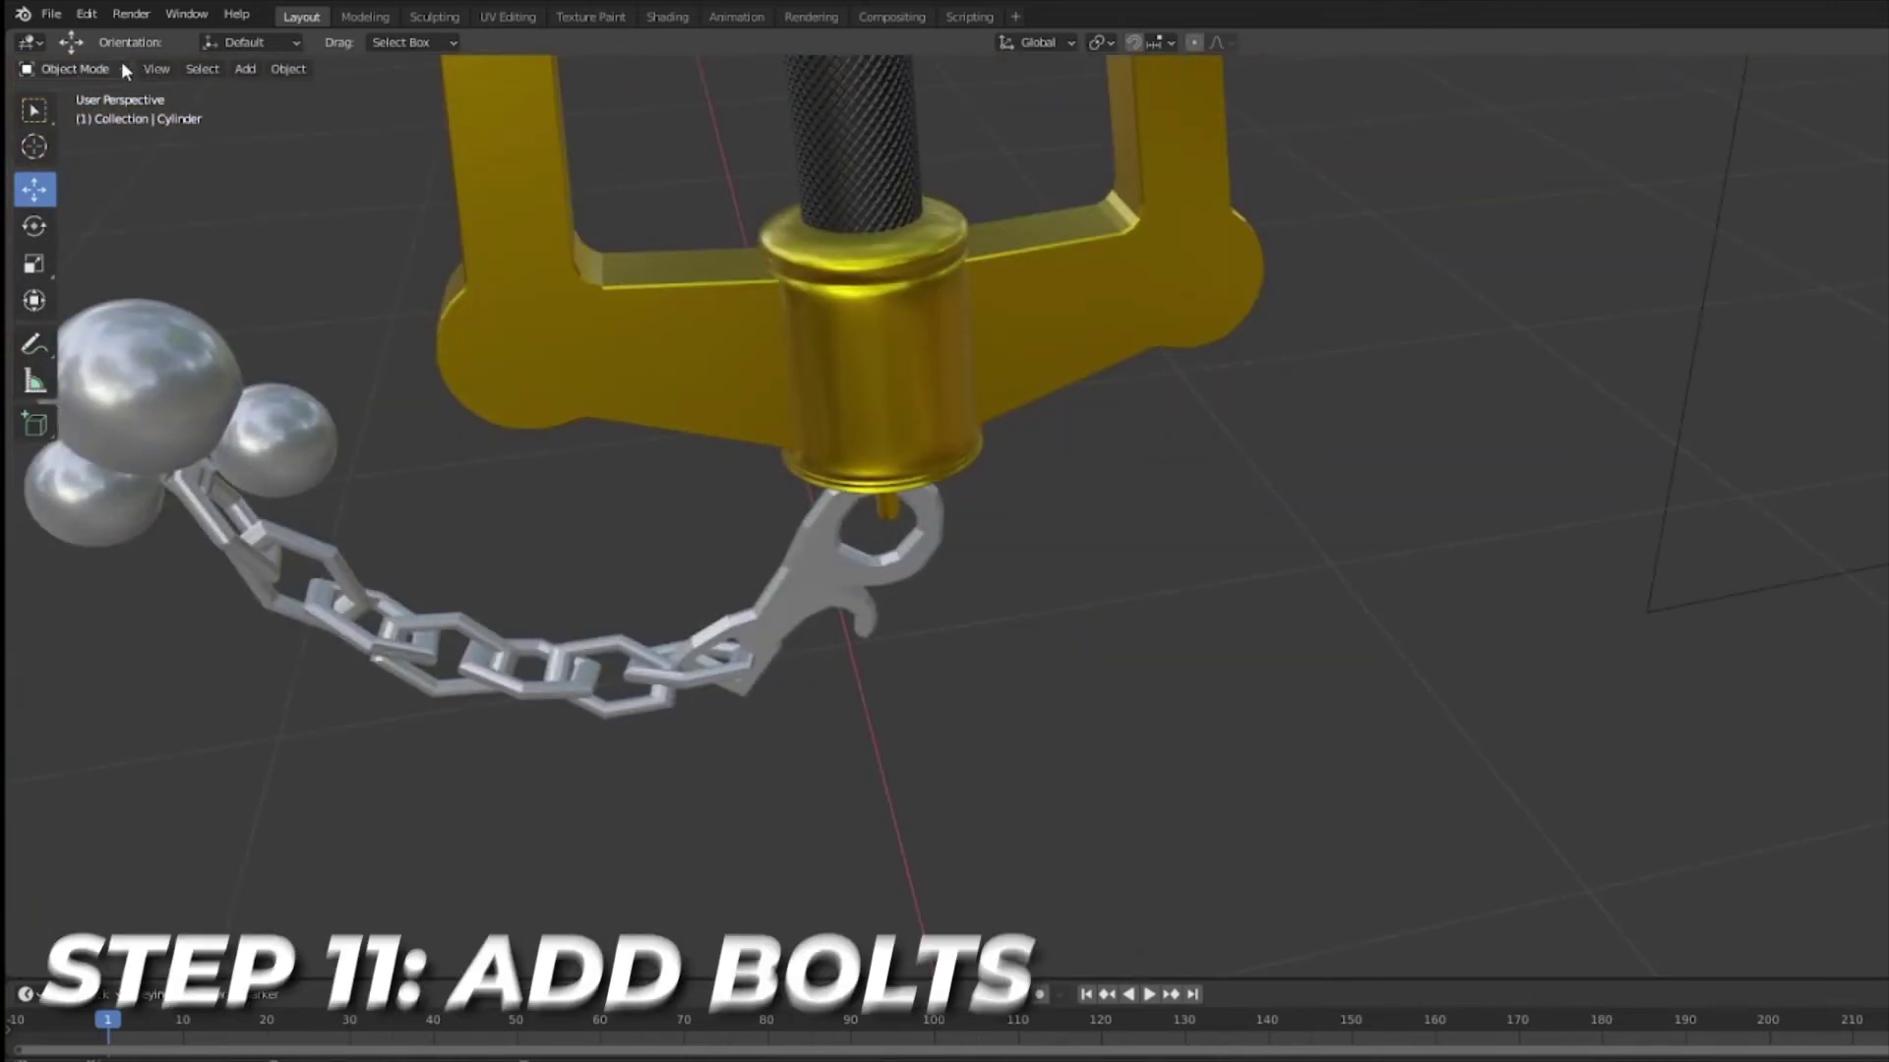
pyautogui.click(245, 68)
pyautogui.moveTo(249, 99)
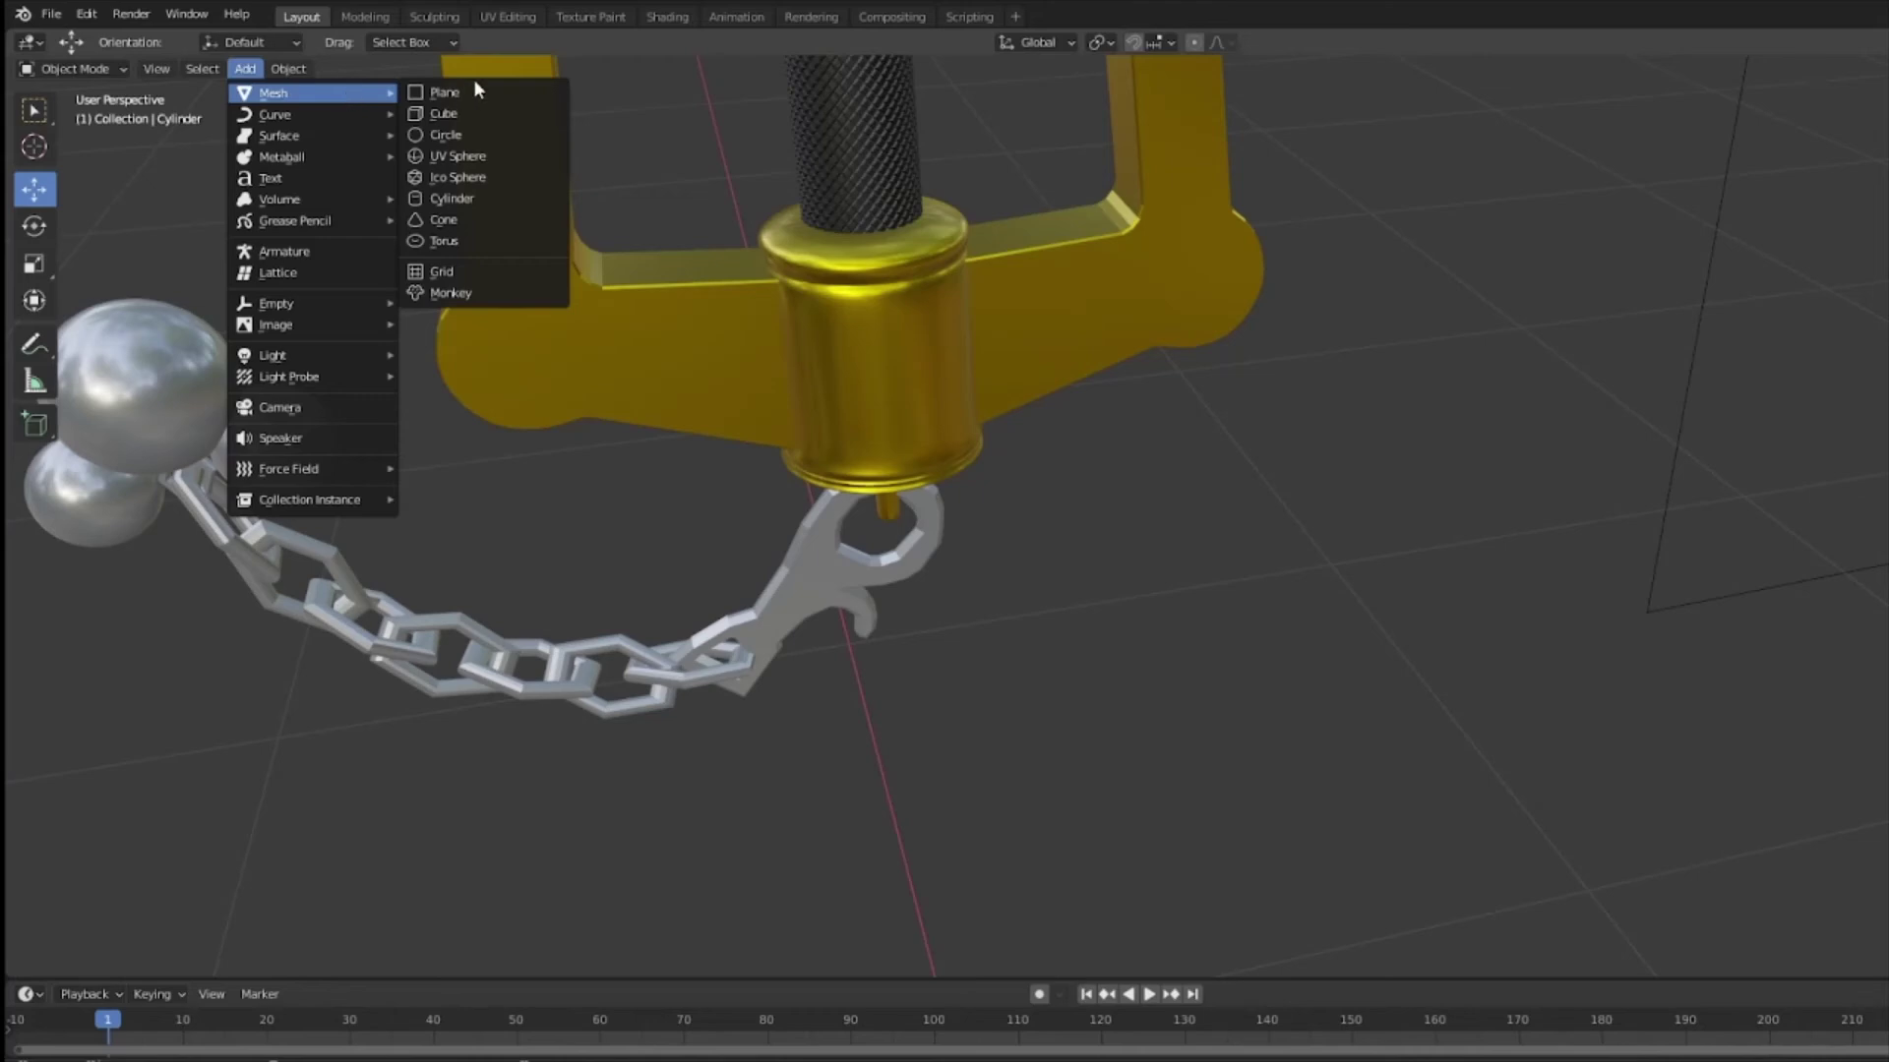
pyautogui.click(470, 199)
pyautogui.scroll(-5, 787, 390)
pyautogui.keyDown('shift'); pyautogui.moveTo(787, 487); pyautogui.dragTo(1180, 895, button='middle'); pyautogui.keyUp('shift')
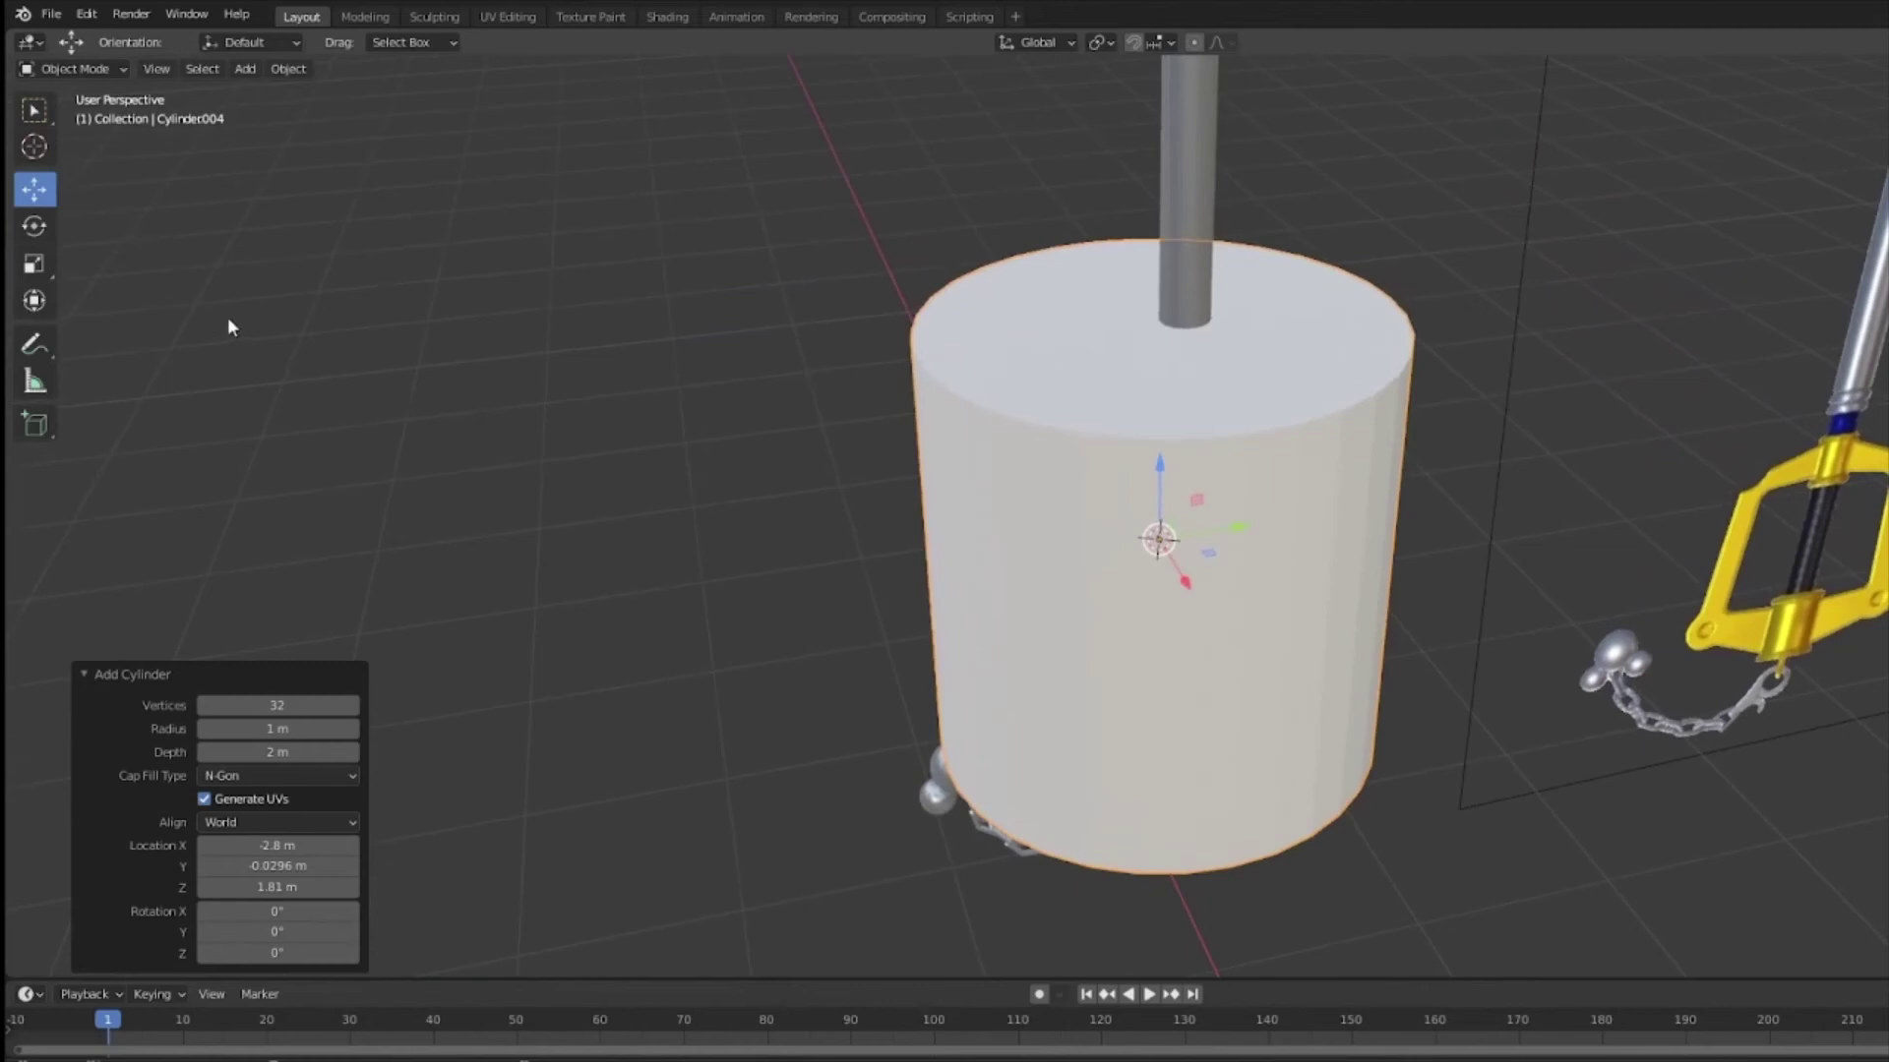
# Step: Shrink the new cylinder to bolt size beside the handle, scaling it by about 0.24 along both X and Y
pyautogui.moveTo(1161, 522); pyautogui.dragTo(1171, 545)
pyautogui.click(1168, 492)
pyautogui.click(1373, 559)
pyautogui.moveTo(1160, 470); pyautogui.dragTo(1344, 819)
pyautogui.press('r')
pyautogui.moveTo(1444, 785); pyautogui.dragTo(1338, 492, button='middle')
pyautogui.scroll(4, 1243, 343)
pyautogui.moveTo(1137, 698); pyautogui.dragTo(1161, 651)
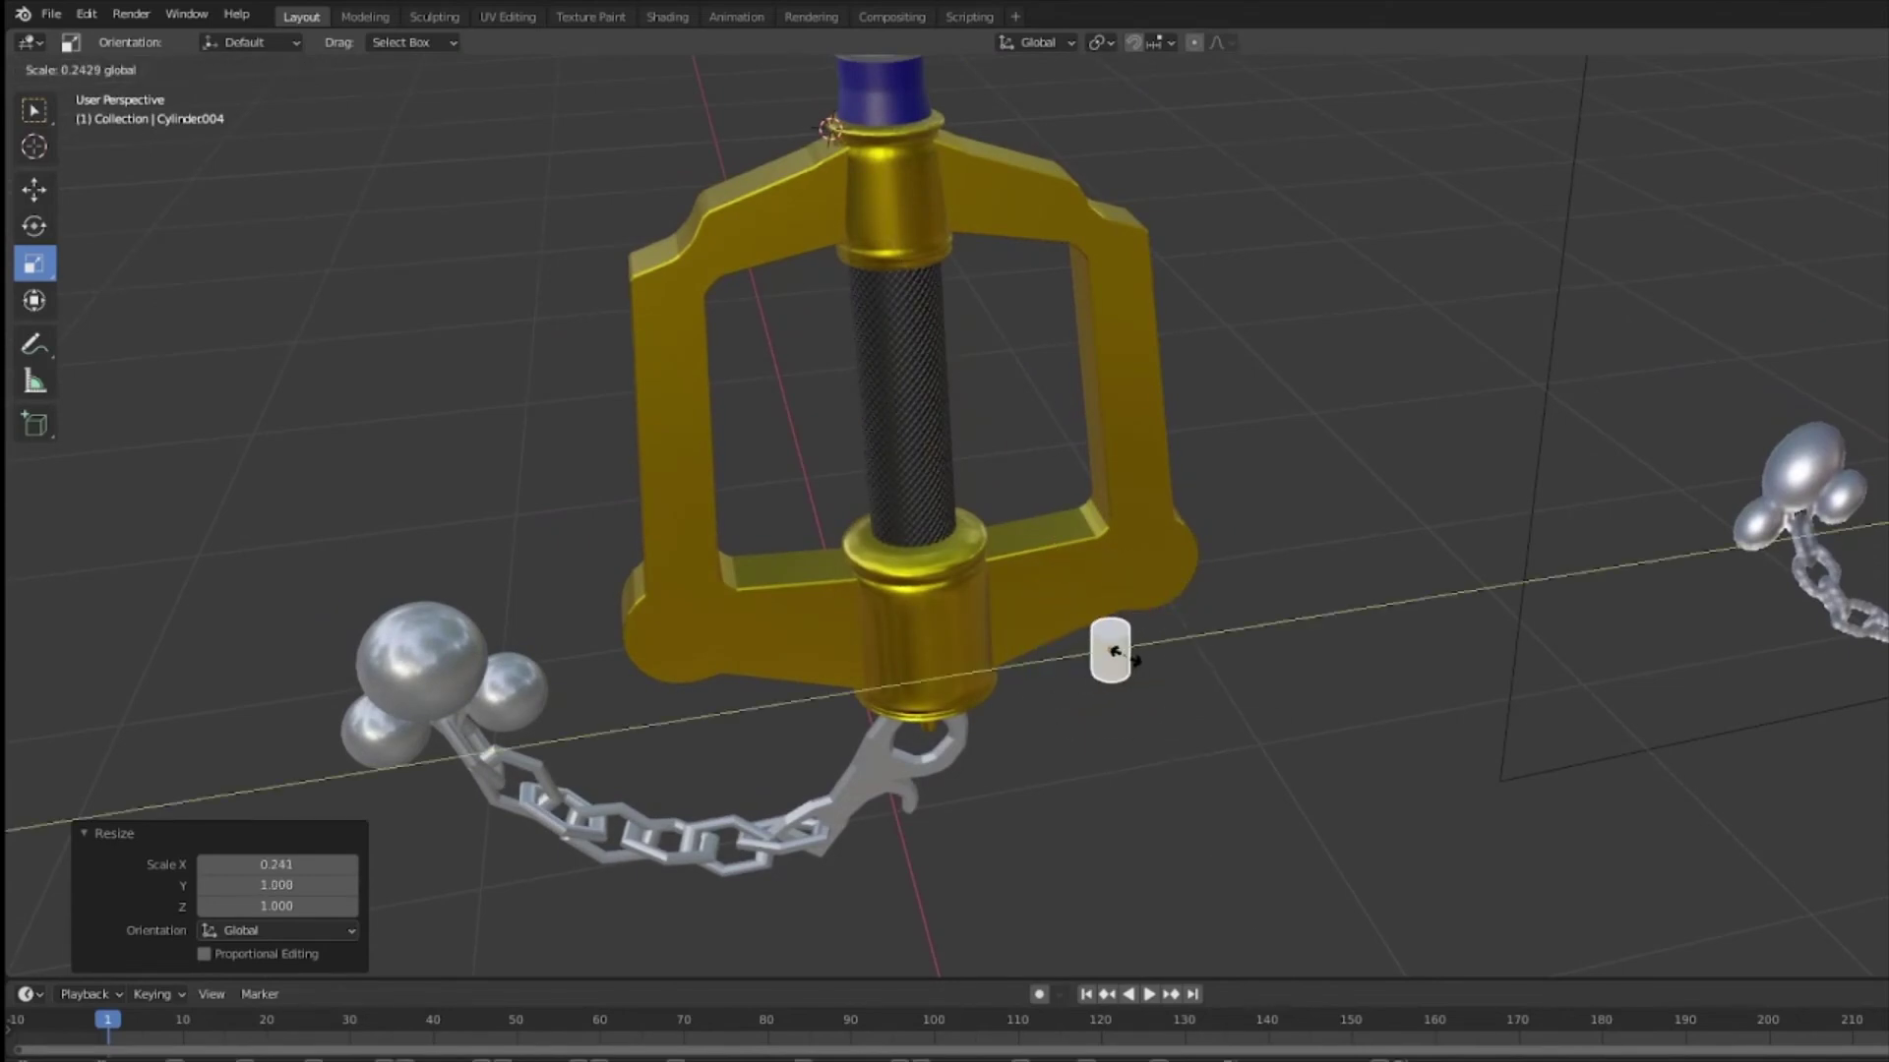
pyautogui.moveTo(1124, 657); pyautogui.dragTo(1125, 656)
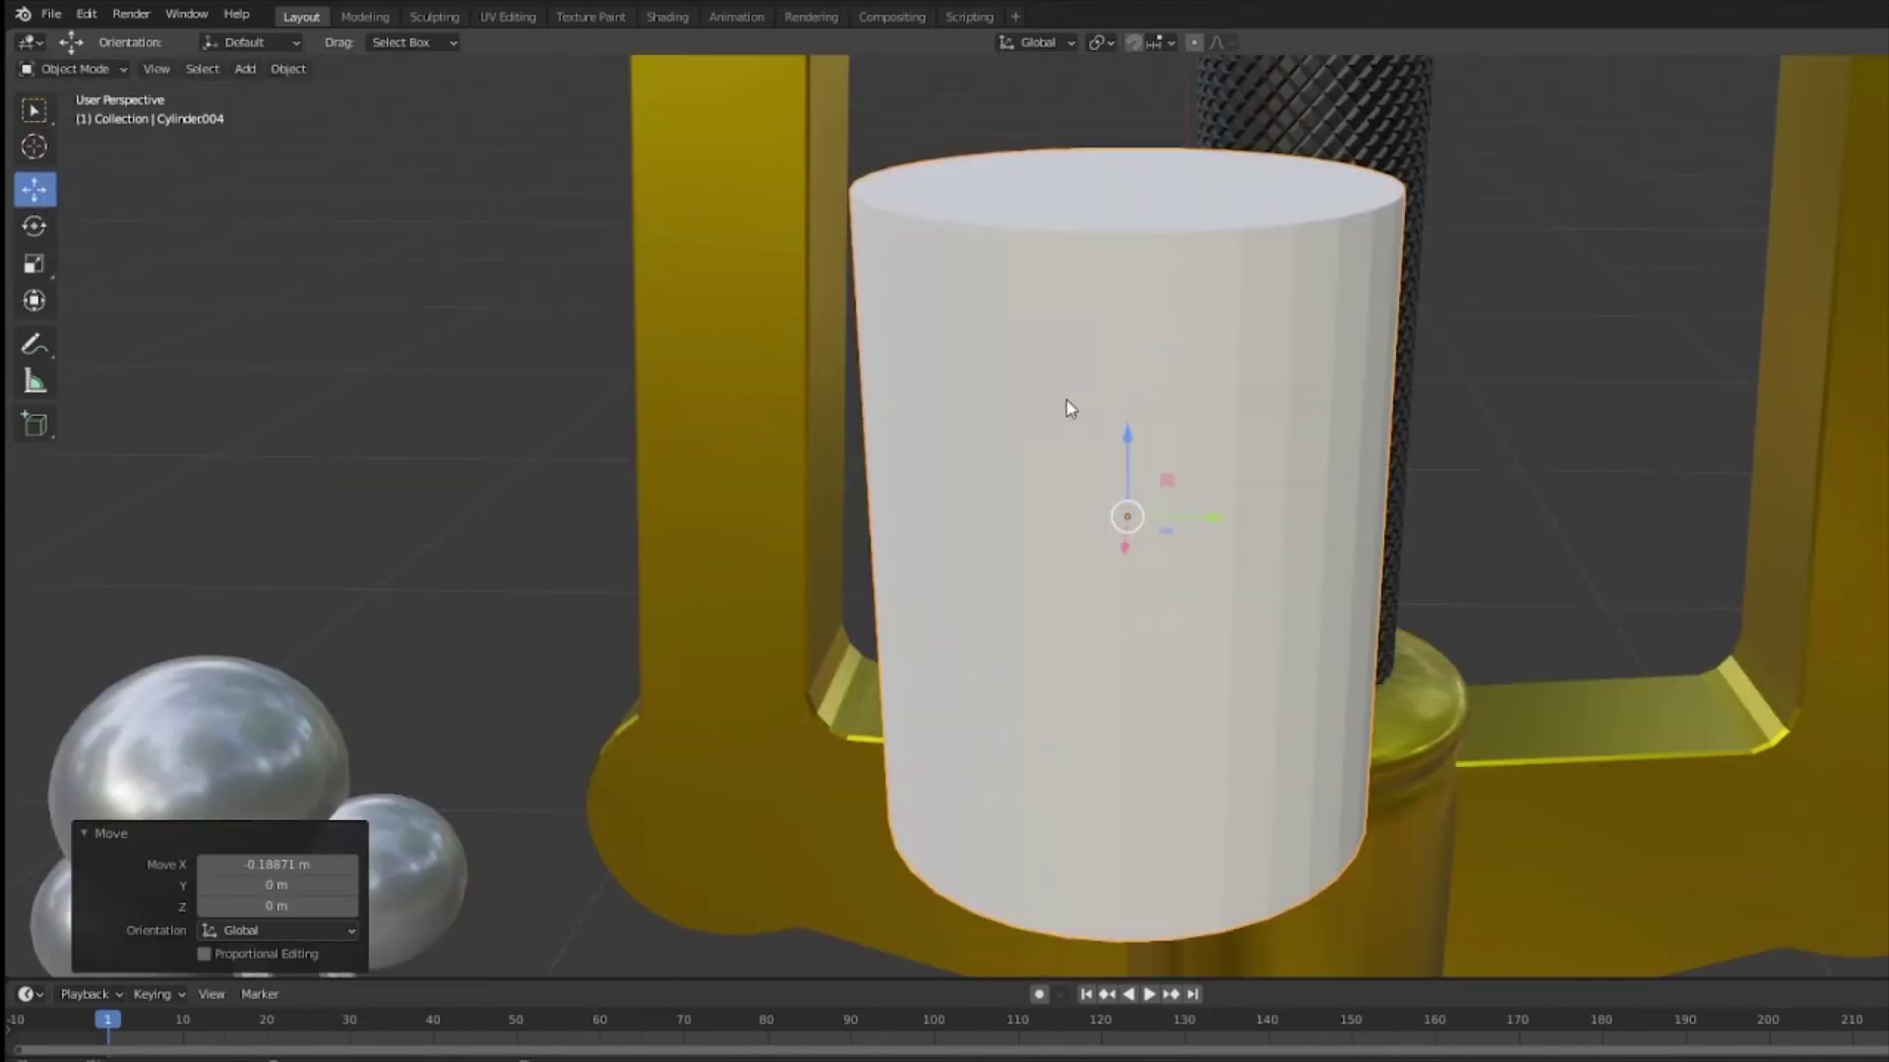
# Step: Move the small cylinder vertically by about 0.154 m to sit below the guard's rounded lower corner
pyautogui.moveTo(1130, 441); pyautogui.dragTo(1180, 652)
pyautogui.scroll(-14, 1145, 661)
pyautogui.moveTo(1183, 743); pyautogui.dragTo(1450, 651)
pyautogui.press('KP_Decimal')
pyautogui.scroll(-9, 1219, 634)
pyautogui.moveTo(1247, 522); pyautogui.dragTo(1248, 890)
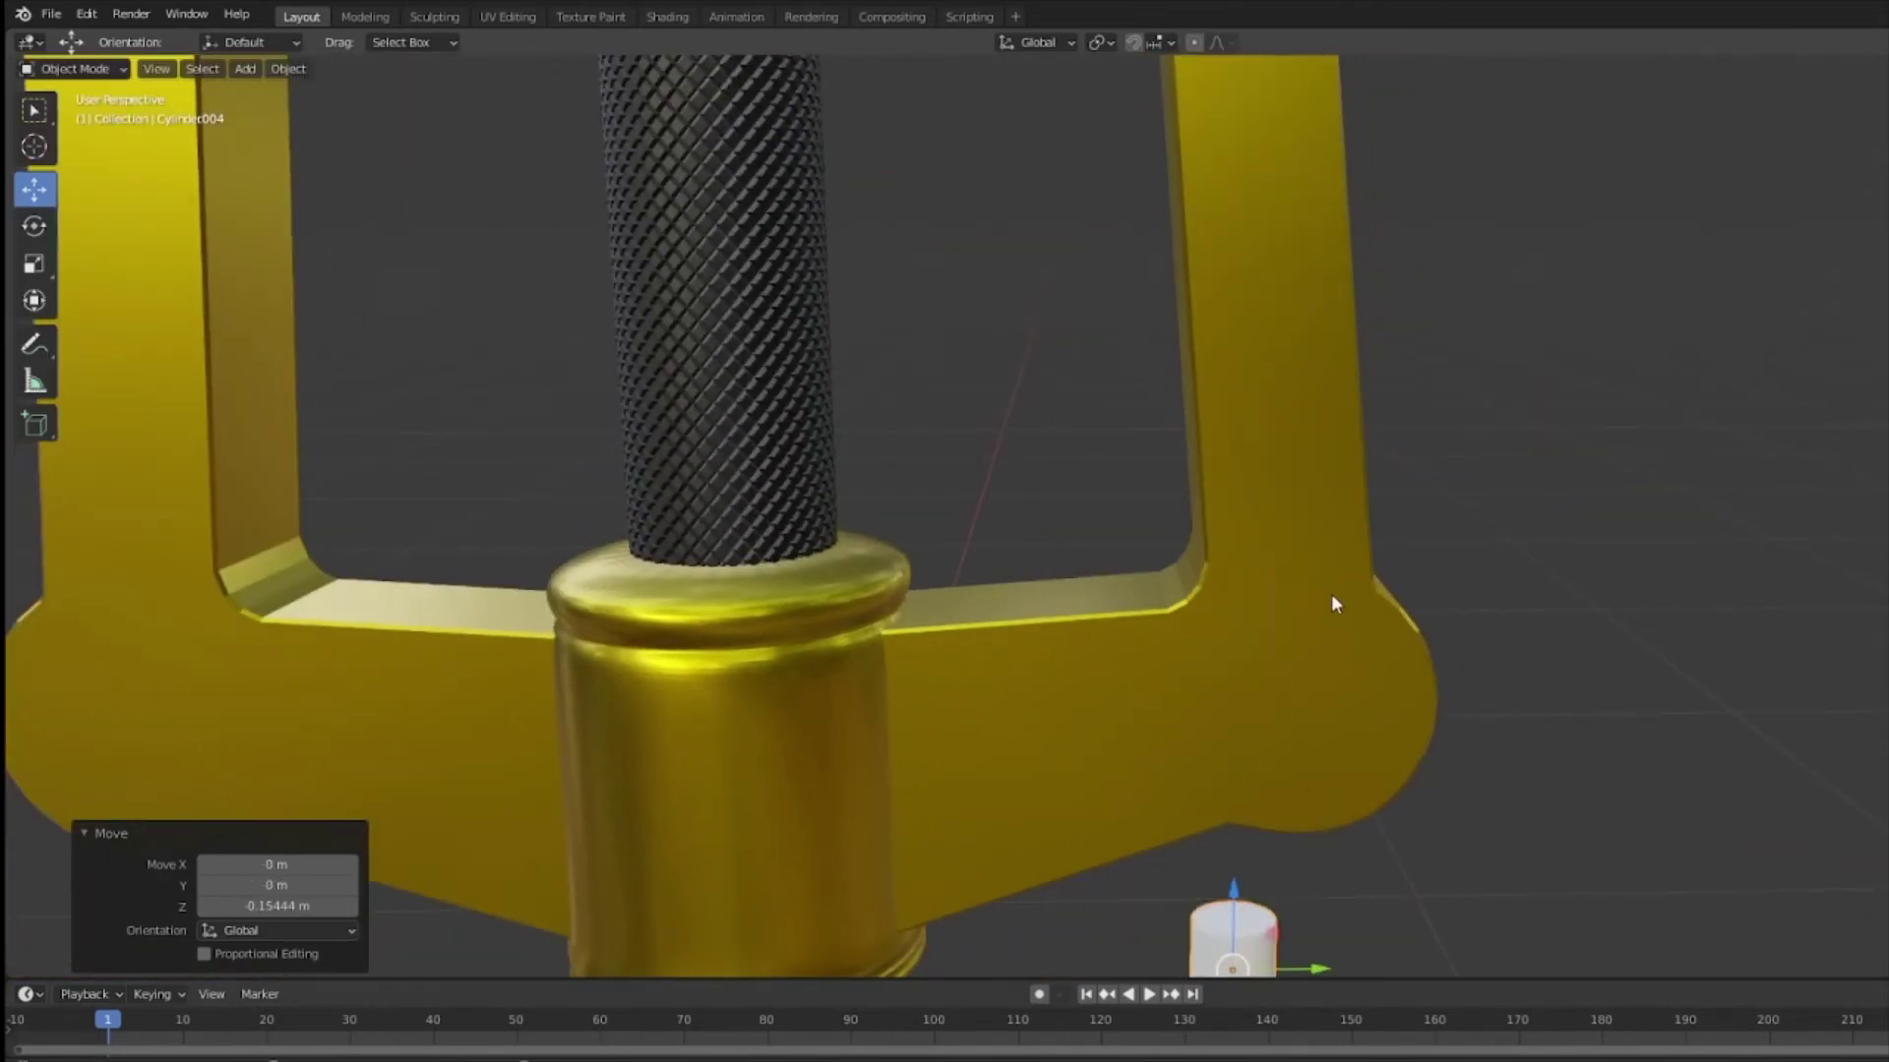
# Step: Position the small cylinder at the centre of the guard's rounded lower corner, partly embedded in its face
pyautogui.moveTo(1331, 595); pyautogui.dragTo(1387, 732, button='middle')
pyautogui.moveTo(1245, 657); pyautogui.dragTo(1001, 157)
pyautogui.moveTo(983, 177); pyautogui.dragTo(945, 335, button='middle')
pyautogui.scroll(5, 721, 301)
pyautogui.scroll(-3, 723, 303)
pyautogui.moveTo(956, 313); pyautogui.dragTo(962, 533)
pyautogui.moveTo(1010, 634); pyautogui.dragTo(478, 252)
pyautogui.moveTo(532, 278); pyautogui.dragTo(548, 403)
pyautogui.moveTo(653, 455); pyautogui.dragTo(905, 402)
# Step: Try to rotate the bolt cylinder in the guard's corner, and undo the rotation
pyautogui.press('KP_Decimal')
pyautogui.scroll(-6, 1013, 457)
pyautogui.click(35, 227)
pyautogui.moveTo(795, 419); pyautogui.dragTo(928, 395, button='middle')
pyautogui.moveTo(967, 389); pyautogui.dragTo(961, 397)
pyautogui.hotkey('ctrl', 'z')
# Step: Enlarge the bolt cylinder uniformly by a factor of about 1.789
pyautogui.moveTo(502, 443); pyautogui.dragTo(669, 438, button='middle')
pyautogui.scroll(-1, 669, 437)
pyautogui.click(34, 264)
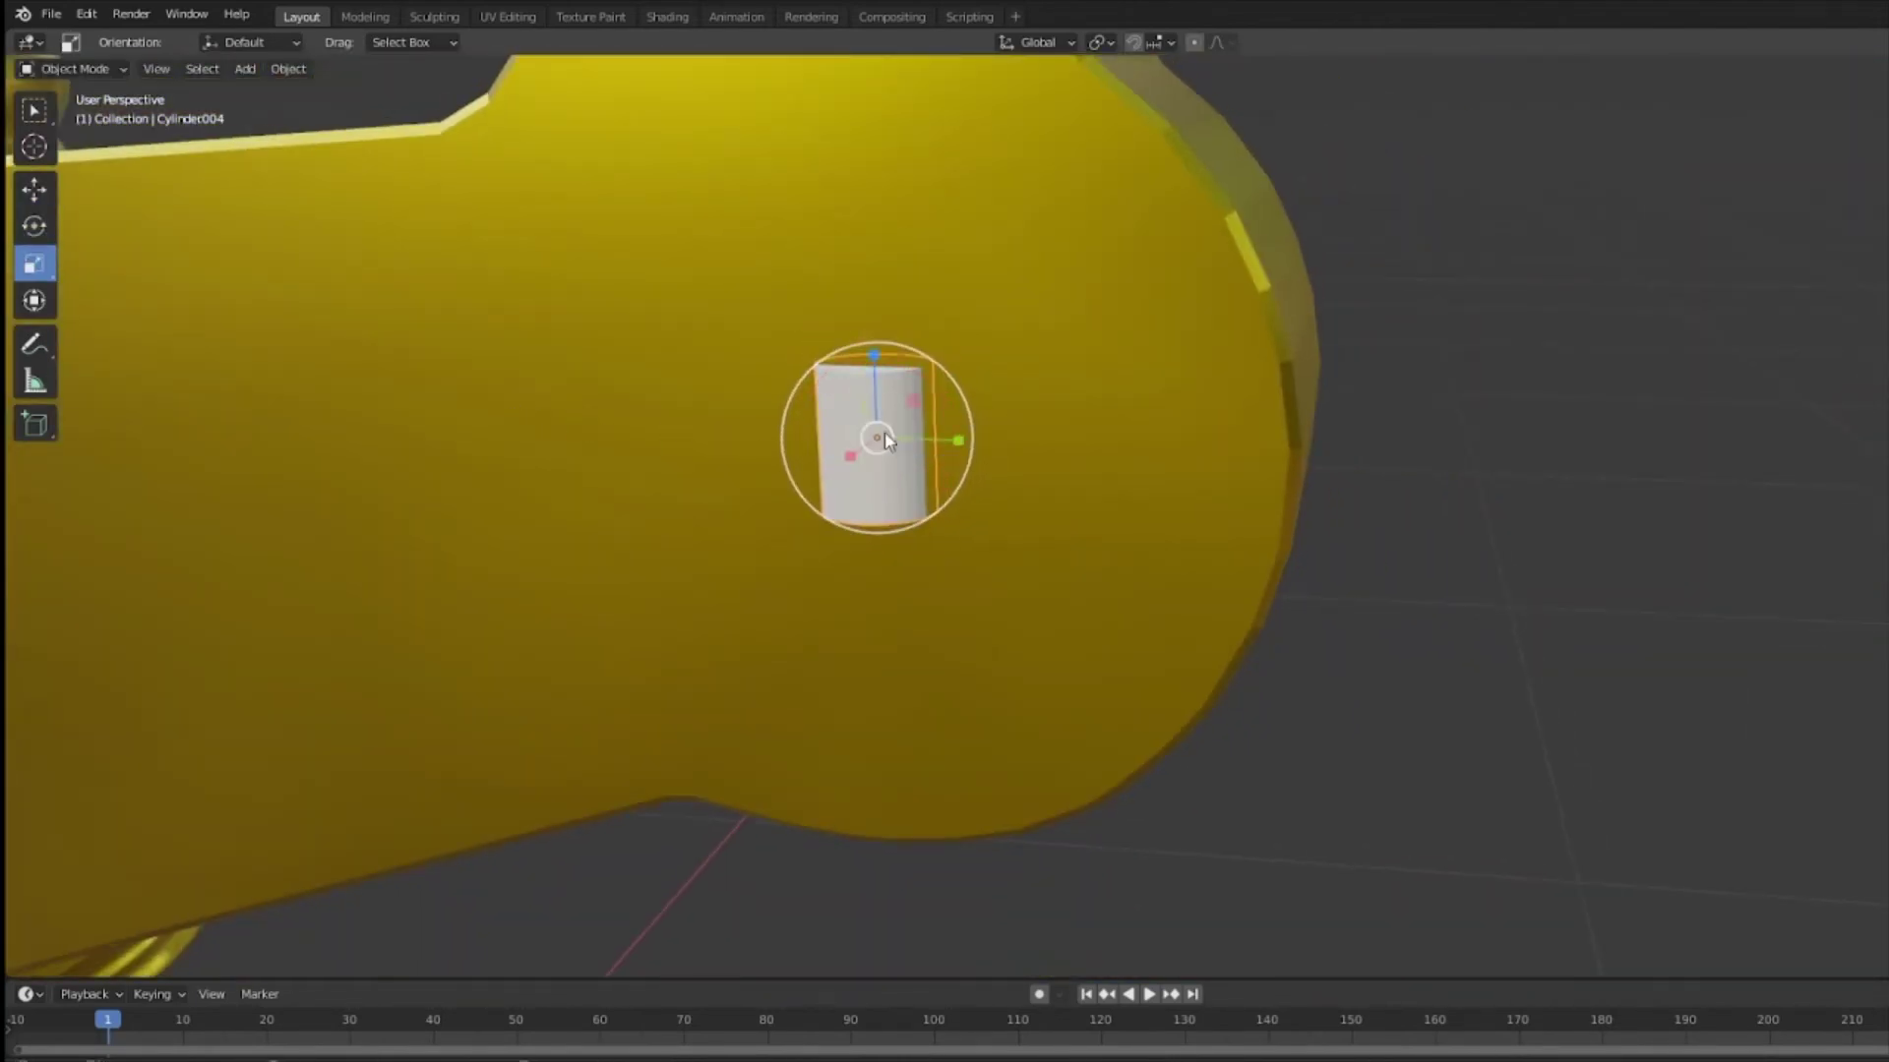
pyautogui.click(895, 434)
pyautogui.click(895, 433)
pyautogui.moveTo(881, 435); pyautogui.dragTo(935, 400)
pyautogui.hotkey('ctrl', 'z')
# Step: Try to rotate the enlarged bolt cylinder while viewing the guard from the side, and undo the attempt
pyautogui.click(34, 226)
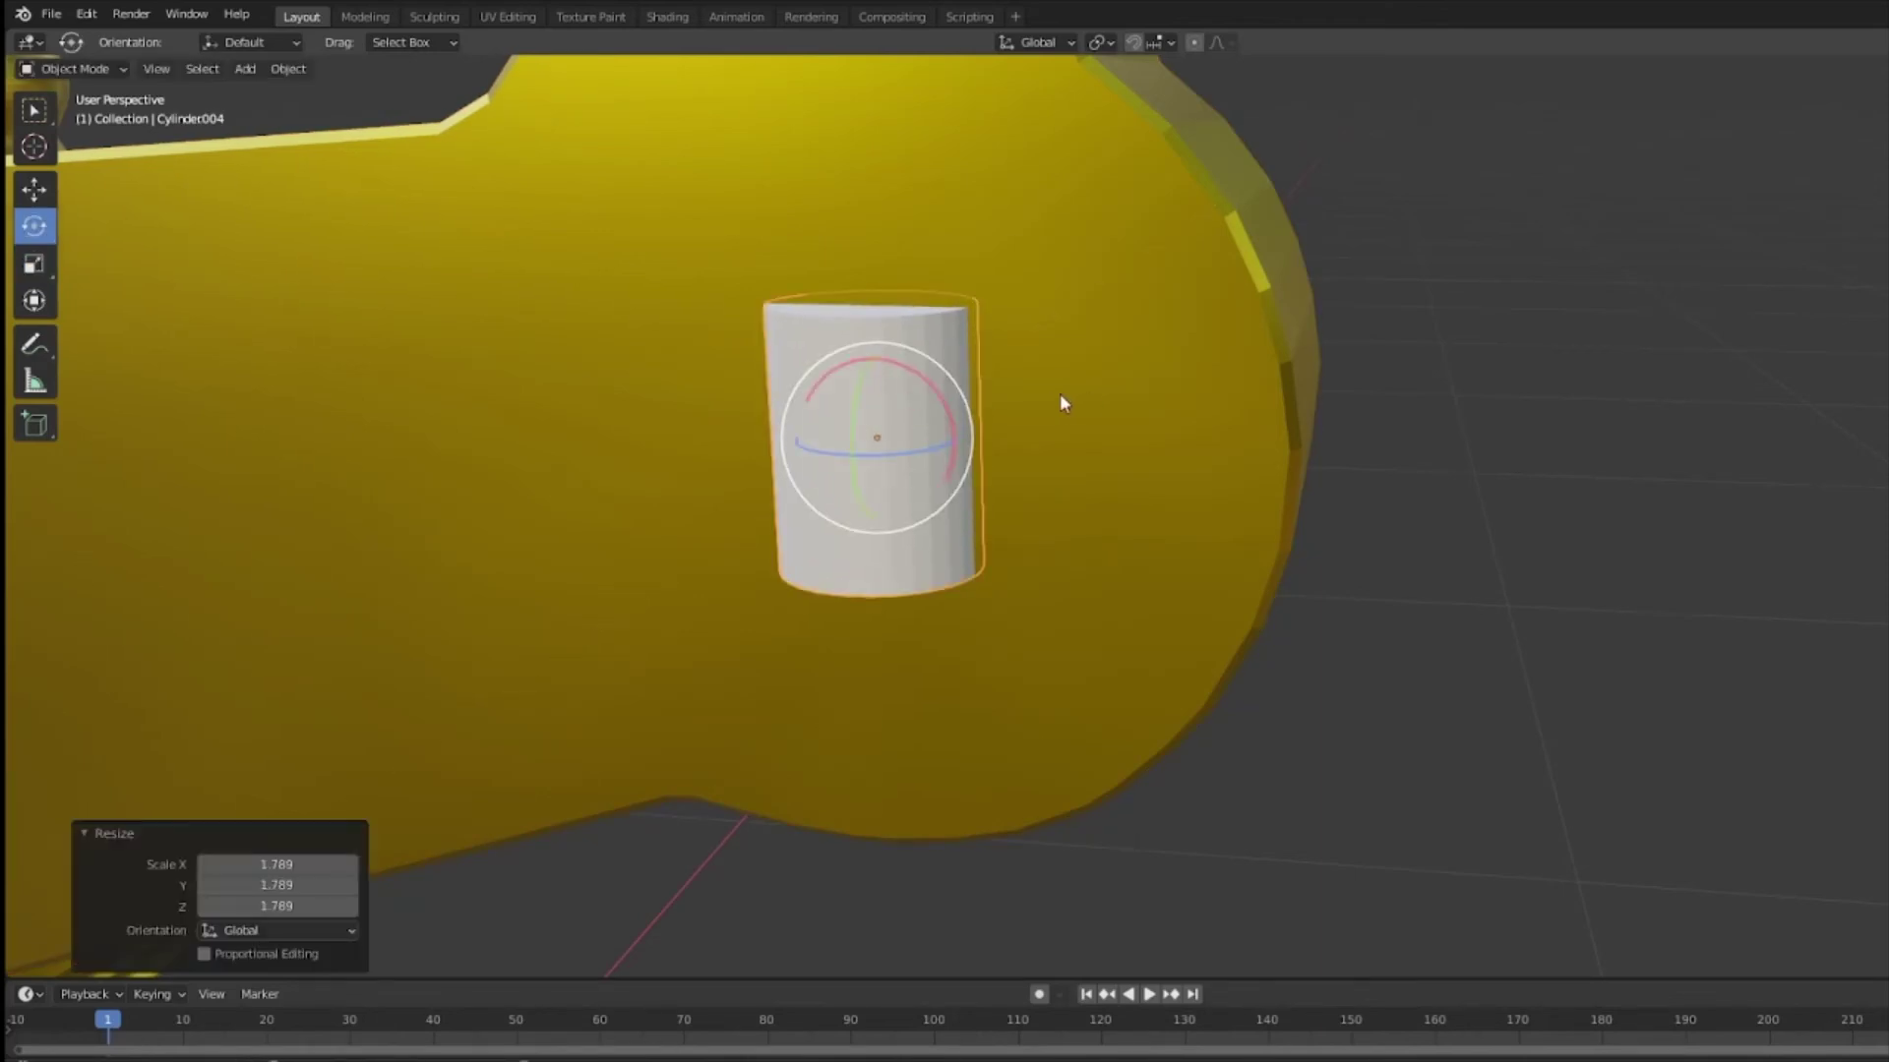
pyautogui.moveTo(1088, 394); pyautogui.dragTo(1028, 374, button='middle')
pyautogui.moveTo(1011, 360); pyautogui.dragTo(992, 433)
pyautogui.hotkey('ctrl', 'z')
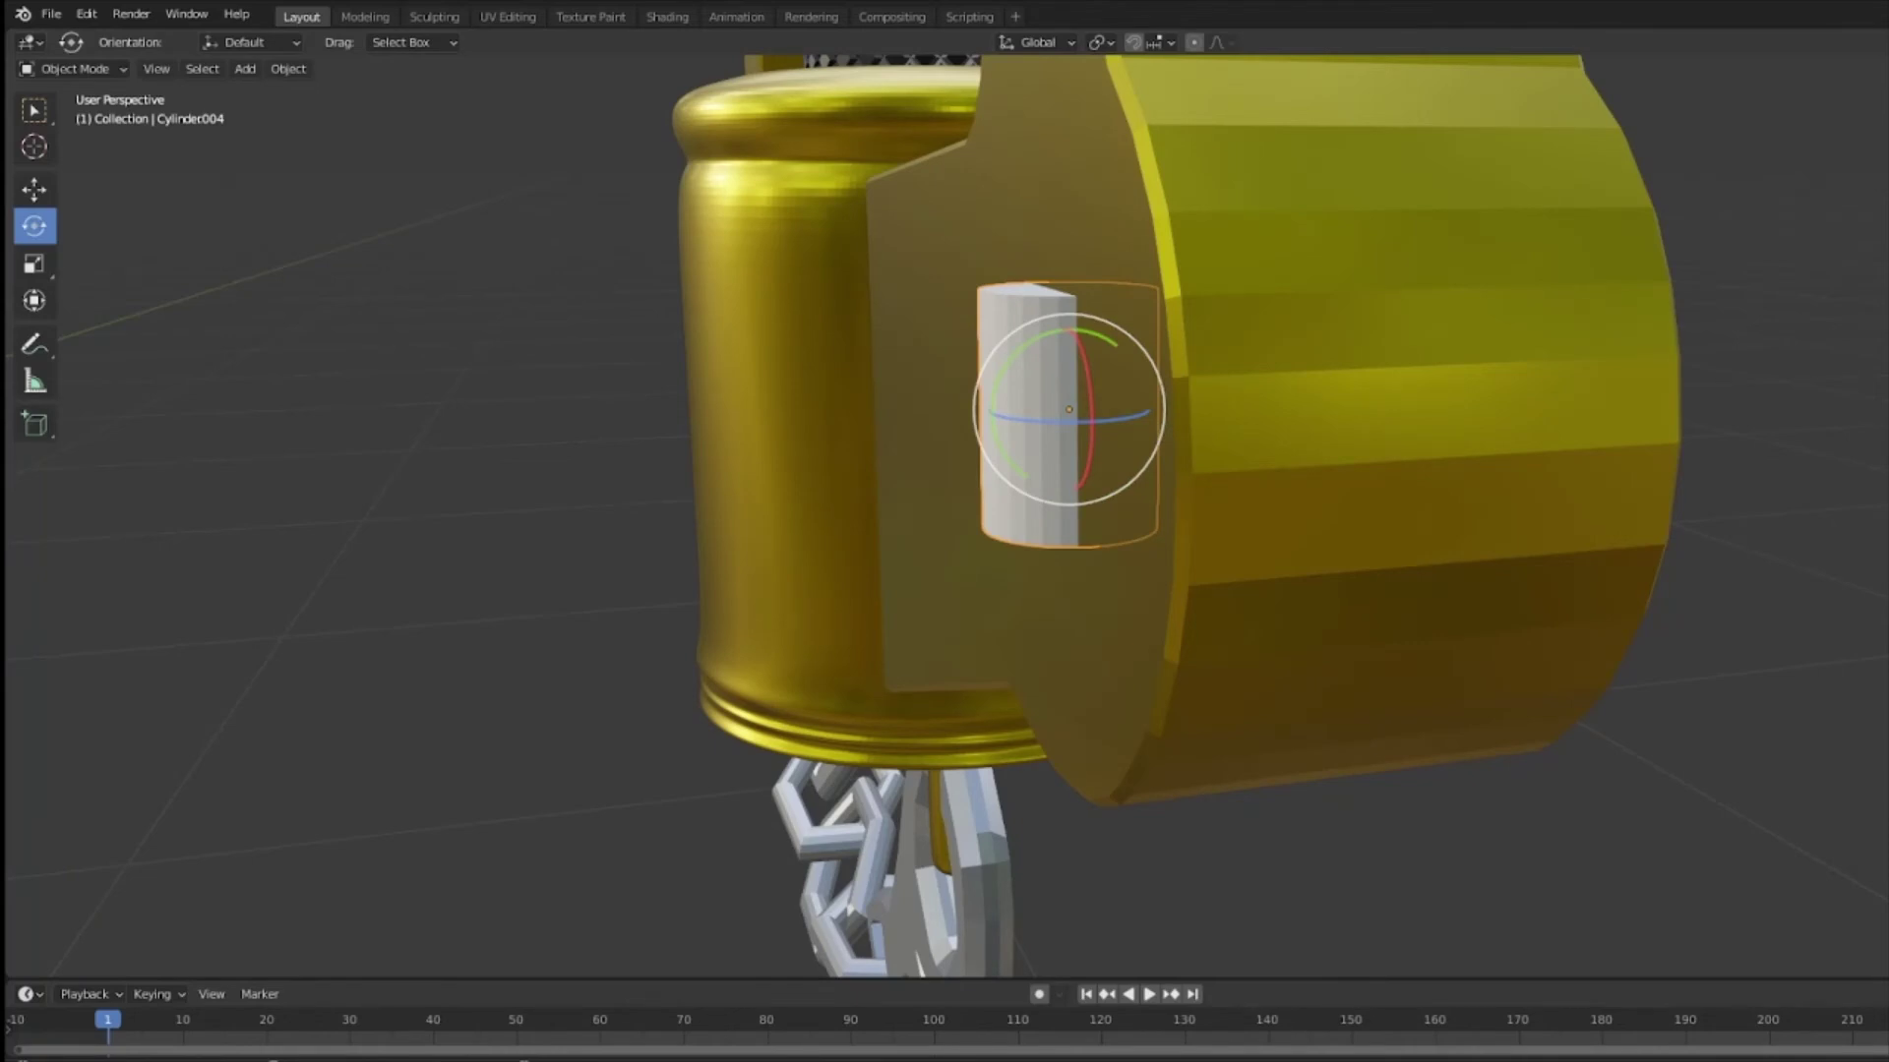
# Step: Rotate the bolt cylinder so its axis runs through the thickness of the guard's rounded corner
pyautogui.press('Return')
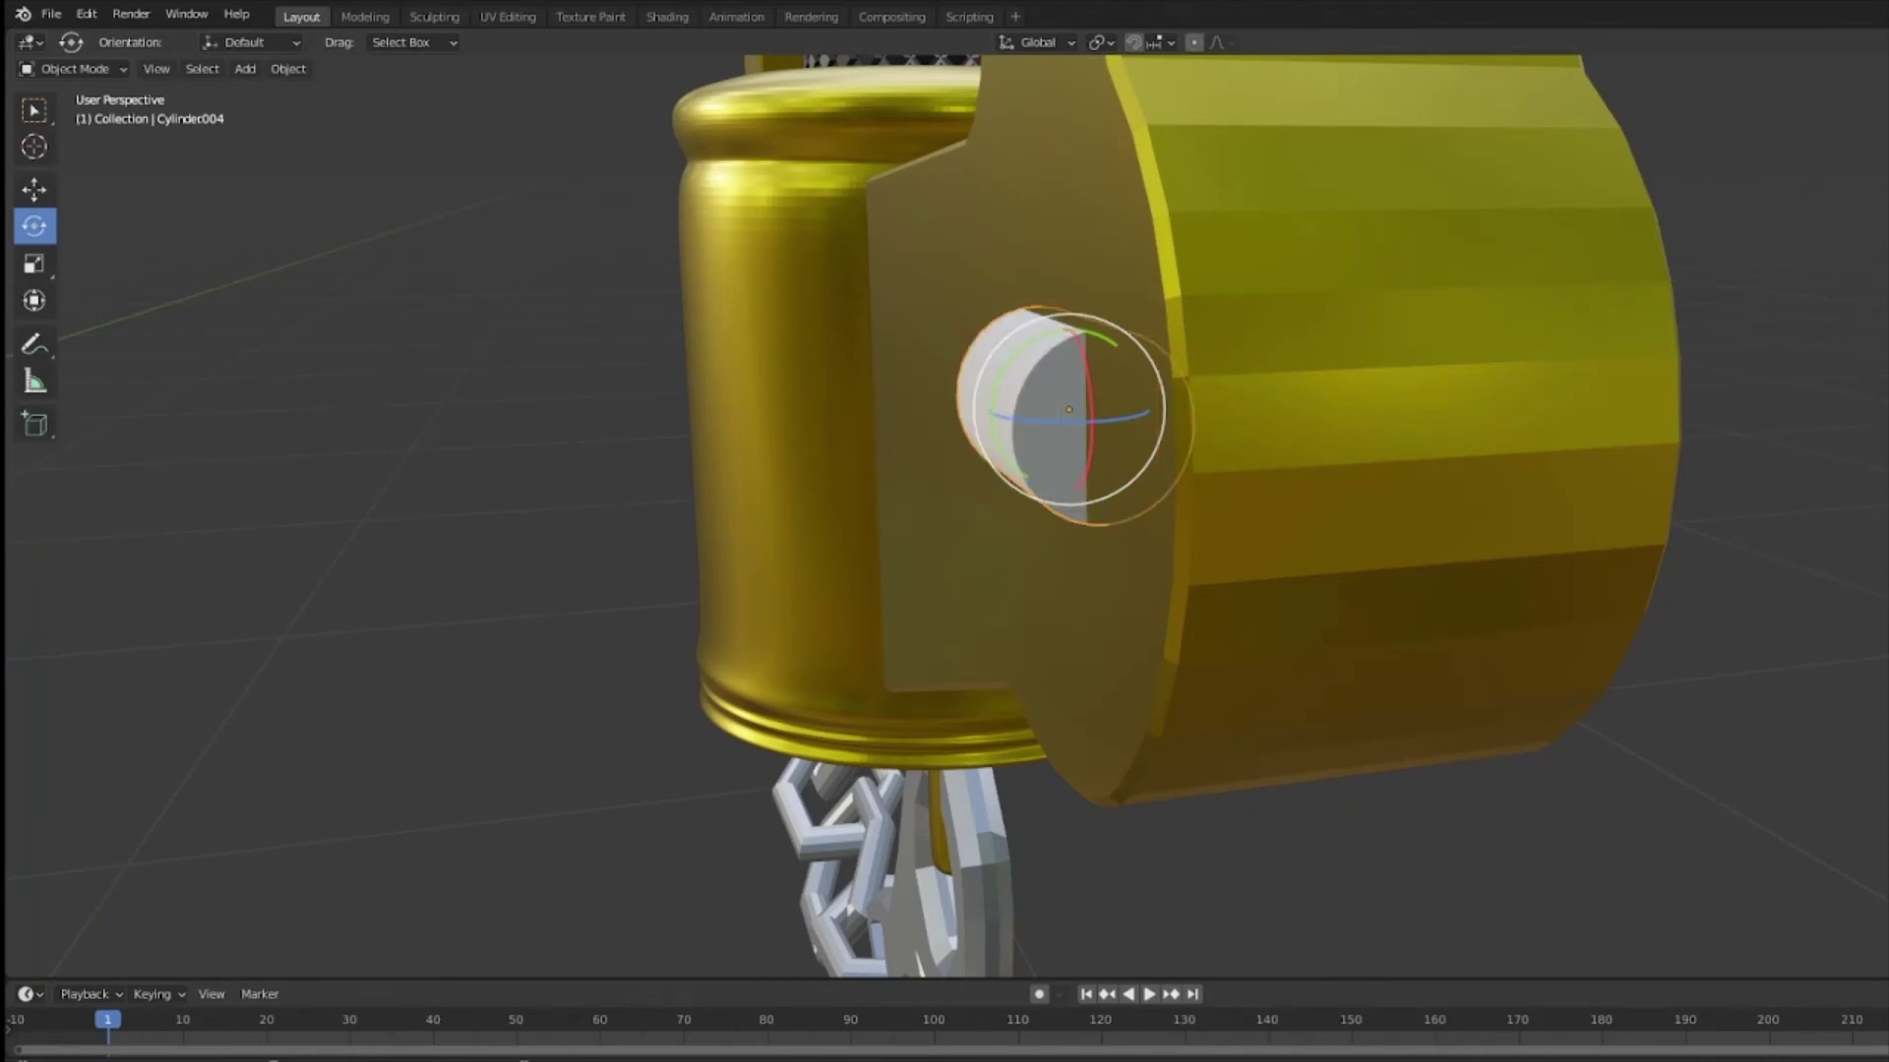
pyautogui.press('Return')
pyautogui.hotkey('shift', 'space')
pyautogui.press('g')
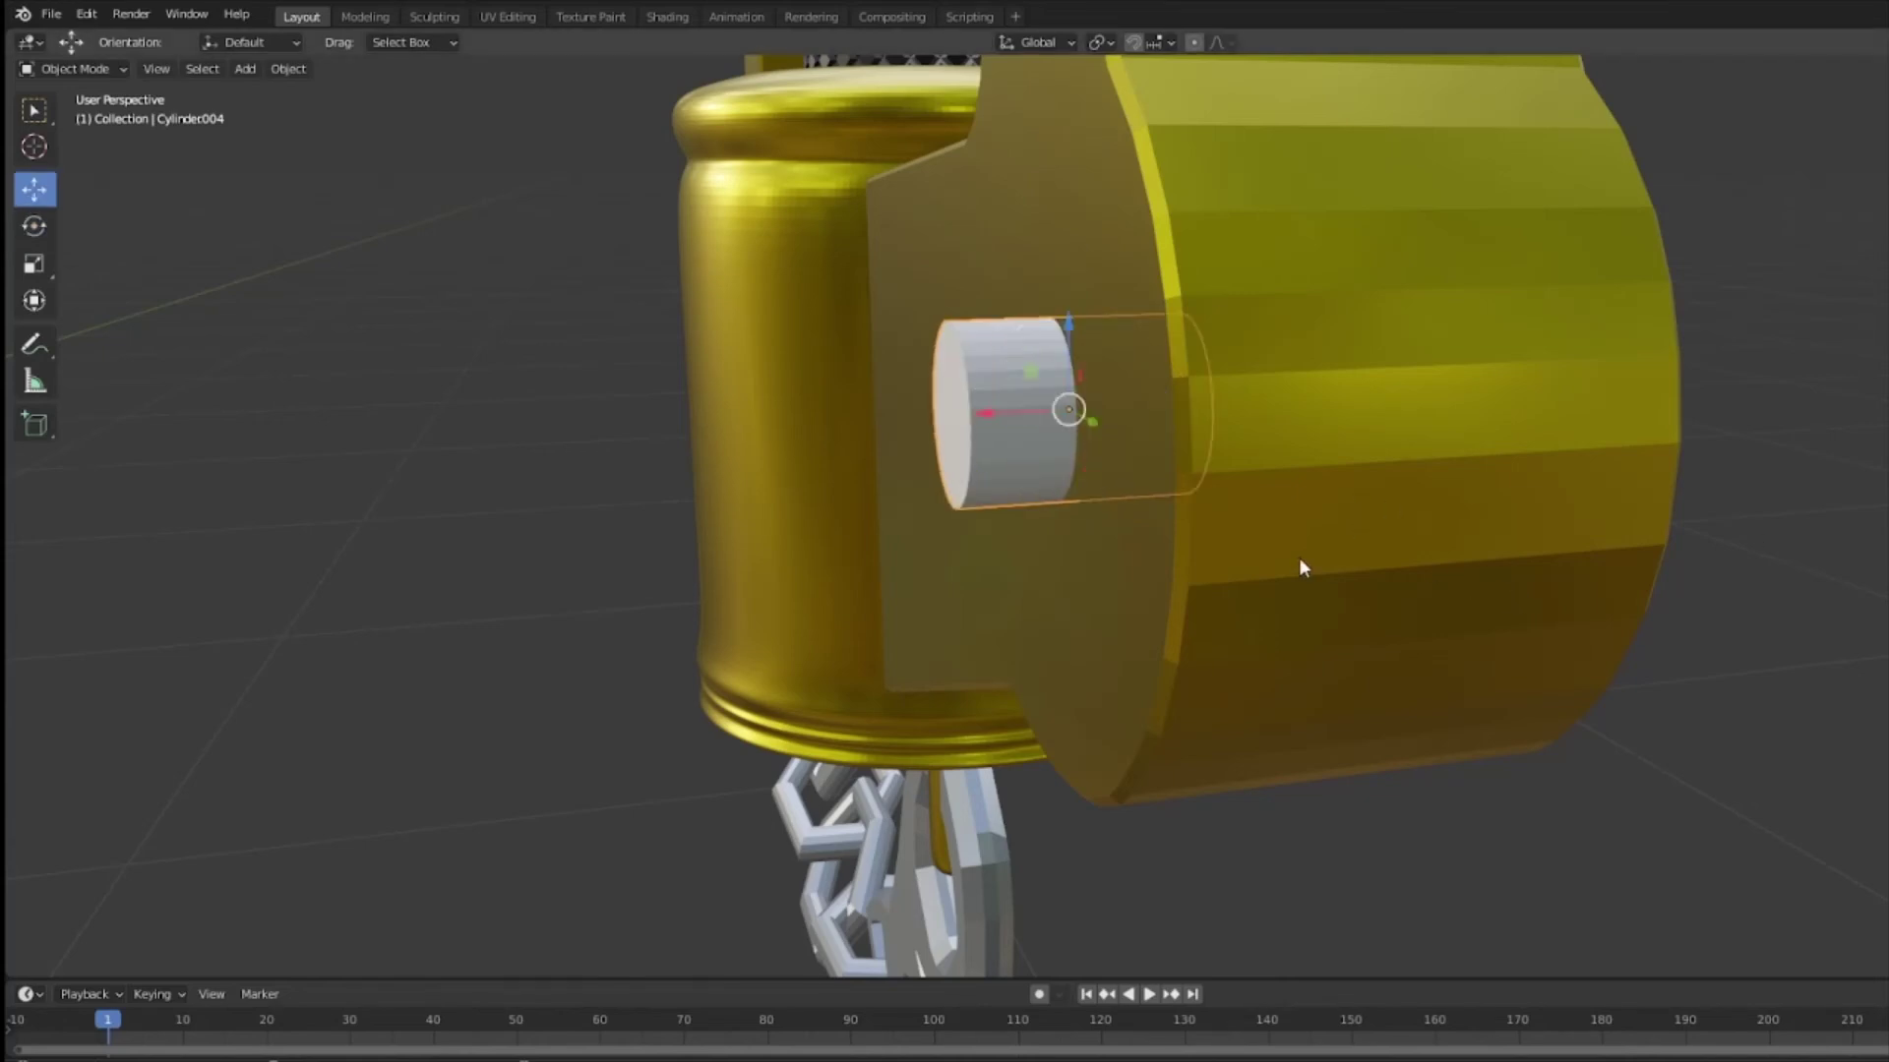
pyautogui.moveTo(1328, 559); pyautogui.dragTo(1273, 580, button='middle')
# Step: Scale the bolt cylinder and slide it along X into the guard's face, finishing with a shift of about -0.0147 m
pyautogui.hotkey('shift', 'space')
pyautogui.press('s')
pyautogui.moveTo(1051, 368); pyautogui.dragTo(1085, 367)
pyautogui.hotkey('shift', 'space')
pyautogui.press('g')
pyautogui.moveTo(904, 365); pyautogui.dragTo(1187, 370, button='middle')
pyautogui.scroll(-4, 1186, 370)
pyautogui.moveTo(871, 337); pyautogui.dragTo(903, 311, button='middle')
pyautogui.keyDown('shift'); pyautogui.moveTo(1523, 425); pyautogui.dragTo(1618, 520, button='middle'); pyautogui.keyUp('shift')
pyautogui.scroll(-8, 1397, 687)
pyautogui.keyDown('shift'); pyautogui.moveTo(1414, 696); pyautogui.dragTo(1326, 577, button='middle'); pyautogui.keyUp('shift')
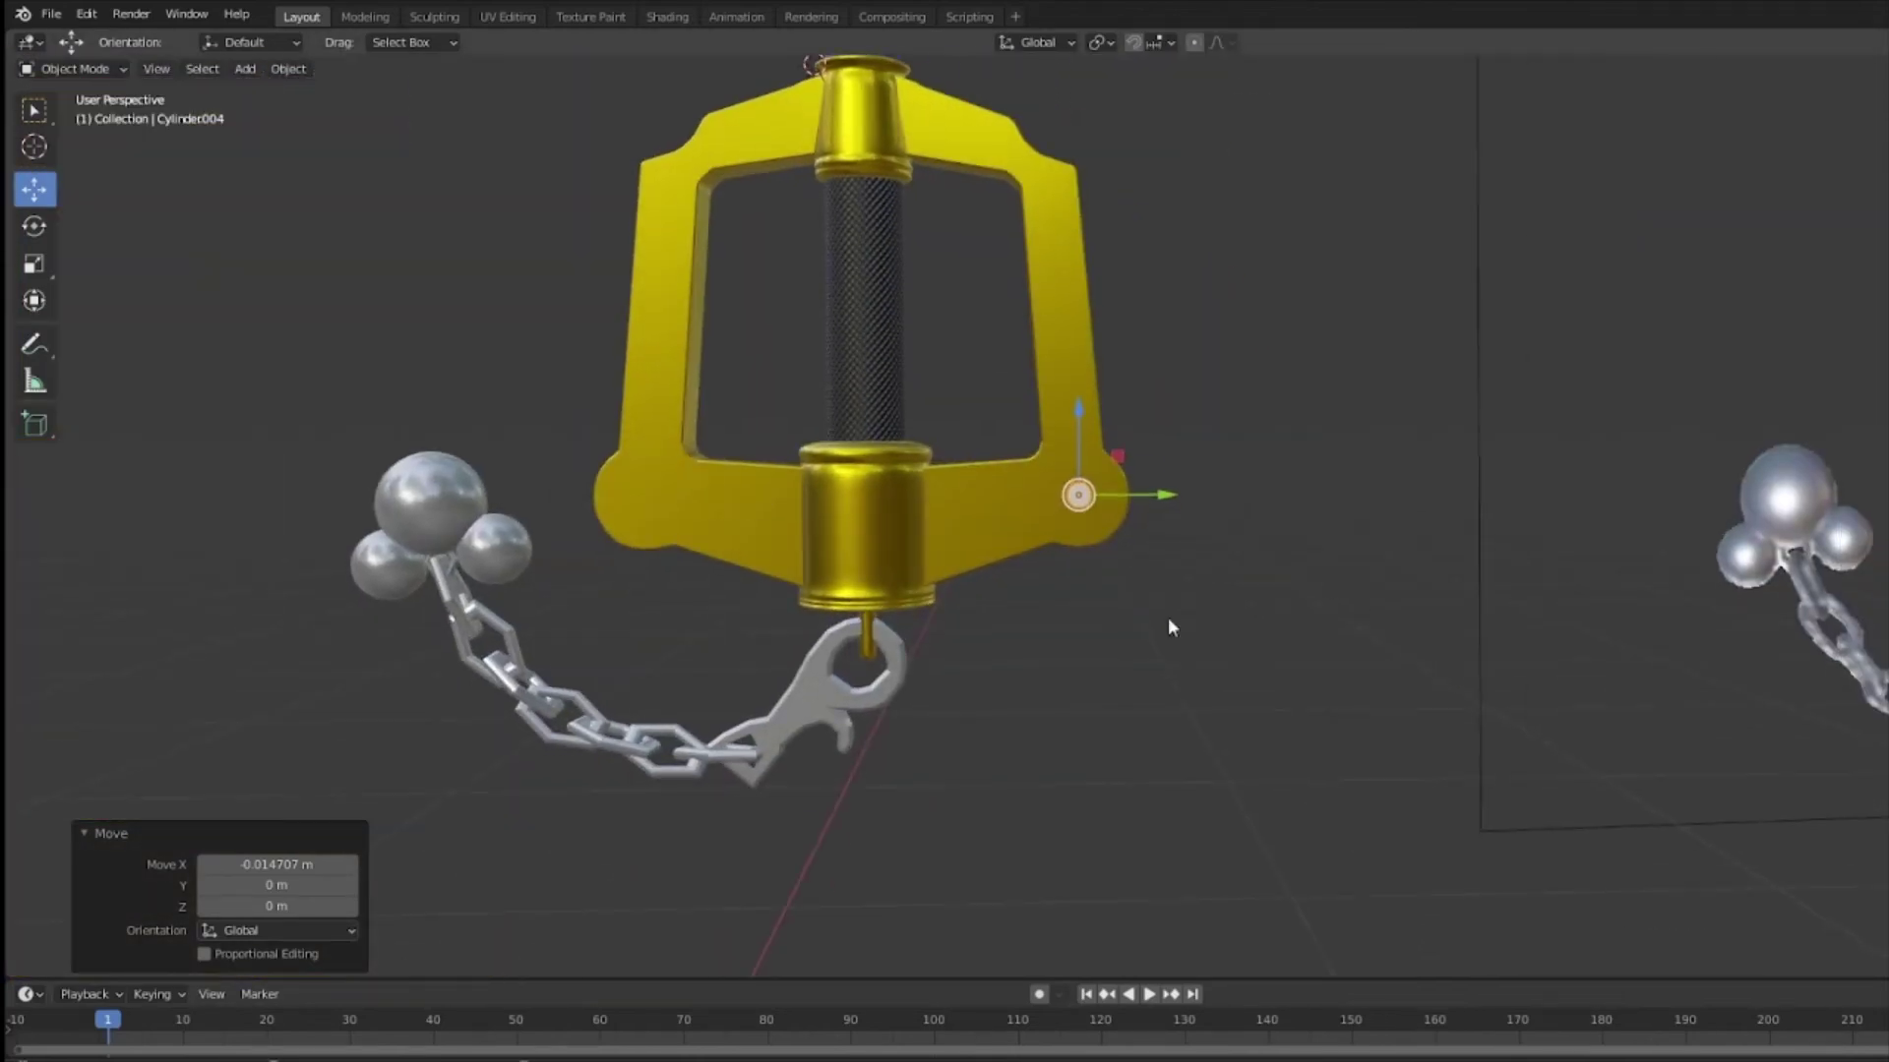
# Step: Resize the bolt cylinder and centre it in the guard's rounded corner, finishing with a move of about 0.0078 m along Y
pyautogui.scroll(3, 1249, 473)
pyautogui.hotkey('shift', 'space')
pyautogui.press('s')
pyautogui.moveTo(1172, 442); pyautogui.dragTo(1196, 436)
pyautogui.hotkey('shift', 'space')
pyautogui.press('g')
pyautogui.moveTo(1239, 444); pyautogui.dragTo(1245, 508, button='middle')
pyautogui.moveTo(1248, 466); pyautogui.dragTo(1255, 467)
pyautogui.moveTo(1259, 472); pyautogui.dragTo(1146, 532, button='middle')
pyautogui.scroll(-3, 1487, 442)
pyautogui.scroll(6, 1227, 474)
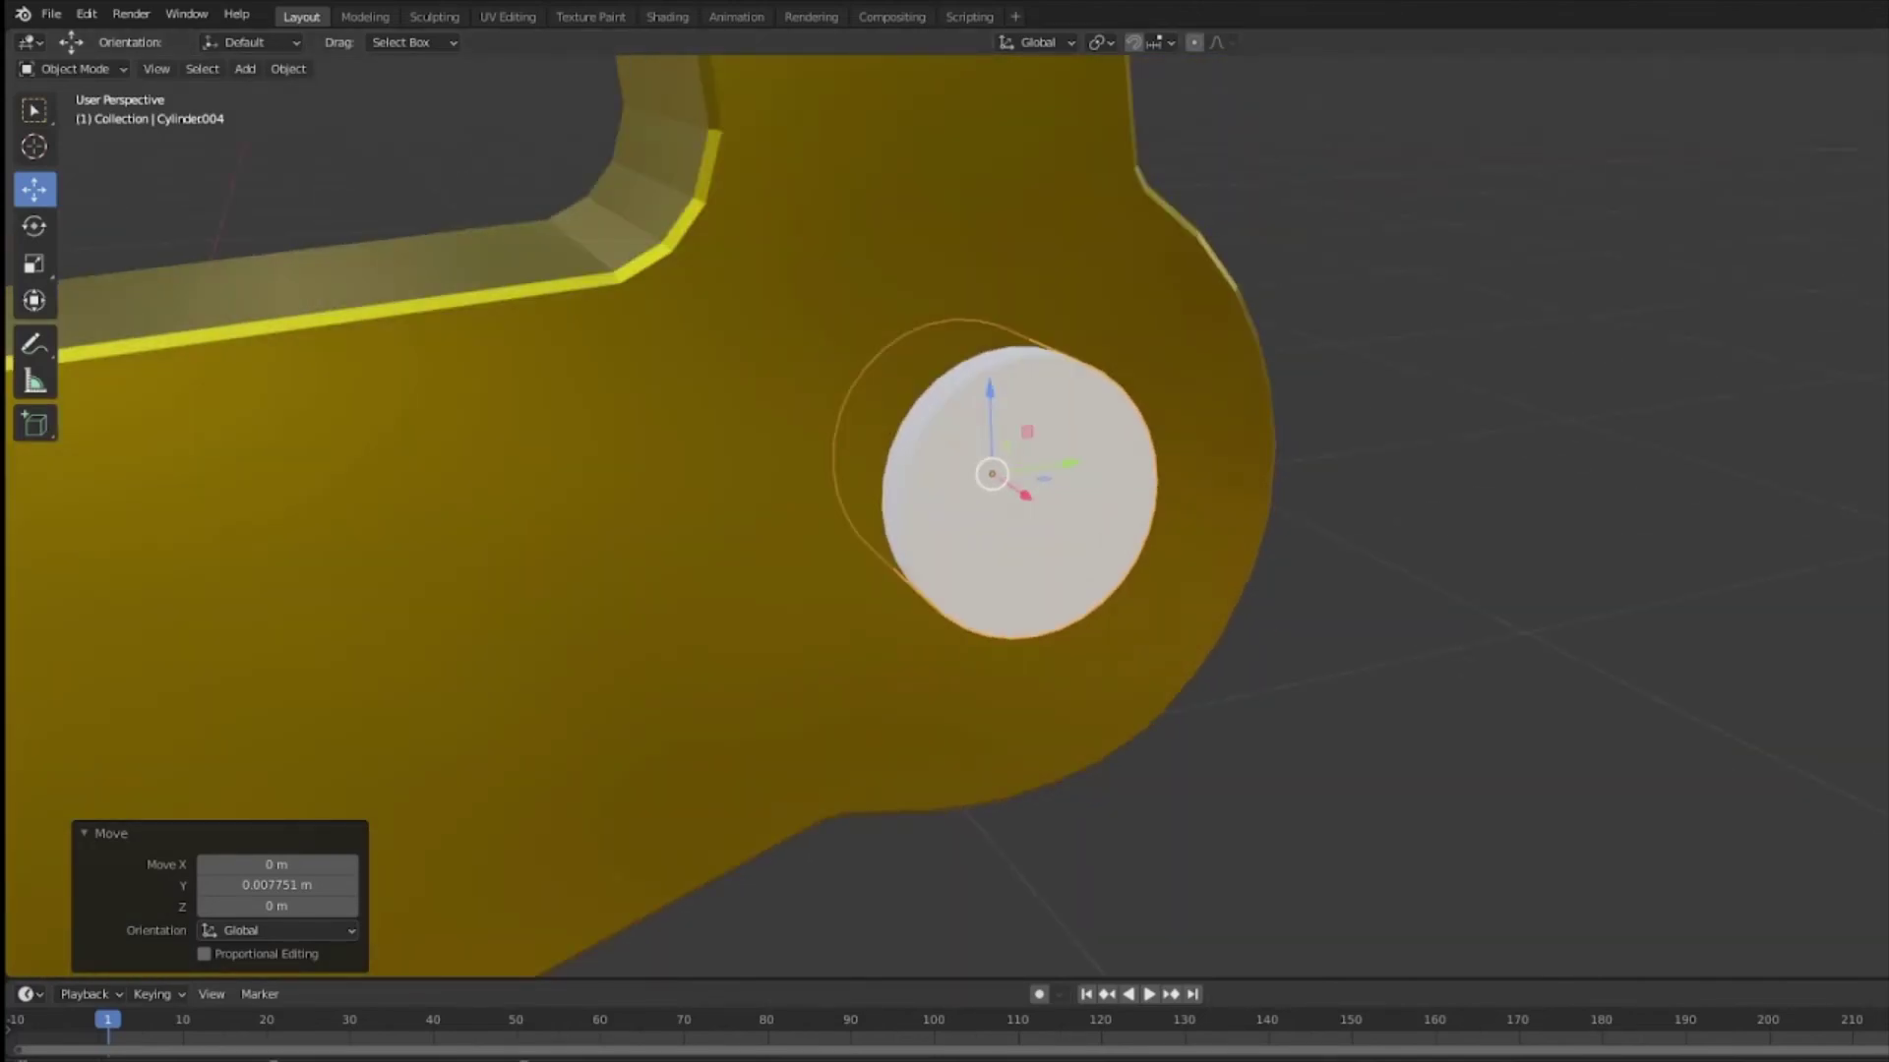
# Step: Delete the front cap of the bolt cylinder in edit mode, leaving its outer end open
pyautogui.click(181, 75)
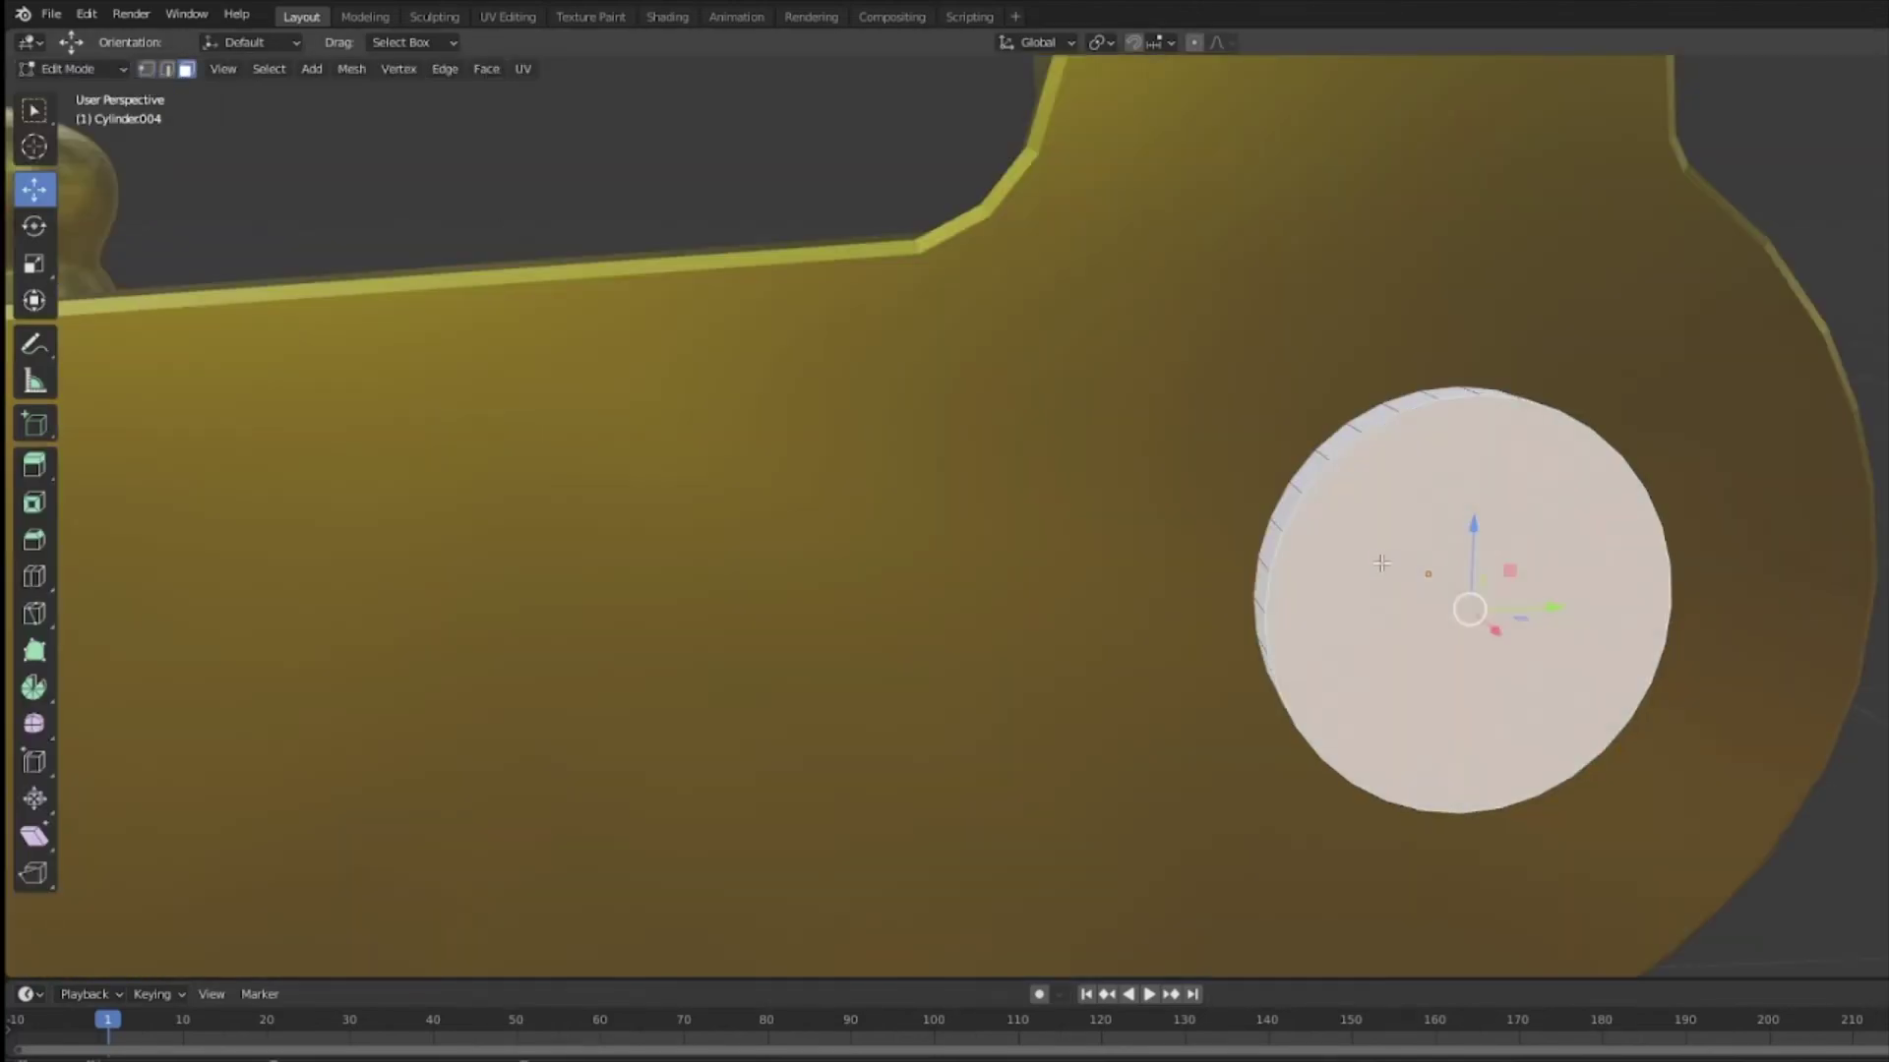
pyautogui.press('x')
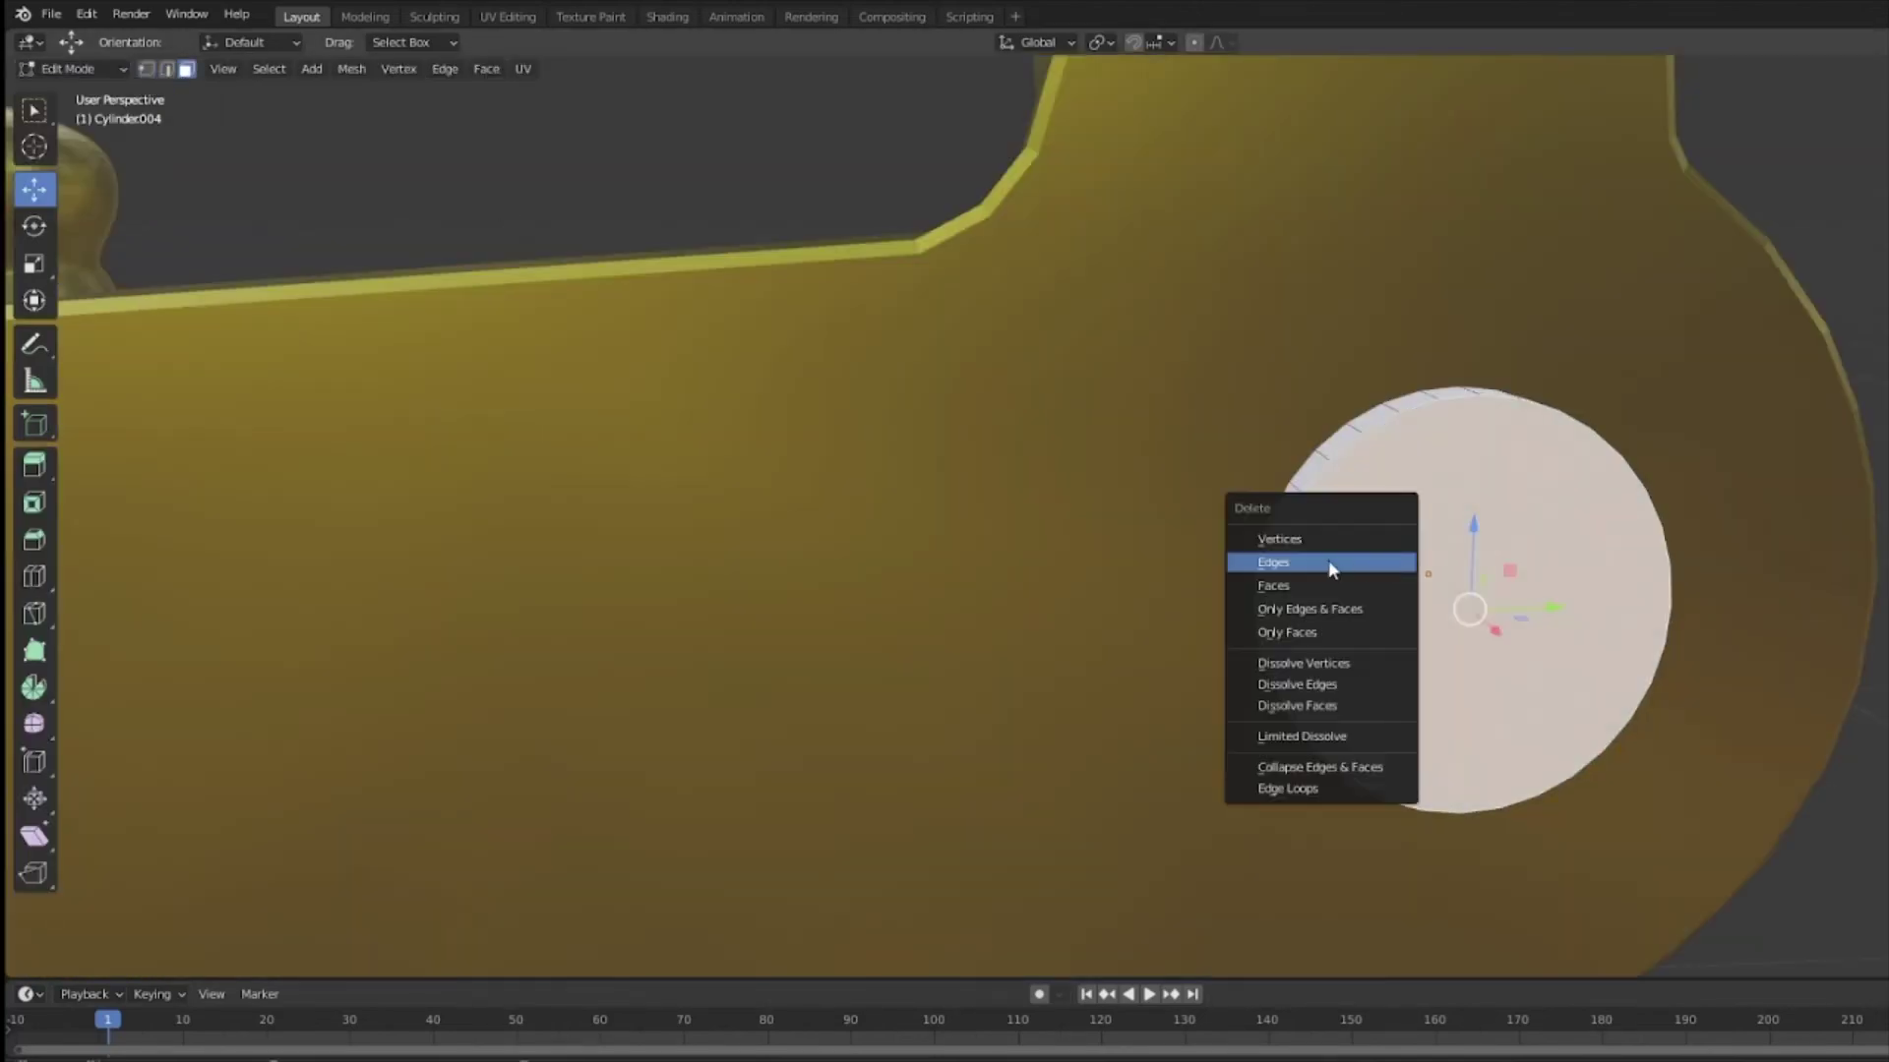
pyautogui.click(1322, 563)
pyautogui.moveTo(1551, 645); pyautogui.dragTo(1404, 587, button='middle')
pyautogui.scroll(2, 1404, 587)
pyautogui.scroll(3, 1444, 582)
pyautogui.scroll(-9, 1180, 522)
pyautogui.moveTo(1181, 522); pyautogui.dragTo(1264, 572, button='middle')
pyautogui.moveTo(1340, 664); pyautogui.dragTo(1338, 582, button='middle')
# Step: Select the cylinder's inner end face in wireframe view and inset it with a thickness of 0.1377 m
pyautogui.hotkey('shift', 'z')
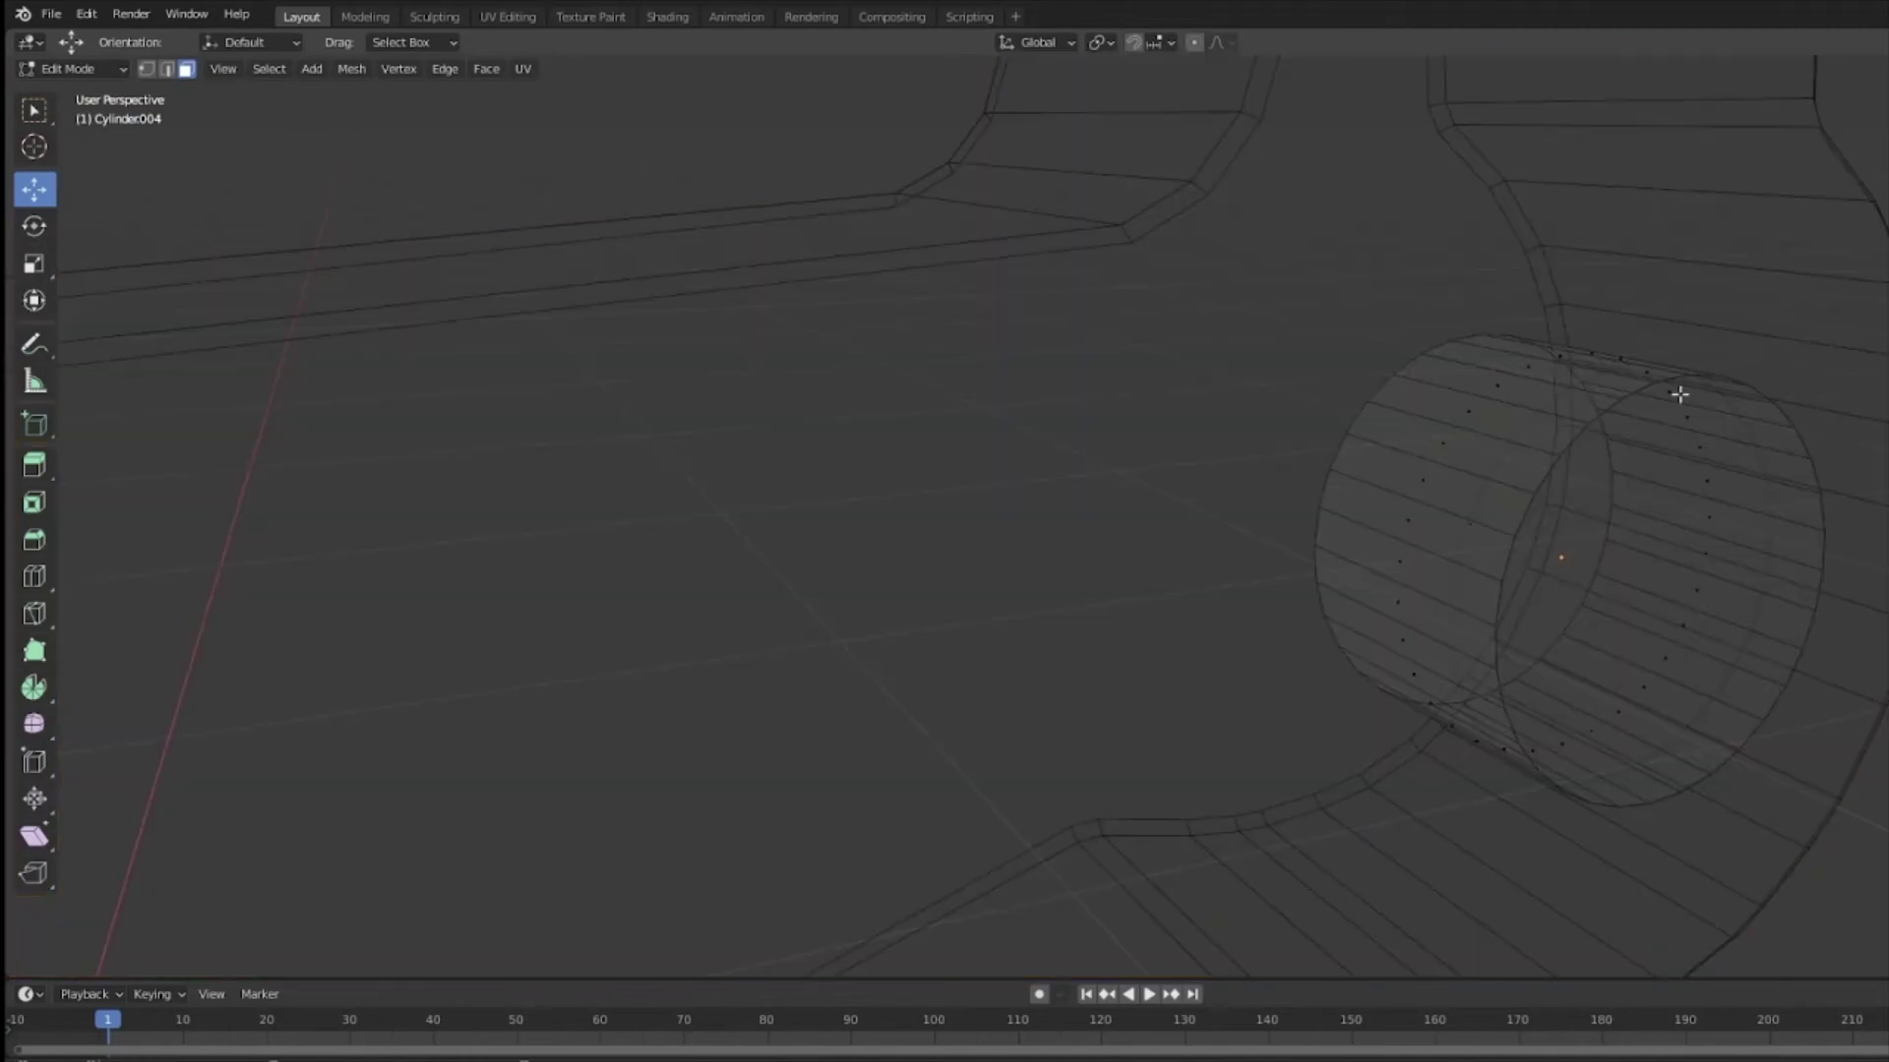
pyautogui.click(1406, 428)
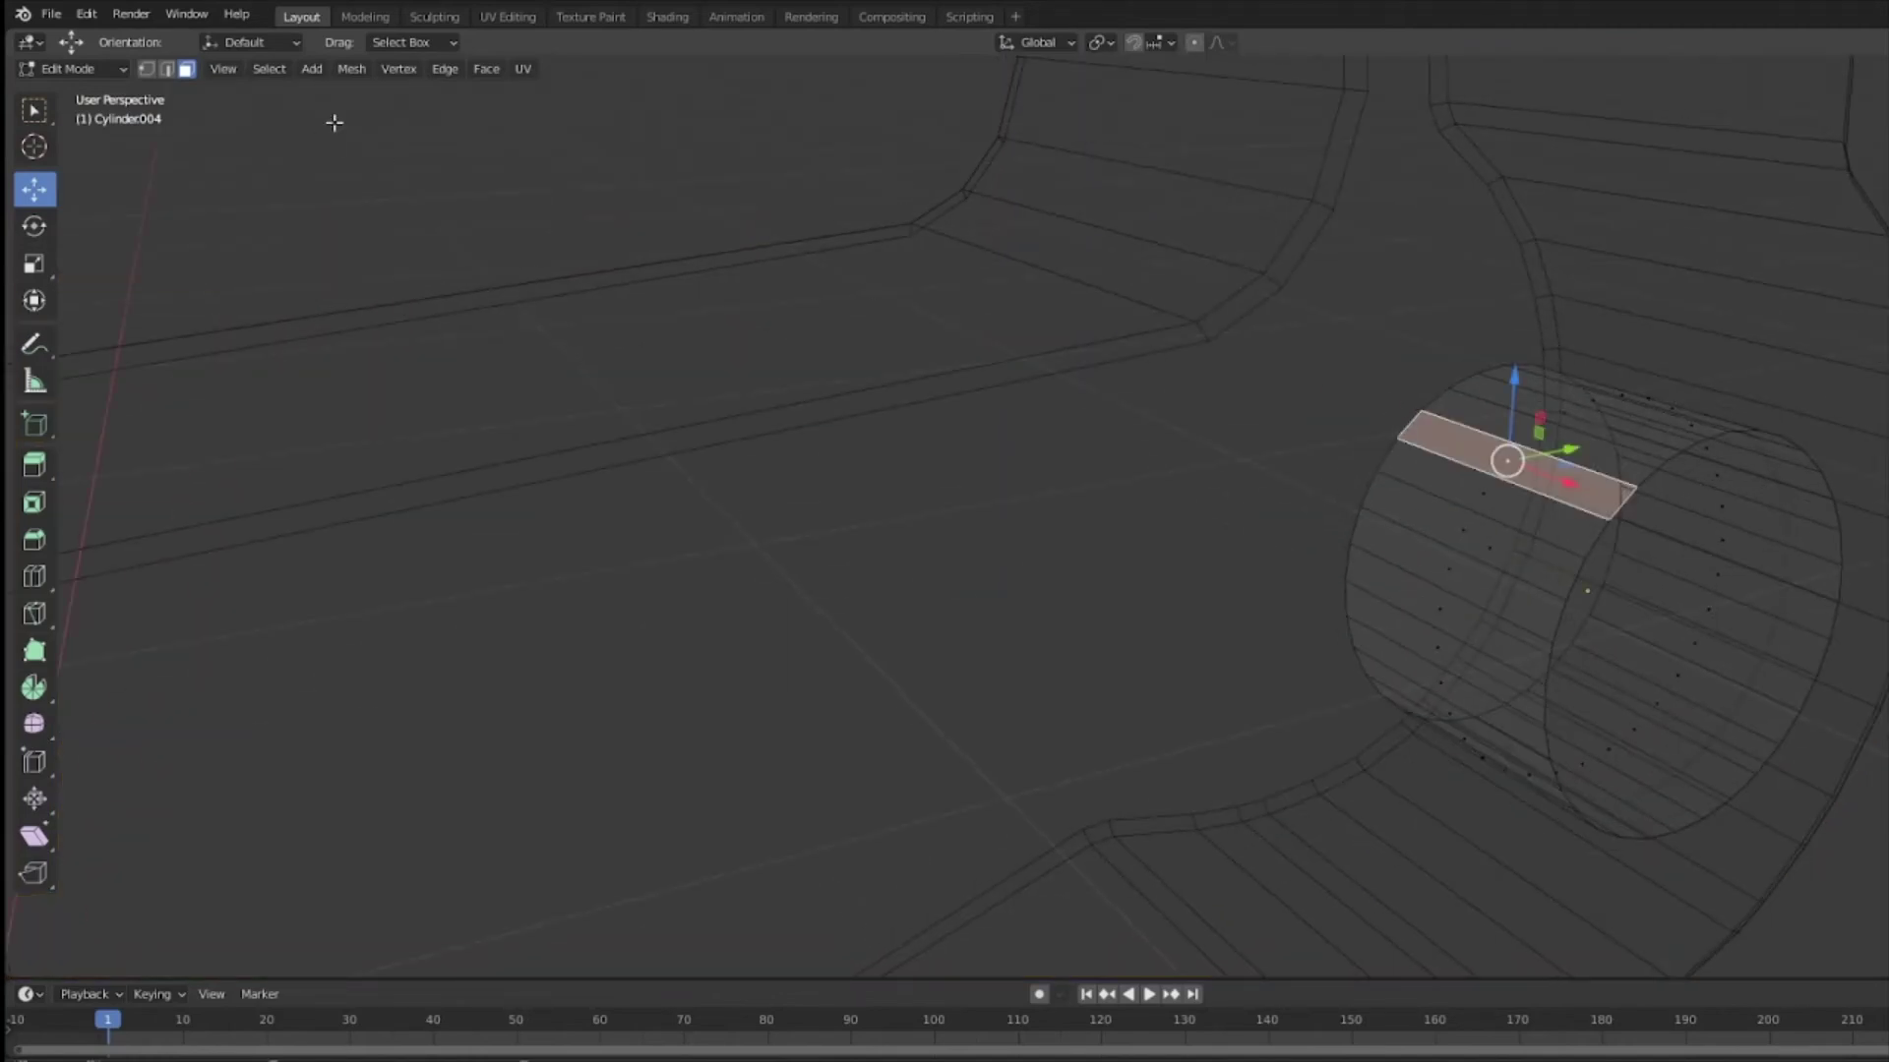
pyautogui.click(167, 69)
pyautogui.click(1415, 418)
pyautogui.keyDown('alt'); pyautogui.click(1408, 421); pyautogui.keyUp('alt')
pyautogui.moveTo(1210, 483); pyautogui.dragTo(1008, 440, button='middle')
pyautogui.click(35, 503)
pyautogui.moveTo(1252, 451); pyautogui.dragTo(1277, 486)
pyautogui.click(34, 190)
pyautogui.moveTo(1154, 540); pyautogui.dragTo(1131, 519, button='middle')
pyautogui.scroll(2, 1131, 519)
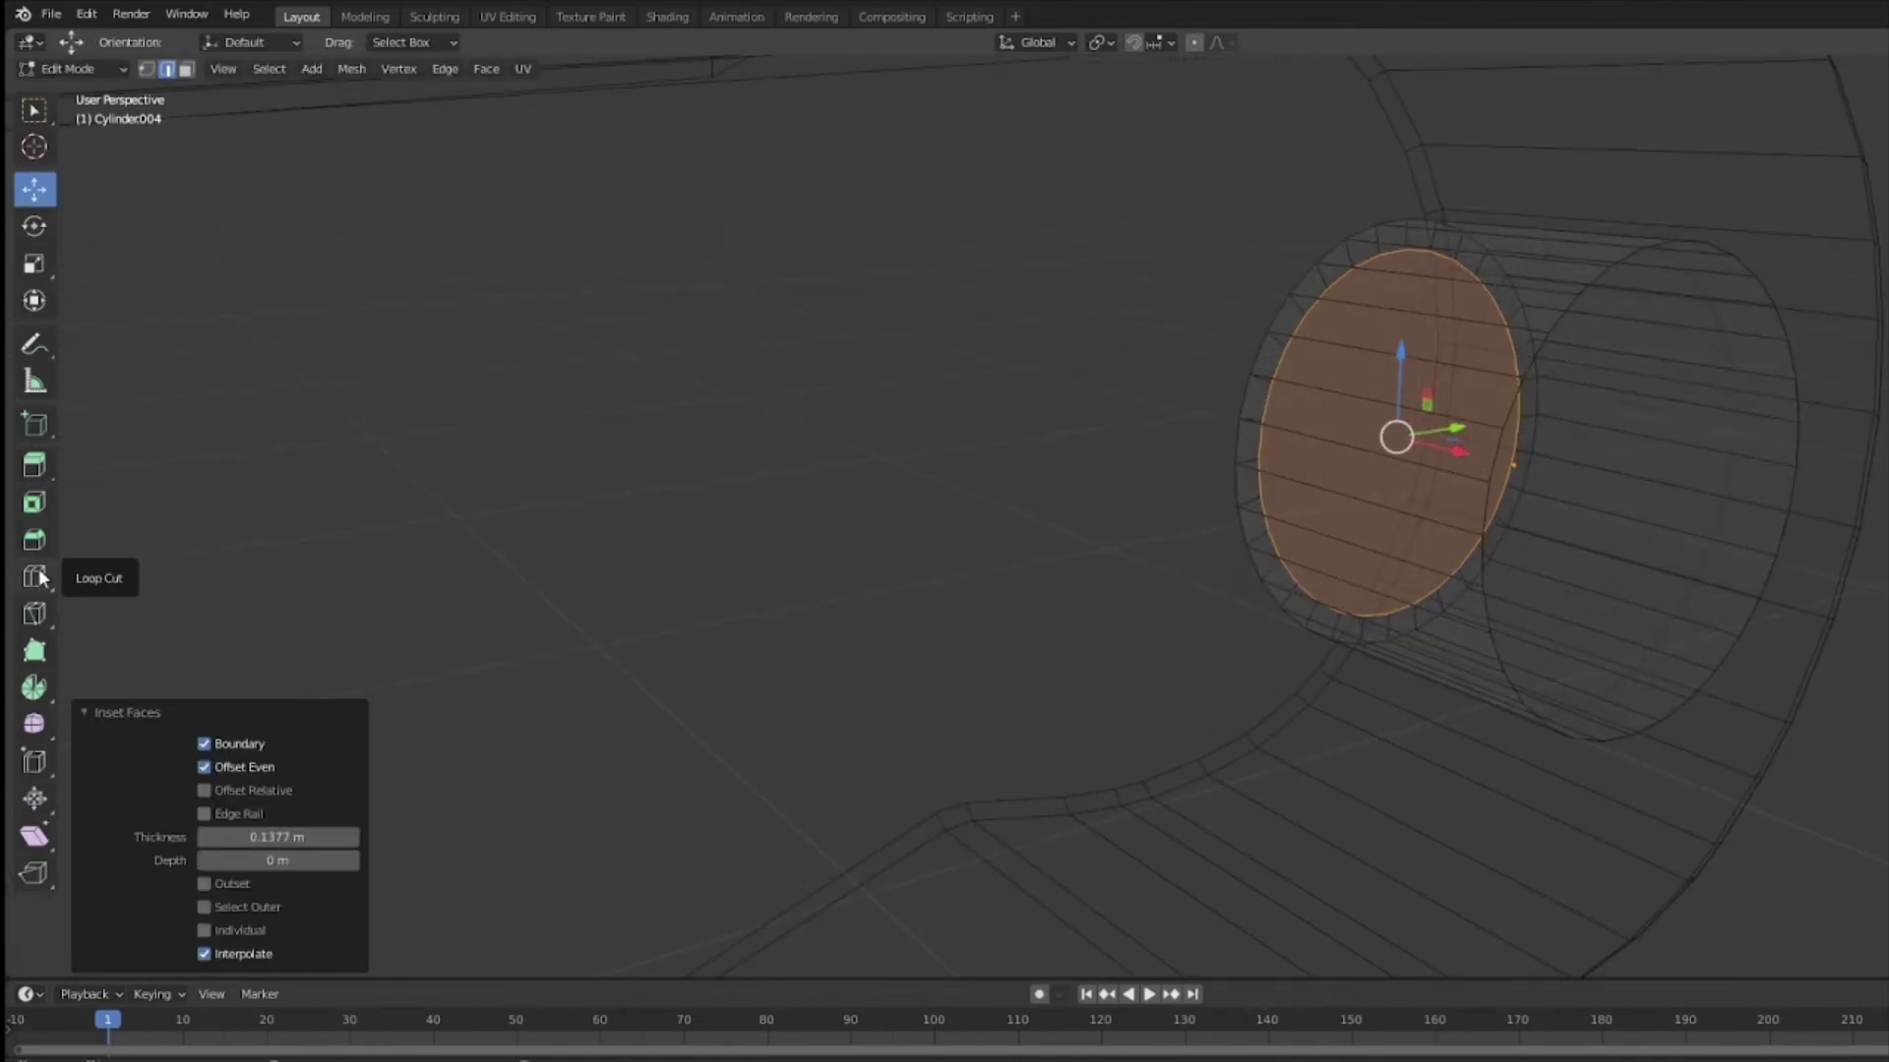
# Step: Extrude the inset inner face of the bolt toward the cylinder's open end
pyautogui.click(34, 464)
pyautogui.moveTo(1359, 430); pyautogui.dragTo(1513, 463)
pyautogui.press('s')
pyautogui.hotkey('shift', 'space')
pyautogui.press('g')
# Step: Bevel the raised inner disc with a width of 0.522 m and one segment, and return to object mode
pyautogui.click(40, 544)
pyautogui.moveTo(1377, 431); pyautogui.dragTo(1273, 399)
pyautogui.hotkey('shift', 'space')
pyautogui.press('g')
pyautogui.moveTo(1272, 400); pyautogui.dragTo(1520, 497, button='middle')
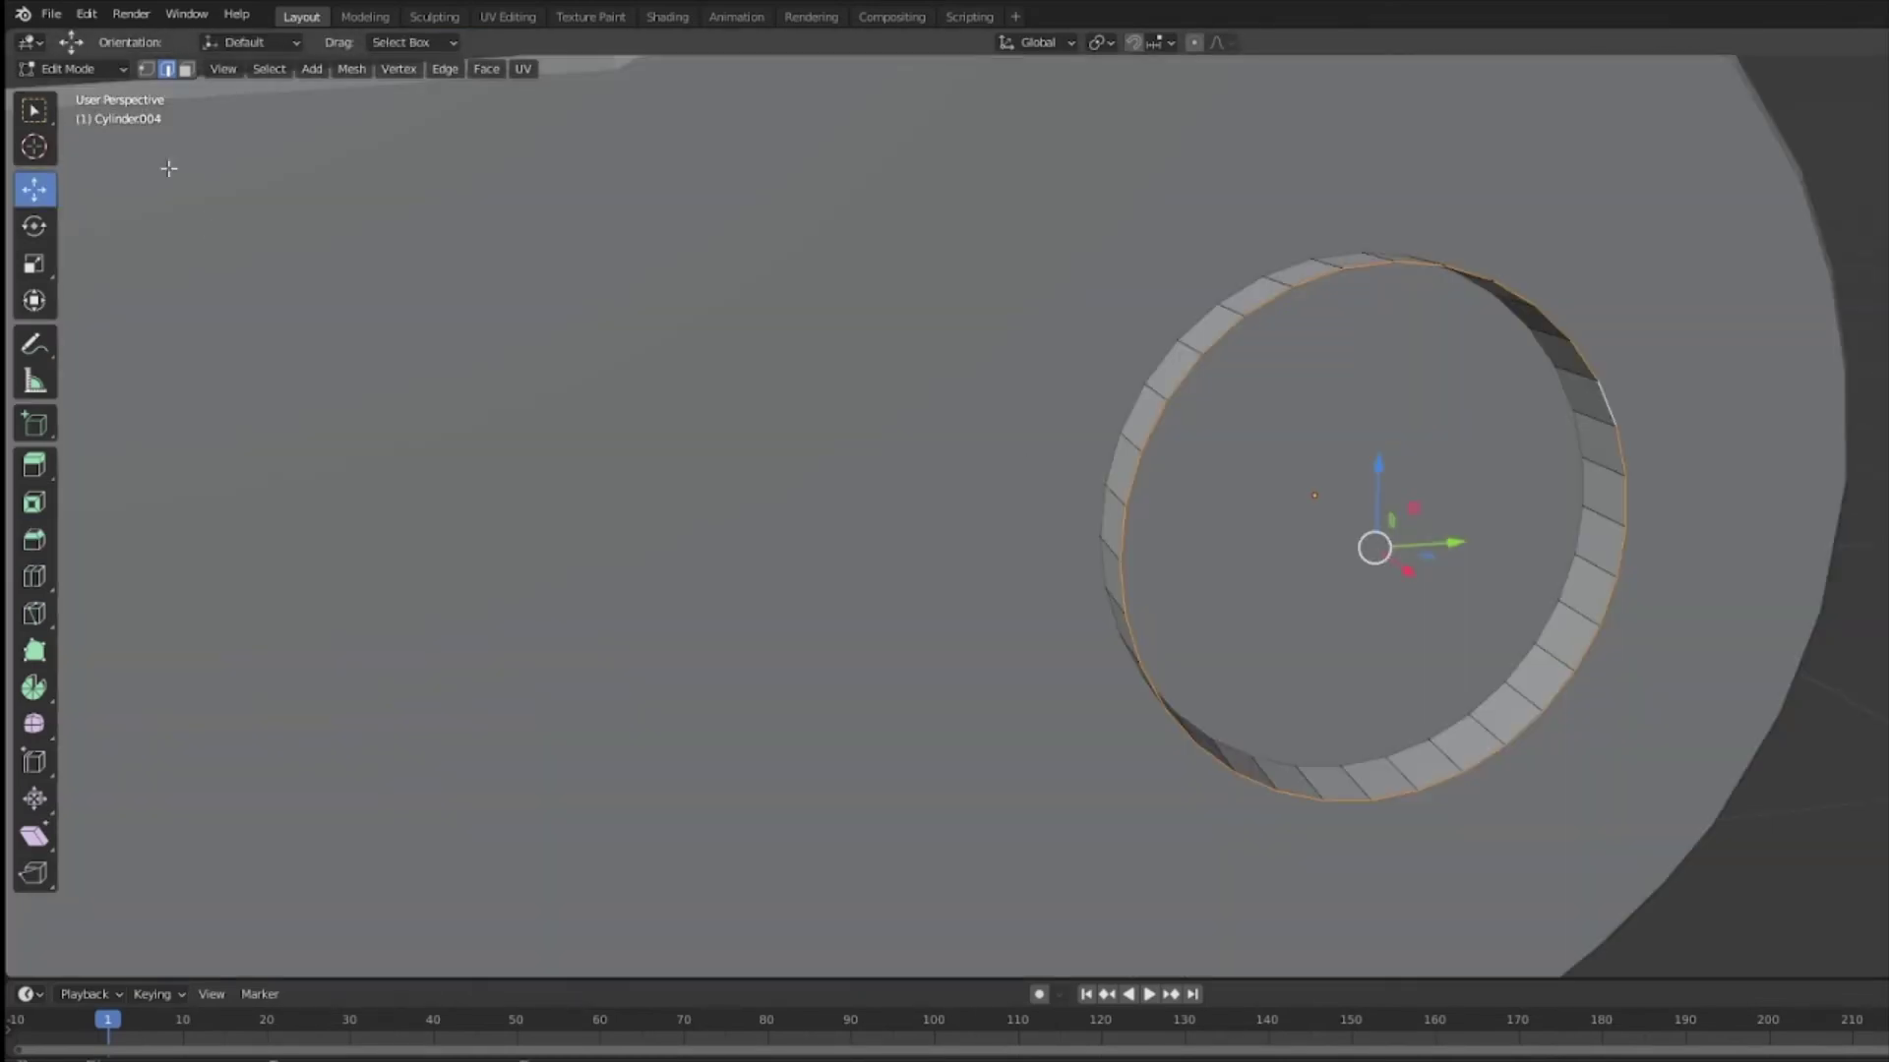
pyautogui.click(69, 69)
pyautogui.click(65, 93)
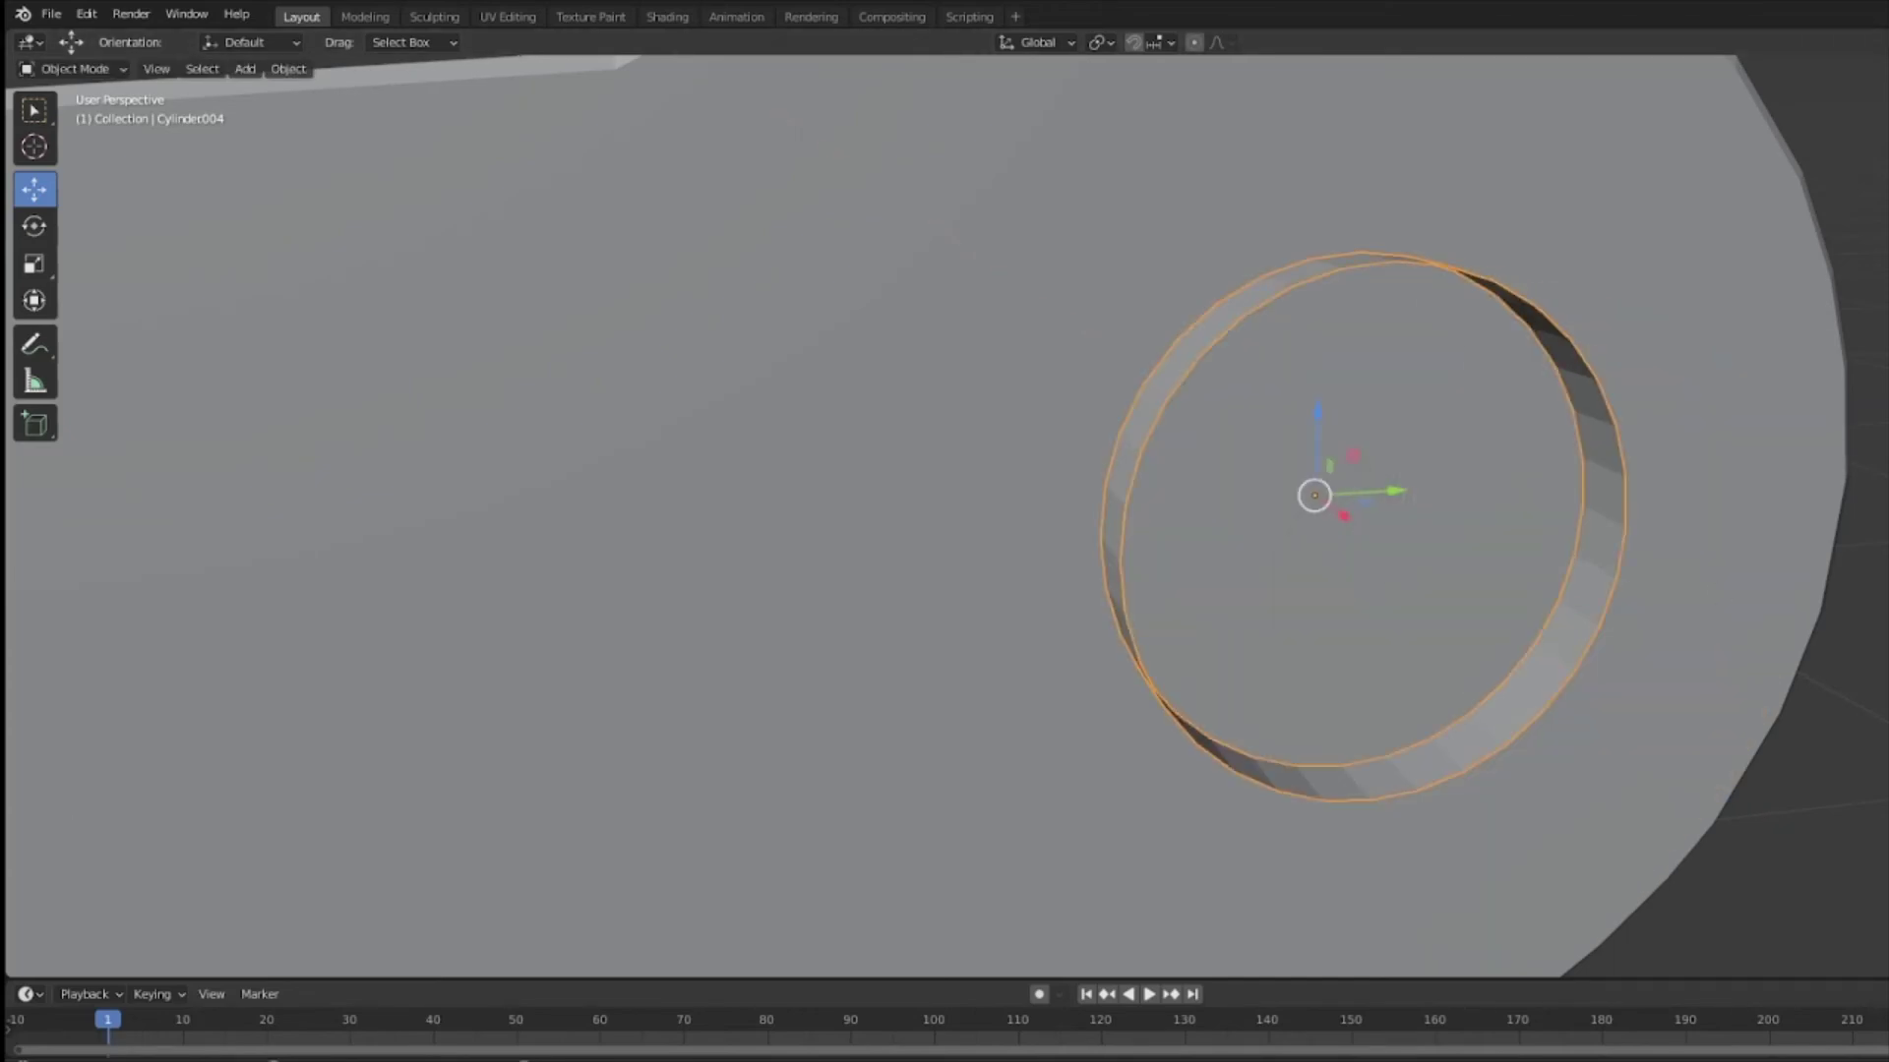
# Step: Try small moves of the hollow bolt along the X axis and undo them
pyautogui.hotkey('ctrl', 'z')
pyautogui.hotkey('ctrl', 'z')
pyautogui.moveTo(1340, 514)
pyautogui.mouseDown()
pyautogui.moveTo(1452, 586)
pyautogui.moveTo(1364, 525)
pyautogui.moveTo(1351, 556)
pyautogui.moveTo(1415, 569)
pyautogui.moveTo(1328, 501)
pyautogui.moveTo(1344, 514)
pyautogui.mouseUp()
pyautogui.hotkey('ctrl', 'z')
pyautogui.hotkey('ctrl', 'z')
pyautogui.hotkey('ctrl', 'z')
pyautogui.hotkey('ctrl', 'z')
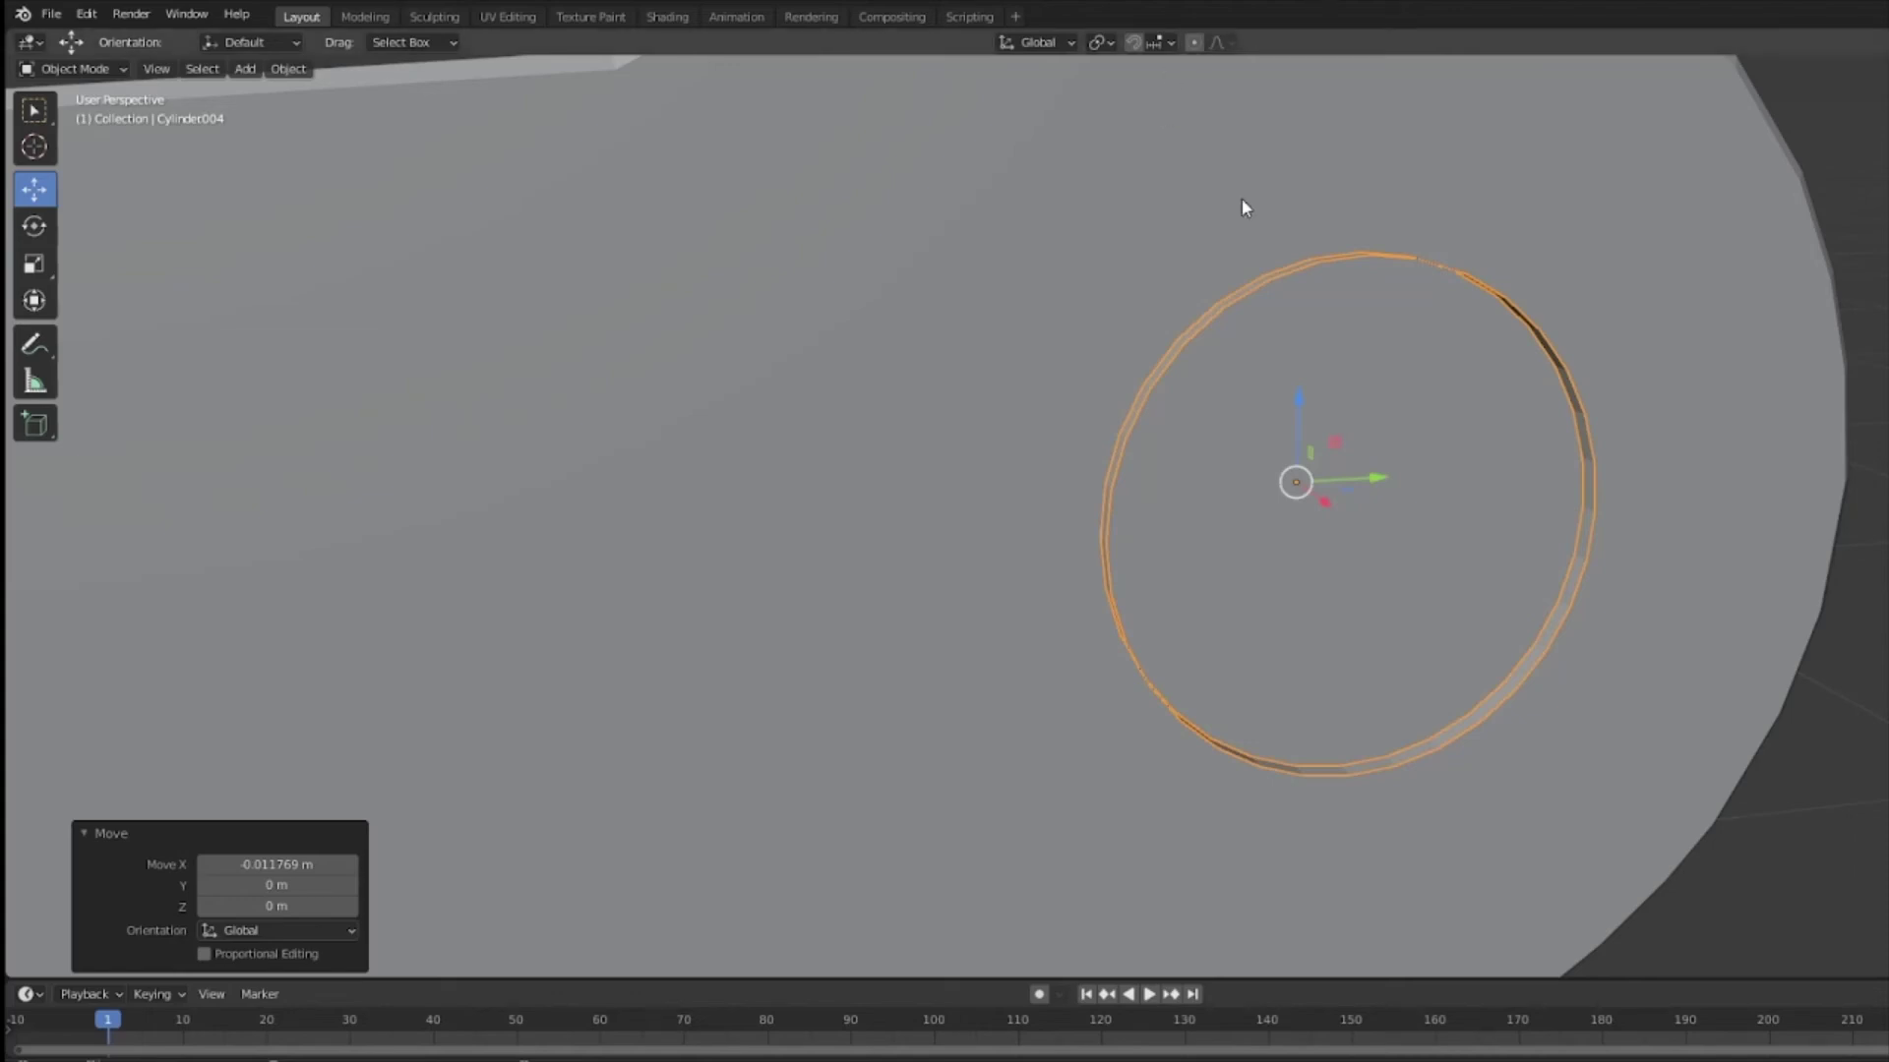
pyautogui.hotkey('ctrl', 'z')
pyautogui.hotkey('ctrl', 'shift', 'z')
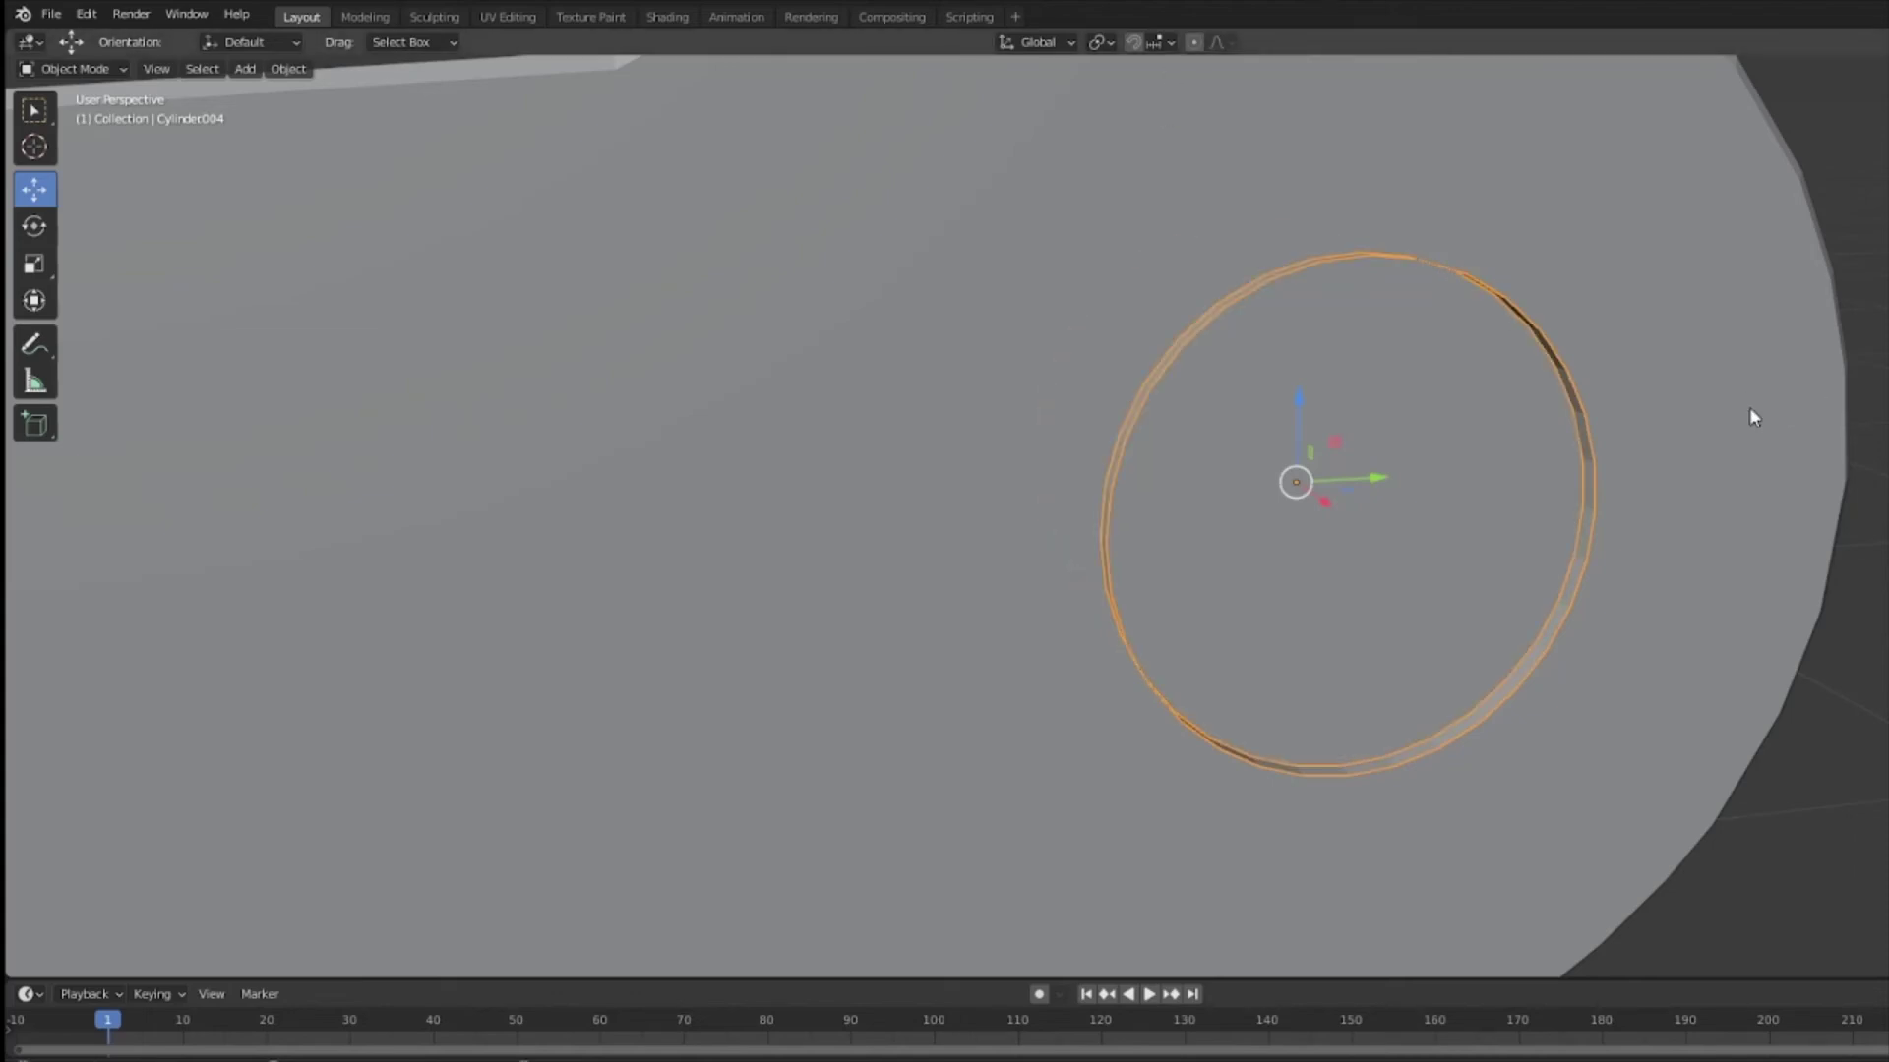
pyautogui.hotkey('ctrl', 'z')
pyautogui.hotkey('ctrl', 'shift', 'z')
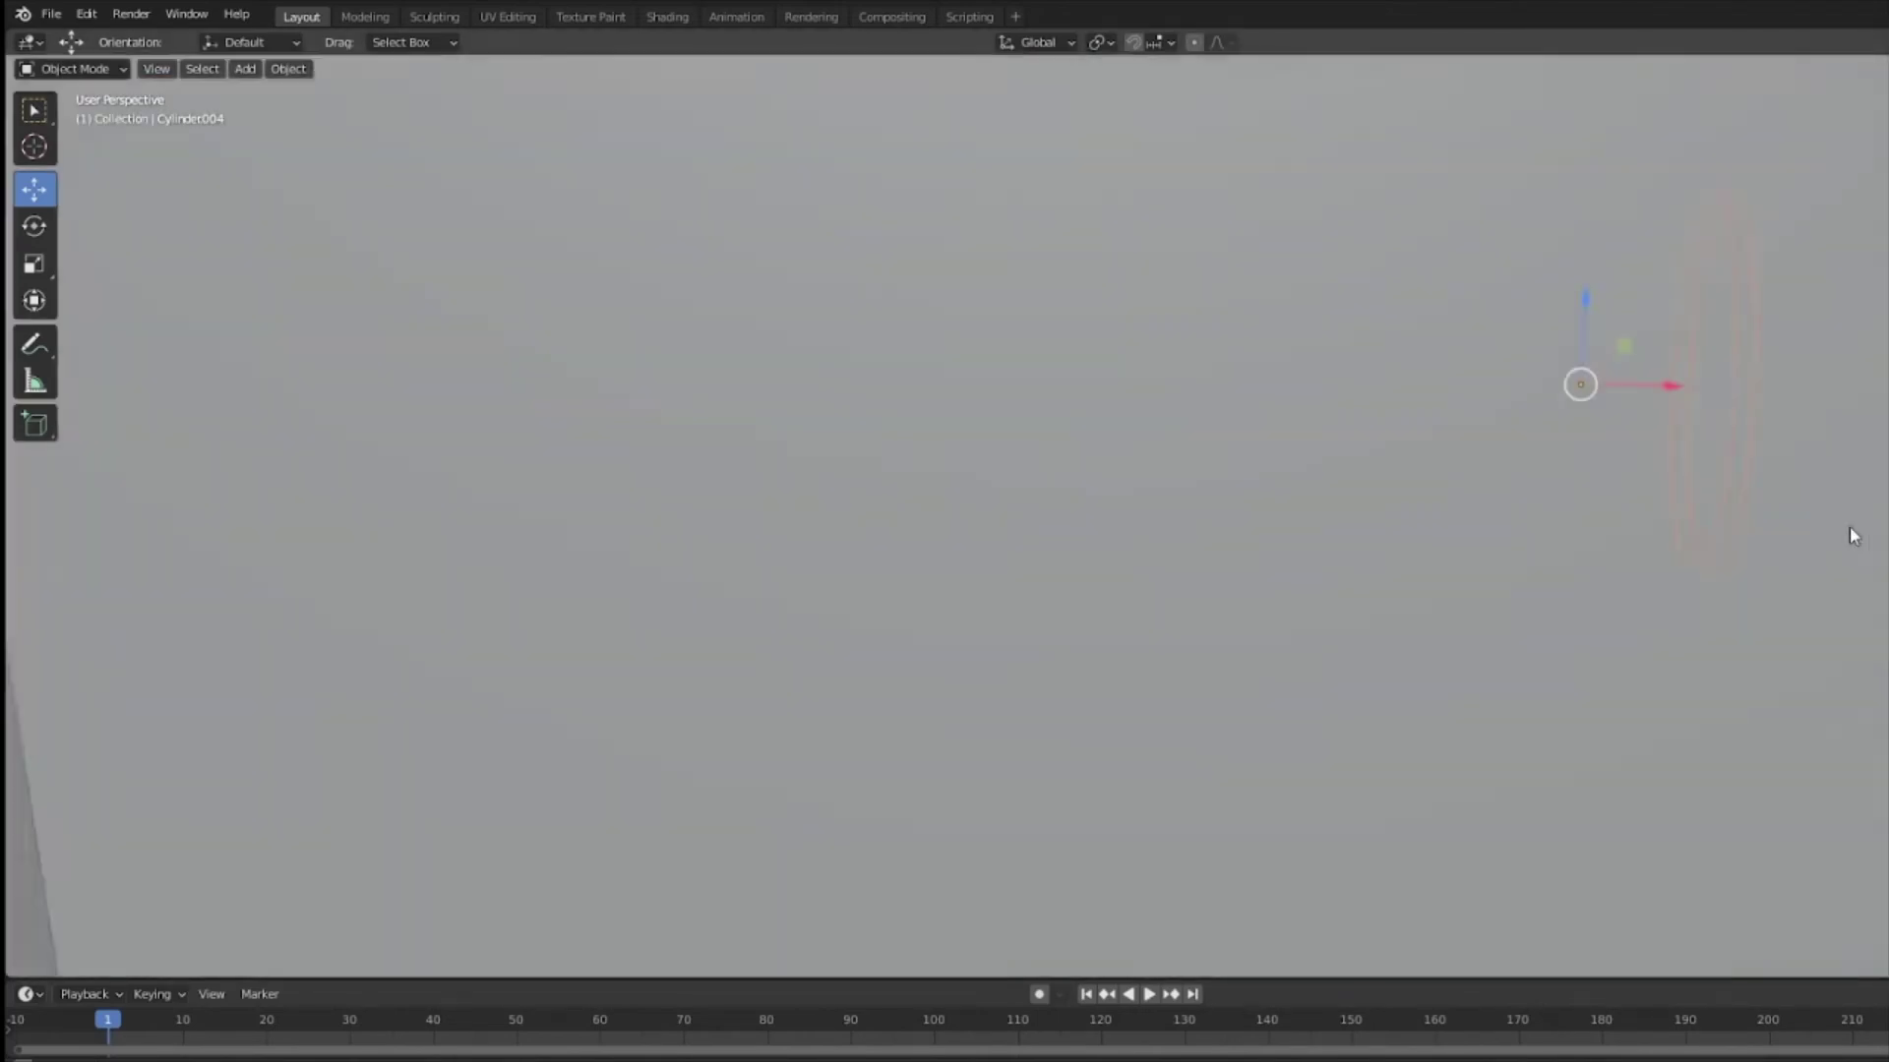
# Step: Move the hollow bolt about 0.095 m outward along X so its inner dome shows in front of the guard
pyautogui.press('g')
pyautogui.press('x')
pyautogui.moveTo(1672, 468); pyautogui.dragTo(1534, 443)
pyautogui.moveTo(1534, 443); pyautogui.dragTo(1785, 550, button='middle')
pyautogui.scroll(-3, 1872, 582)
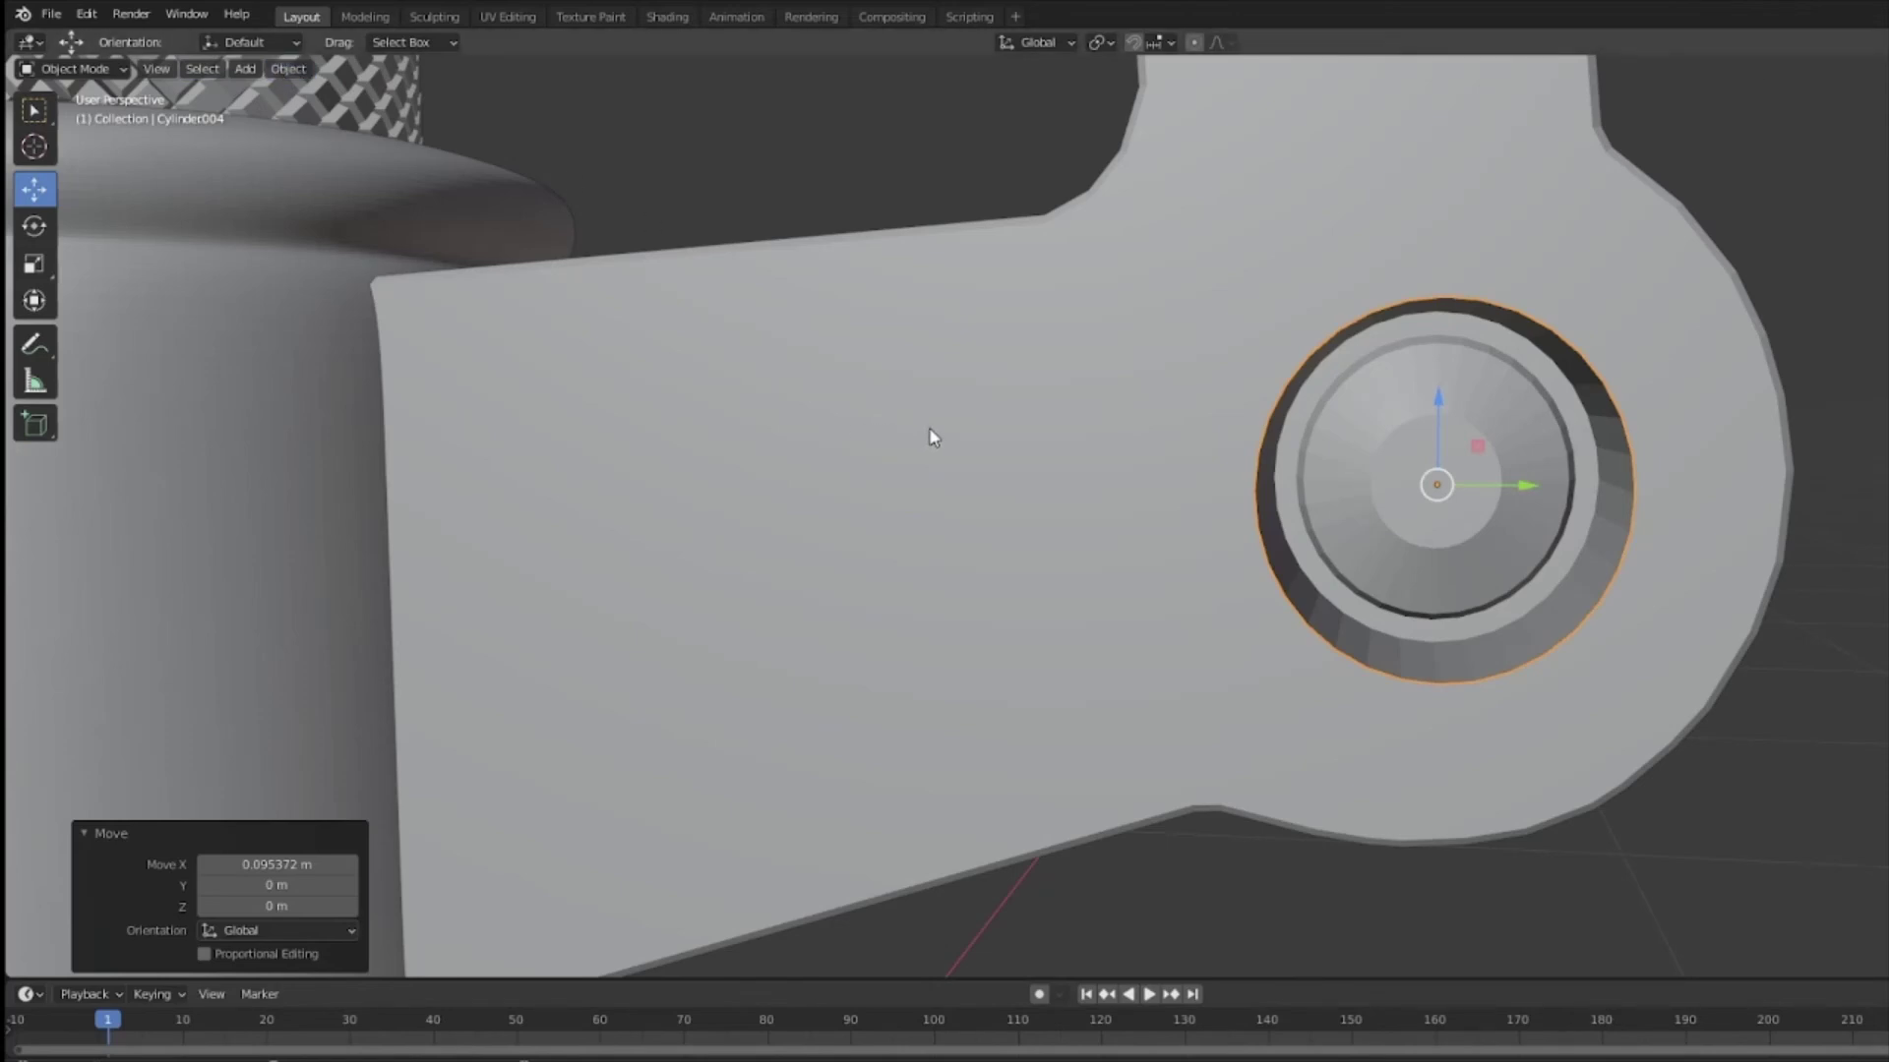
pyautogui.moveTo(925, 437); pyautogui.dragTo(995, 442, button='middle')
pyautogui.keyDown('shift'); pyautogui.moveTo(1448, 625); pyautogui.dragTo(1298, 577, button='middle'); pyautogui.keyUp('shift')
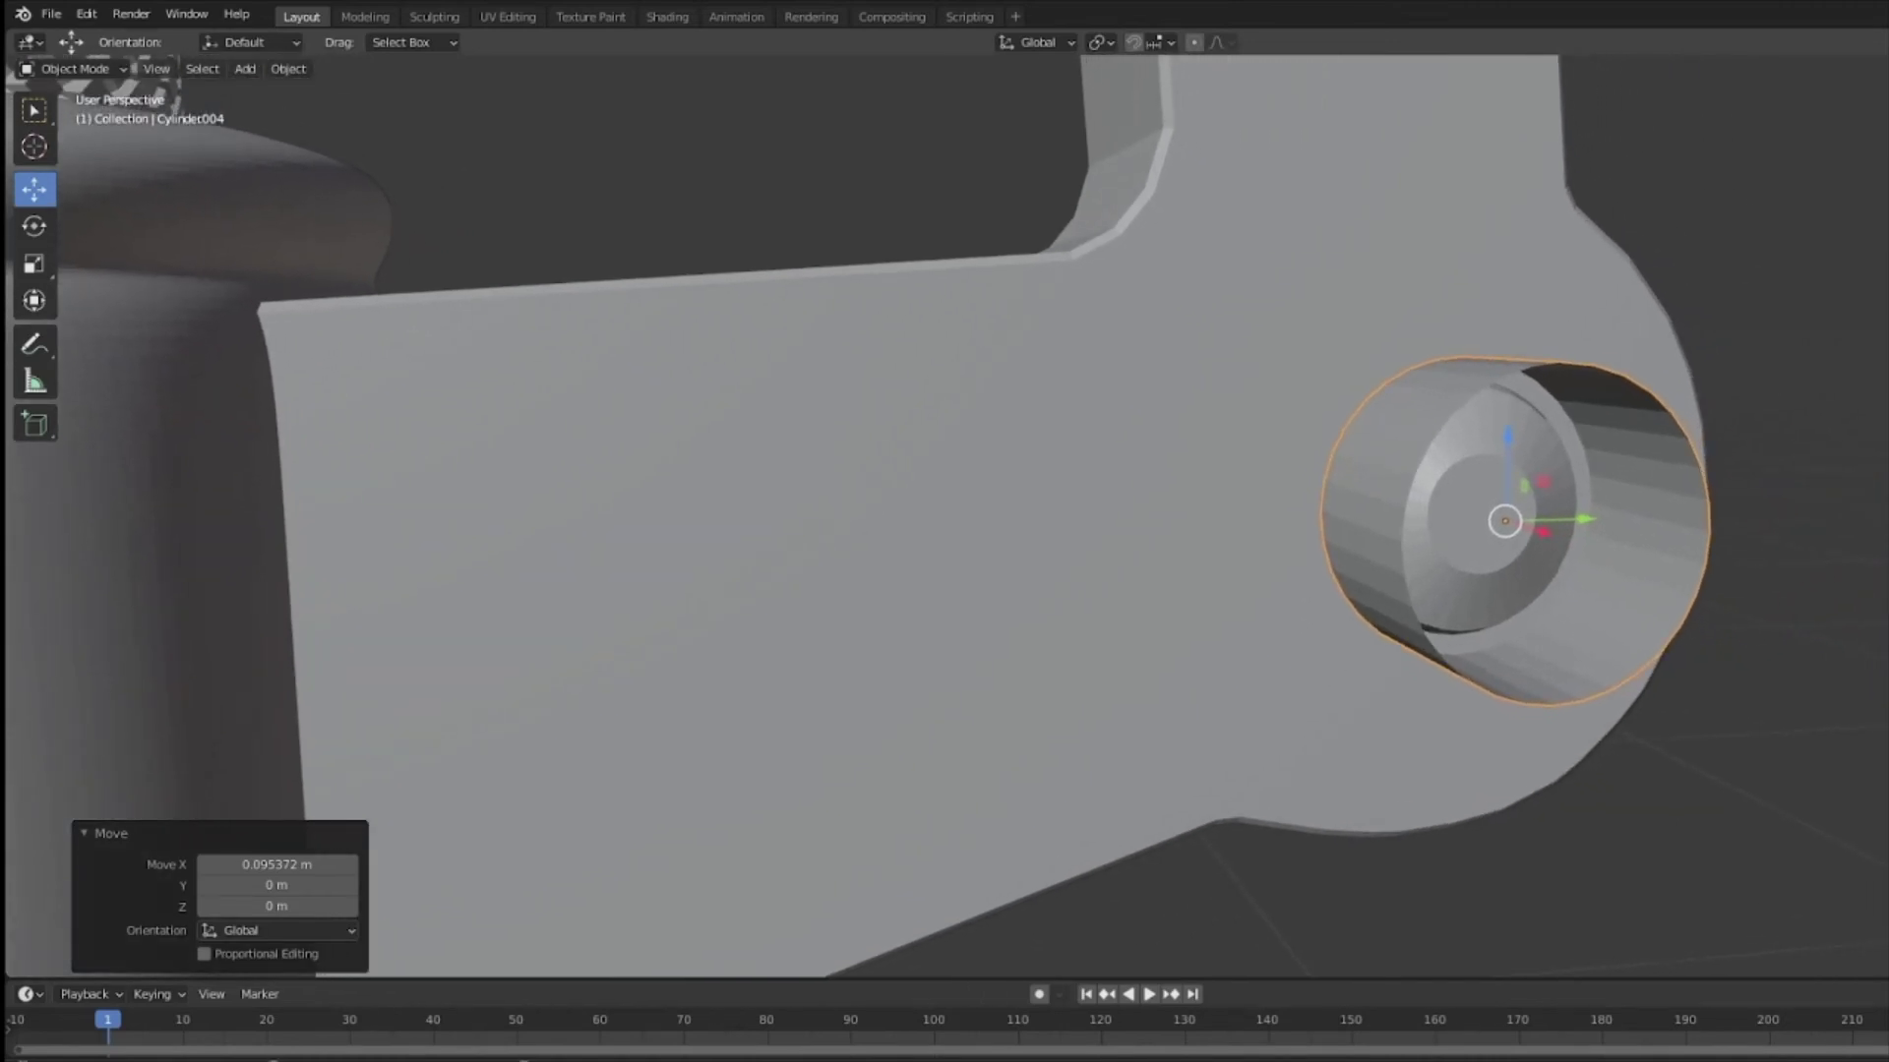
pyautogui.moveTo(1572, 496); pyautogui.dragTo(862, 436, button='middle')
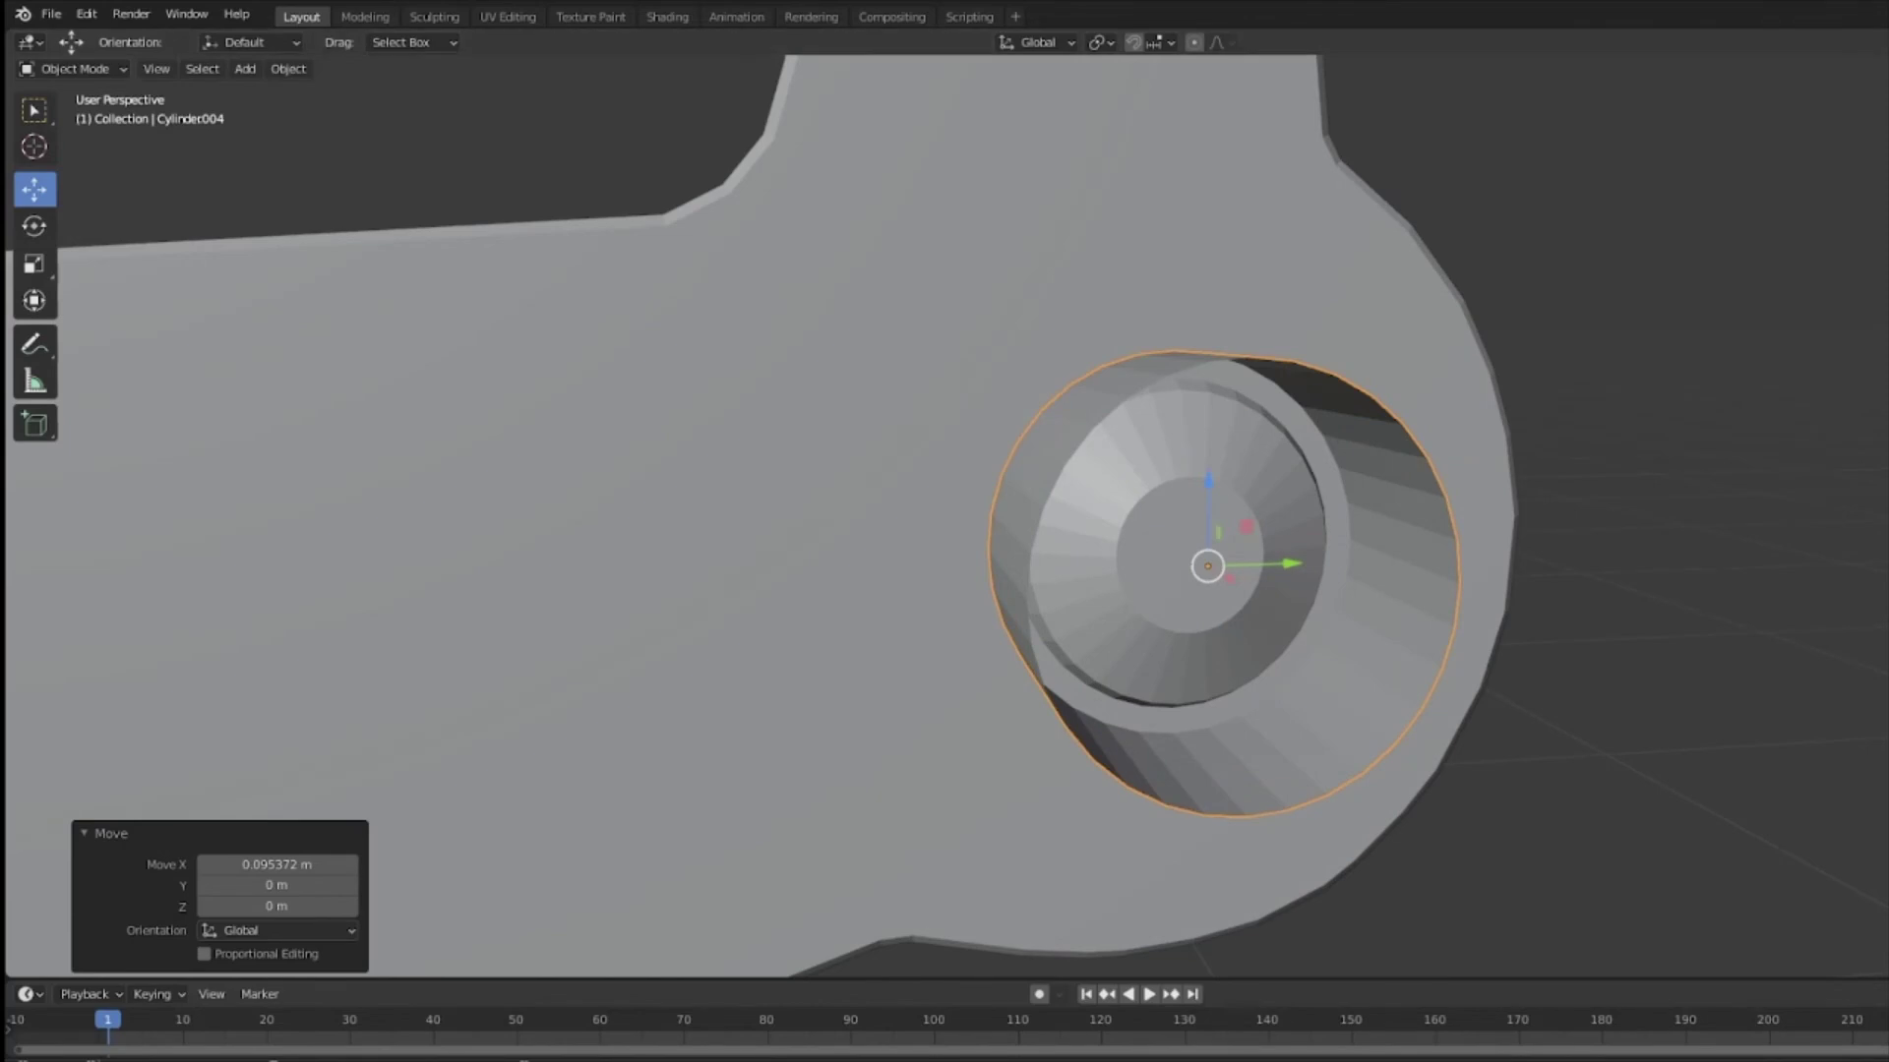
# Step: Try to bevel the bolt's open front rim in edit mode, and undo the attempt
pyautogui.click(74, 69)
pyautogui.click(104, 106)
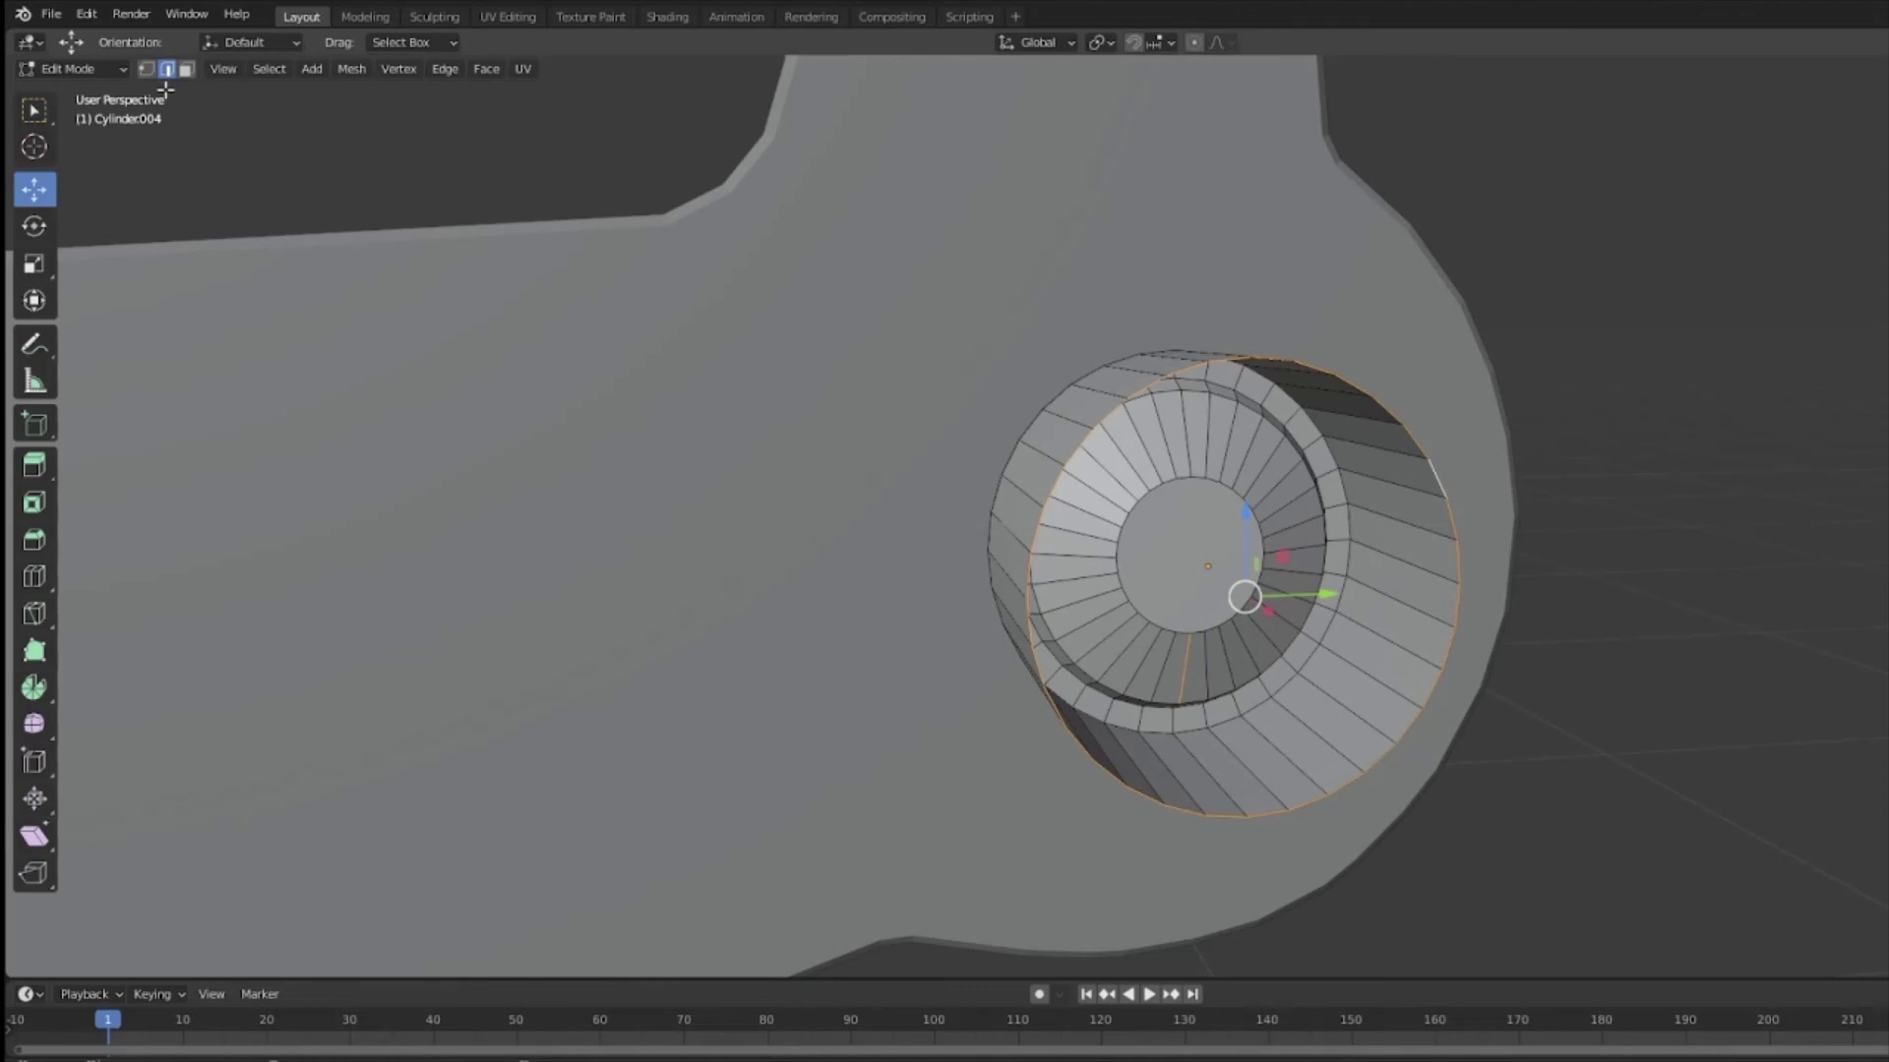
pyautogui.click(34, 539)
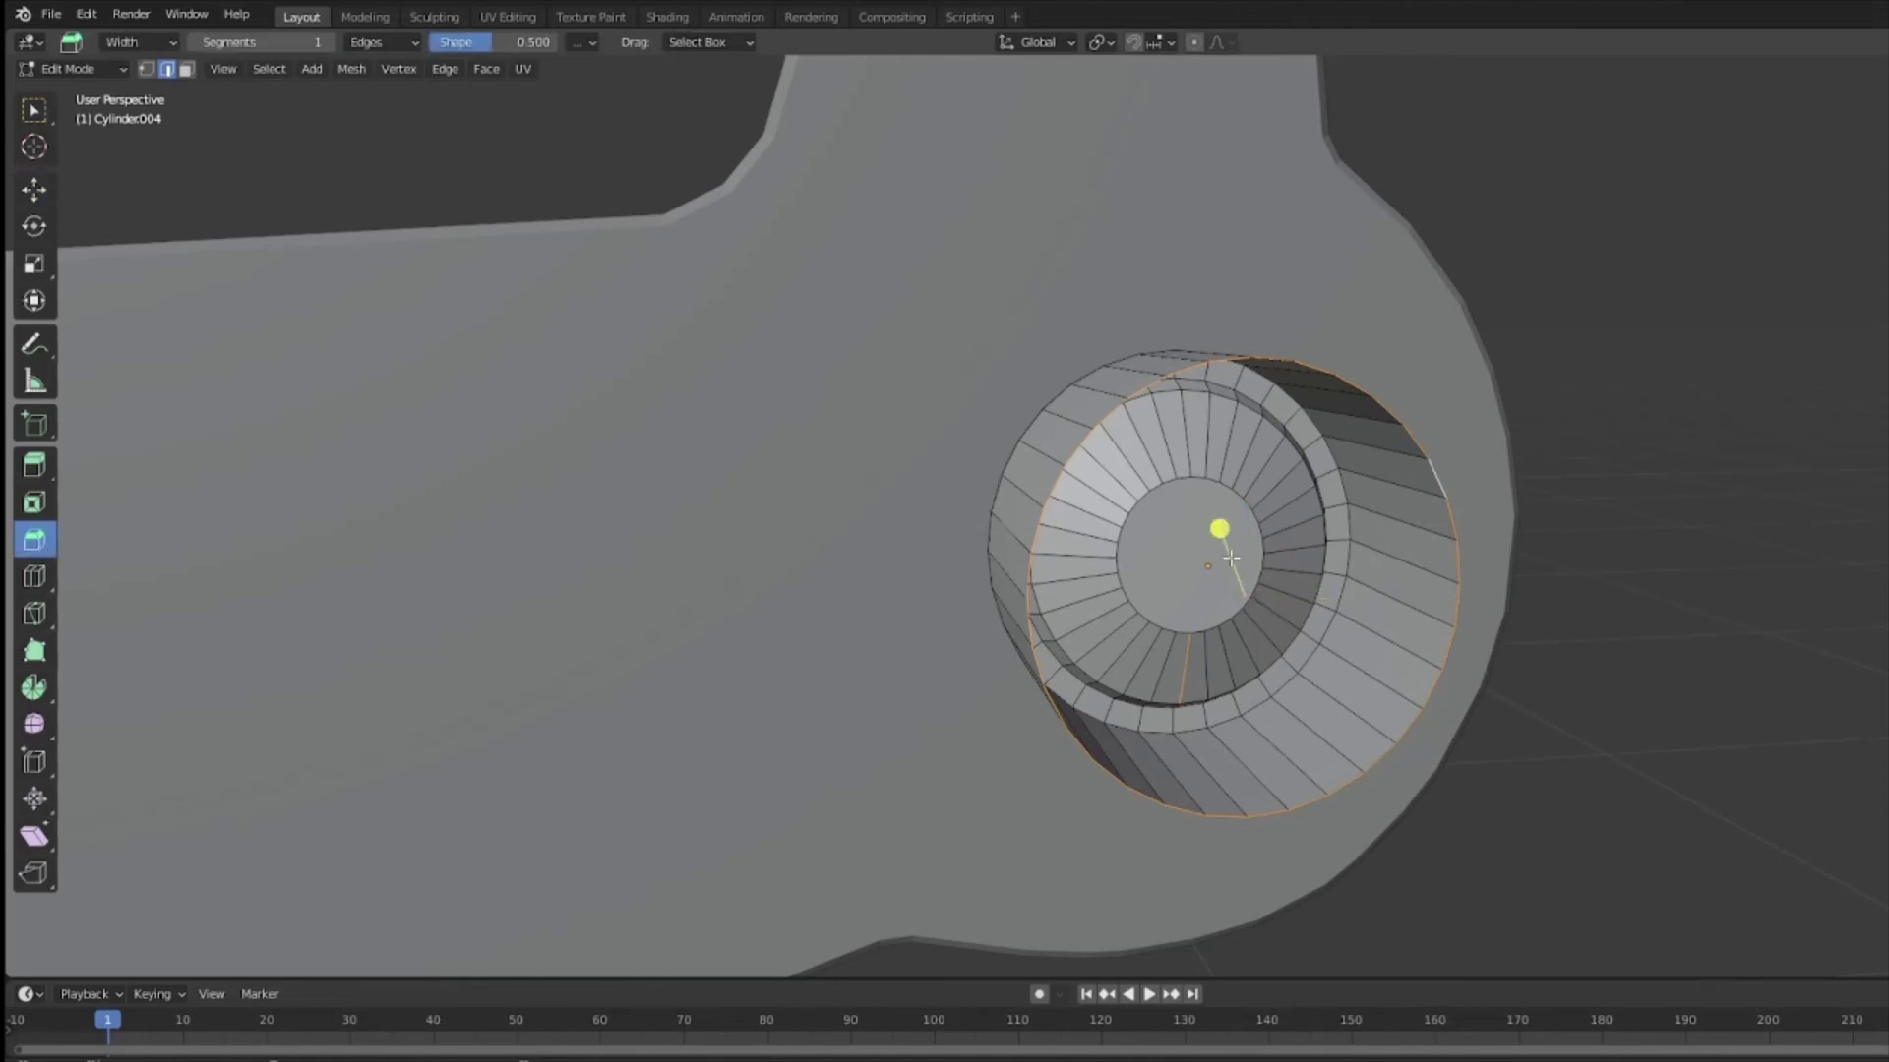
pyautogui.hotkey('ctrl', 'z')
# Step: Refine the bolt's raised inner disc into a dome whose rings converge at its centre
pyautogui.moveTo(1193, 499); pyautogui.dragTo(1107, 440)
pyautogui.keyDown('alt'); pyautogui.click(1261, 532); pyautogui.keyUp('alt')
pyautogui.keyDown('alt'); pyautogui.click(1210, 537); pyautogui.keyUp('alt')
pyautogui.moveTo(1165, 535); pyautogui.dragTo(1138, 504)
pyautogui.click(1524, 536)
pyautogui.moveTo(1524, 537)
pyautogui.mouseDown(button='middle')
pyautogui.moveTo(1480, 510)
pyautogui.moveTo(1591, 540)
pyautogui.moveTo(1506, 553)
pyautogui.mouseUp(button='middle')
pyautogui.click(46, 115)
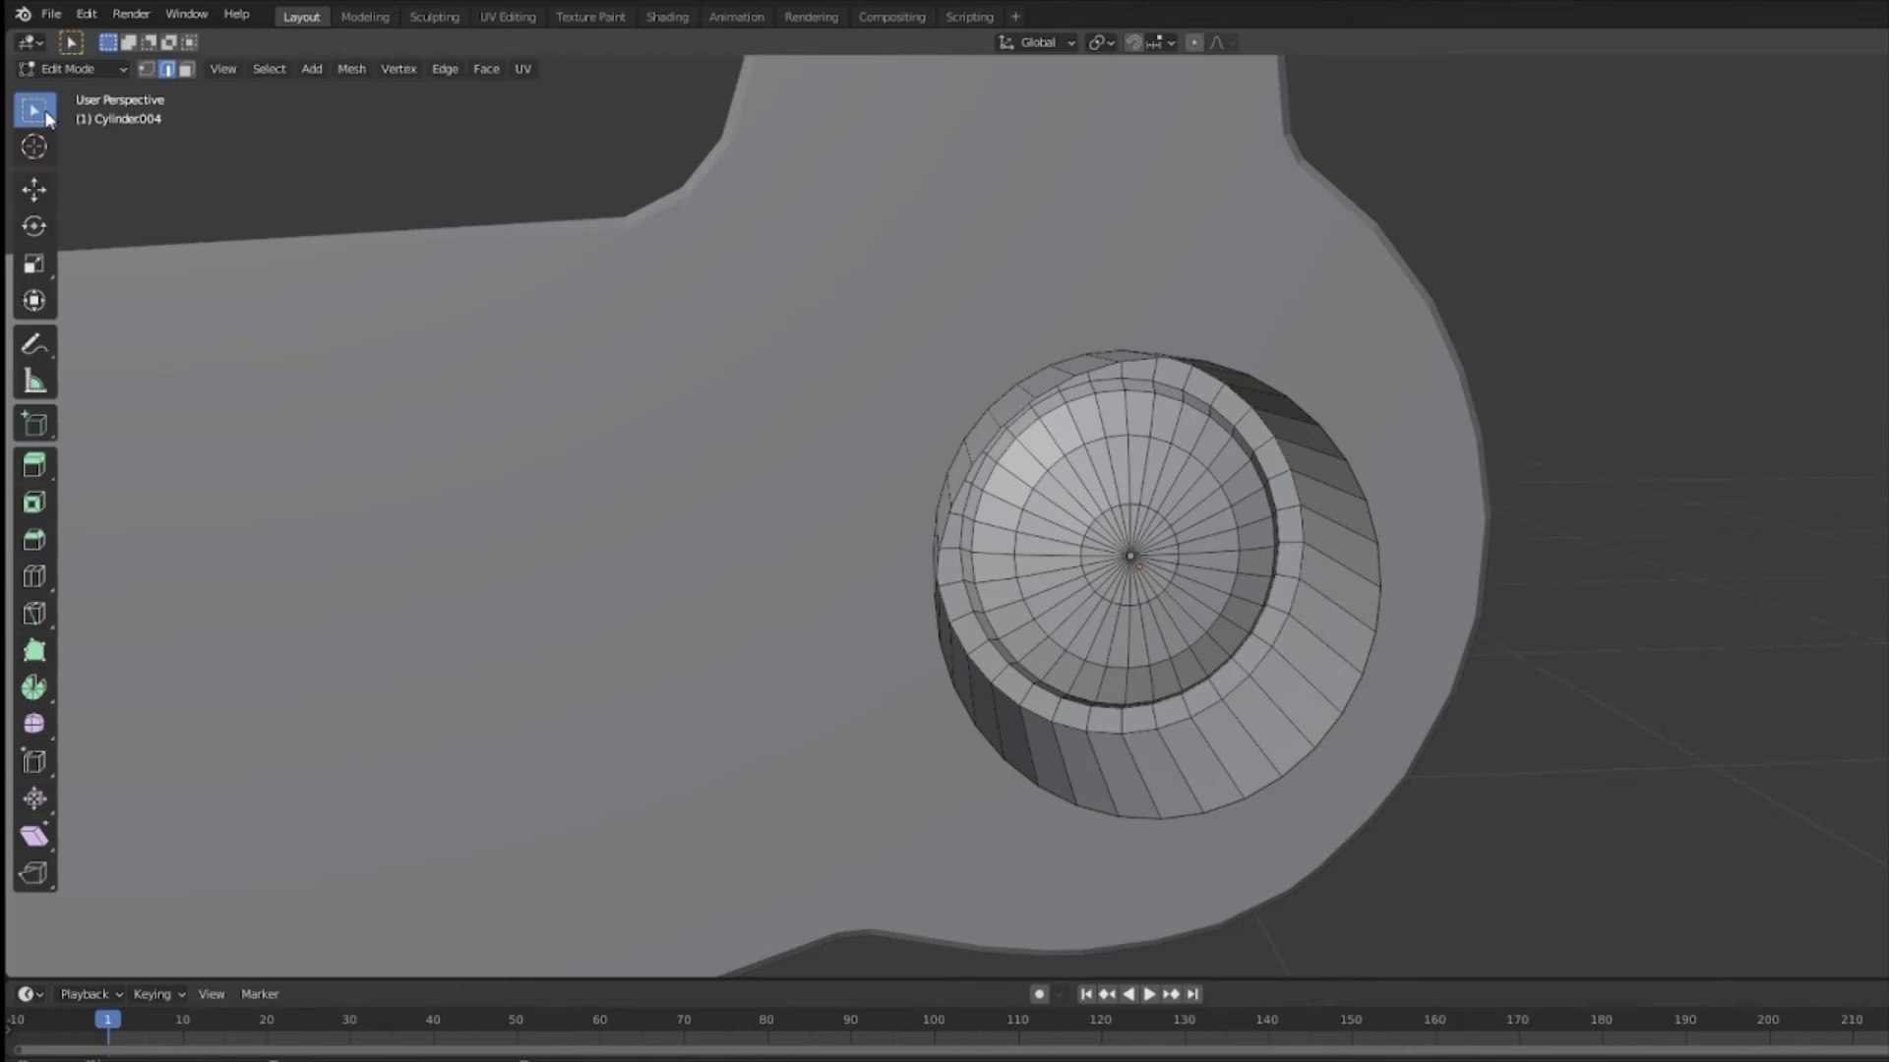
# Step: Select the bolt's open front edge loop and try to fill it
pyautogui.keyDown('alt'); pyautogui.click(1301, 410); pyautogui.keyUp('alt')
pyautogui.rightClick(1302, 413)
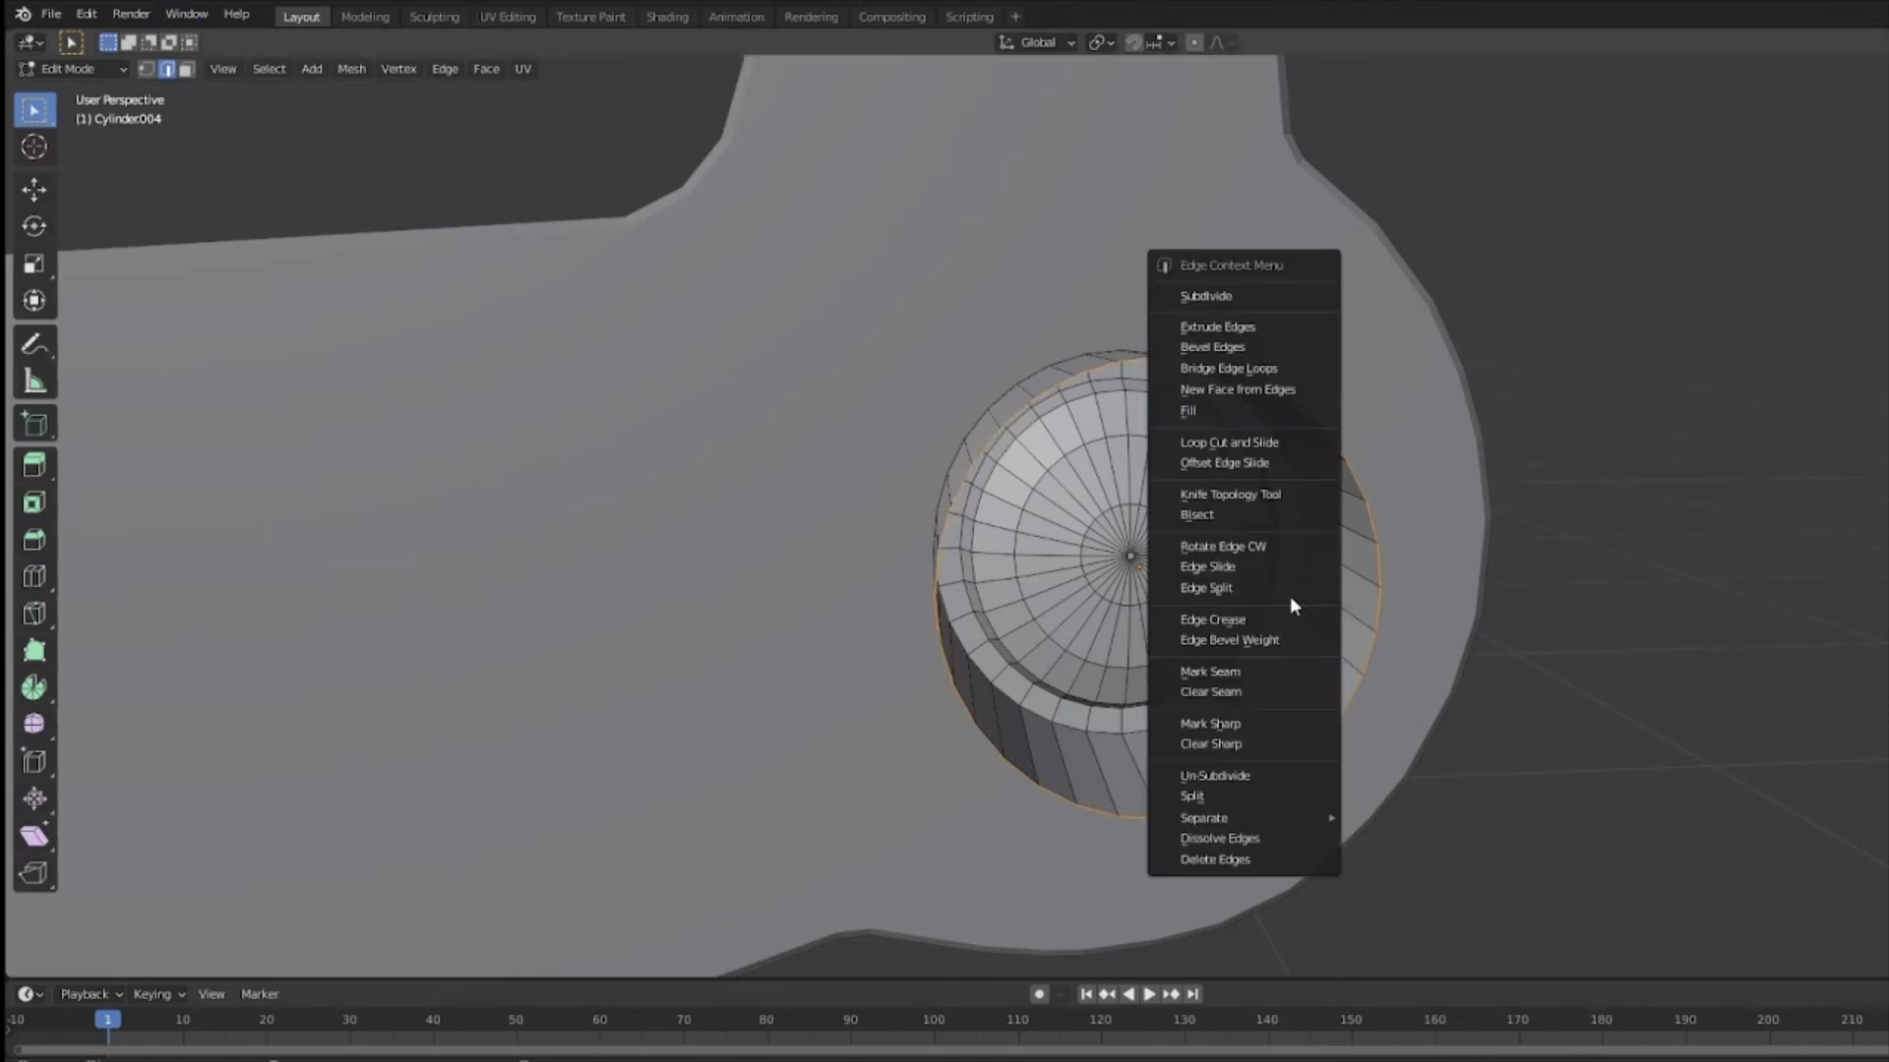
pyautogui.click(1257, 413)
pyautogui.moveTo(1298, 458); pyautogui.dragTo(1060, 404, button='middle')
# Step: Try twice to push the bolt's front rim inward along X, undoing each move
pyautogui.click(31, 185)
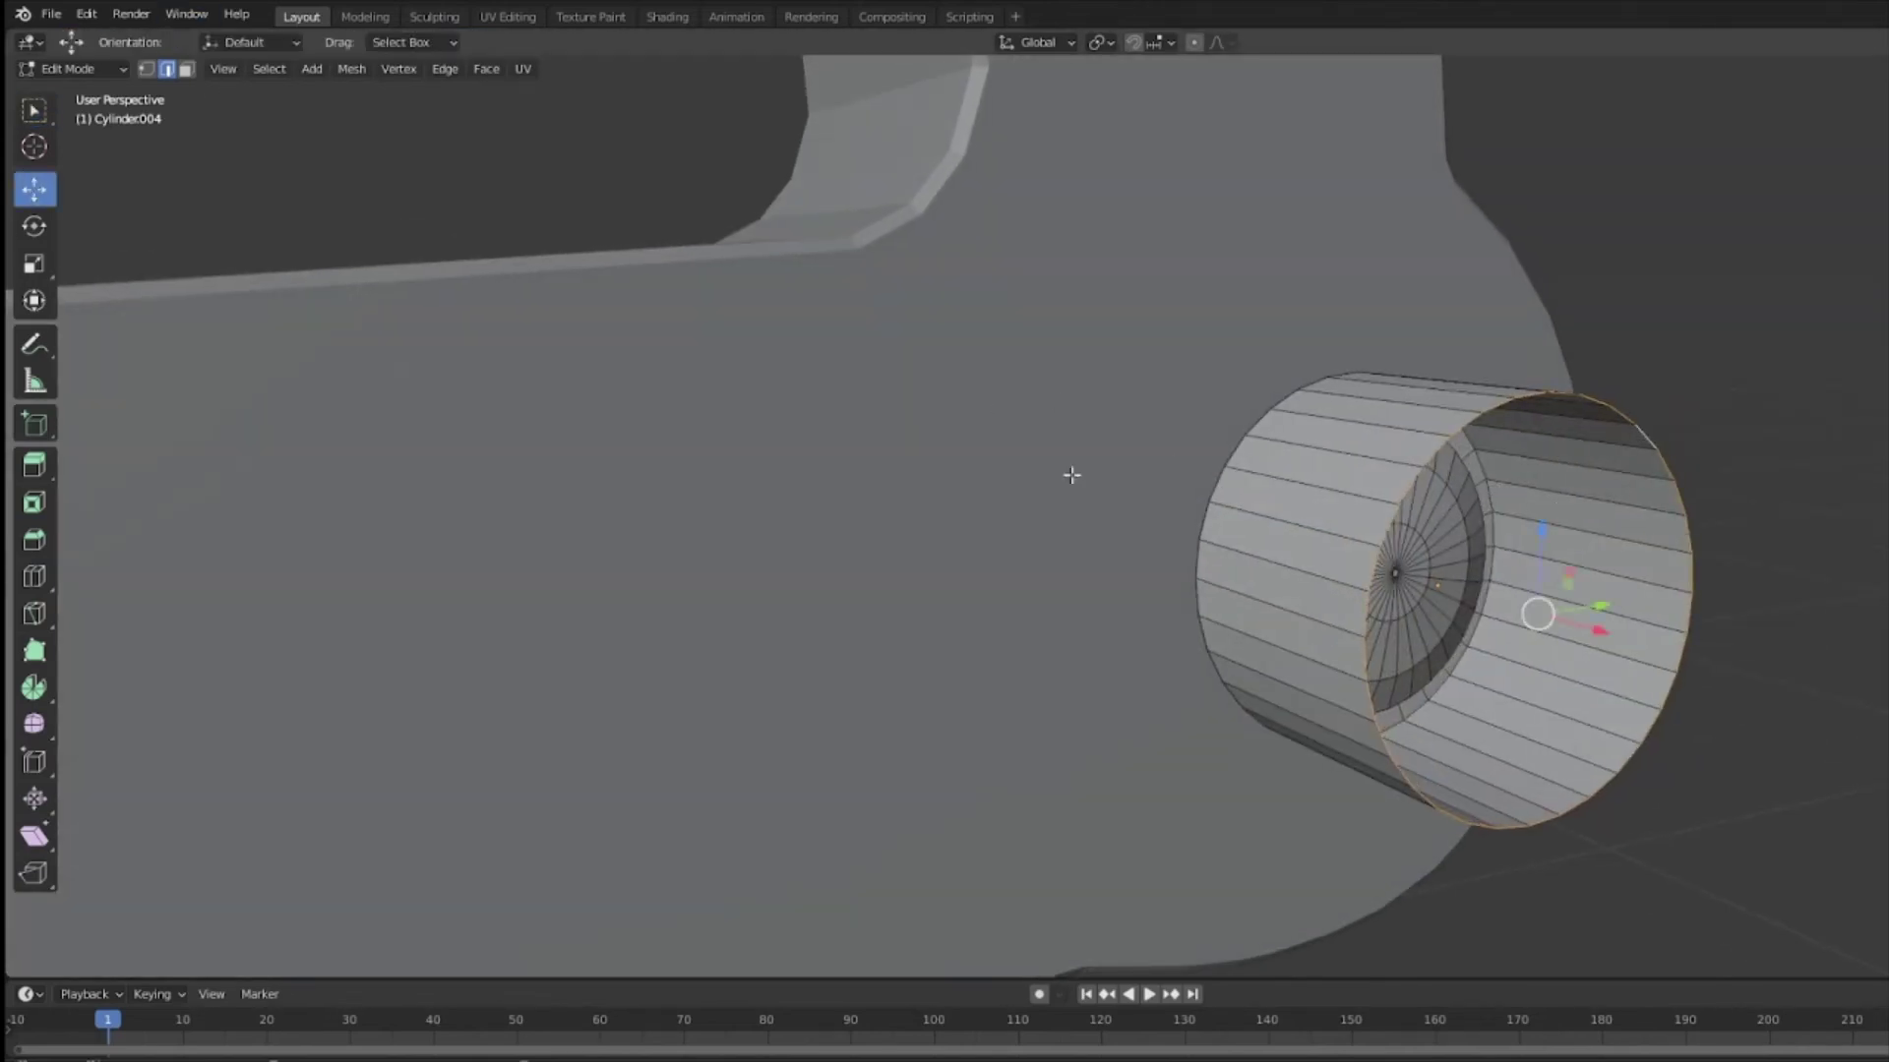
pyautogui.moveTo(1615, 641); pyautogui.dragTo(1418, 593)
pyautogui.hotkey('ctrl', 'z')
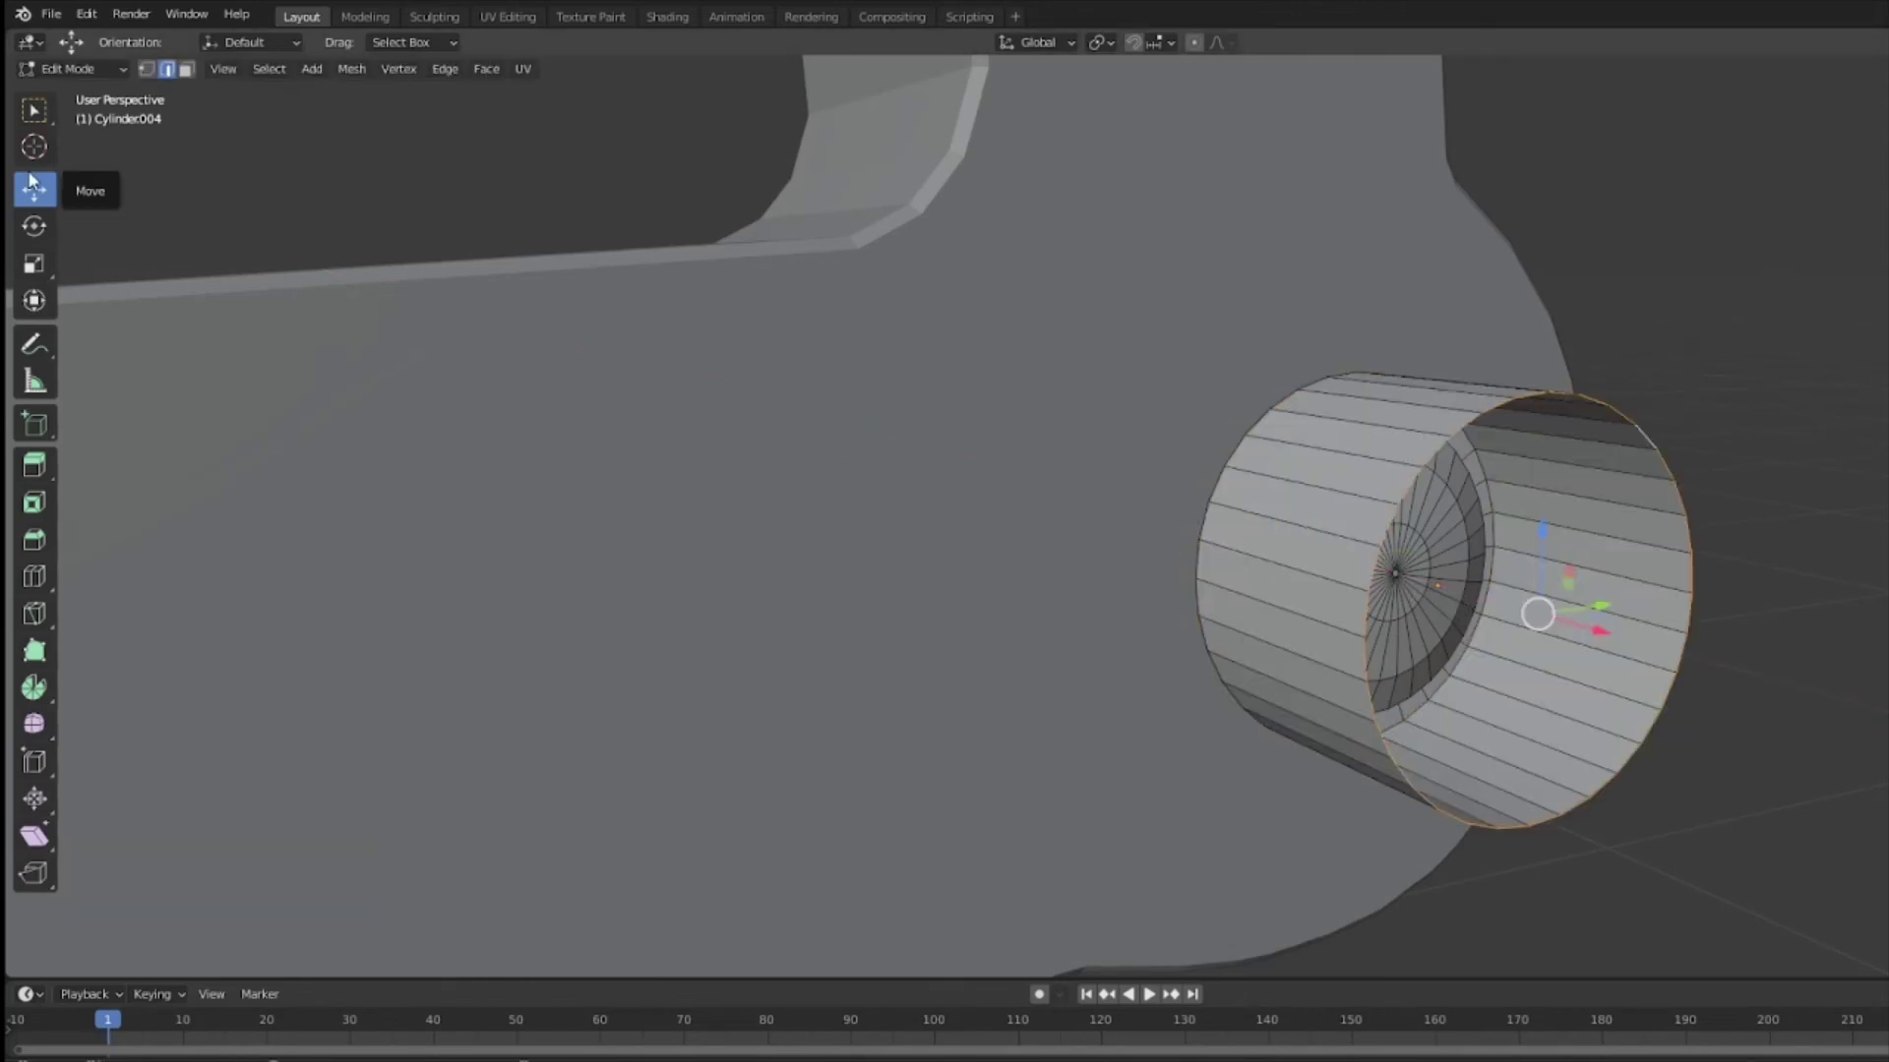
pyautogui.moveTo(1600, 630); pyautogui.dragTo(1431, 586)
pyautogui.hotkey('ctrl', 'z')
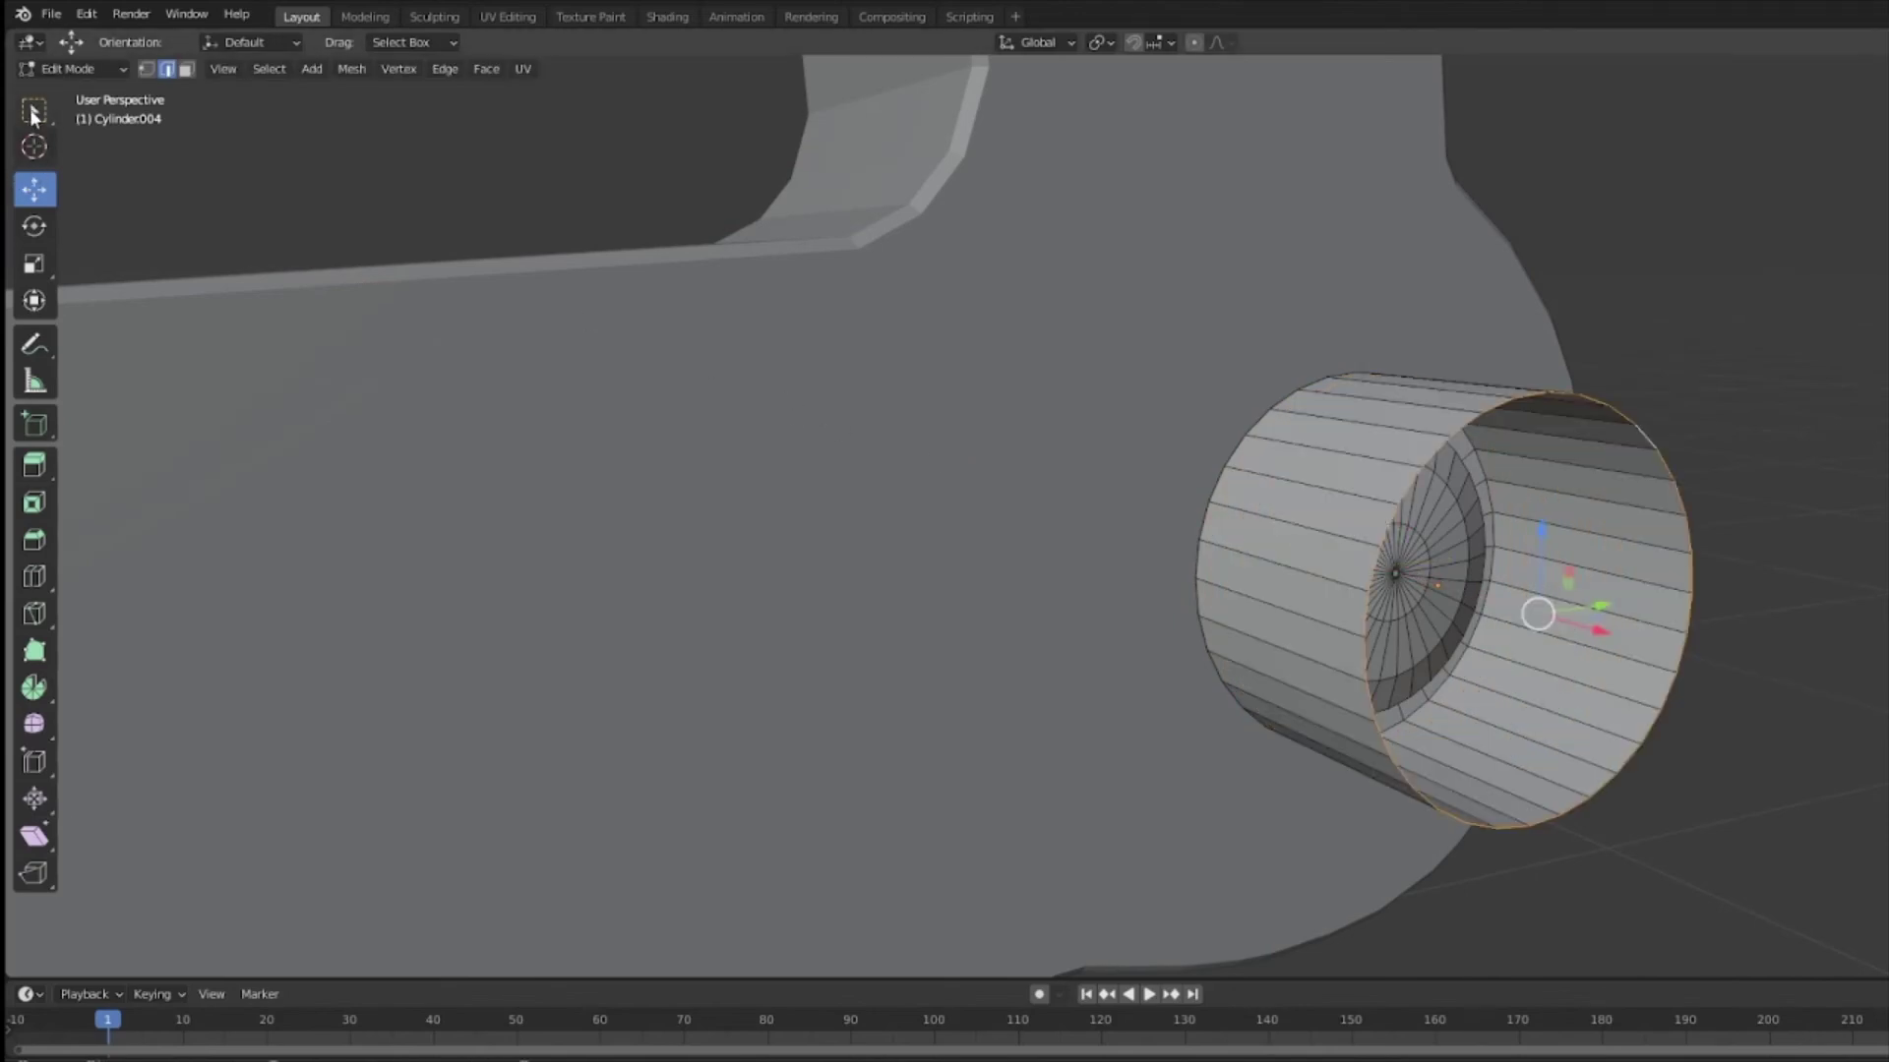
# Step: Return to object mode and sink the domed bolt along X into the guard's corner
pyautogui.click(69, 71)
pyautogui.click(69, 93)
pyautogui.moveTo(1493, 602); pyautogui.dragTo(1304, 522)
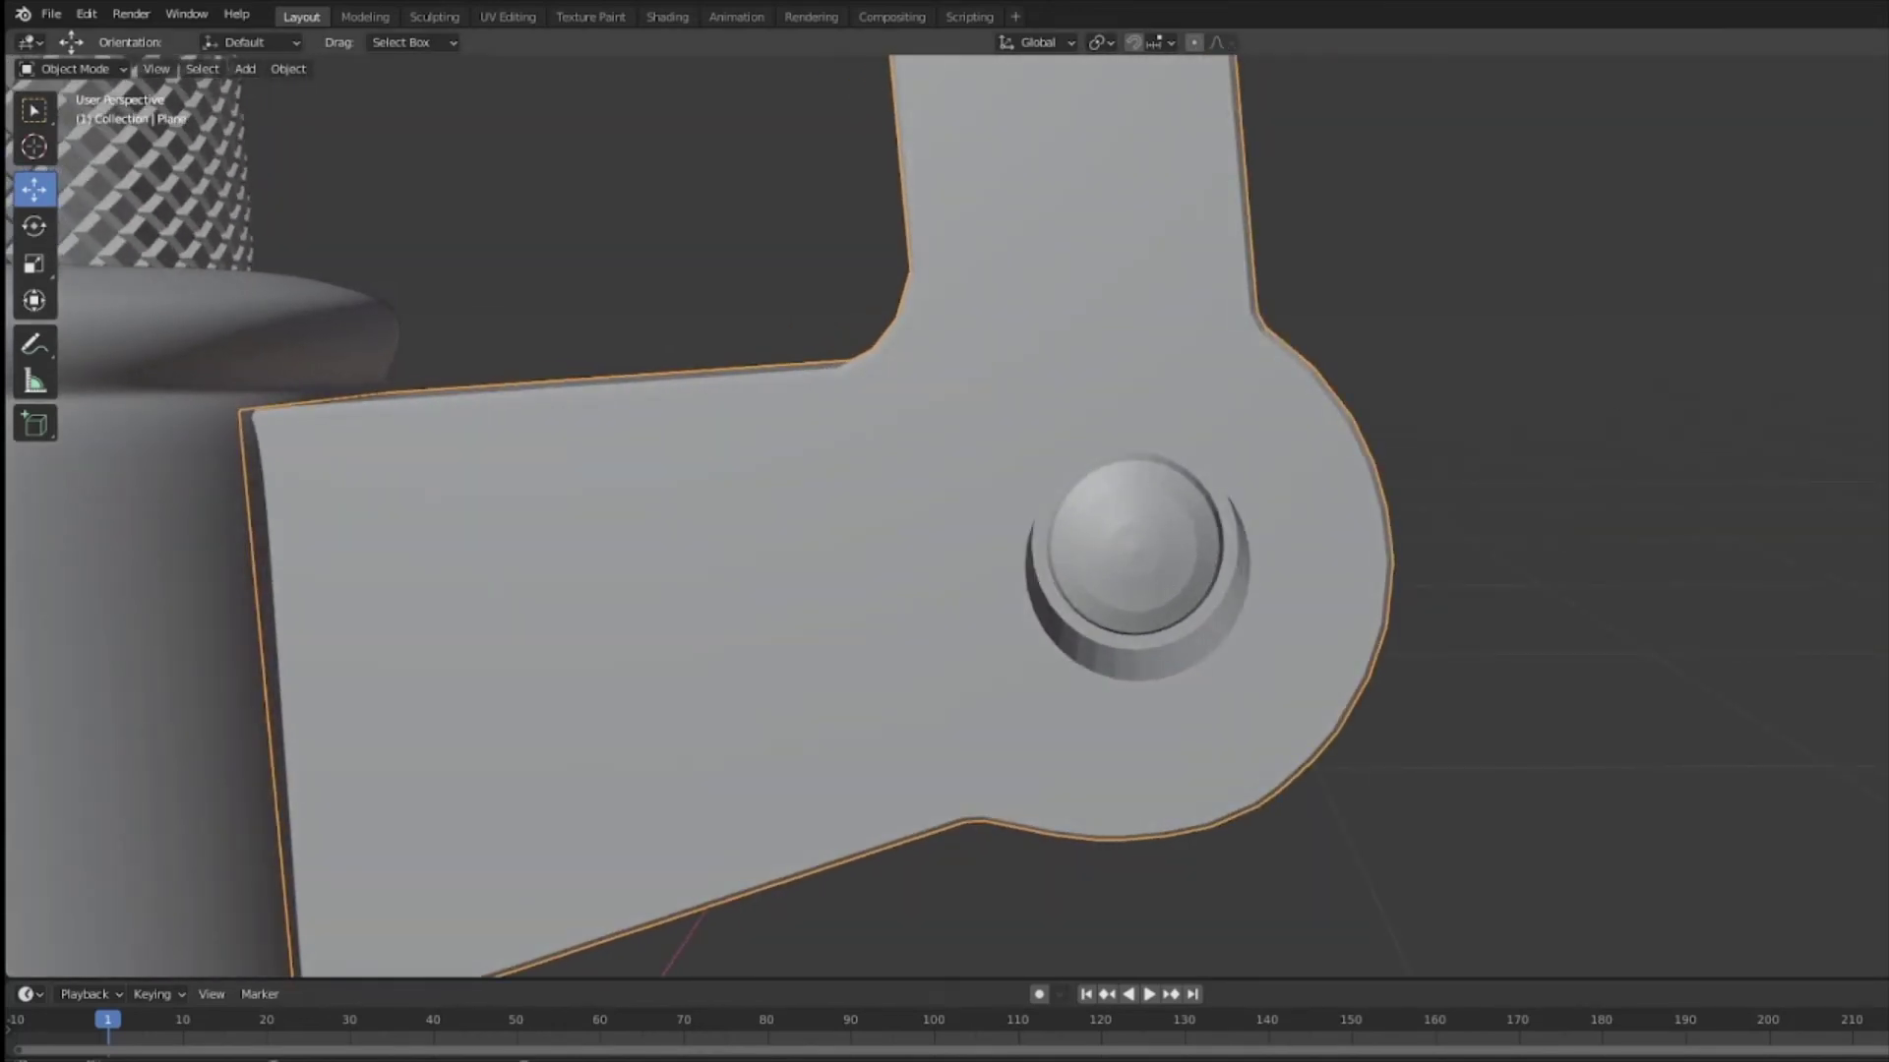
pyautogui.click(1886, 296)
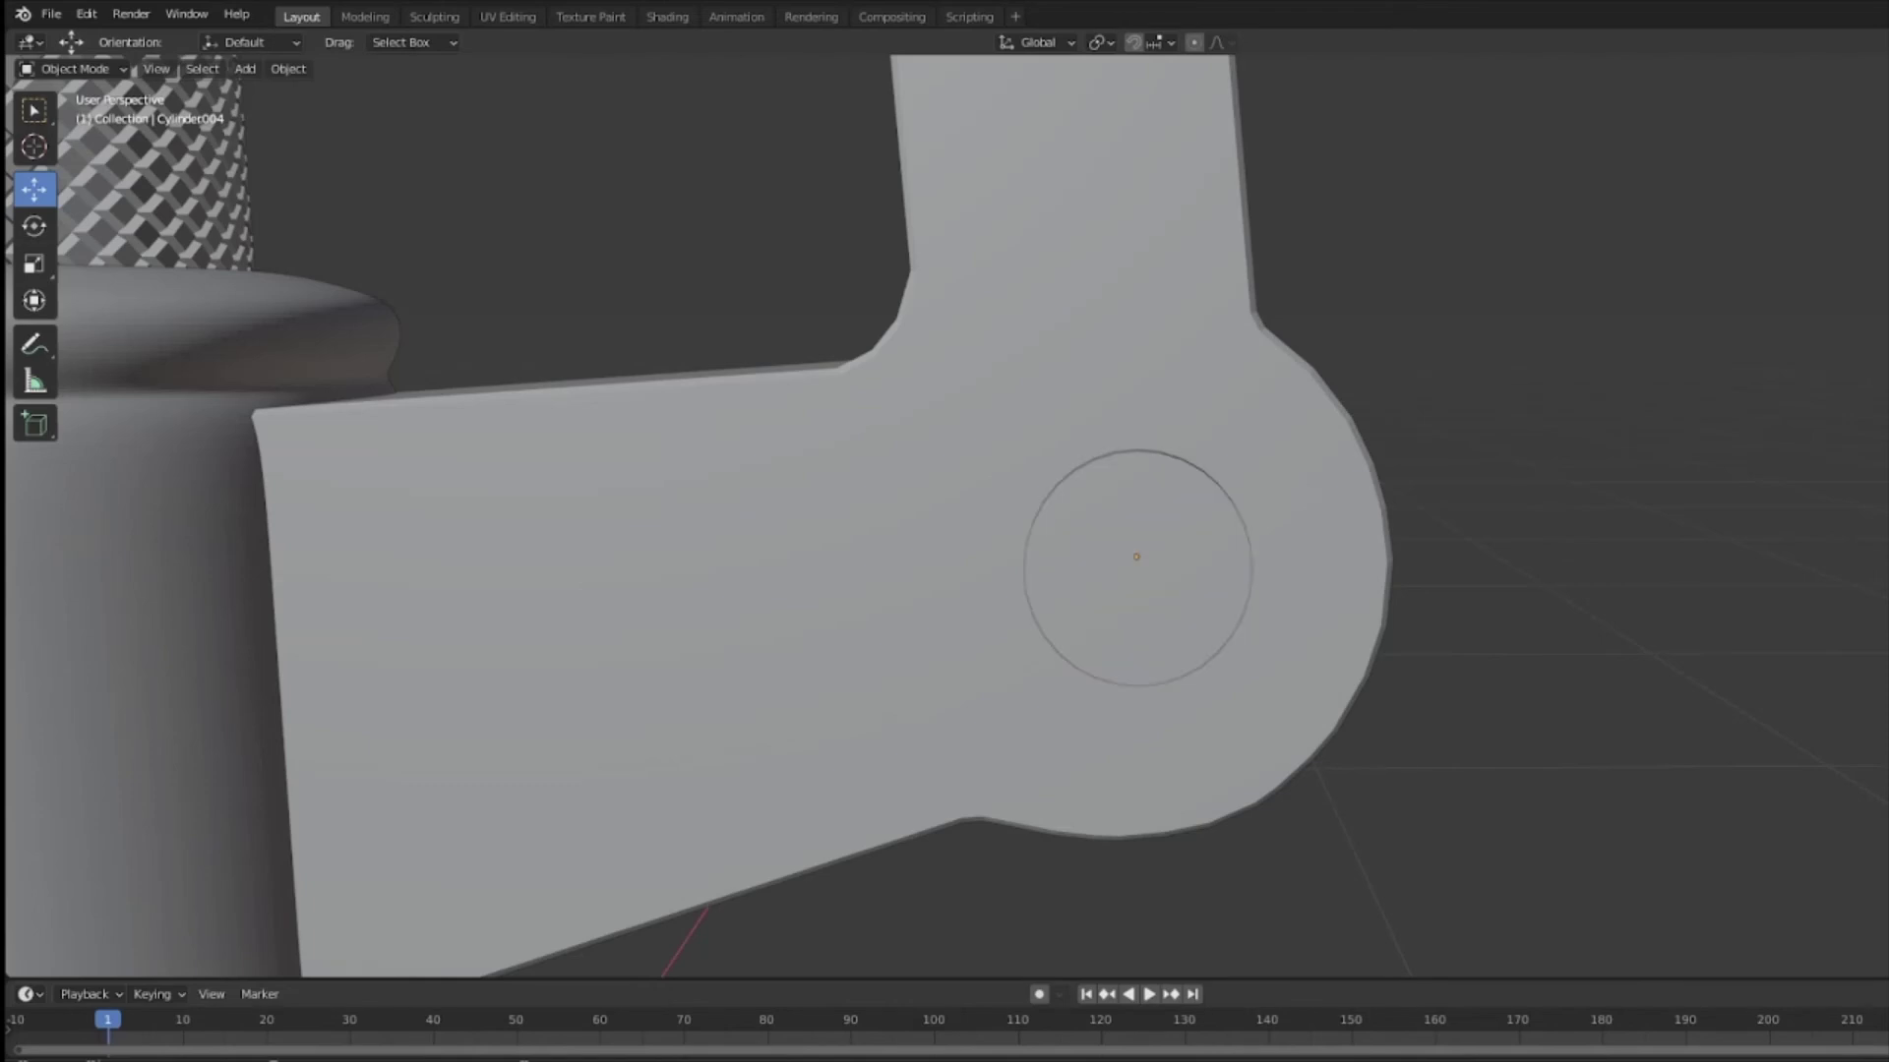
# Step: Duplicate the bolt from the guard's rounded corner and place the copy in the opposite lower corner
pyautogui.click(1184, 574)
pyautogui.moveTo(1406, 594); pyautogui.dragTo(1430, 605, button='middle')
pyautogui.scroll(-5, 1430, 605)
pyautogui.keyDown('shift'); pyautogui.moveTo(1016, 593); pyautogui.dragTo(1403, 386, button='middle'); pyautogui.keyUp('shift')
pyautogui.hotkey('shift', 'd')
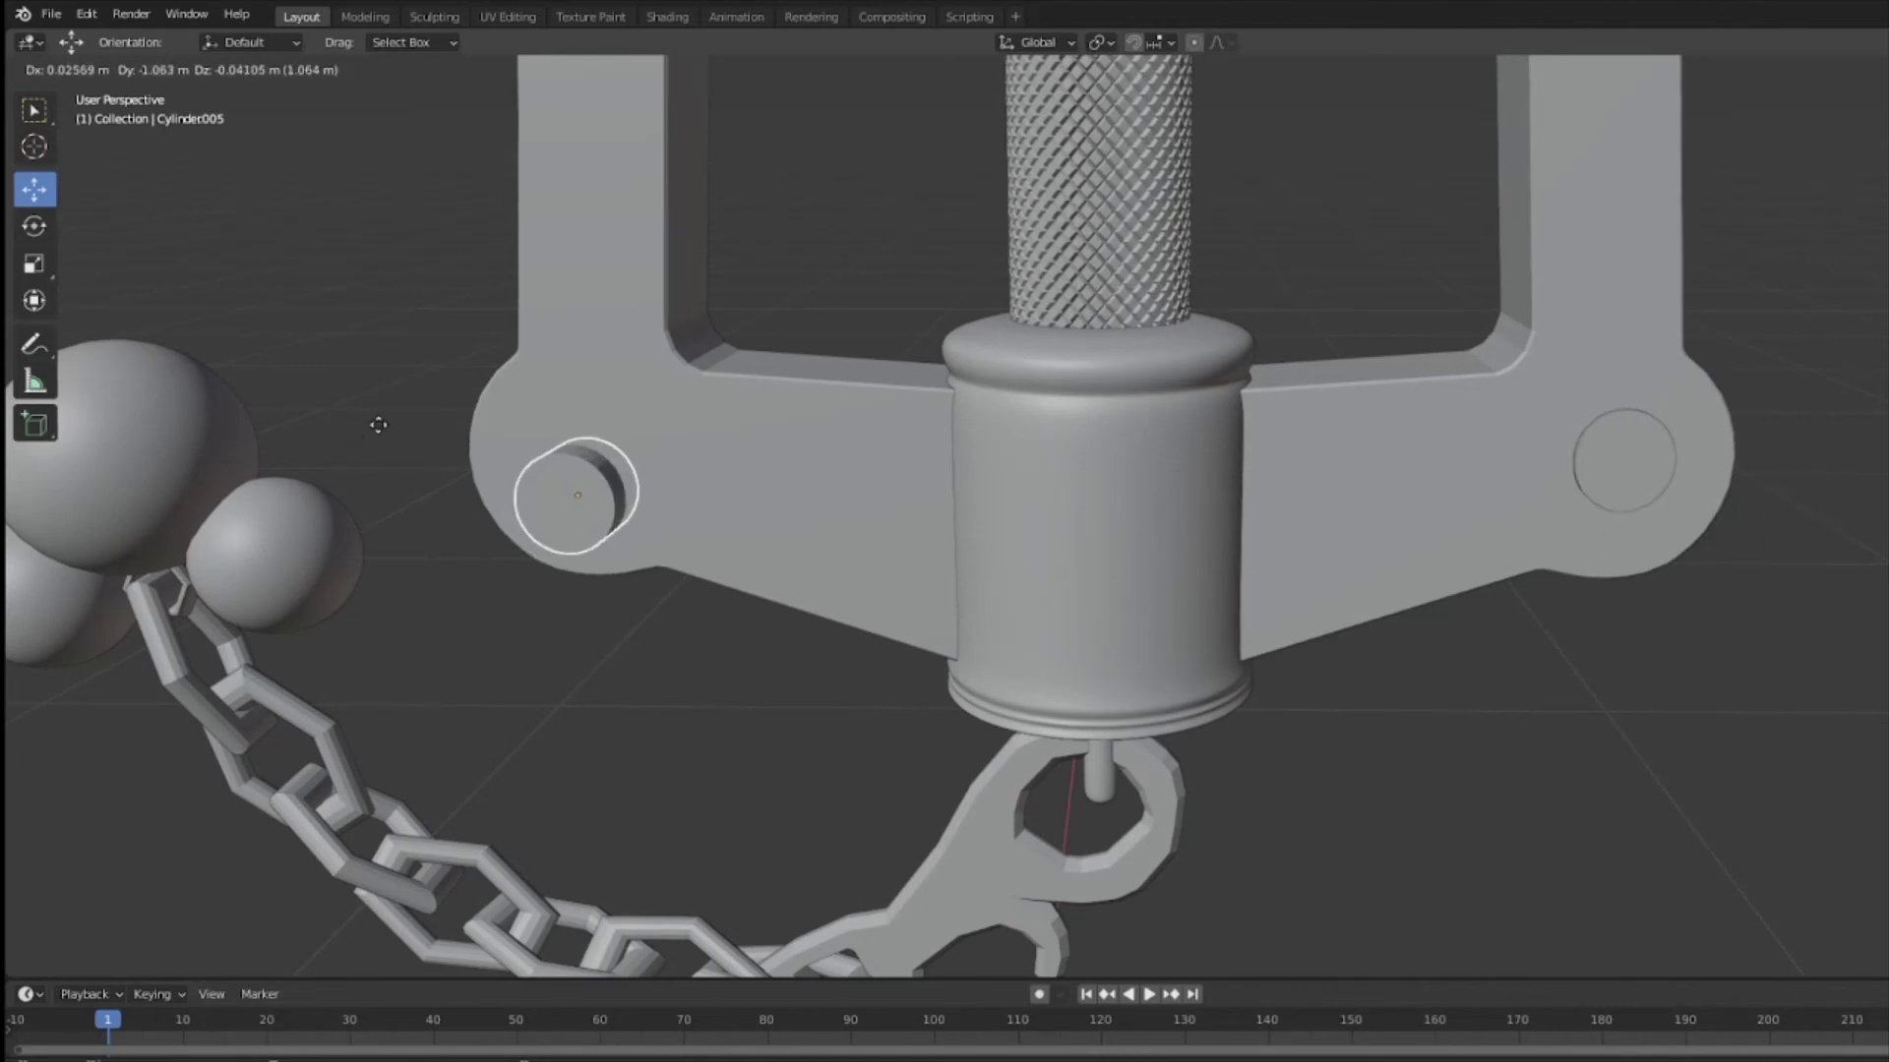
pyautogui.click(355, 414)
# Step: Centre the copied bolt in its rounded corner, finishing with a move of about 0.0106 m along Y
pyautogui.moveTo(652, 474); pyautogui.dragTo(659, 475)
pyautogui.moveTo(691, 476); pyautogui.dragTo(724, 443, button='middle')
pyautogui.moveTo(656, 440); pyautogui.dragTo(668, 436)
pyautogui.moveTo(580, 363); pyautogui.dragTo(583, 351)
pyautogui.moveTo(703, 390)
pyautogui.mouseDown(button='middle')
pyautogui.moveTo(675, 392)
pyautogui.moveTo(737, 404)
pyautogui.mouseUp(button='middle')
pyautogui.moveTo(678, 429); pyautogui.dragTo(676, 425)
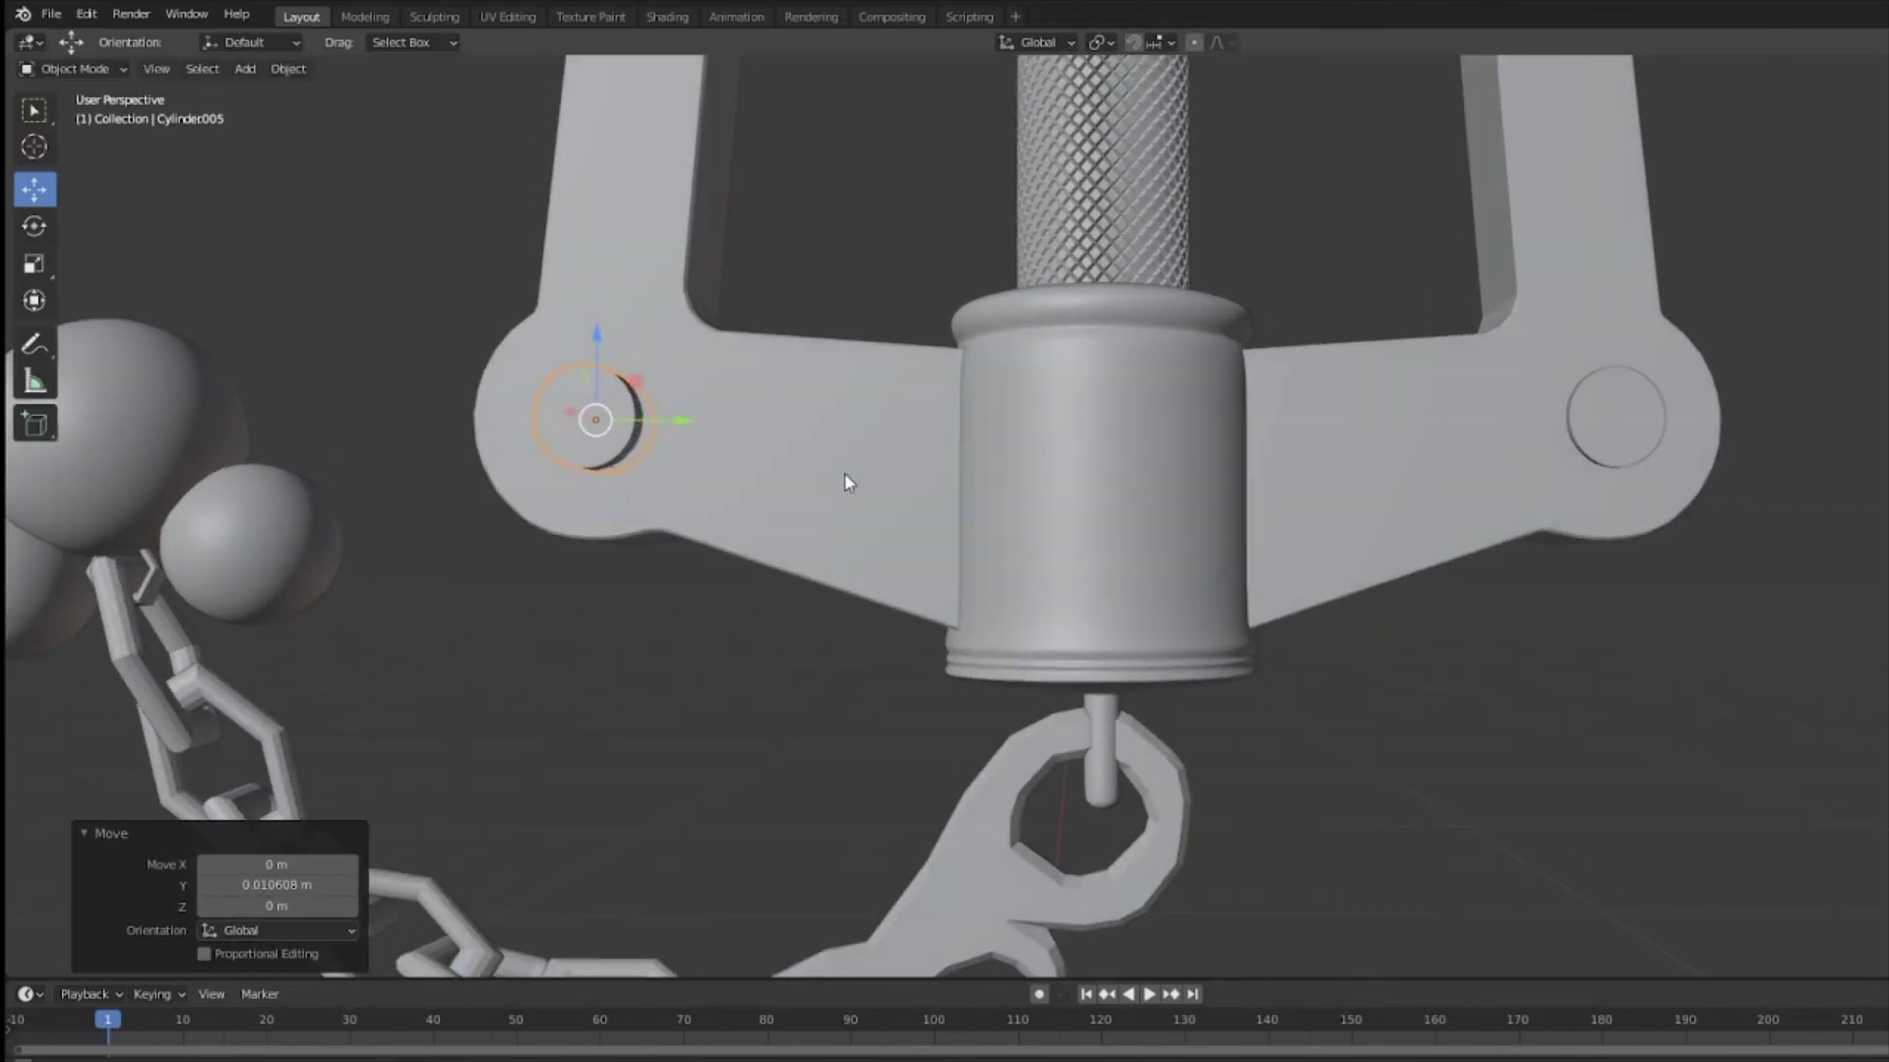
# Step: Duplicate both front bolts and move the copies about 0.283 m along X to behind the guard
pyautogui.keyDown('shift'); pyautogui.click(1590, 433); pyautogui.keyUp('shift')
pyautogui.moveTo(1590, 432); pyautogui.dragTo(1711, 511, button='middle')
pyautogui.hotkey('shift', 'd')
pyautogui.click(1507, 456)
pyautogui.moveTo(1325, 450); pyautogui.dragTo(1063, 452)
# Step: Rotate the two copied bolts and slide them along X until they sit partly embedded in the guard's back face
pyautogui.press('r')
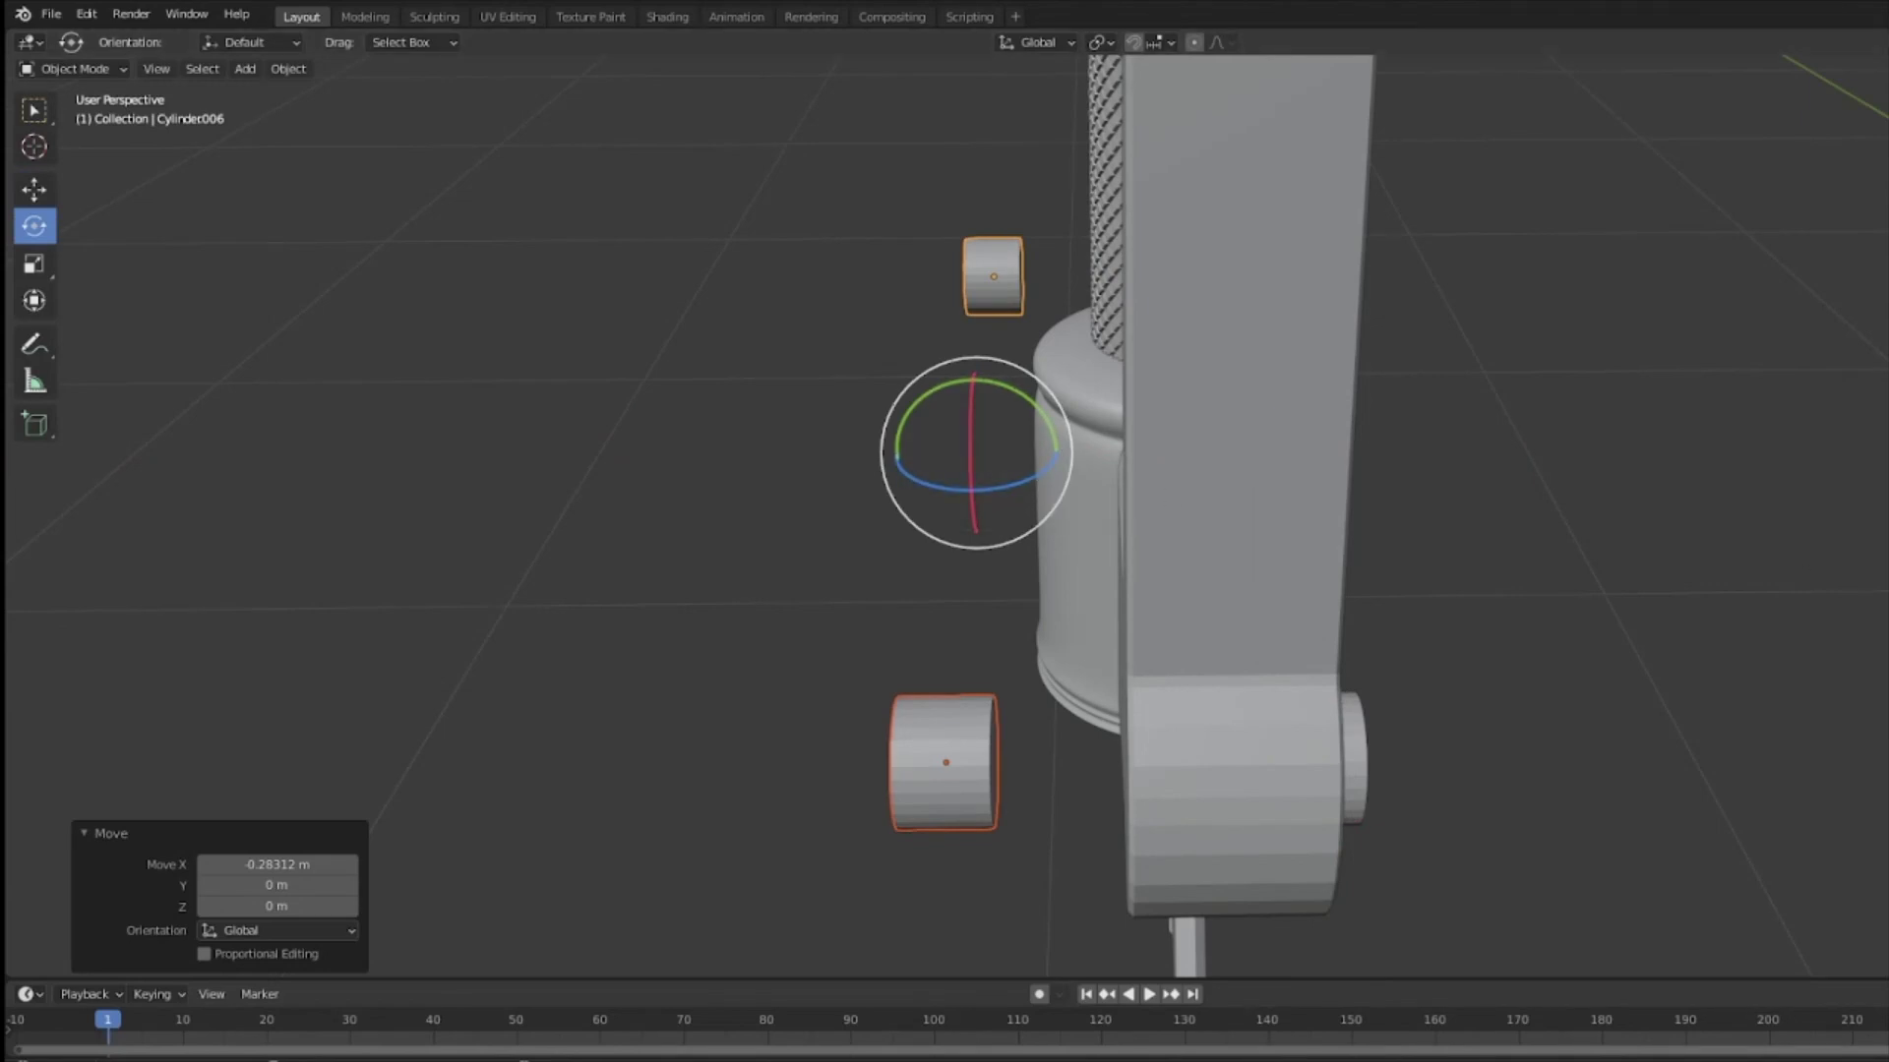
pyautogui.moveTo(983, 487); pyautogui.dragTo(964, 441)
pyautogui.moveTo(965, 441); pyautogui.dragTo(1022, 488, button='middle')
pyautogui.hotkey('shift', 'space')
pyautogui.press('g')
pyautogui.moveTo(1058, 458); pyautogui.dragTo(1300, 460)
pyautogui.moveTo(1300, 460); pyautogui.dragTo(1195, 433, button='middle')
pyautogui.moveTo(1195, 433); pyautogui.dragTo(1202, 434)
pyautogui.moveTo(1251, 453); pyautogui.dragTo(1203, 445, button='middle')
pyautogui.moveTo(1201, 439); pyautogui.dragTo(1200, 440)
pyautogui.moveTo(1200, 440); pyautogui.dragTo(1426, 443, button='middle')
# Step: Try to select the bolts in both lower corners together, and undo the selection changes
pyautogui.keyDown('shift'); pyautogui.click(1389, 586); pyautogui.keyUp('shift')
pyautogui.keyDown('shift'); pyautogui.click(794, 372); pyautogui.keyUp('shift')
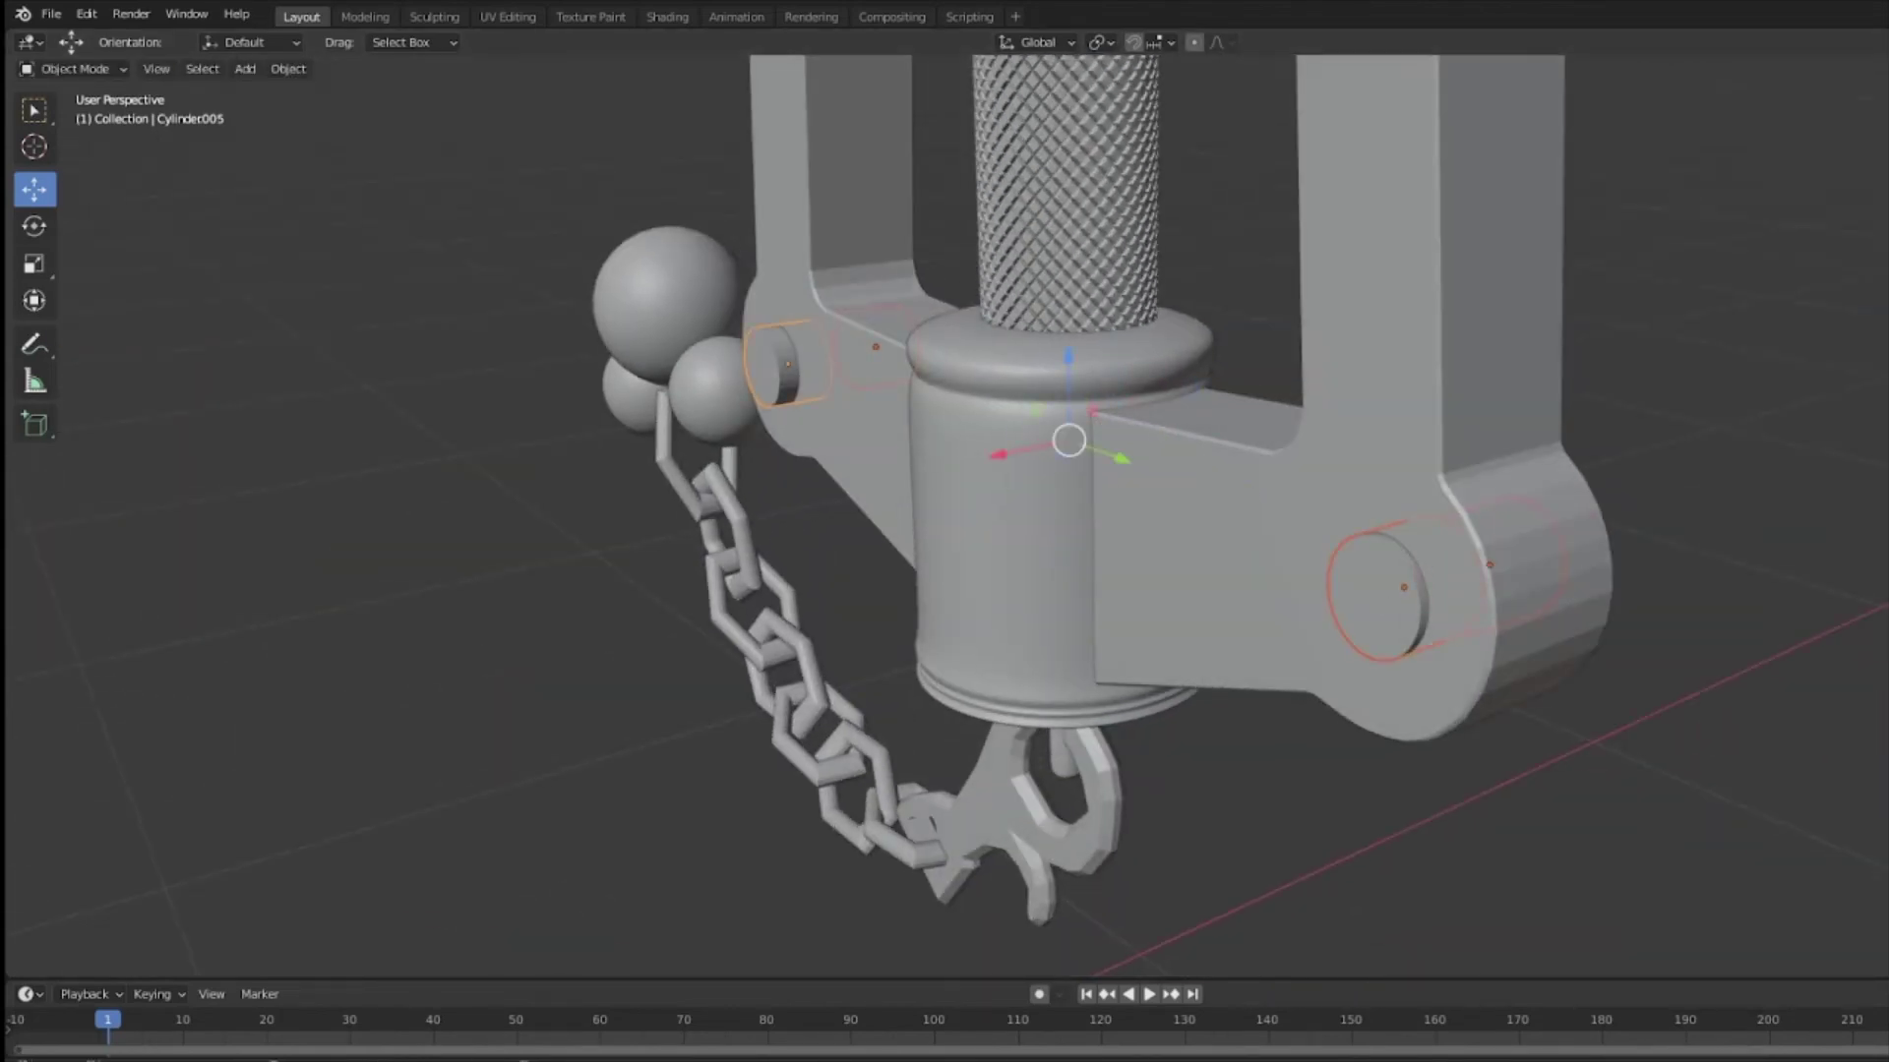
pyautogui.moveTo(1836, 391); pyautogui.dragTo(1756, 371, button='middle')
pyautogui.hotkey('ctrl', 'z')
pyautogui.hotkey('ctrl', 'z')
pyautogui.click(591, 454)
pyautogui.click(1115, 512)
pyautogui.click(1601, 431)
pyautogui.click(588, 455)
pyautogui.click(1601, 431)
pyautogui.hotkey('ctrl', 'z')
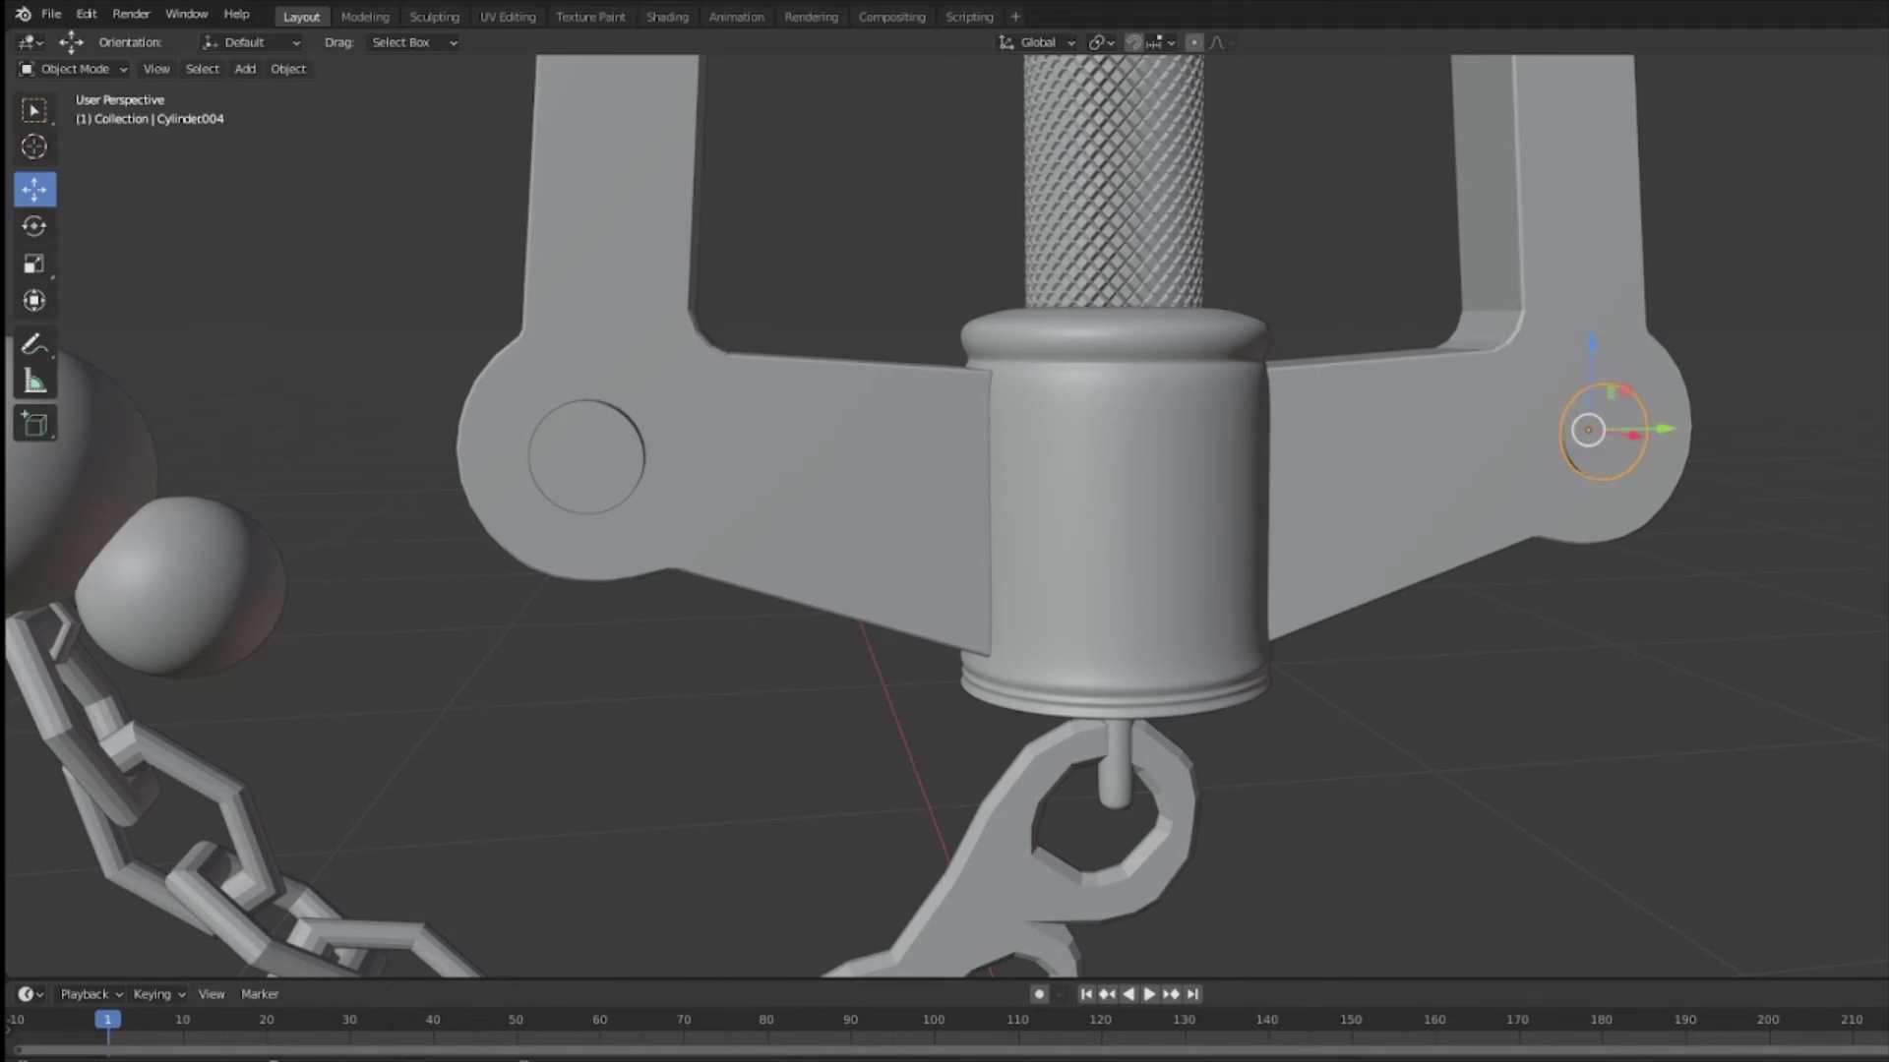
# Step: Try to select the rear corner bolt together with its guard half, and clear the selection
pyautogui.moveTo(1834, 454); pyautogui.dragTo(1665, 492, button='middle')
pyautogui.click(1452, 534)
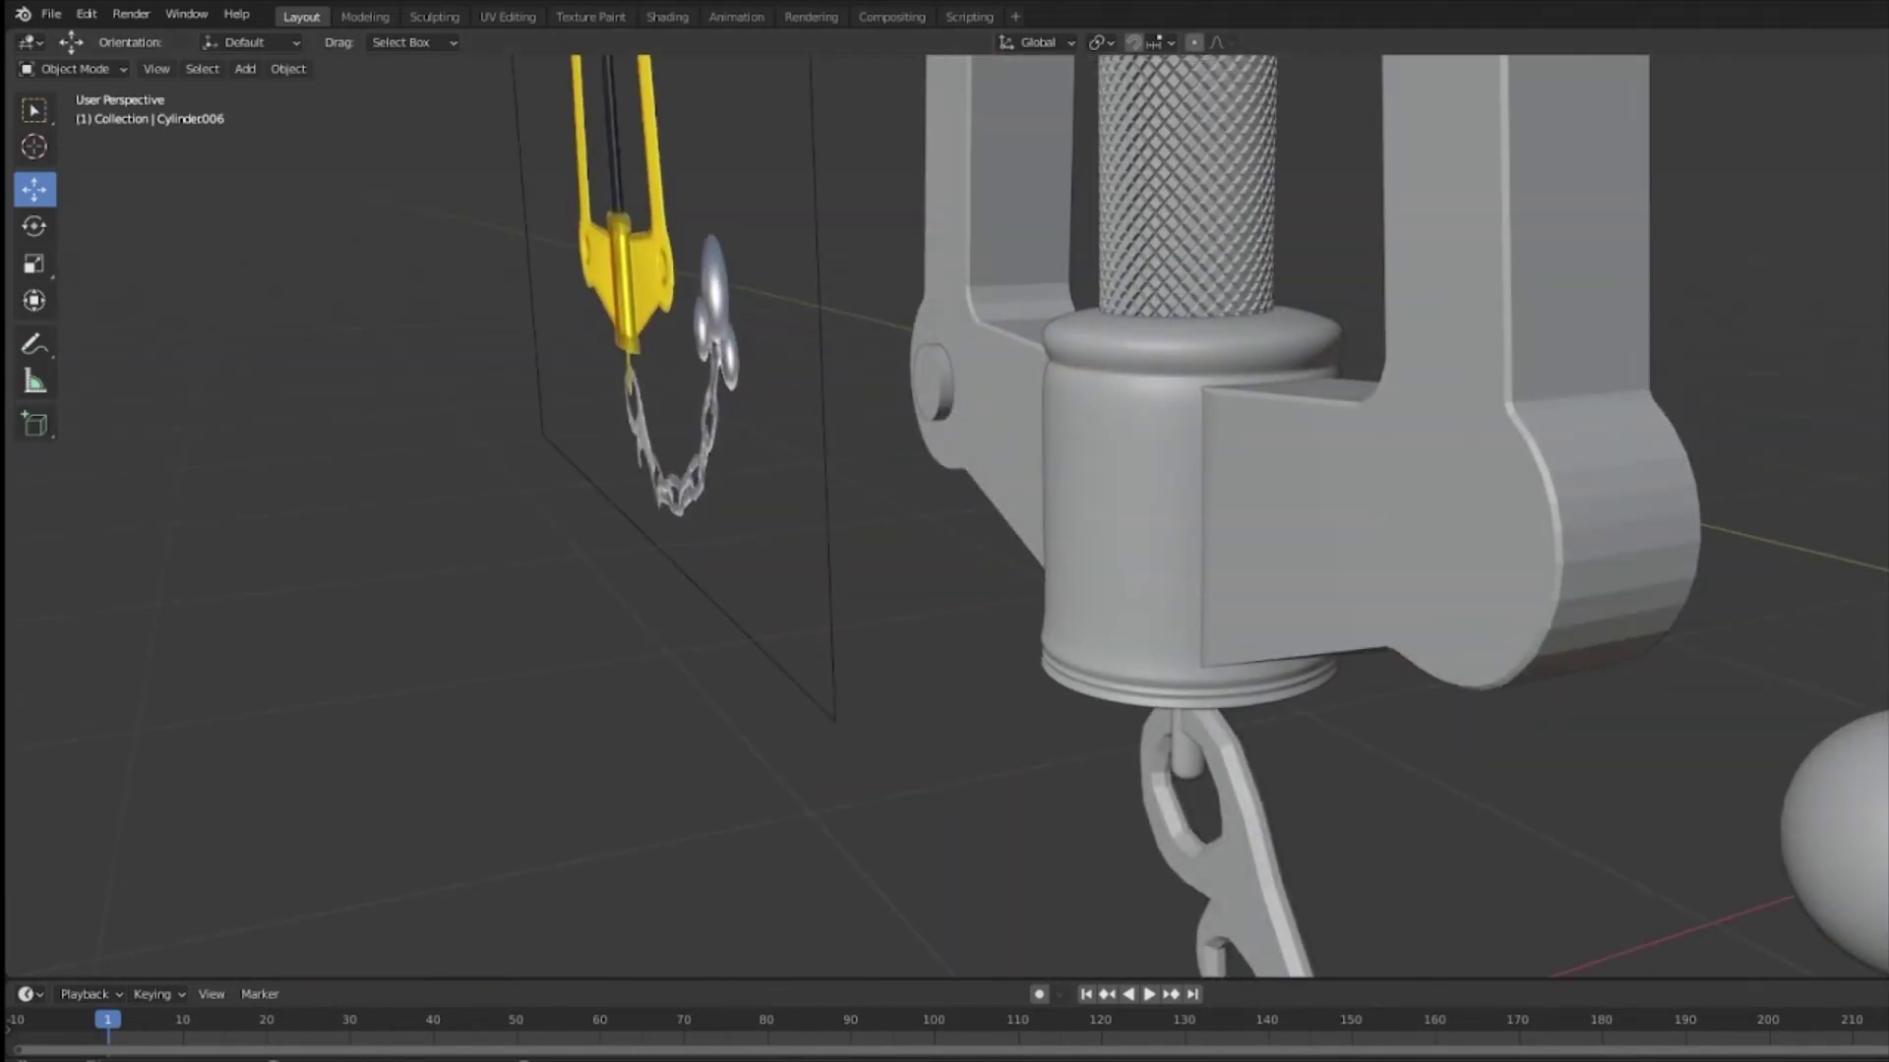
pyautogui.moveTo(1456, 536); pyautogui.dragTo(1719, 486, button='middle')
pyautogui.keyDown('shift'); pyautogui.click(1766, 463); pyautogui.keyUp('shift')
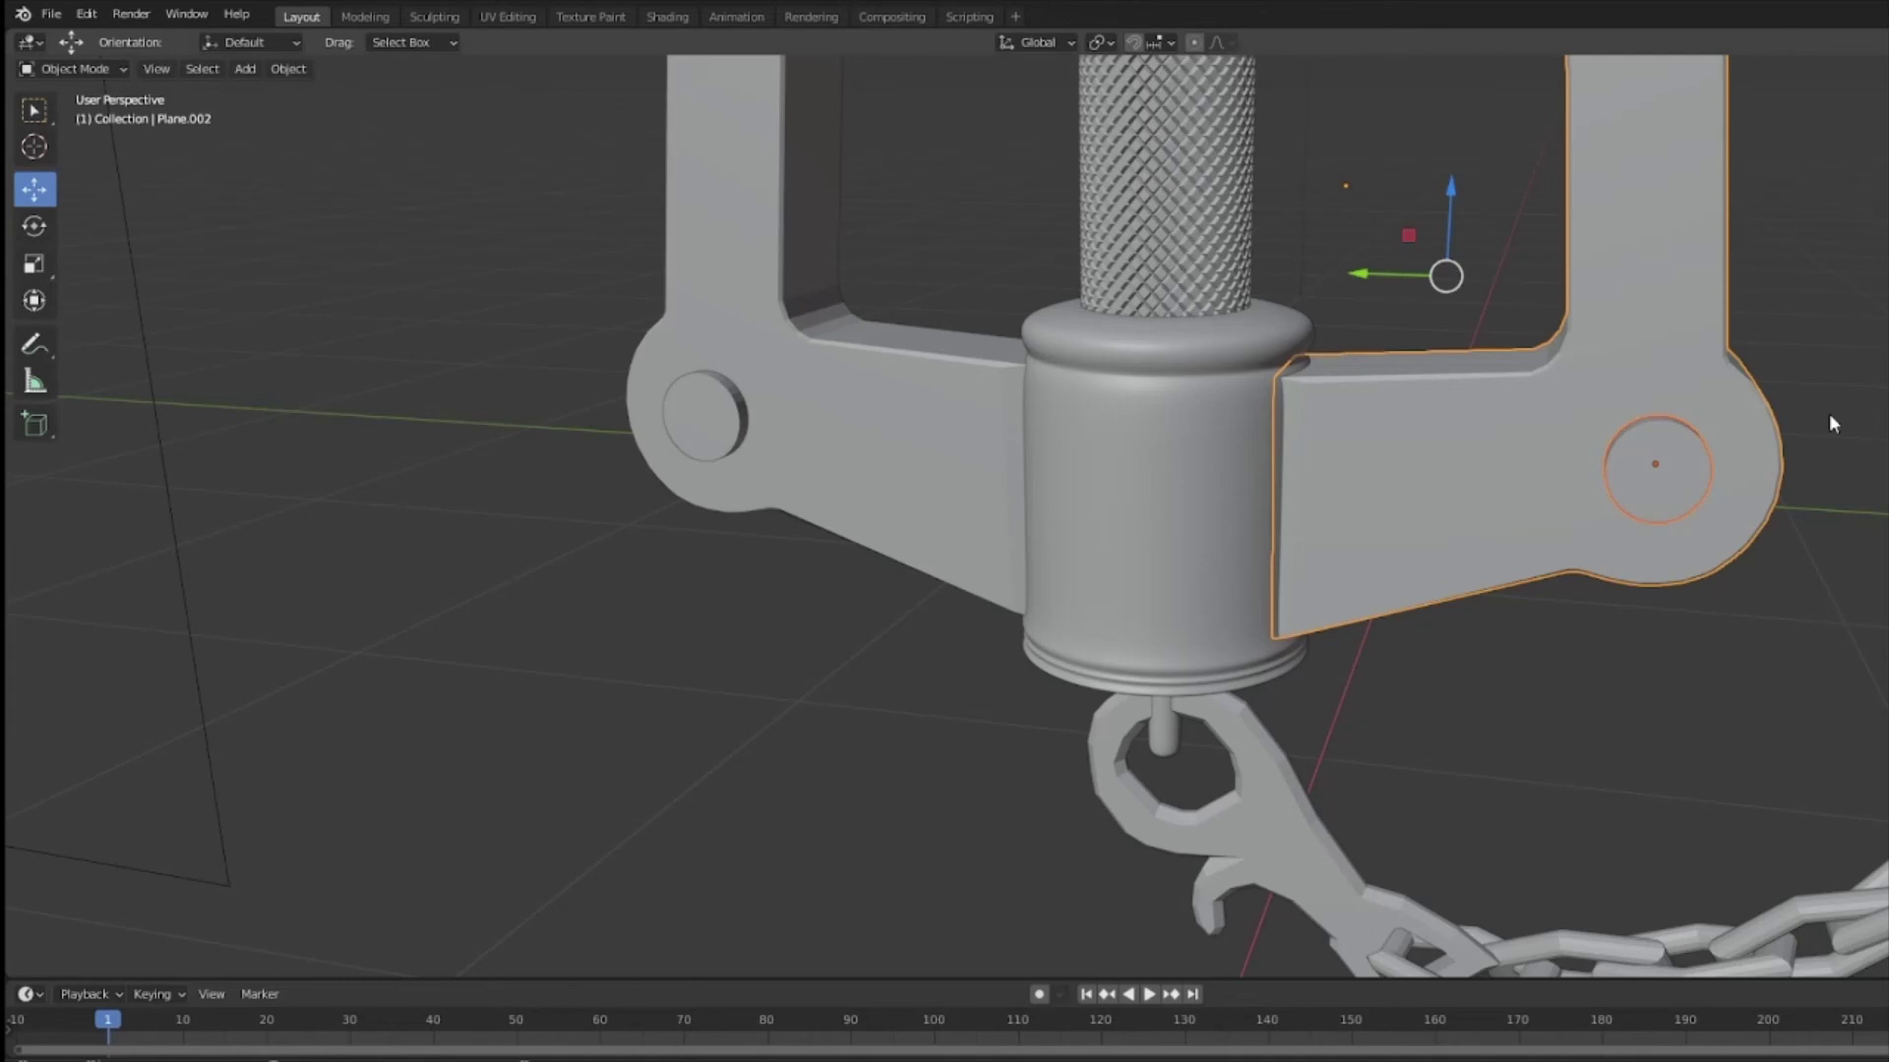
pyautogui.click(1666, 457)
pyautogui.keyDown('shift'); pyautogui.click(1703, 455); pyautogui.keyUp('shift')
pyautogui.hotkey('alt', 'a')
pyautogui.click(1703, 454)
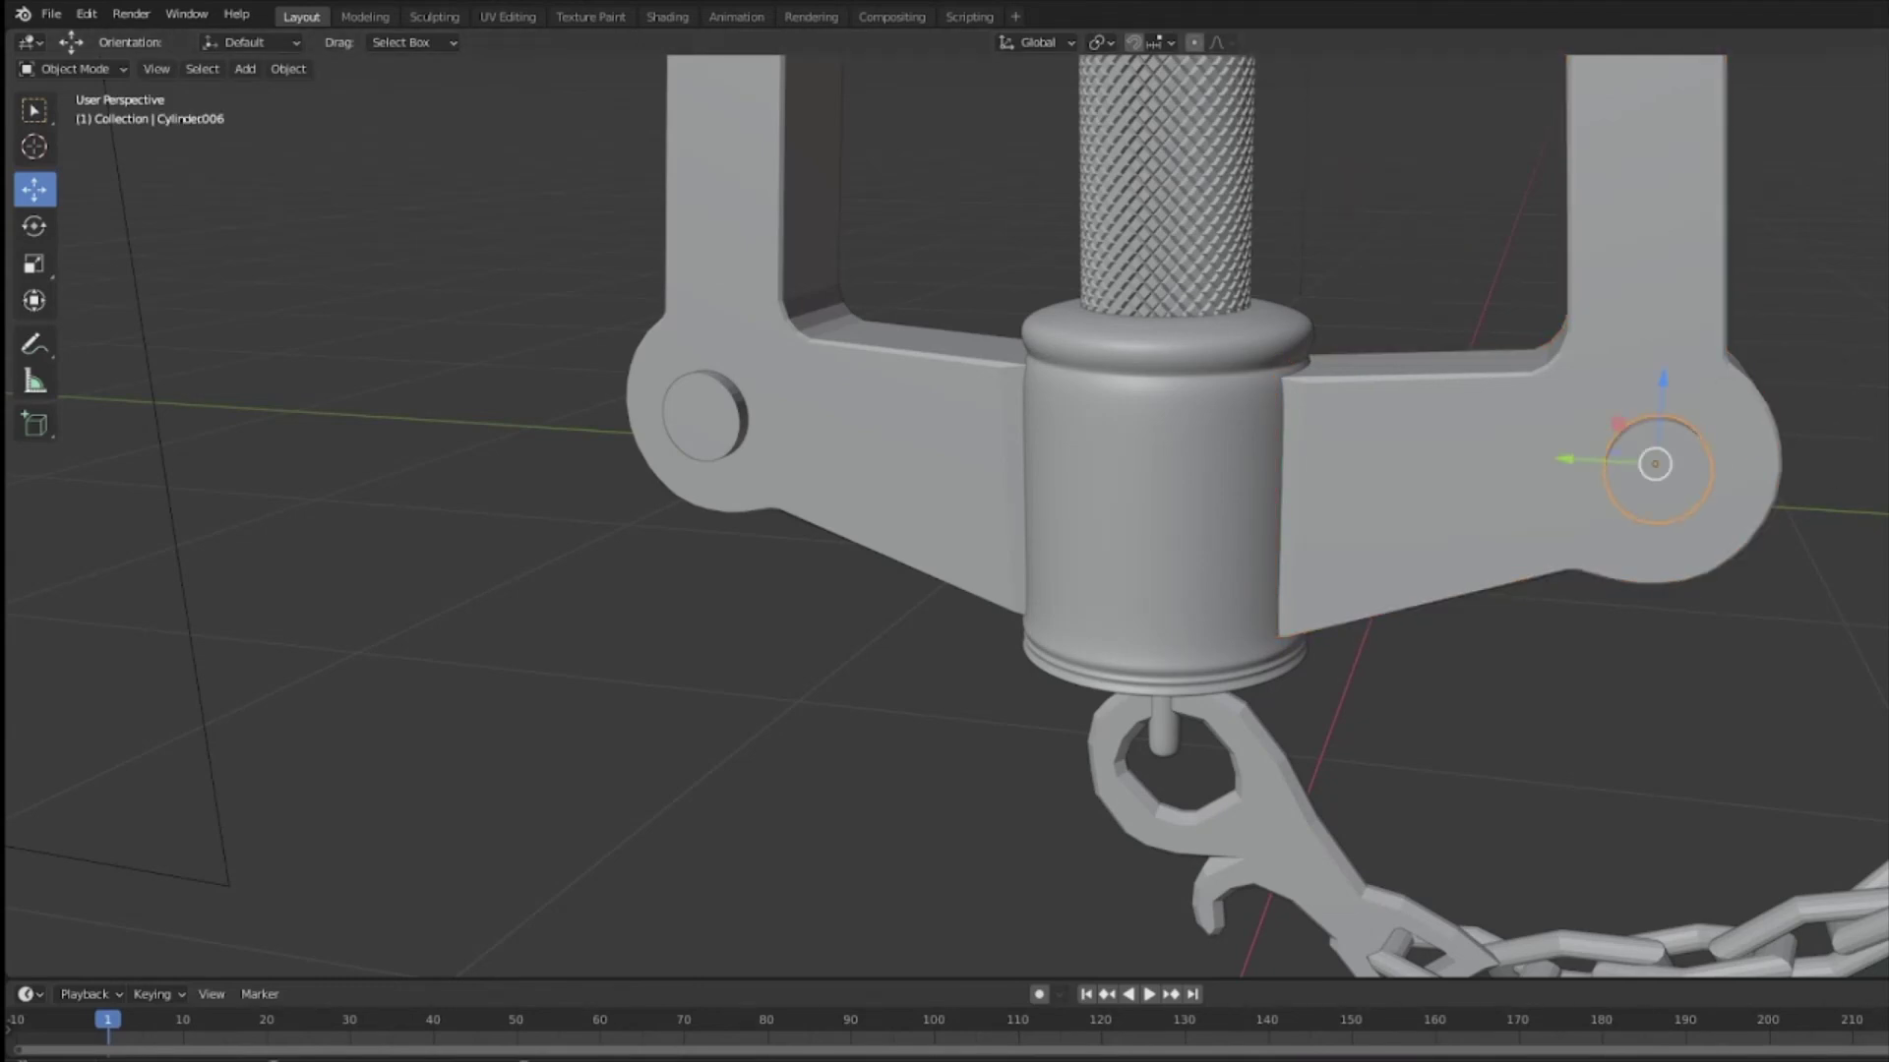
pyautogui.hotkey('alt', 'a')
# Step: Select the guard half that holds the rear corner bolt
pyautogui.moveTo(1691, 357); pyautogui.dragTo(1631, 413, button='middle')
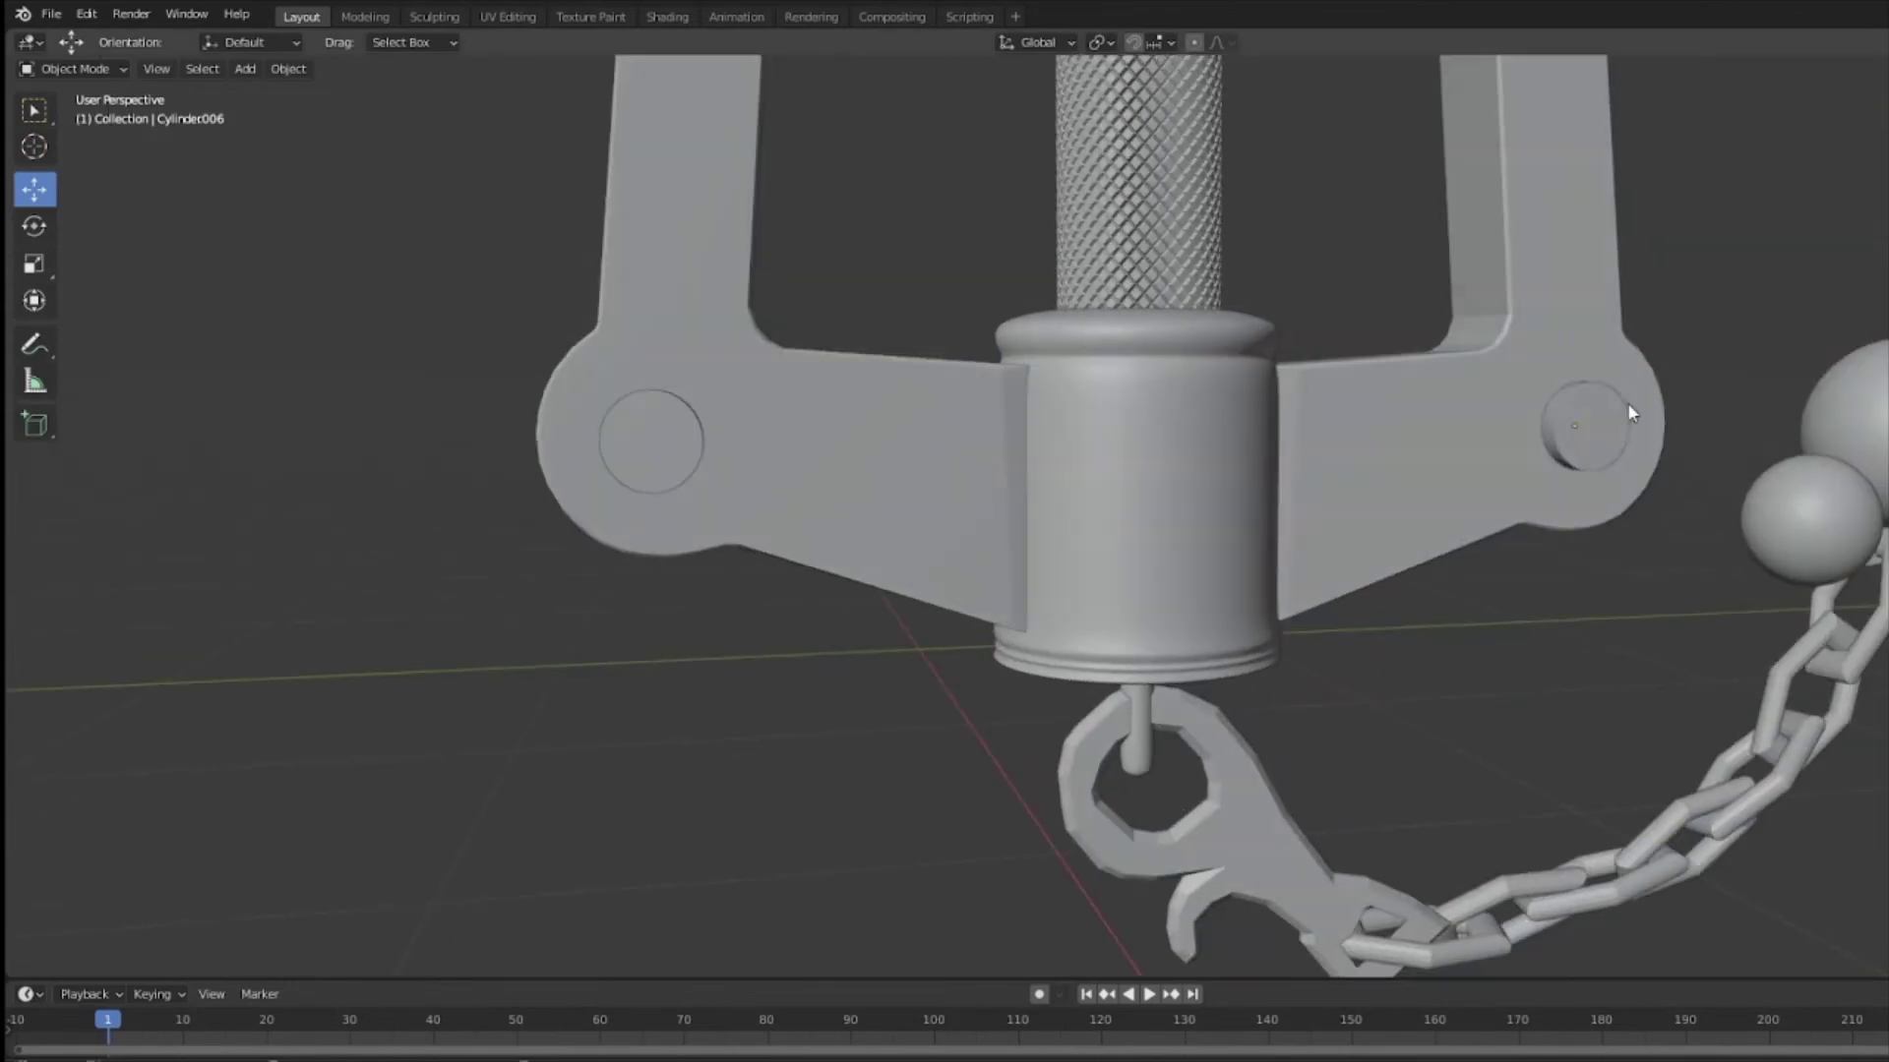
pyautogui.moveTo(1753, 379); pyautogui.dragTo(1426, 413, button='middle')
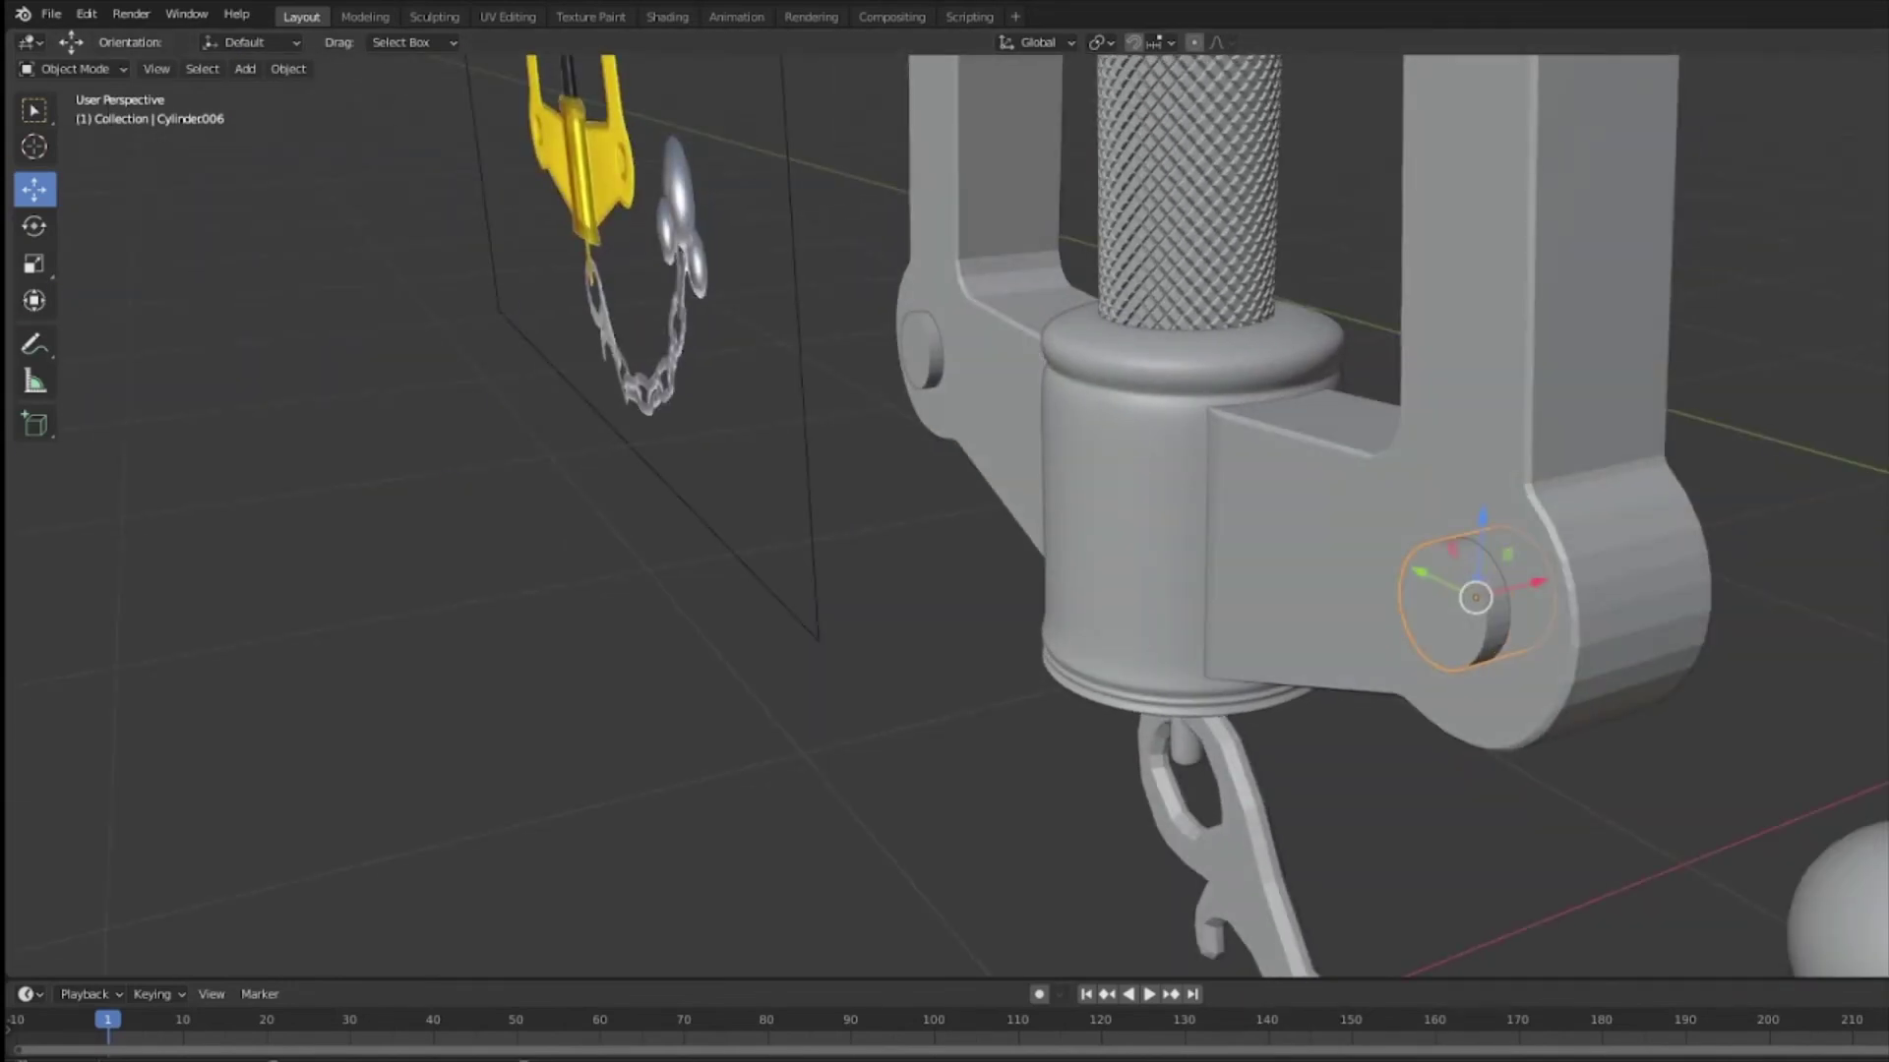
pyautogui.click(1645, 551)
pyautogui.click(1454, 602)
pyautogui.click(1606, 316)
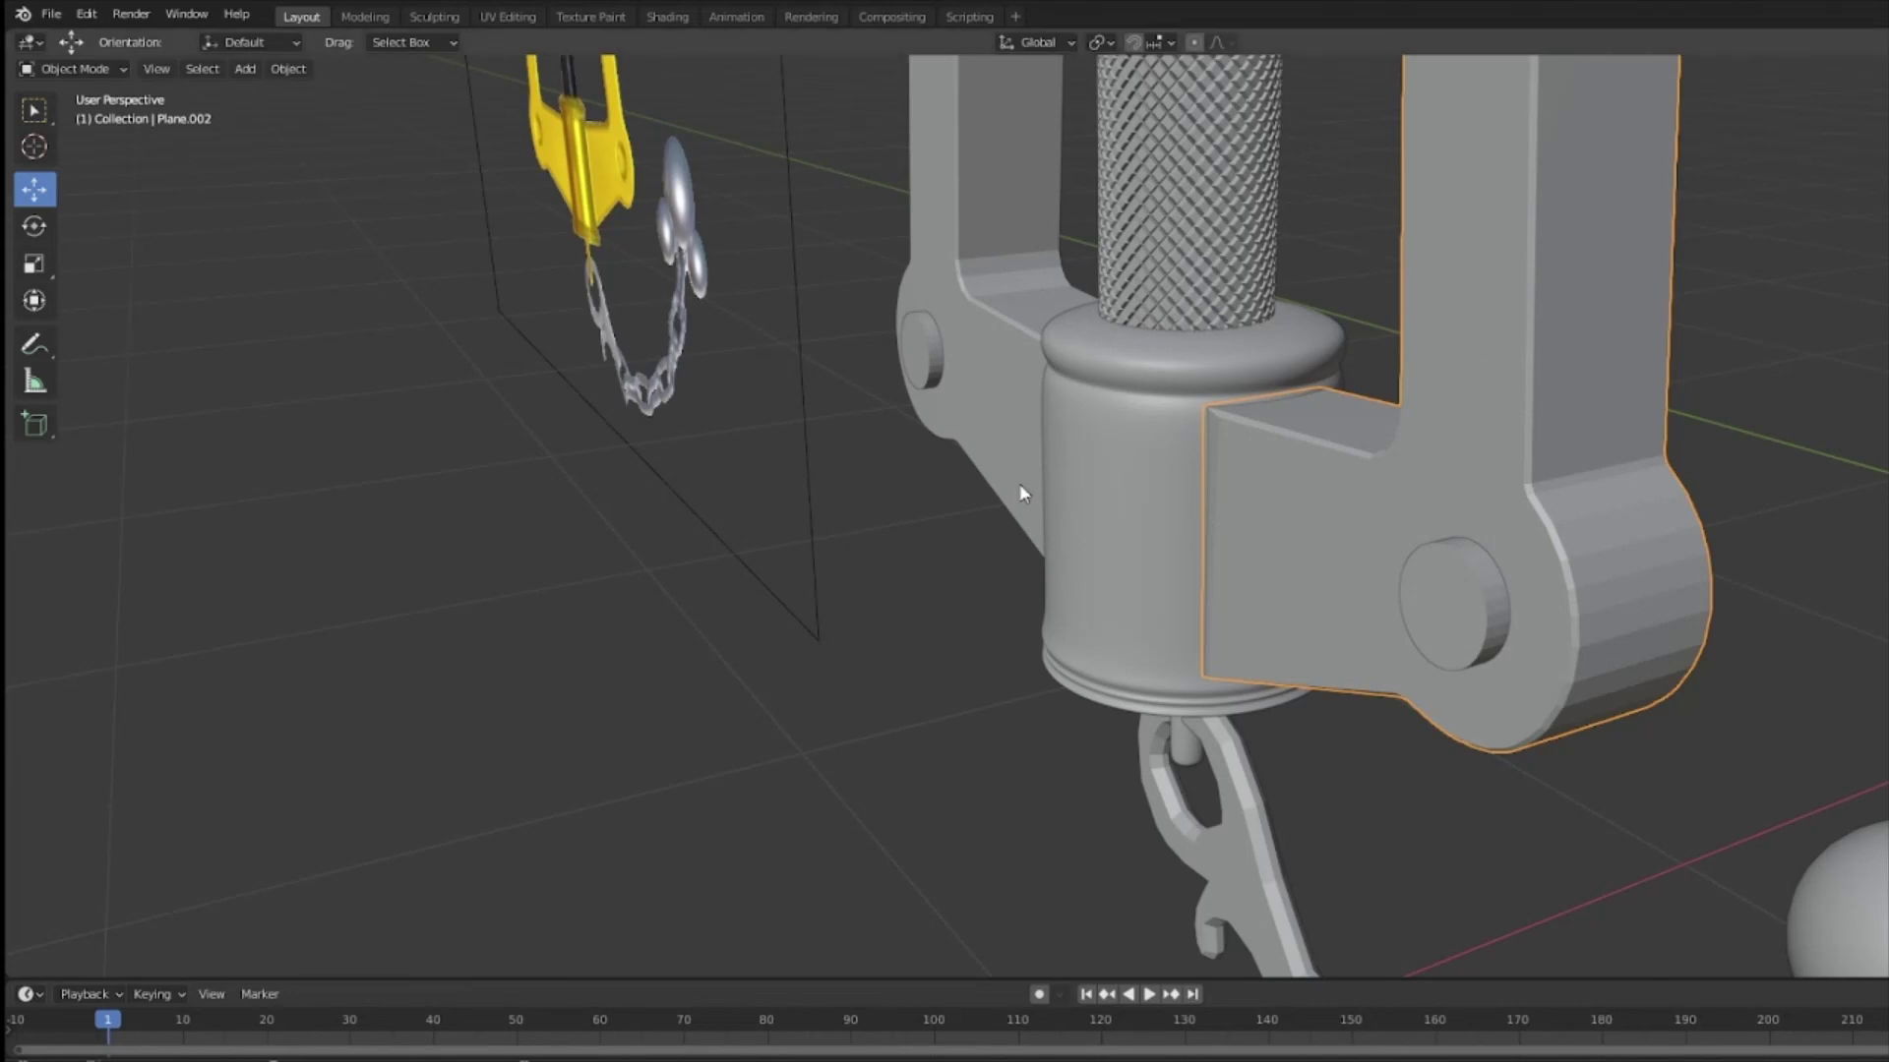
# Step: Select the other guard half and its rear corner bolt in turn, ending with the guard half selected
pyautogui.click(1005, 395)
pyautogui.moveTo(1569, 470); pyautogui.dragTo(1769, 453, button='middle')
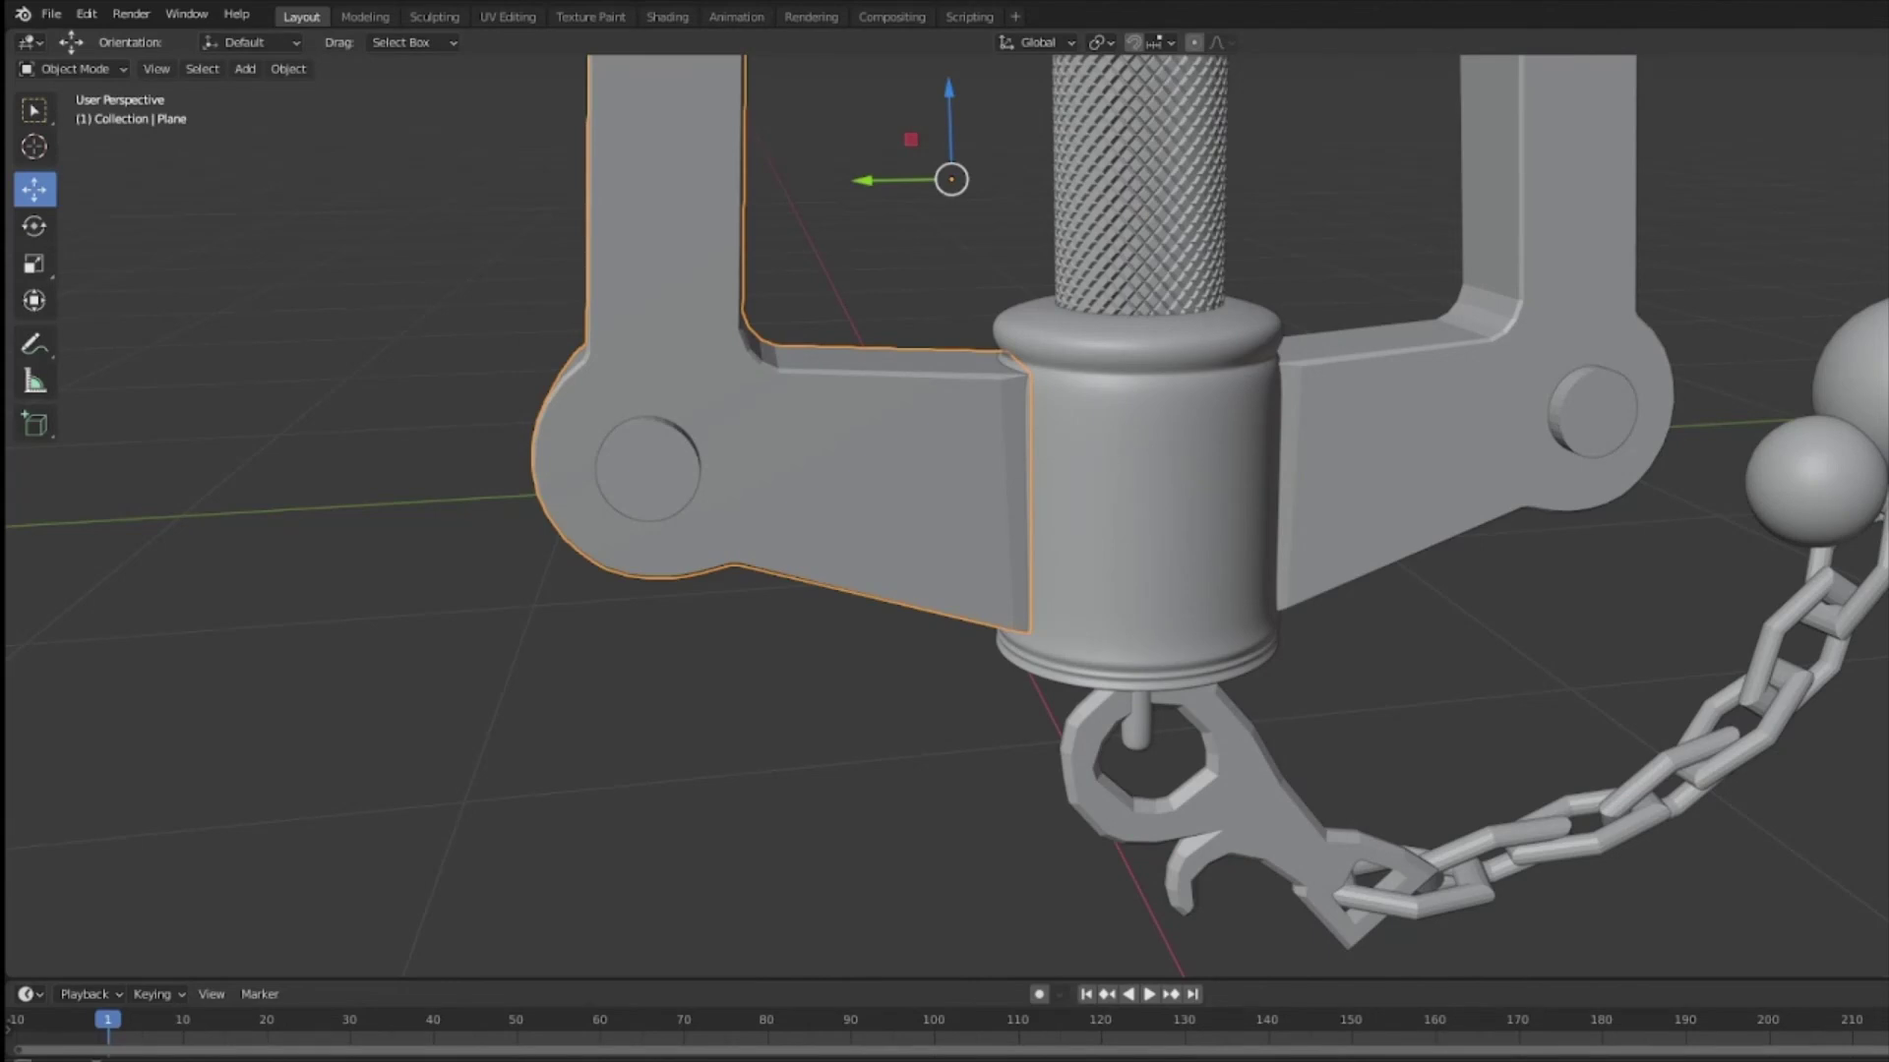
pyautogui.click(687, 476)
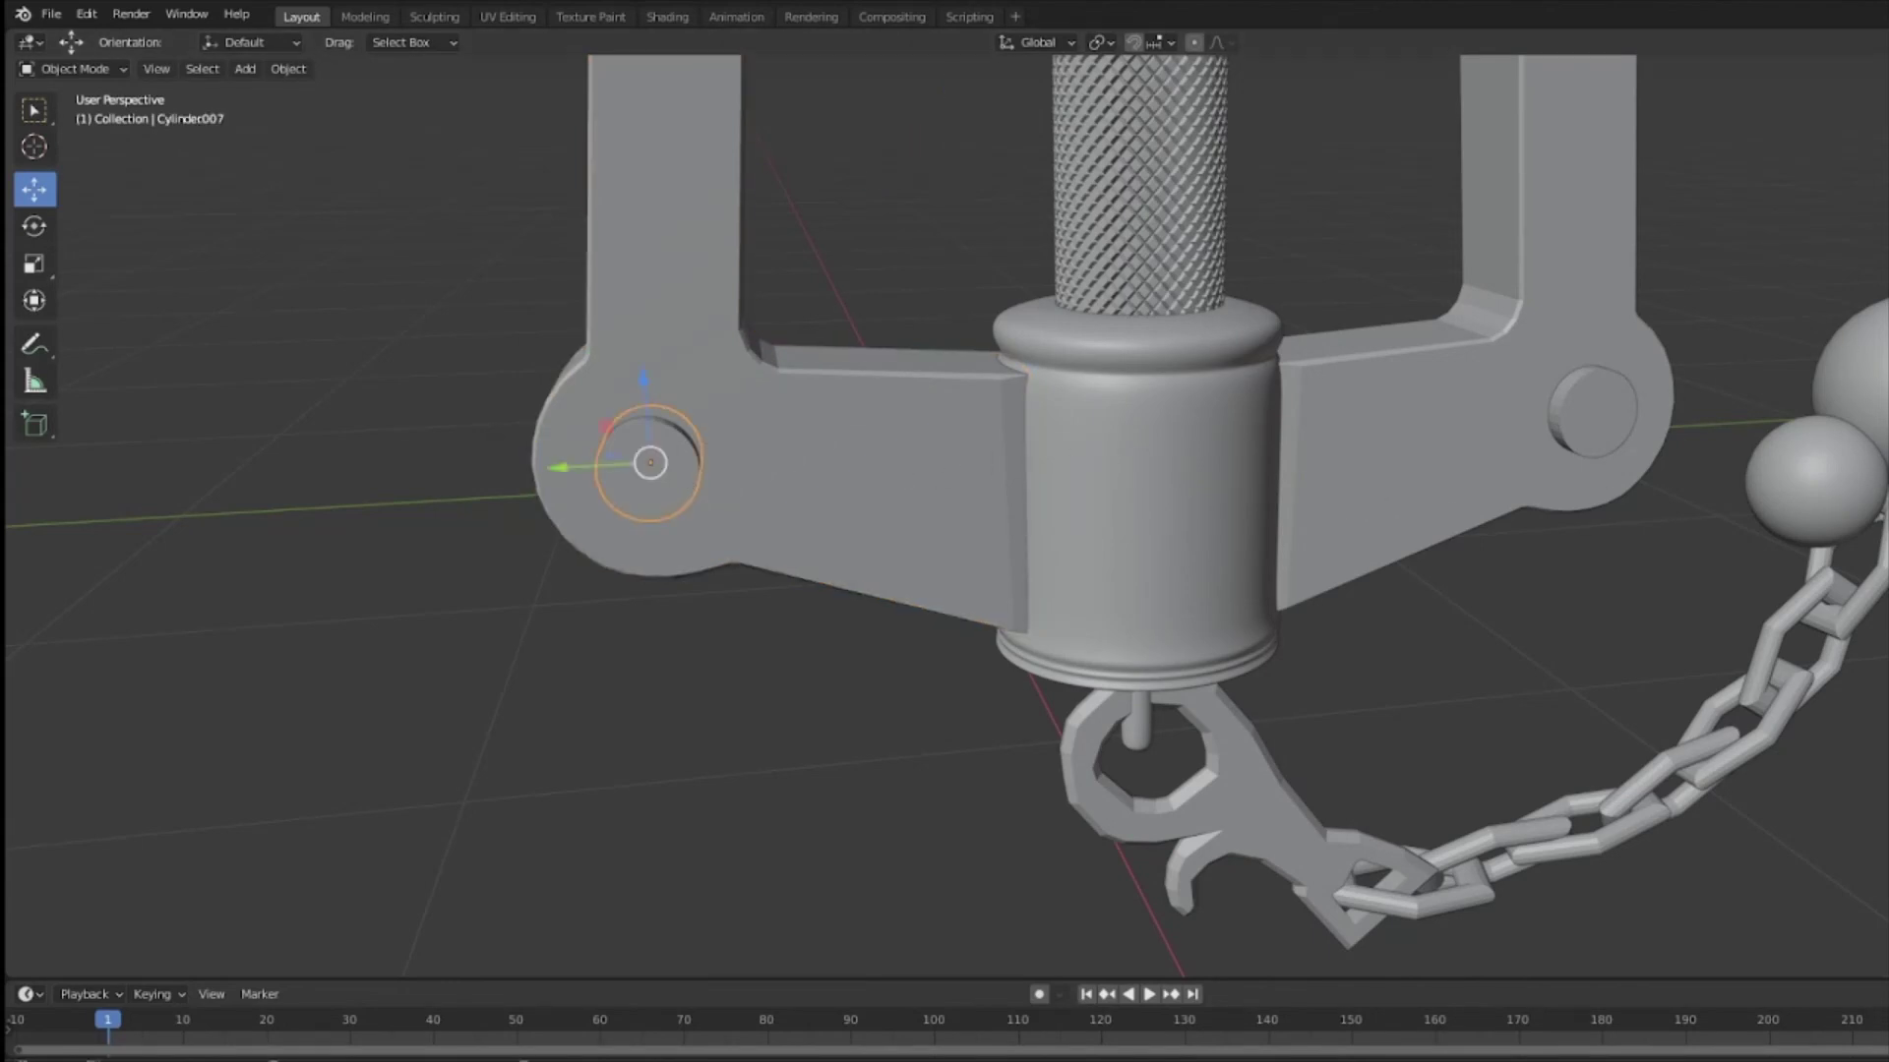
pyautogui.click(880, 481)
pyautogui.moveTo(880, 481); pyautogui.dragTo(993, 462, button='middle')
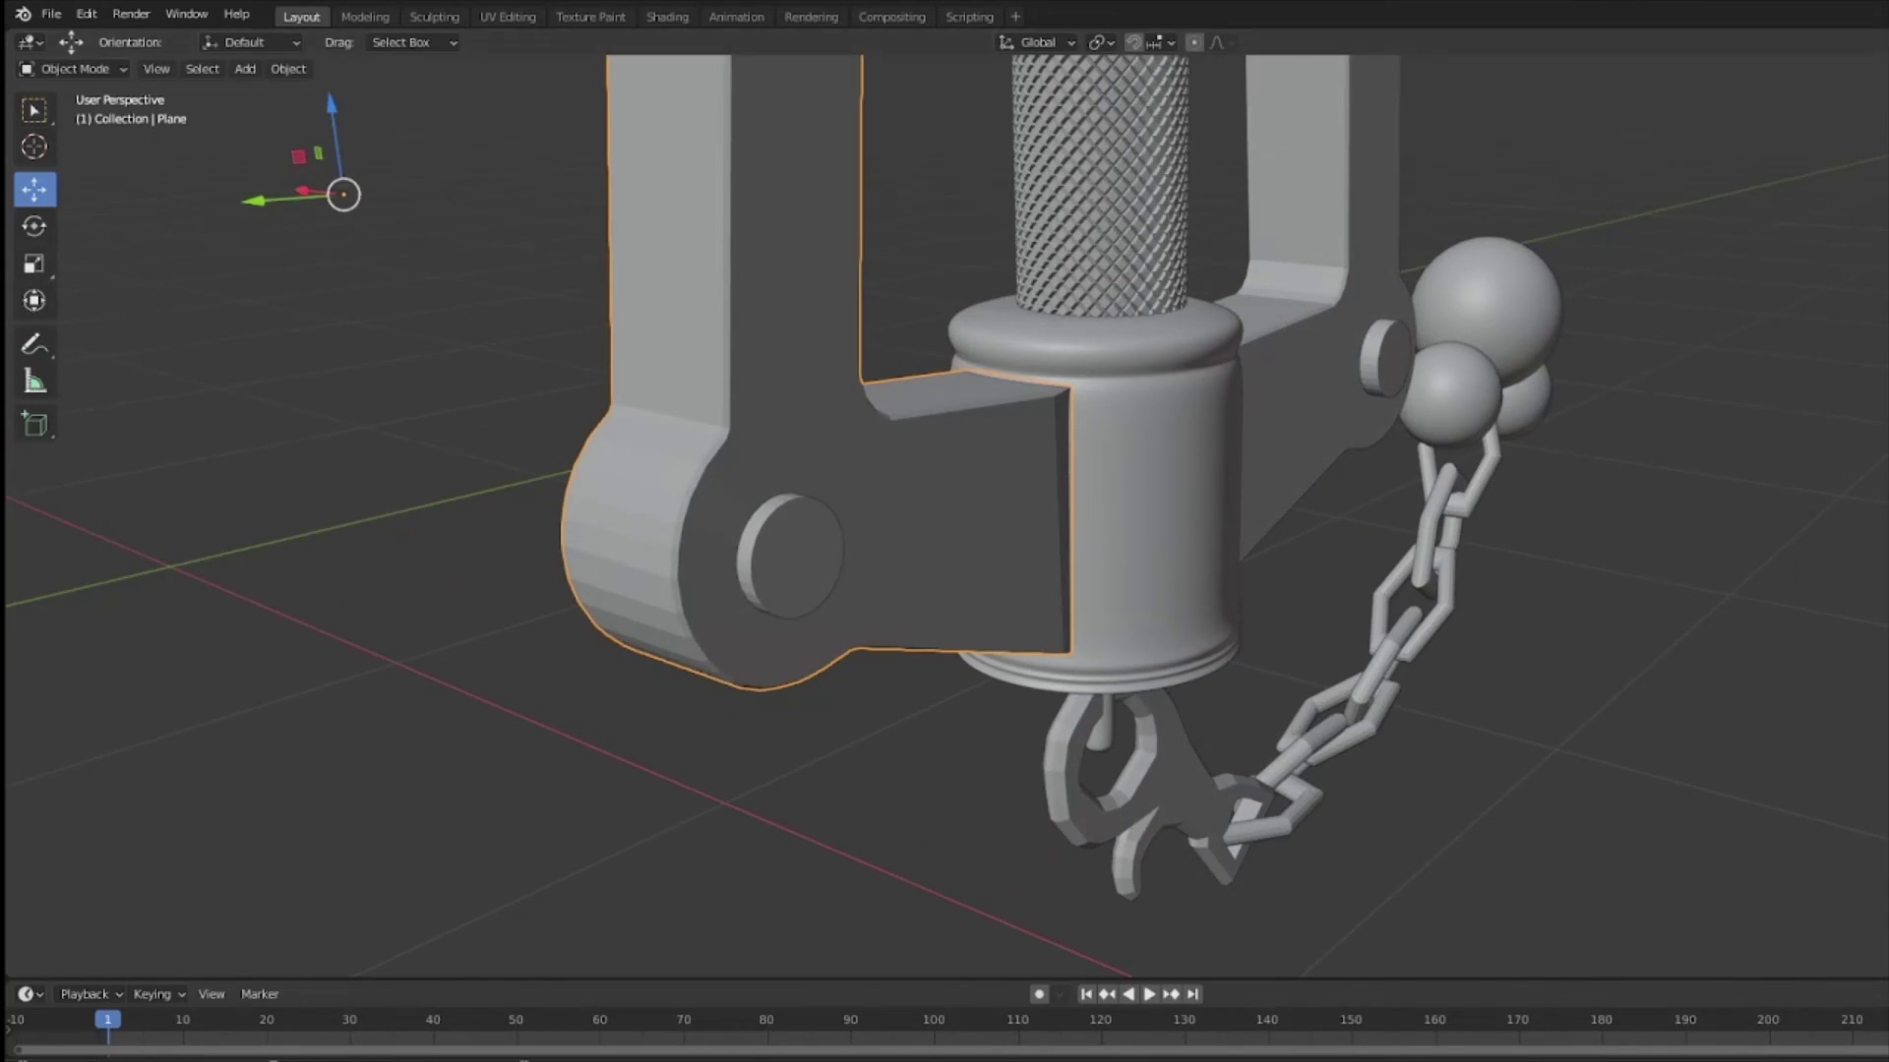
pyautogui.moveTo(1667, 589); pyautogui.dragTo(1791, 603, button='middle')
# Step: Move that guard half's front corner bolt outward along X until it protrudes from the guard's front face
pyautogui.click(1318, 634)
pyautogui.moveTo(1535, 477); pyautogui.dragTo(1001, 492, button='middle')
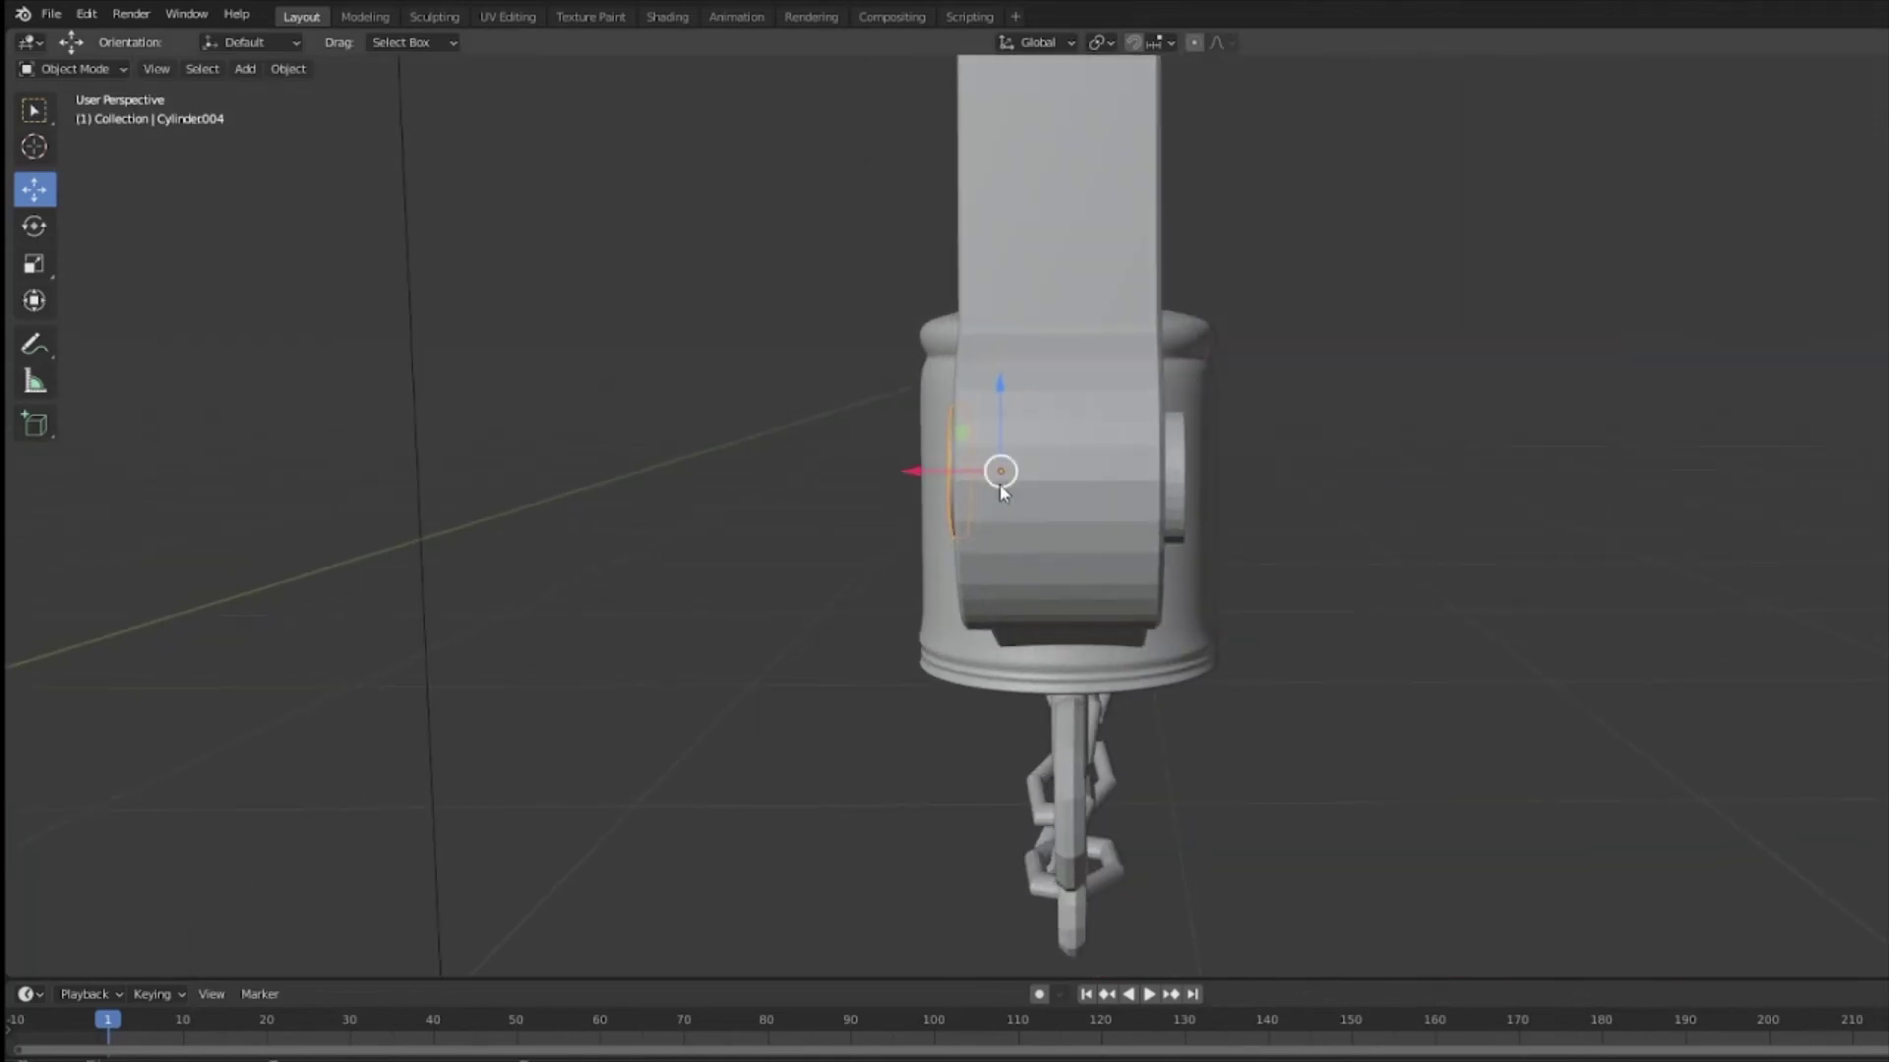
pyautogui.moveTo(899, 477); pyautogui.dragTo(888, 478)
pyautogui.moveTo(822, 502); pyautogui.dragTo(934, 490, button='middle')
pyautogui.moveTo(977, 453); pyautogui.dragTo(963, 451)
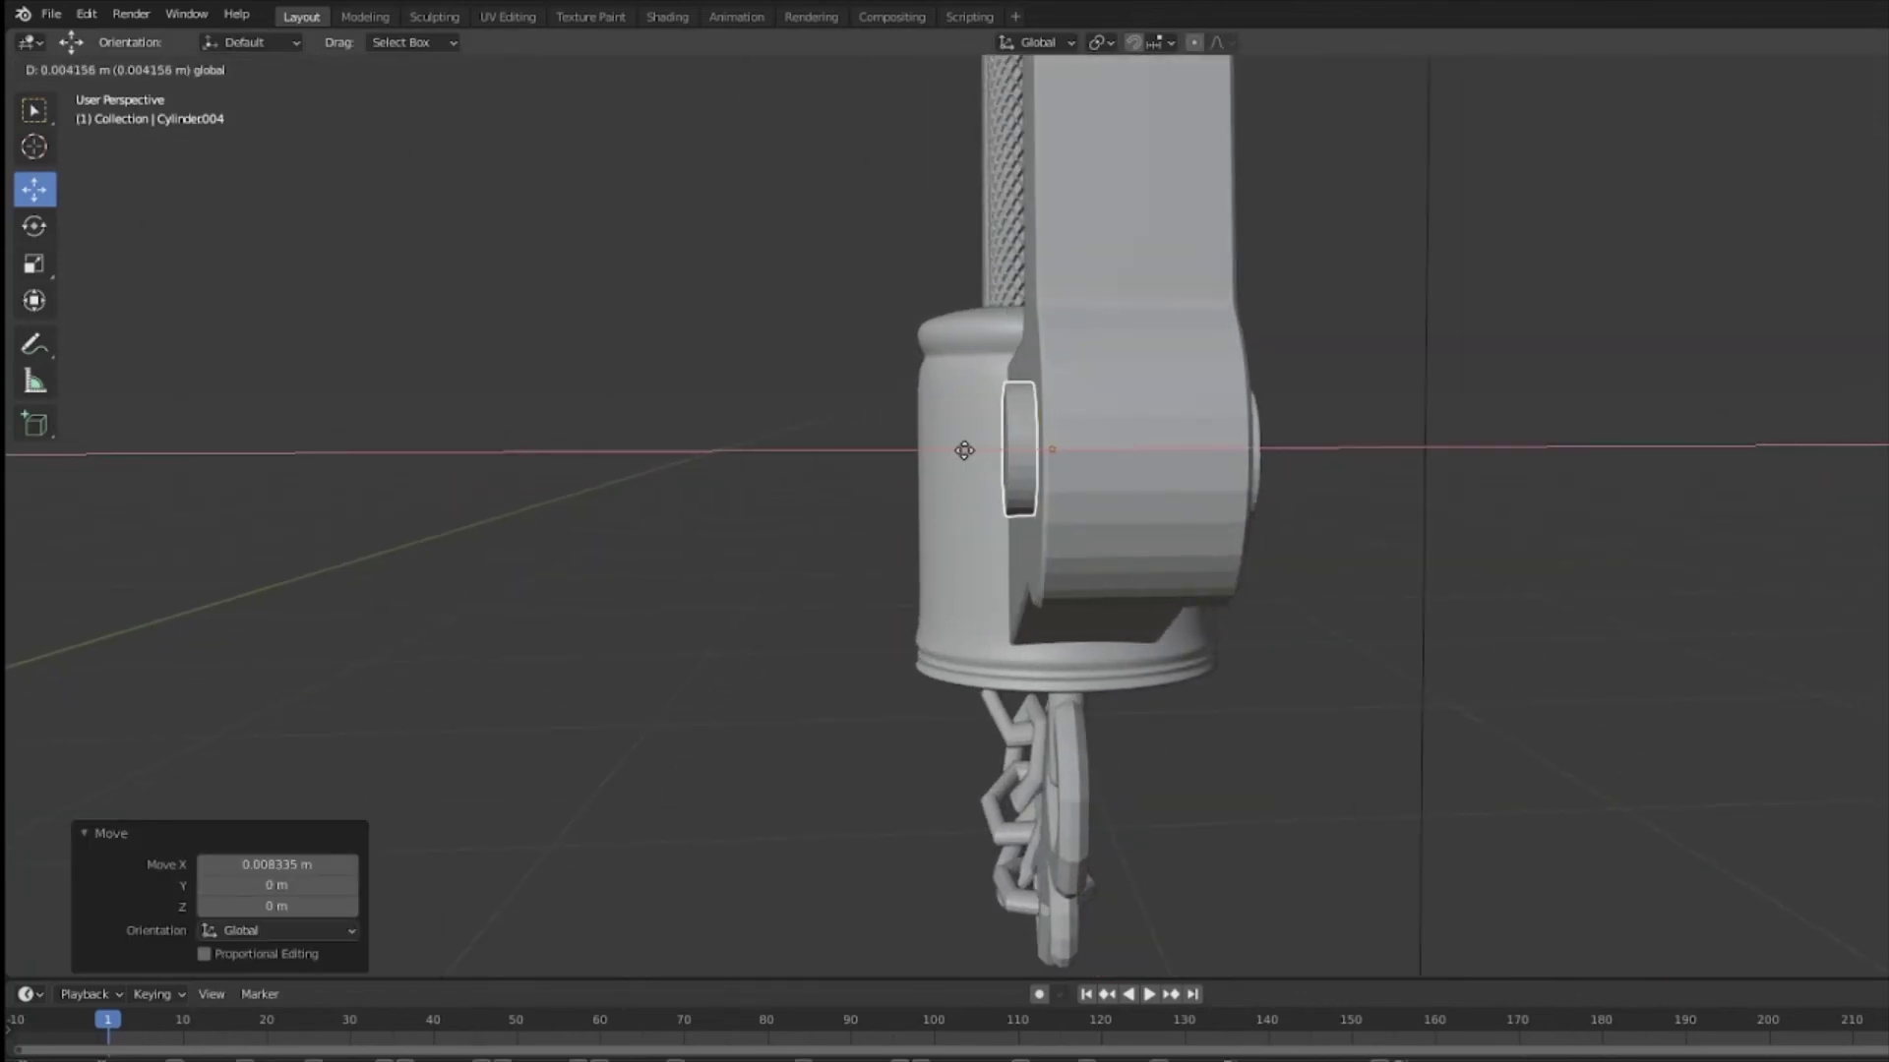
# Step: Select the rear bolt of the same guard corner and check how far it sticks out
pyautogui.moveTo(1623, 467); pyautogui.dragTo(1495, 466, button='middle')
pyautogui.click(1809, 393)
pyautogui.moveTo(1809, 393); pyautogui.dragTo(1679, 487, button='middle')
pyautogui.click(1347, 568)
pyautogui.moveTo(1534, 556); pyautogui.dragTo(1328, 547, button='middle')
pyautogui.click(1019, 540)
pyautogui.moveTo(1154, 564); pyautogui.dragTo(1092, 553, button='middle')
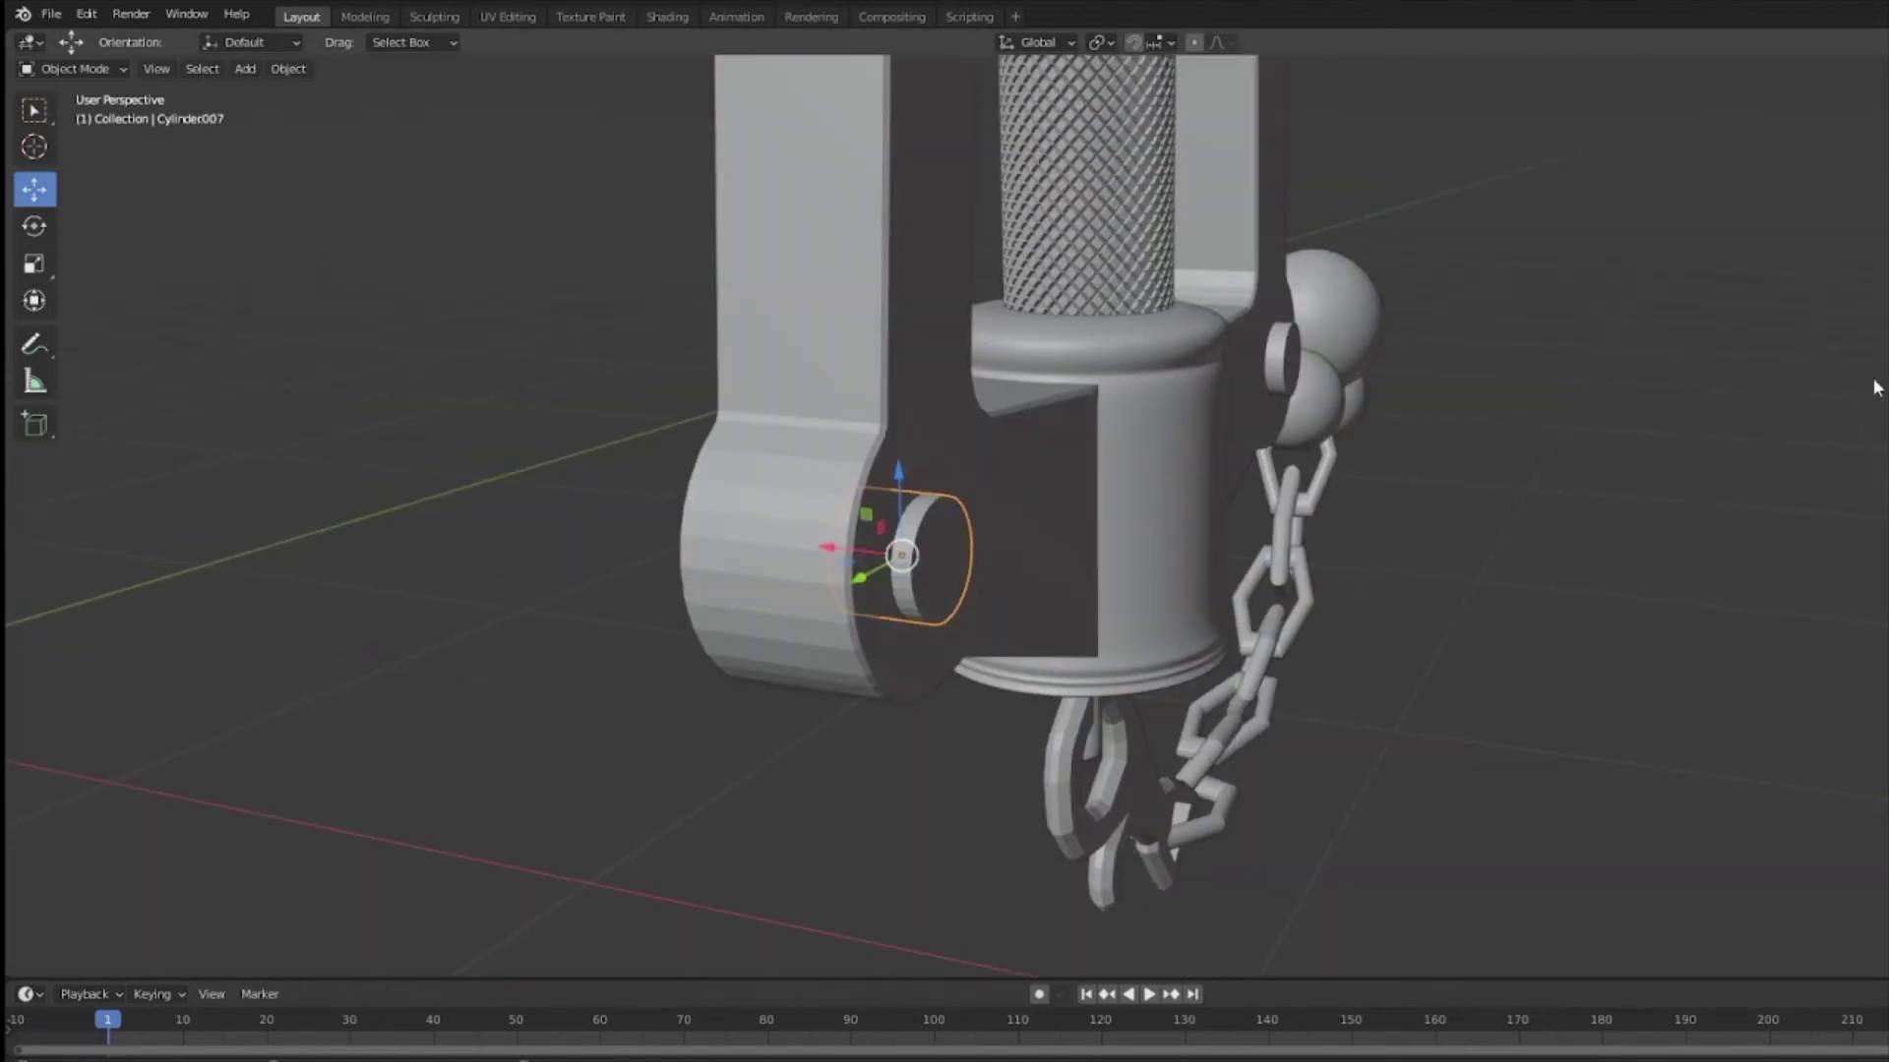
# Step: Select the guard half and pick its front corner bolt, Cylinder.004, as the Boolean cutting object
pyautogui.moveTo(1148, 460); pyautogui.dragTo(1177, 453, button='middle')
pyautogui.click(1177, 453)
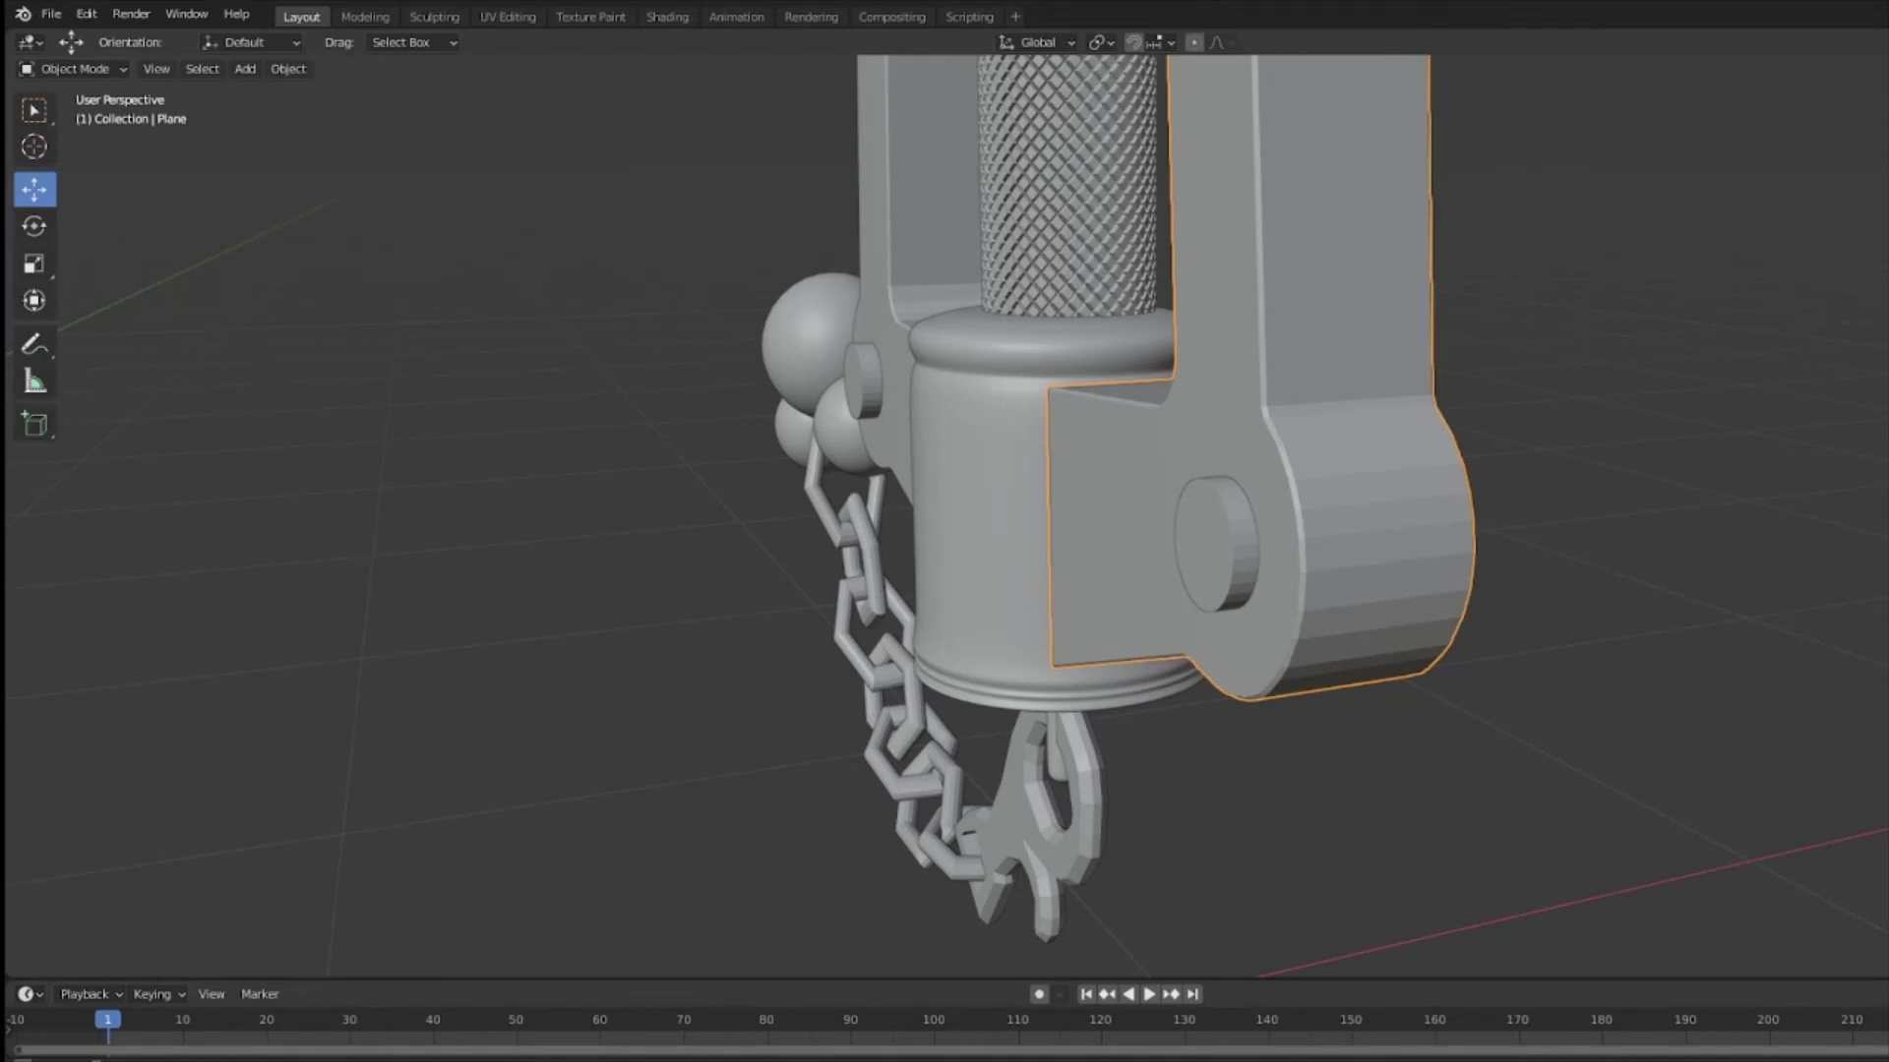
pyautogui.hotkey('ctrl', 'z')
pyautogui.click(1366, 391)
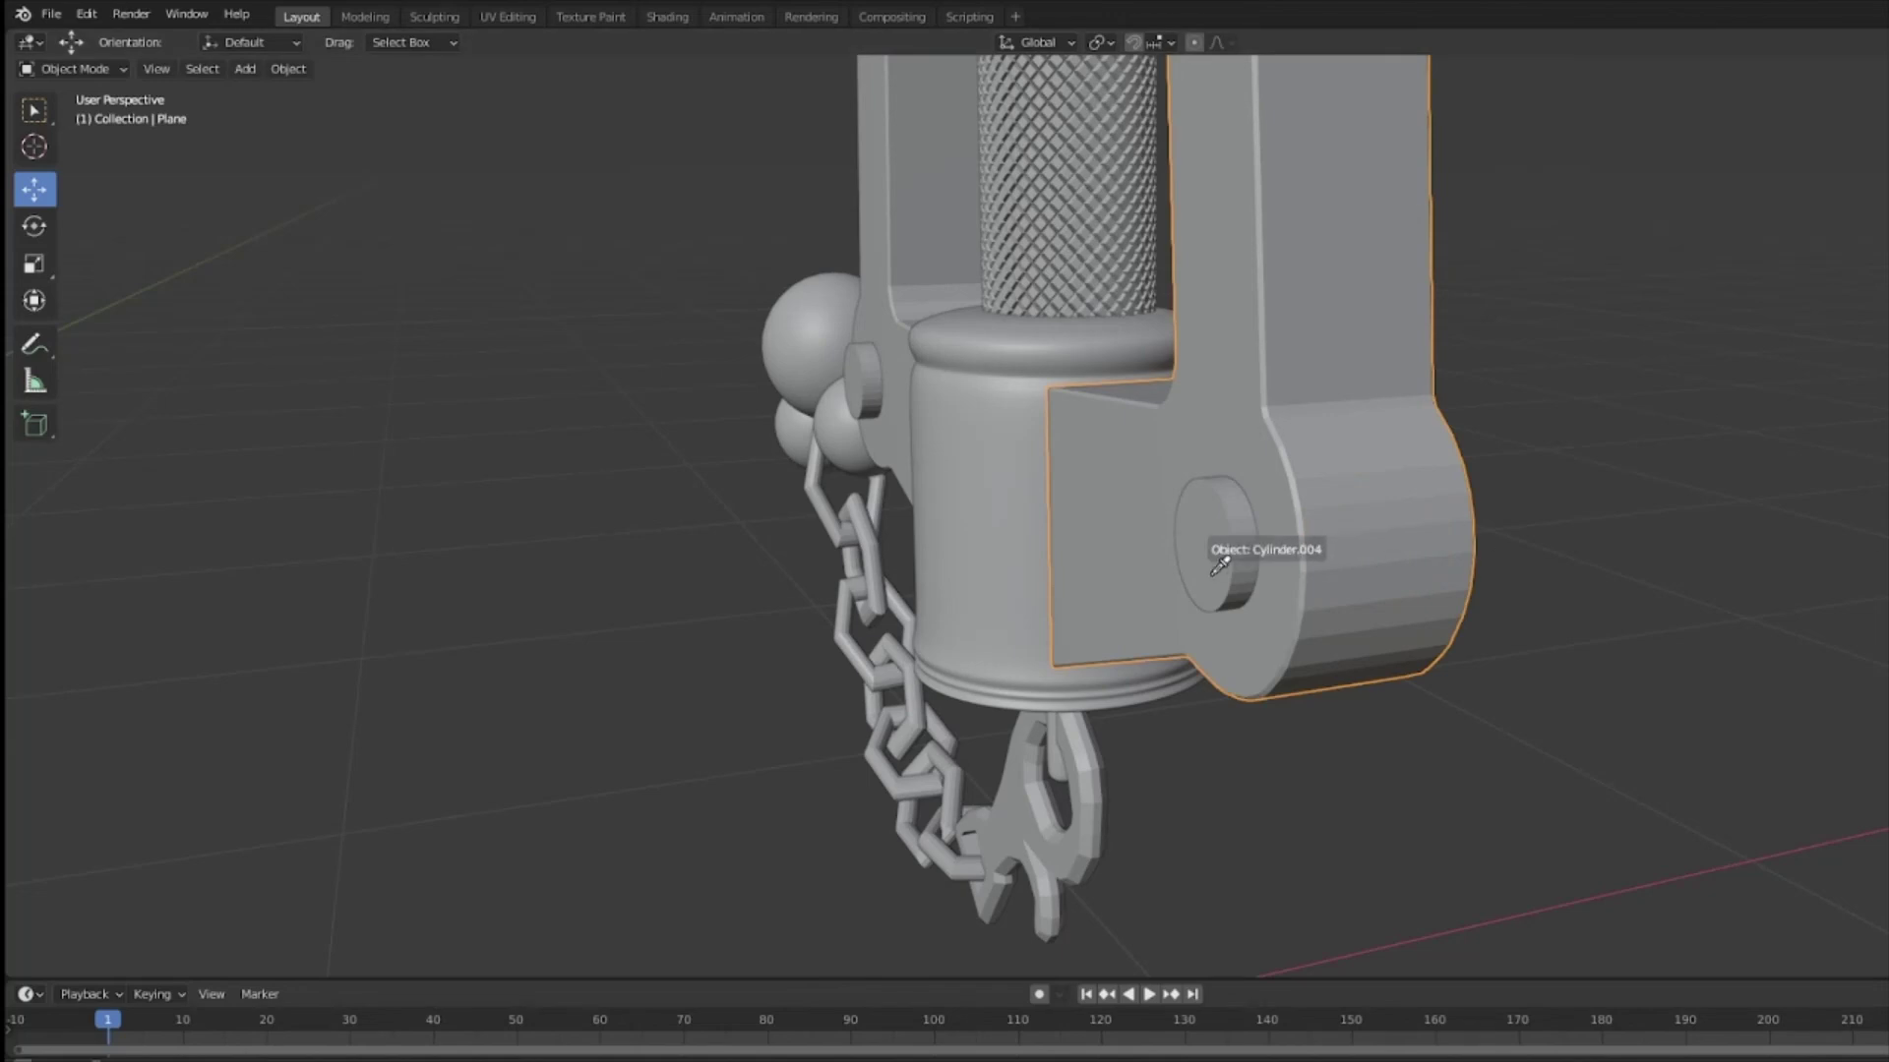
pyautogui.click(1216, 571)
# Step: Hide the rear bolt cylinder, Cylinder.007, in that guard corner
pyautogui.moveTo(1840, 588); pyautogui.dragTo(1559, 592, button='middle')
pyautogui.click(822, 526)
pyautogui.click(822, 526)
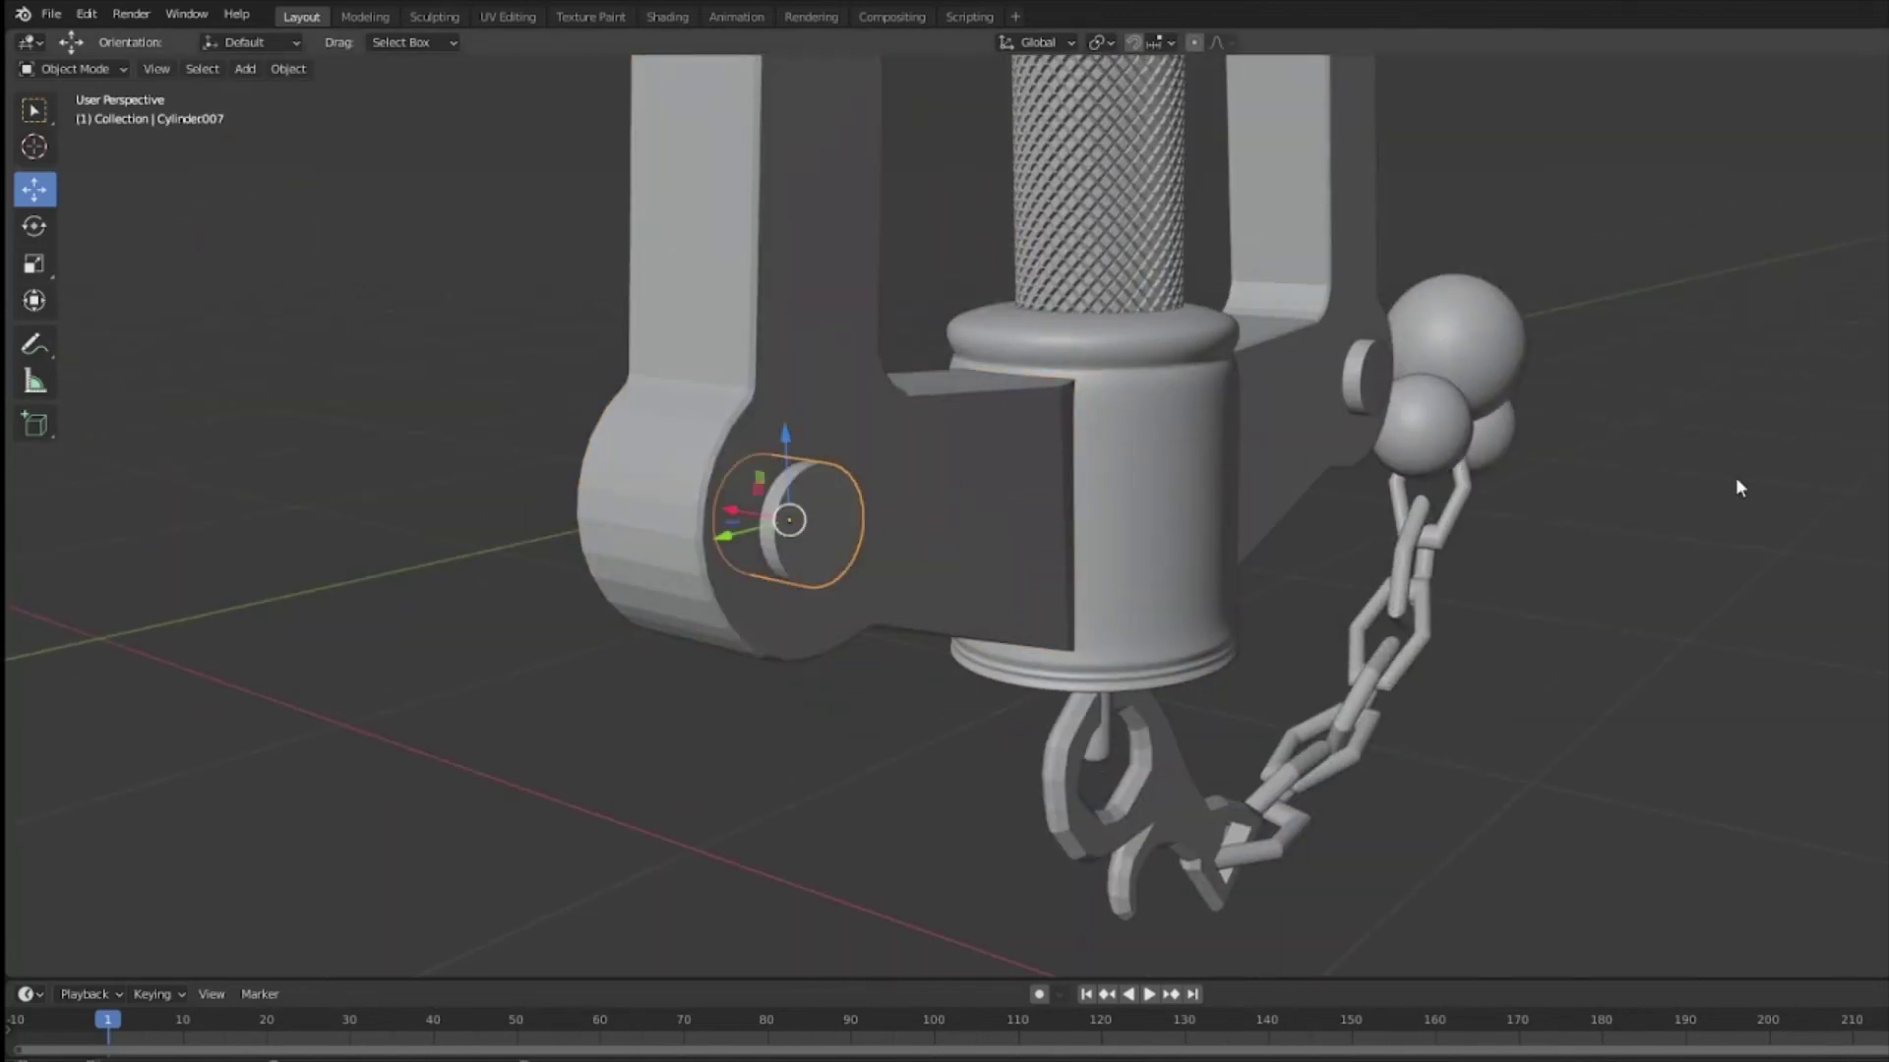
pyautogui.press('h')
# Step: Select the front corner bolt and its guard half alternately, and clear the selection
pyautogui.moveTo(1690, 451); pyautogui.dragTo(1881, 458, button='middle')
pyautogui.click(1335, 563)
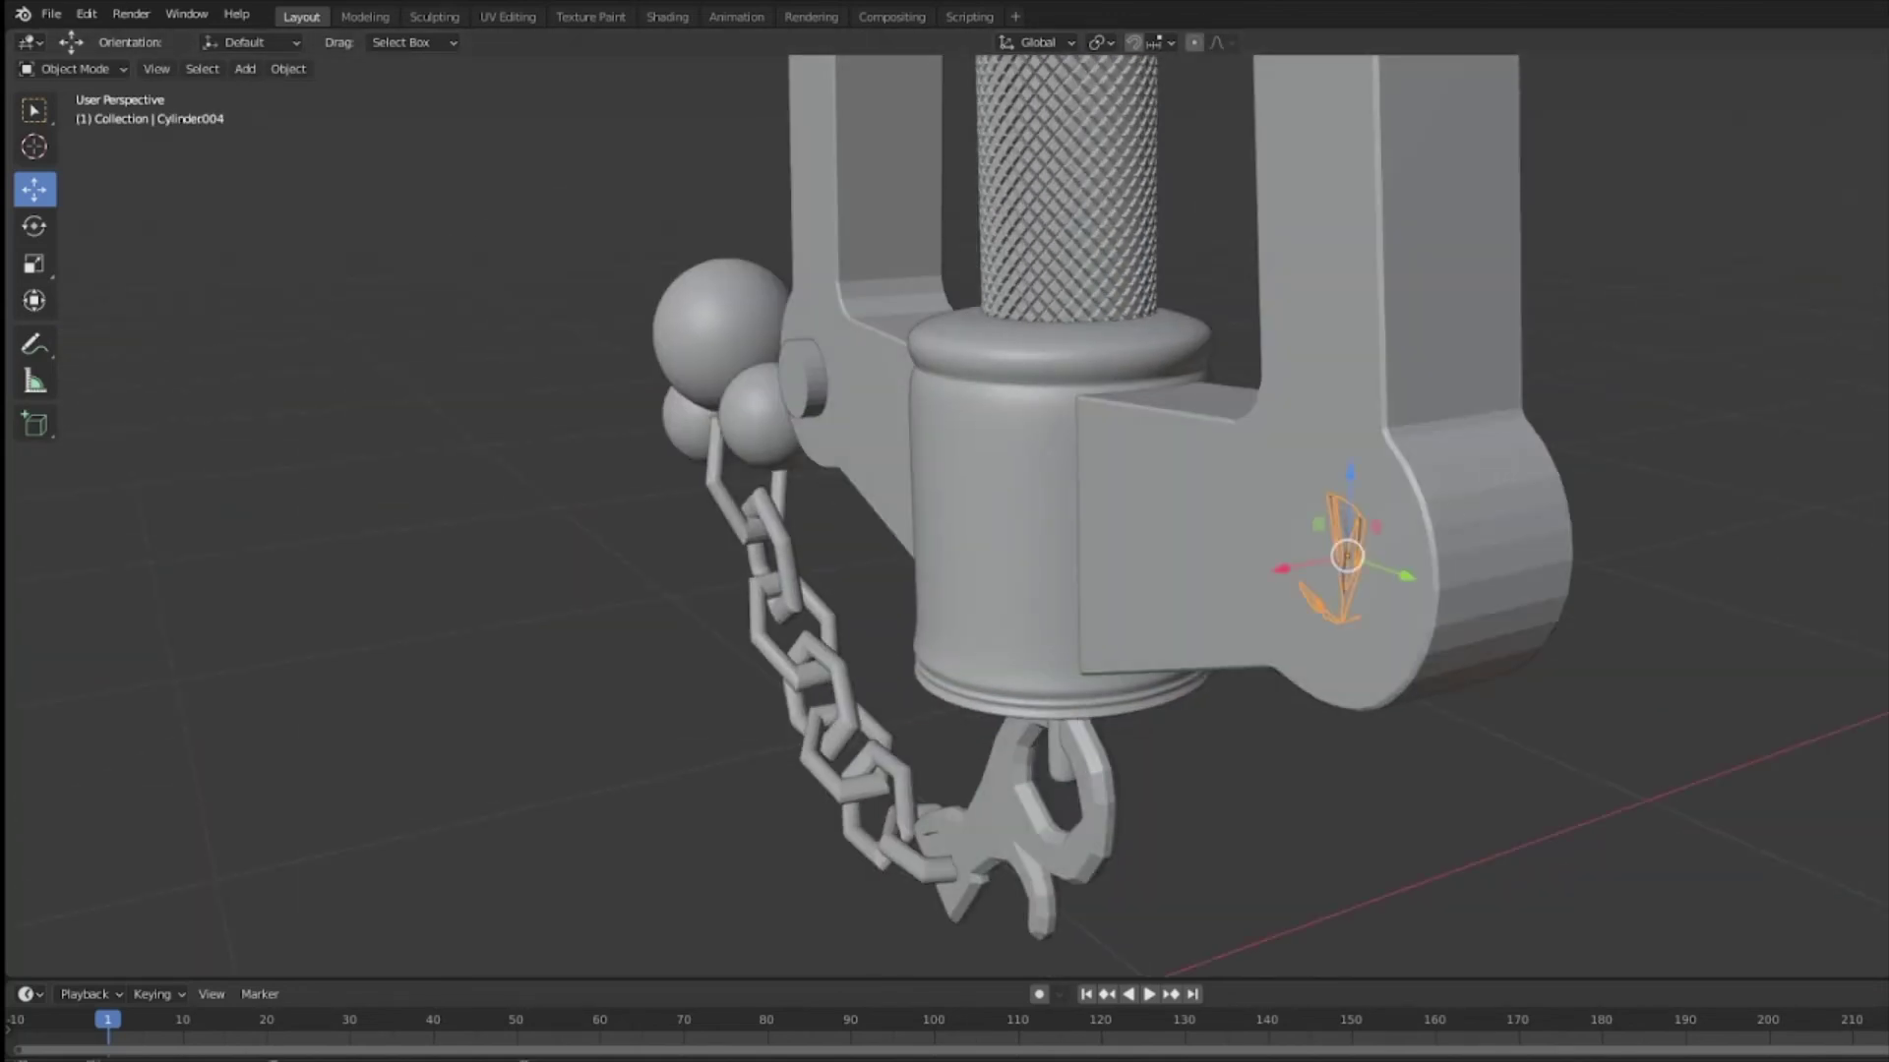
pyautogui.click(1325, 575)
pyautogui.click(1325, 576)
pyautogui.moveTo(1312, 563)
pyautogui.mouseDown()
pyautogui.moveTo(1285, 571)
pyautogui.moveTo(1304, 571)
pyautogui.mouseUp()
pyautogui.click(1503, 482)
pyautogui.click(1330, 565)
pyautogui.click(1497, 411)
pyautogui.click(1328, 570)
pyautogui.hotkey('alt', 'a')
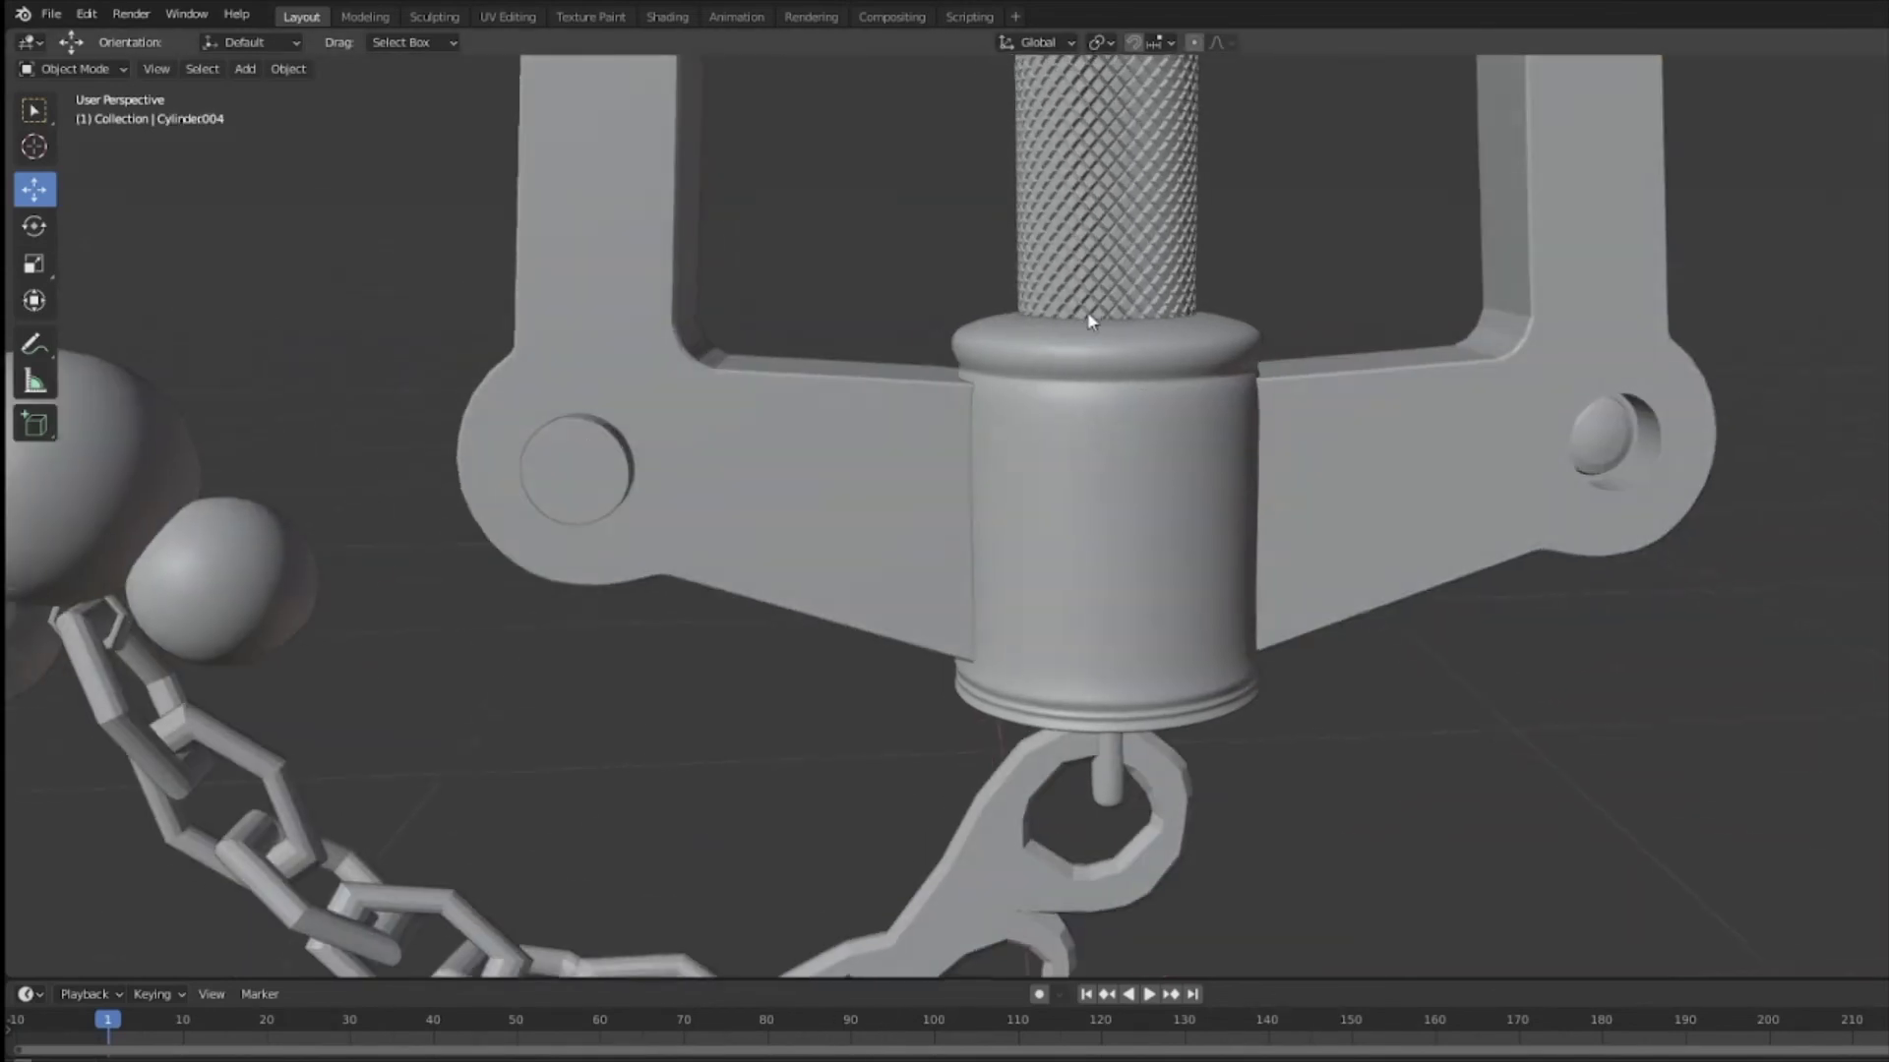
# Step: Pick Cylinder.006 as the cutting object for the guard half Plane.002, and hide that corner's front and rear bolt cylinders
pyautogui.click(578, 469)
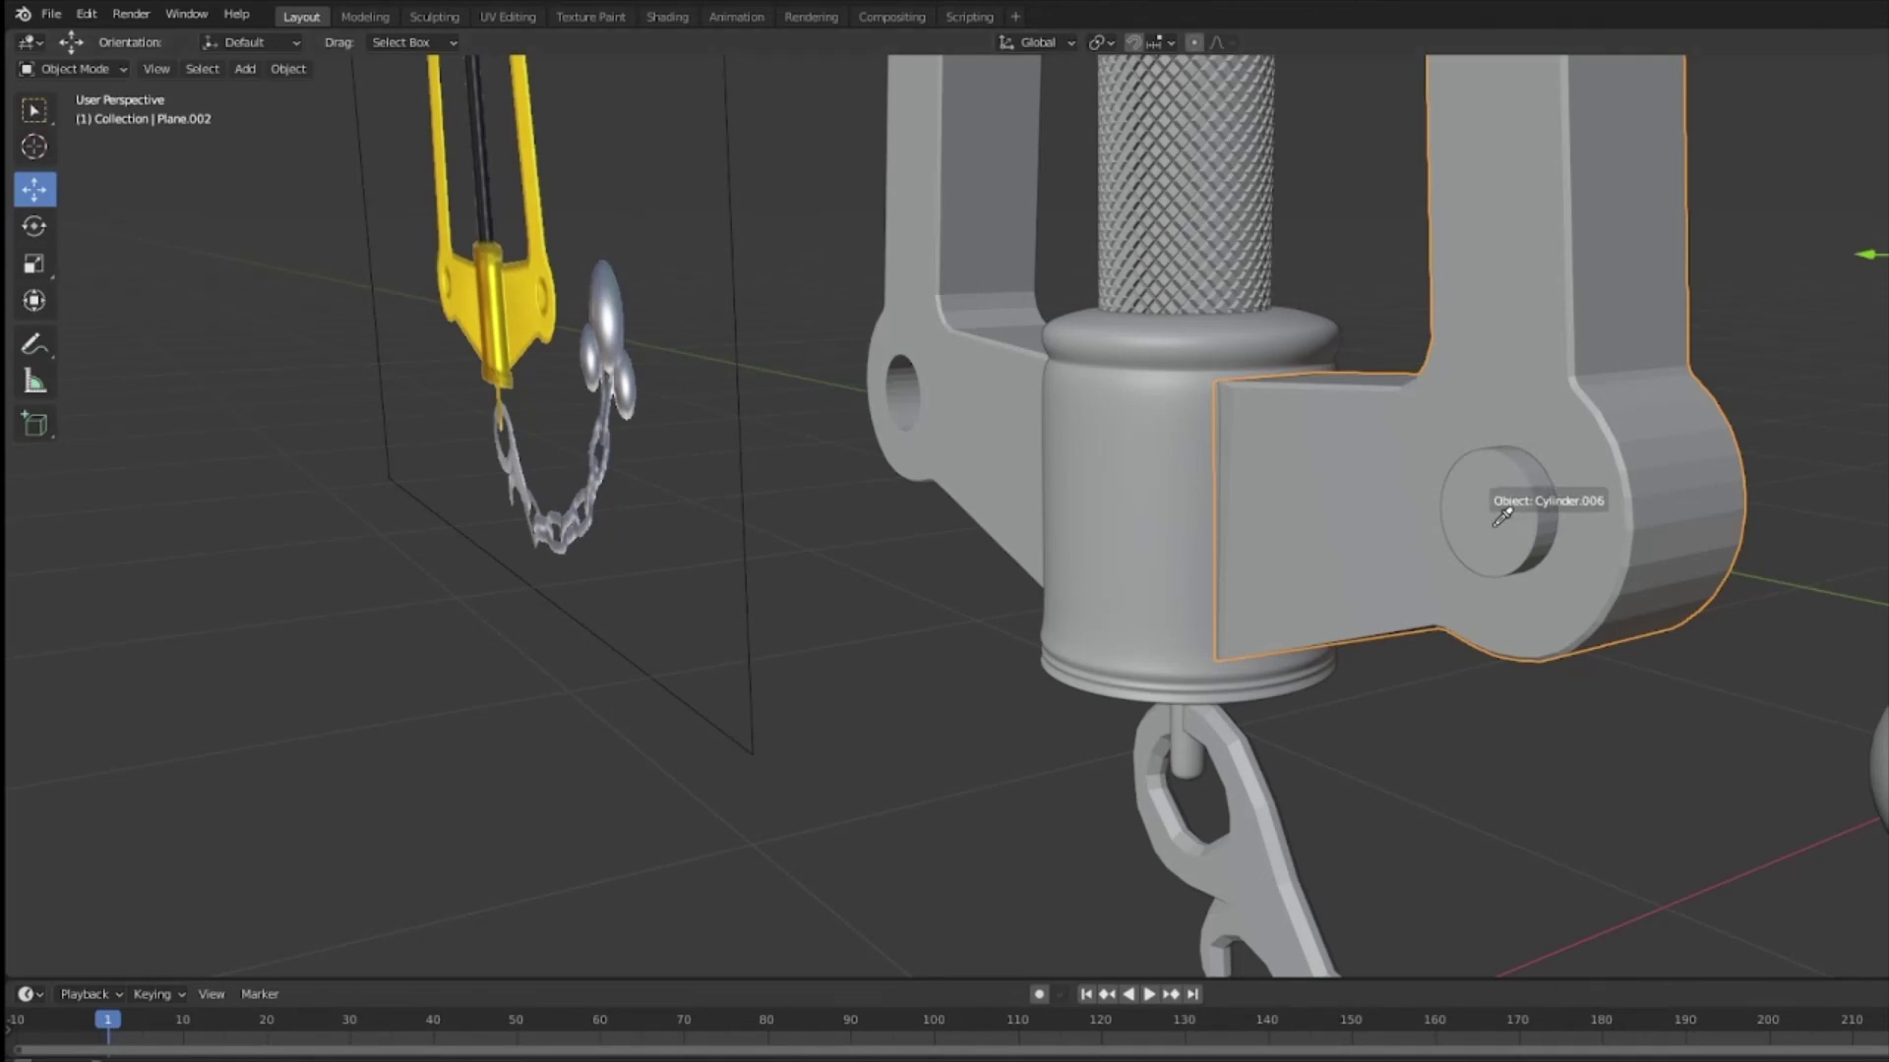
pyautogui.moveTo(1761, 538); pyautogui.dragTo(1327, 666, button='middle')
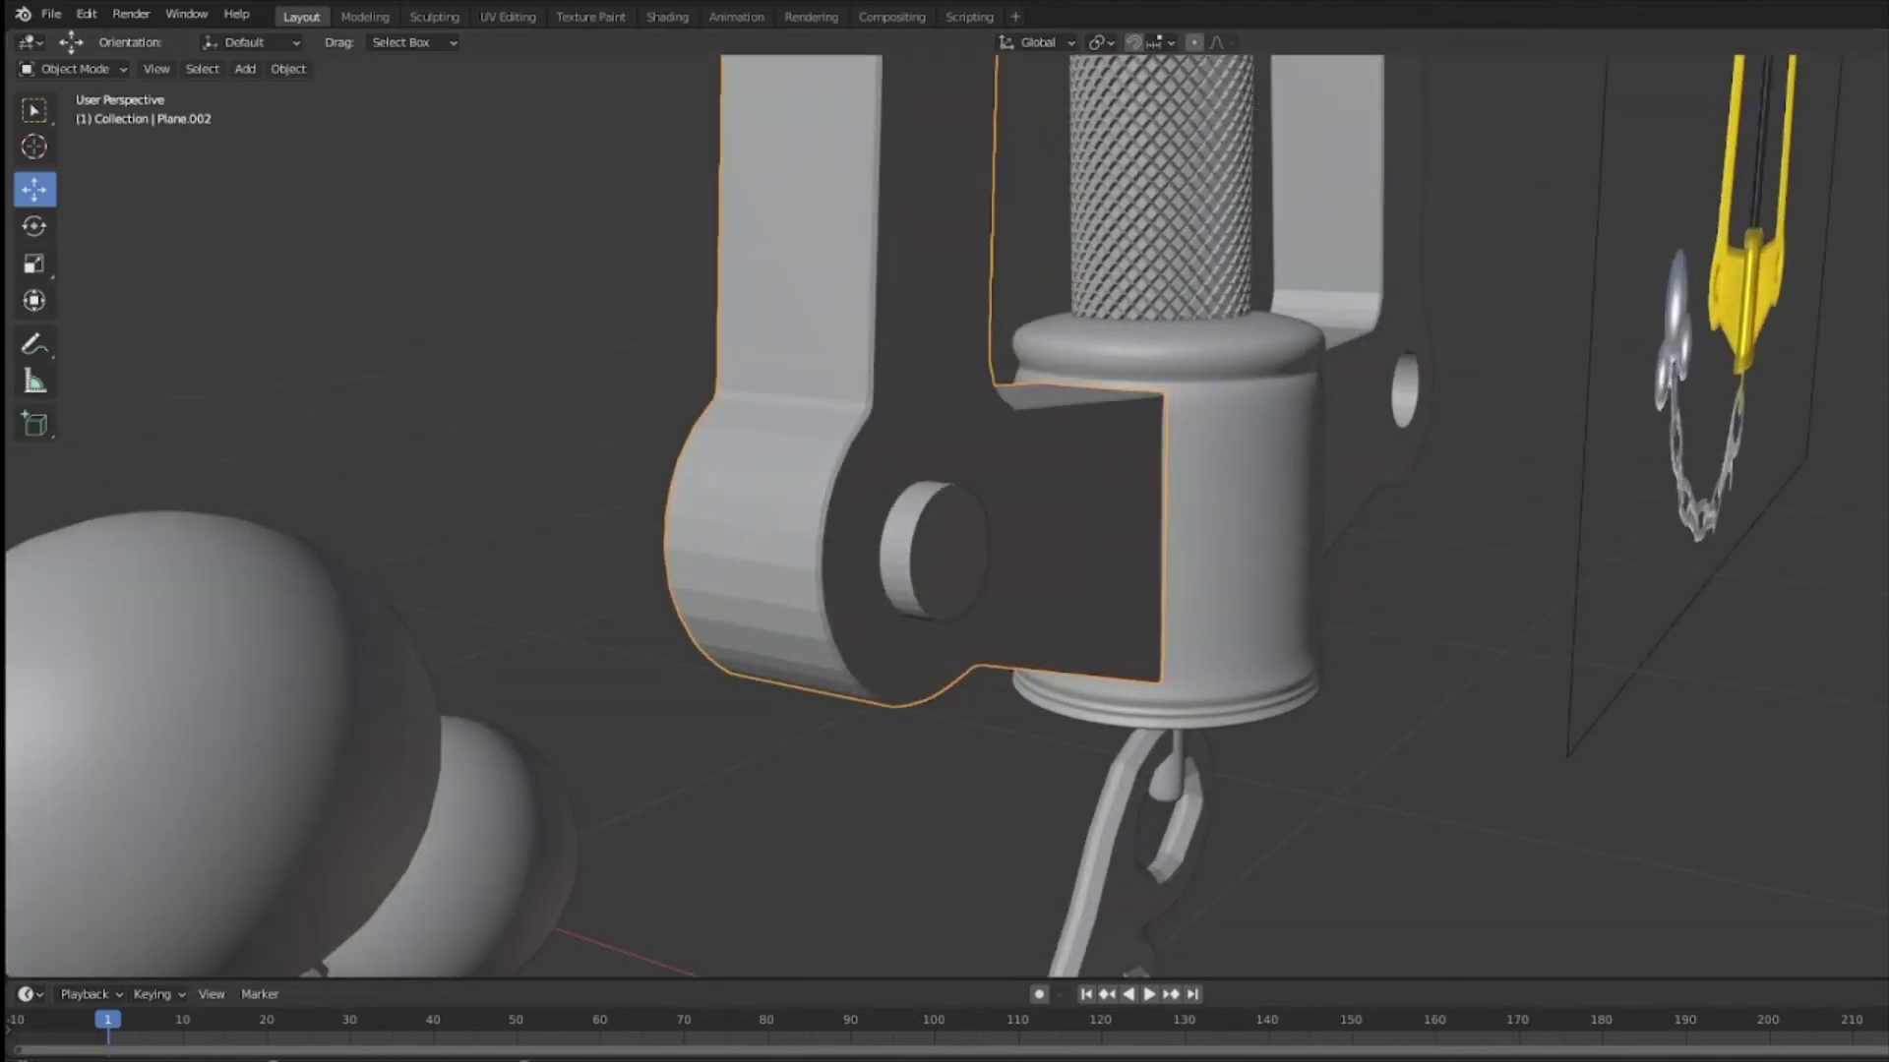
pyautogui.click(933, 559)
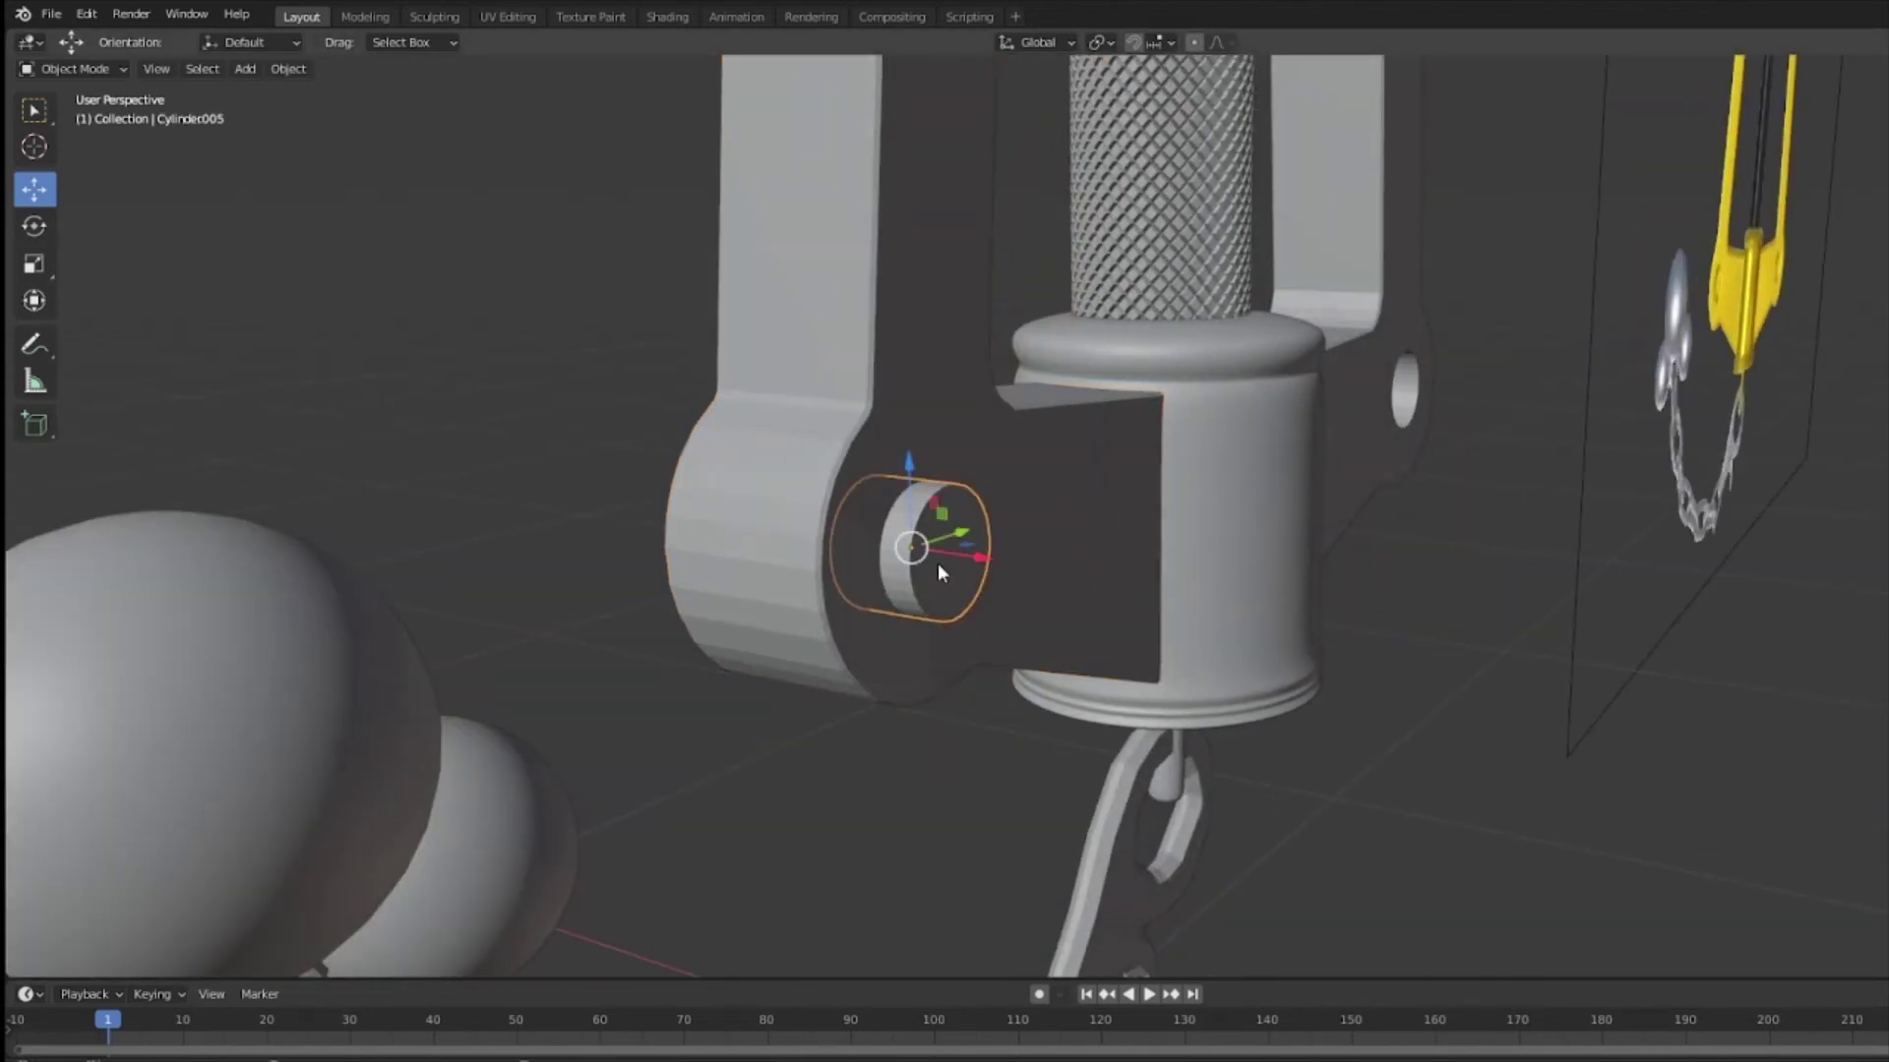
pyautogui.press('h')
pyautogui.moveTo(1013, 512); pyautogui.dragTo(1427, 495, button='middle')
pyautogui.click(1595, 505)
pyautogui.press('h')
# Step: Compare the whole keyblade with the reference image and examine the lower guard corners up close
pyautogui.moveTo(1264, 531); pyautogui.dragTo(1349, 499, button='middle')
pyautogui.scroll(-4, 1350, 499)
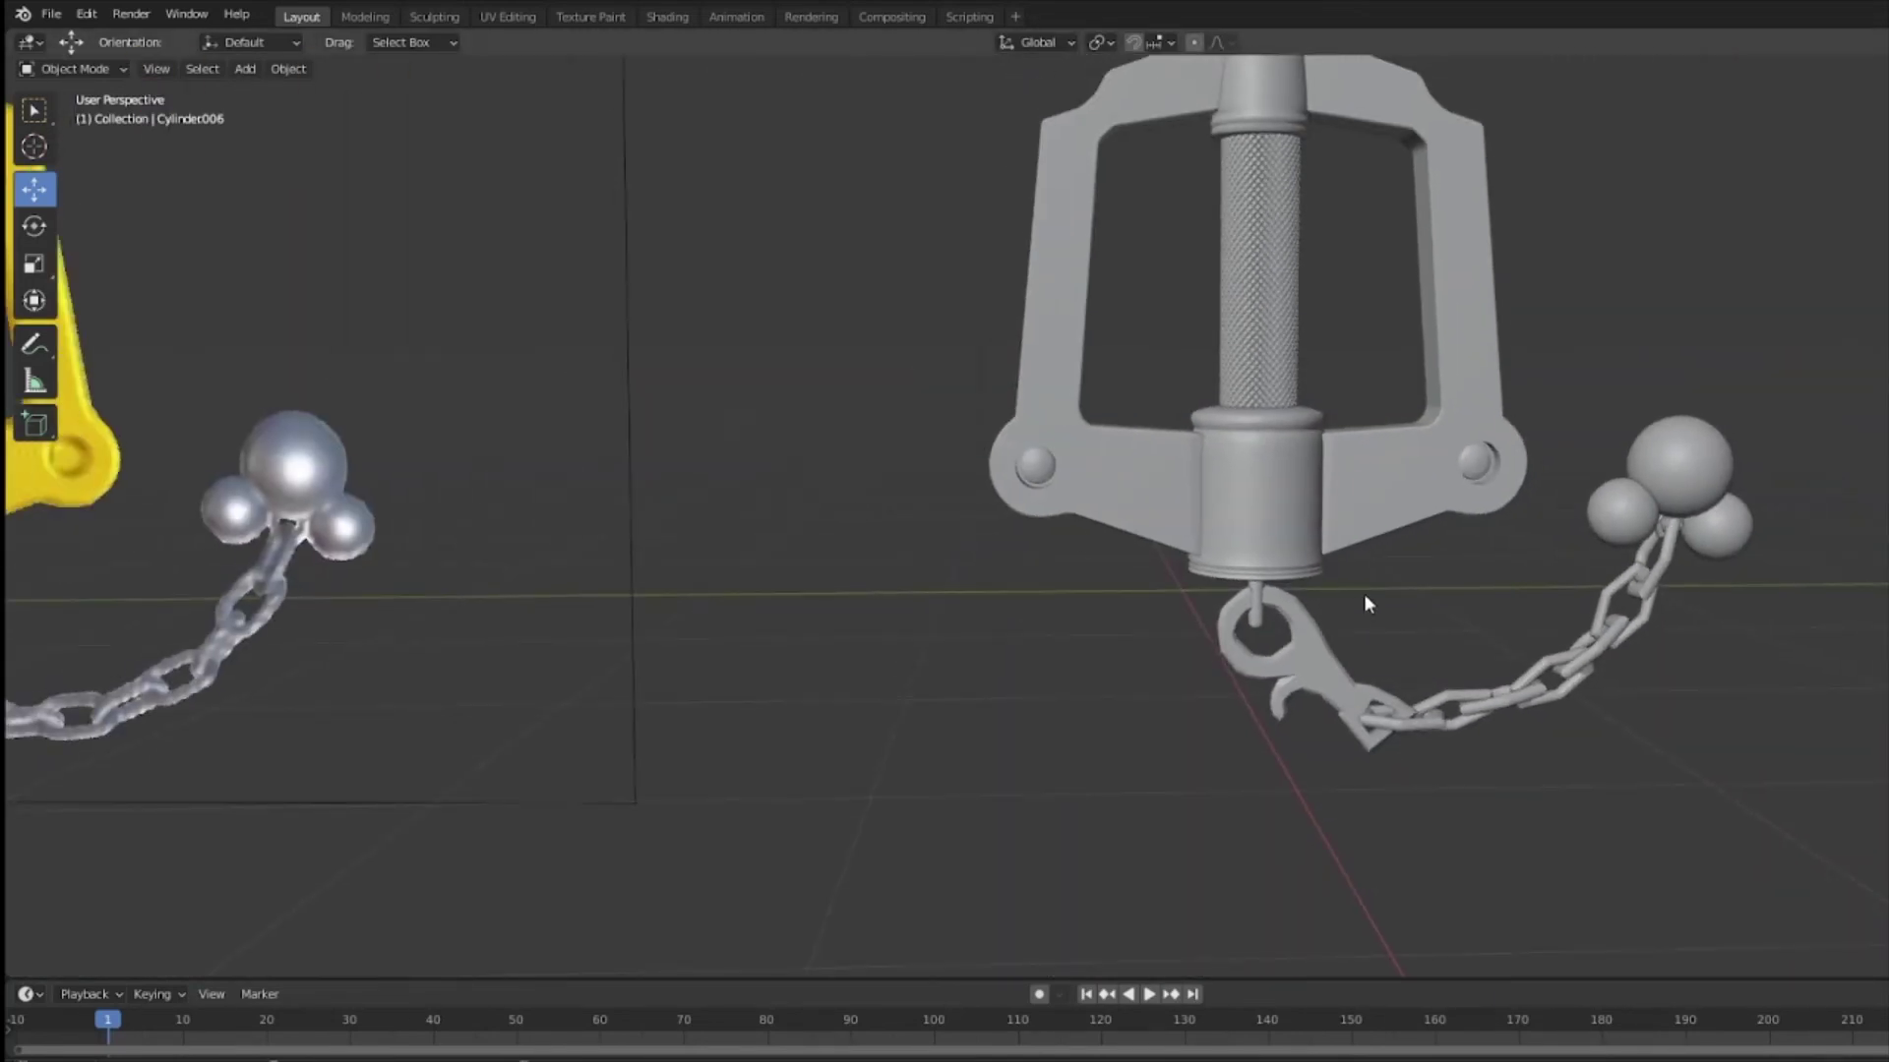
pyautogui.moveTo(1366, 603); pyautogui.dragTo(1884, 389, button='middle')
pyautogui.scroll(-4, 1505, 220)
pyautogui.moveTo(1570, 251); pyautogui.dragTo(1319, 507, button='middle')
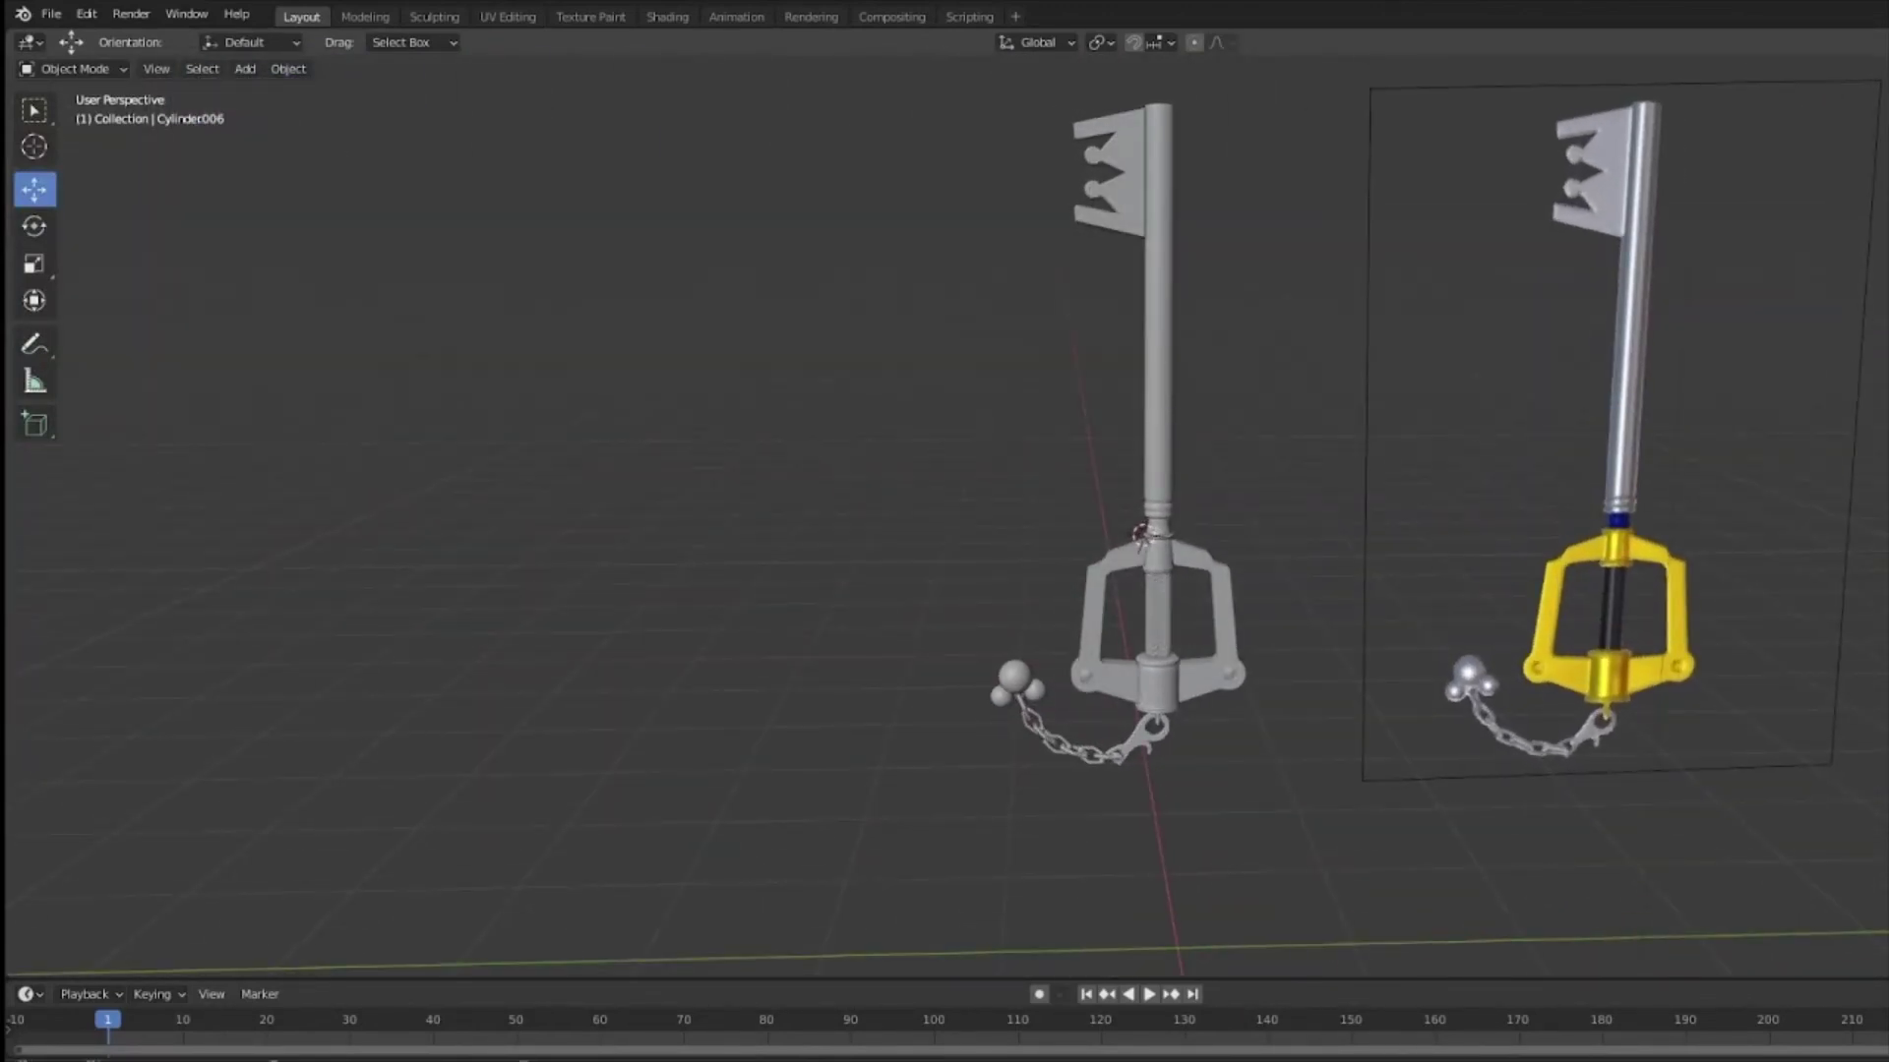
pyautogui.scroll(3, 1265, 399)
pyautogui.moveTo(1265, 404)
pyautogui.mouseDown(button='middle')
pyautogui.moveTo(1266, 488)
pyautogui.moveTo(1707, 450)
pyautogui.moveTo(1206, 493)
pyautogui.moveTo(1383, 451)
pyautogui.moveTo(1173, 506)
pyautogui.mouseUp(button='middle')
pyautogui.scroll(7, 1383, 452)
pyautogui.scroll(3, 733, 468)
pyautogui.keyDown('shift'); pyautogui.moveTo(295, 393); pyautogui.dragTo(768, 482, button='middle'); pyautogui.keyUp('shift')
# Step: Examine the domed corner bolts, gold guard and keychain with materials shown, from the front and the back
pyautogui.click(943, 454)
pyautogui.click(743, 502)
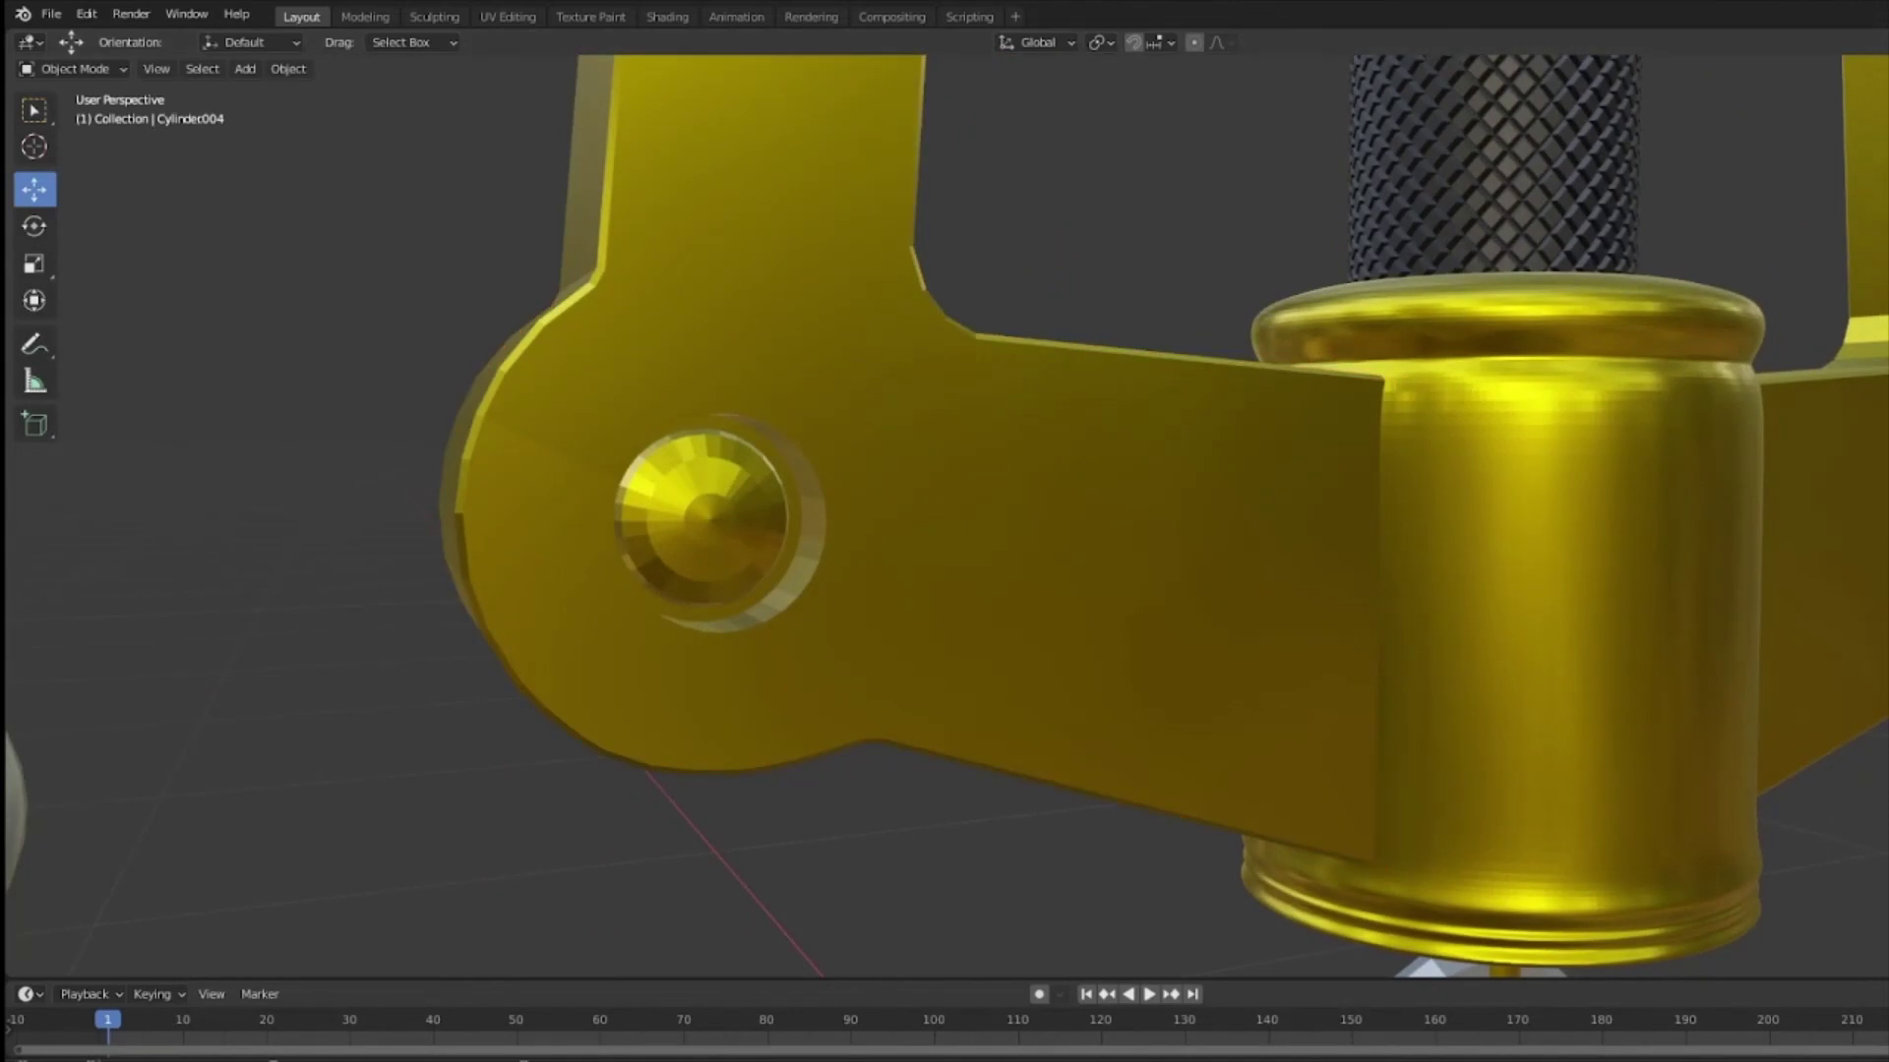
pyautogui.scroll(-8, 885, 413)
pyautogui.moveTo(948, 434); pyautogui.dragTo(1222, 421, button='middle')
pyautogui.scroll(-4, 1102, 421)
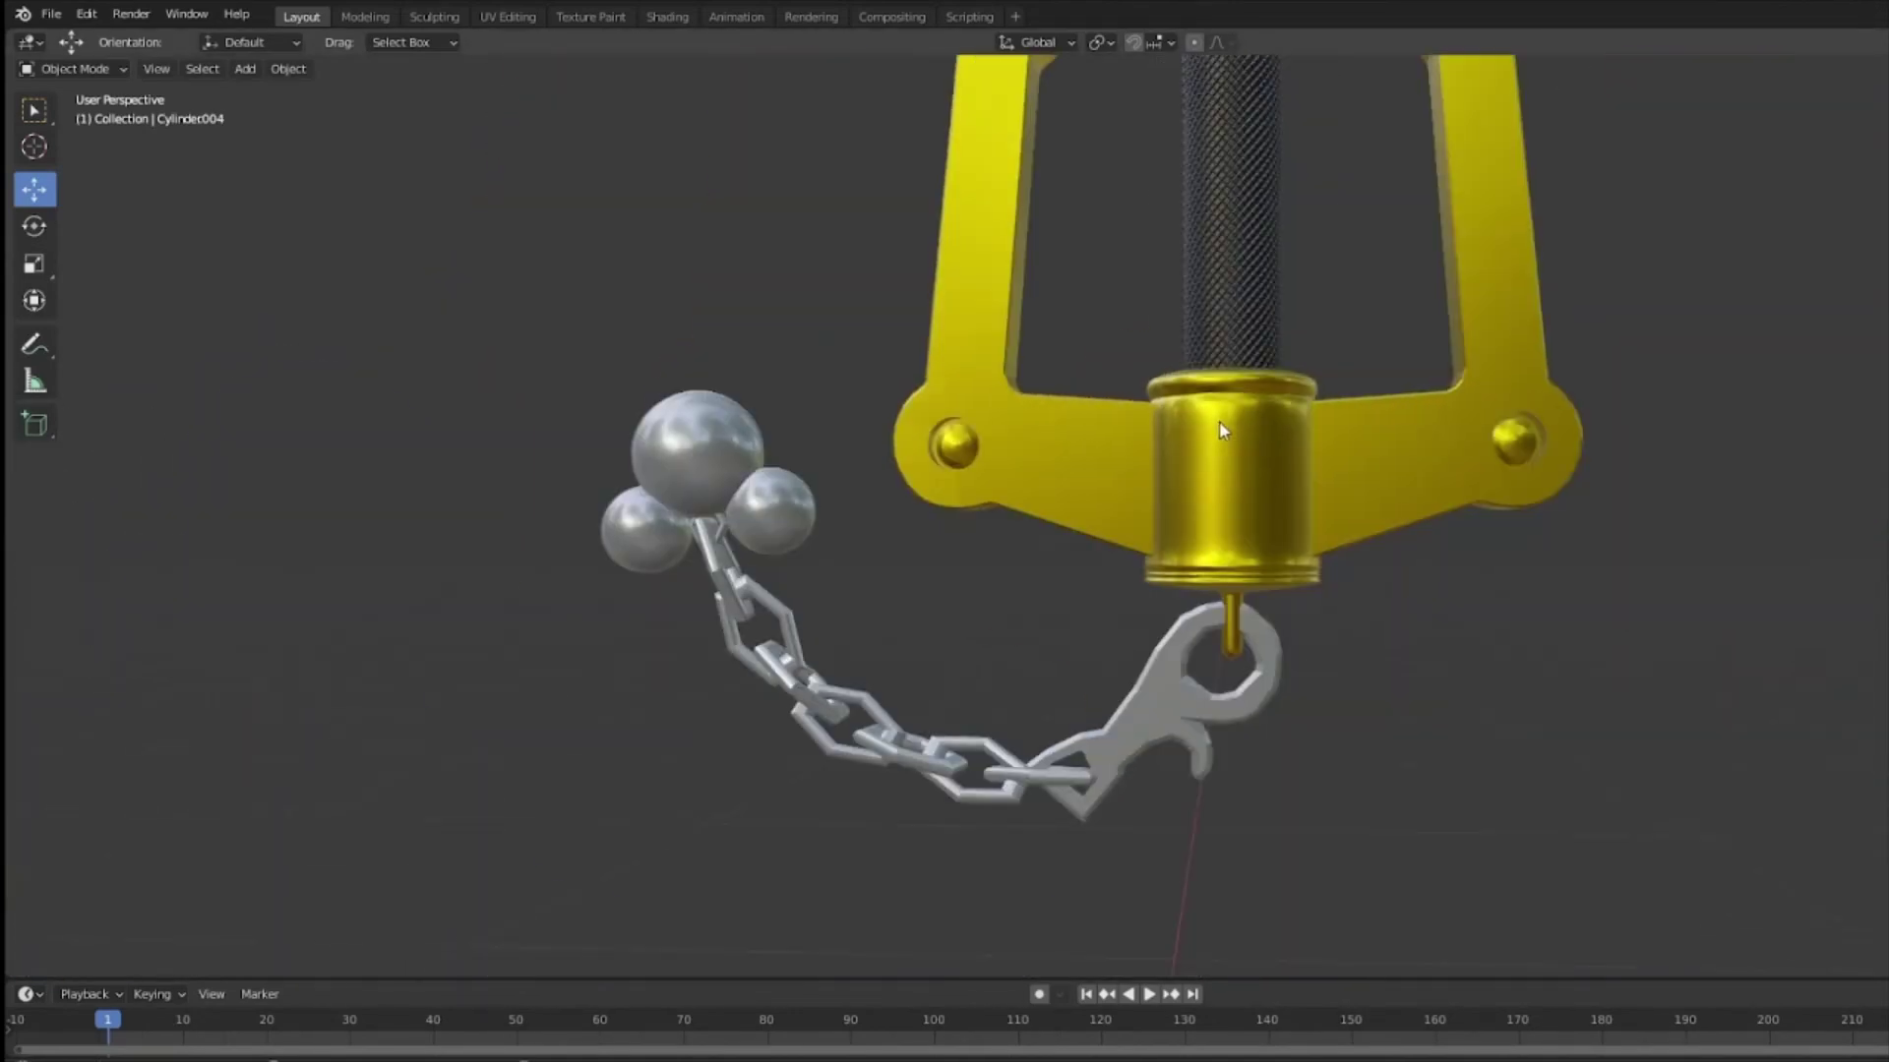
pyautogui.moveTo(1101, 421); pyautogui.dragTo(1573, 431, button='middle')
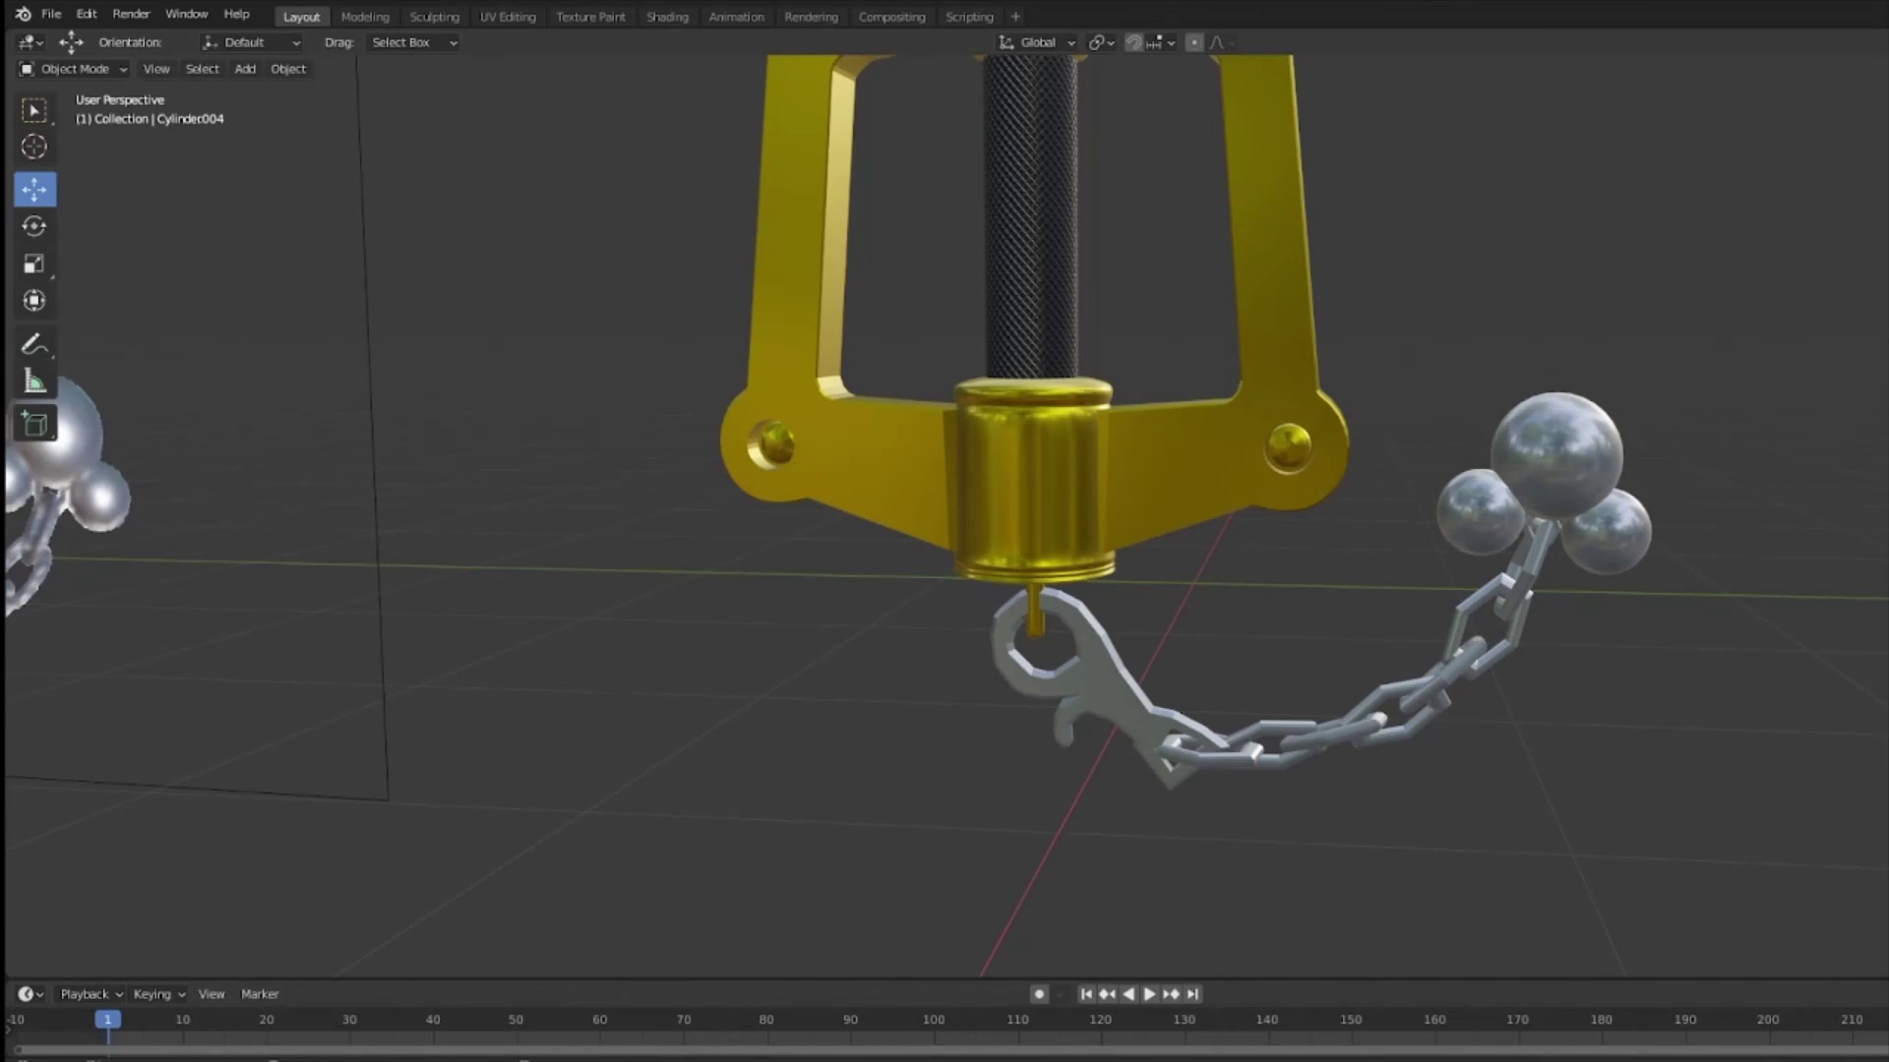
pyautogui.moveTo(1505, 425); pyautogui.dragTo(1235, 433, button='middle')
pyautogui.keyDown('shift'); pyautogui.moveTo(1805, 553); pyautogui.dragTo(1465, 521, button='middle'); pyautogui.keyUp('shift')
# Step: Smooth the front domed bolt, Cylinder.004, with subdivision, and save the file
pyautogui.scroll(4, 1491, 610)
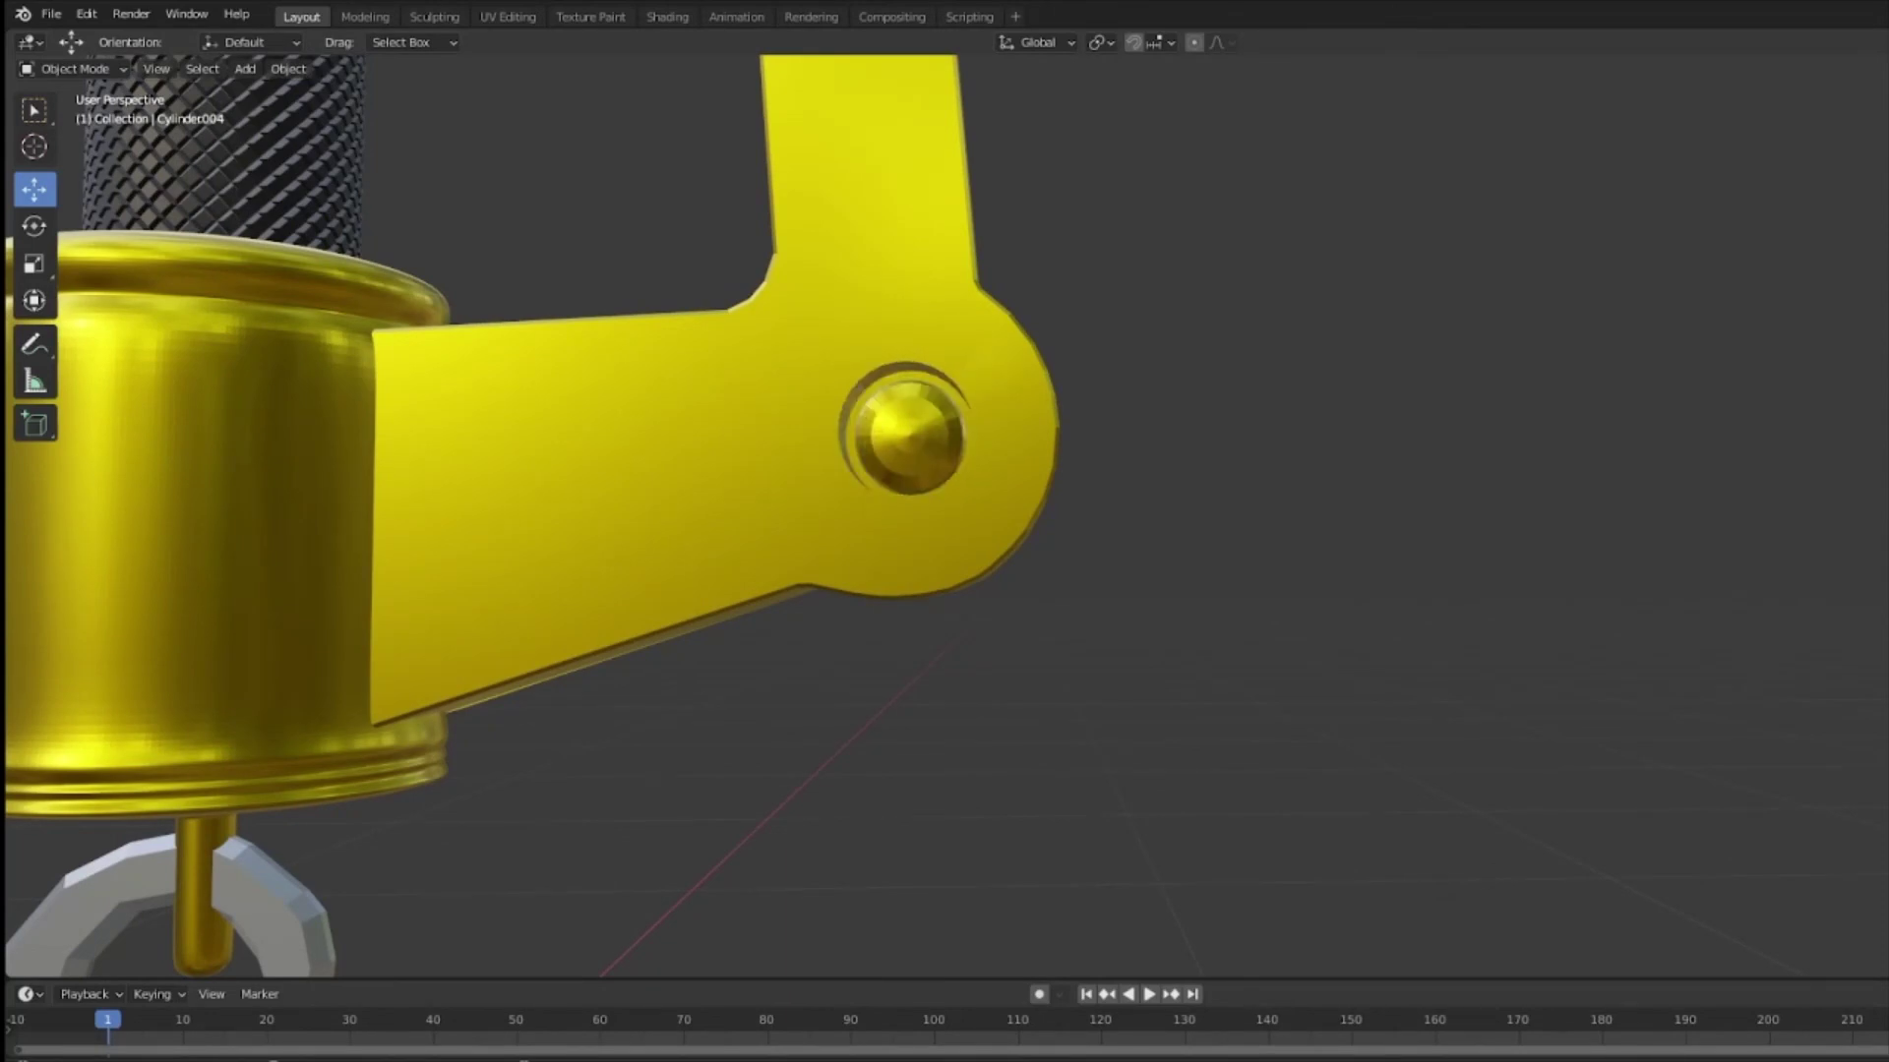
pyautogui.moveTo(1710, 694); pyautogui.dragTo(1540, 576, button='middle')
pyautogui.keyDown('shift'); pyautogui.moveTo(1131, 472); pyautogui.dragTo(1333, 462, button='middle'); pyautogui.keyUp('shift')
pyautogui.scroll(4, 1334, 462)
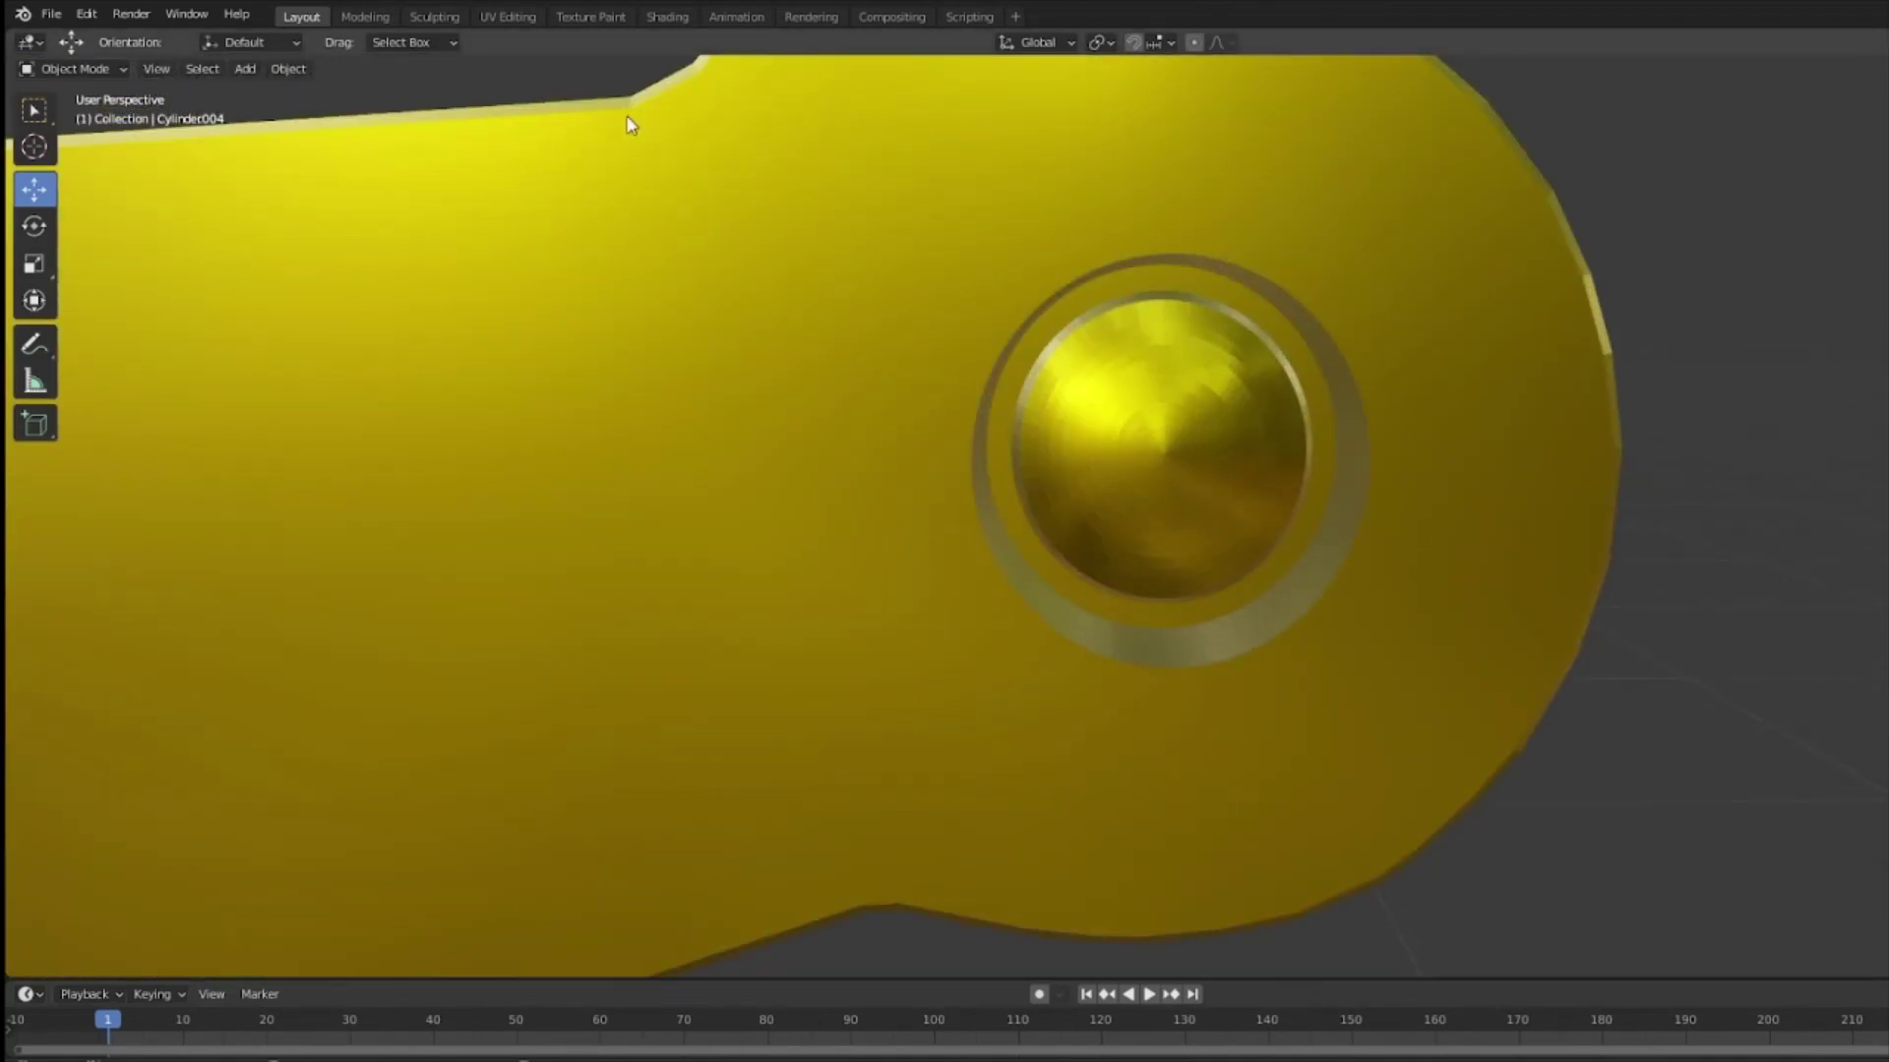
pyautogui.click(57, 15)
pyautogui.click(156, 154)
# Step: Select the front domed bolt in the corner beside the keychain and give it level 2 subdivision
pyautogui.scroll(-8, 1613, 536)
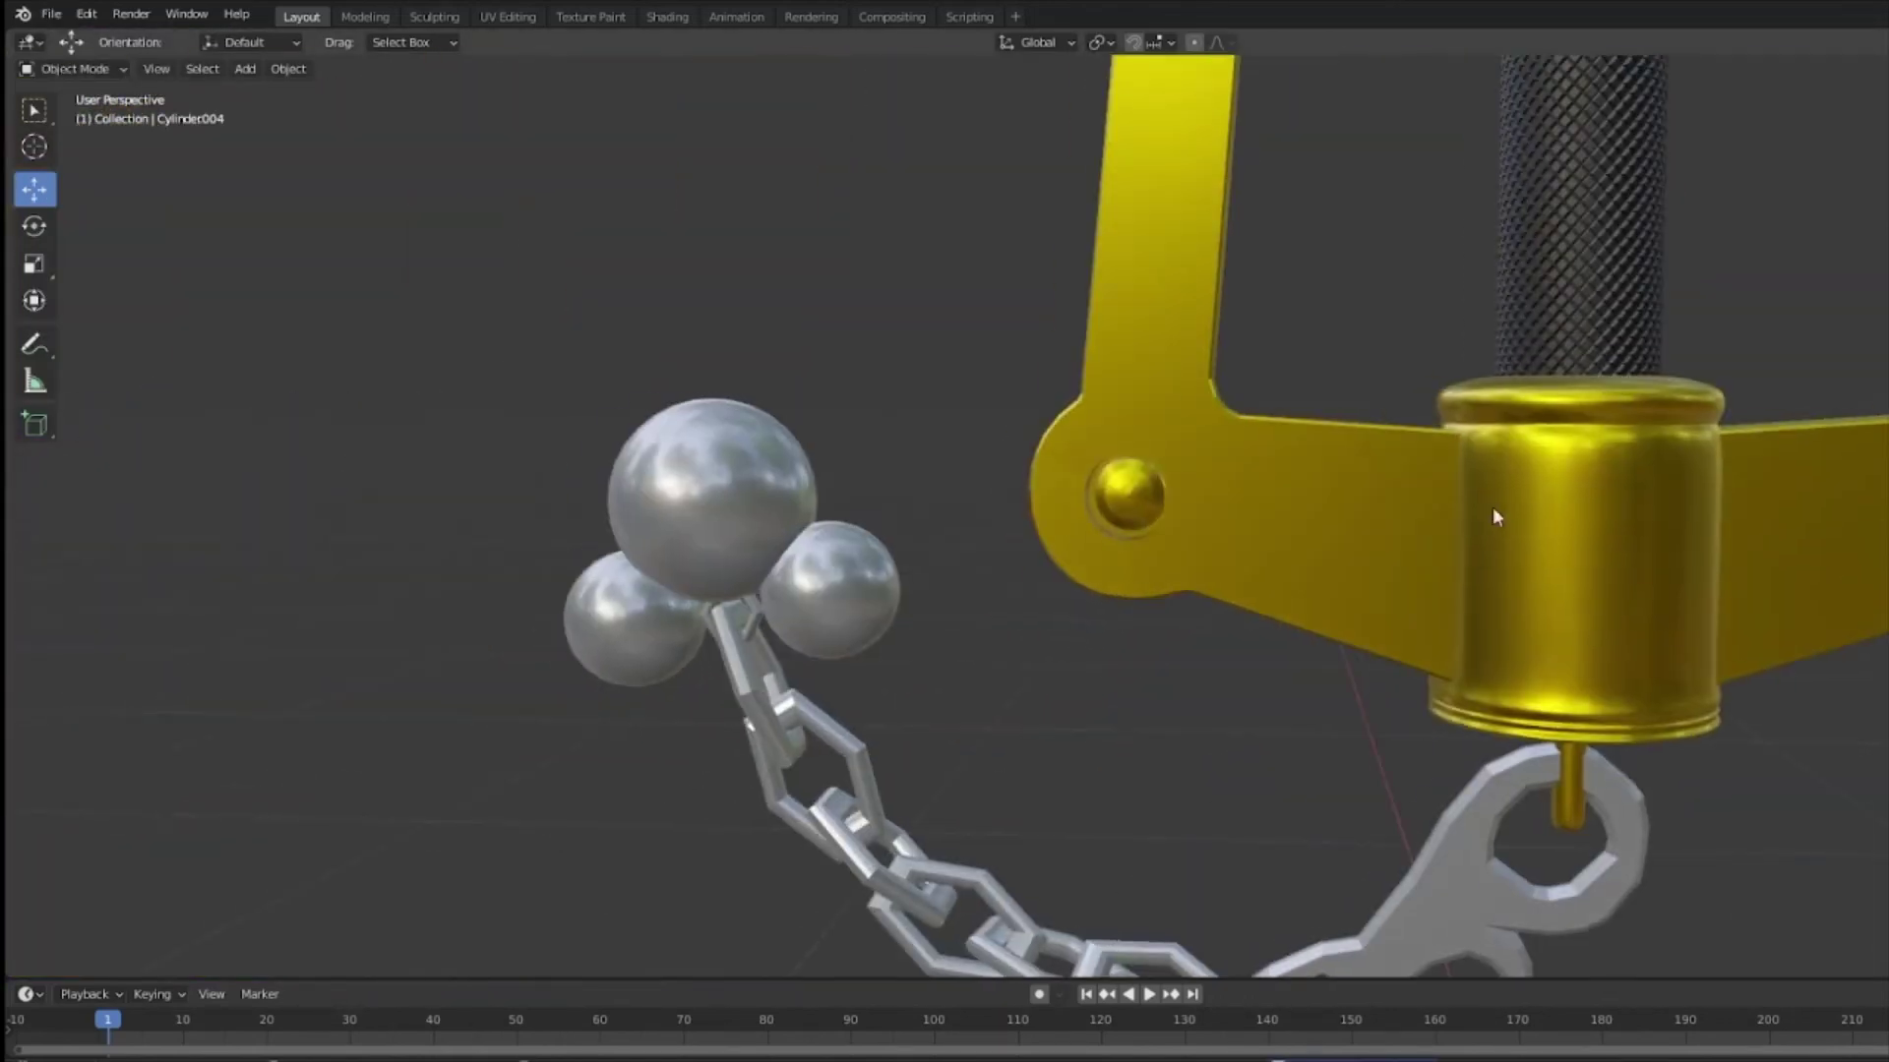
pyautogui.click(1180, 500)
pyautogui.scroll(5, 1173, 493)
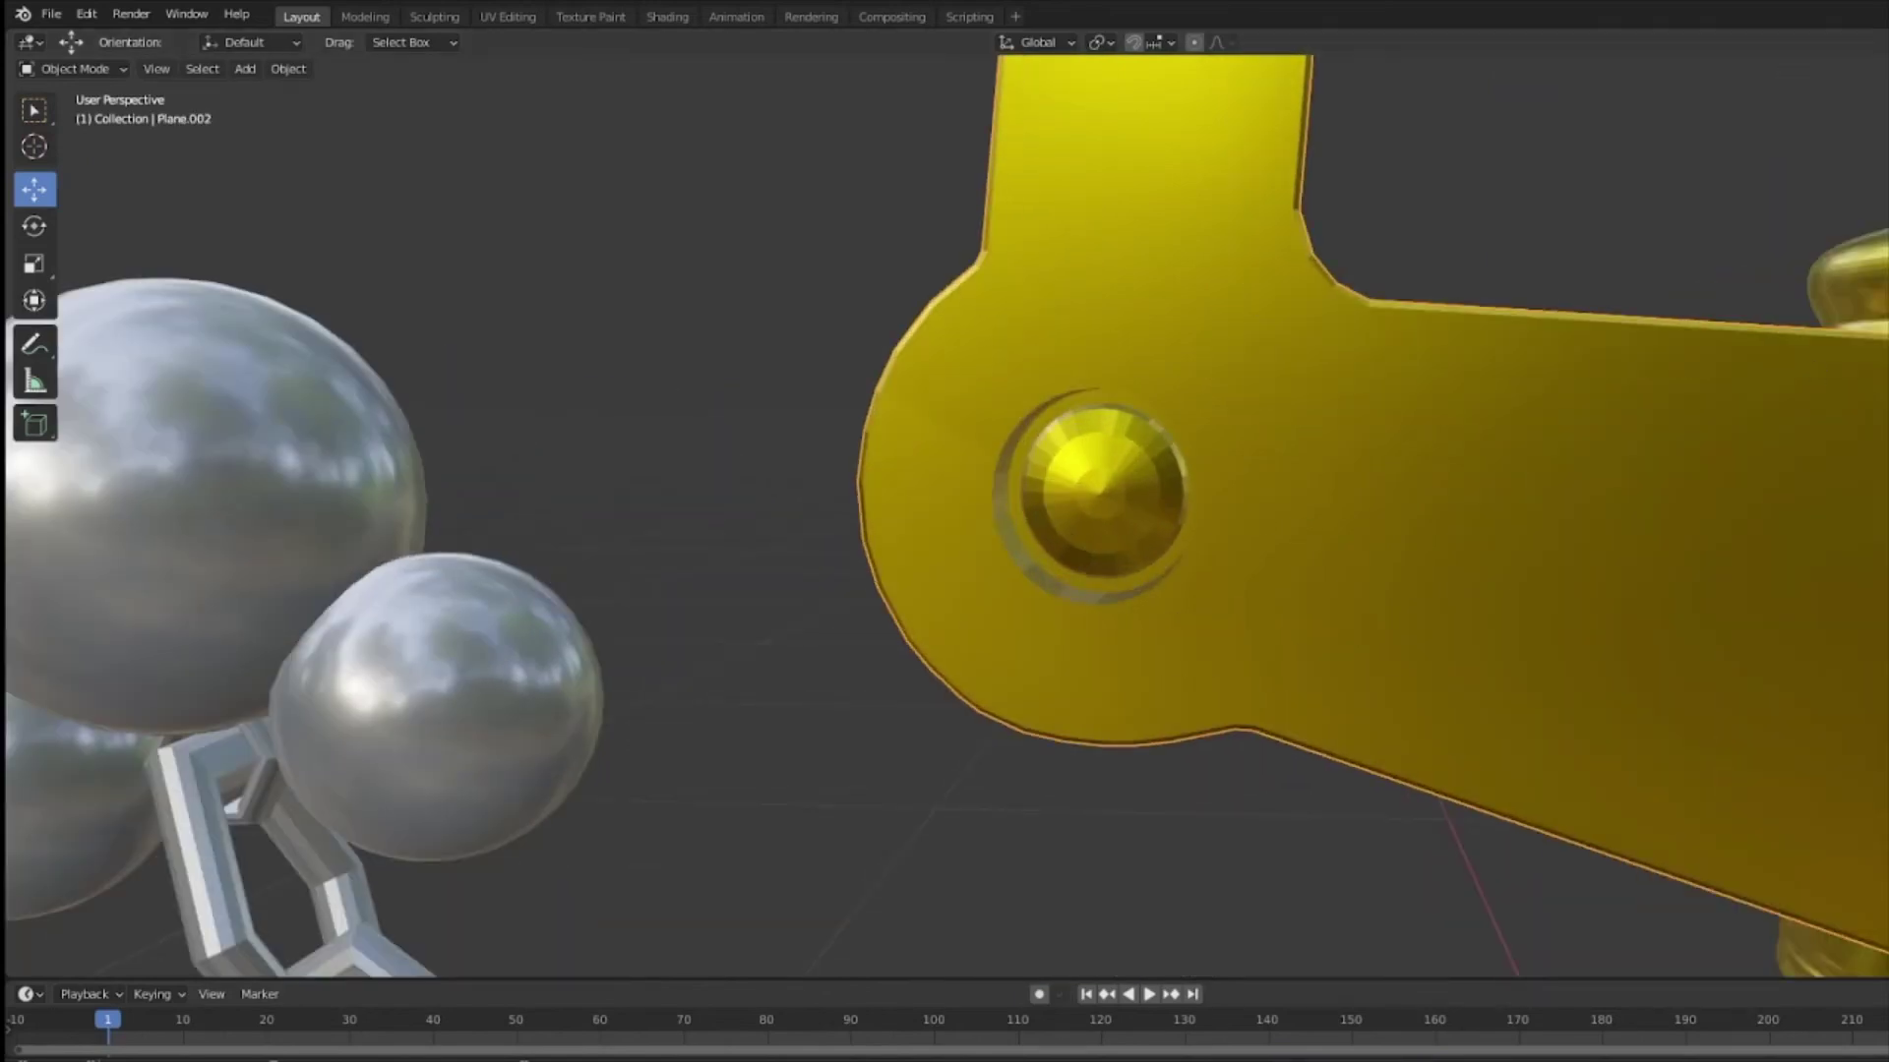
pyautogui.click(1104, 491)
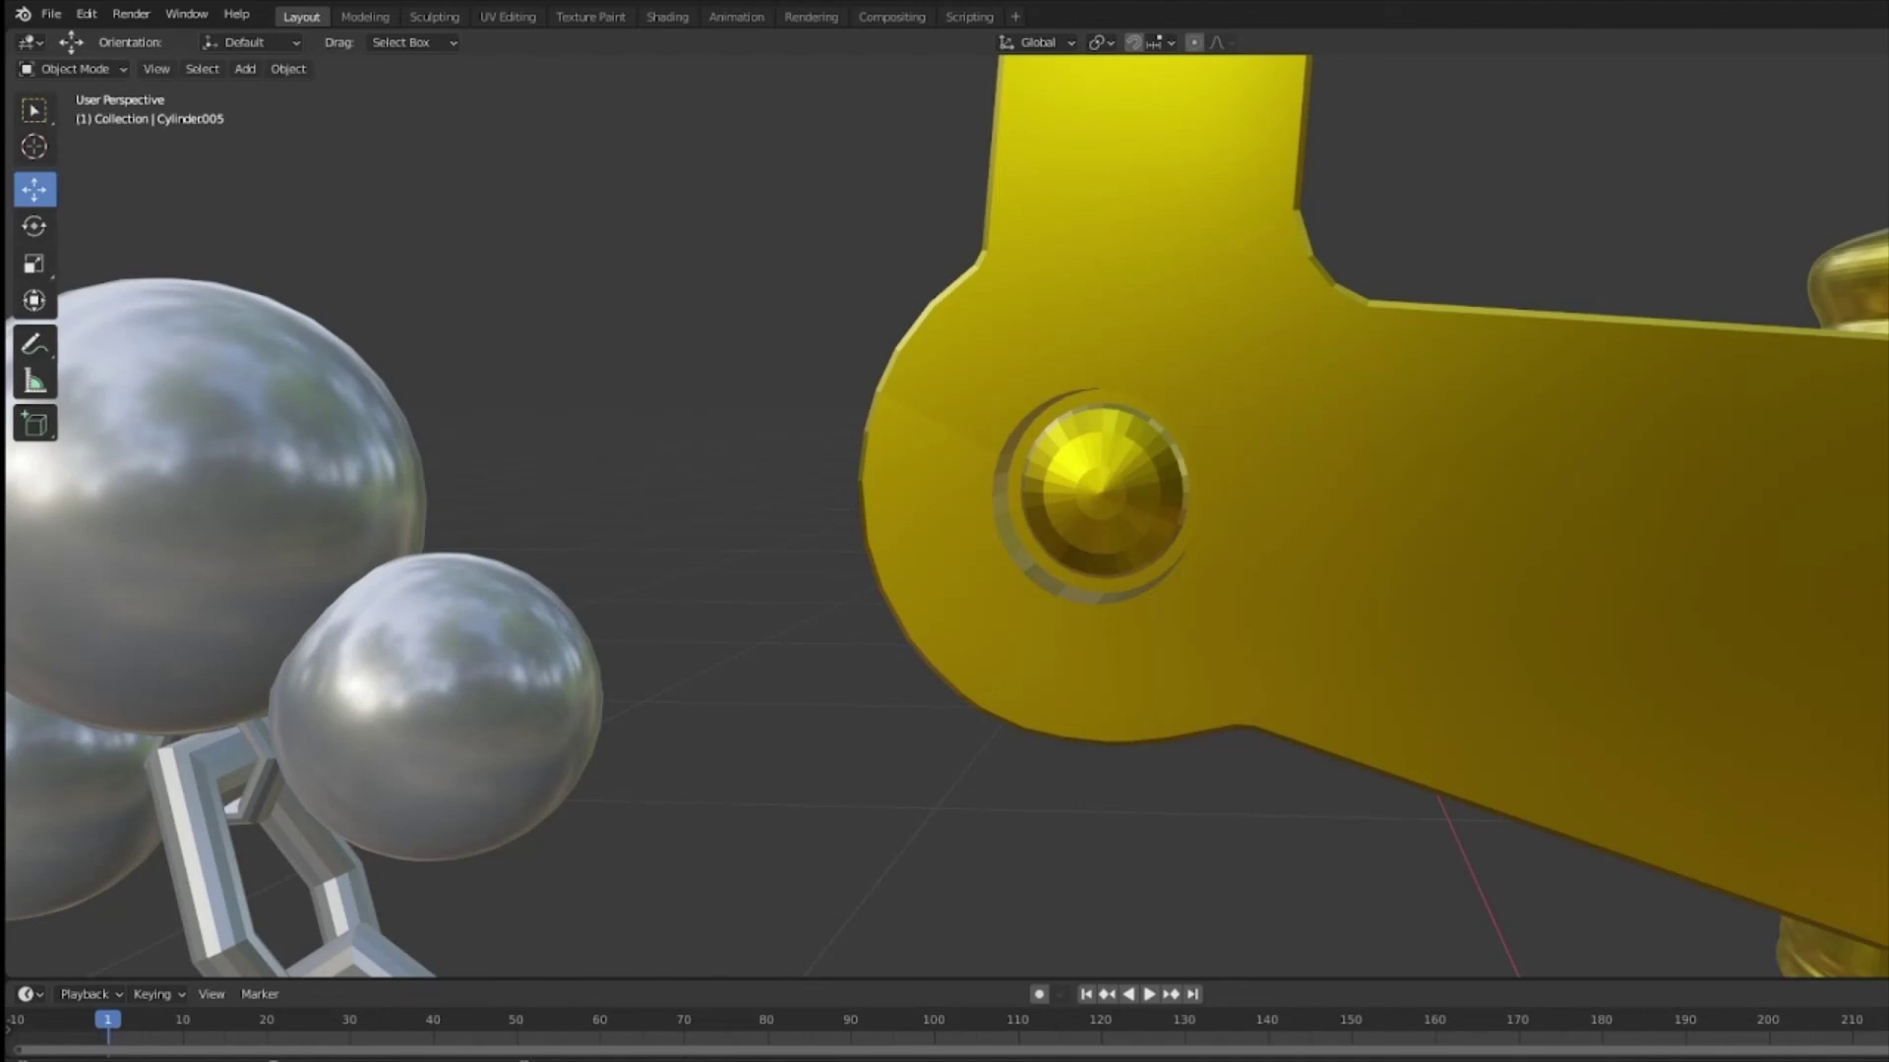
pyautogui.hotkey('ctrl', '2')
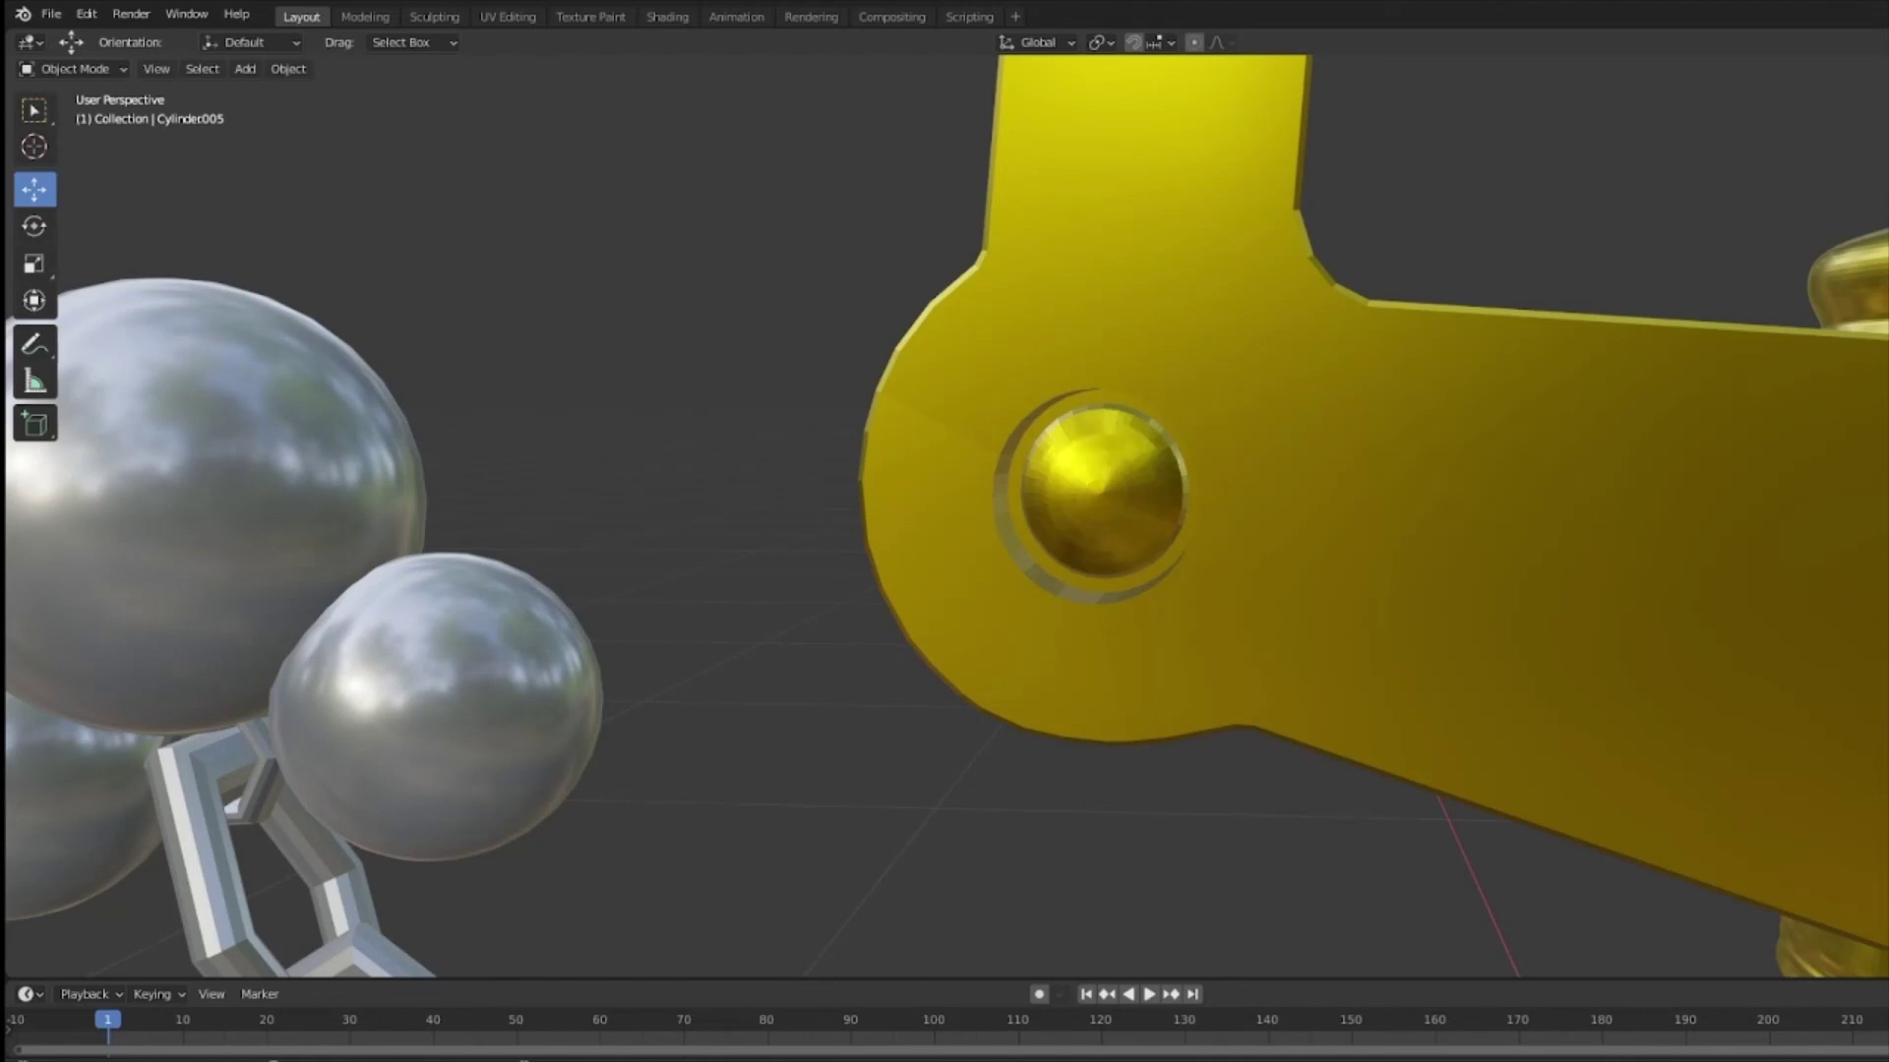
# Step: Give the domed bolts on the guard's rear face, Cylinder.006 and Cylinder.007, level 2 subdivision
pyautogui.moveTo(690, 476); pyautogui.dragTo(1323, 492, button='middle')
pyautogui.click(1188, 435)
pyautogui.hotkey('ctrl', 'z')
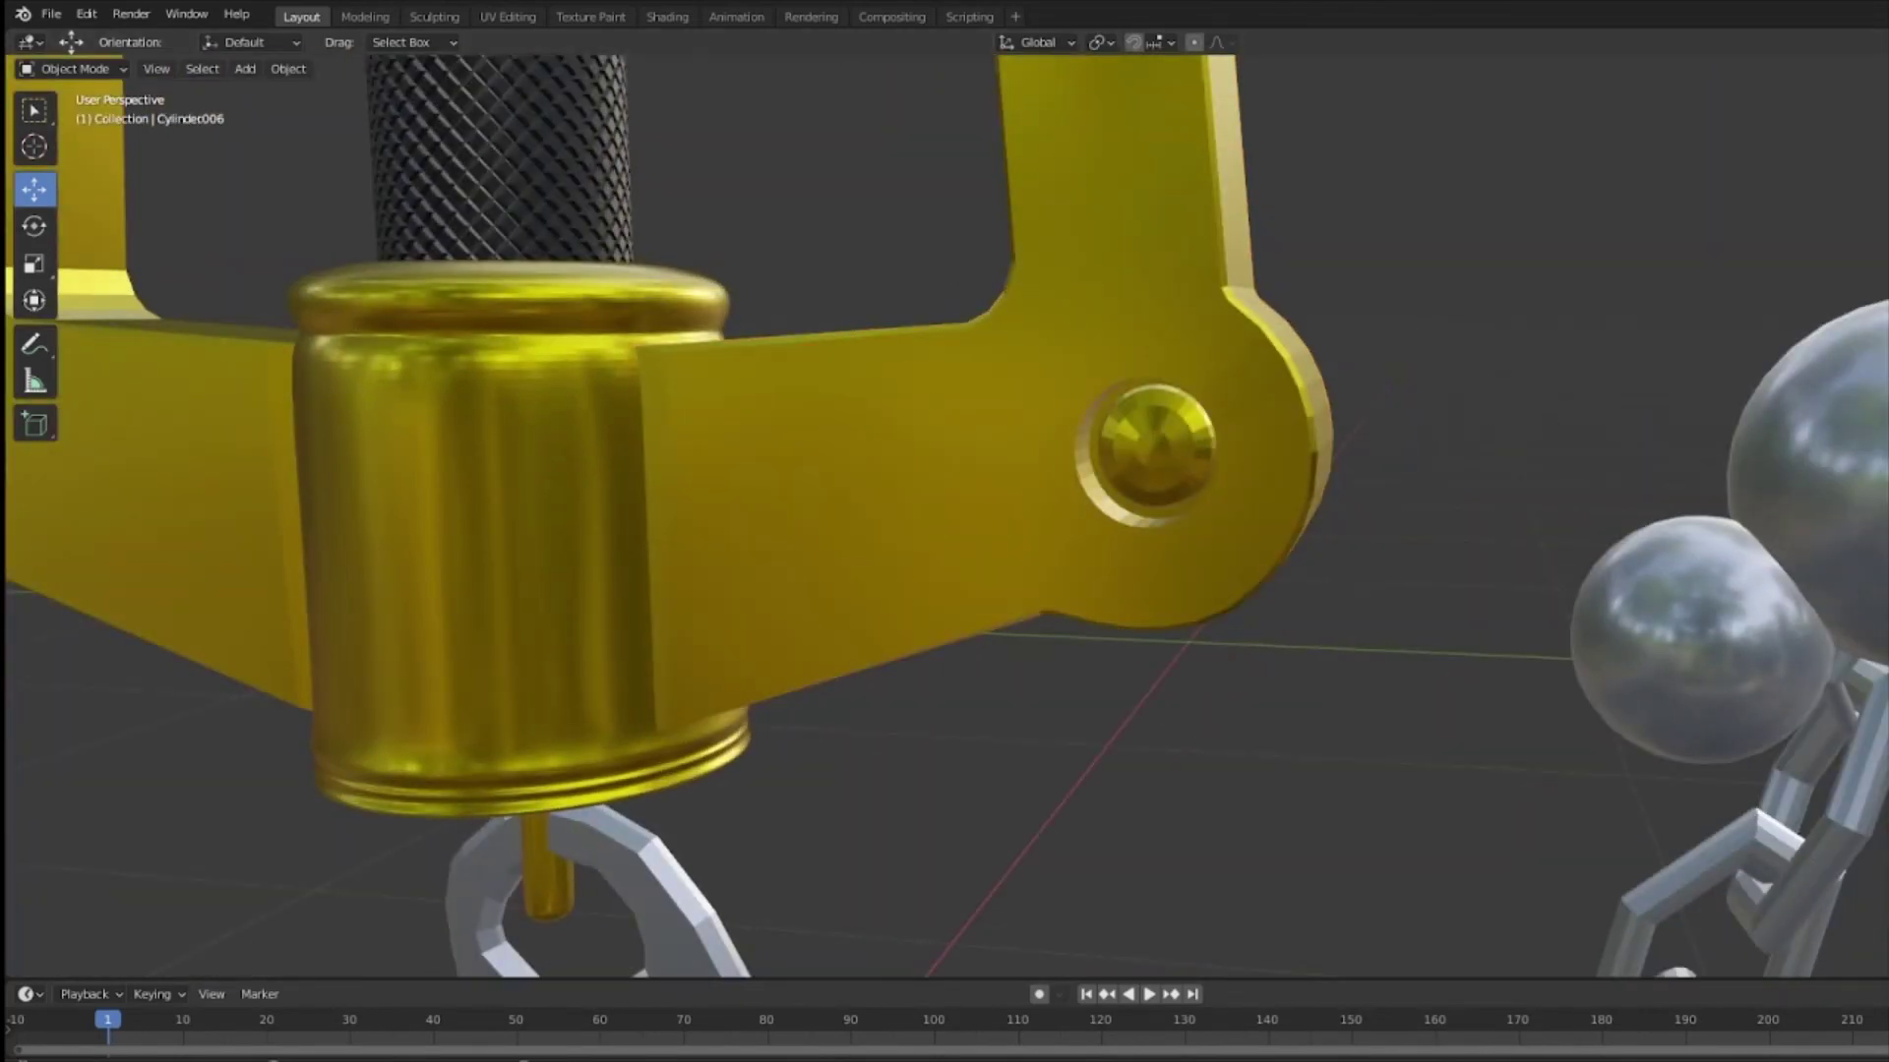
pyautogui.hotkey('ctrl', '2')
pyautogui.moveTo(1150, 447); pyautogui.dragTo(1320, 511, button='middle')
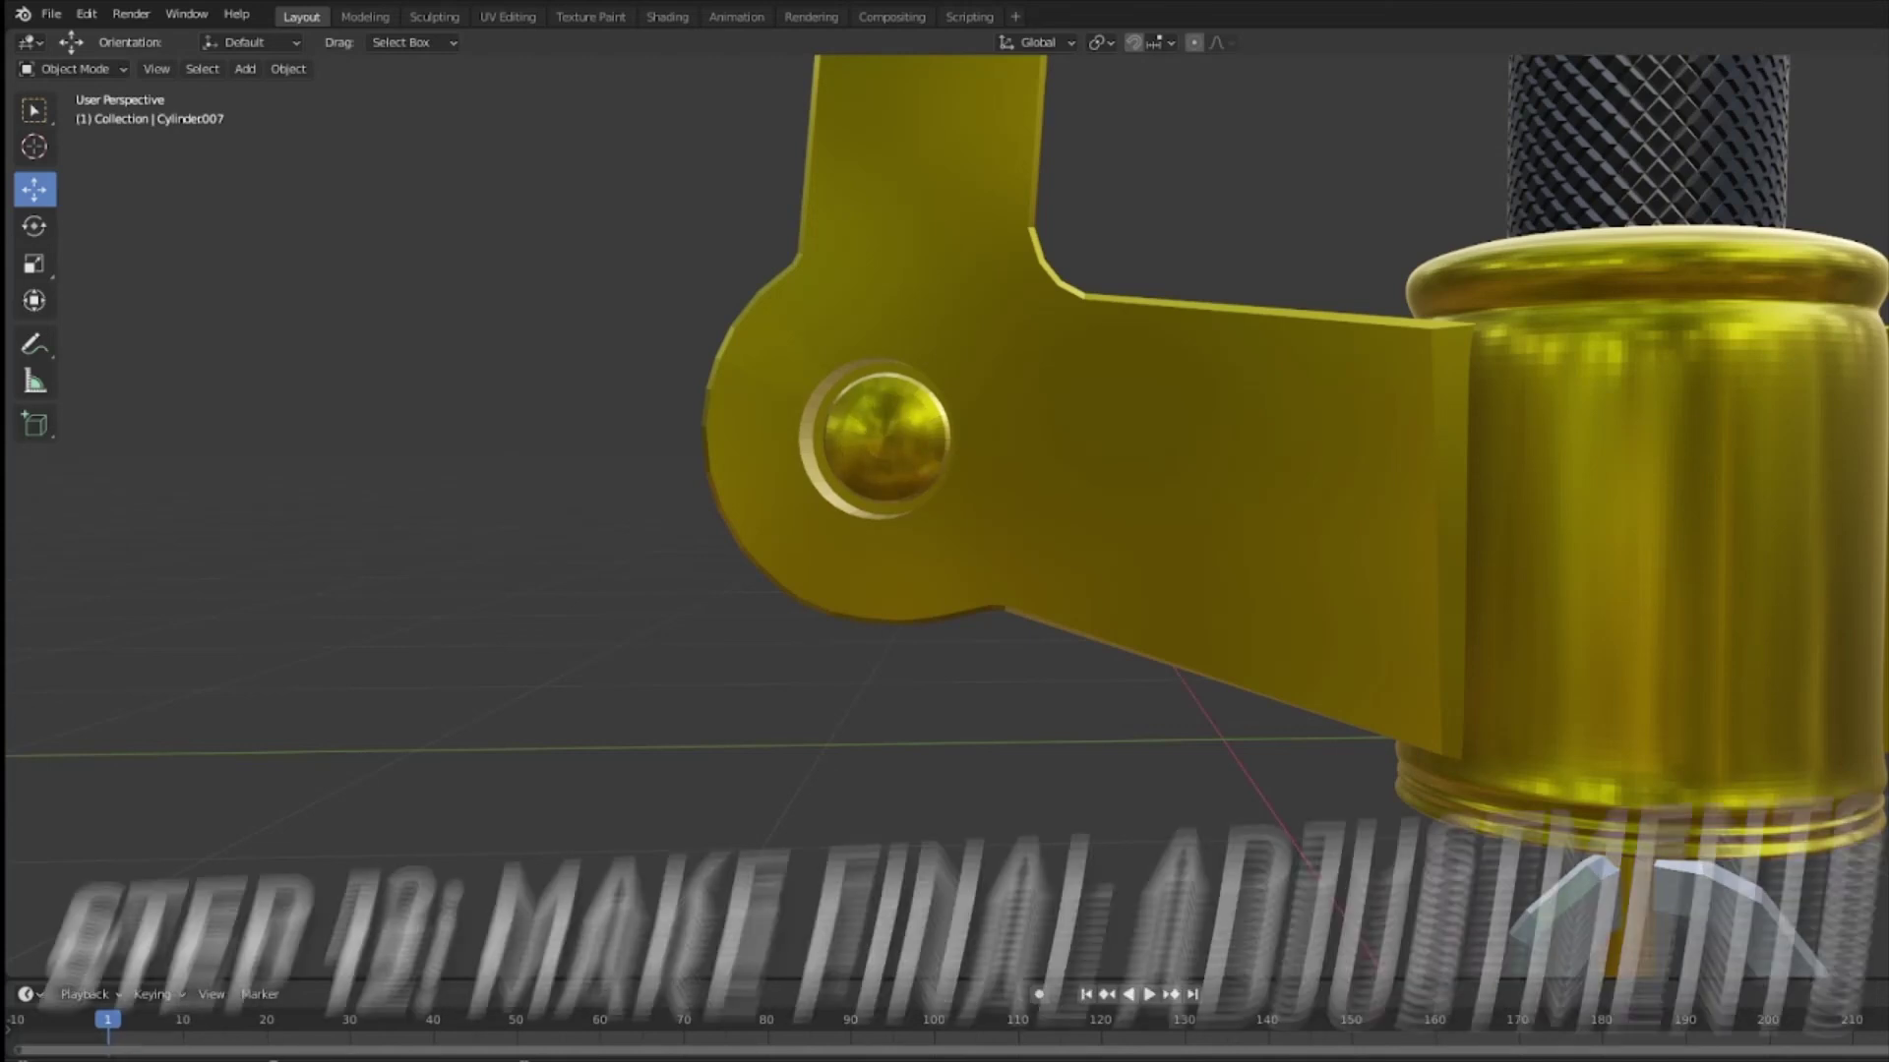
# Step: Review the guard with its smoothed bolts from several angles
pyautogui.moveTo(887, 448); pyautogui.dragTo(1722, 528, button='middle')
pyautogui.click(1722, 527)
pyautogui.moveTo(1446, 510); pyautogui.dragTo(1161, 551, button='middle')
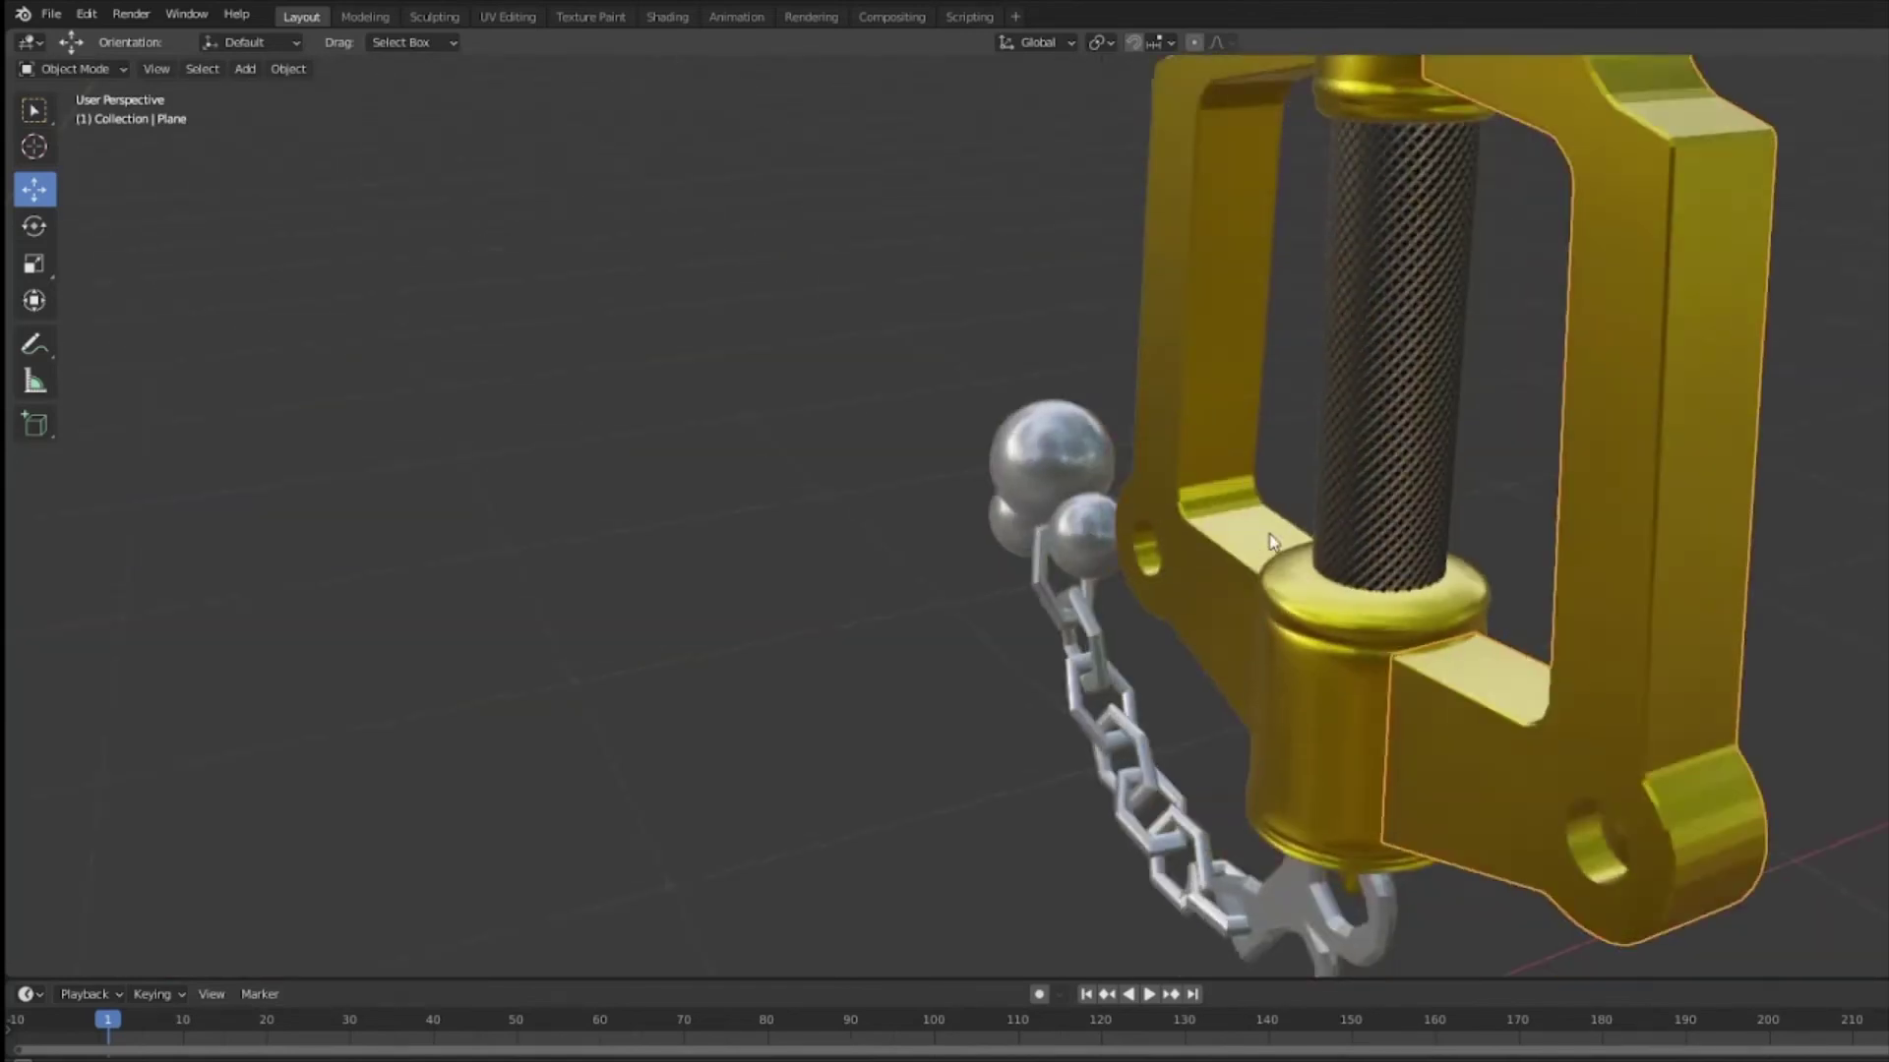
pyautogui.moveTo(1426, 511)
pyautogui.mouseDown(button='middle')
pyautogui.moveTo(1606, 522)
pyautogui.moveTo(1244, 554)
pyautogui.moveTo(1539, 367)
pyautogui.moveTo(1488, 325)
pyautogui.moveTo(1457, 851)
pyautogui.moveTo(1507, 623)
pyautogui.moveTo(1477, 598)
pyautogui.moveTo(1424, 382)
pyautogui.mouseUp(button='middle')
pyautogui.scroll(-4, 1509, 612)
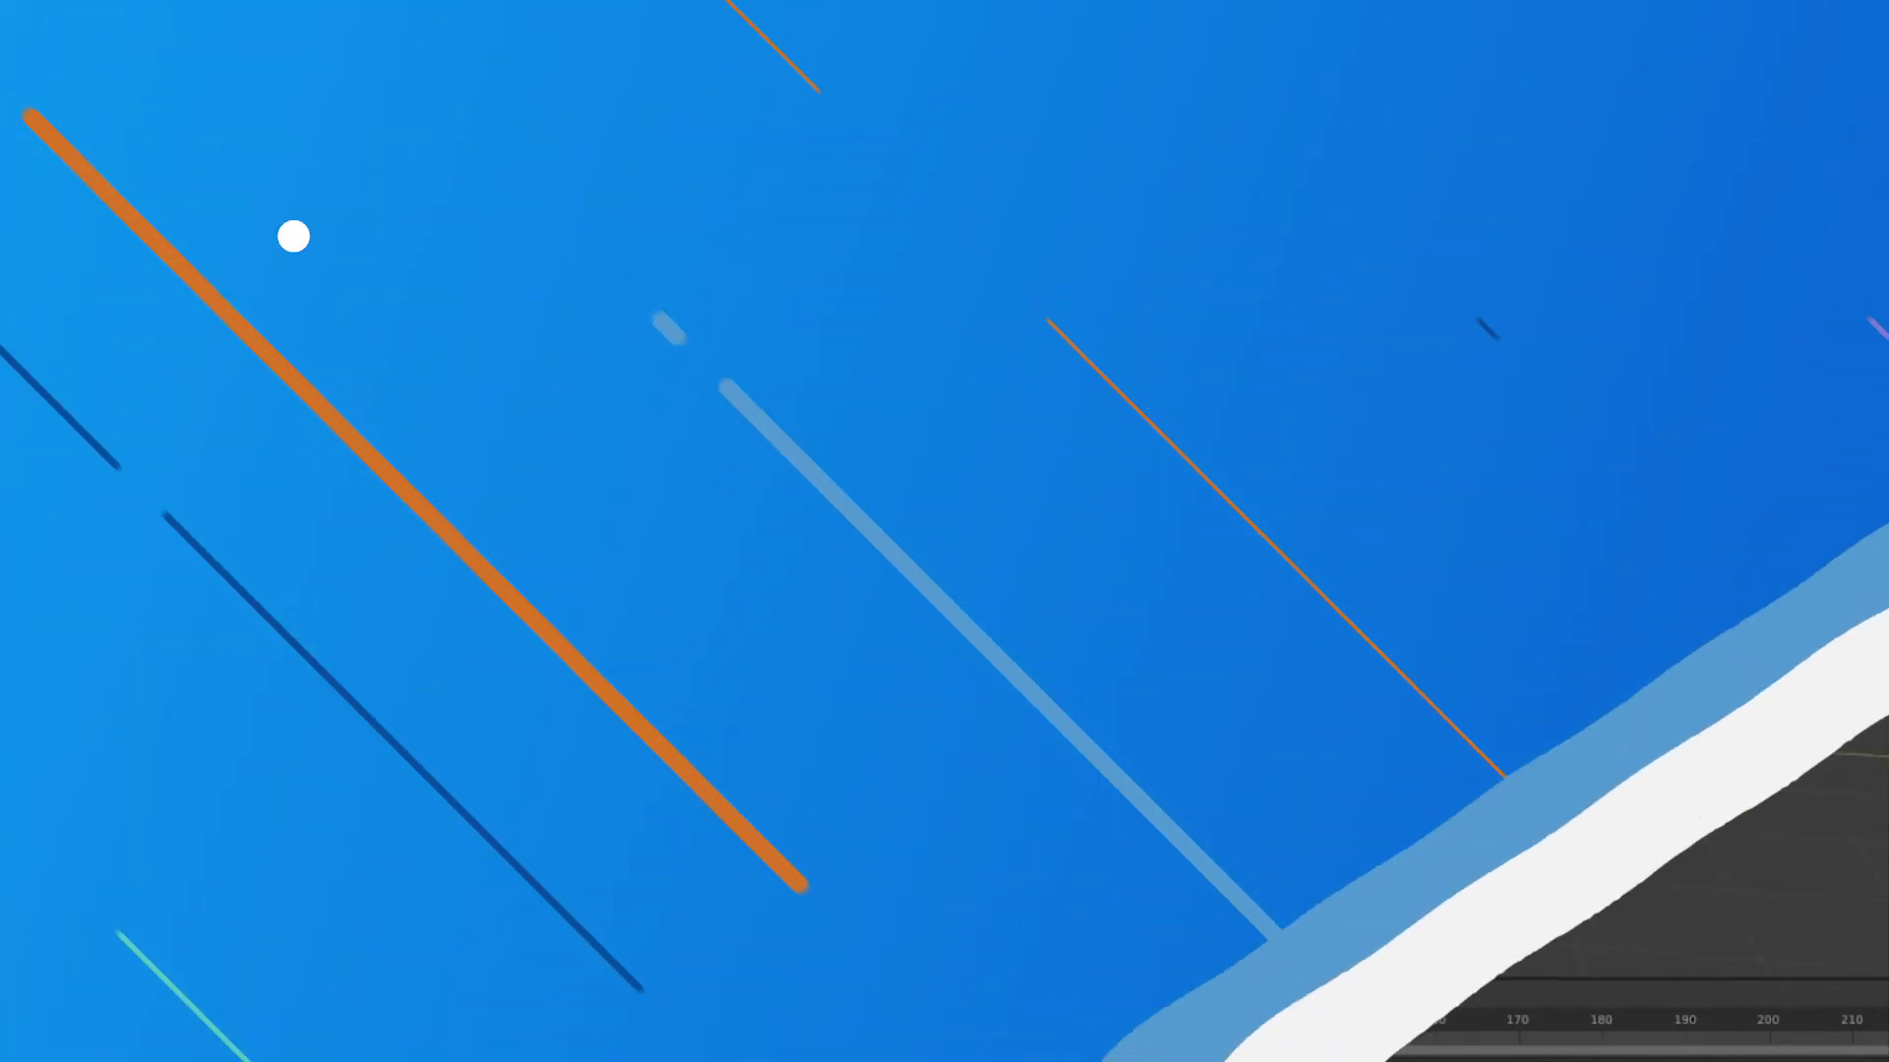